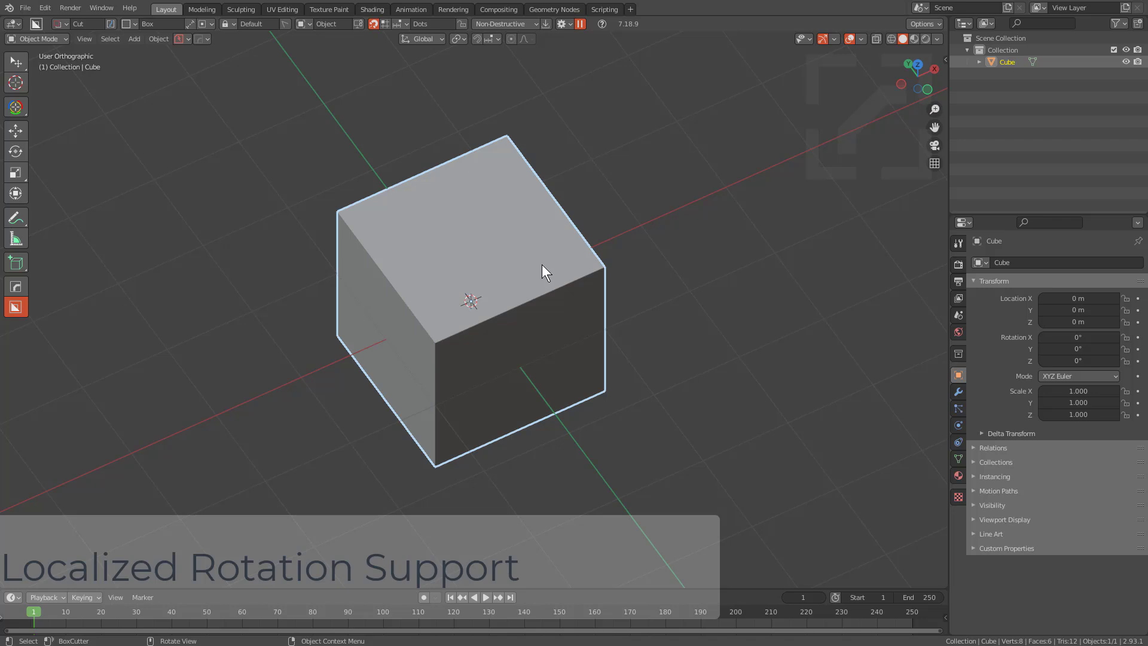
Step: Preview Dice V2 knife cuts on the cube, trying 8 along X and 7 along Y, and cancel the operation
middle_drag(541, 267, 542, 242)
key(q)
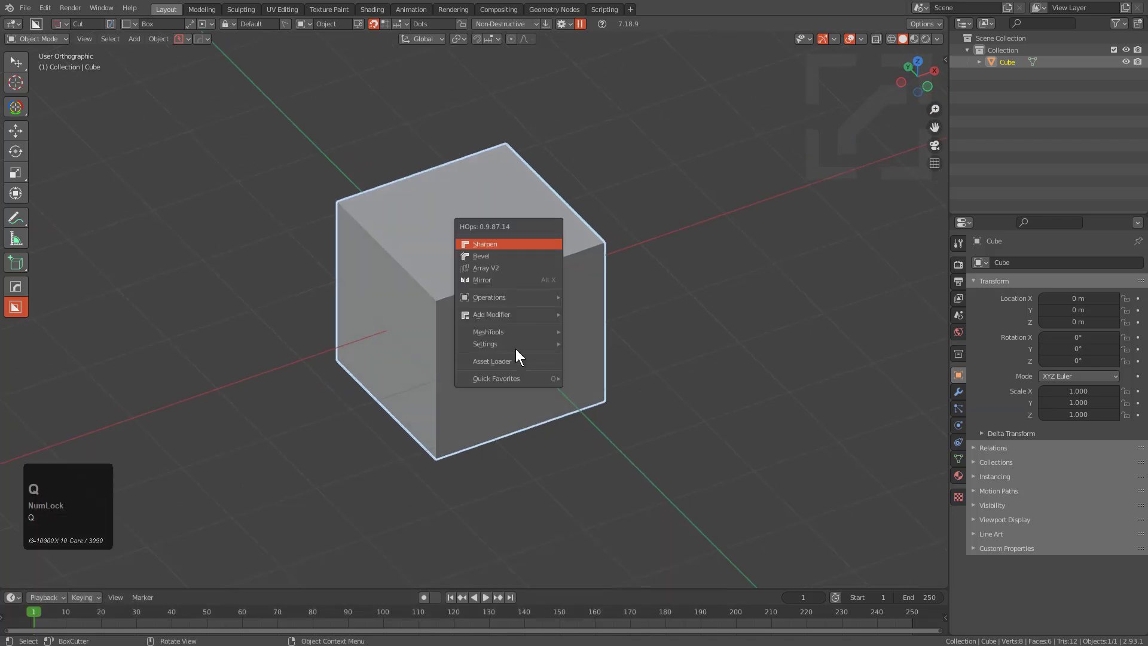
mouse_move(514, 325)
click(603, 368)
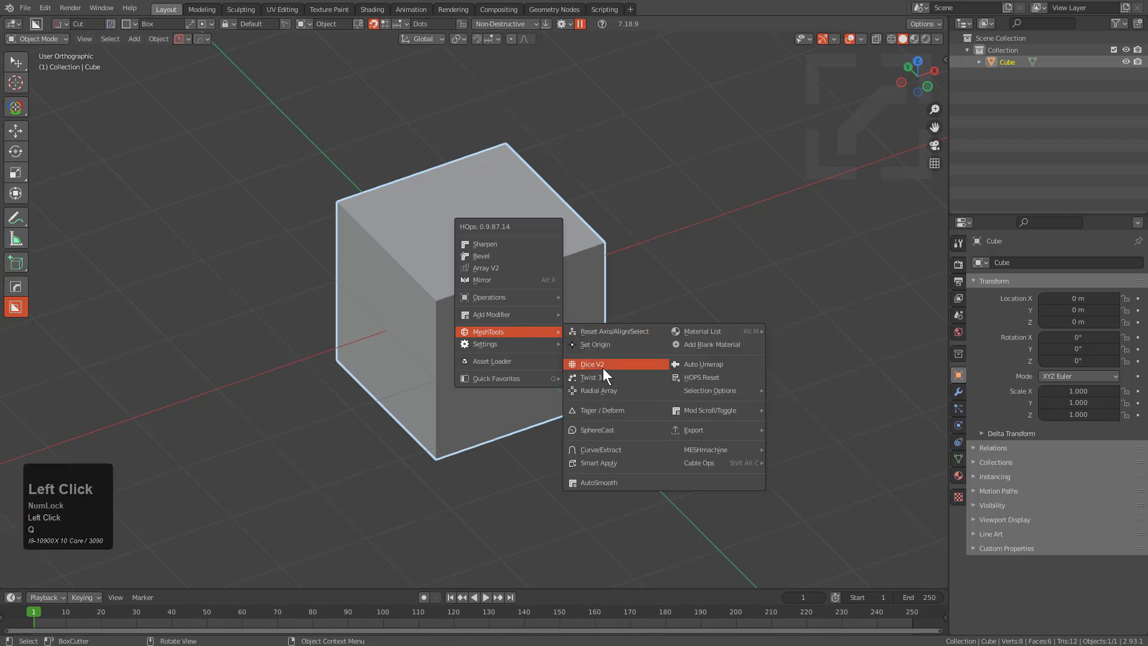
scroll(603, 368, down, 3)
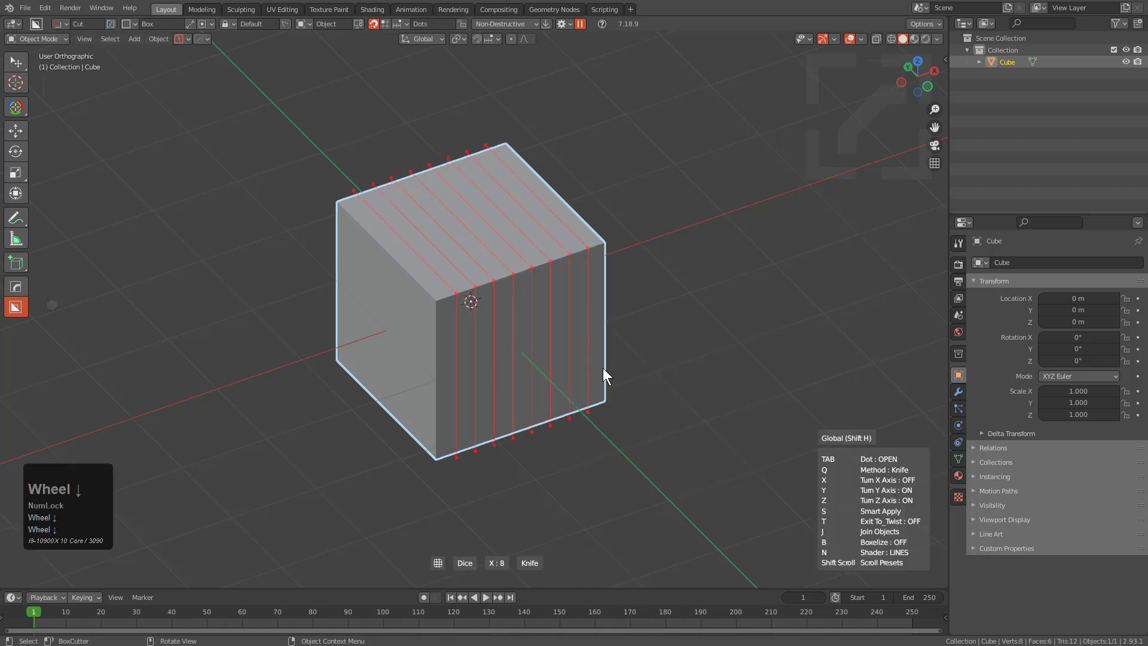
scroll(419, 356, up, 3)
scroll(323, 302, up, 1)
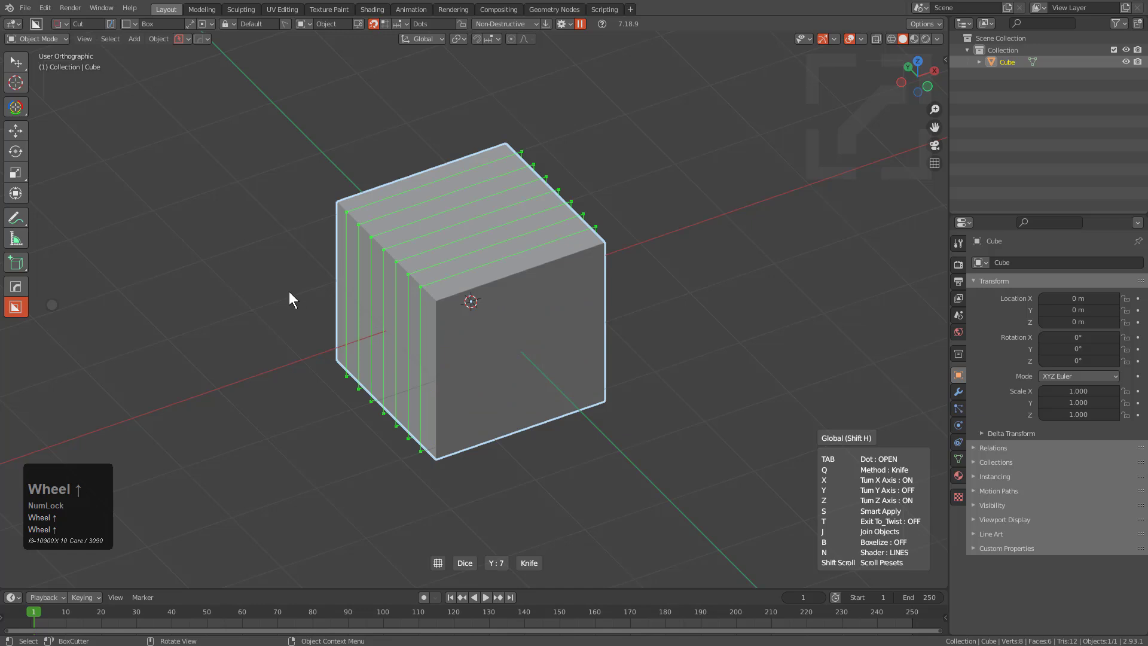
right_click(619, 307)
Step: Rotate the cube freely to about -21°, 72.8°, -57.8° and preview 6 Dice V2 cuts along Z without applying them
key(r)
click(507, 424)
key(q)
mouse_move(608, 269)
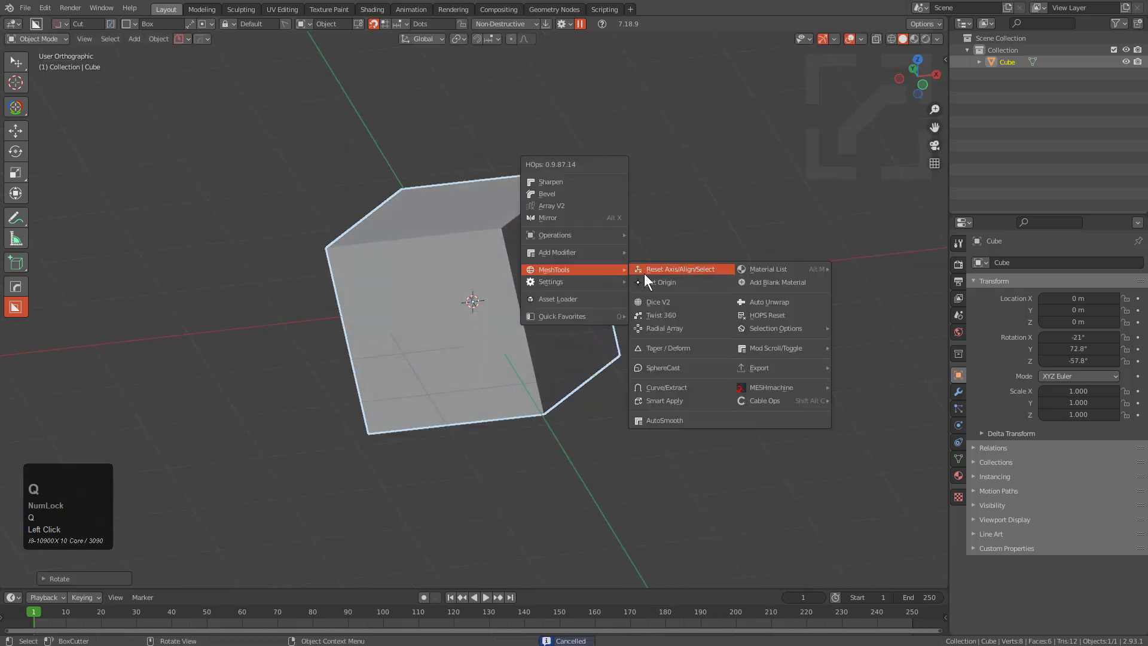
click(653, 303)
scroll(510, 280, up, 1)
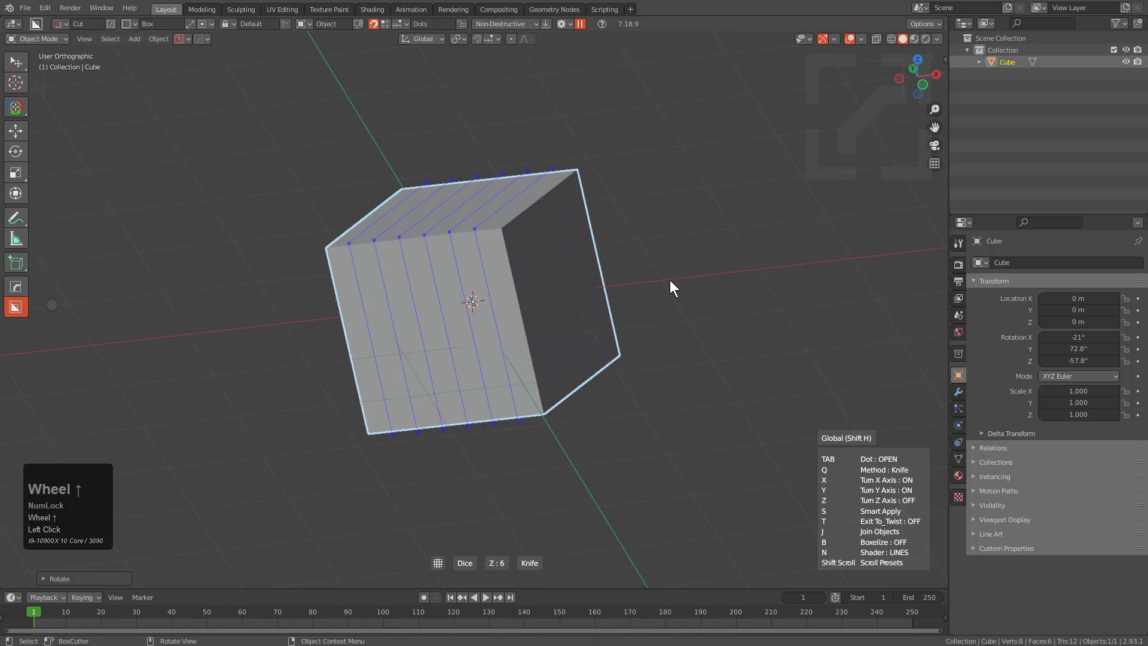
right_click(601, 257)
Step: Preview a Dice V2 grid on the rotated cube with Boxelize on and 8 segments
key(q)
mouse_move(601, 273)
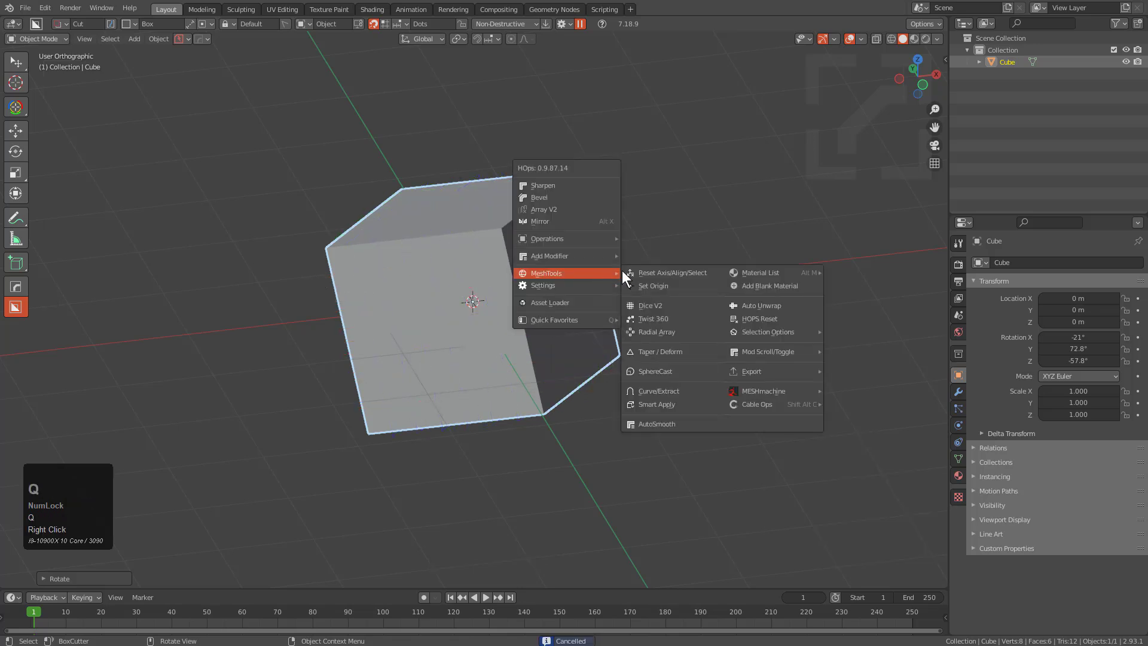
click(655, 307)
scroll(656, 306, up, 8)
scroll(656, 306, down, 14)
scroll(650, 299, up, 6)
scroll(643, 297, down, 2)
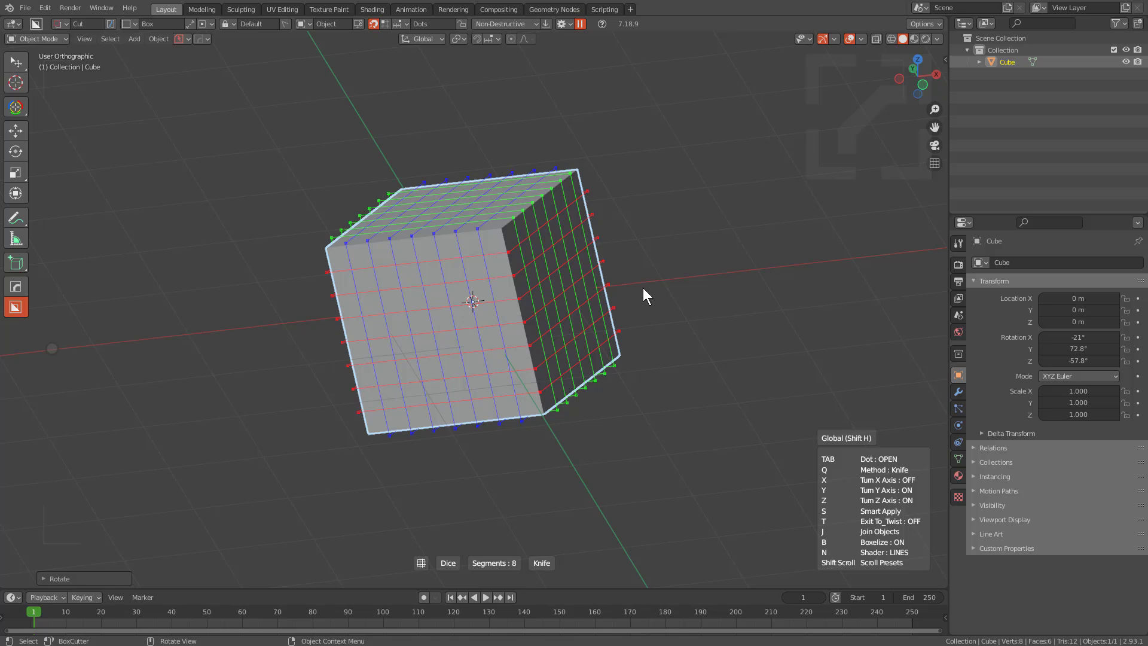
Step: Turn off Boxelize, preview 7 cuts along both X and Y, and cancel the dice operation
key(Tab)
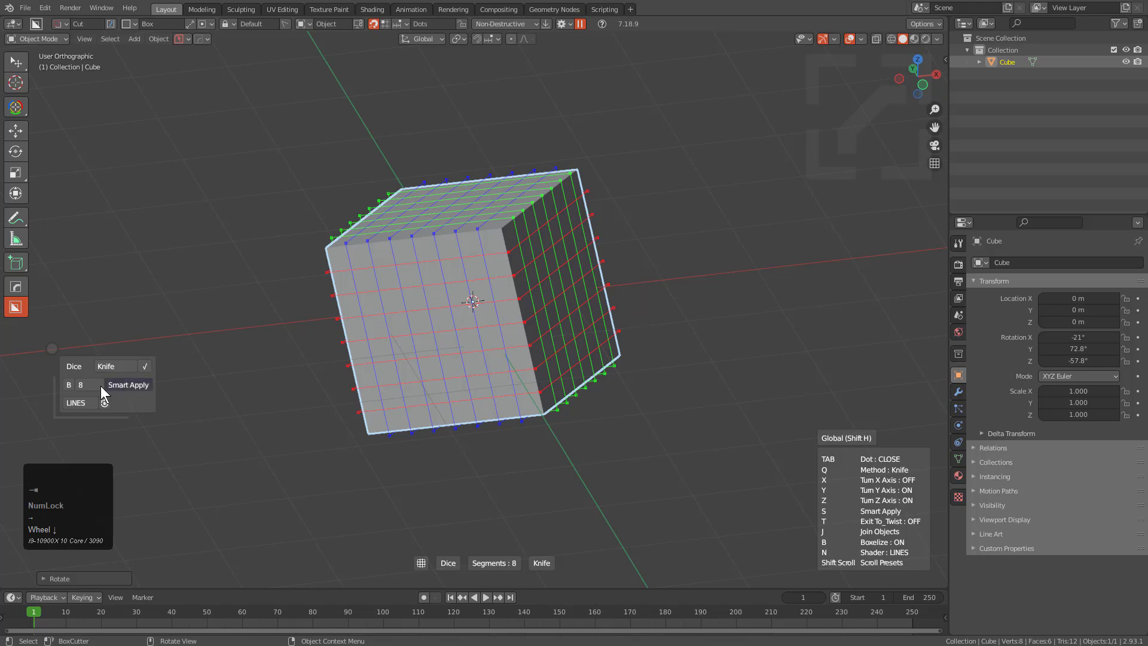
click(70, 385)
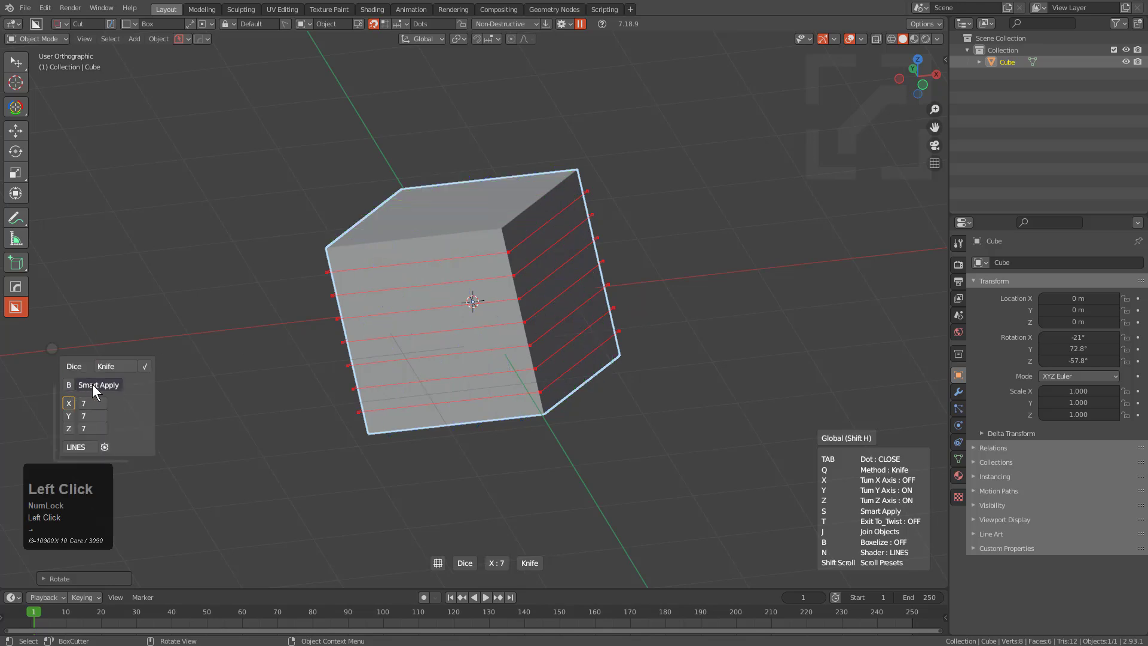
click(69, 416)
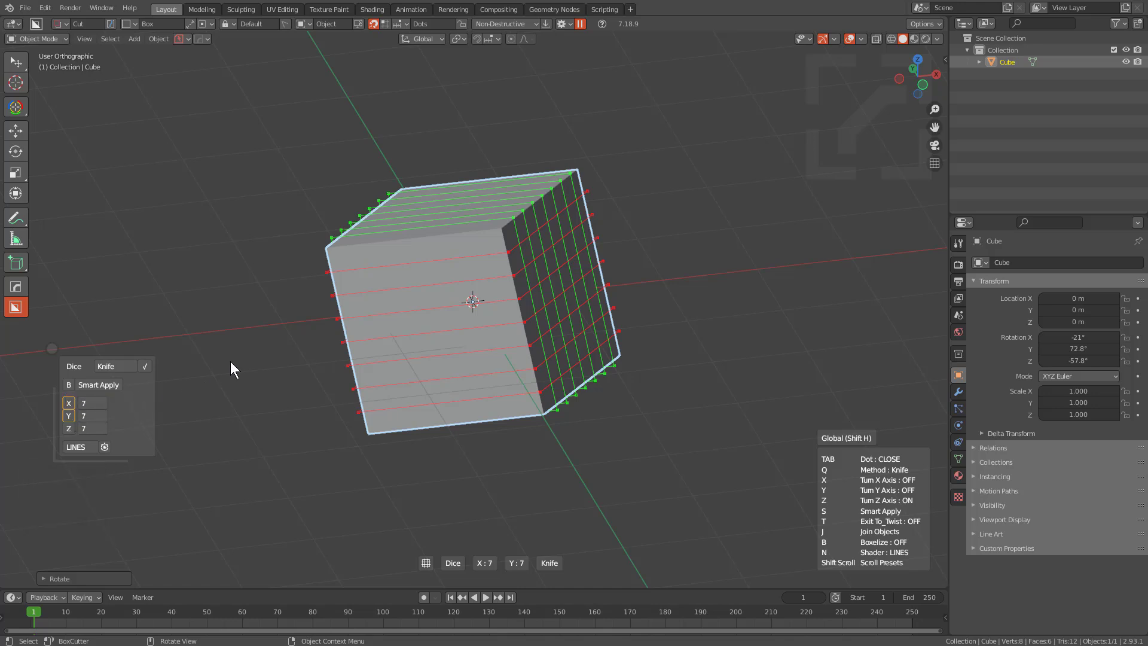
right_click(300, 325)
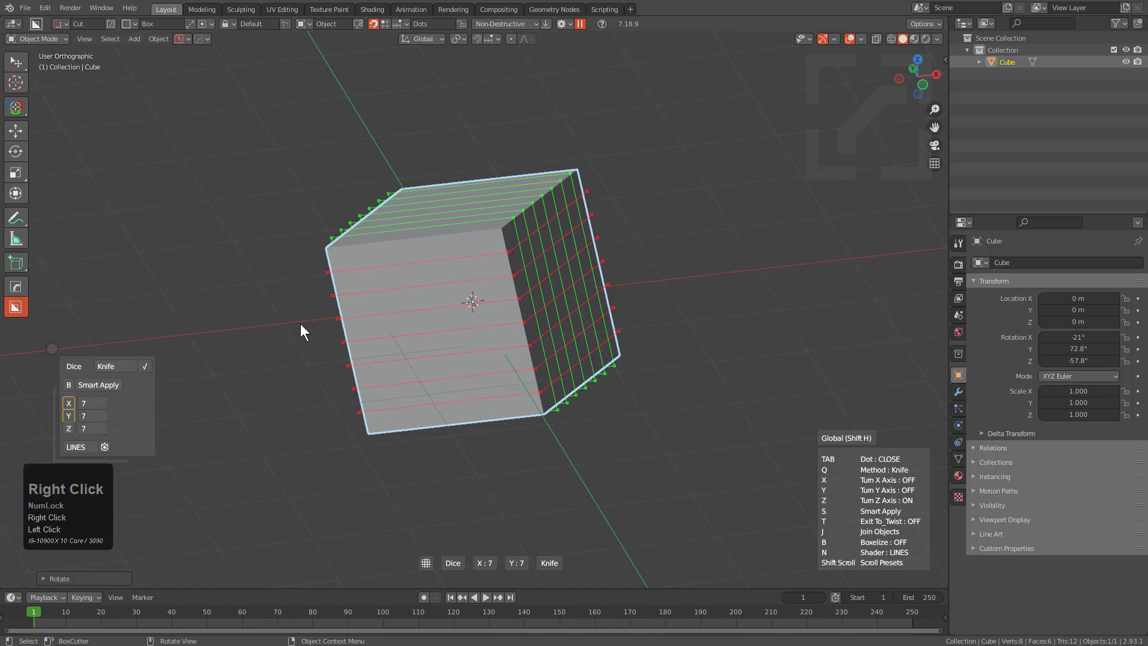
Step: Stretch the cube along its local Z axis to a scale of about 4.3
scroll(511, 302, down, 3)
key(s)
key(z)
key(z)
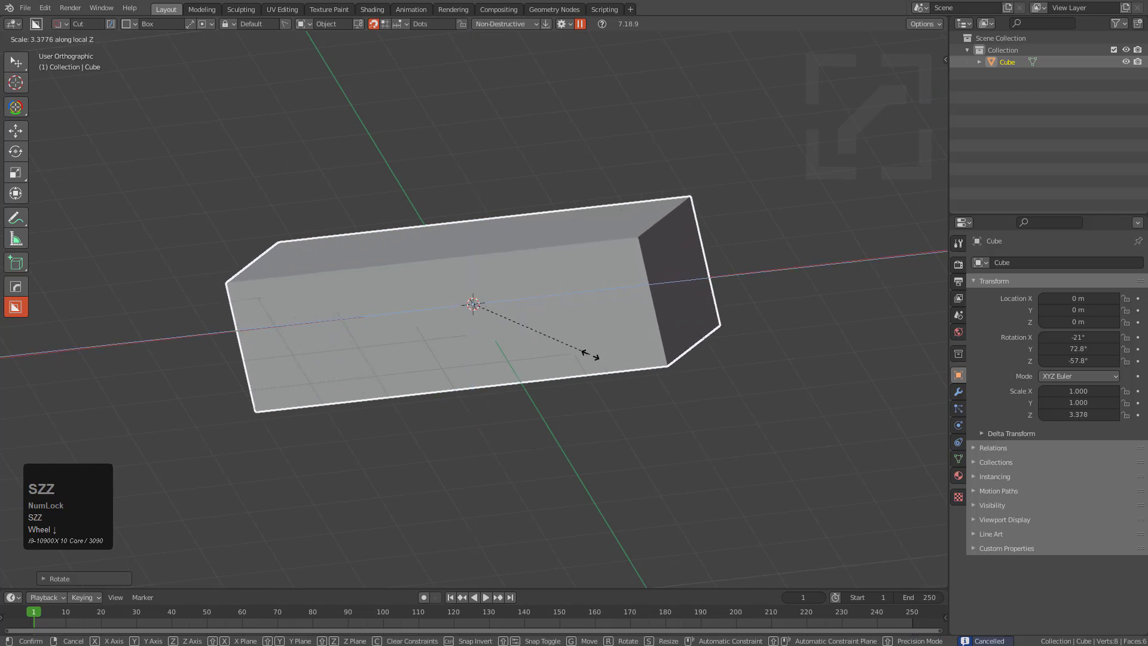
click(640, 362)
Step: Preview a boxelized Dice V2 grid with 10 segments on the stretched cube
middle_drag(494, 294, 547, 323)
key(q)
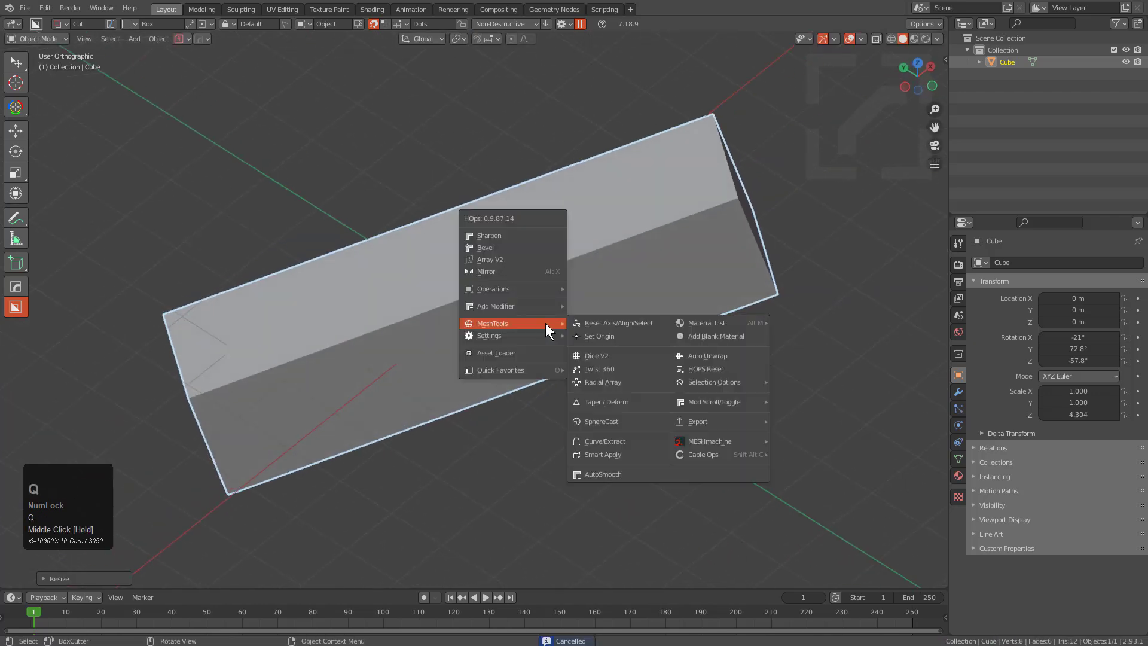
click(601, 352)
scroll(601, 353, up, 2)
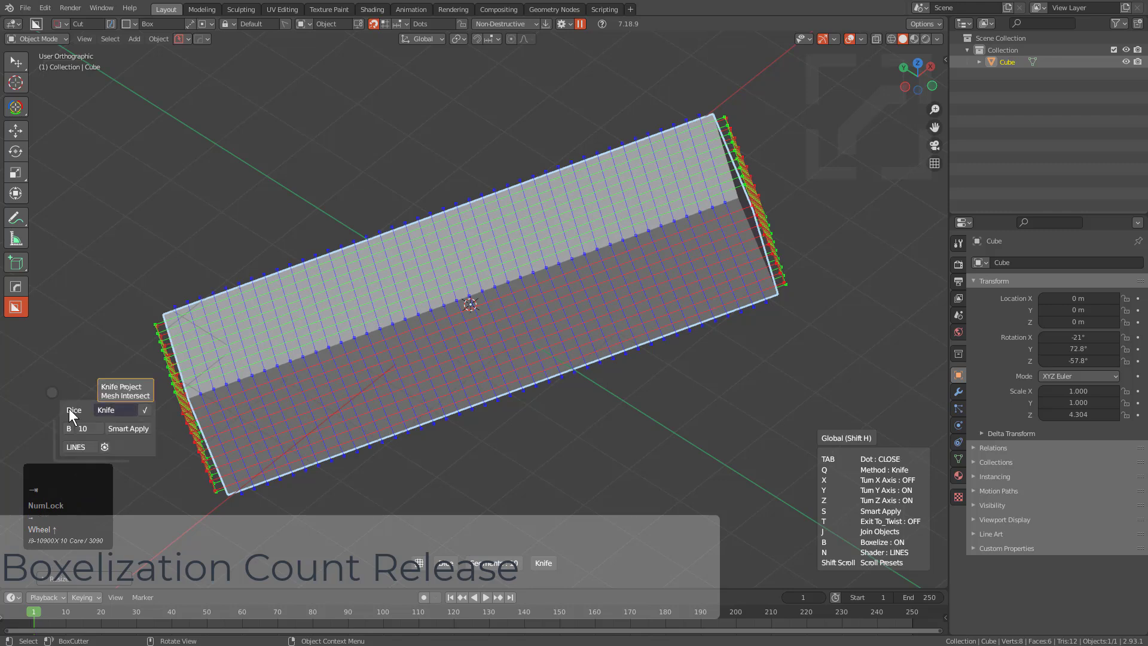
Step: Turn off Boxelize, preview 9 cuts along Y and 42 along Z with X disabled, and cancel the dice operation
click(70, 428)
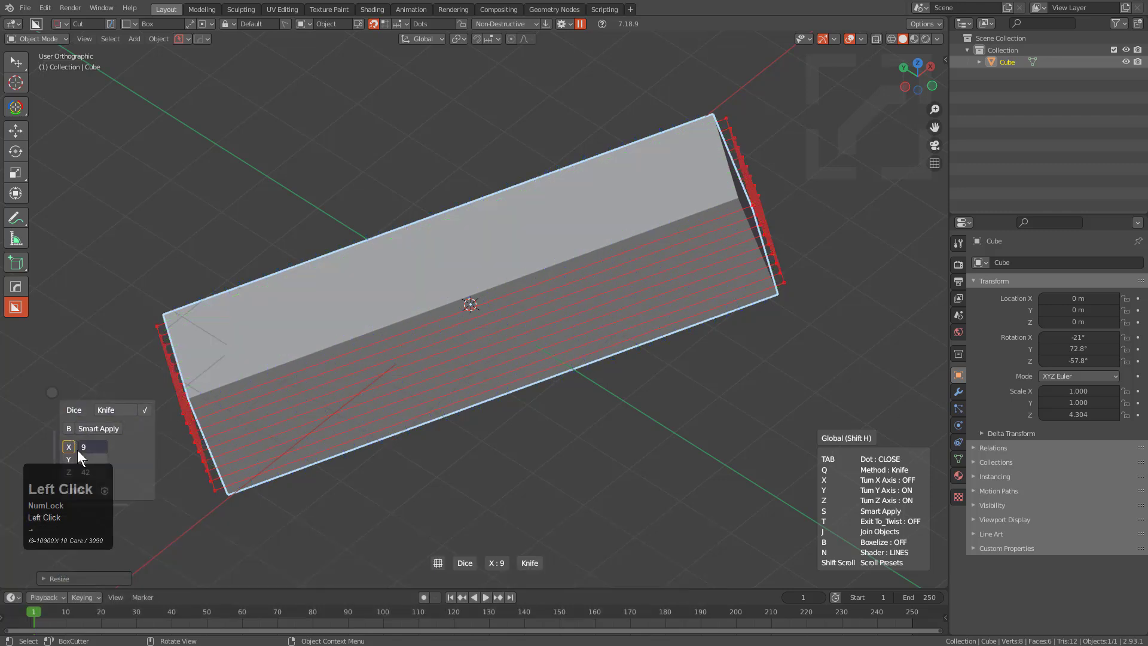
click(71, 458)
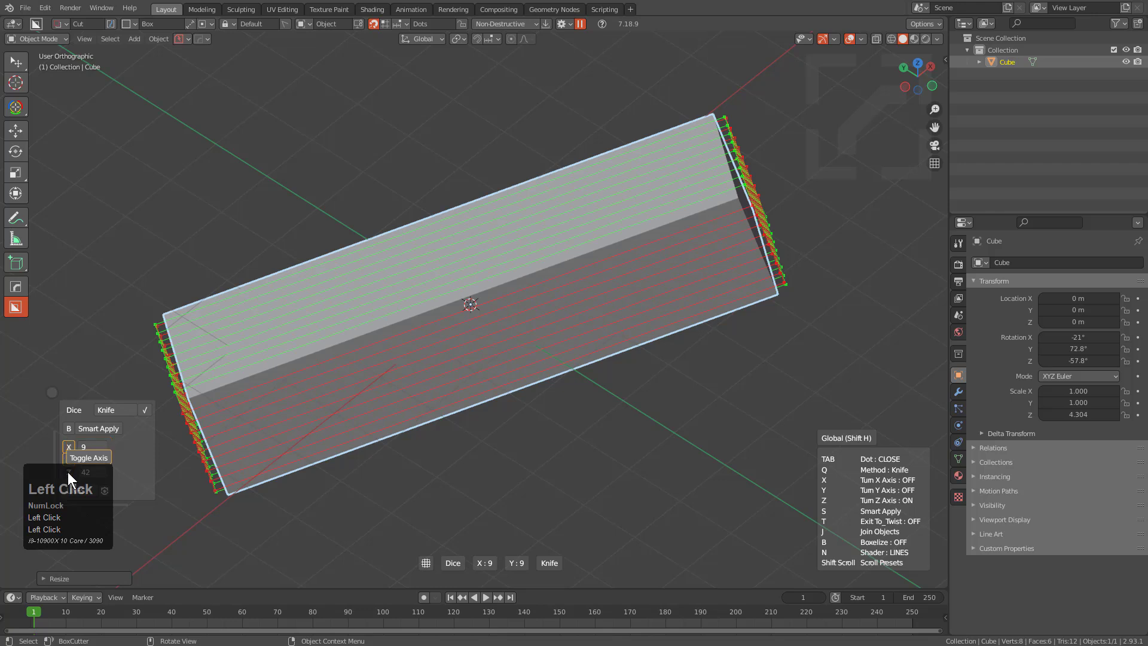
click(69, 448)
middle_drag(429, 304, 578, 292)
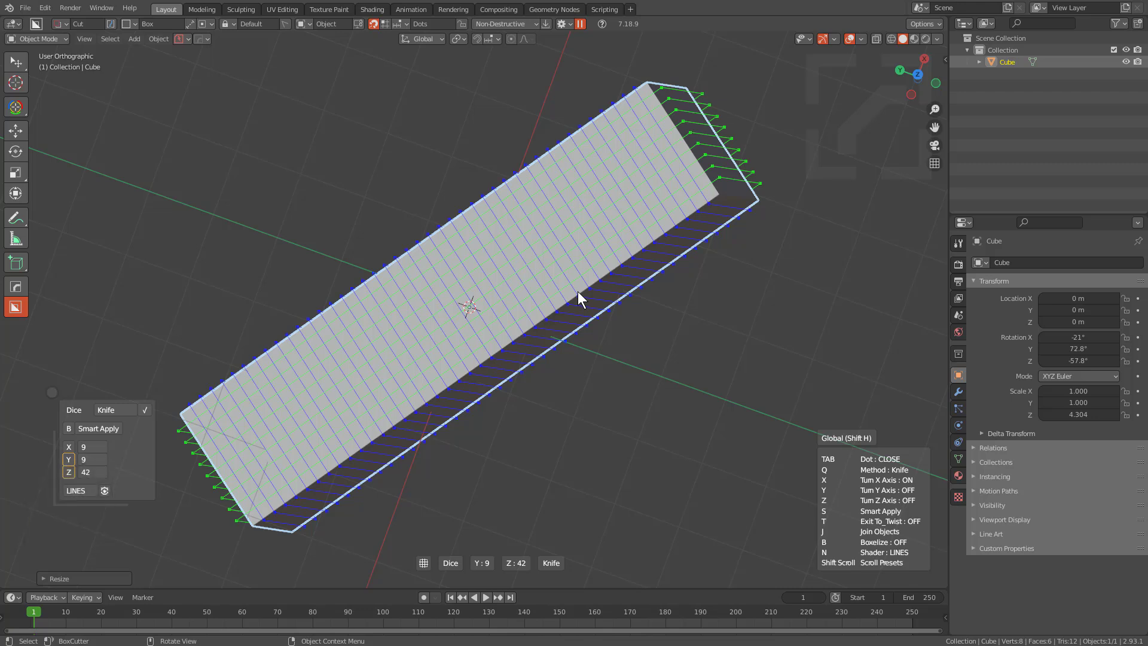
right_click(577, 292)
Step: Clear the cube's scale and rotation
middle_drag(577, 292, 533, 295)
key(alt+s)
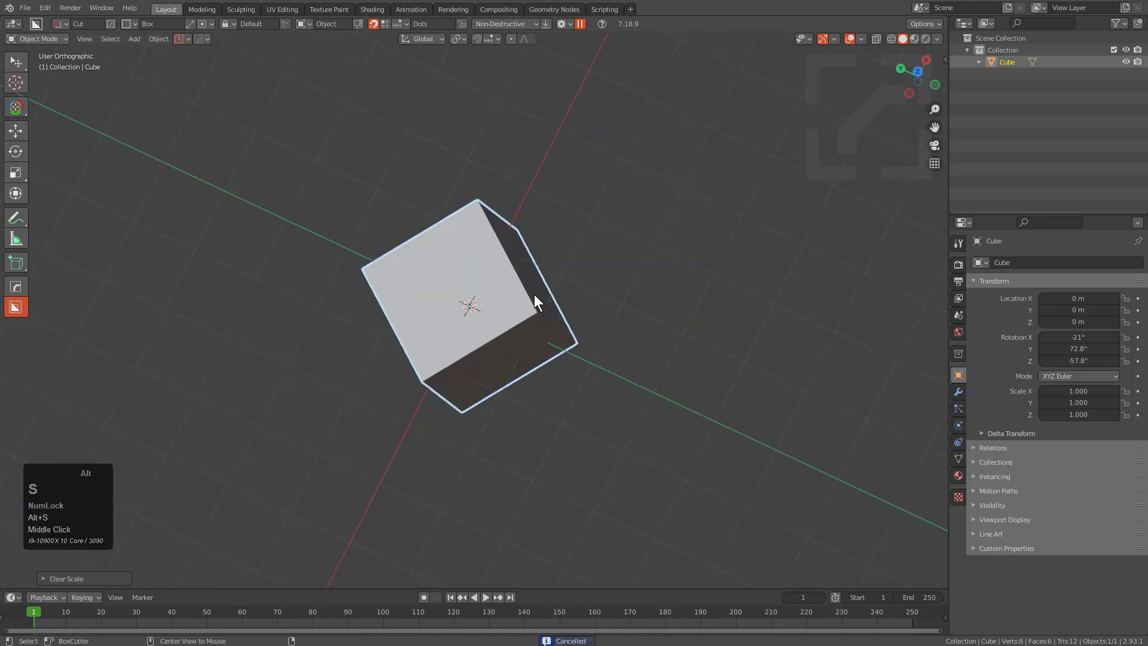
key(alt+r)
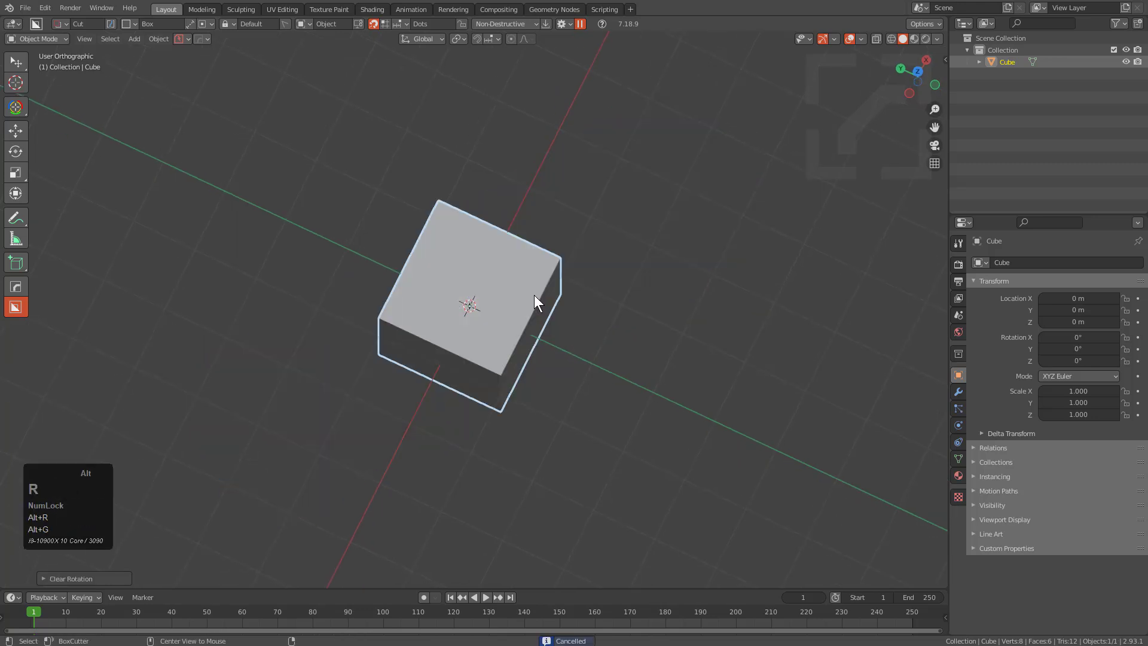
Step: From the right view, cut an L-shaped profile from the cube with an Ngon about 2.54 by 2.17, chamfered at its inner corner
middle_drag(533, 294, 512, 320)
key(KP_1)
key(KP_3)
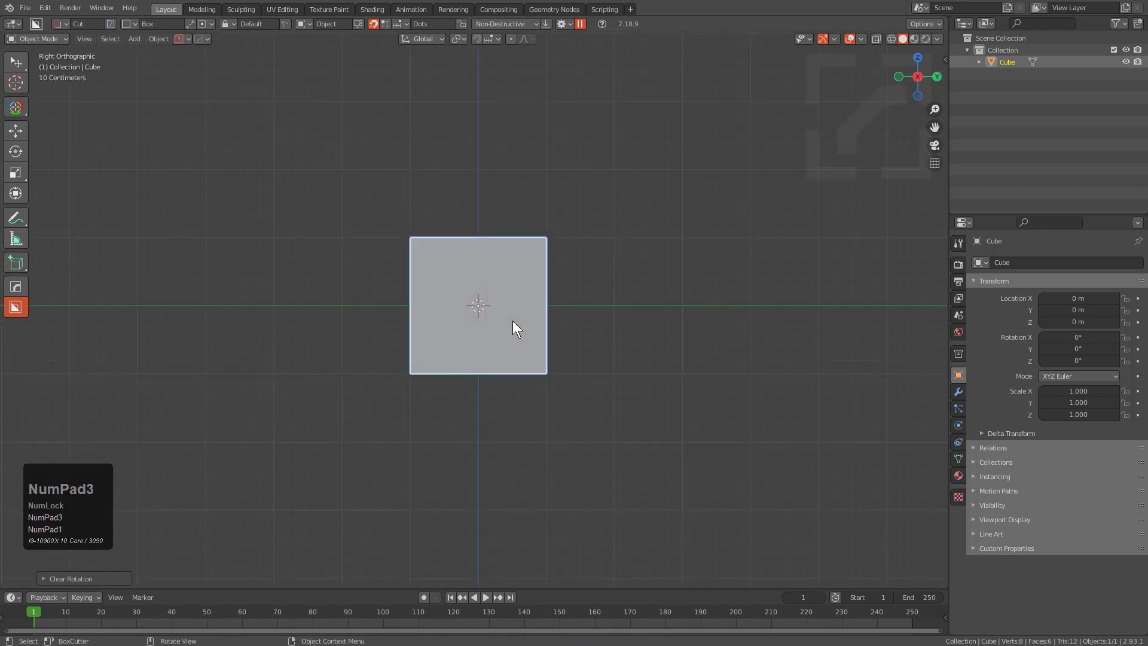
scroll(497, 314, up, 4)
shift+middle_drag(489, 319, 543, 303)
key(d)
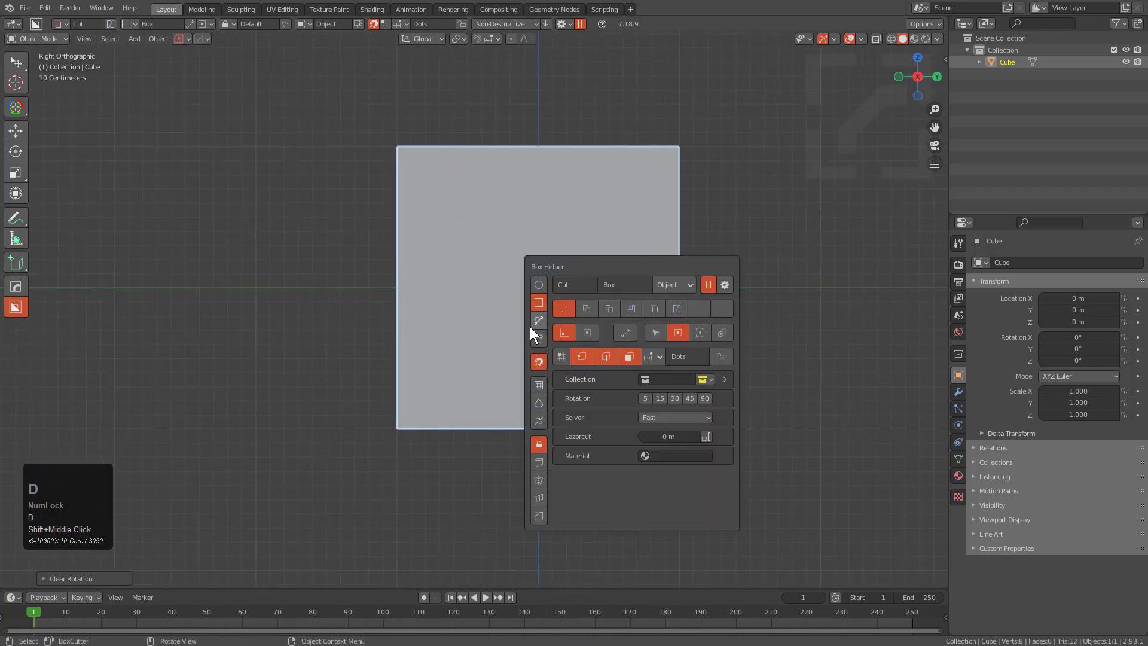
click(540, 321)
drag(367, 400, 606, 400)
click(607, 400)
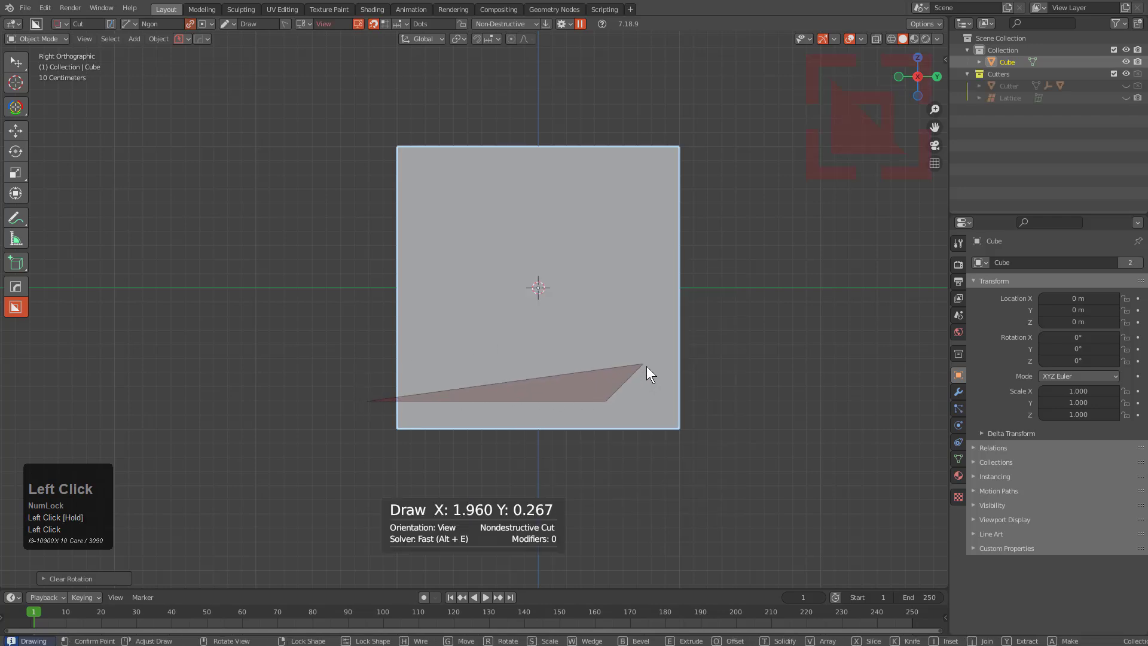
click(656, 352)
click(643, 95)
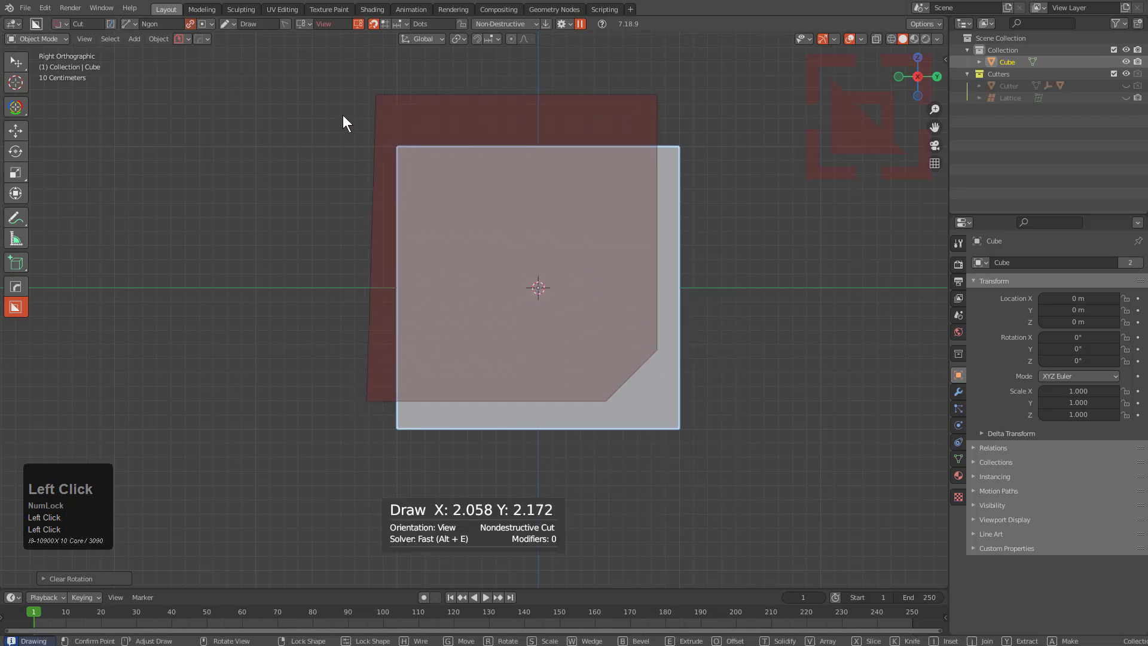
key(space)
Step: From the top view, use Ever Scroll to bring up the cube's boolean cutter
middle_drag(395, 168, 564, 303)
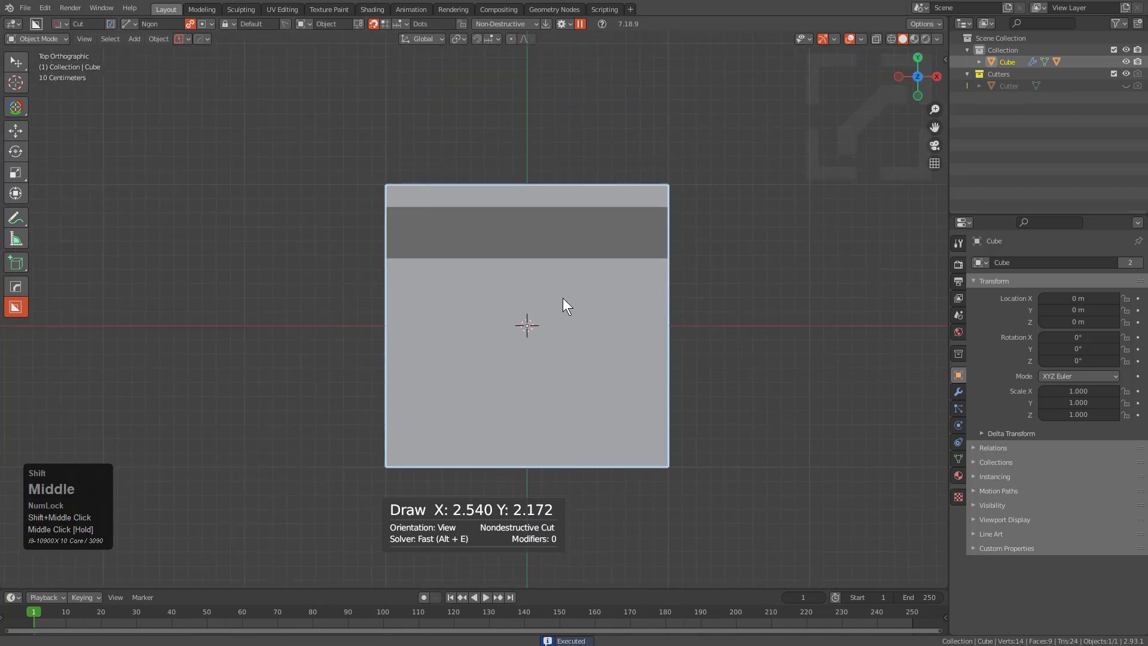
key(q)
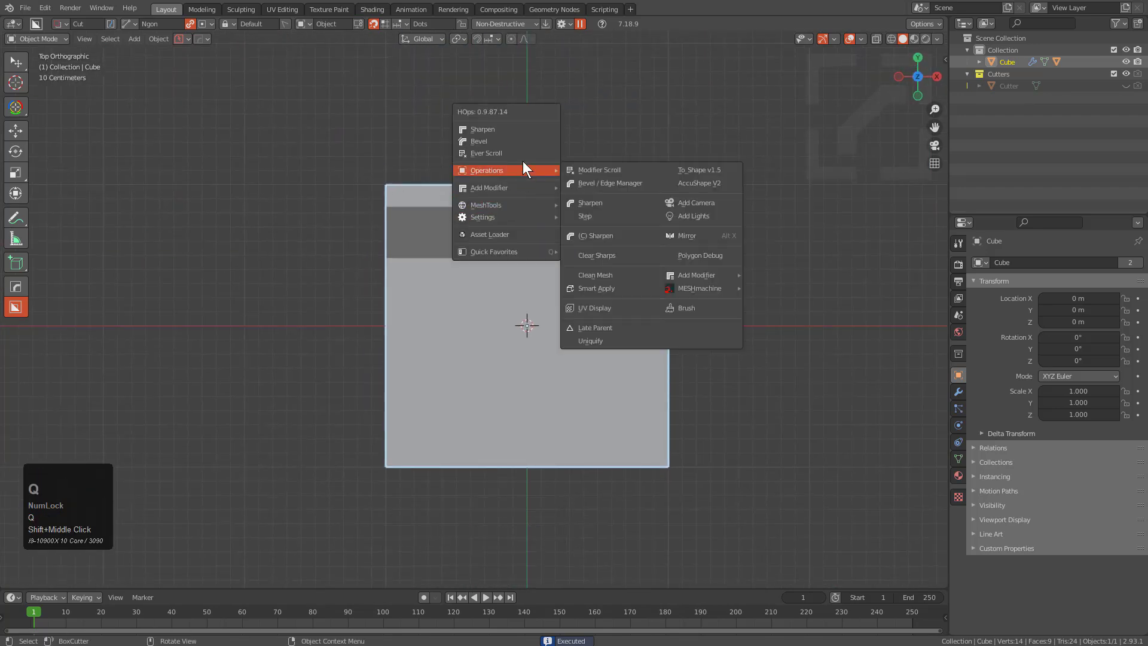
click(525, 155)
Step: Cut a trapezoidal Ngon notch into the middle of the cutter's back edge to leave a block against the upright wall
key(d)
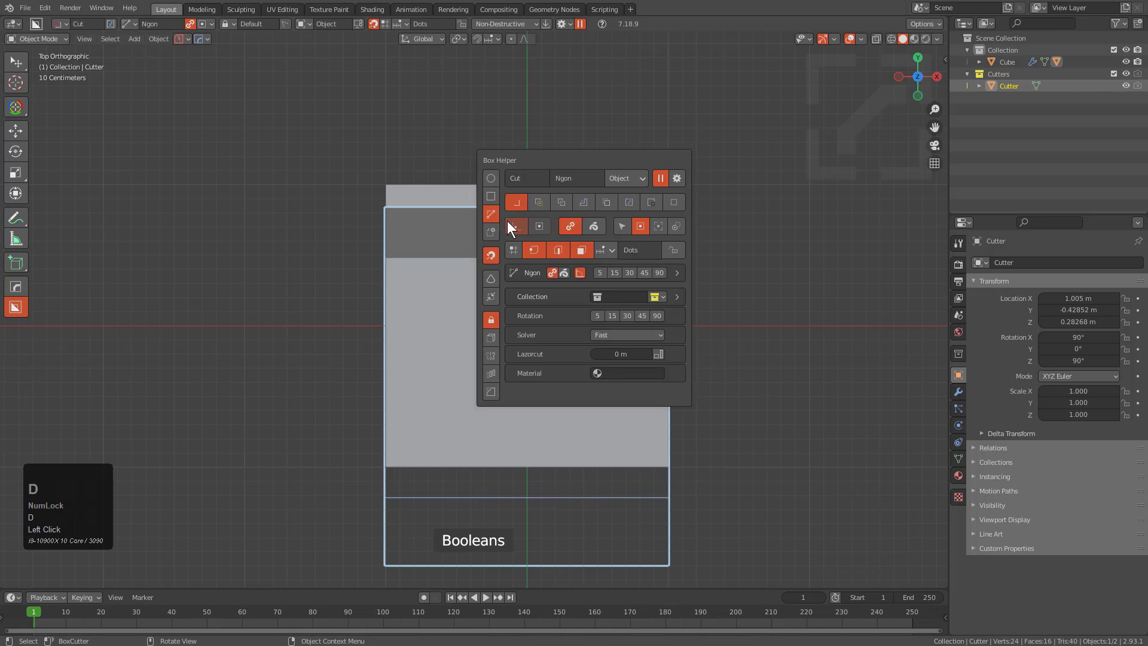
click(467, 192)
click(490, 234)
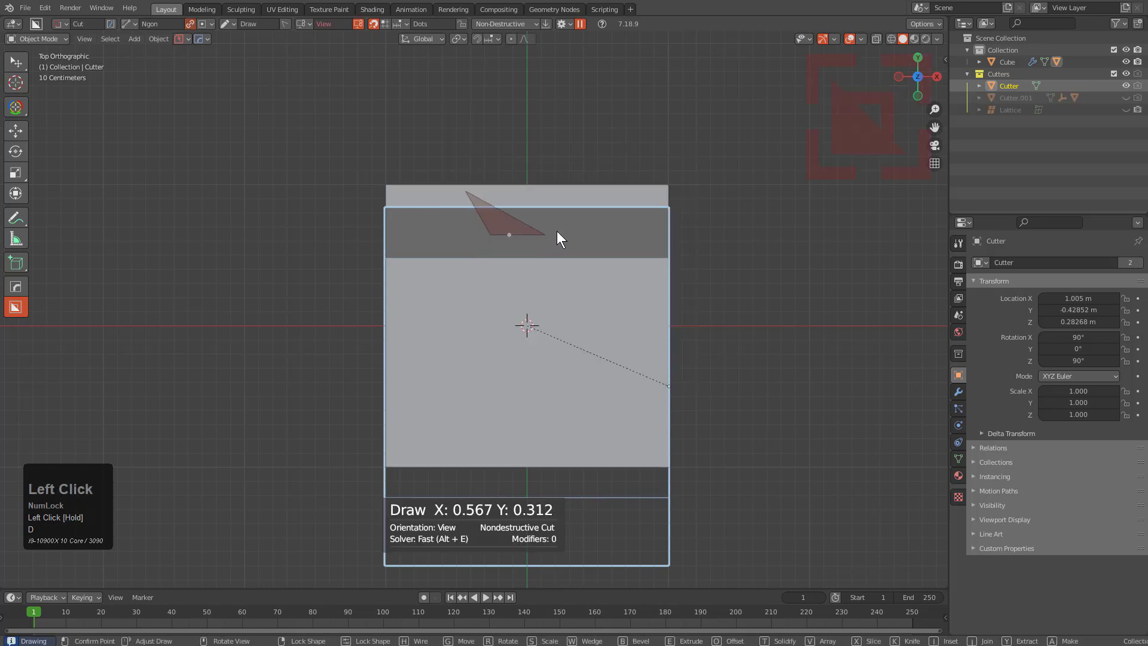
click(575, 228)
click(597, 181)
scroll(497, 240, up, 1)
key(1)
Step: Cut a trapezoidal Ngon pocket about 0.77 by 0.21 down into the block on the wall from the top view
click(477, 174)
click(496, 209)
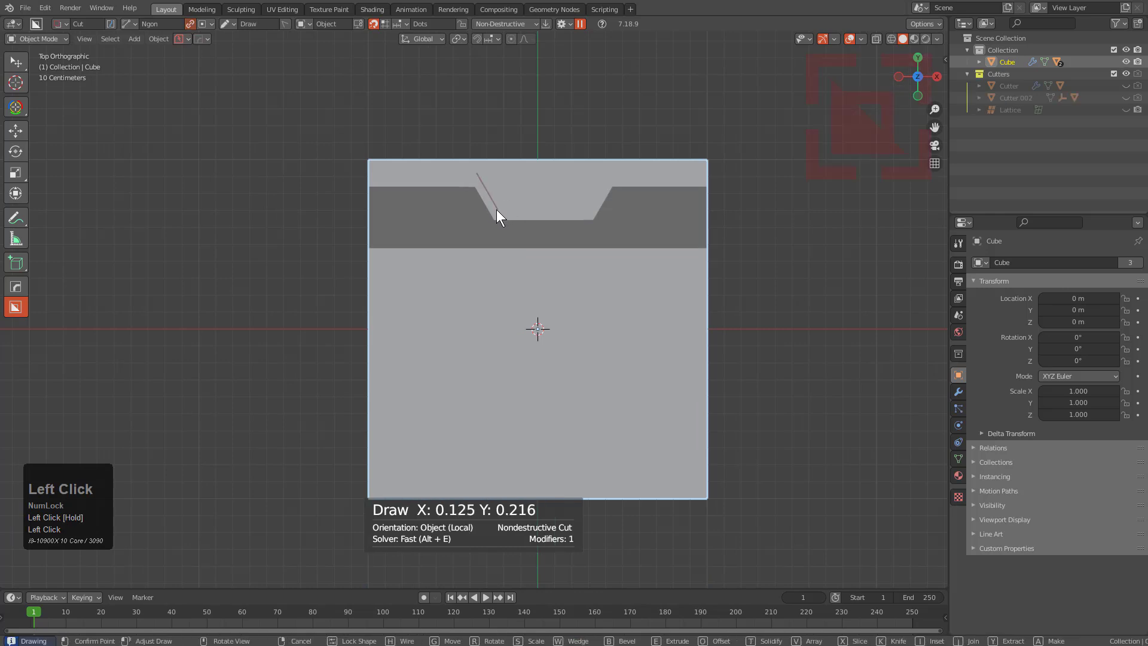
click(590, 209)
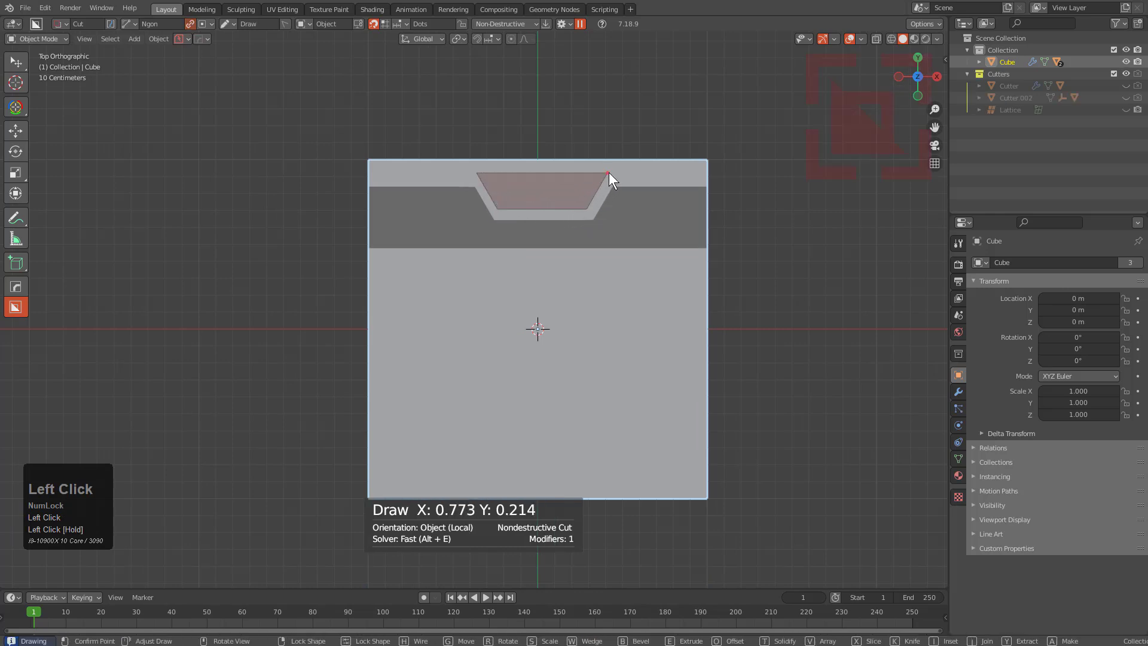
click(607, 174)
key(space)
Step: From the side view, cut two angled Ngon recesses across the base to step its surface
scroll(556, 212, down, 2)
middle_drag(525, 299, 555, 235)
mouse_move(486, 289)
middle_down()
mouse_move(565, 281)
mouse_move(530, 300)
mouse_move(508, 358)
mouse_move(581, 295)
mouse_move(529, 351)
mouse_move(544, 280)
middle_up()
scroll(477, 311, up, 2)
drag(468, 299, 488, 334)
click(554, 333)
double_click(571, 308)
drag(638, 310, 662, 342)
click(701, 312)
Step: Apply the HQ render setup to the viewport
mouse_move(700, 312)
middle_down()
mouse_move(620, 285)
mouse_move(502, 307)
mouse_move(572, 328)
mouse_move(449, 311)
mouse_move(589, 315)
mouse_move(492, 274)
mouse_move(626, 304)
mouse_move(612, 278)
middle_up()
scroll(502, 307, down, 2)
key(alt+v)
key(e)
Step: With the Box shape, cut a horizontal slot about 0.19 by 0.05 near the top of the protruding block
scroll(611, 278, up, 2)
key(d)
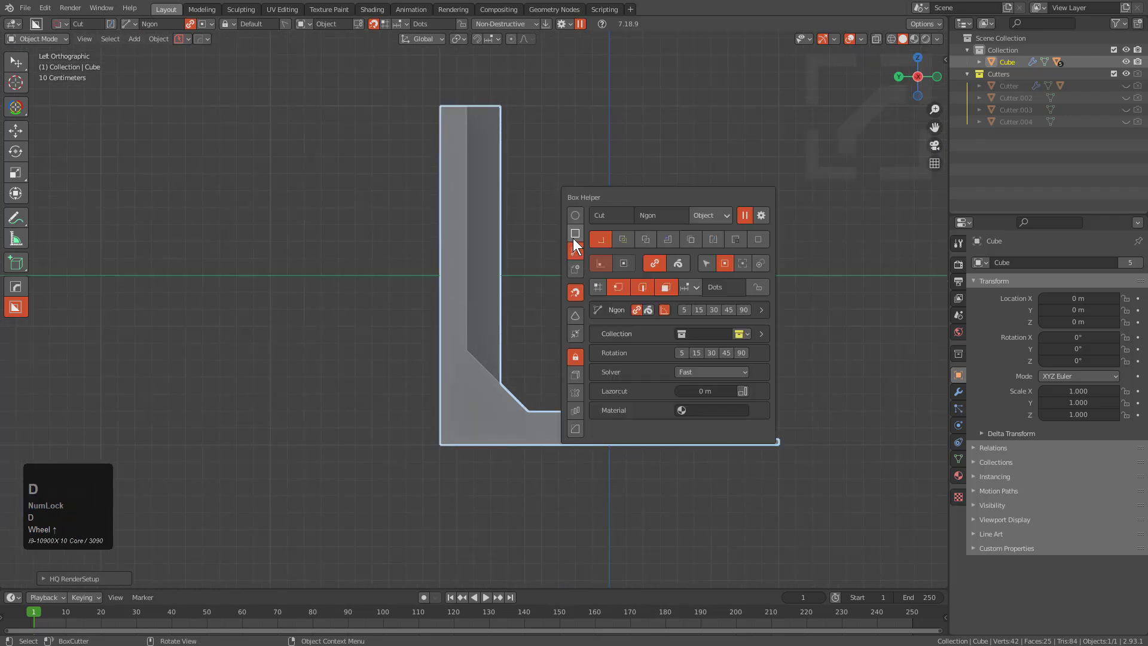
click(576, 234)
drag(508, 120, 475, 128)
Step: Draw a box along the wall's upper edge on one side of the block and cut it as a wedge extruded about 0.3
mouse_move(475, 128)
middle_down()
mouse_move(593, 185)
mouse_move(519, 211)
mouse_move(491, 166)
middle_up()
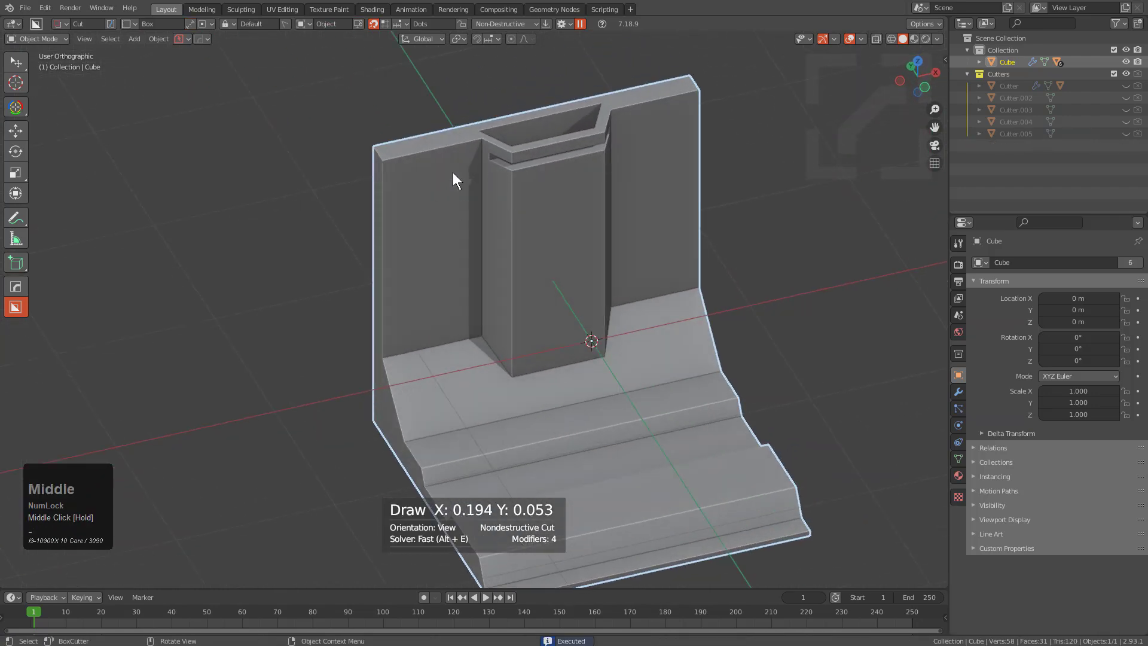
mouse_move(385, 152)
mouse_down()
mouse_move(458, 166)
mouse_move(489, 159)
mouse_up()
key(w)
drag(482, 200, 480, 207)
Step: Reset the mirror to its default options and mirror the part across the -X side
scroll(517, 225, down, 2)
middle_drag(517, 225, 545, 265)
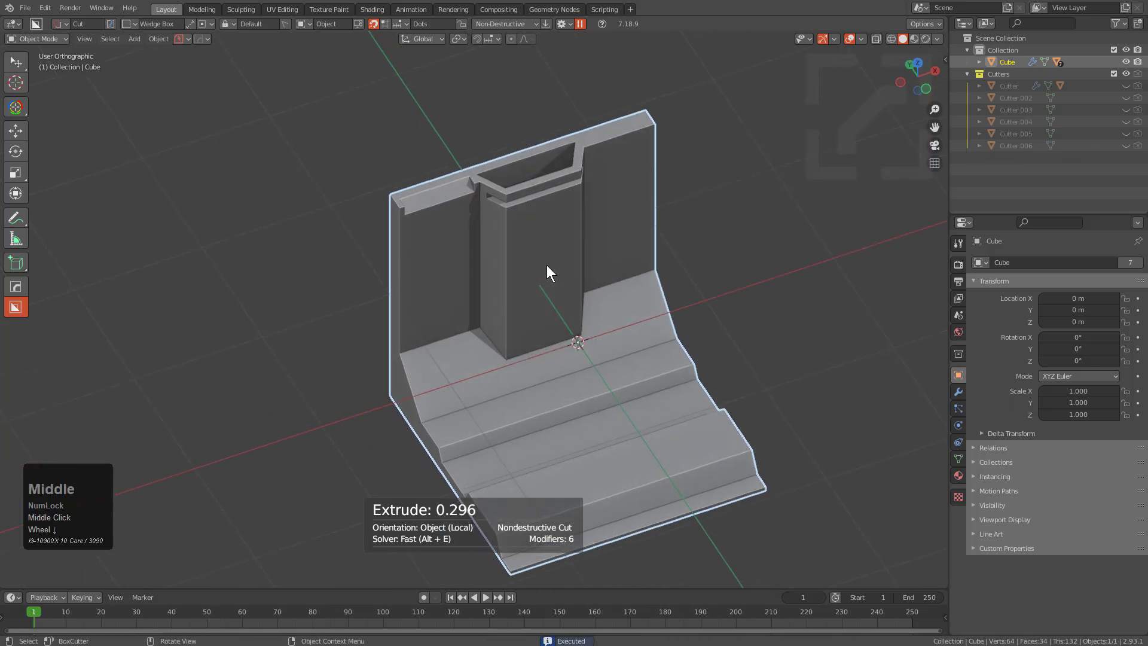
key(alt+x)
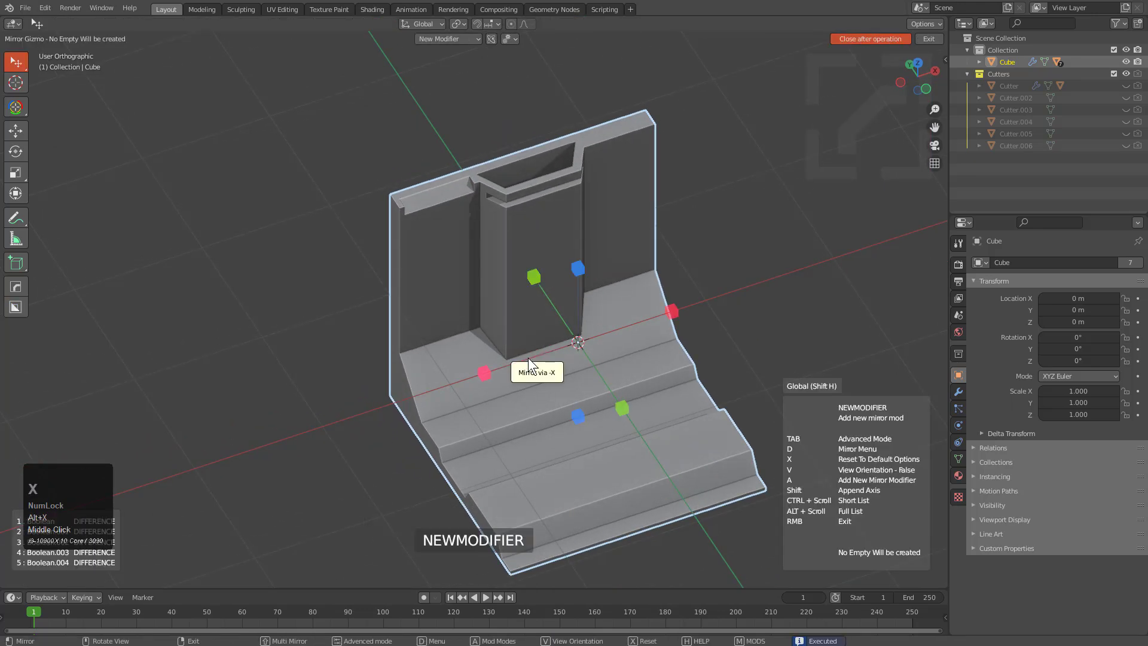
key(x)
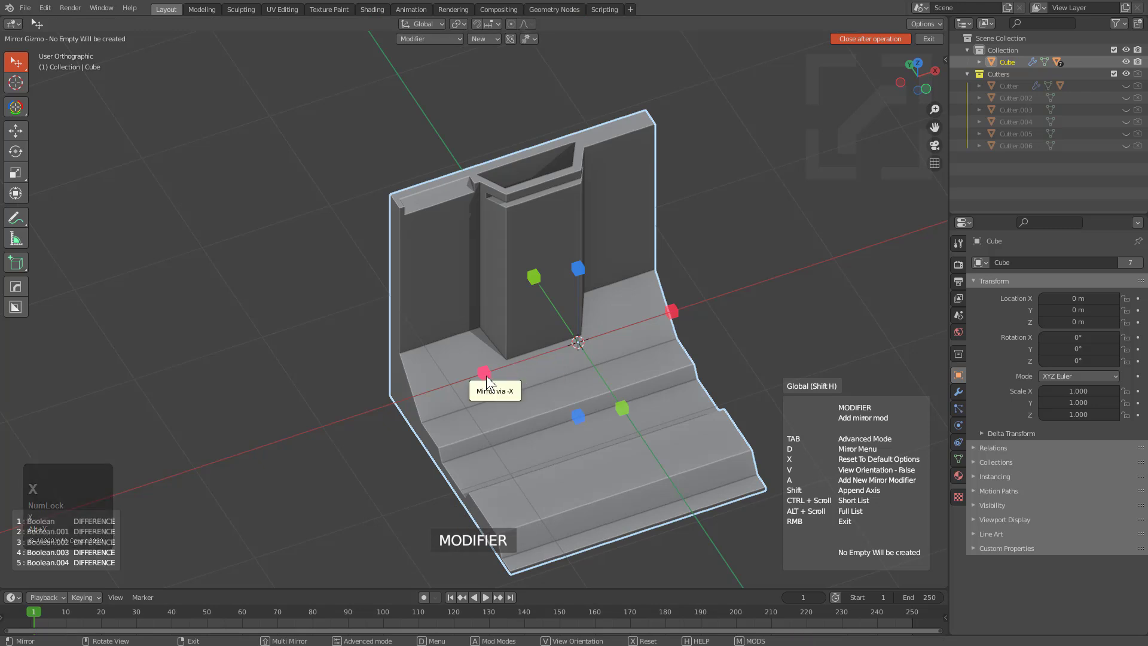
click(485, 375)
Step: Start Dice V2 on the mirrored part and smart-apply its existing modifiers
scroll(568, 372, down, 1)
shift+middle_drag(569, 372, 547, 360)
scroll(525, 356, up, 2)
scroll(529, 353, down, 1)
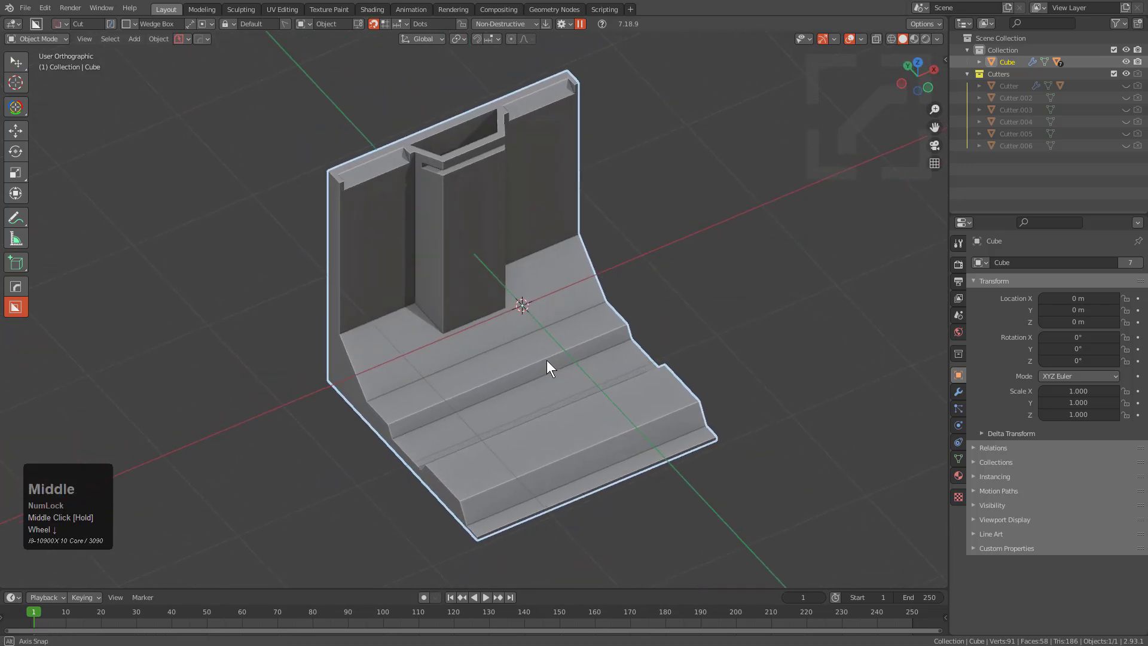
key(q)
mouse_move(525, 411)
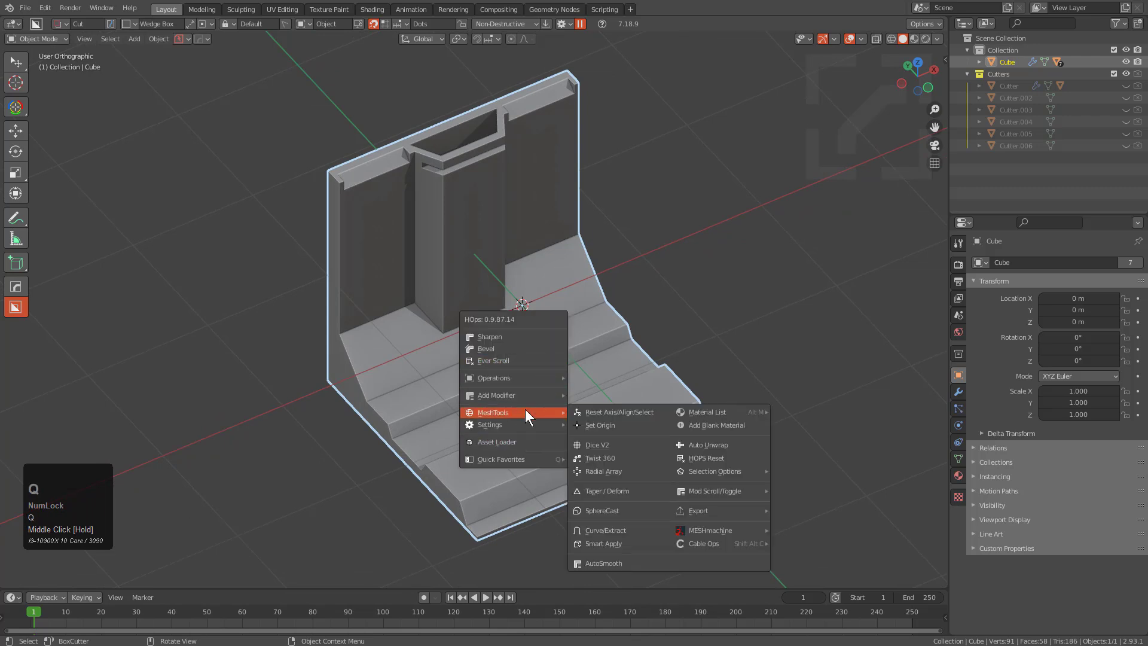
alt+click(603, 447)
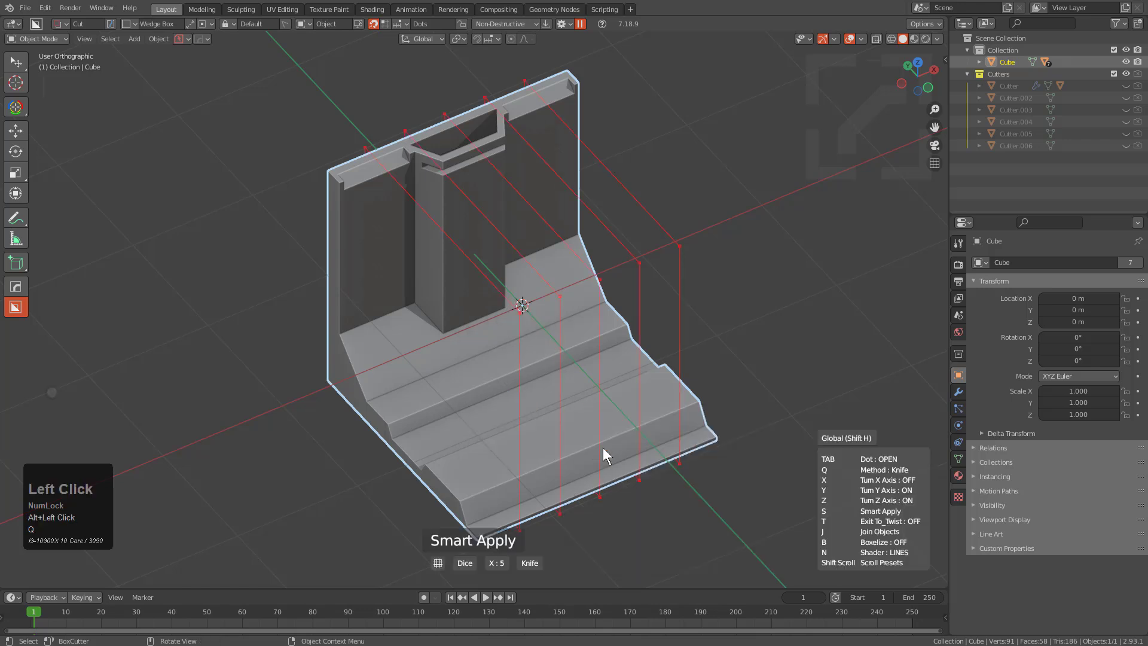
scroll(603, 455, up, 4)
key(s)
Step: Raise the knife dice count along X to 14 and enable exiting to Twist
scroll(602, 455, up, 1)
scroll(603, 448, up, 1)
scroll(603, 449, up, 1)
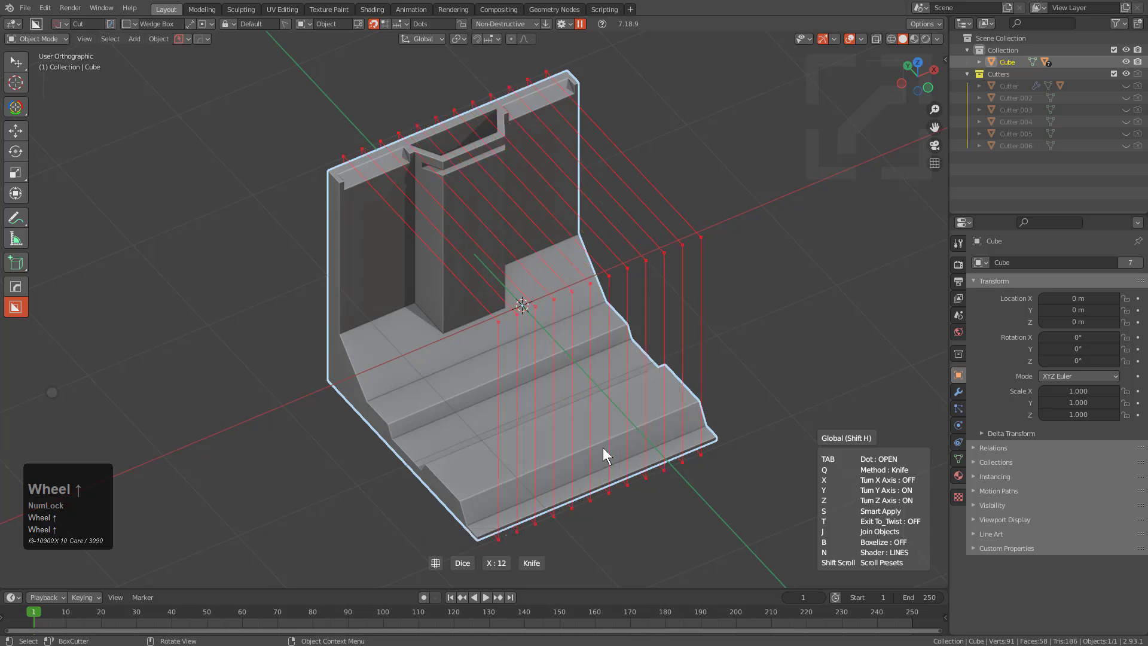
scroll(604, 448, up, 1)
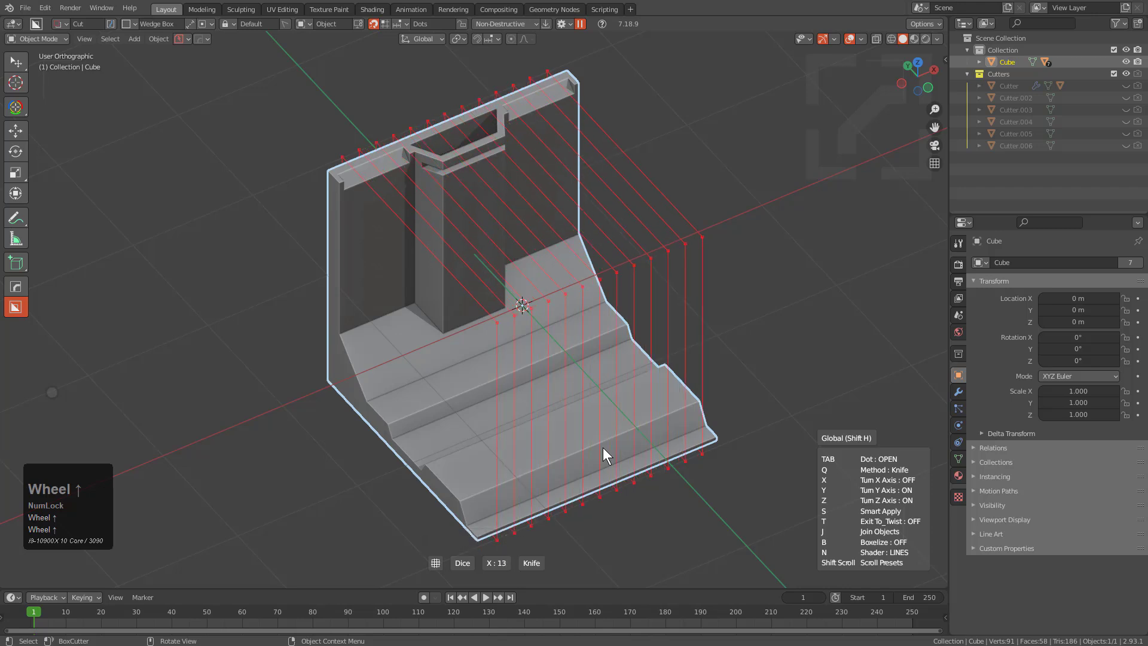
key(t)
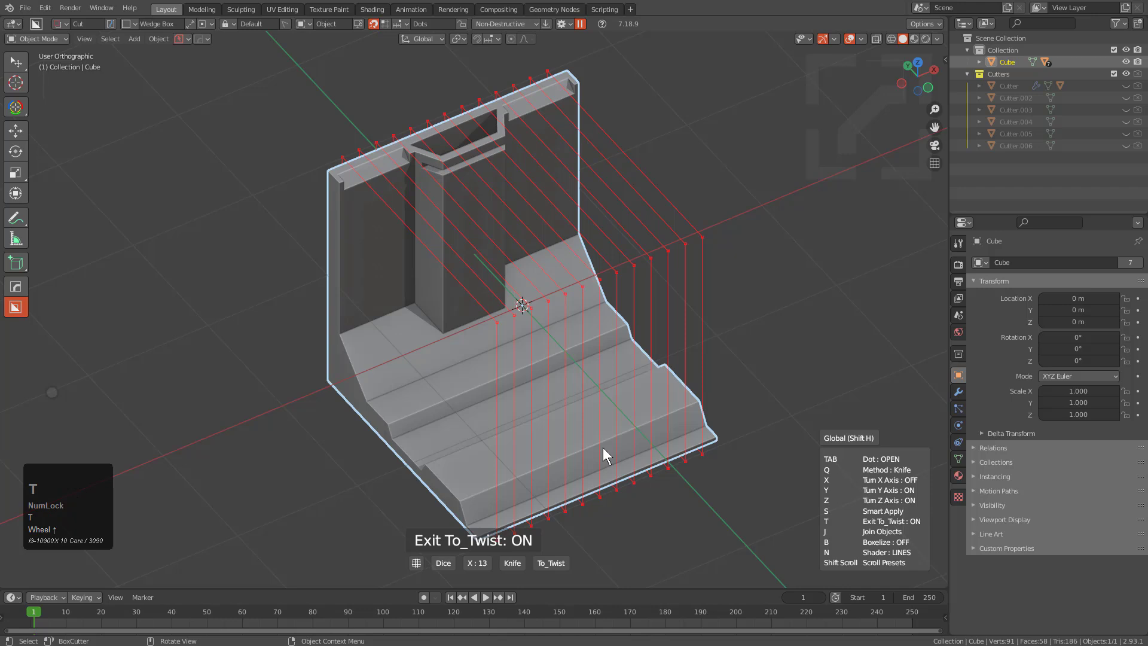
scroll(603, 448, up, 1)
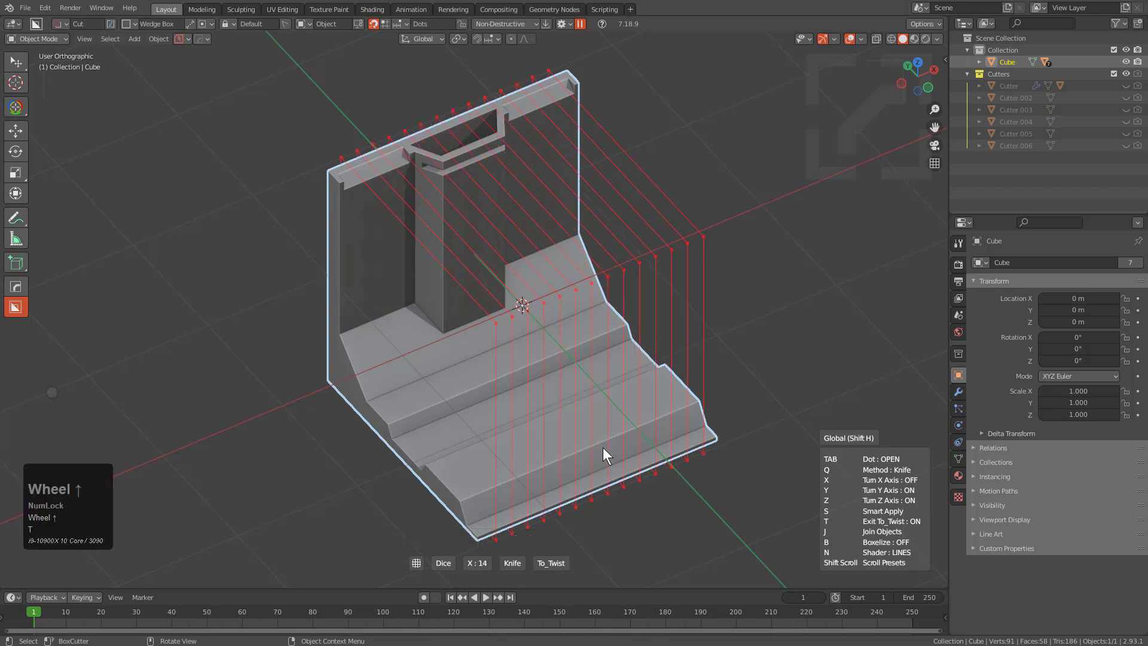
Step: Apply the dice and twist the part into a 360-degree ring of 8 segments around Z, with the profile rotated 180 degrees
click(603, 449)
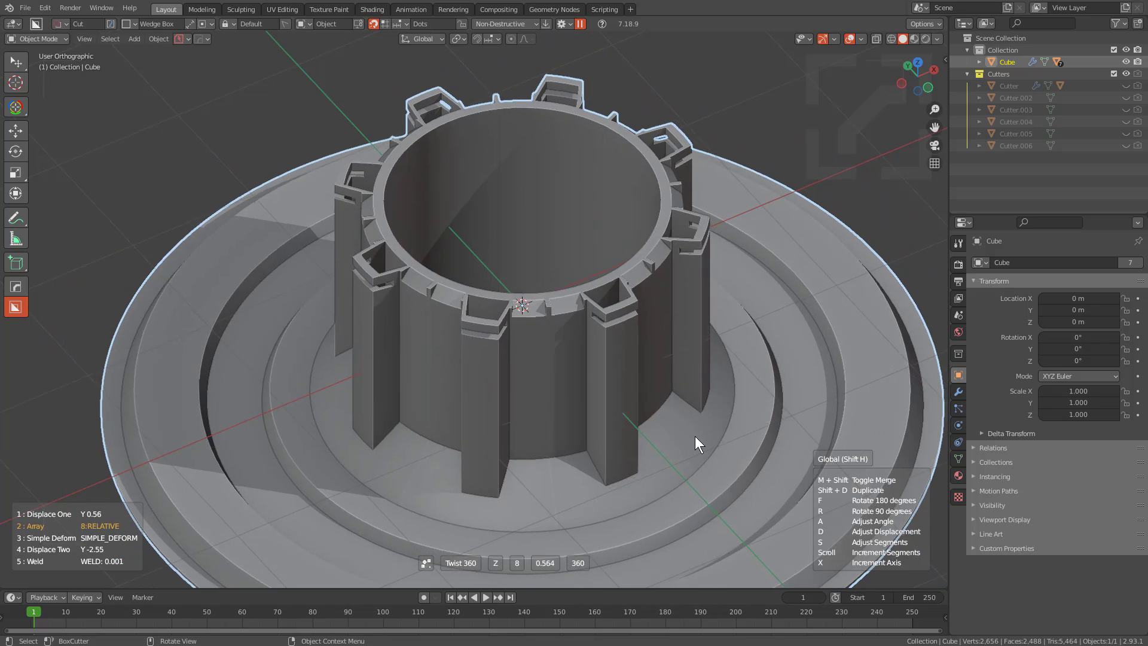
key(f)
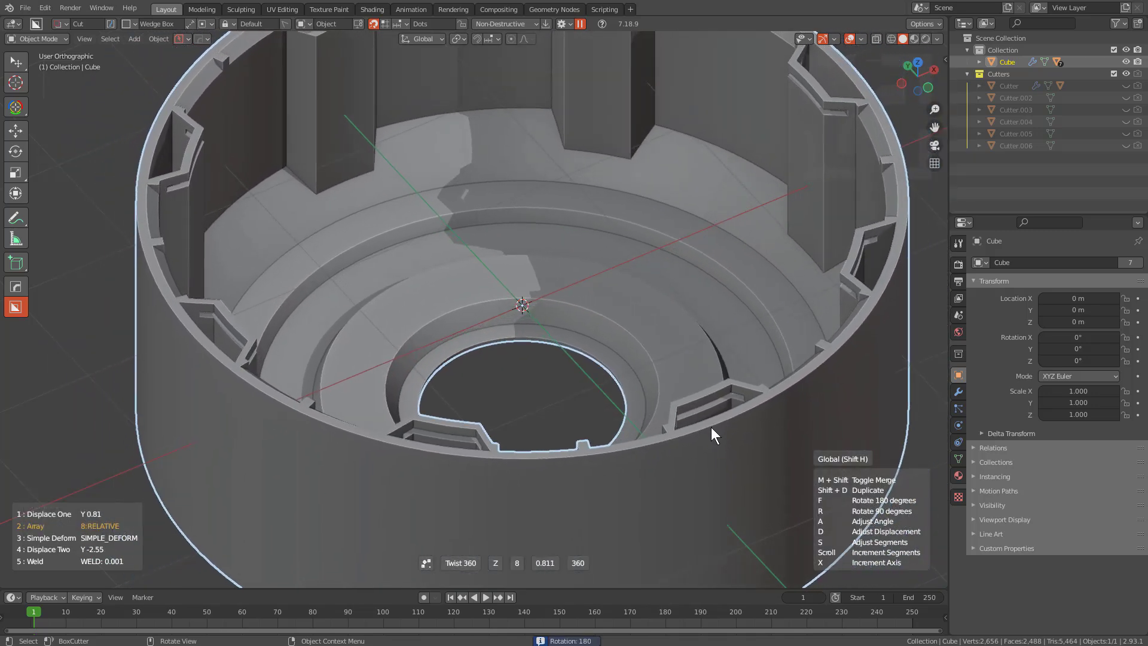
click(706, 427)
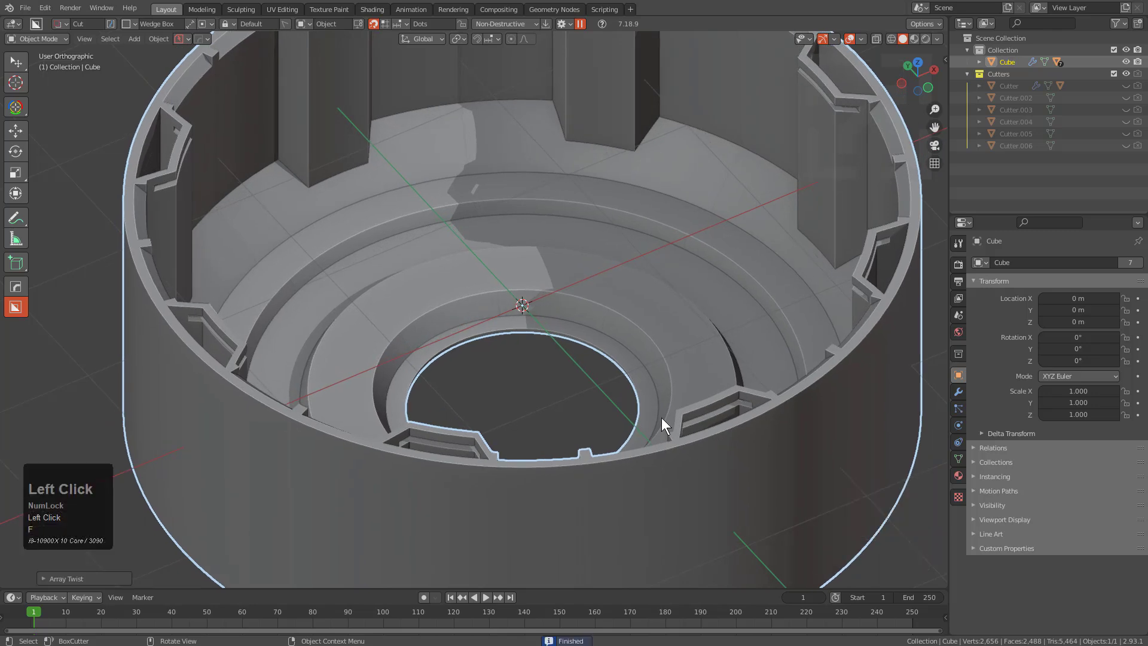
Step: In the ring's base mesh, delete the two end faces where the segments join
scroll(569, 376, down, 4)
middle_drag(533, 365, 559, 376)
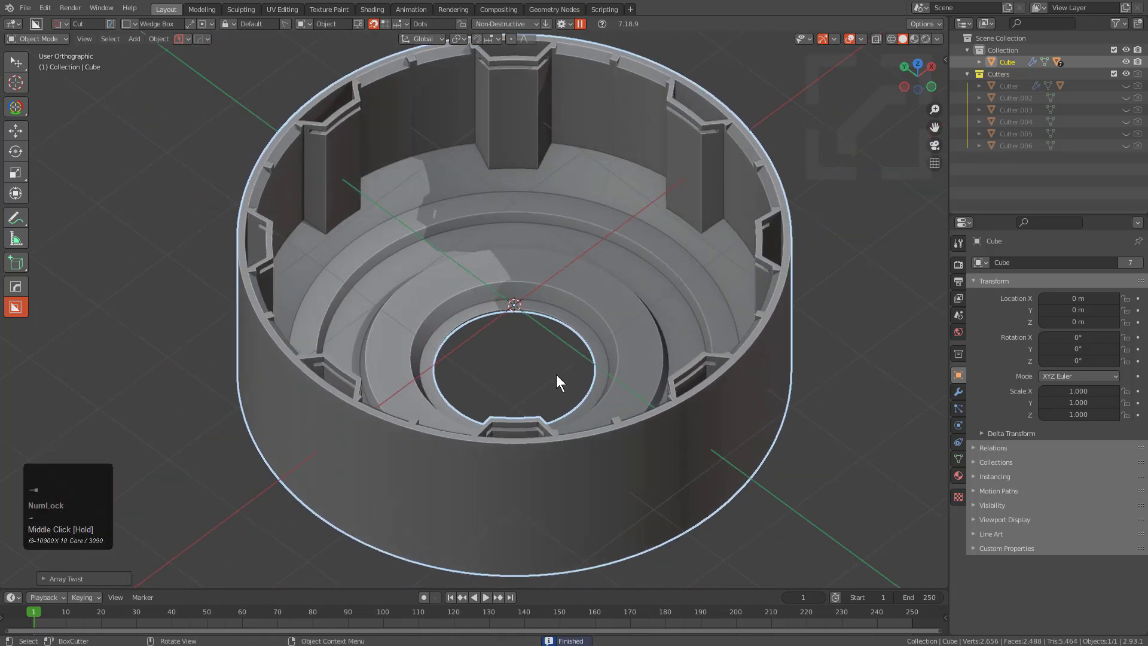
key(Tab)
key(3)
click(511, 368)
middle_drag(692, 339, 431, 461)
shift+click(430, 462)
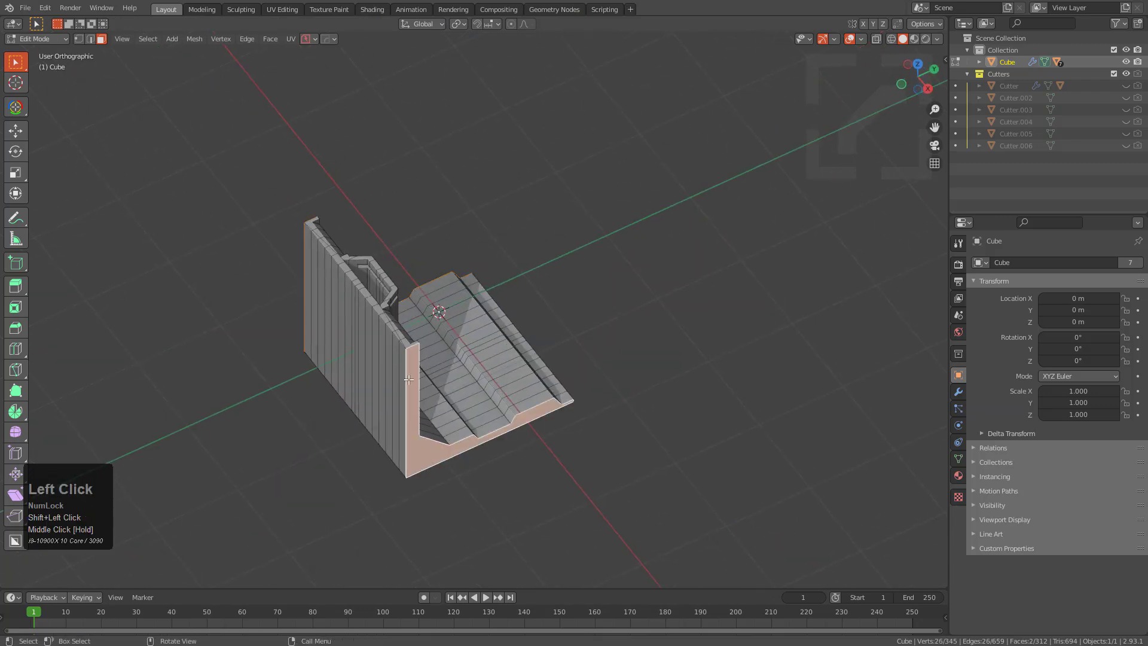
key(x)
click(401, 428)
key(Tab)
Step: Create a cylinder around the ring with the To_Shape tool
middle_drag(464, 385, 541, 345)
scroll(530, 385, down, 3)
key(q)
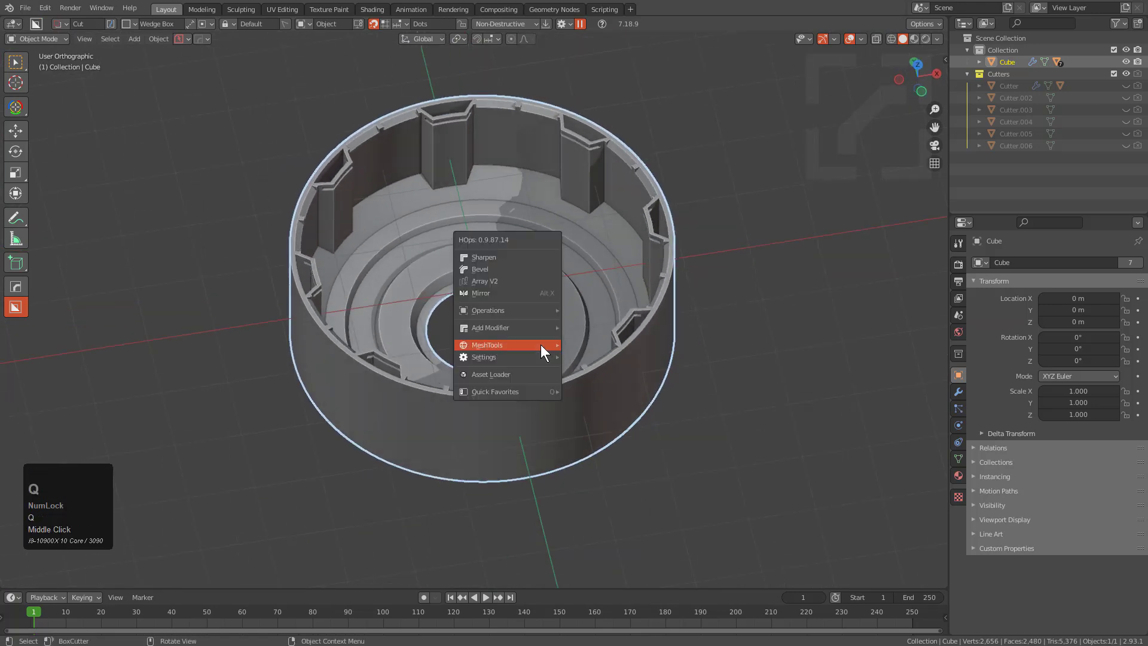
key(o)
key(t)
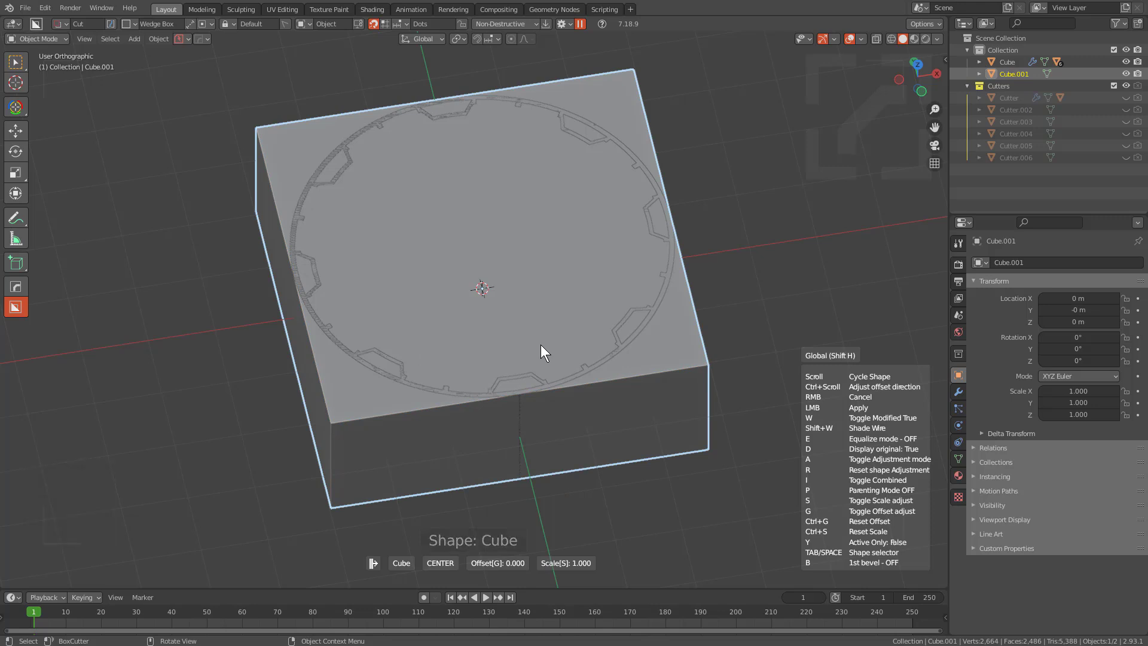
key(Tab)
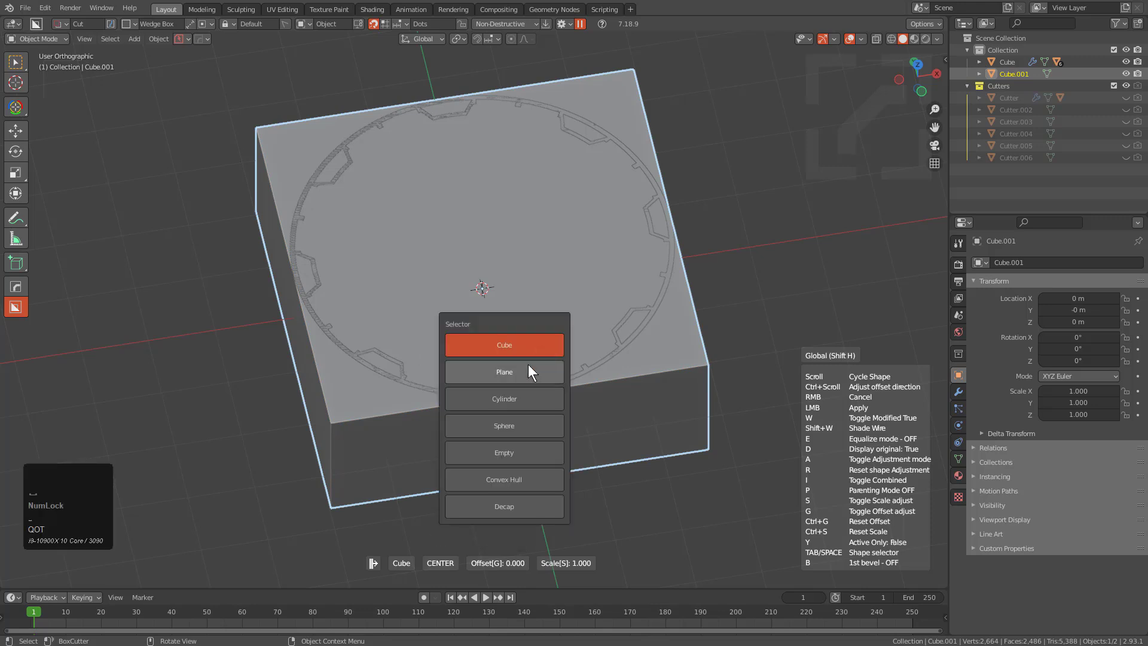
click(518, 396)
Step: Delete the top and bottom cap faces of the new cylinder
middle_drag(518, 396, 500, 302)
key(Tab)
key(3)
click(500, 302)
middle_drag(541, 413, 339, 232)
shift+click(479, 419)
key(x)
click(512, 251)
Step: Extrude all the cylinder's wall faces in place and fatten them outward into a thick ring
key(a)
middle_click(557, 337)
middle_drag(523, 363, 580, 395)
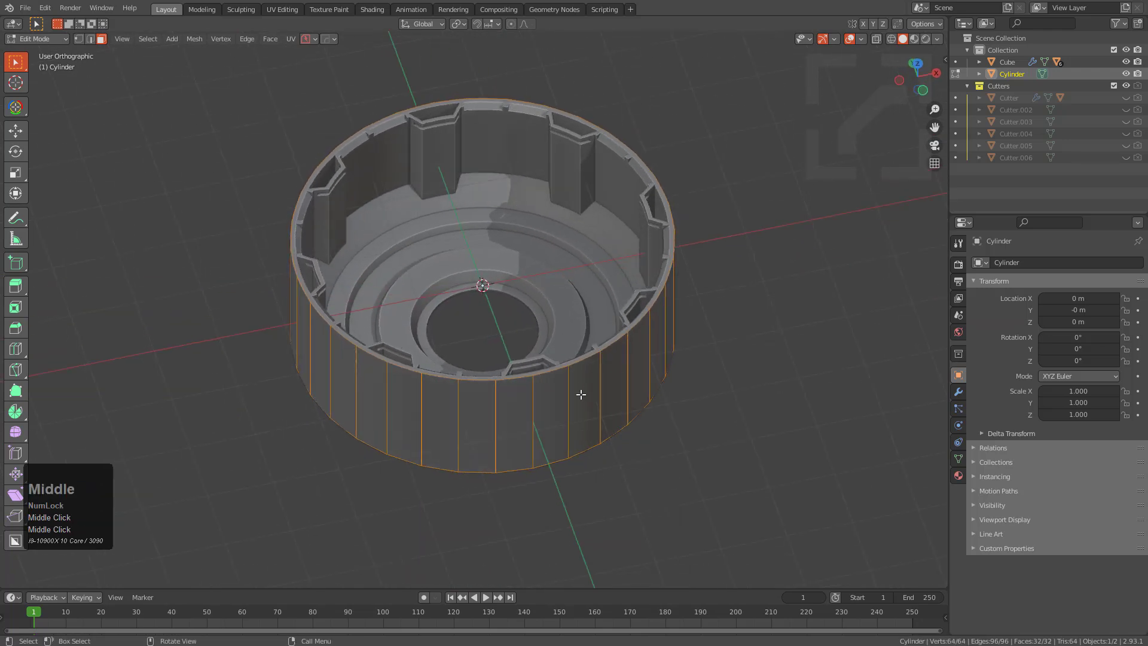
key(e)
right_click(583, 398)
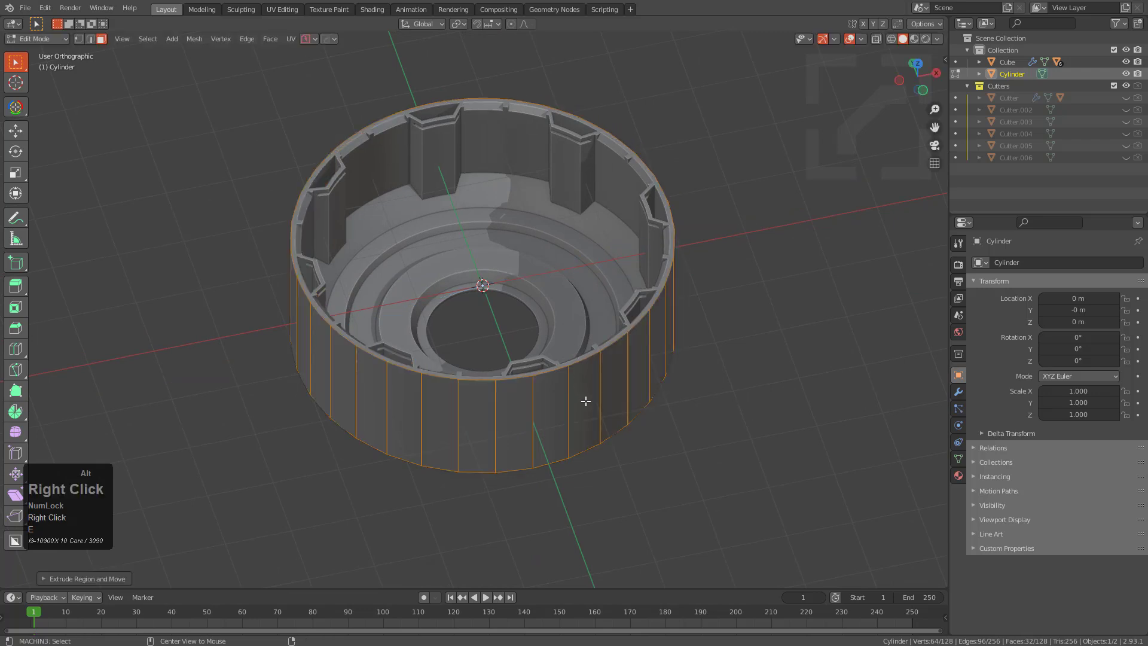
key(alt+s)
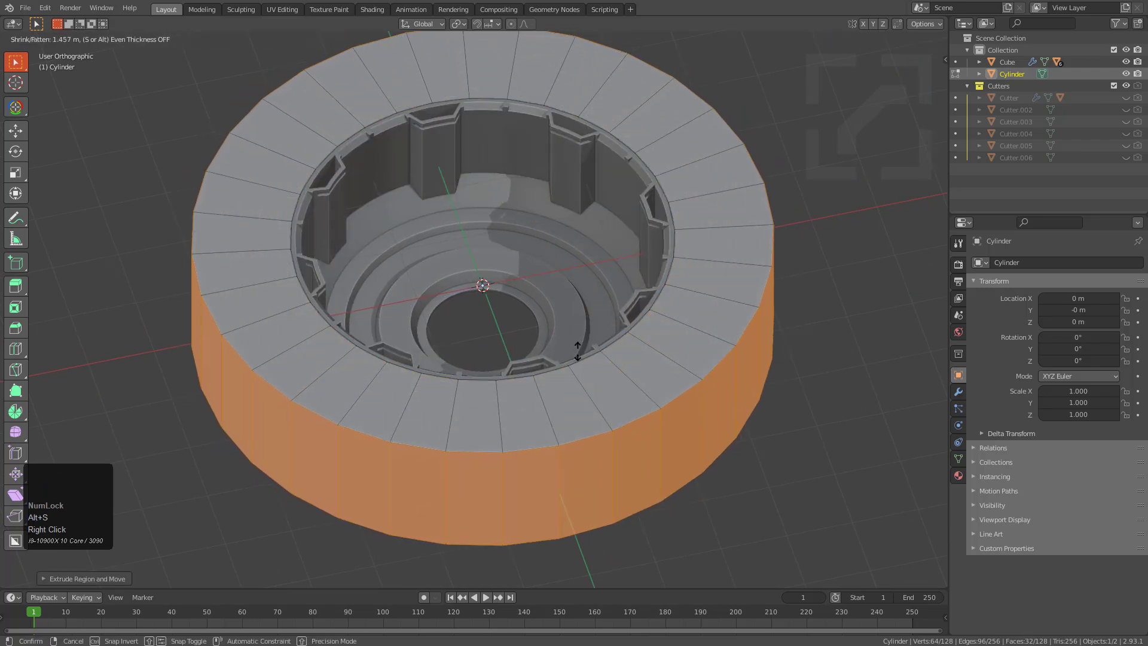
click(625, 407)
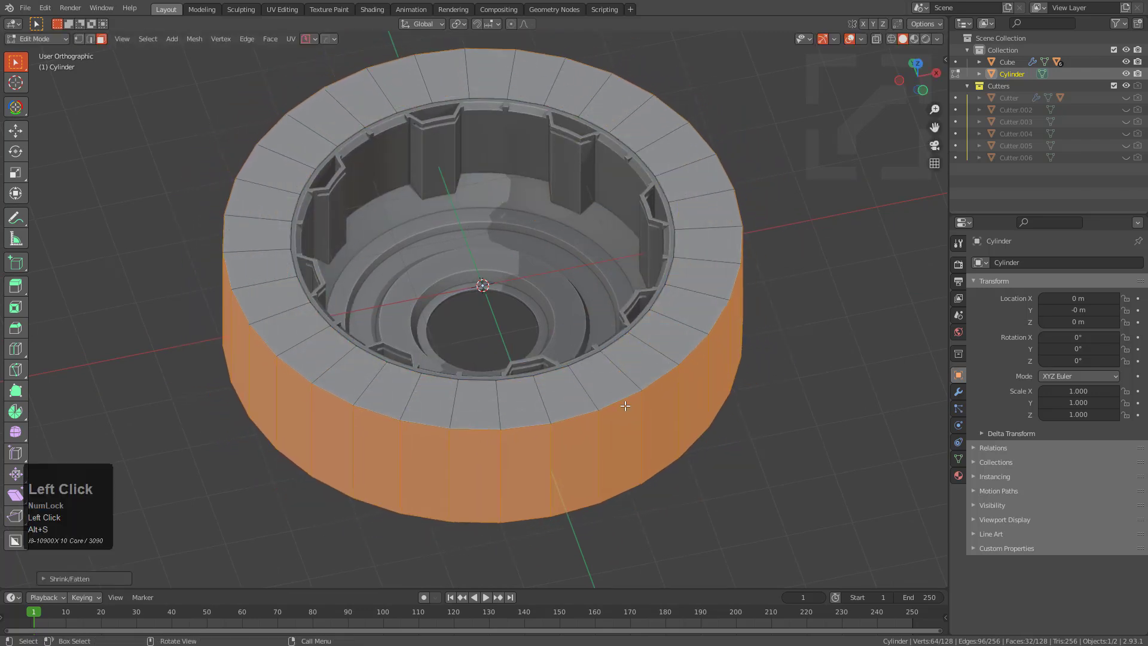
Step: Slide the thick ring's upper outer edge loop inward to slope its outer wall
alt+click(638, 398)
key(g)
key(g)
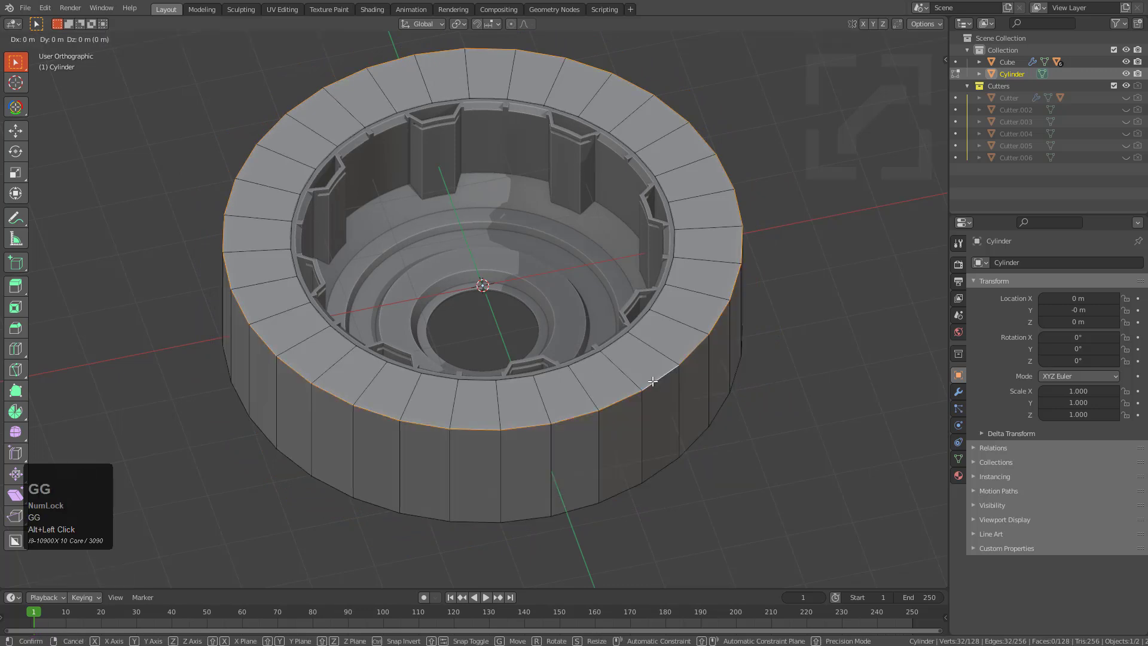
click(619, 349)
key(Tab)
Step: Sharpen the tapered outer ring with HOps
middle_drag(556, 403, 579, 381)
key(q)
click(548, 328)
Step: Add a level 2 Subdivision modifier to the tapered ring, placed first in the modifier order
middle_drag(548, 328, 668, 271)
scroll(587, 379, up, 1)
scroll(290, 361, up, 2)
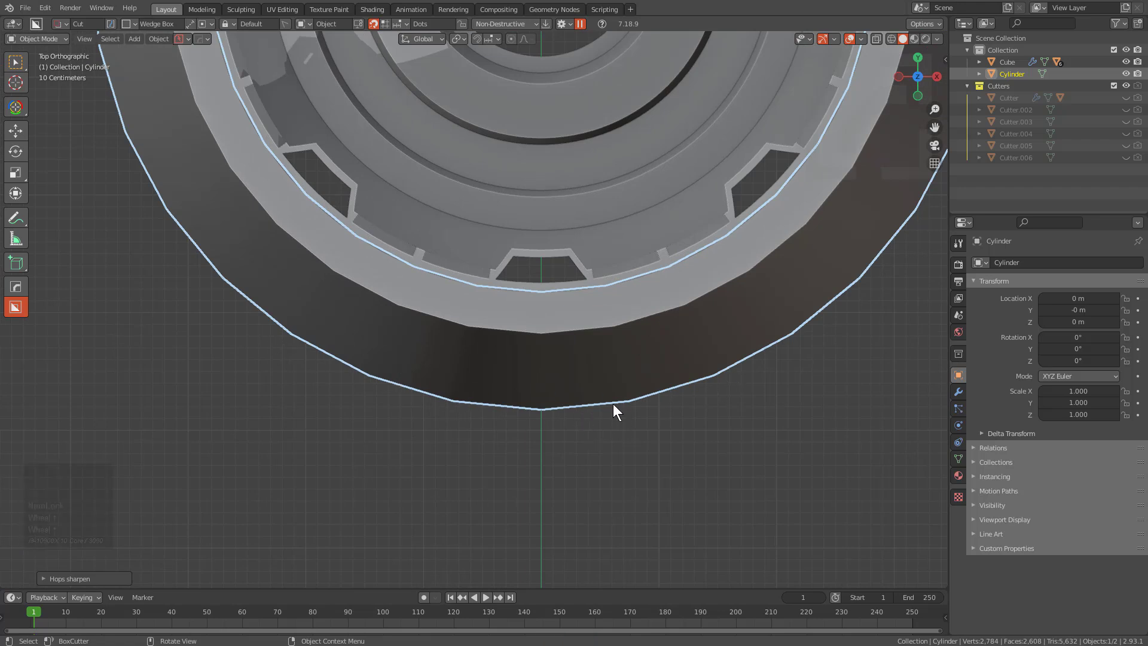
shift+middle_drag(469, 314, 553, 411)
scroll(553, 412, down, 3)
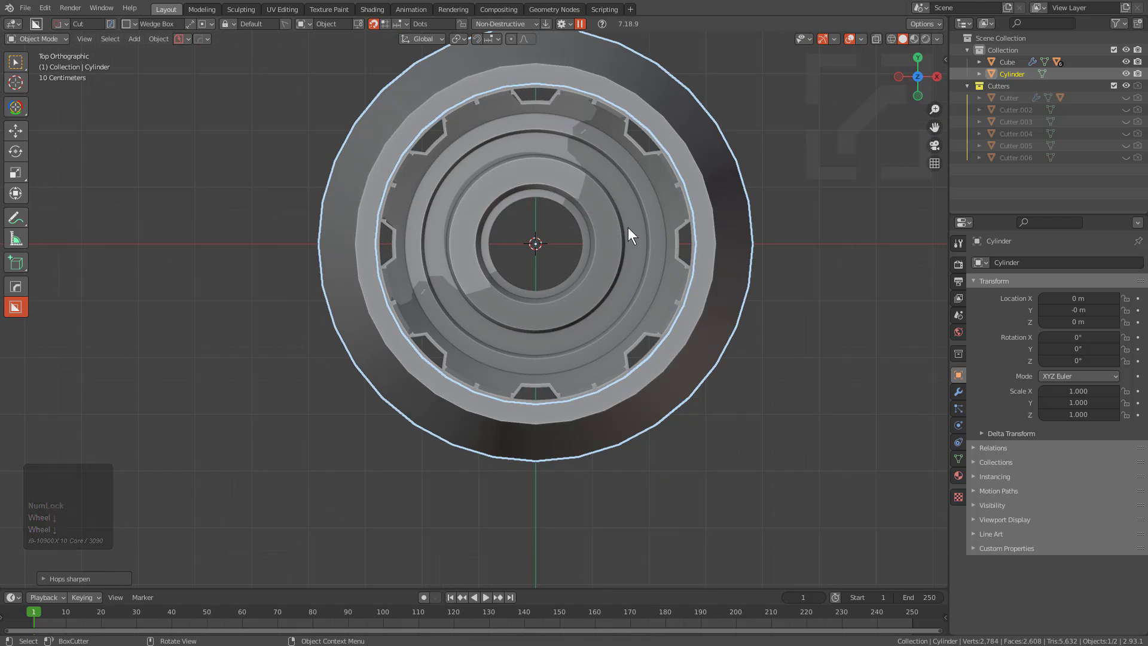
scroll(587, 285, up, 1)
middle_drag(587, 285, 532, 267)
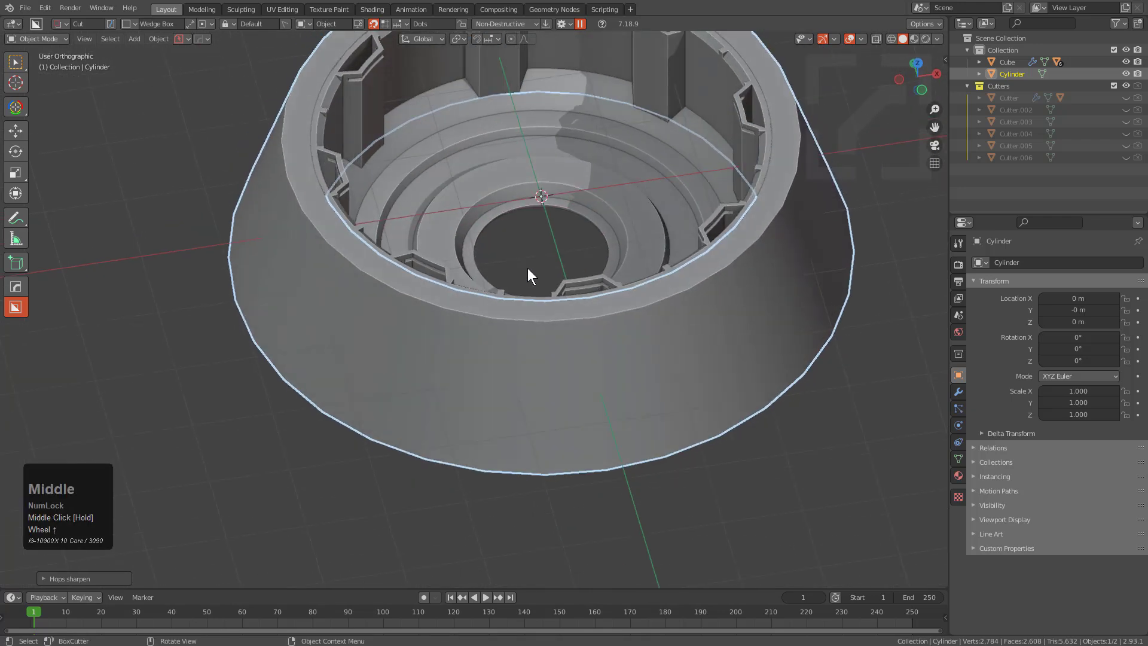
key(q)
mouse_move(497, 339)
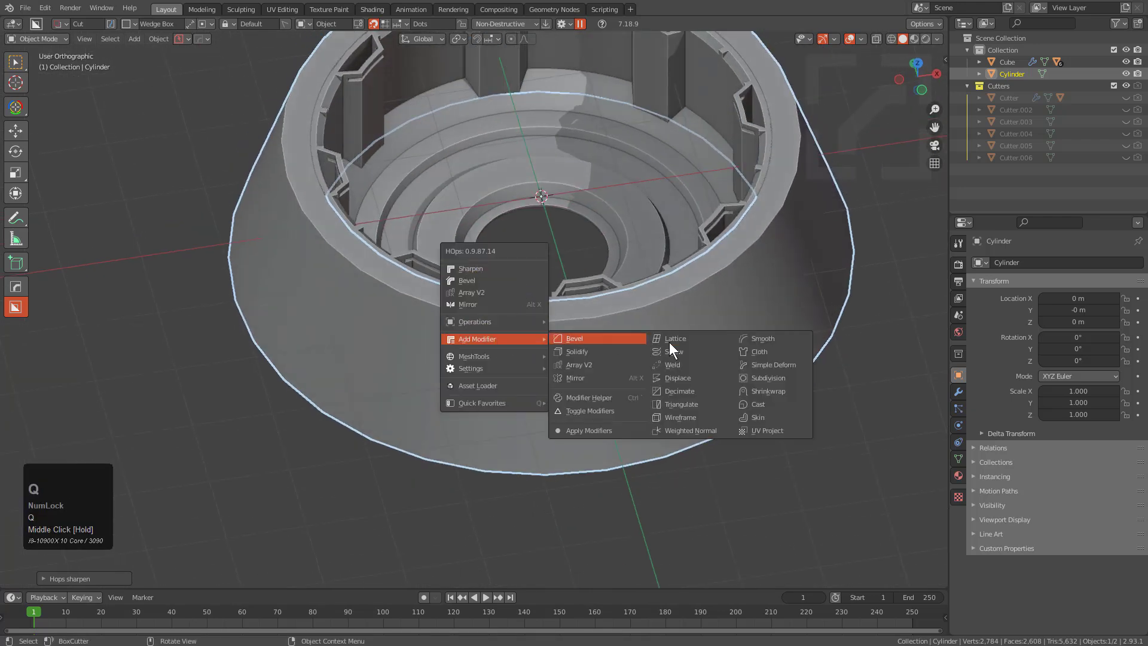
click(768, 378)
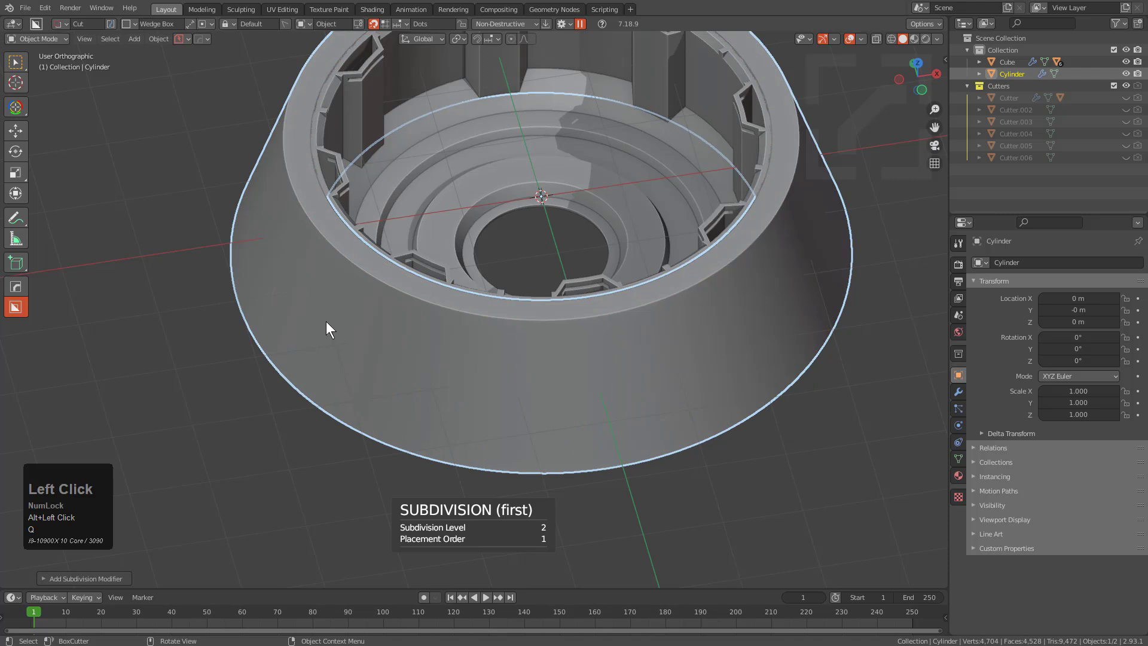
Step: Apply the tapered ring's visual geometry to its mesh and check the resulting edge layout
middle_drag(508, 321, 507, 389)
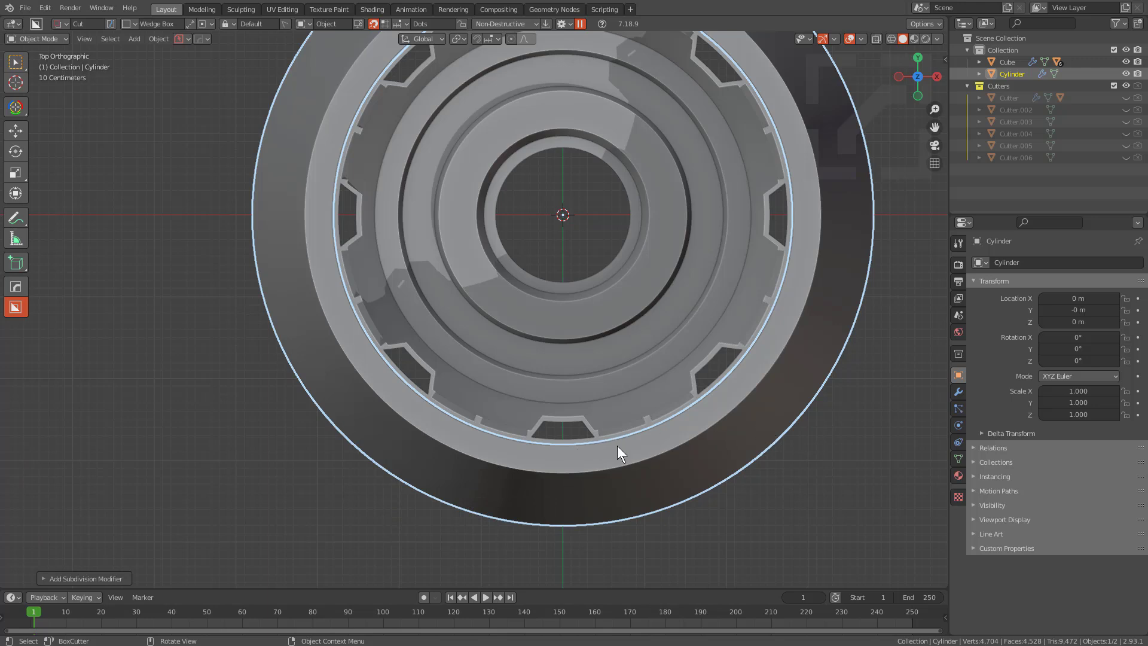
key(ctrl+a)
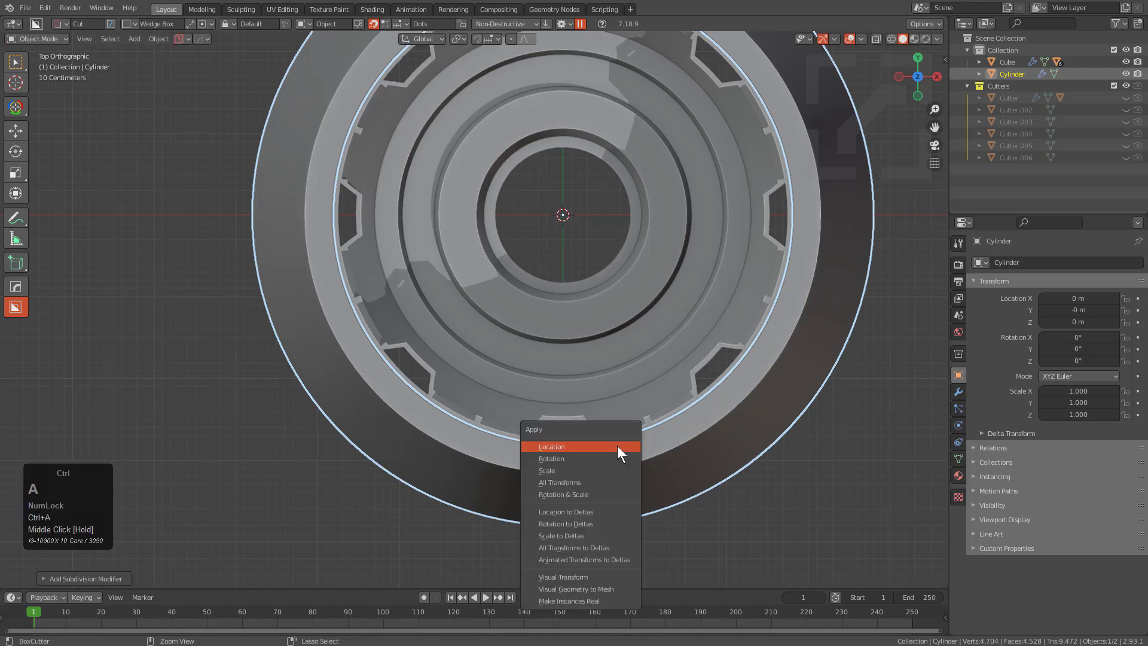
click(596, 592)
middle_drag(579, 482, 600, 410)
scroll(608, 364, up, 2)
key(Tab)
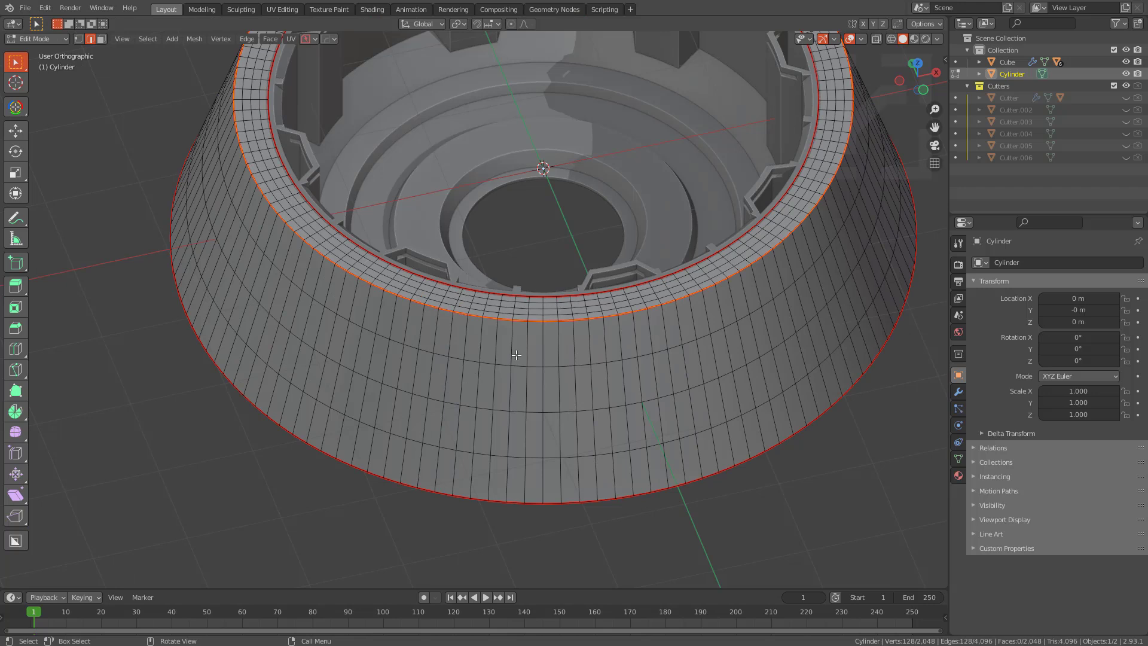
key(Tab)
Step: Add a planar-dissolve Decimate modifier with a 0.50° angle to the tapered ring
key(q)
mouse_move(605, 317)
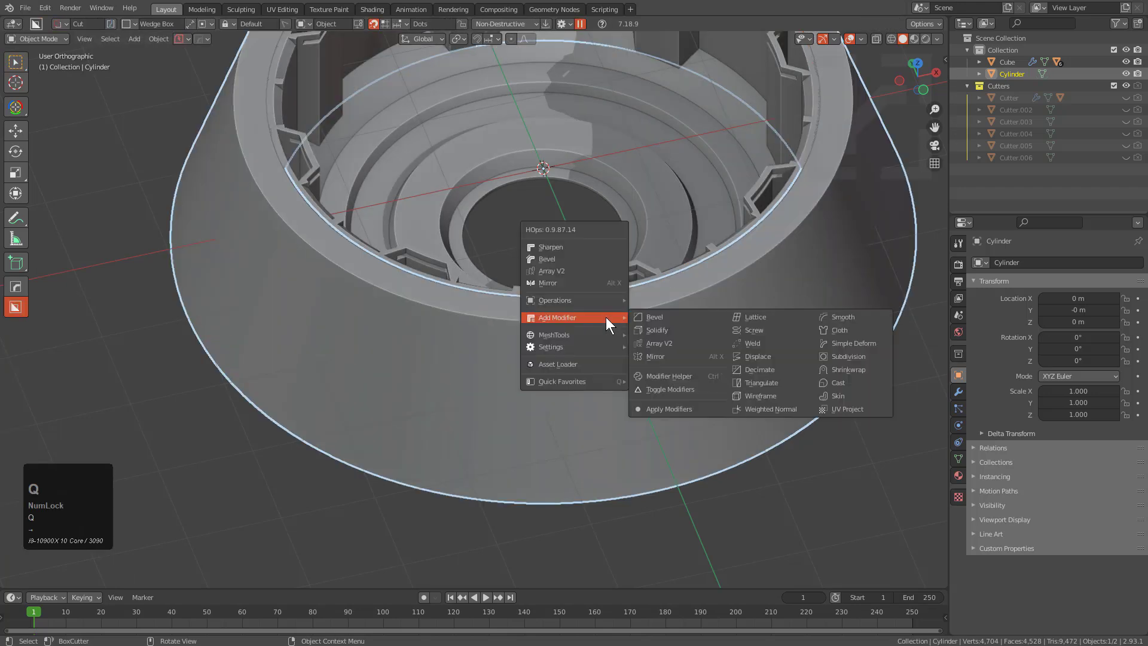
click(772, 369)
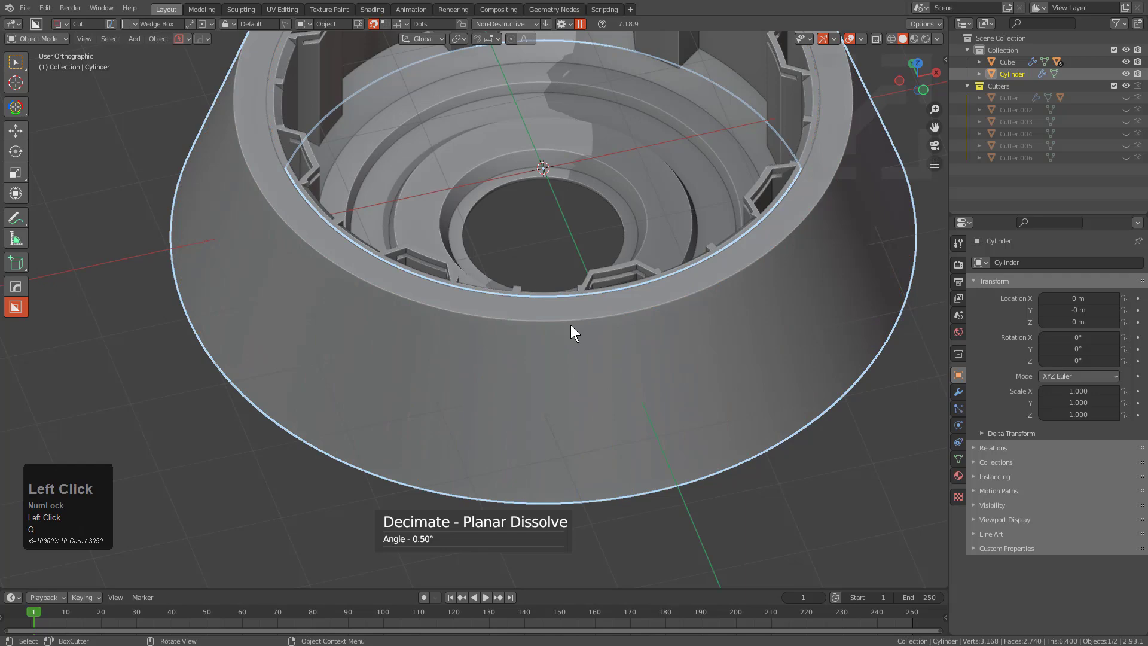
Step: Try HOps Clean Mesh on the tapered ring
scroll(568, 323, down, 3)
key(Tab)
scroll(526, 332, up, 5)
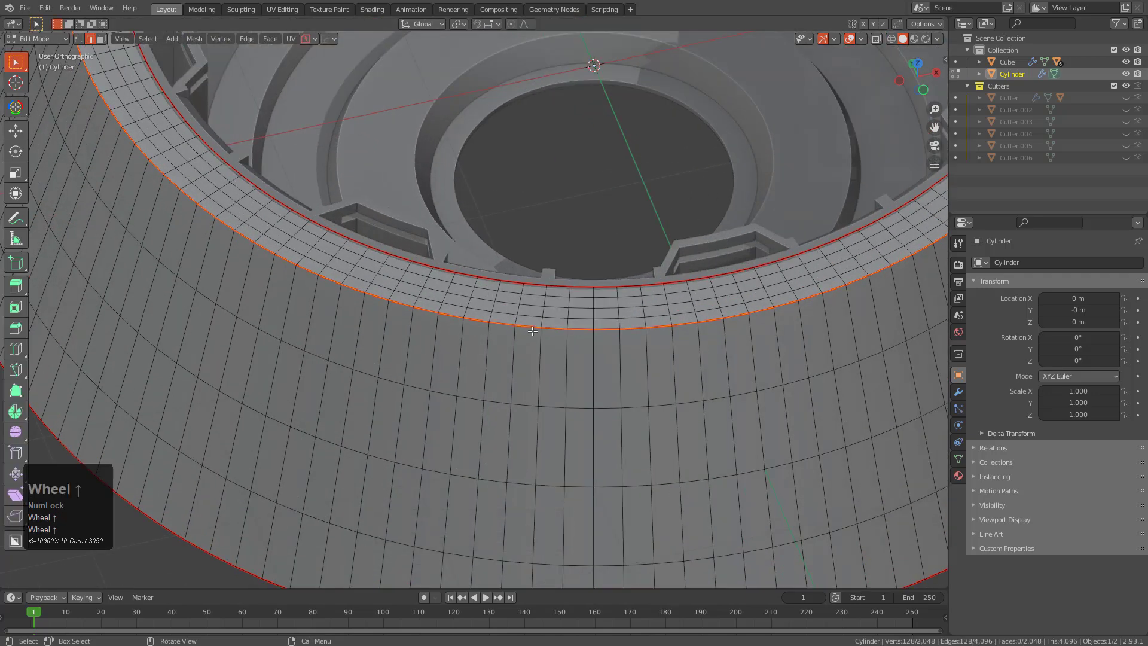
key(Tab)
key(q)
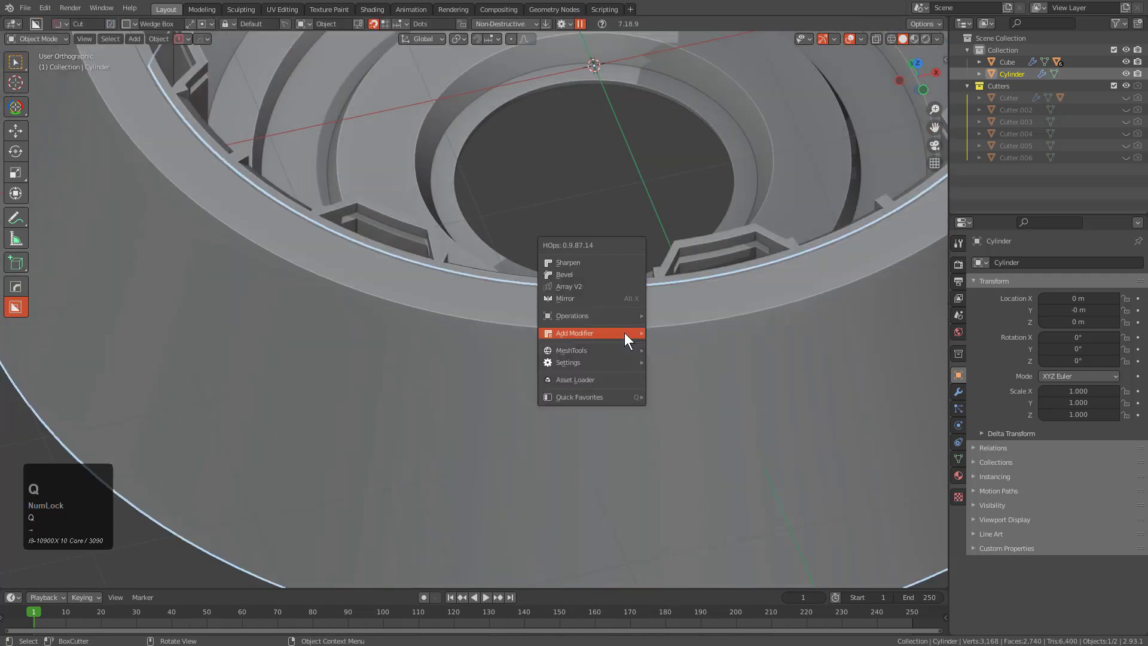
mouse_move(613, 316)
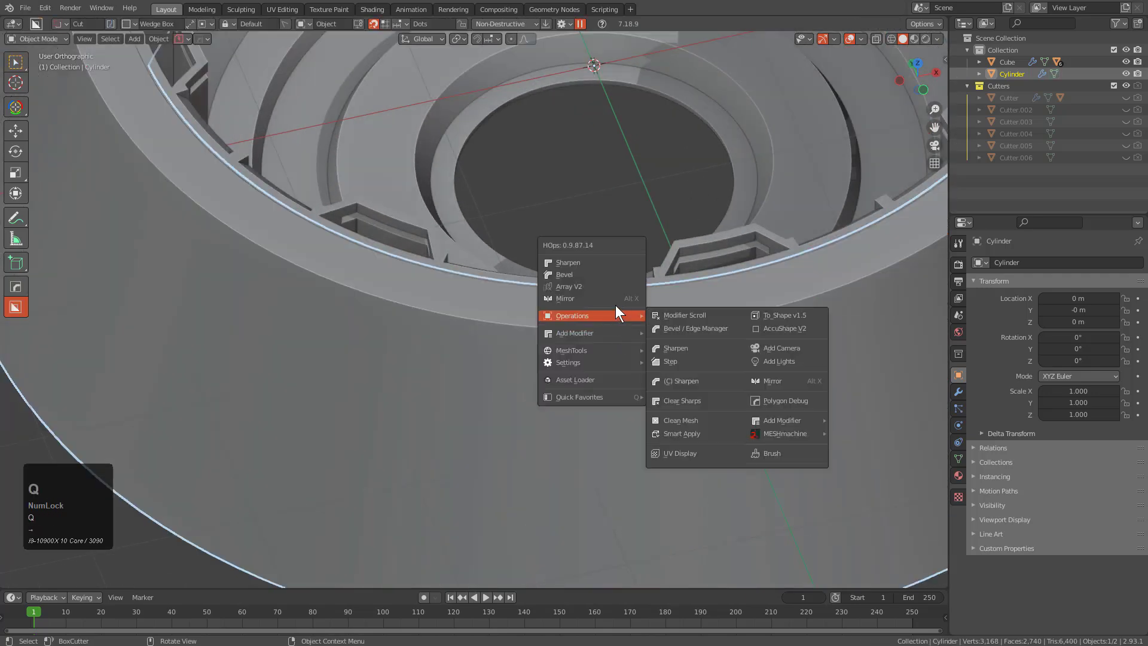
click(688, 421)
scroll(573, 339, down, 1)
key(3)
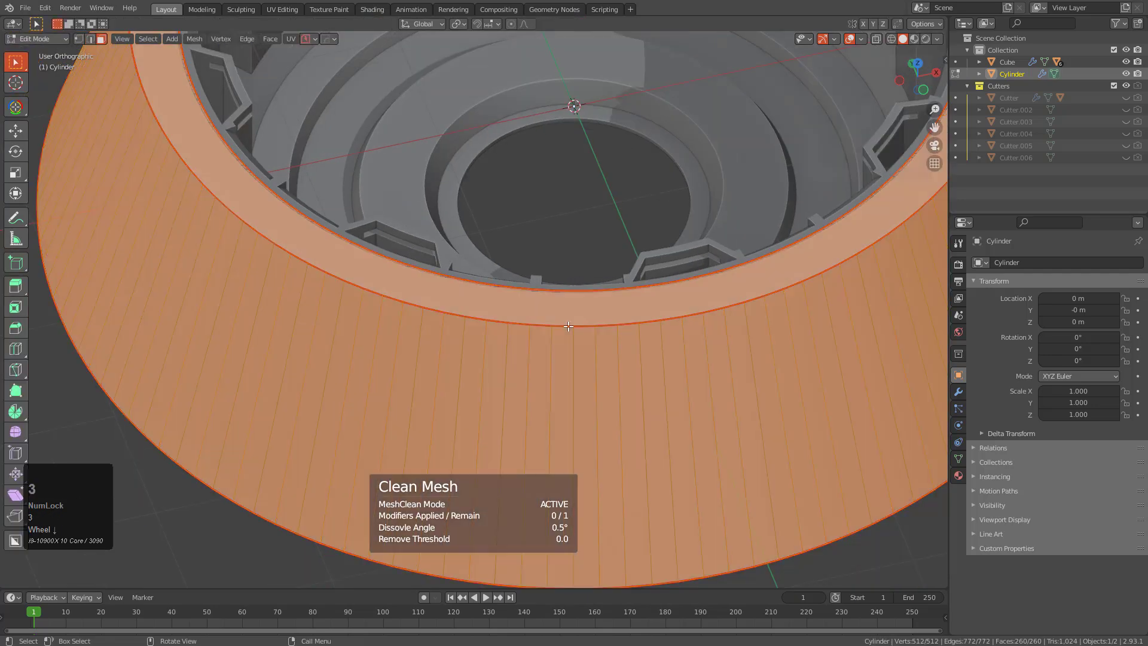
Step: Examine the merged face of the top rim, then undo the mesh cleaning of the tapered ring
click(570, 323)
shift+click(616, 316)
middle_drag(616, 317, 570, 257)
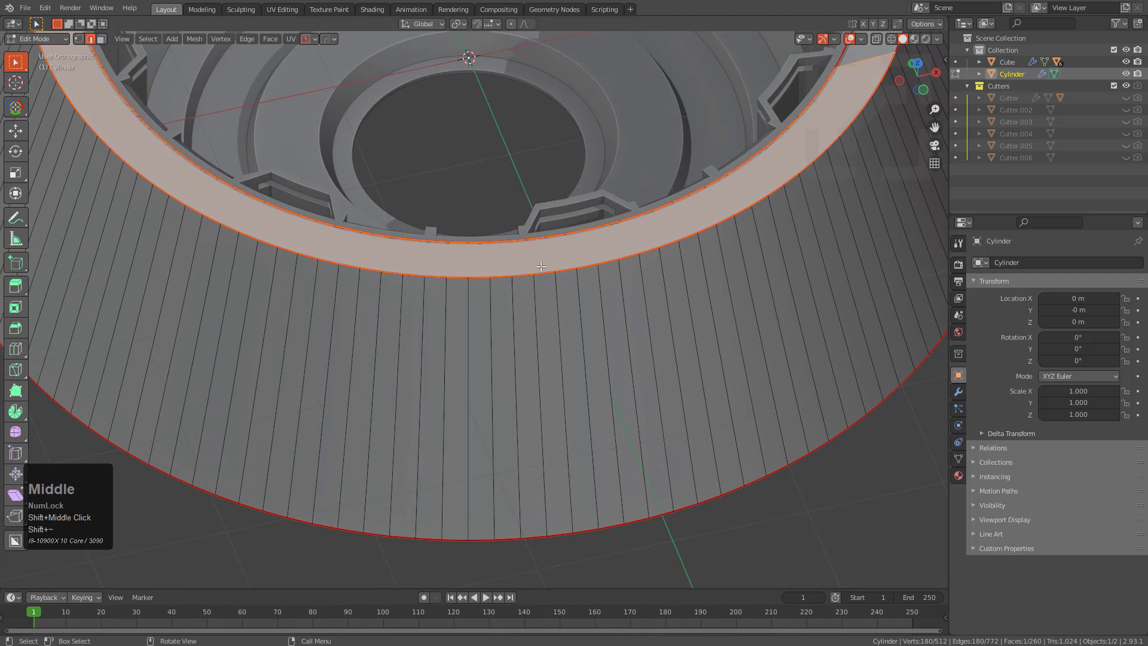
key(ctrl+z)
key(ctrl+z)
key(ctrl+z)
key(ctrl+z)
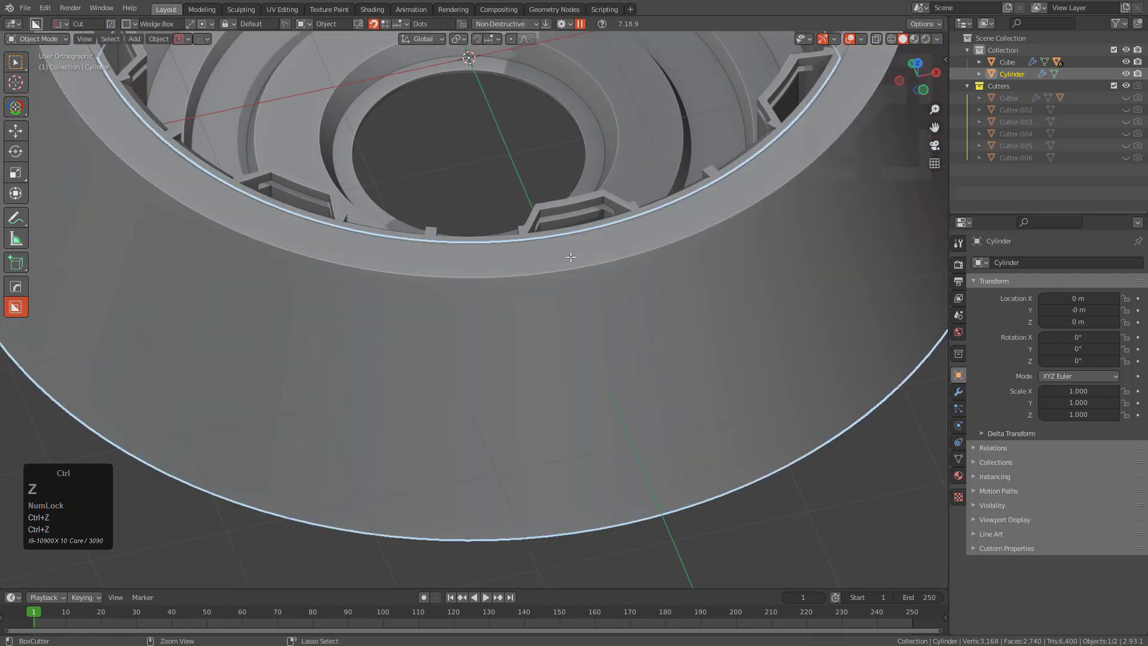
Step: Dissolve the three intermediate edge loops running around the tapered ring's flat top rim
scroll(564, 267, up, 2)
alt+click(550, 233)
alt+shift+click(551, 219)
alt+shift+click(552, 205)
Step: Dissolve the three intermediate horizontal edge loops on the ring's sloped outer wall
alt+click(573, 354)
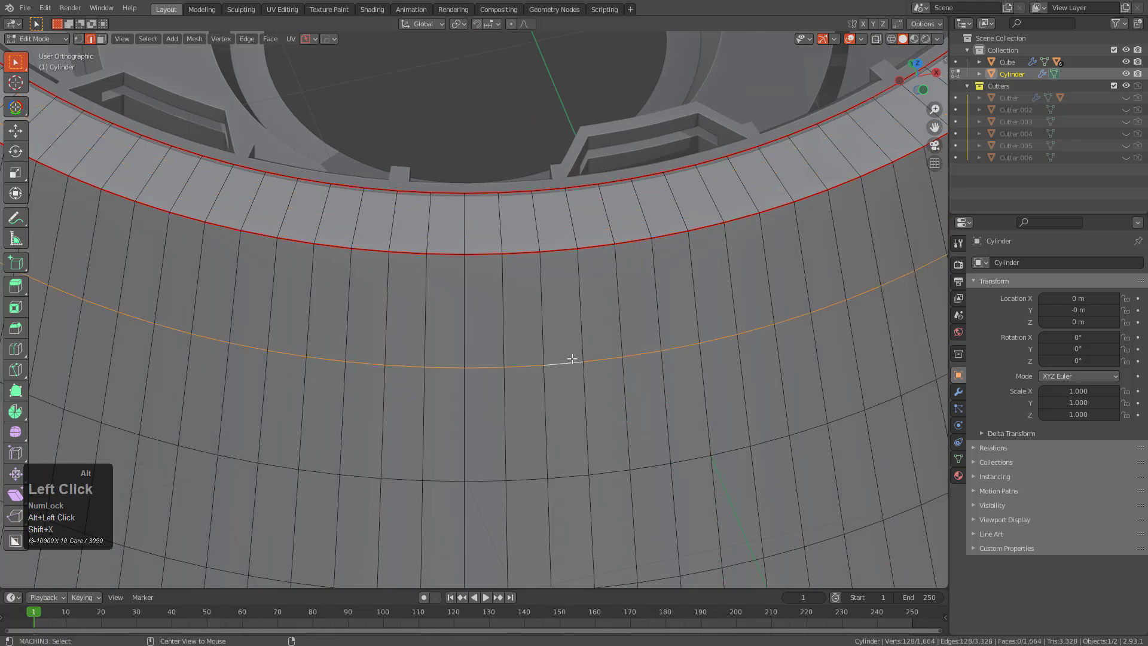
alt+shift+click(566, 477)
shift+middle_drag(566, 477, 582, 431)
alt+shift+click(582, 430)
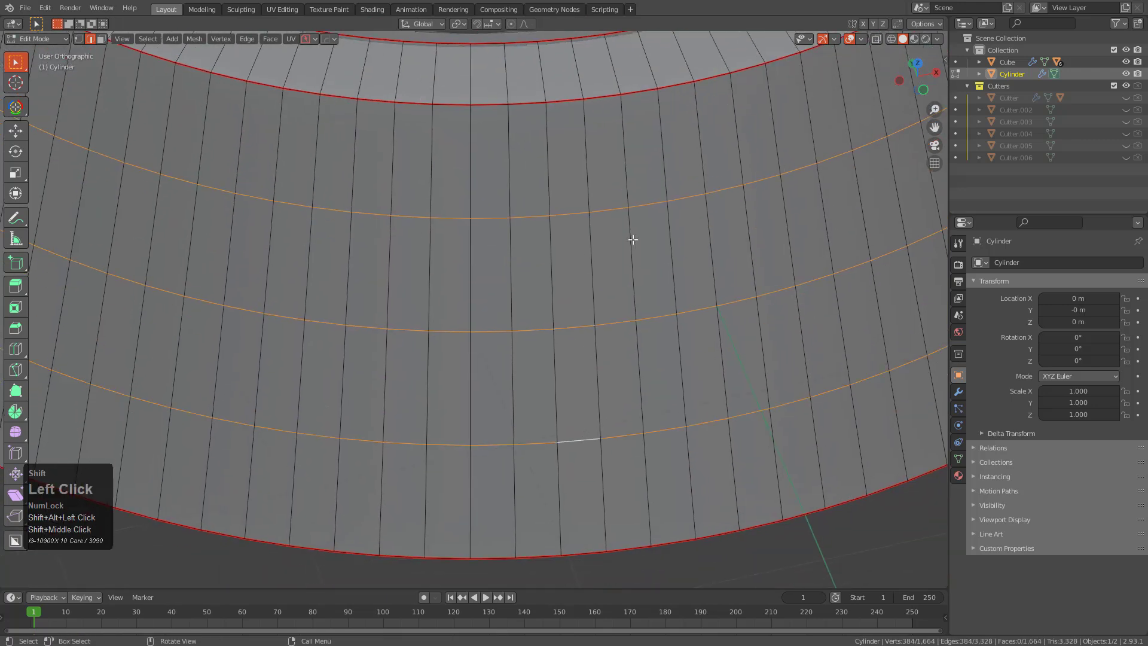
shift+middle_drag(628, 255, 624, 385)
key(ctrl+x)
Step: Add a vertex-group bevel to the outer top edge loop with 9 segments, about 0.26 width and a 0.50 profile
alt+click(597, 250)
scroll(447, 316, down, 4)
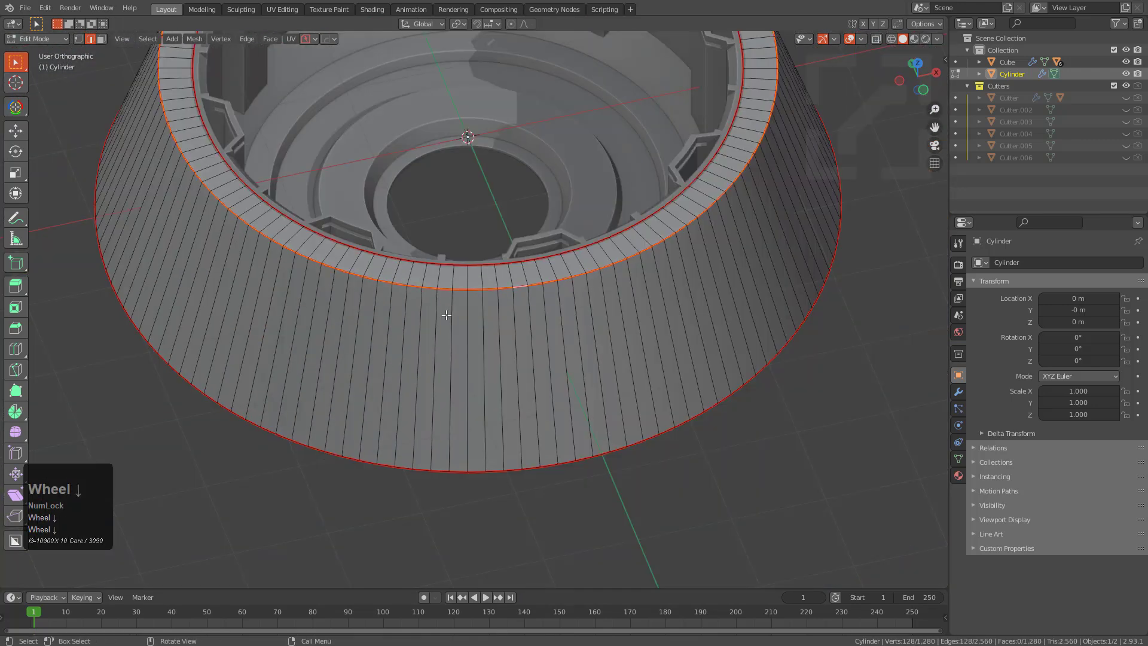
middle_drag(522, 316, 618, 310)
key(Tab)
scroll(731, 253, up, 4)
key(Tab)
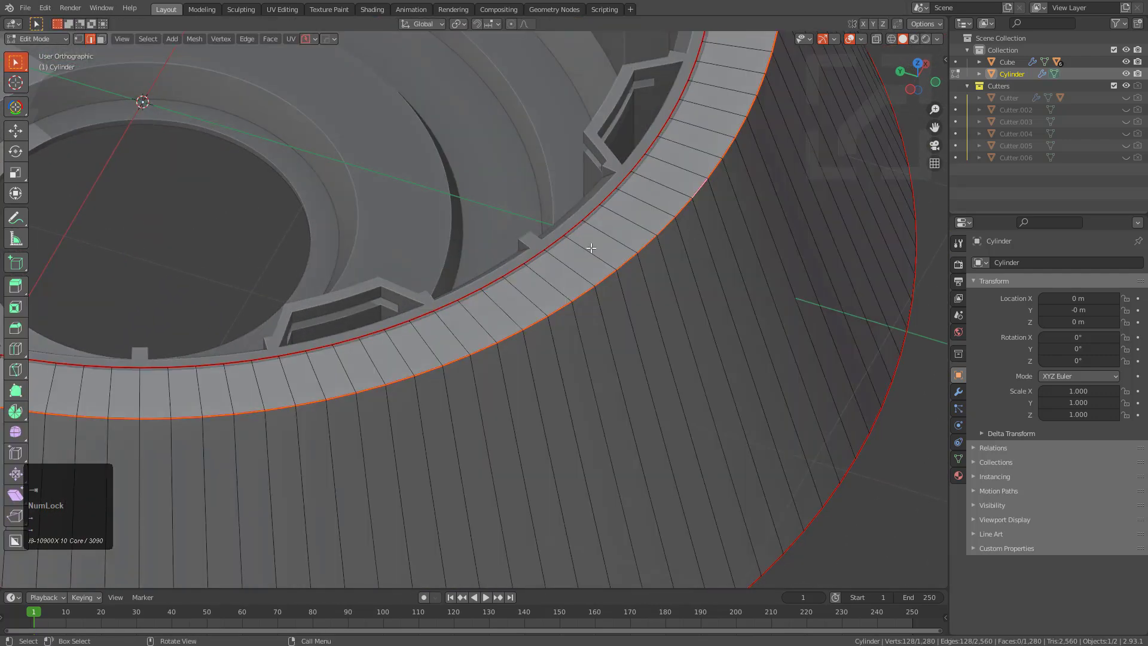
key(q)
click(788, 106)
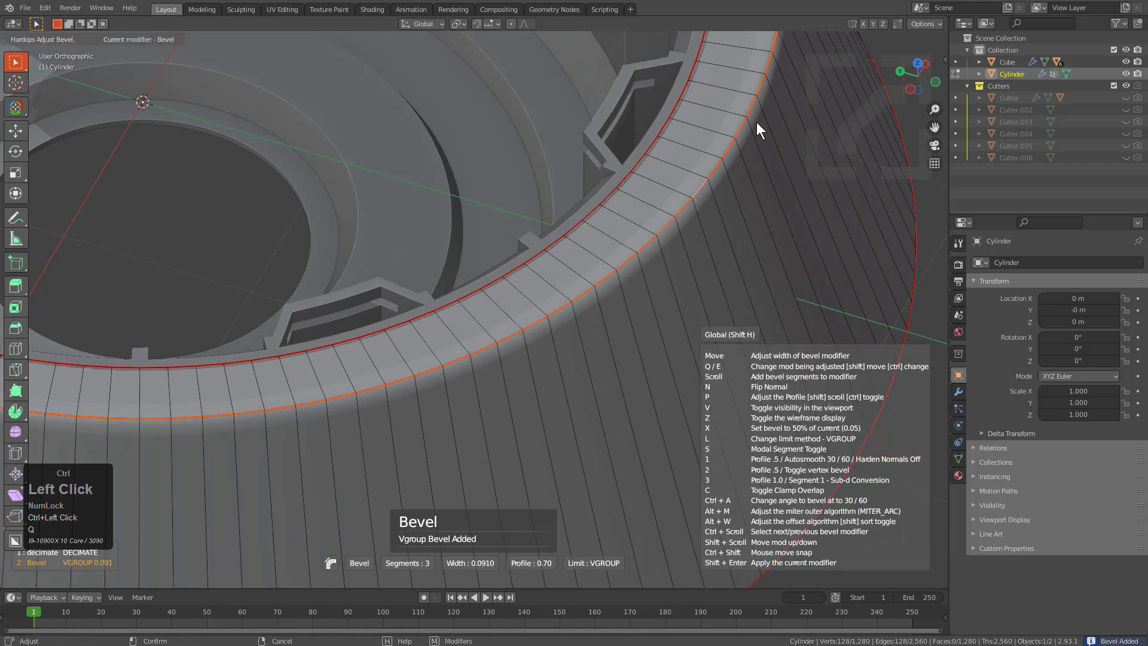
scroll(747, 126, up, 6)
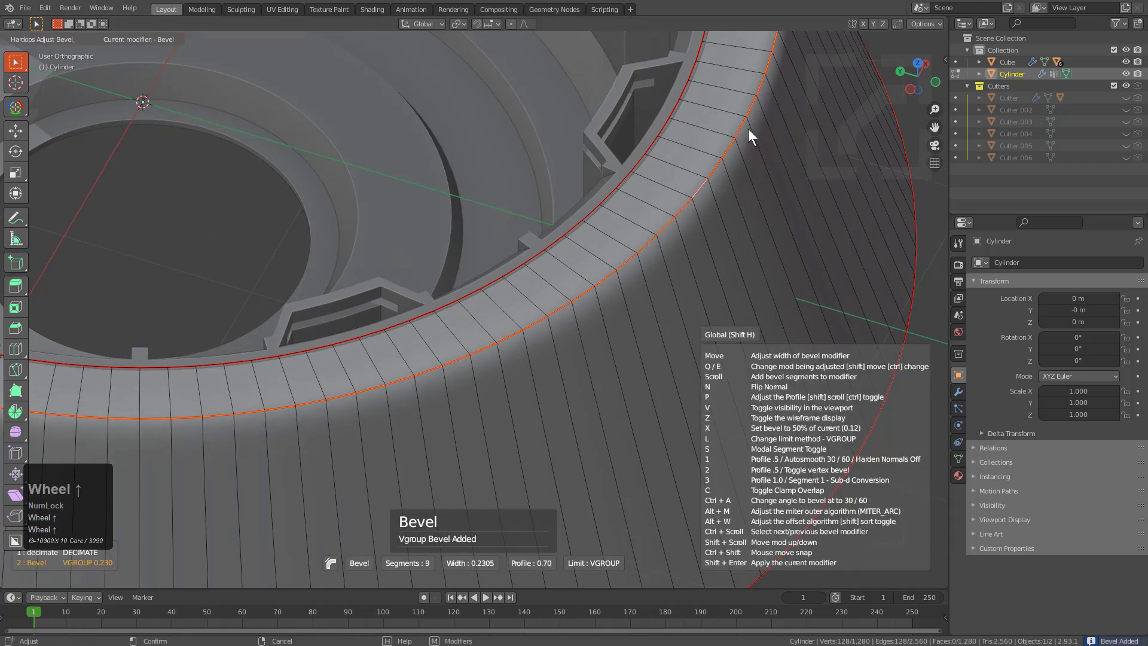
key(1)
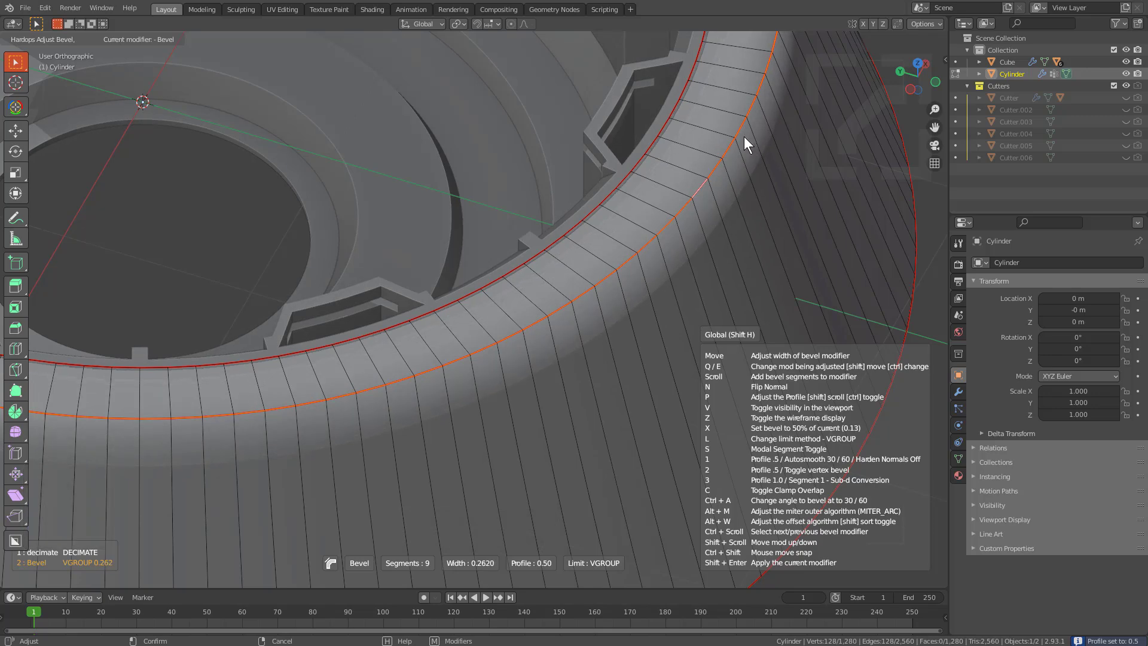
click(744, 137)
scroll(723, 142, down, 5)
middle_drag(670, 188, 533, 300)
scroll(530, 295, down, 2)
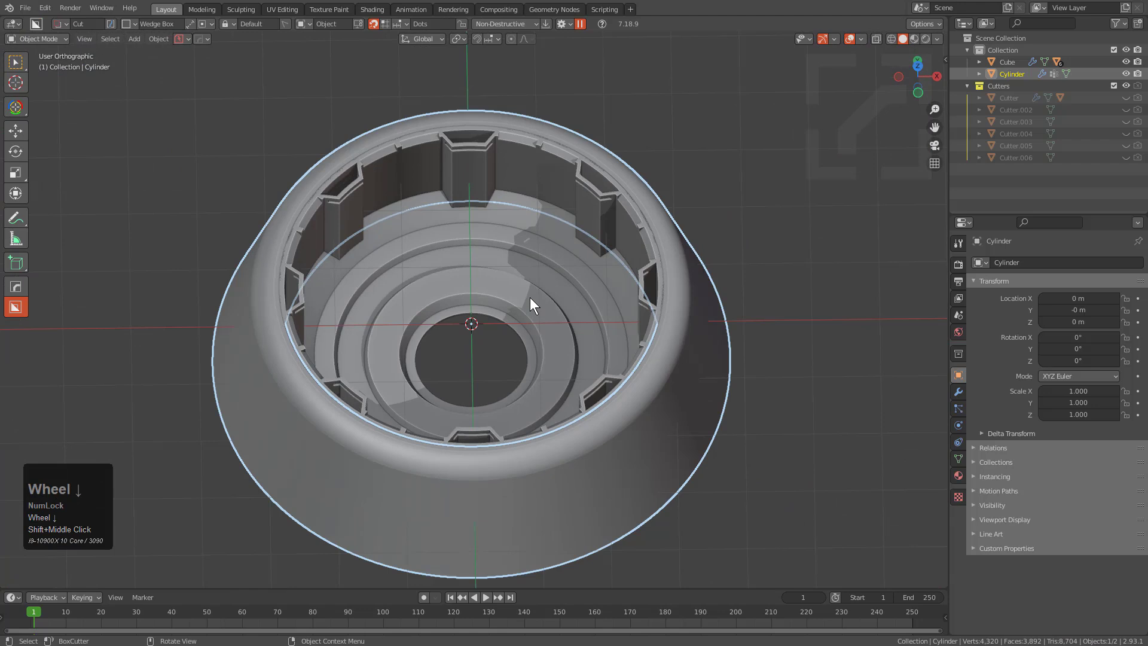
Step: Give the rim bevel the custom profile bevel19 with a width of 0.2980, and deselect the ring
scroll(675, 328, up, 2)
key(q)
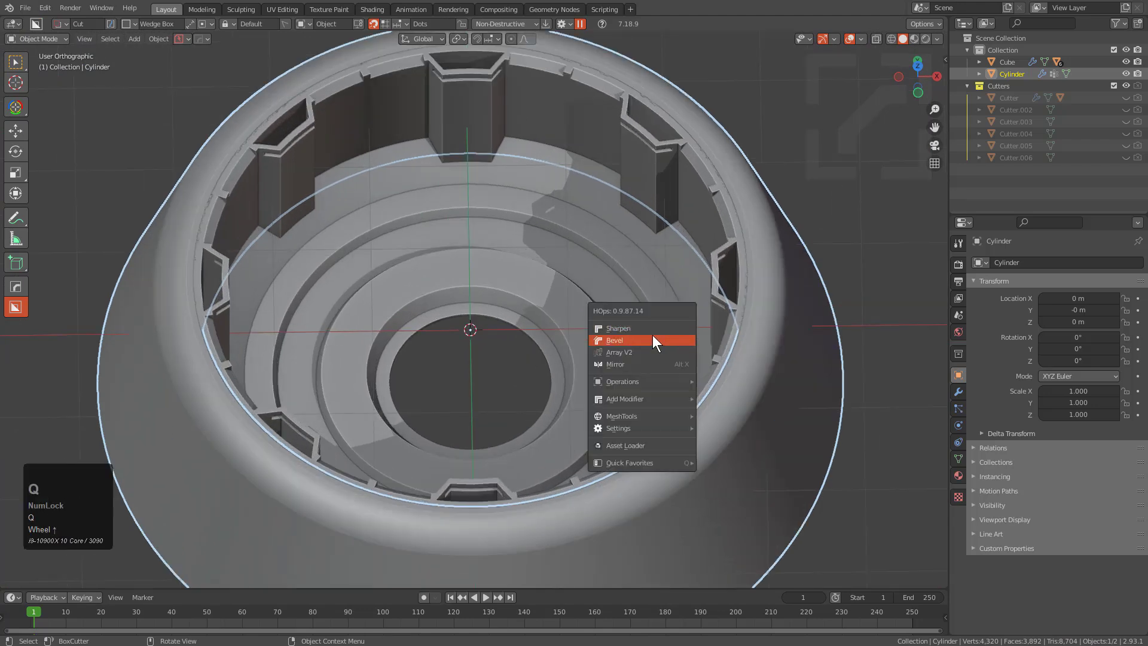
click(654, 335)
mouse_move(665, 339)
key(shift+p)
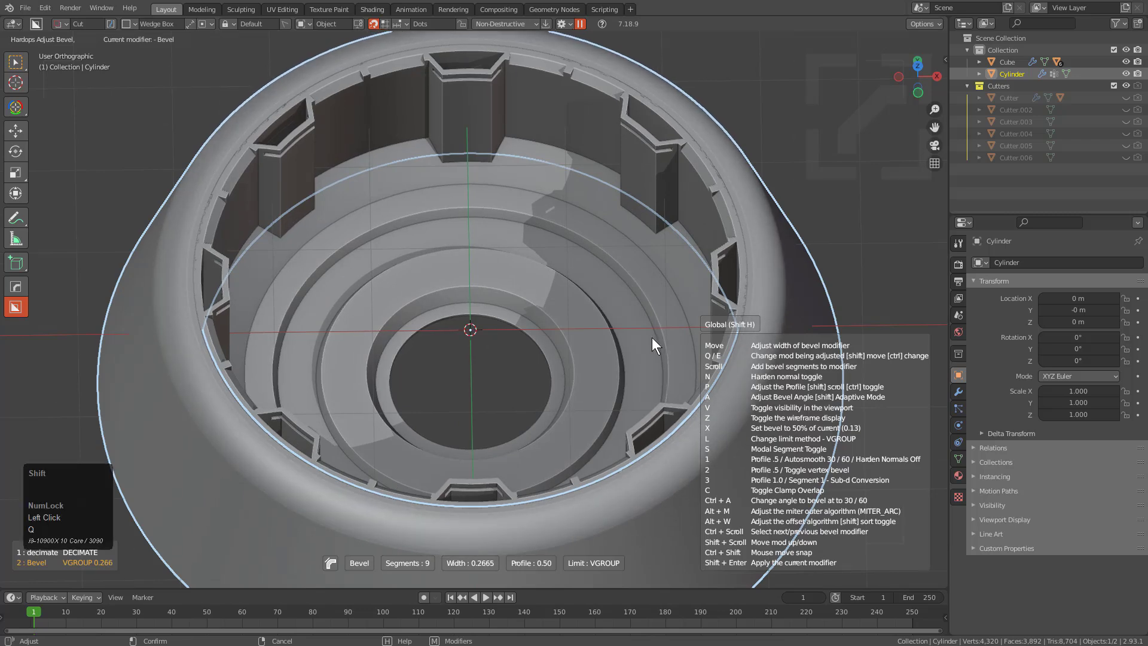
scroll(652, 339, up, 2)
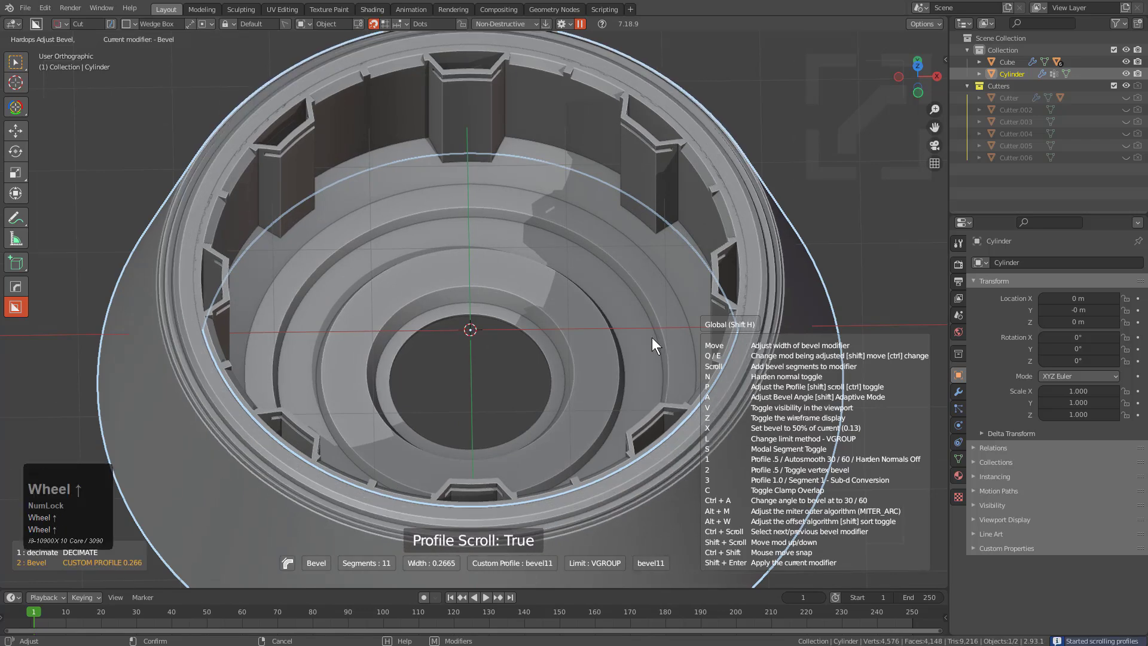
scroll(652, 338, up, 6)
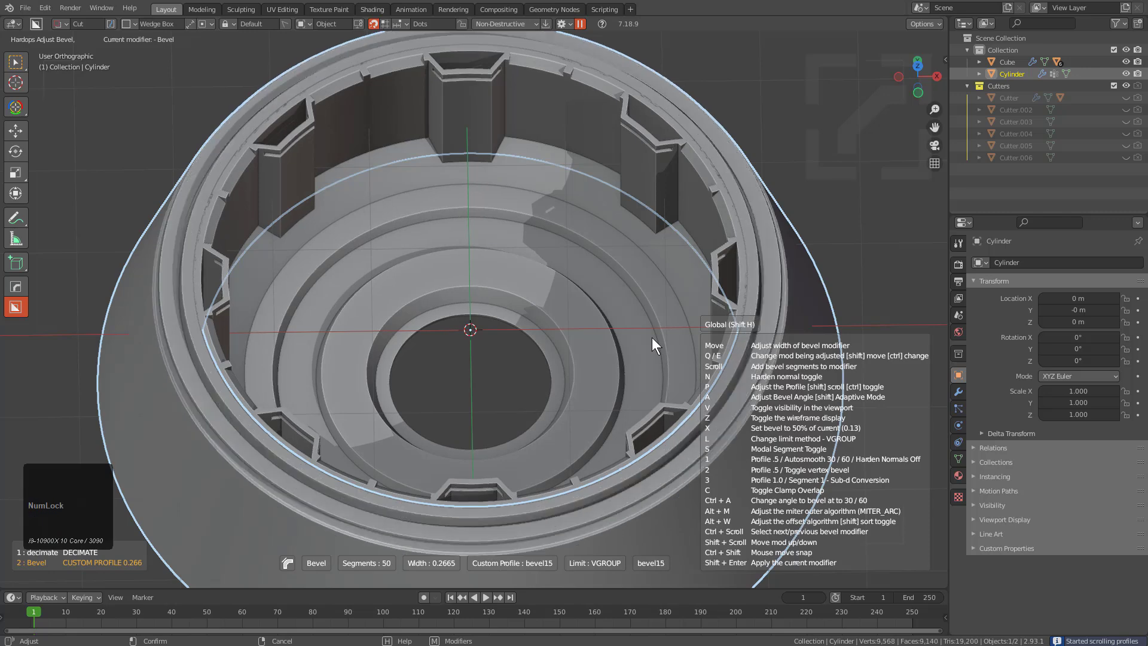
scroll(652, 337, up, 2)
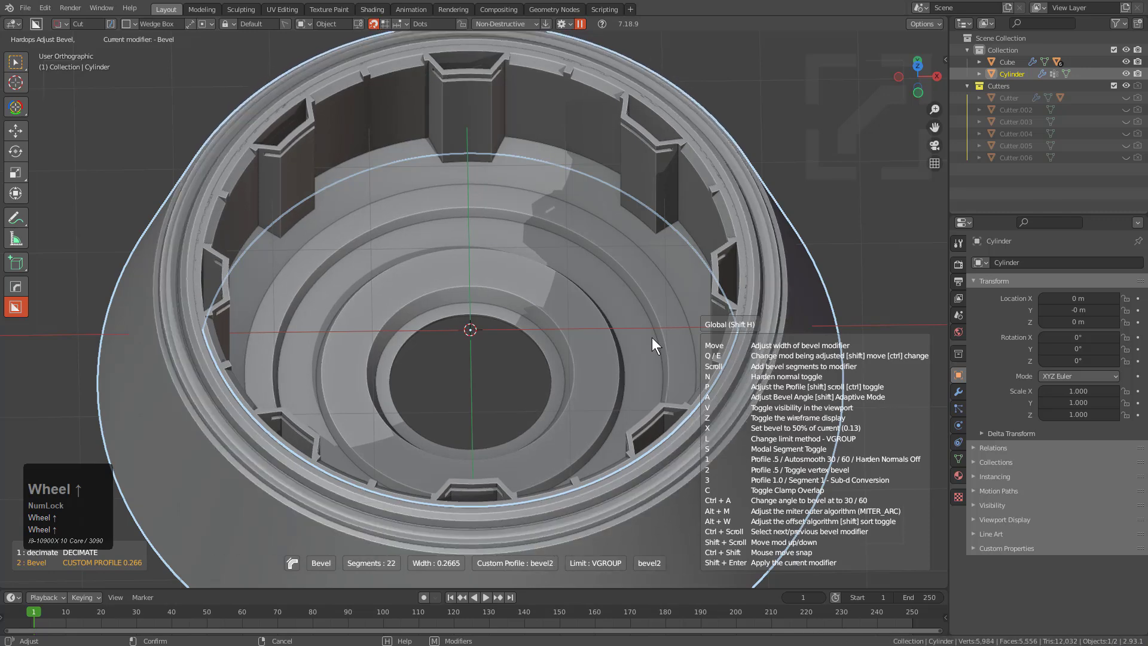
scroll(652, 337, down, 2)
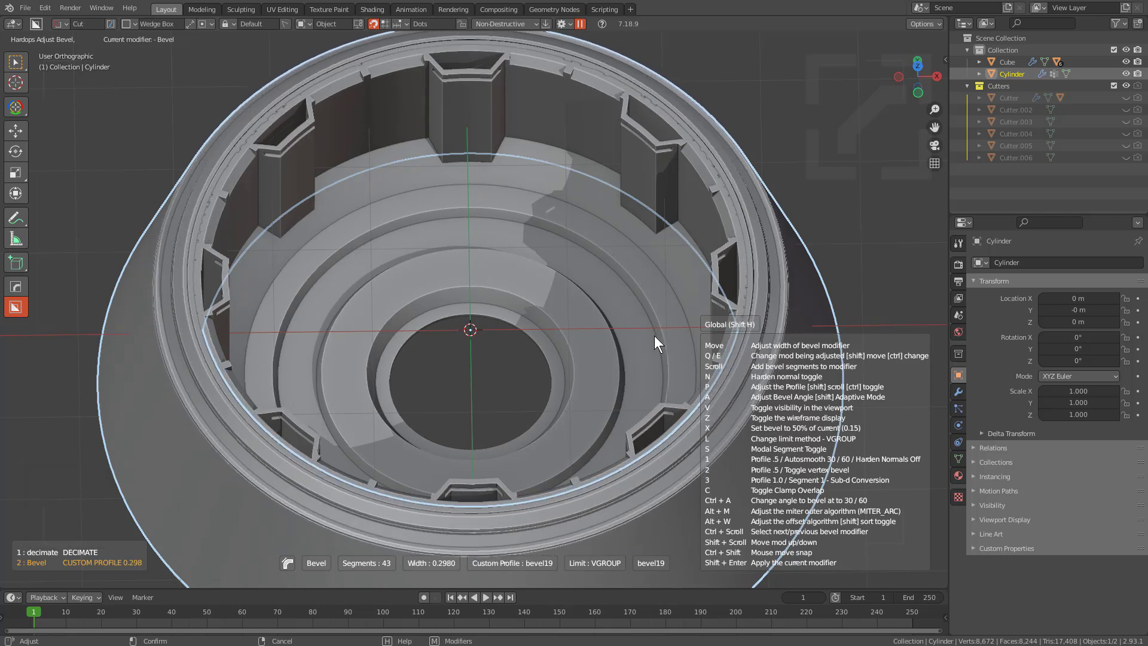
click(655, 335)
middle_drag(656, 335, 541, 399)
scroll(517, 320, down, 3)
scroll(527, 276, up, 4)
key(alt+a)
scroll(547, 335, down, 1)
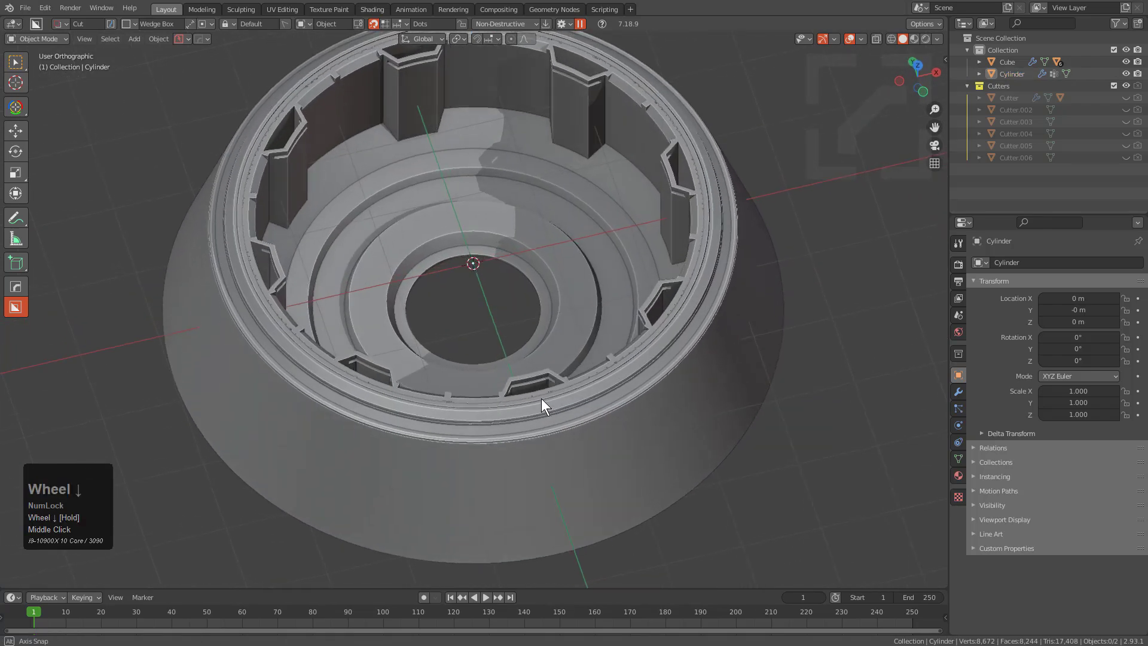
Step: Create a 32-segment, Z-aligned To_Shape cylinder from the tapered ring, offset to its underside
middle_drag(597, 449, 548, 380)
click(566, 457)
key(q)
key(o)
key(t)
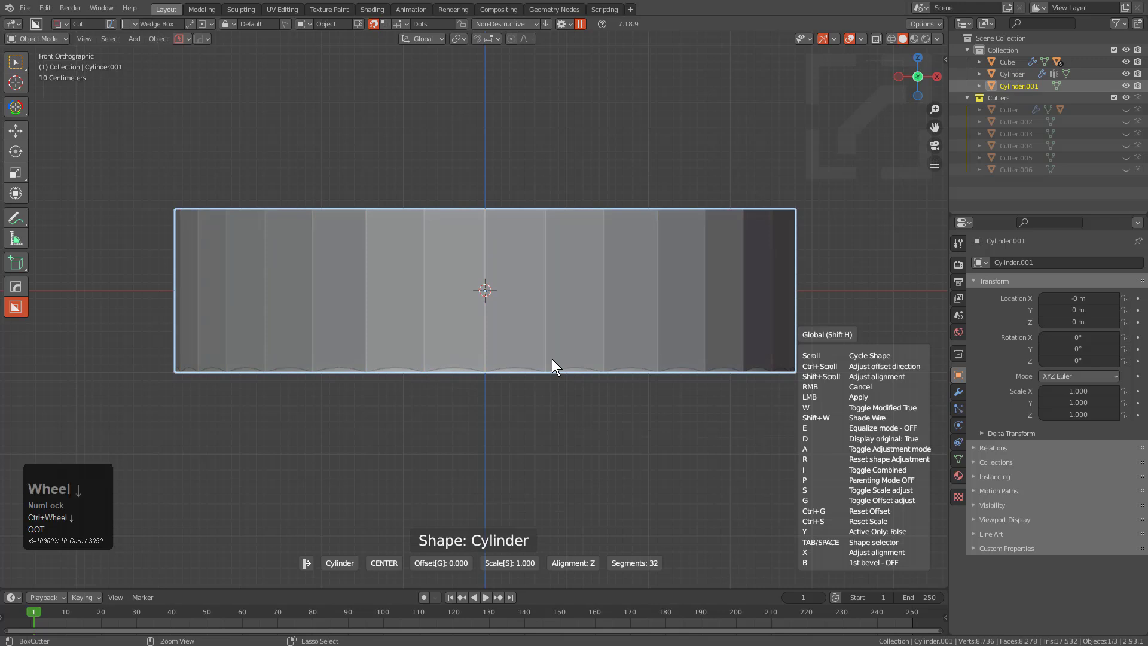
ctrl+scroll(553, 360, down, 2)
click(551, 358)
Step: Flatten the new cylinder along Z to a scale of about 0.147, forming a thin base disc
middle_drag(497, 283, 299, 365)
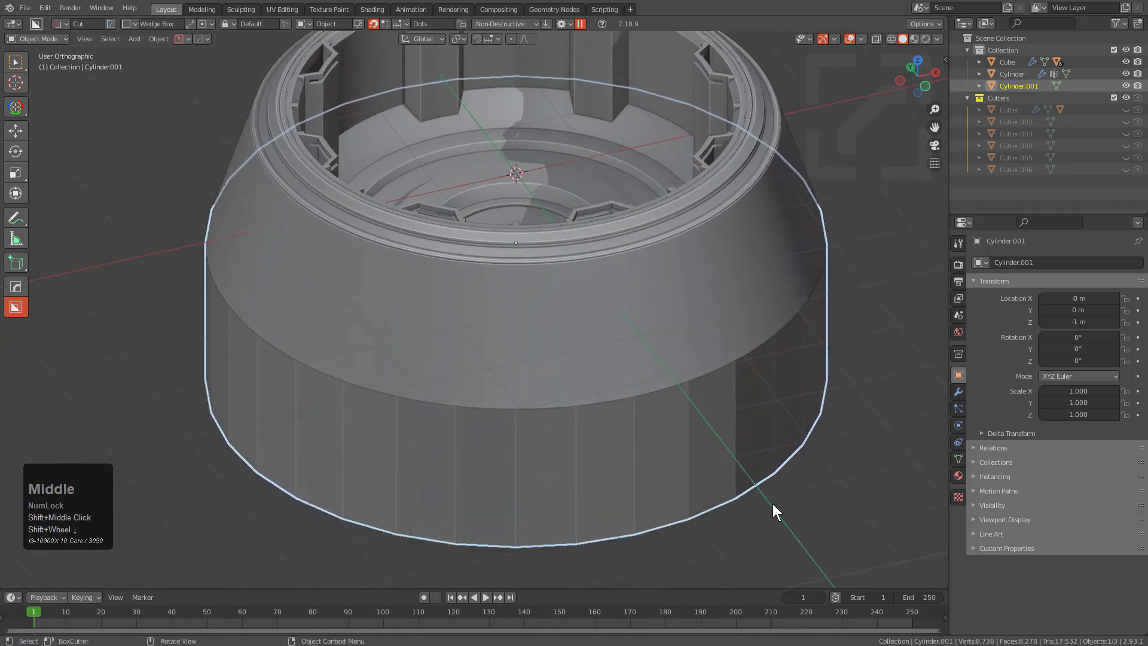
key(s)
key(z)
click(527, 294)
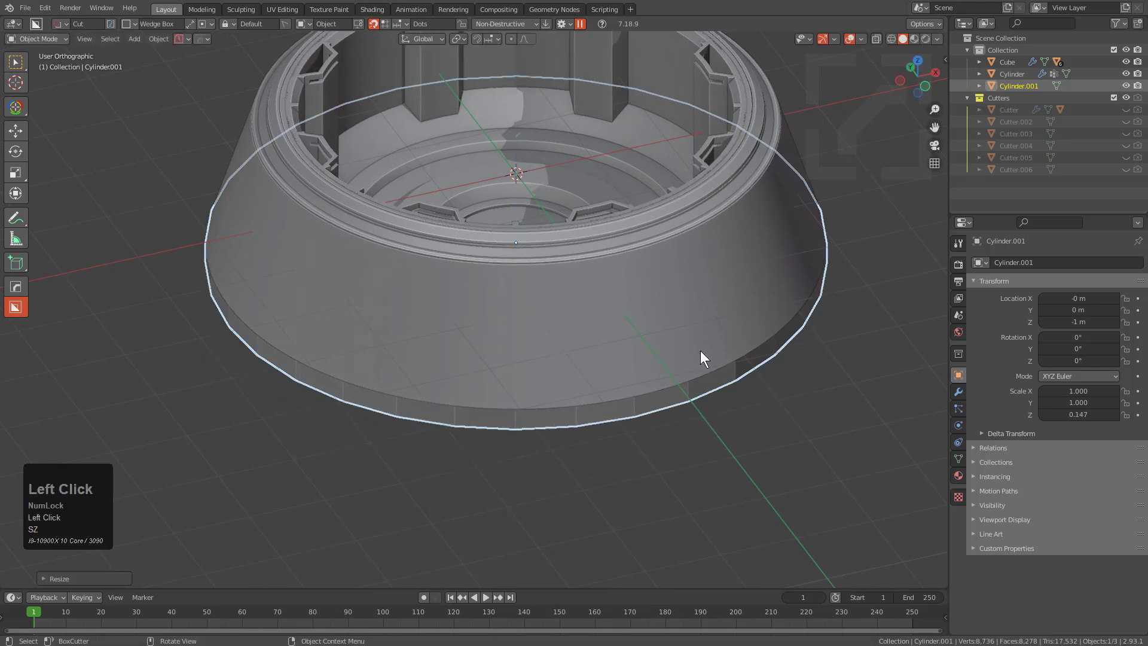
Step: Sharpen the base disc with HOps and add a level 1 Subdivision to smooth its outline
key(q)
click(652, 293)
middle_drag(567, 438, 477, 190)
key(ctrl+grave)
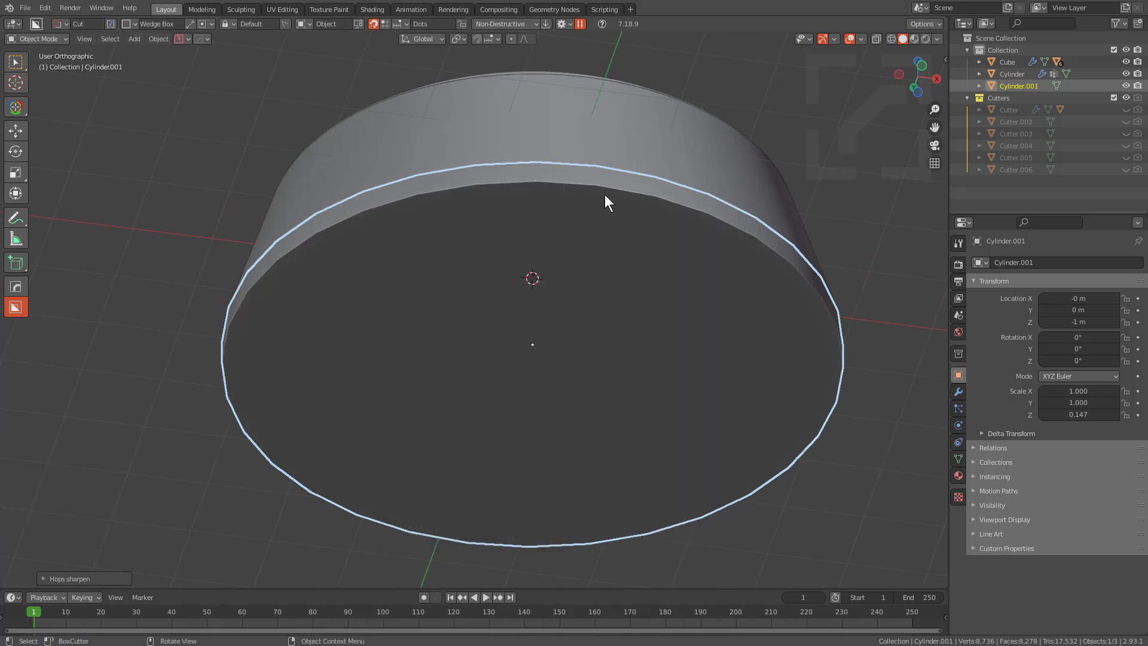
key(ctrl+1)
Step: Add a HOps bevel to the base disc and lower its segment count
middle_drag(631, 200, 615, 436)
scroll(634, 281, down, 2)
scroll(584, 398, down, 1)
scroll(589, 342, up, 5)
key(q)
ctrl+click(532, 379)
scroll(525, 379, down, 3)
click(525, 379)
Step: Examine the assembled inner part, tapered ring and base disc from several angles
middle_drag(571, 360, 613, 409)
shift+scroll(613, 409, down, 1)
scroll(596, 226, down, 5)
middle_drag(596, 226, 286, 391)
middle_drag(607, 407, 603, 442)
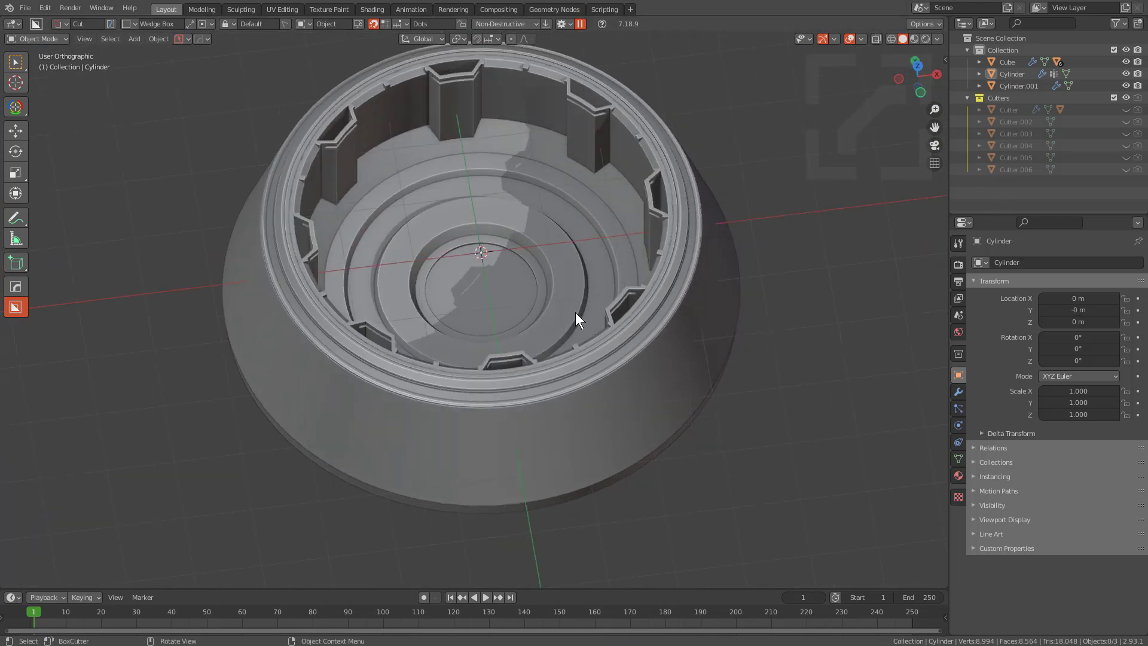
middle_drag(576, 312, 563, 342)
scroll(339, 346, up, 2)
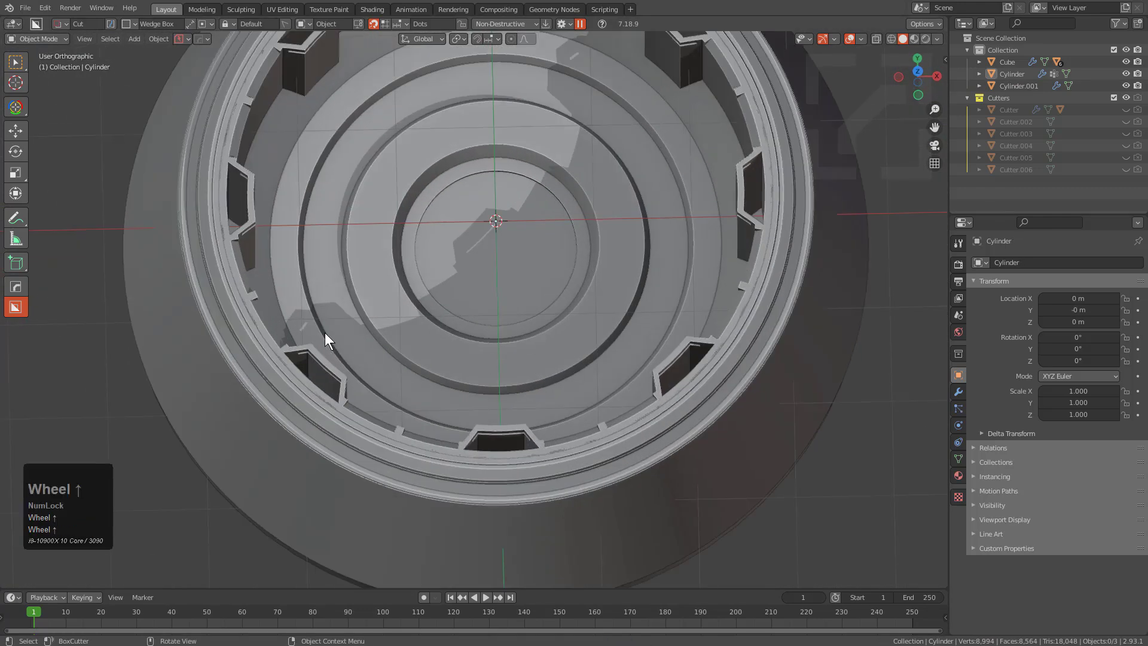
Step: Create a clone of the inner circular part with all its modifiers applied using Smart Apply
click(491, 372)
middle_drag(492, 372, 570, 362)
scroll(570, 362, up, 1)
scroll(476, 303, up, 1)
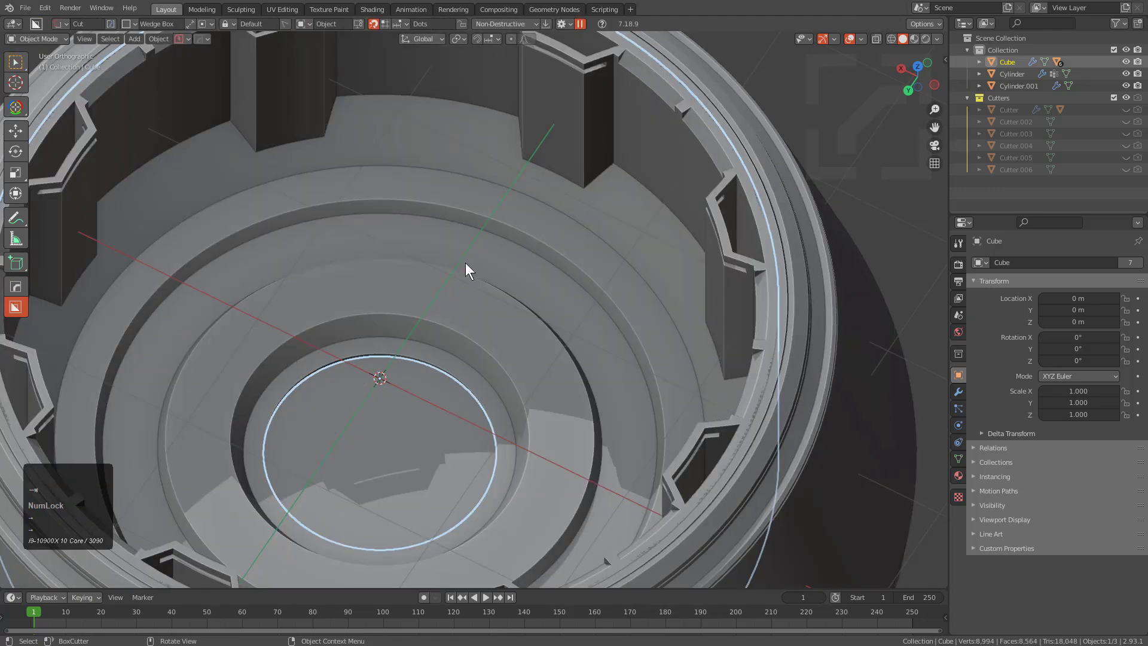
key(q)
mouse_move(588, 273)
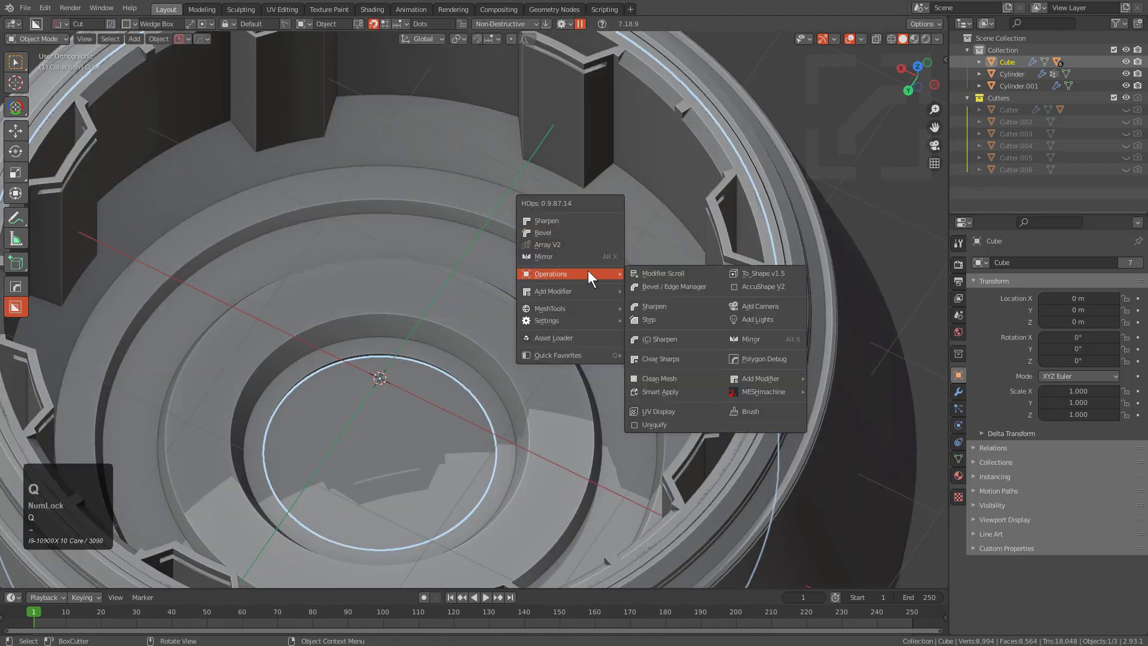
shift+click(686, 395)
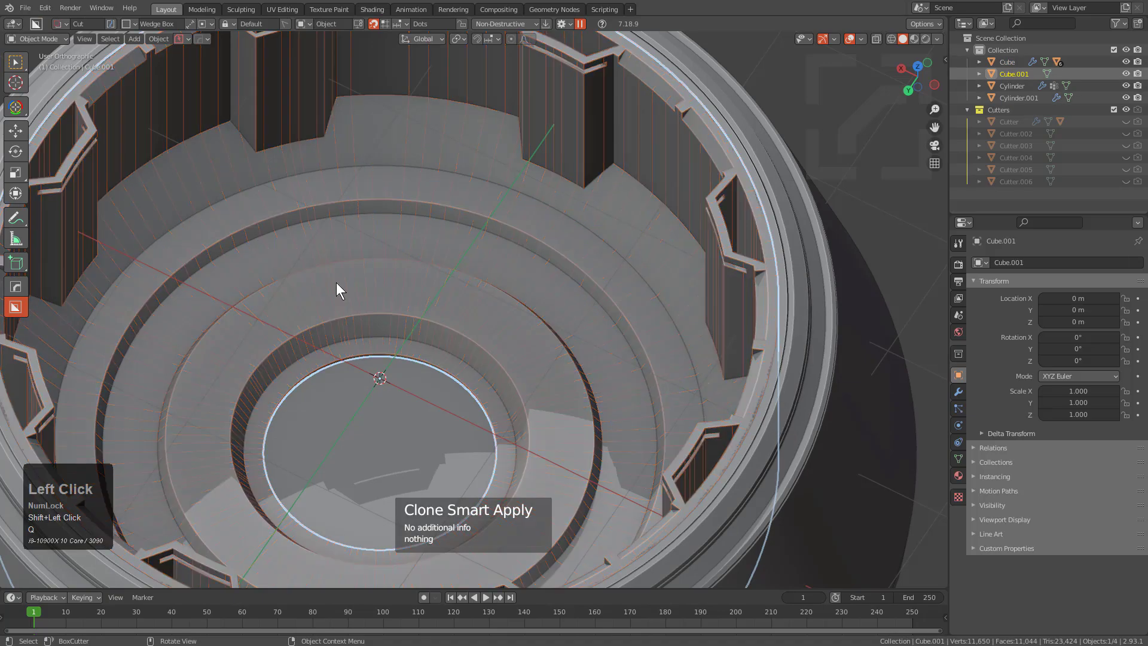
Step: Delete all vertices of the cloned part except two circular edge loops, one near the center hole and one farther out
scroll(526, 314, down, 1)
key(Tab)
middle_drag(525, 311, 302, 313)
scroll(534, 335, up, 2)
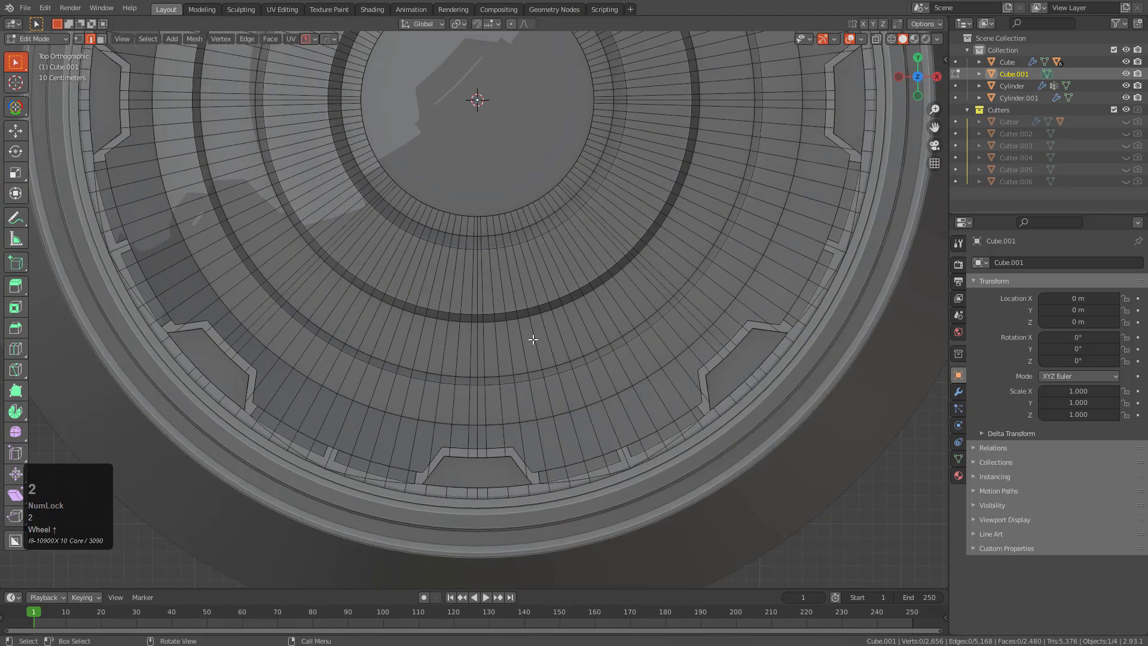
alt+click(444, 388)
alt+click(450, 387)
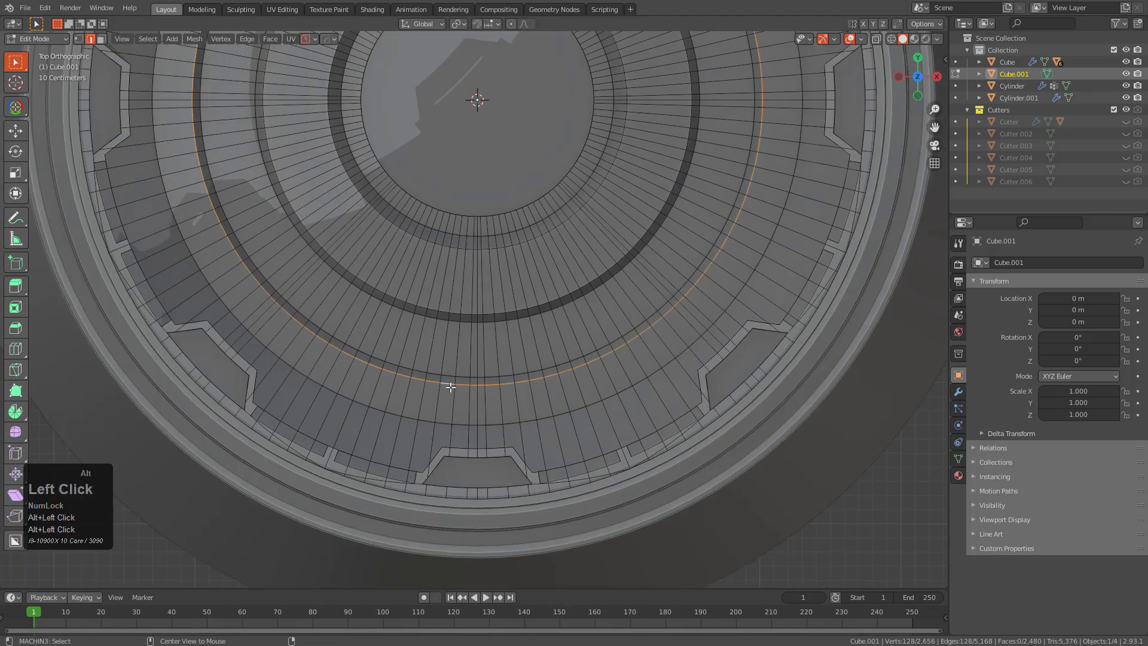
alt+shift+click(455, 248)
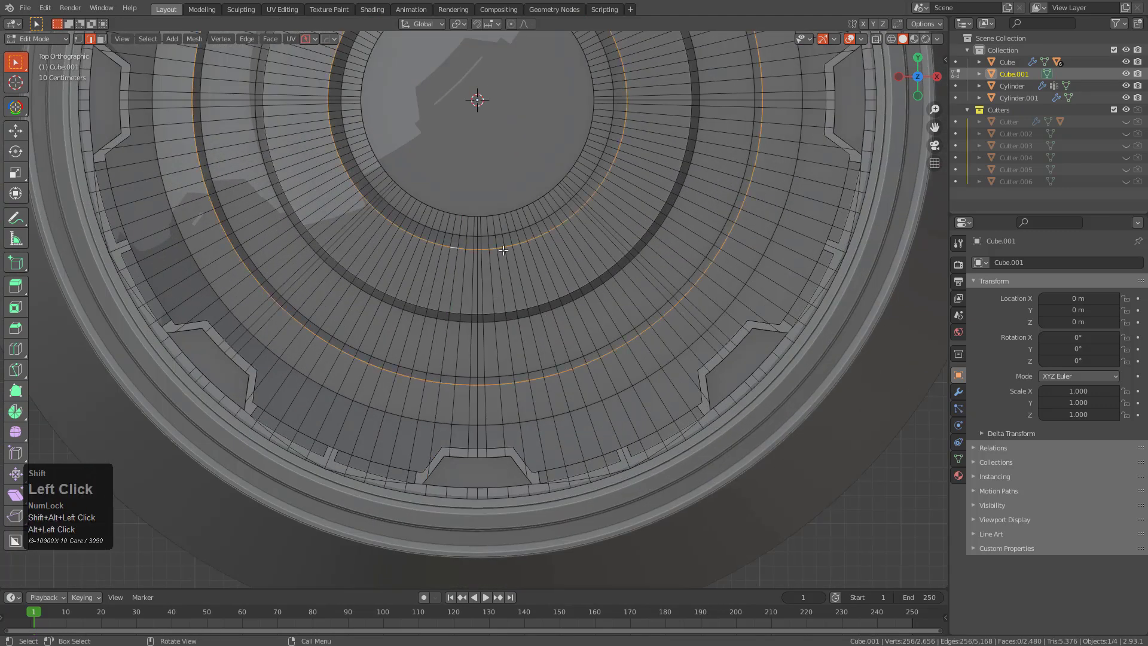
key(1)
key(ctrl+i)
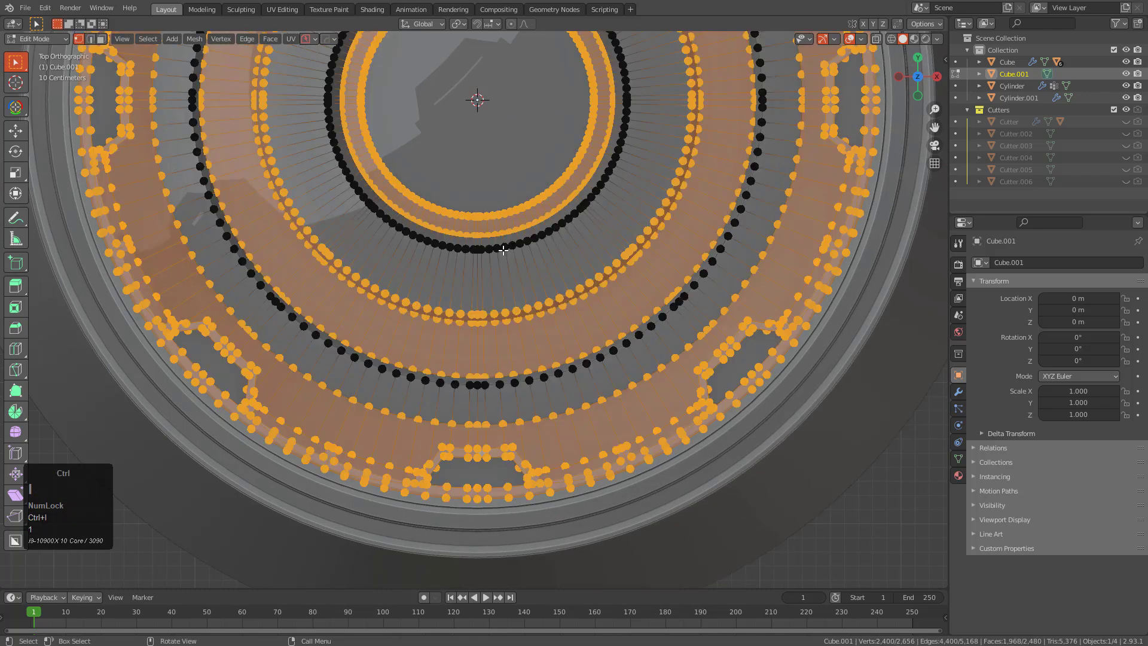
key(x)
click(469, 226)
Step: Trim both circular loops to short matching arcs on one side of the center by deleting all their other vertices
click(486, 418)
scroll(485, 415, up, 3)
shift+middle_drag(485, 415, 489, 387)
shift+click(487, 199)
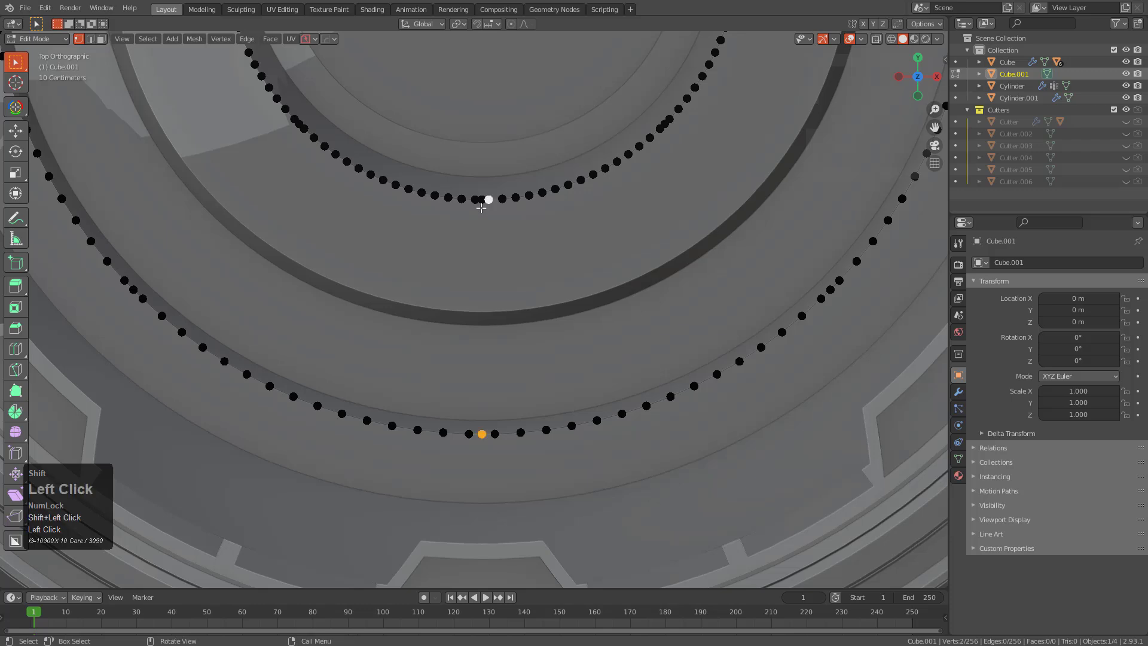
key(ctrl+z)
scroll(484, 209, down, 5)
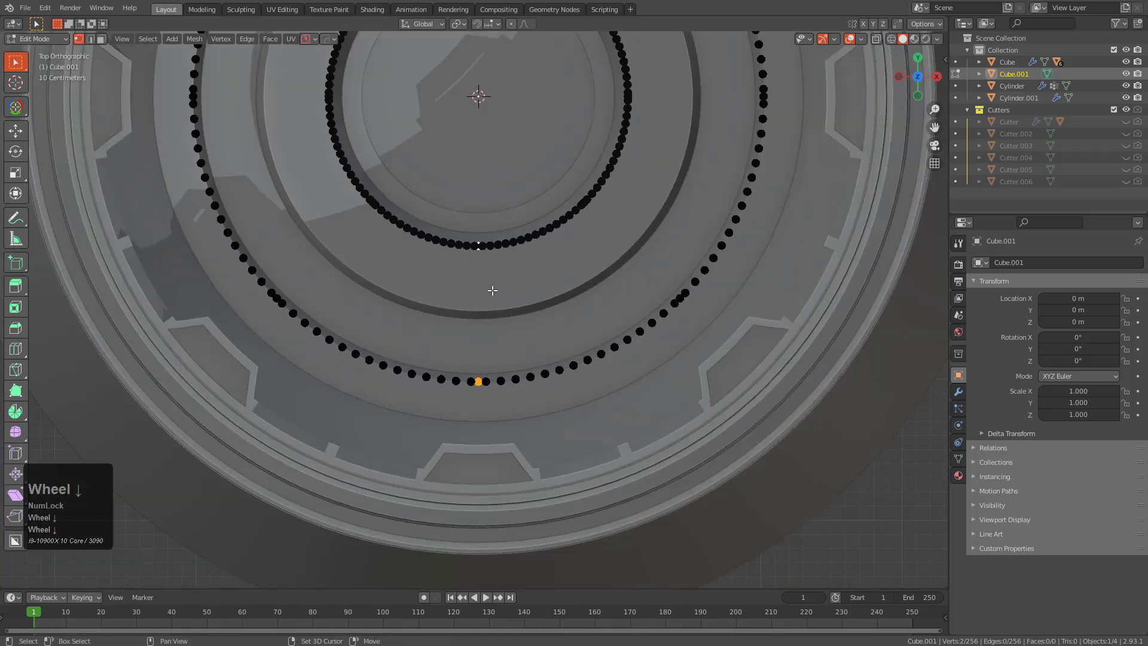
key(ctrl+KP_Add)
key(ctrl+KP_Add)
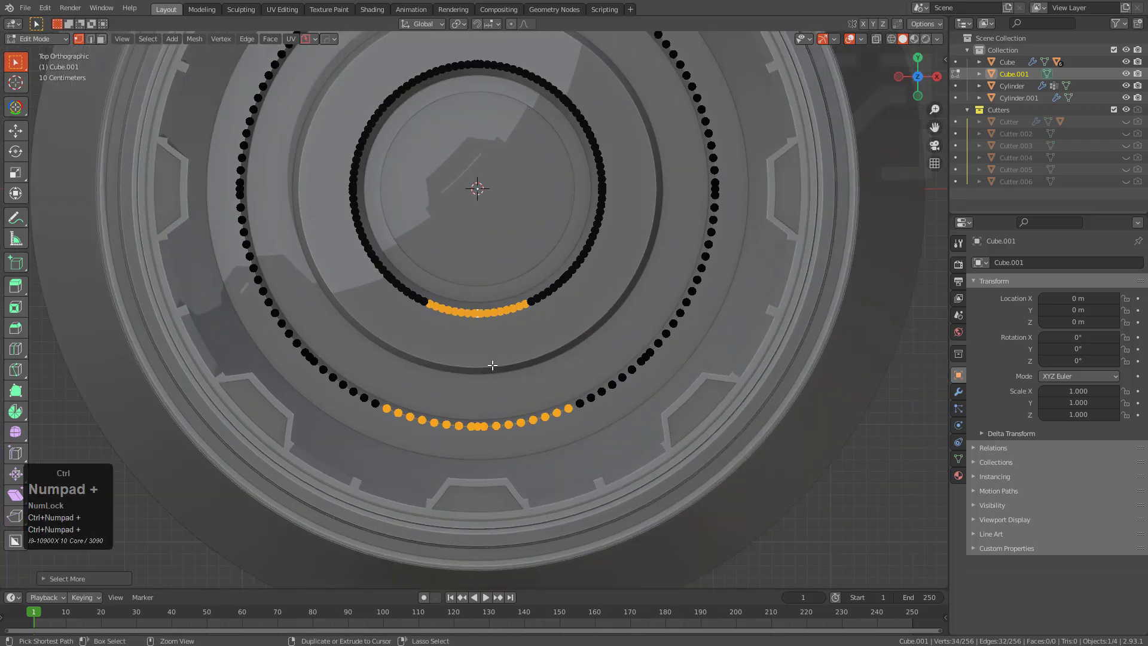
key(ctrl+z)
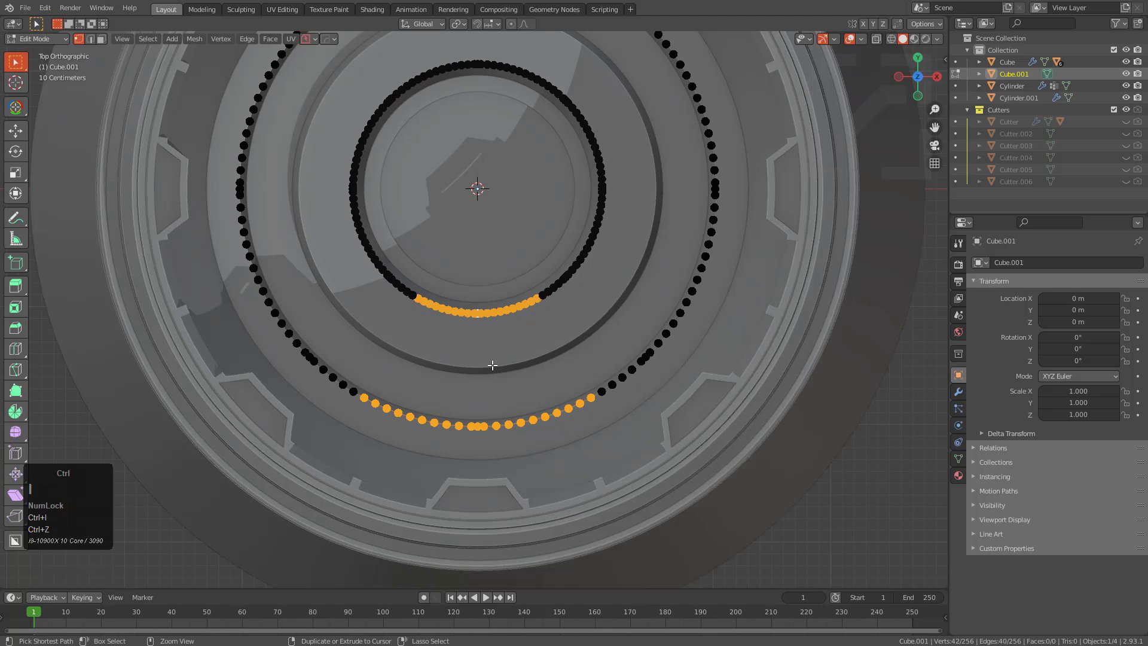
key(ctrl+i)
key(x)
click(492, 366)
Step: Raise both arcs together along Z above the stepped inner surface
middle_drag(493, 366, 616, 370)
key(a)
scroll(617, 383, up, 2)
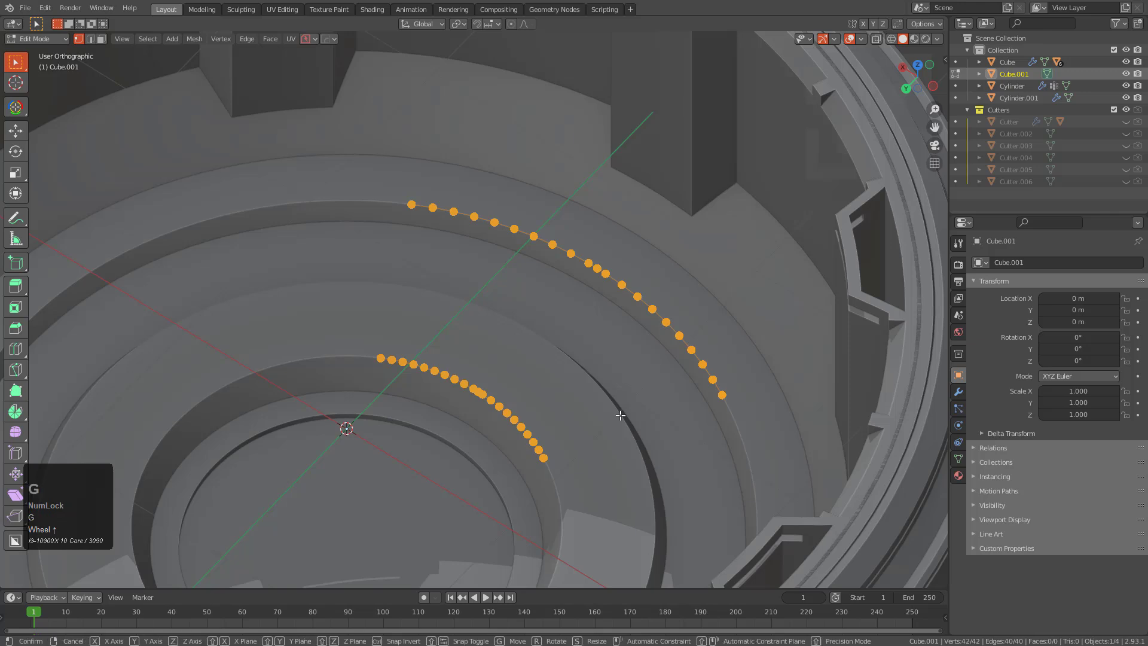
key(g)
key(z)
click(621, 334)
Step: Extrude the end vertices of both arcs straight down along Z into the part to form legs
click(722, 315)
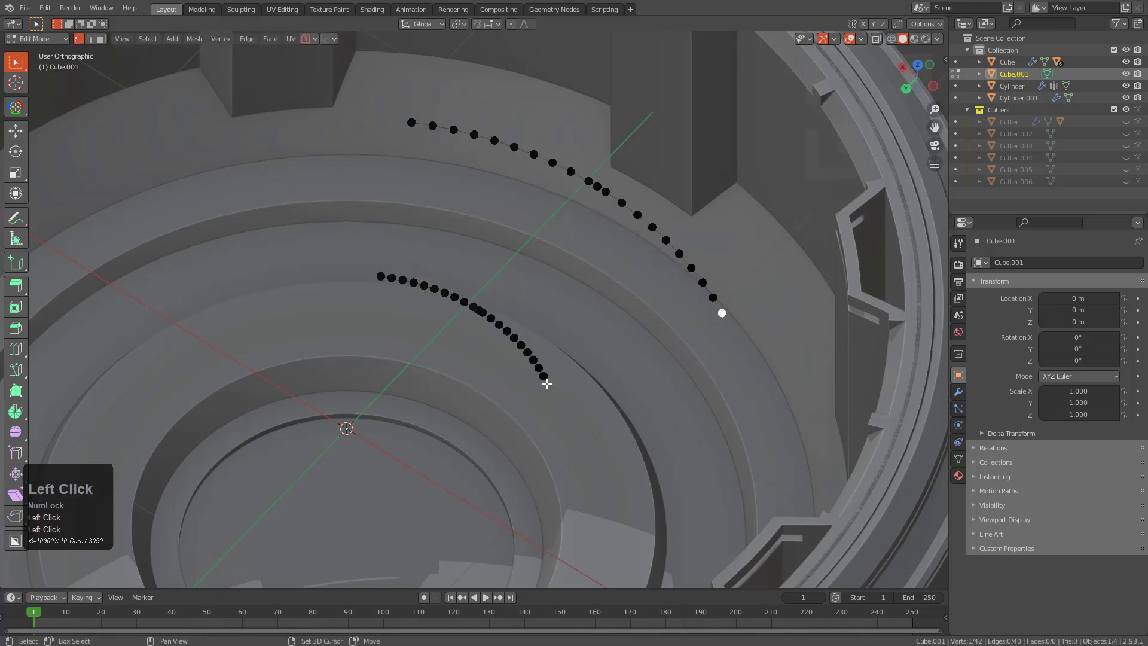
key(z)
click(662, 375)
Step: Dissolve the vertex beside each upper corner of both arcs, and select the four corner vertices
middle_drag(662, 375, 502, 379)
scroll(684, 367, up, 2)
click(668, 353)
shift+click(285, 330)
scroll(341, 287, down, 3)
shift+click(279, 143)
shift+click(702, 168)
key(ctrl+x)
click(723, 179)
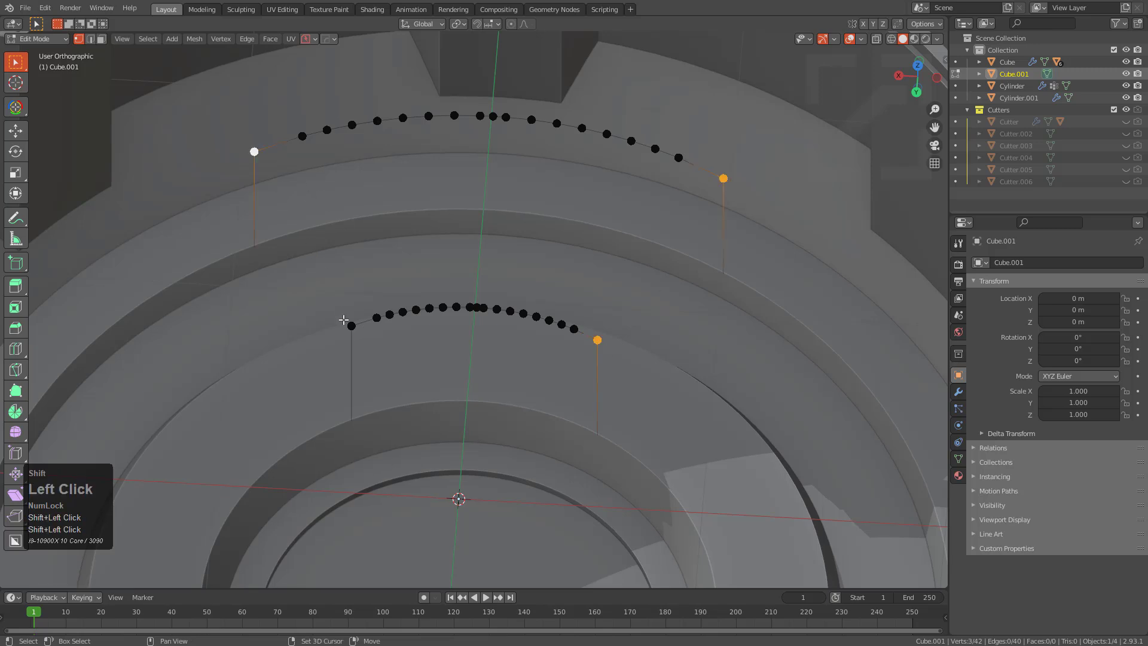
key(ctrl+shift+b)
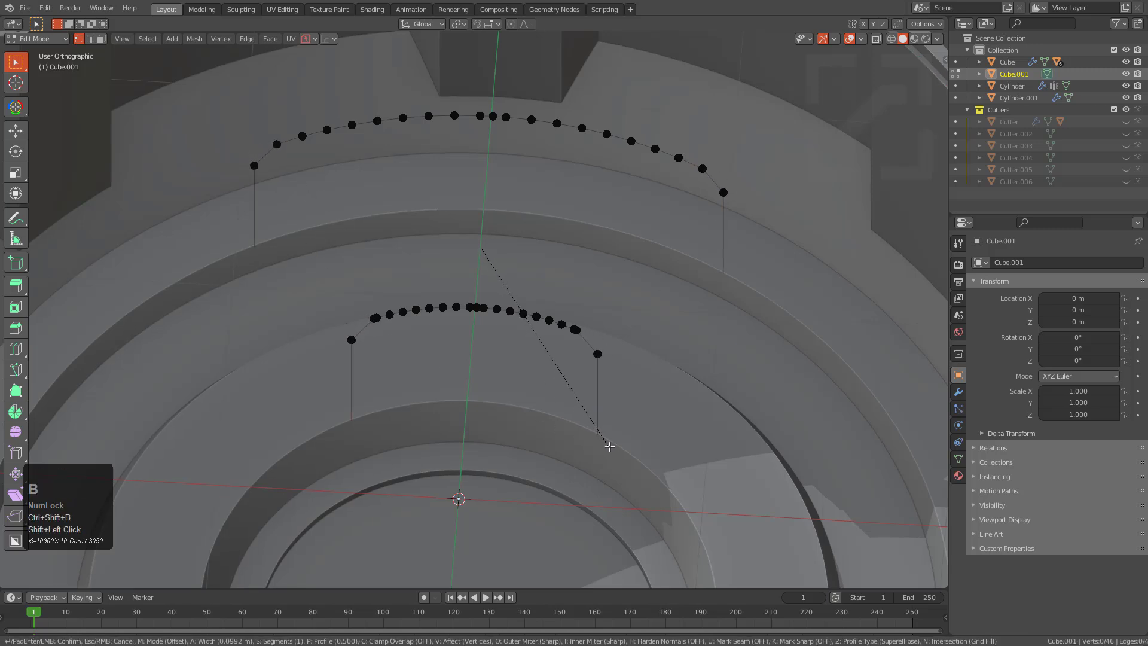
scroll(601, 445, up, 2)
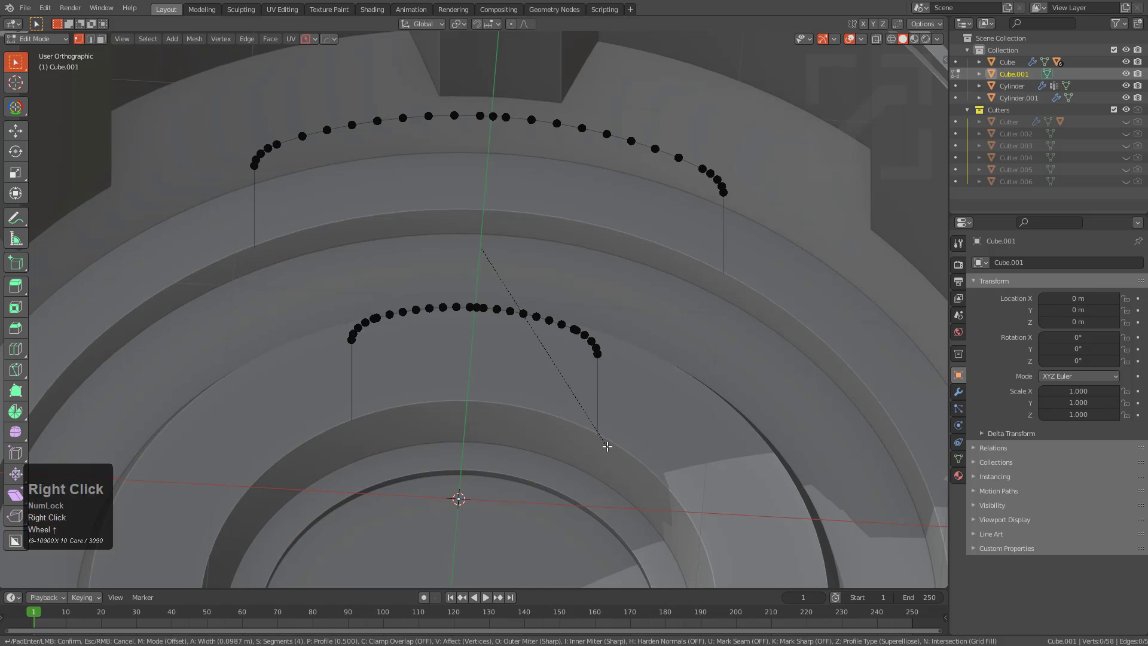
right_click(589, 410)
right_click(588, 408)
Step: Round the four upper corners of the arcs with a 3-segment vertex bevel and return to Object Mode
click(541, 291)
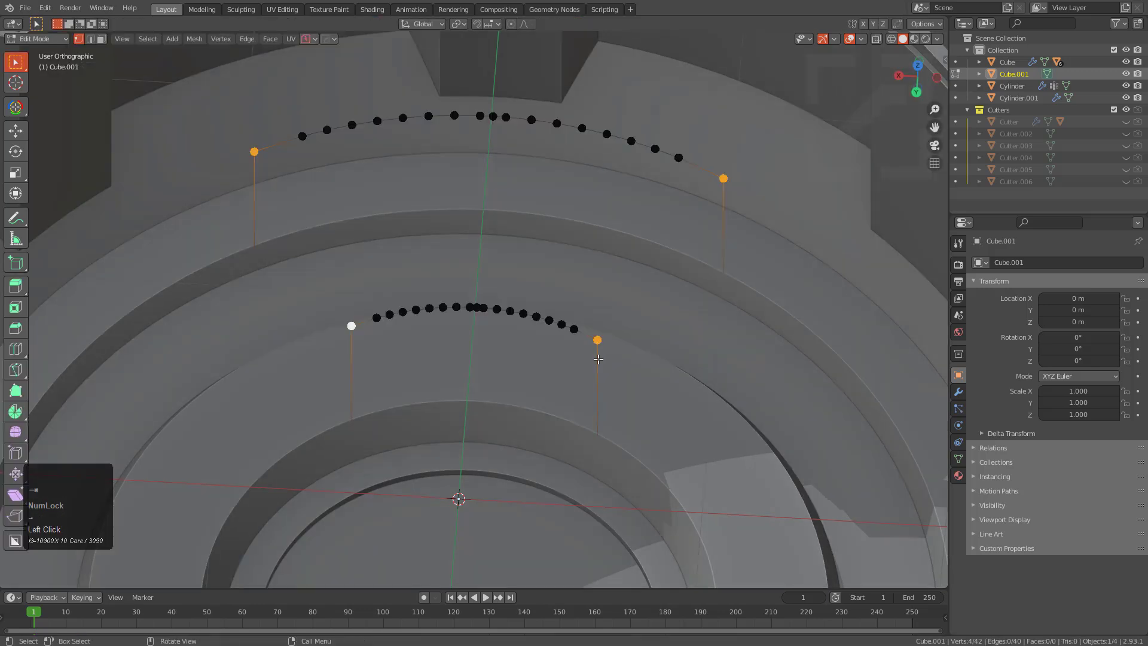
scroll(628, 388, up, 2)
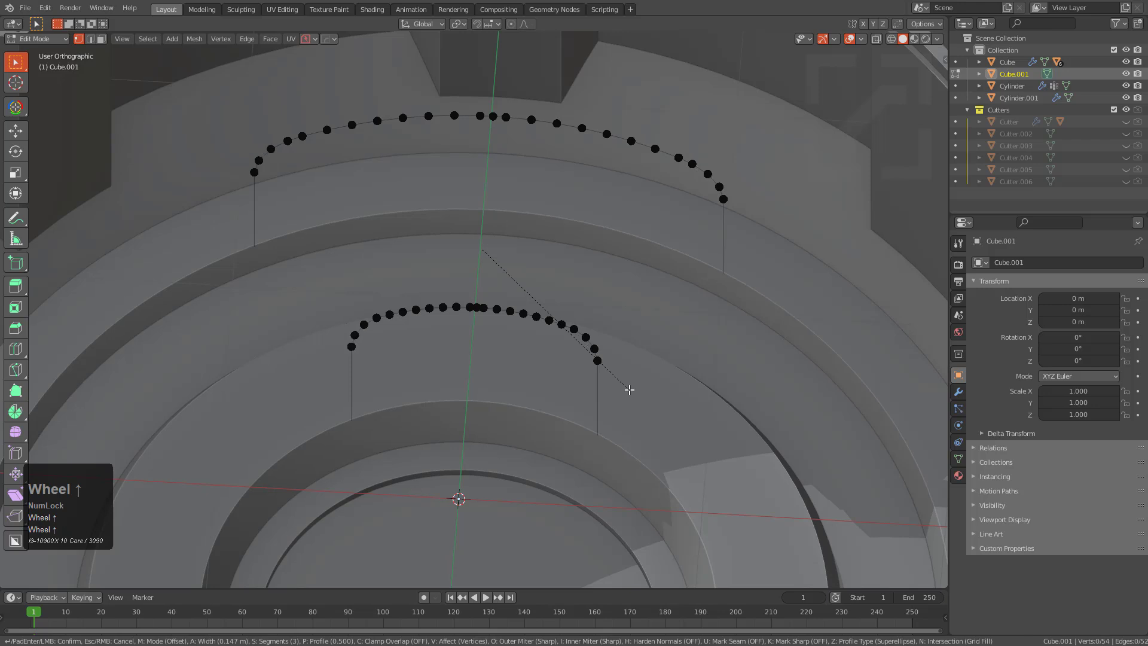
click(617, 381)
key(Tab)
Step: Convert the arc outlines to curves with a bevel width of about 0.063 and smooth shading
key(q)
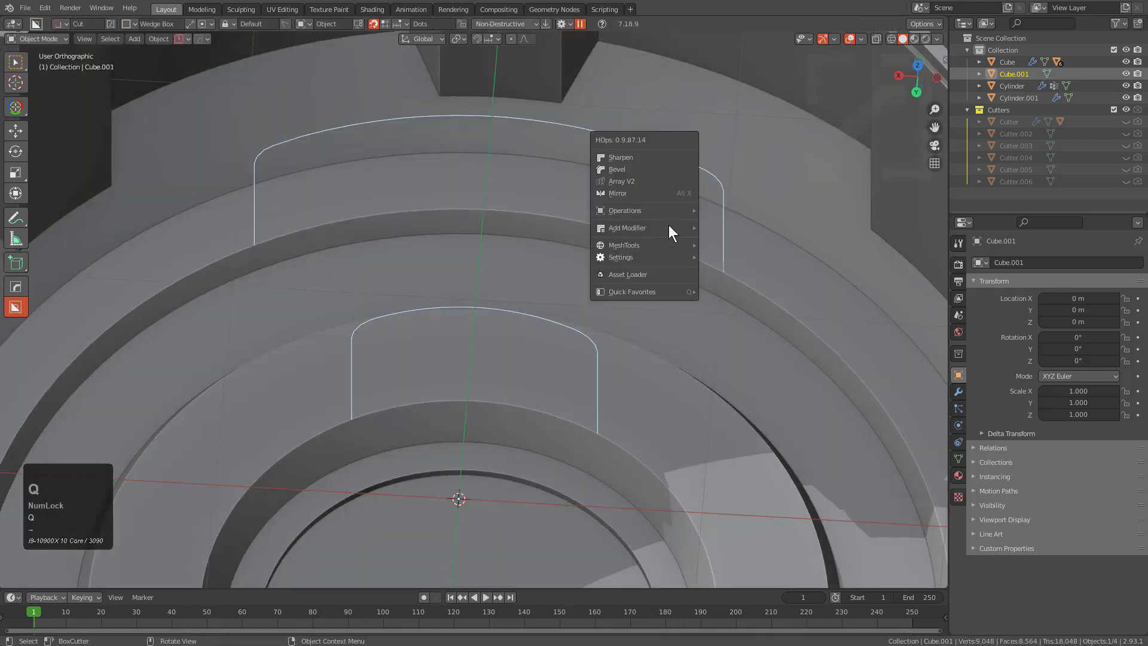
mouse_move(659, 211)
ctrl+click(744, 331)
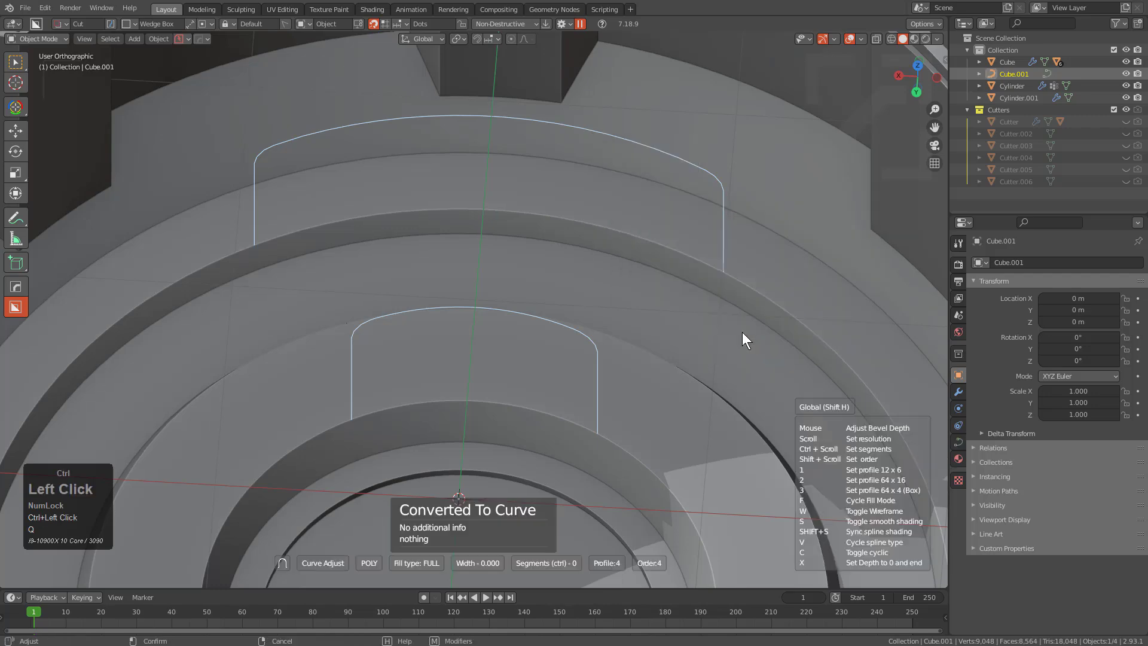
key(s)
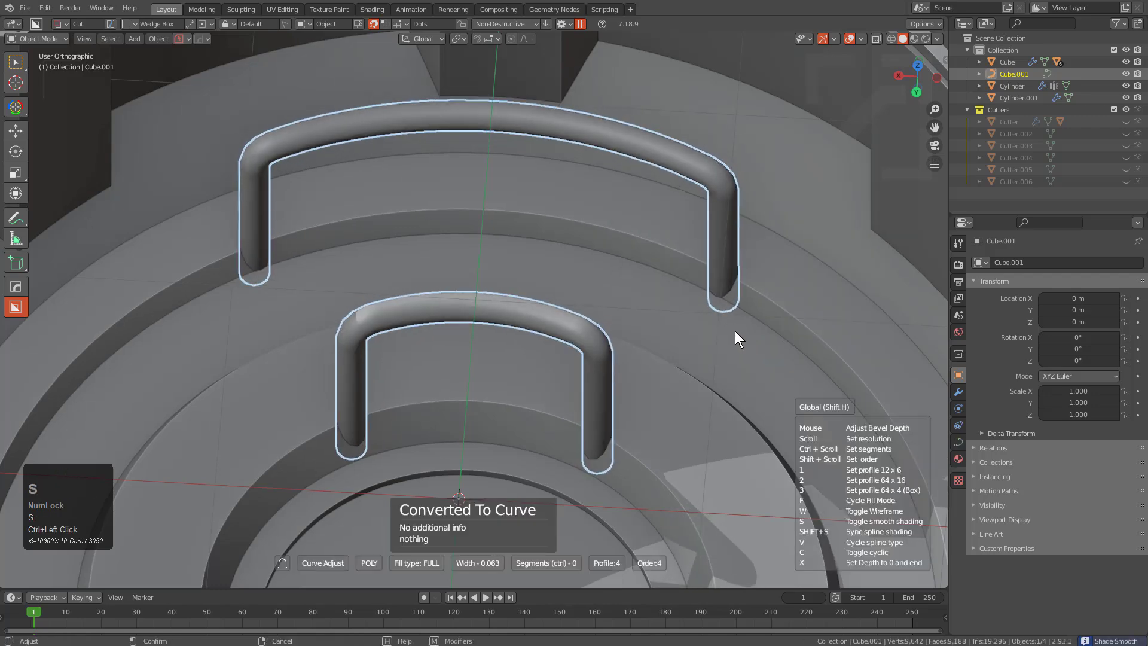
Step: Convert the two curved pipe handles to mesh using the HOps conversion options
scroll(735, 332, down, 4)
middle_drag(672, 346, 393, 384)
scroll(491, 327, down, 2)
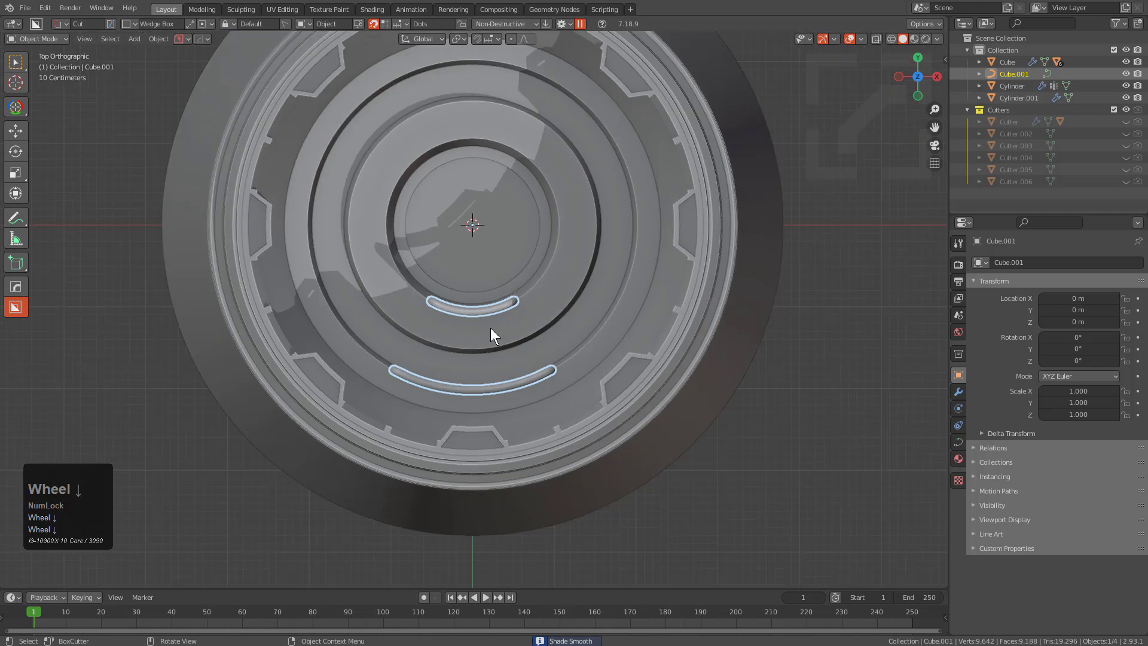
key(q)
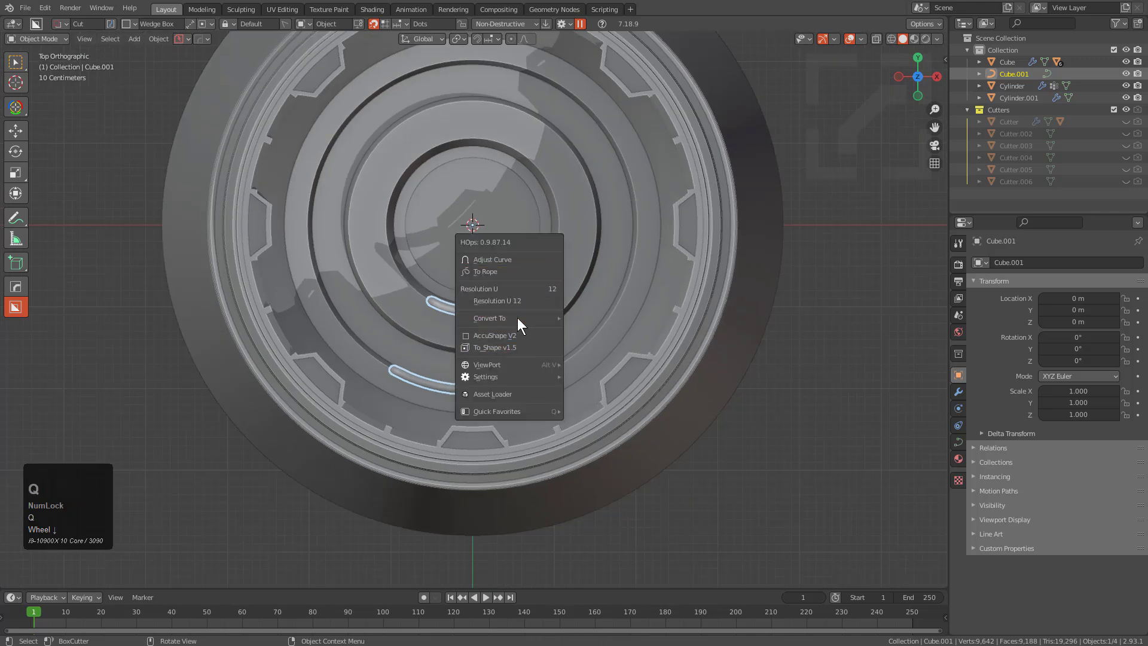
key(q)
mouse_move(495, 304)
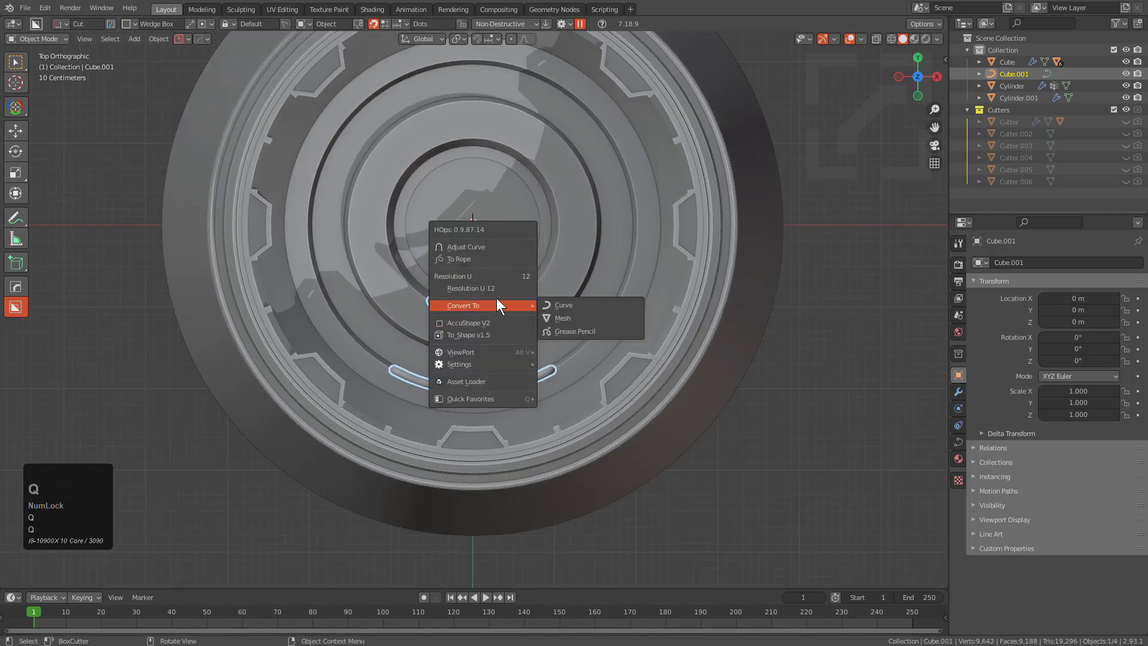
click(576, 321)
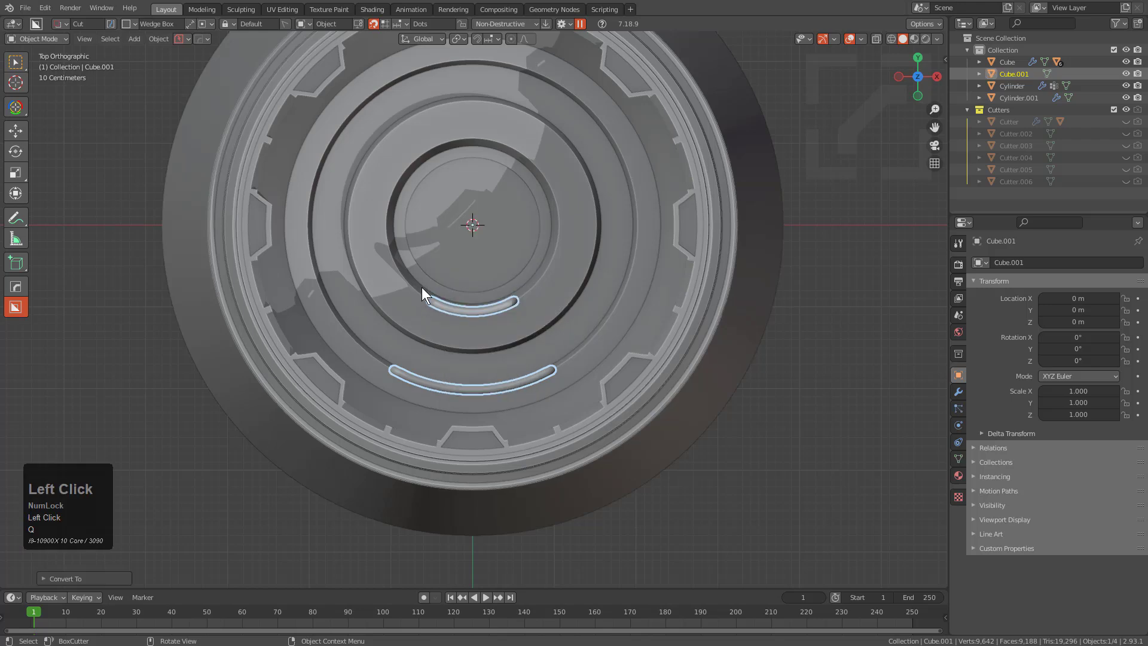
Step: Apply a Radial Array to the handles around the 3D cursor on the Z axis with 4 segments
key(q)
mouse_move(413, 375)
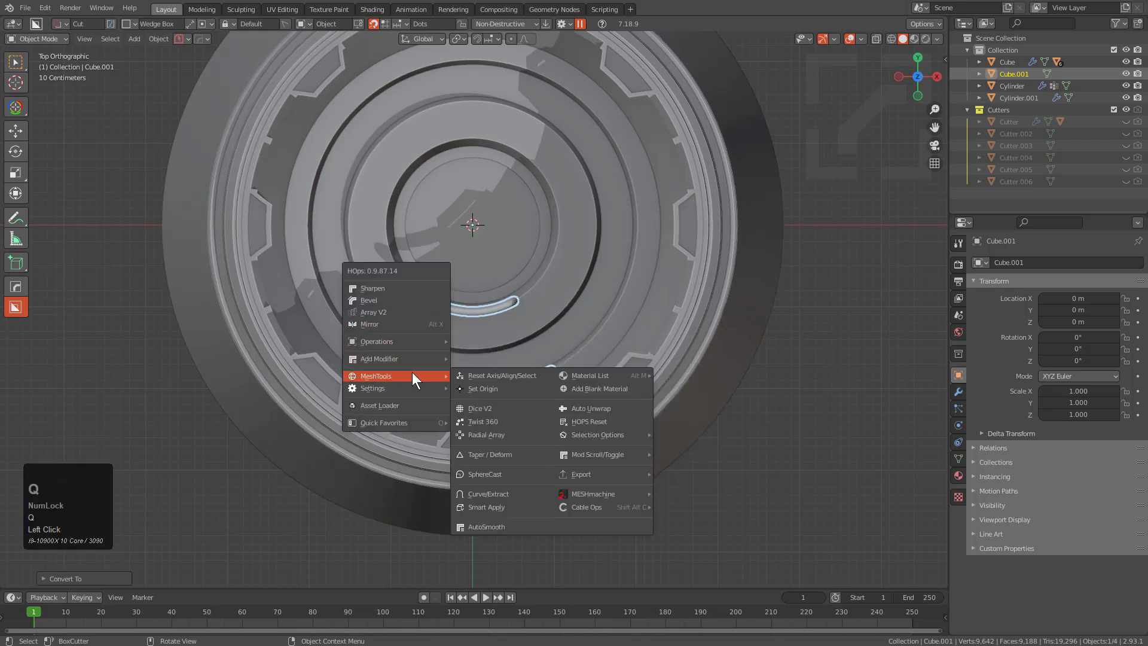
key(ctrl)
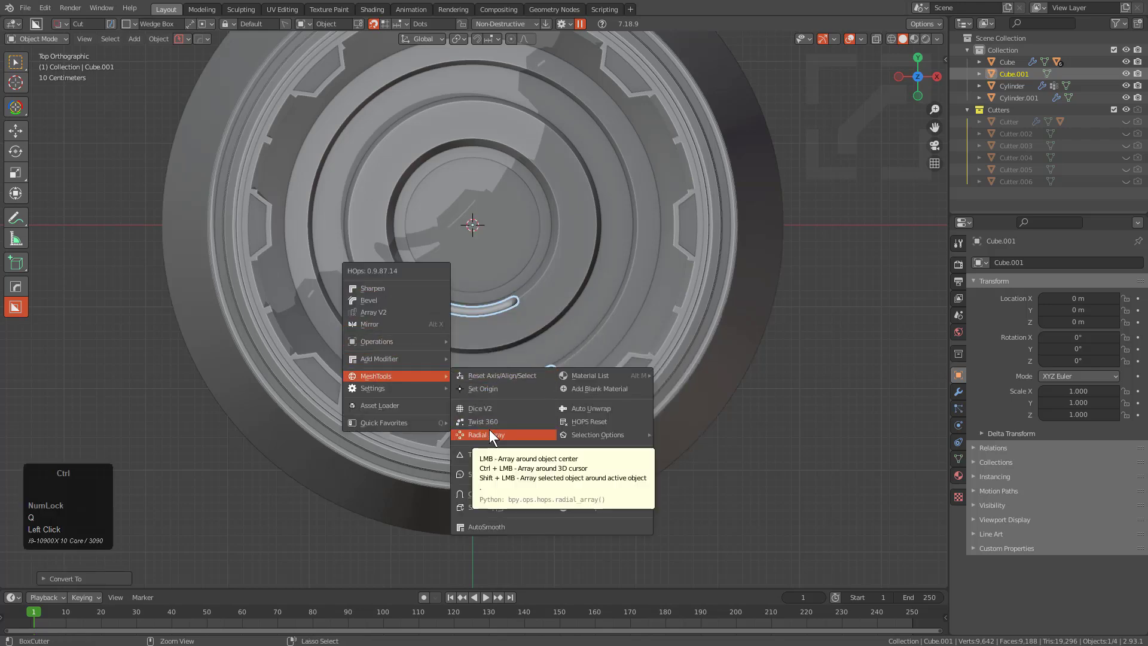
ctrl+click(489, 431)
scroll(490, 429, down, 3)
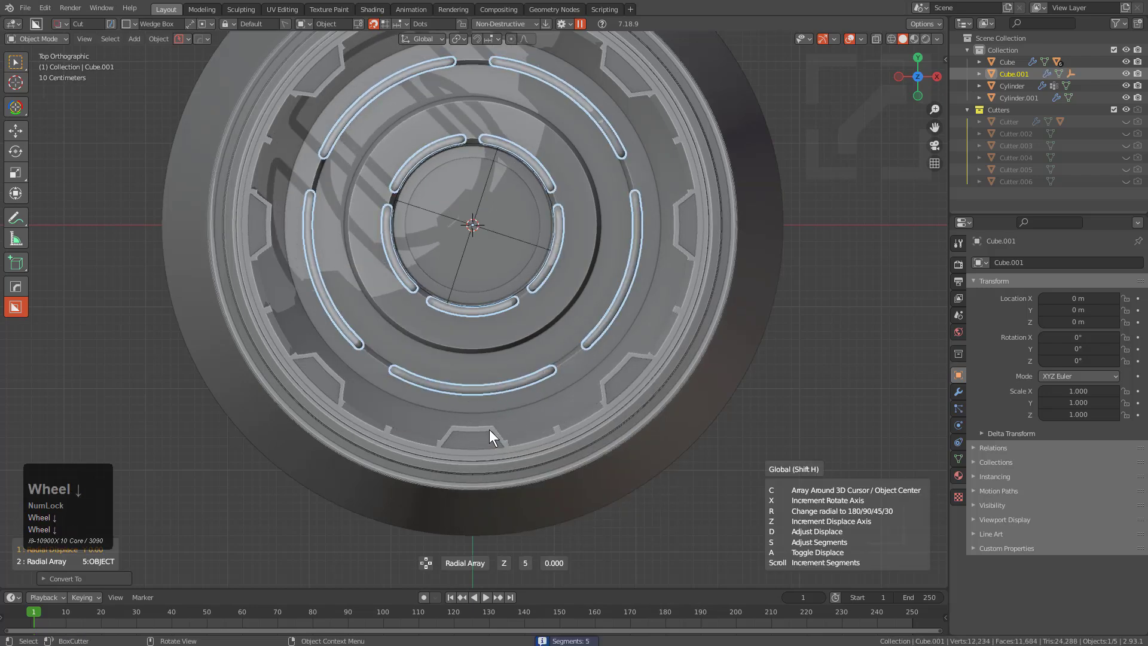
scroll(489, 429, down, 1)
click(490, 429)
Step: Create a 32-segment cylinder with To_Shape from the inner circular part, offset to its center and aligned to Z
middle_drag(555, 328, 557, 282)
scroll(510, 289, down, 2)
click(590, 163)
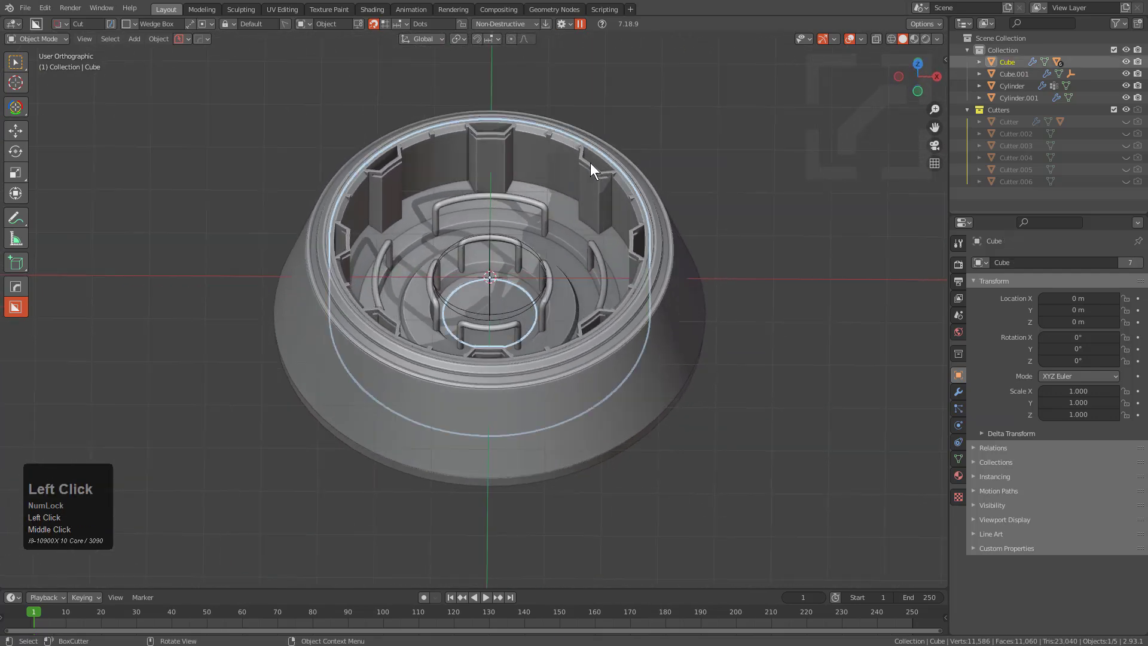
key(q)
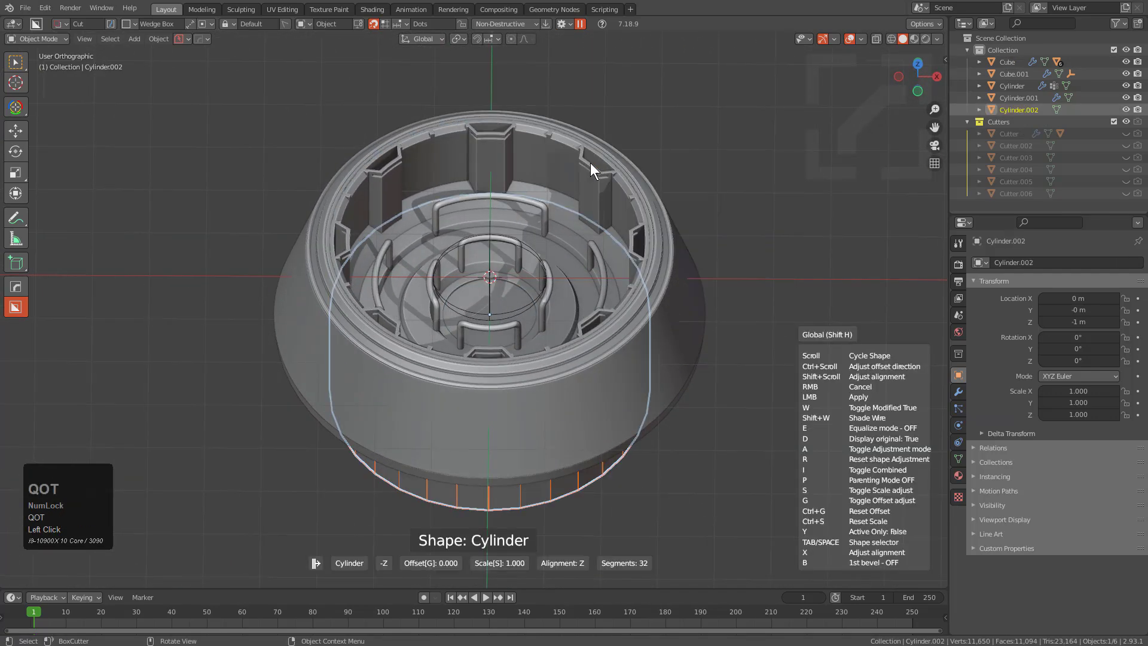
ctrl+scroll(590, 163, down, 3)
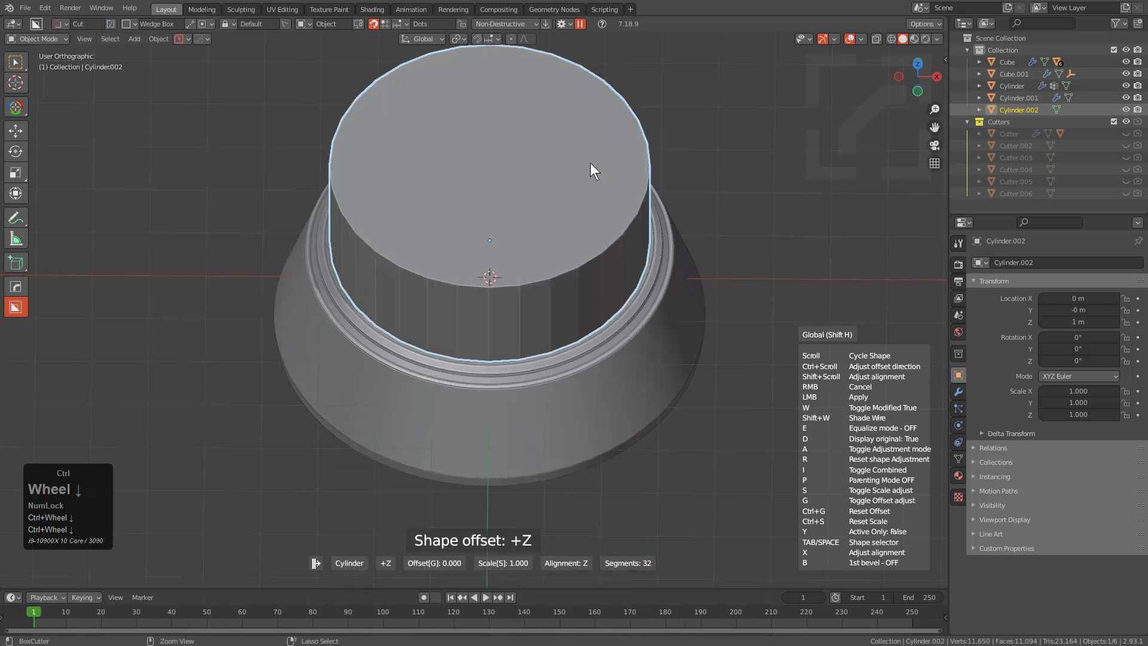
ctrl+scroll(591, 163, down, 2)
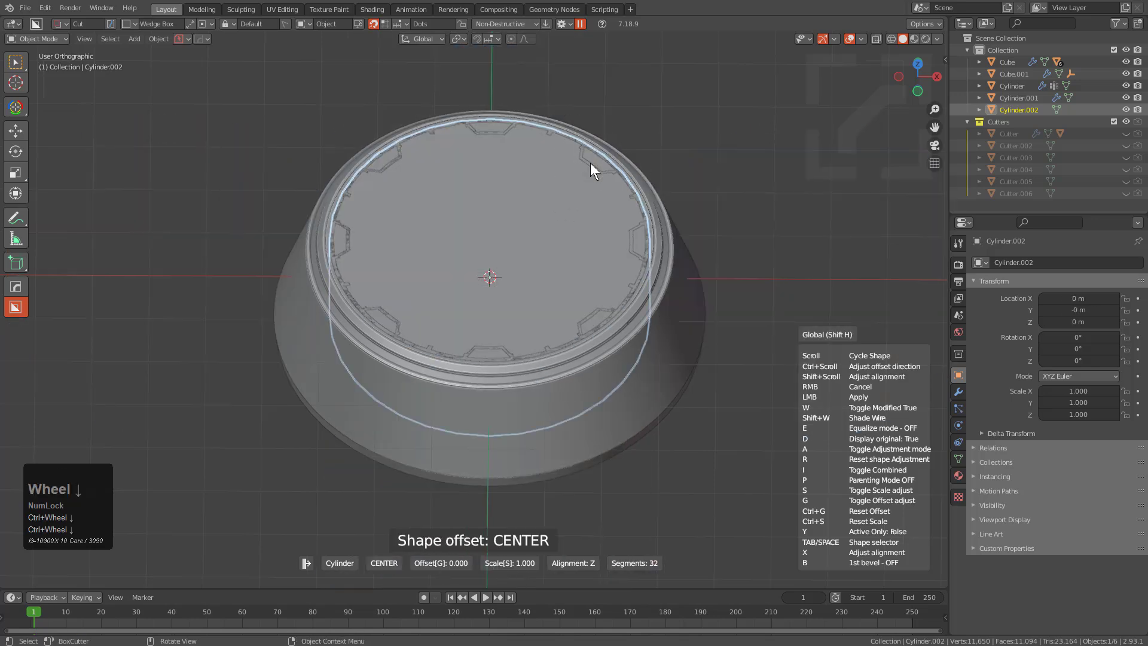
click(590, 163)
Step: Move the new cylinder along Z to about 0.09 m
shift+middle_drag(590, 162, 544, 288)
scroll(585, 313, up, 3)
scroll(619, 299, up, 2)
key(g)
key(z)
click(616, 290)
Step: Sharpen the cylinder with HOps and add a level 1 subdivision
scroll(594, 299, down, 2)
key(q)
click(547, 249)
key(ctrl+1)
Step: Add a 30° HOps bevel to the cylinder with 6 segments and a width of about 0.2
middle_drag(557, 306, 622, 258)
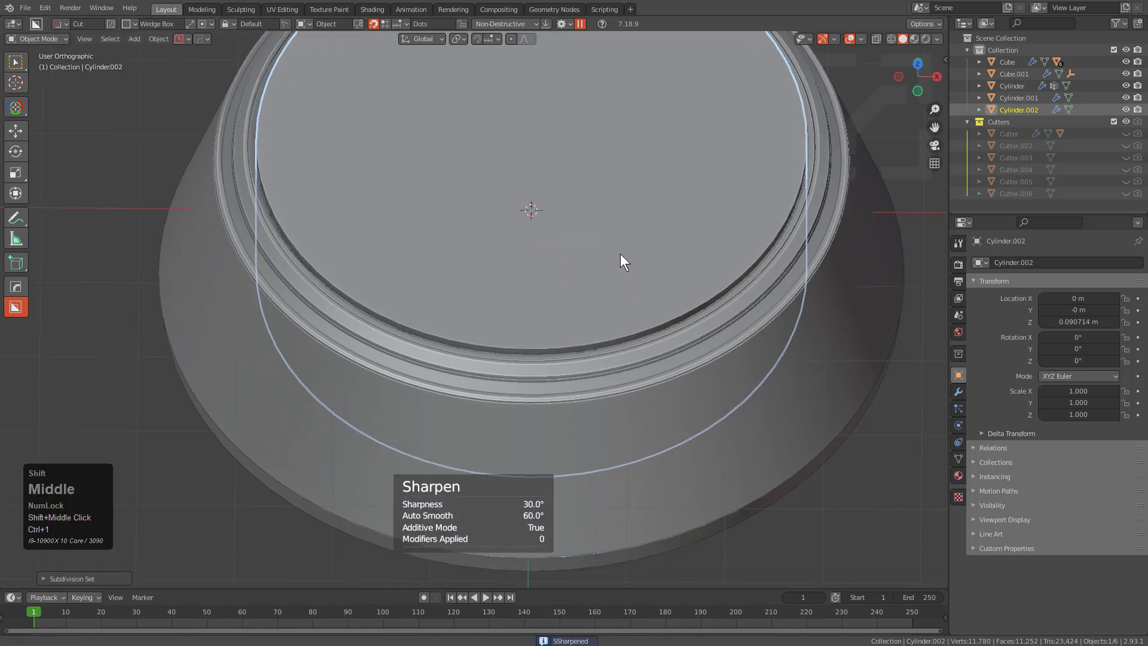
scroll(665, 291, up, 4)
key(q)
click(646, 309)
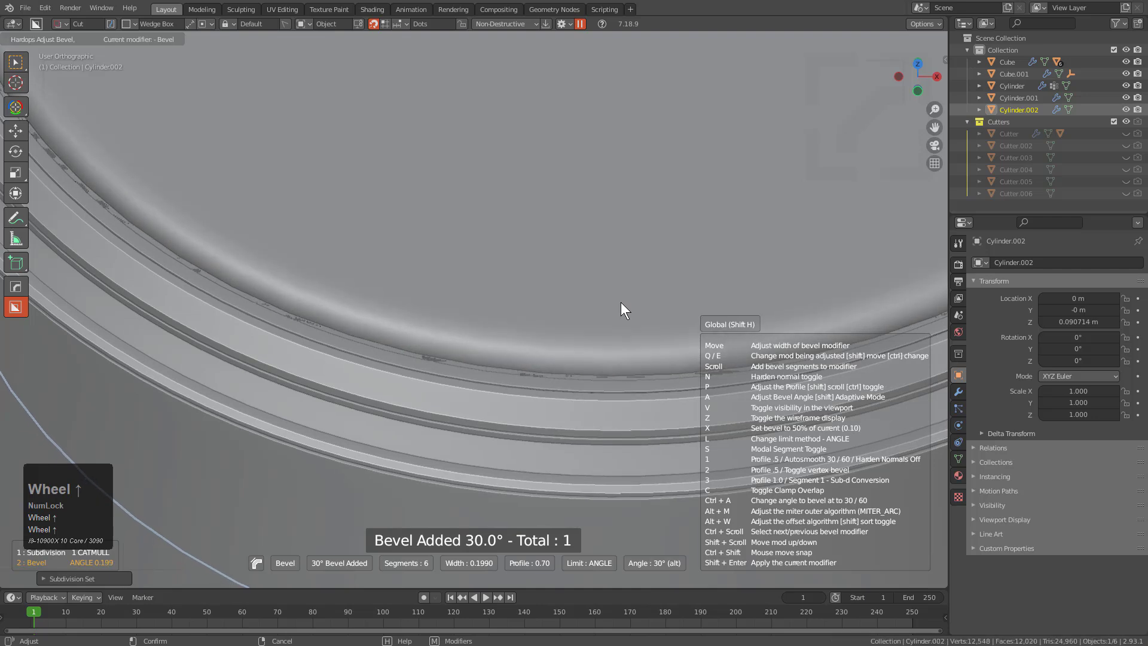
click(616, 298)
Step: Assign a blank Glass material to the cylinder and hide the cylinder
key(alt+m)
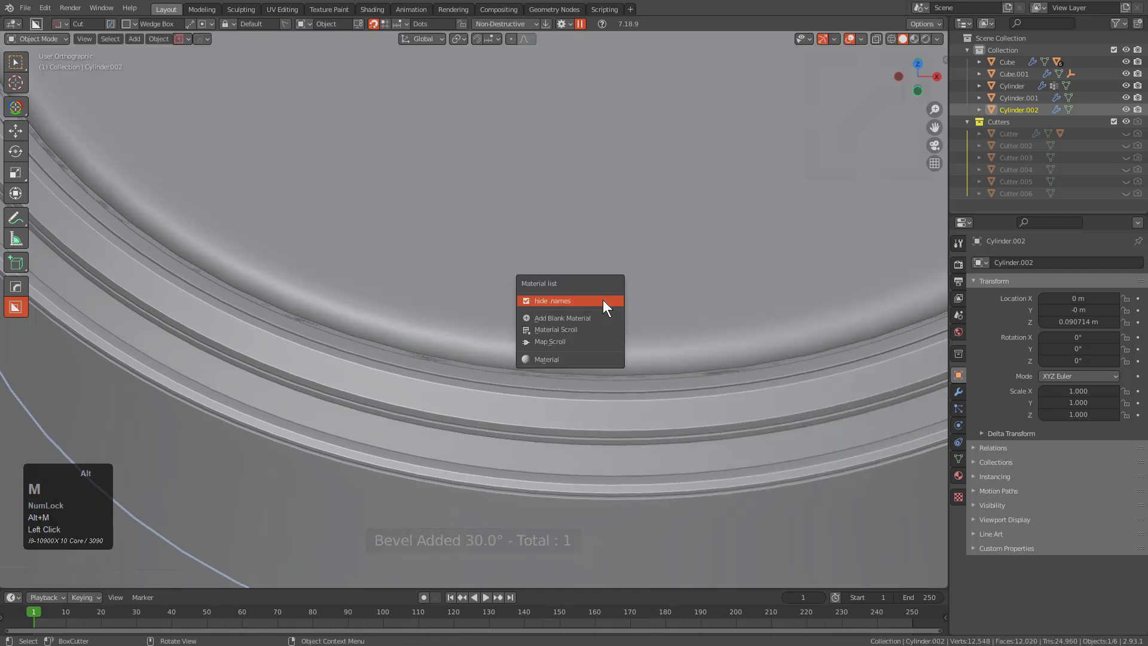
shift+click(565, 323)
scroll(536, 310, down, 3)
scroll(536, 246, down, 7)
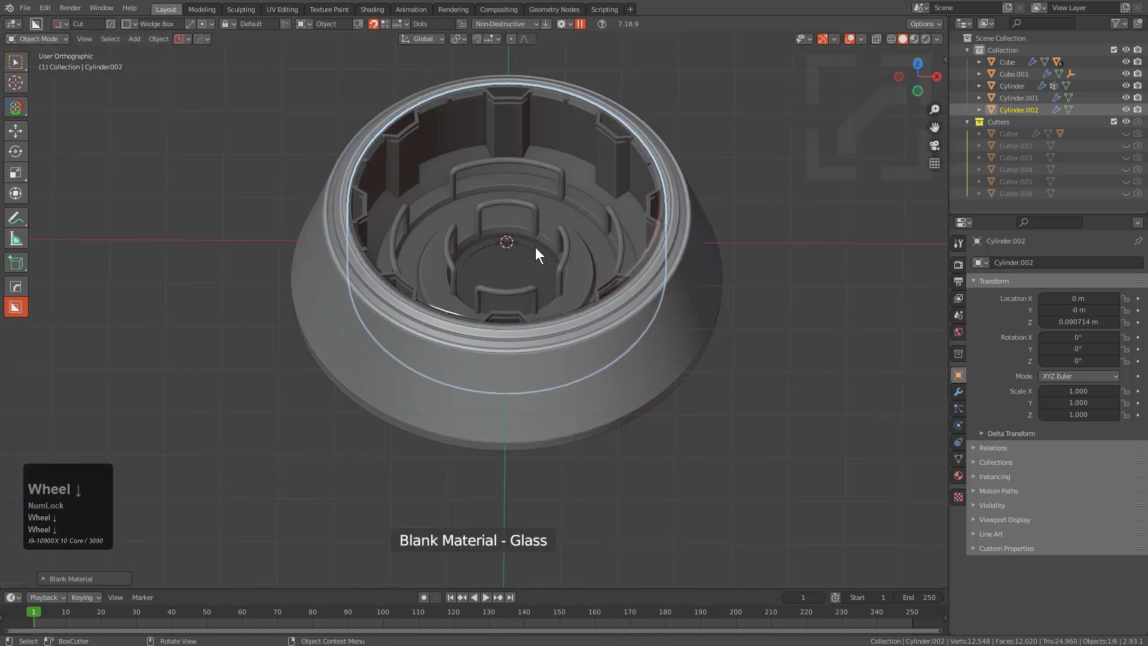
middle_drag(536, 246, 539, 248)
key(alt+a)
click(585, 202)
key(h)
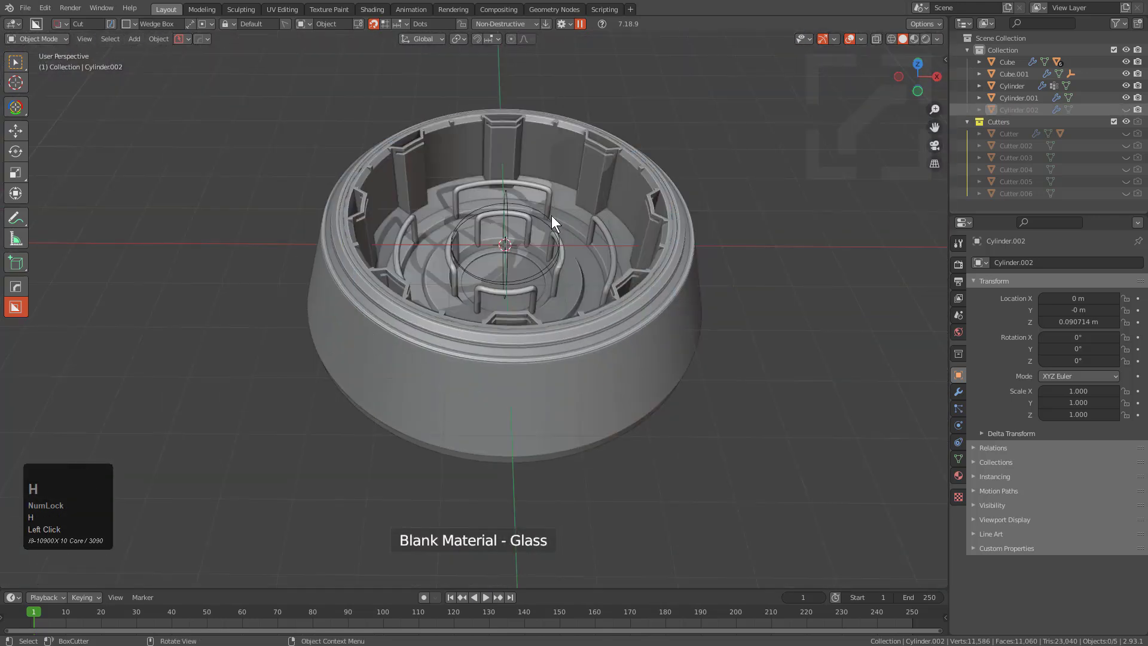
Step: Assign a blank Emission material to the arrayed handles and hide them
click(520, 218)
key(alt+m)
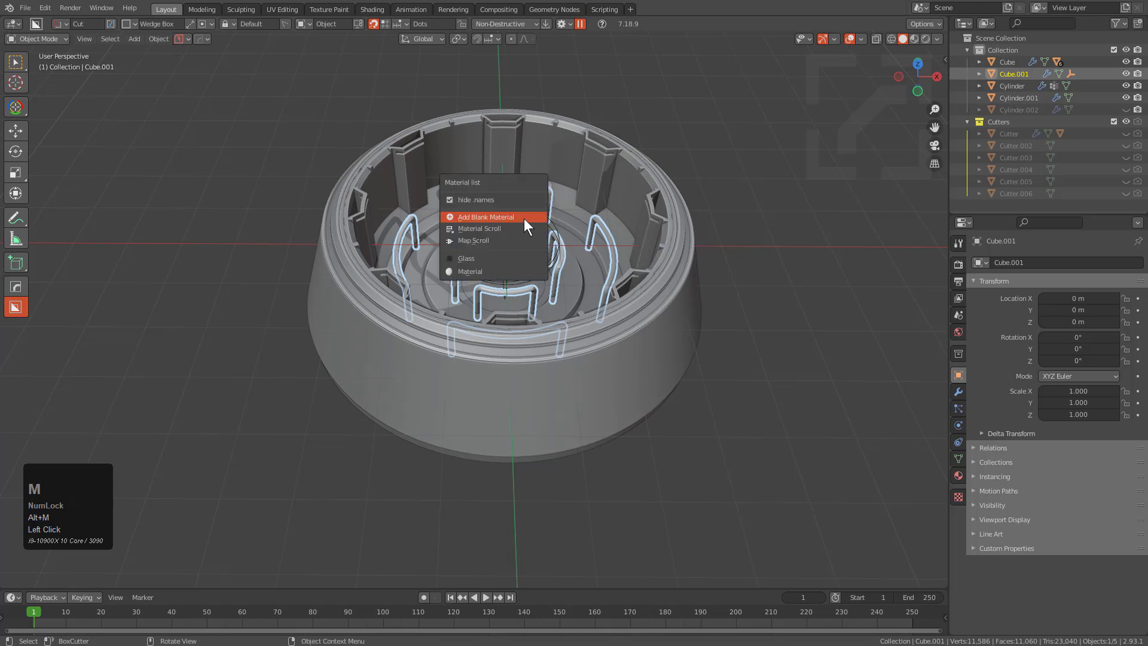
click(524, 217)
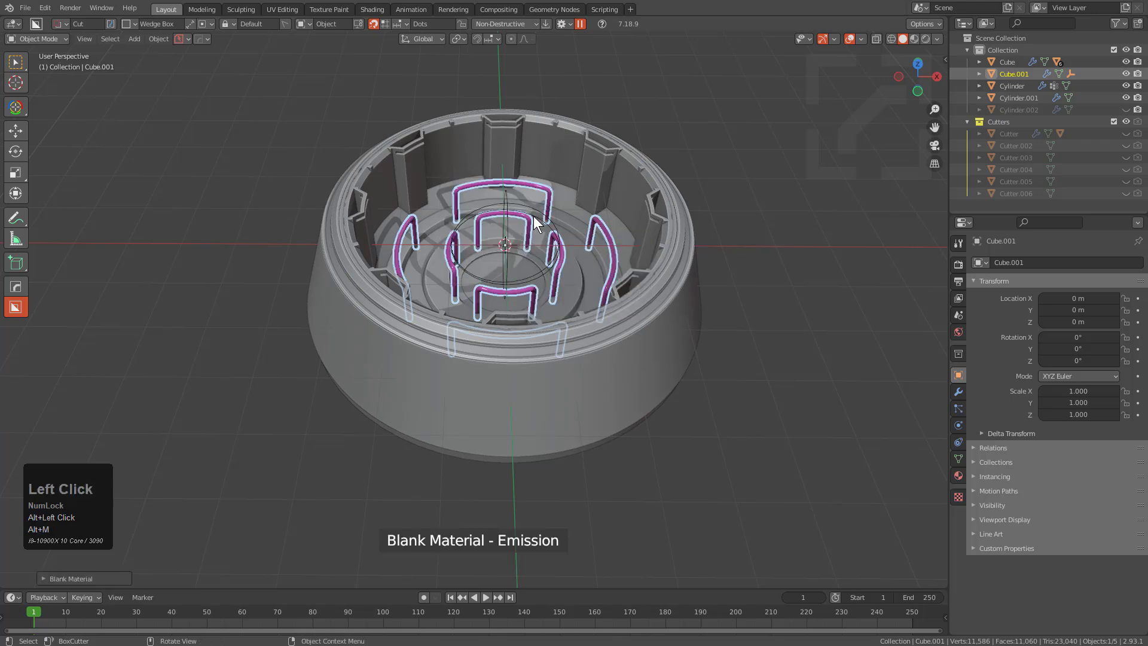
key(h)
Step: Give each of the remaining visible parts its own unique blank Principled material
key(a)
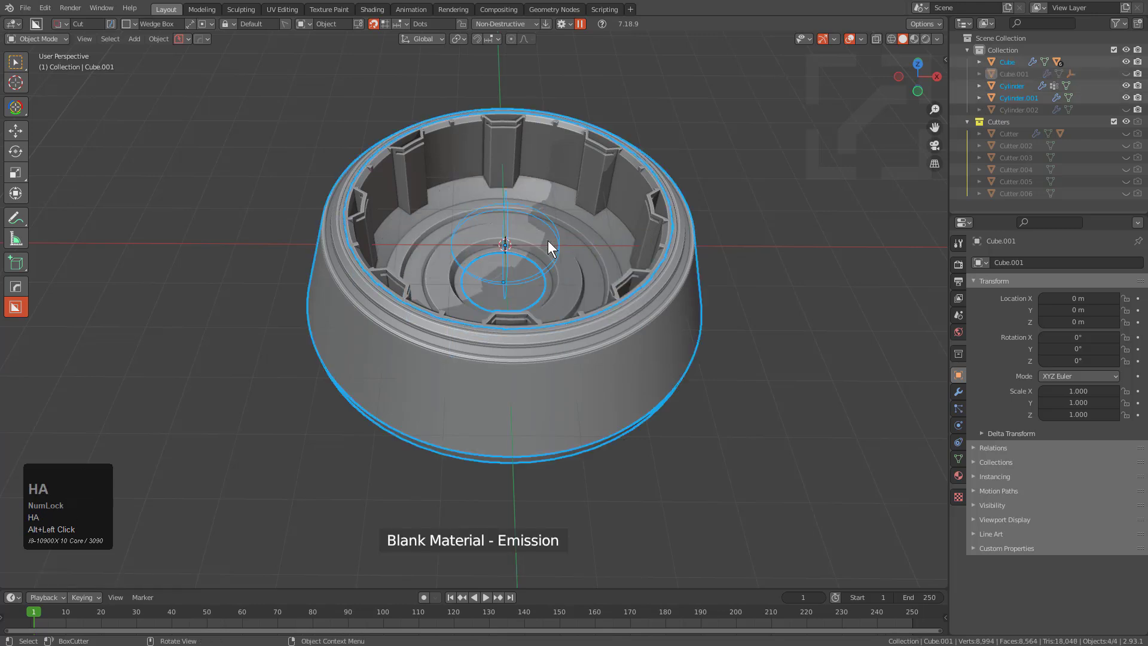
key(alt+m)
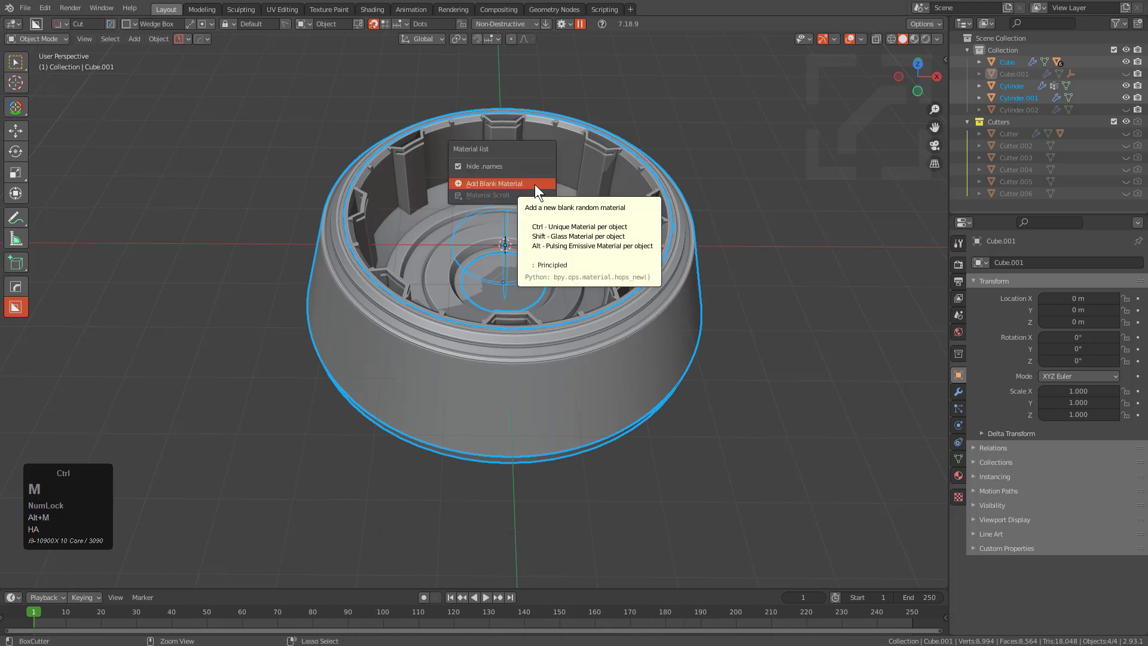
ctrl+click(534, 184)
key(alt+a)
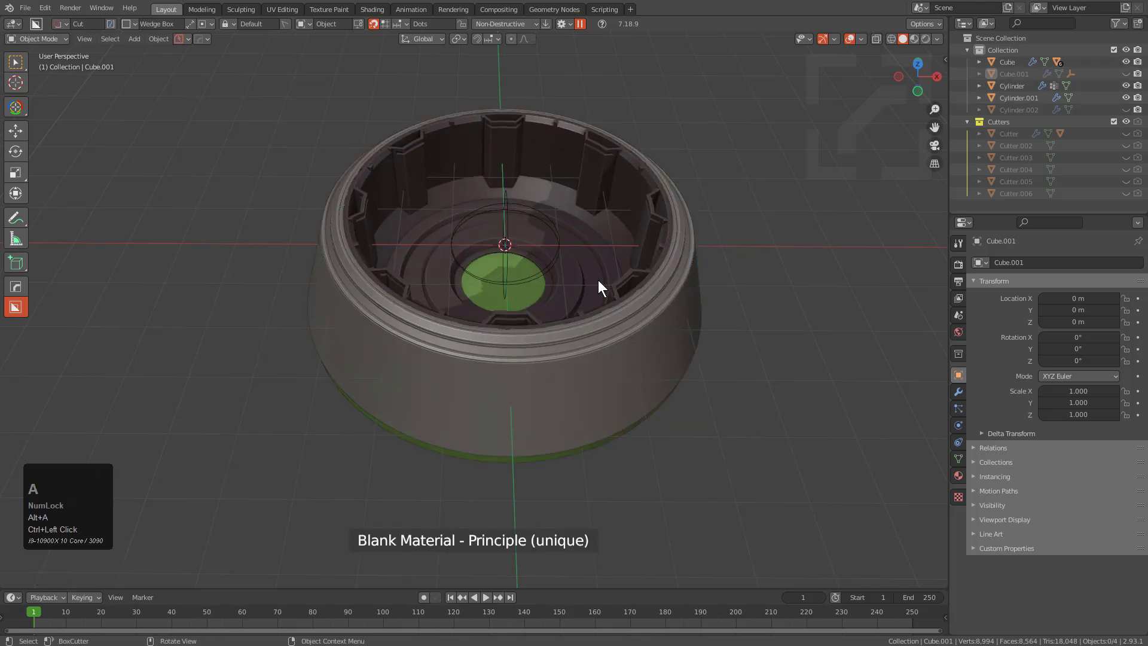
Step: Reveal all hidden parts, clear the selection and display the model in material preview shading
key(alt+h)
key(alt+a)
middle_drag(595, 256, 673, 278)
click(914, 38)
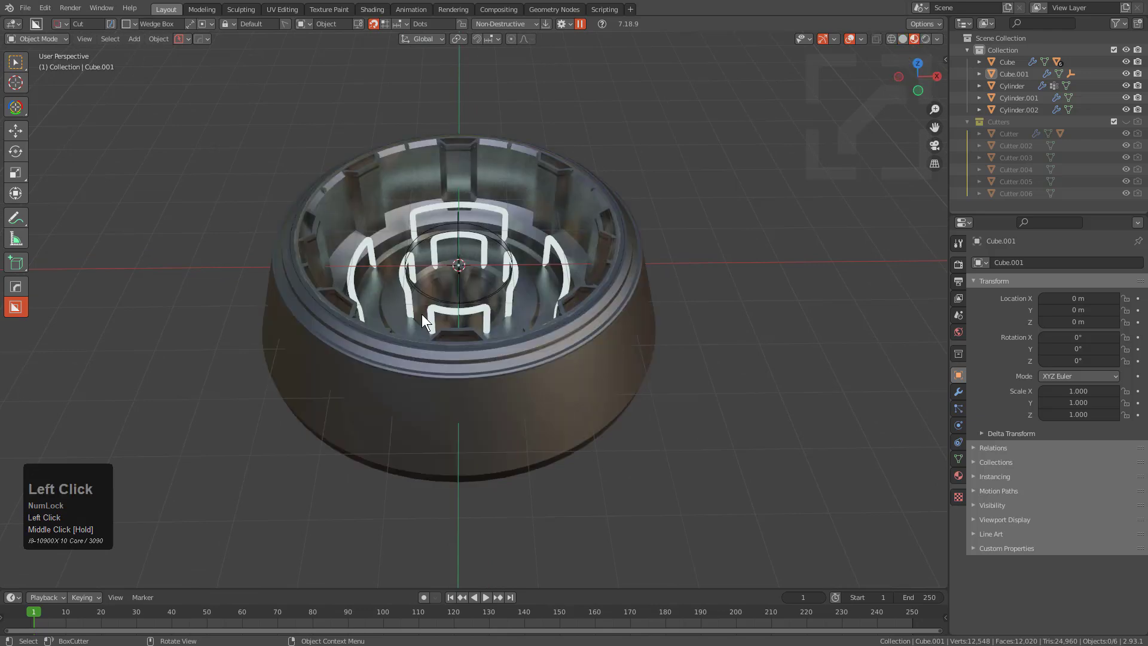
Step: Use Material Scroll on the outer ring to swap its material for a shinier metallic one
middle_drag(519, 306, 550, 375)
scroll(551, 375, up, 3)
click(665, 328)
key(shift+m)
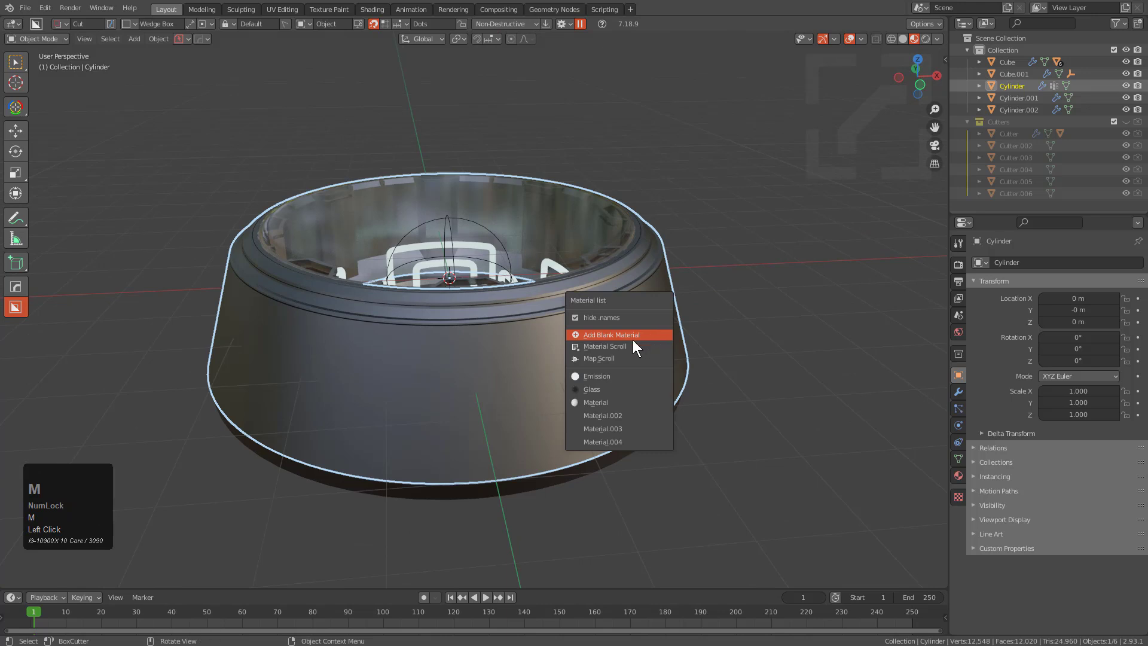
click(623, 346)
scroll(628, 346, up, 5)
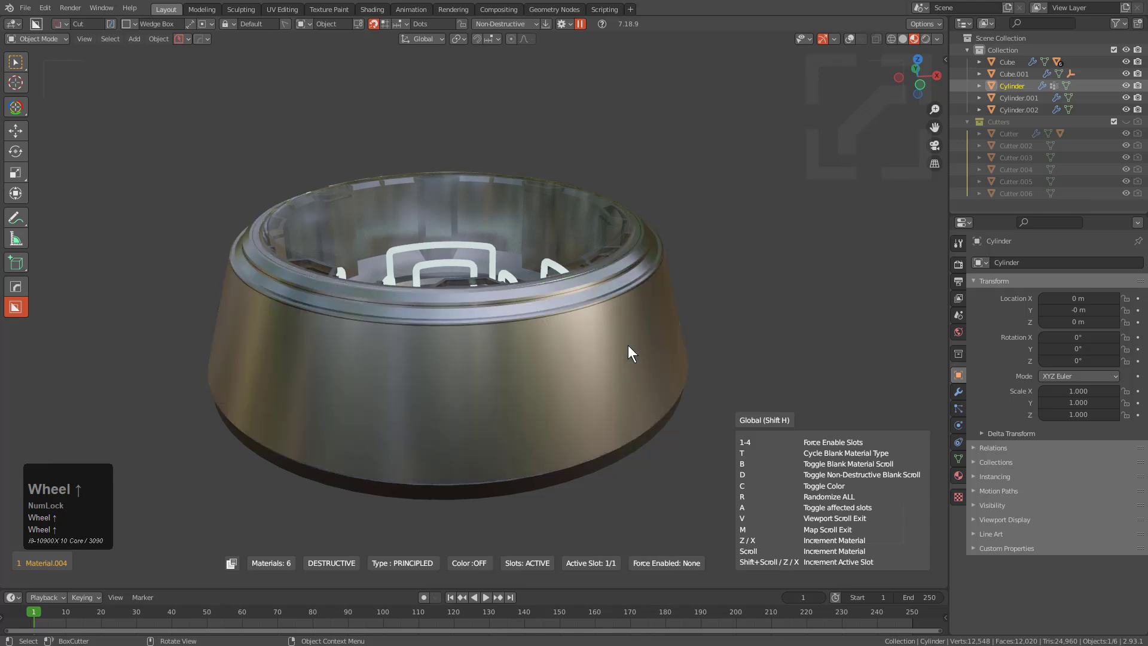
scroll(628, 346, down, 1)
scroll(628, 346, up, 1)
click(628, 345)
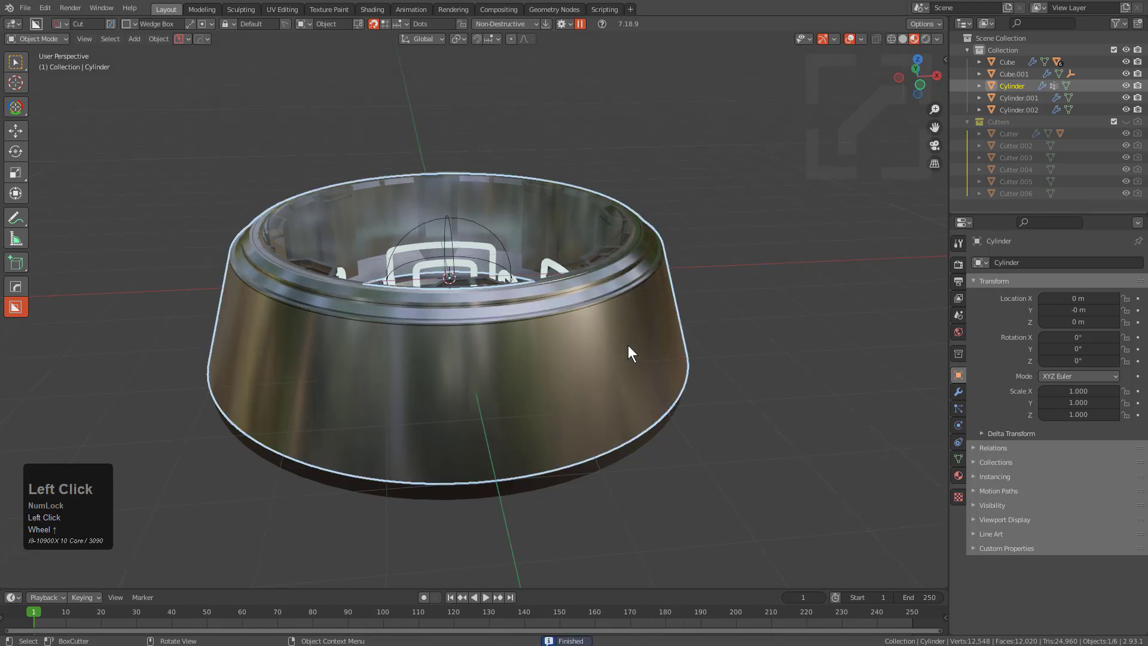
Step: Start Map Scroll on the outer ring and randomize its roughness map through to damaged and dirty streaks_roughness
middle_drag(630, 329, 601, 329)
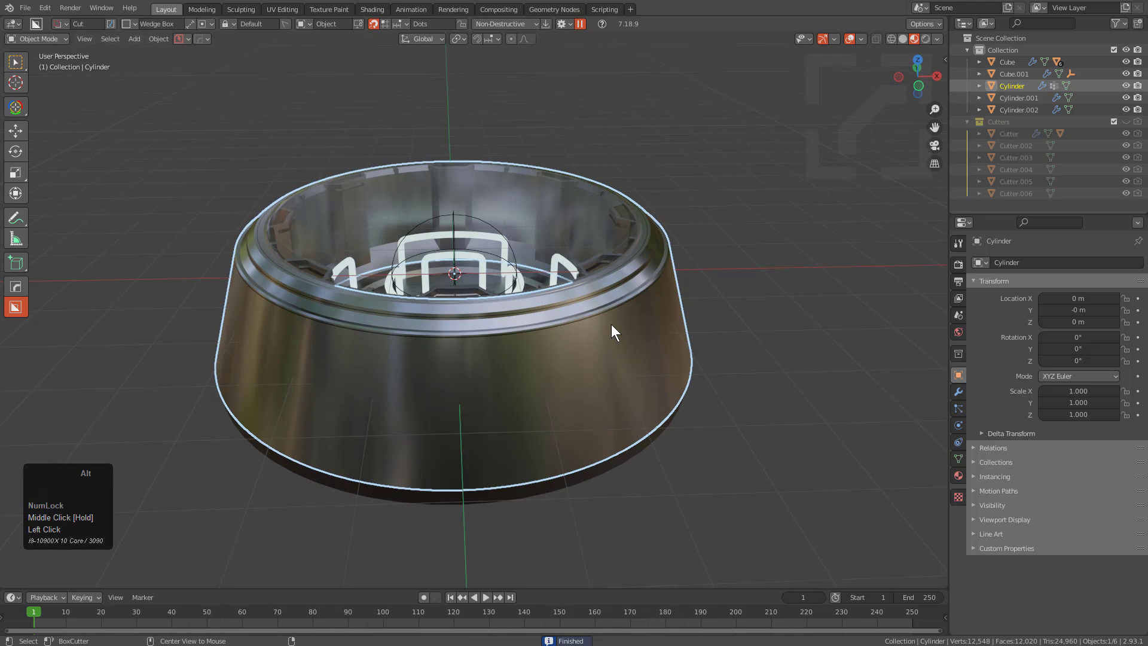
key(alt+m)
click(600, 337)
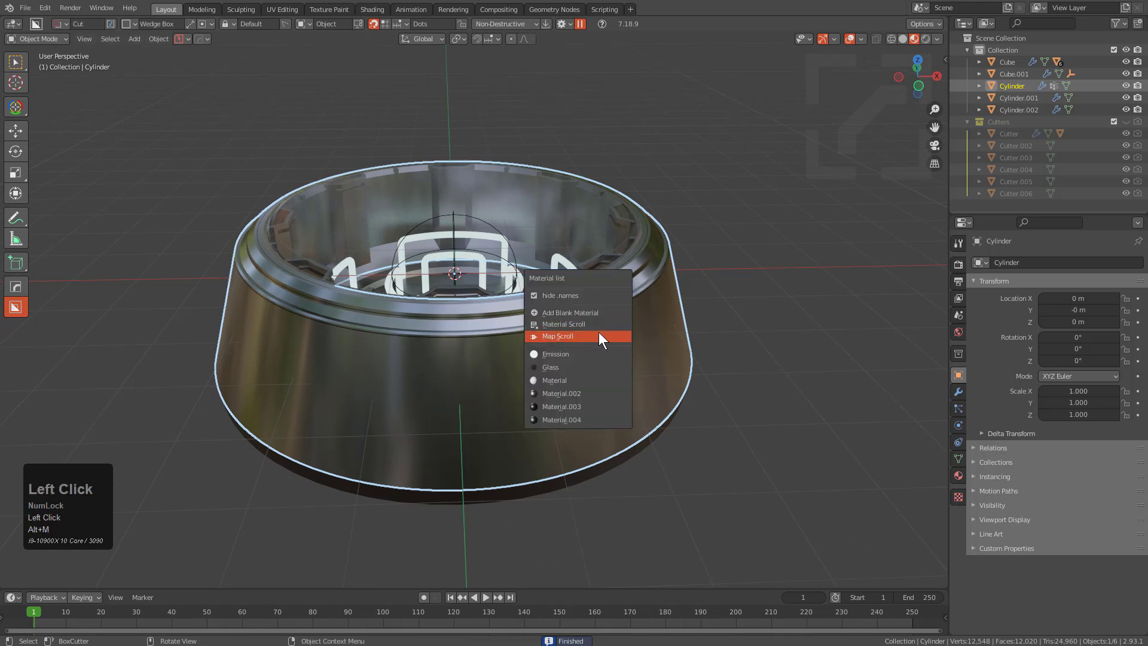
key(e)
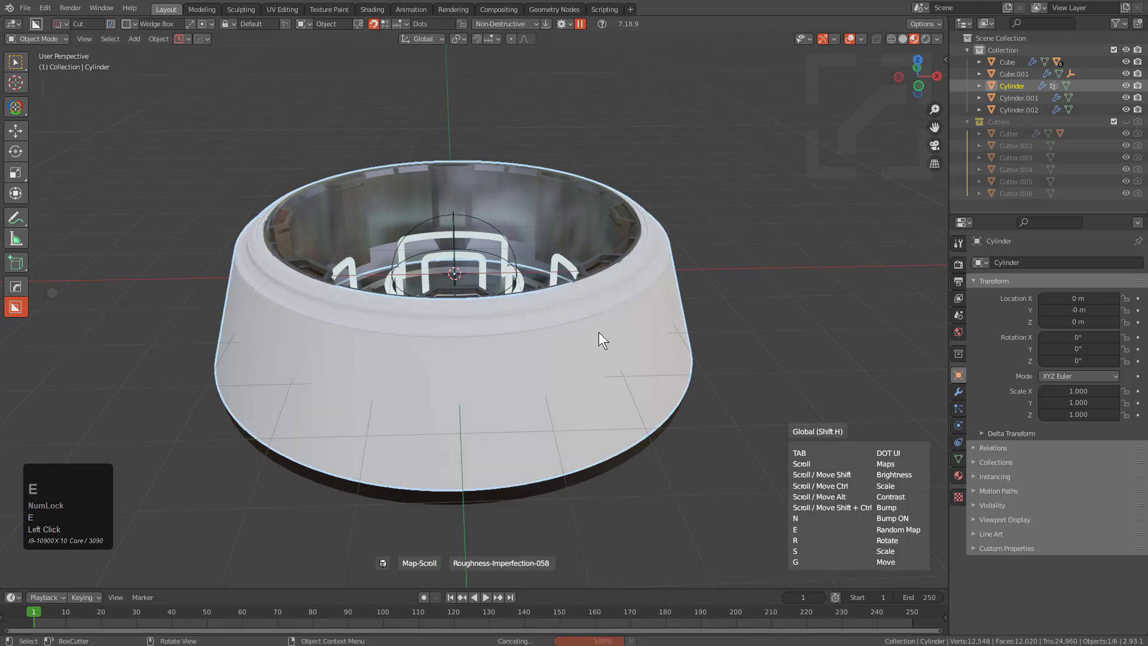
scroll(598, 332, down, 1)
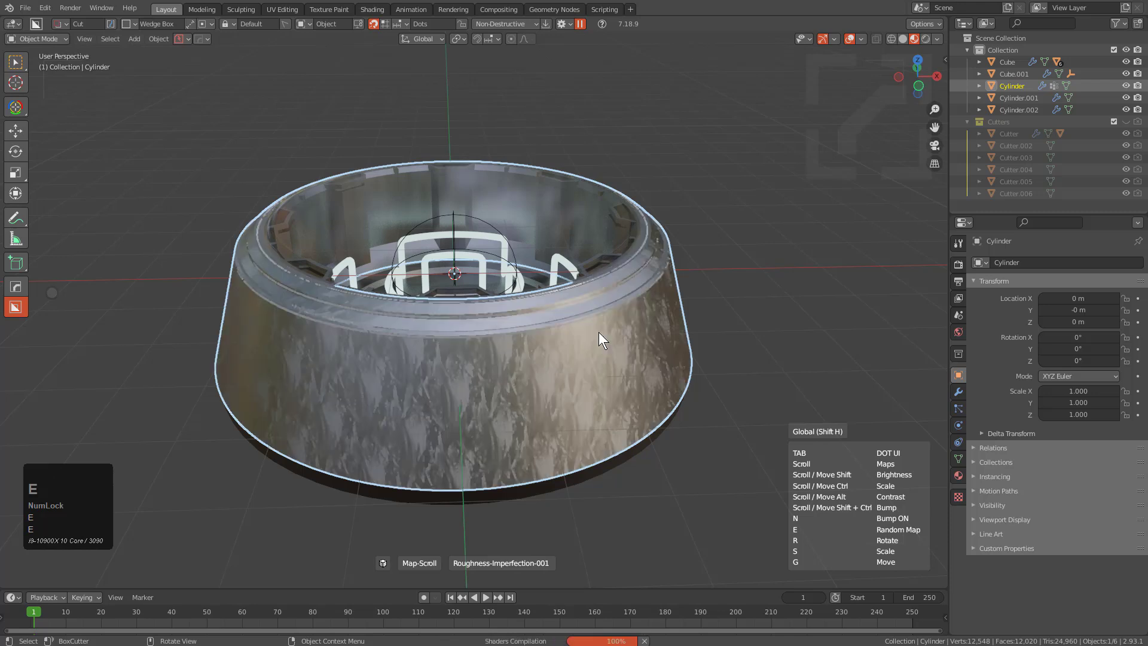
scroll(598, 332, down, 1)
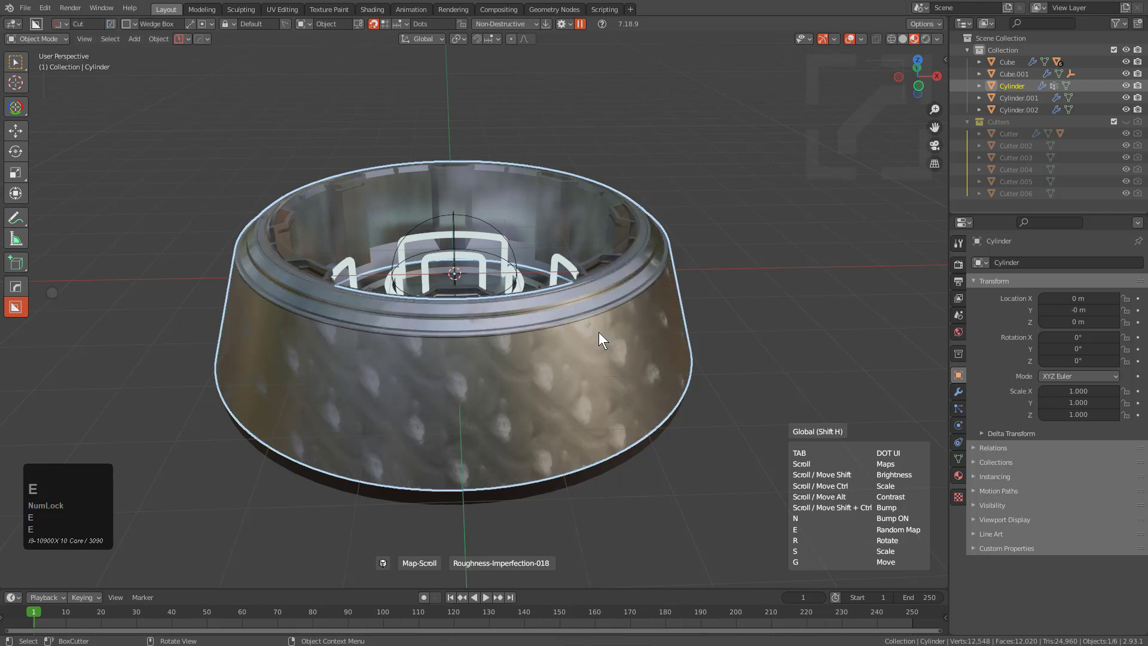
key(e)
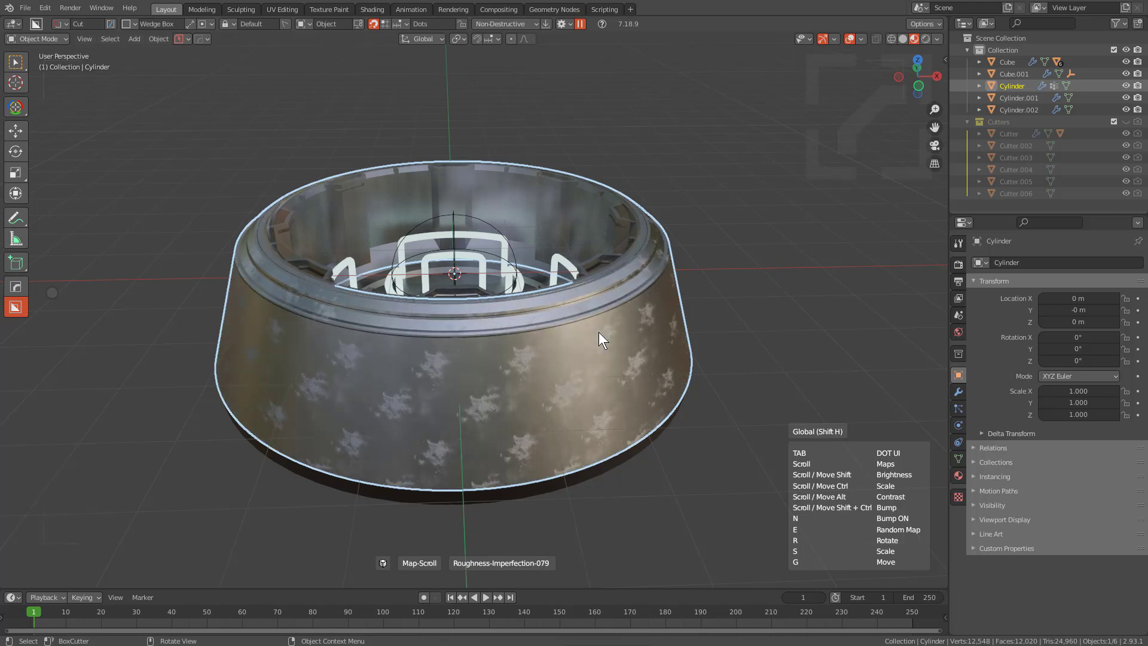
key(e)
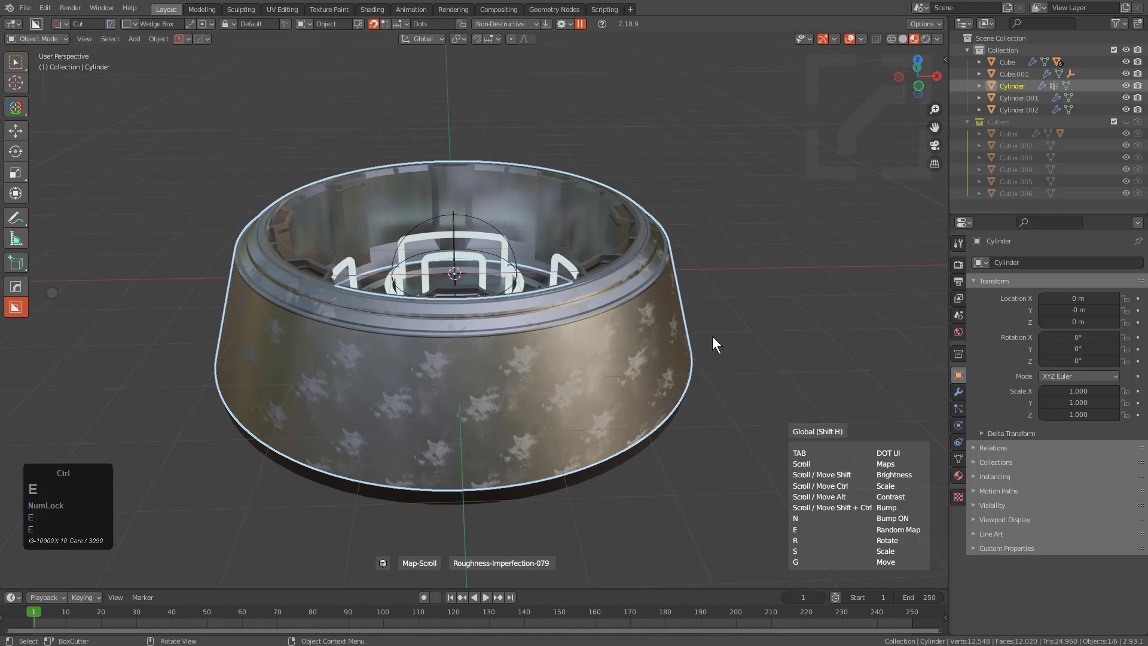
key(e)
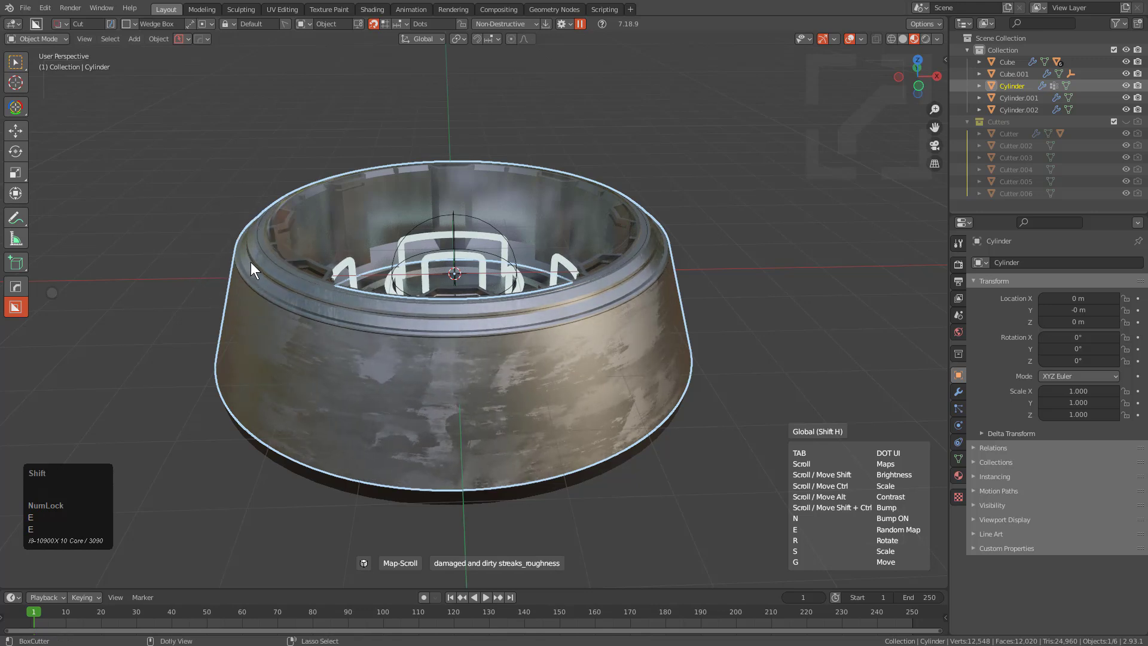
Step: Try bump on the ring's map, turn bump off, and apply the random map Roughness-Imperfection-061 instead
key(ctrl+shift)
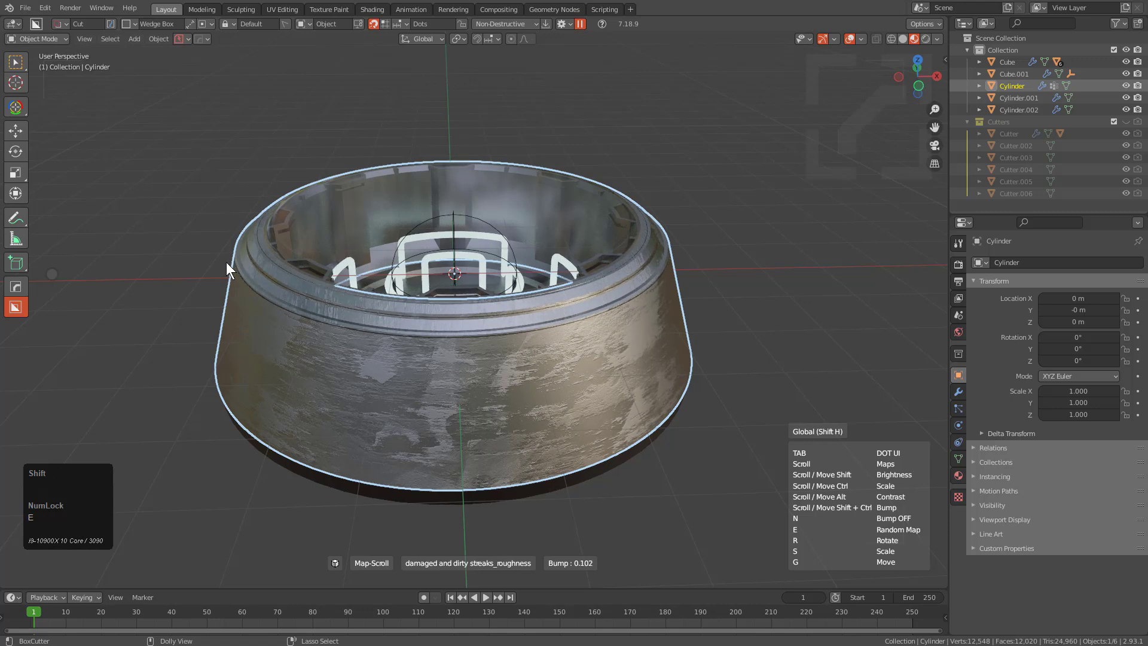
key(n)
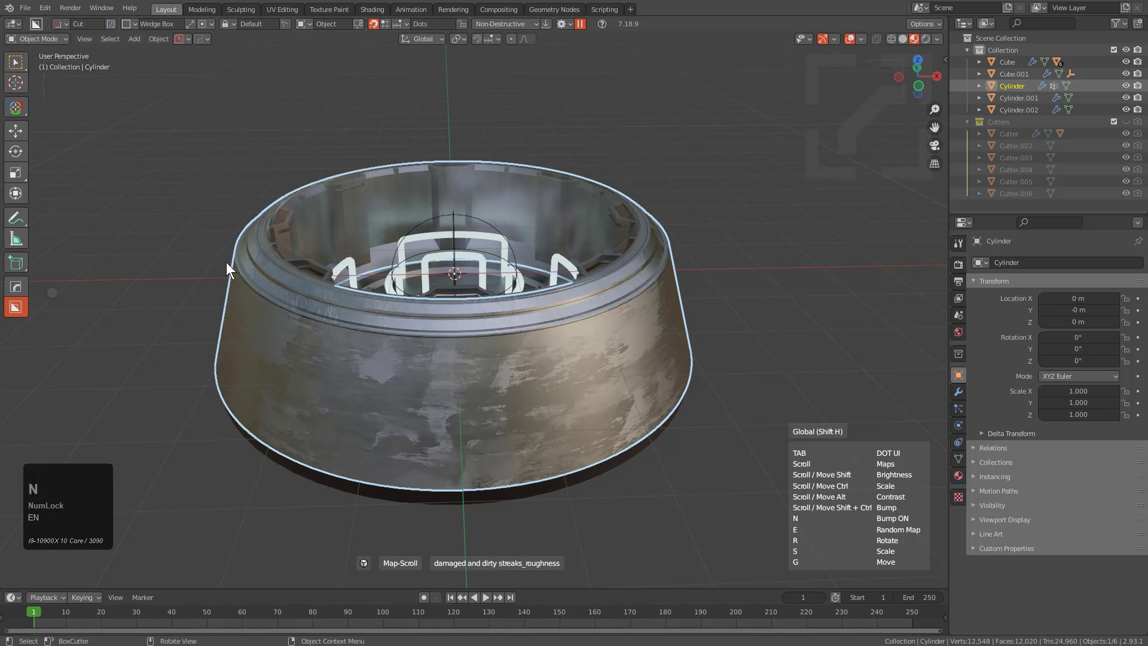
key(e)
key(e)
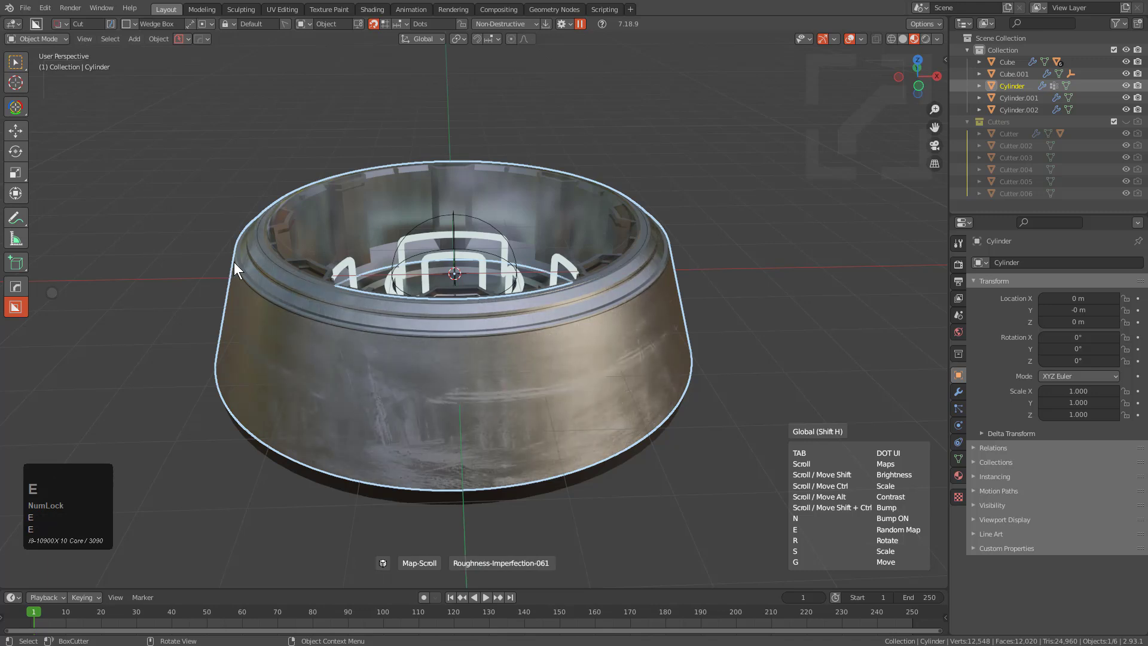
click(234, 262)
middle_click(370, 277)
key(alt+a)
Step: Adjust the viewport to show the environment background, switch to a dark environment with a bluish sheen, and enable bloom
middle_drag(371, 277, 443, 282)
shift+middle_drag(508, 263, 588, 258)
scroll(680, 258, down, 1)
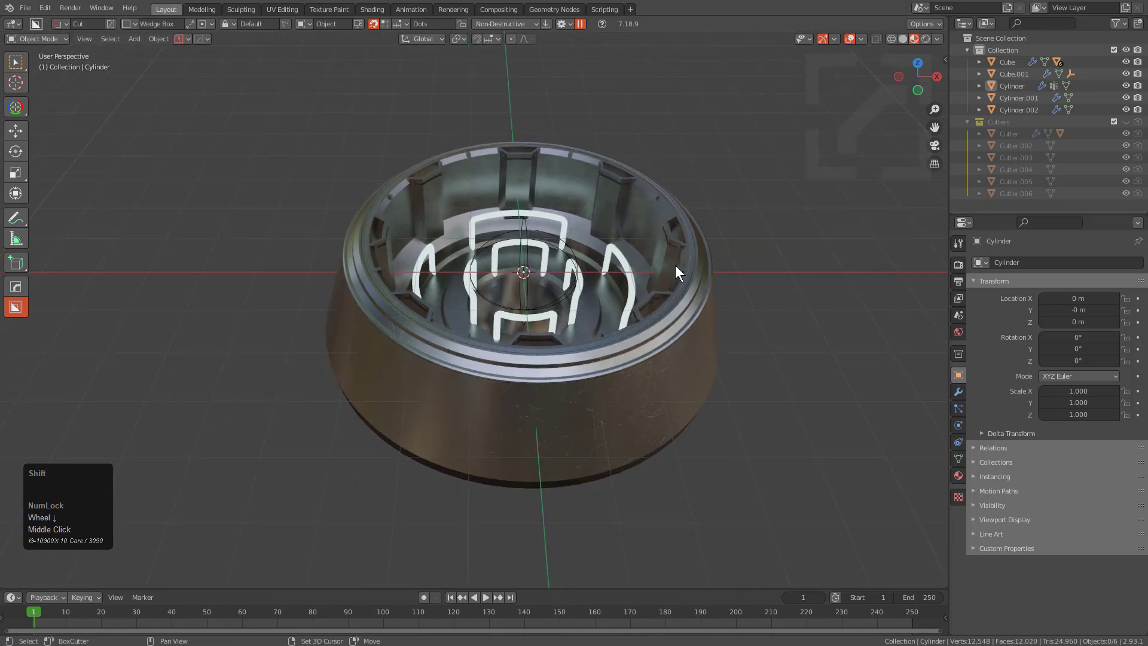
middle_drag(679, 257, 346, 257)
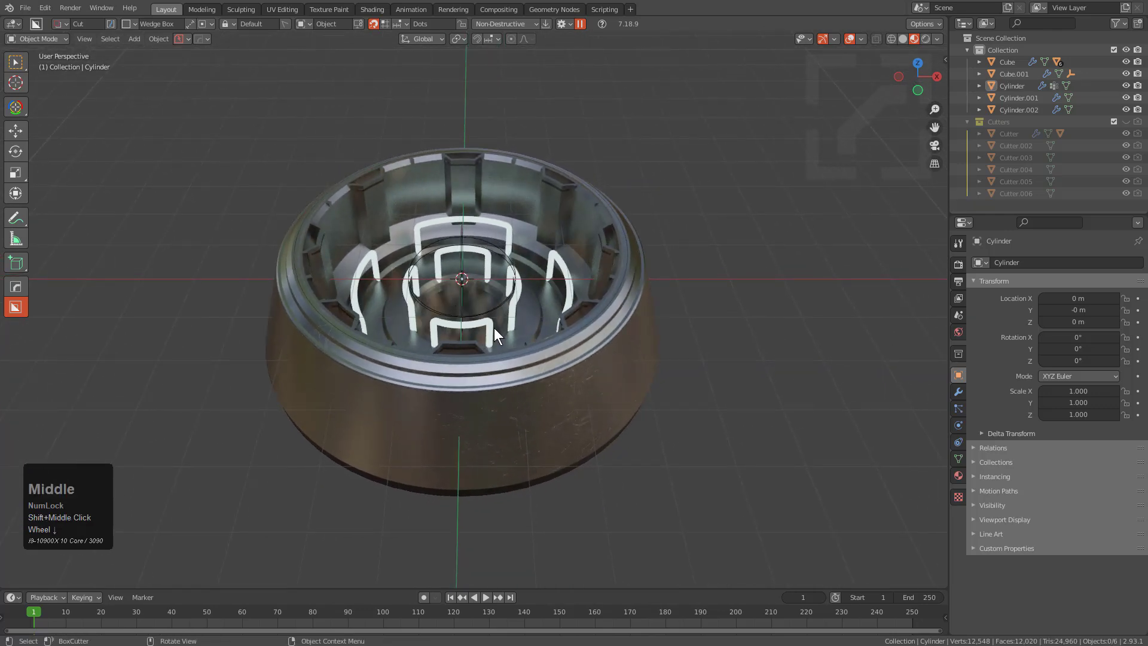
key(alt)
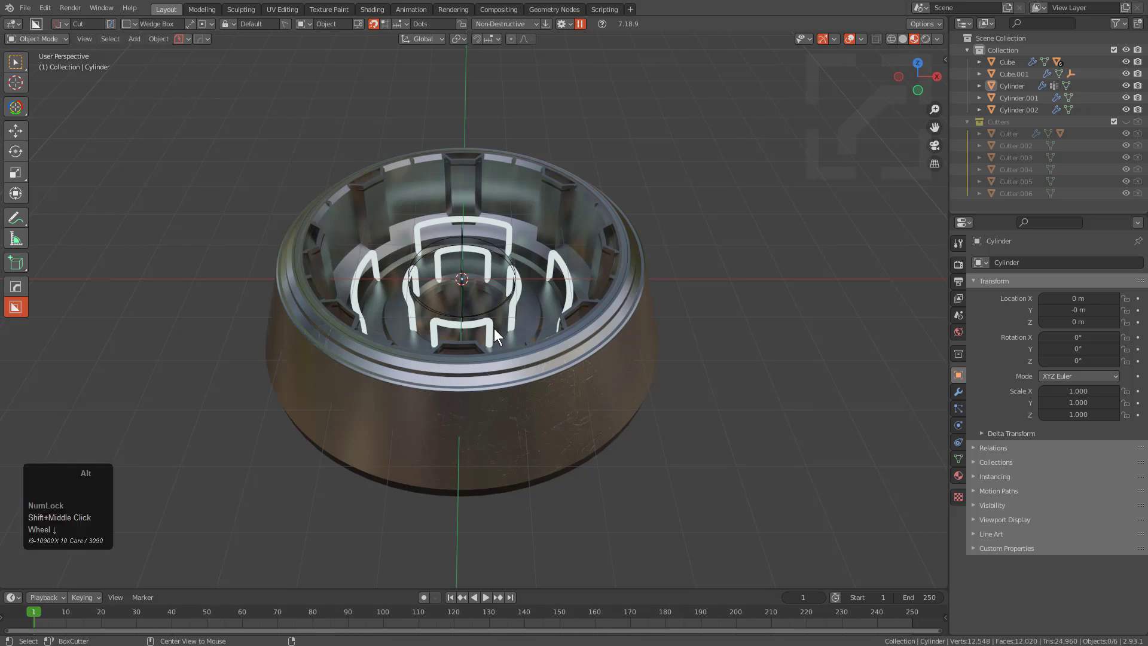
key(alt+v)
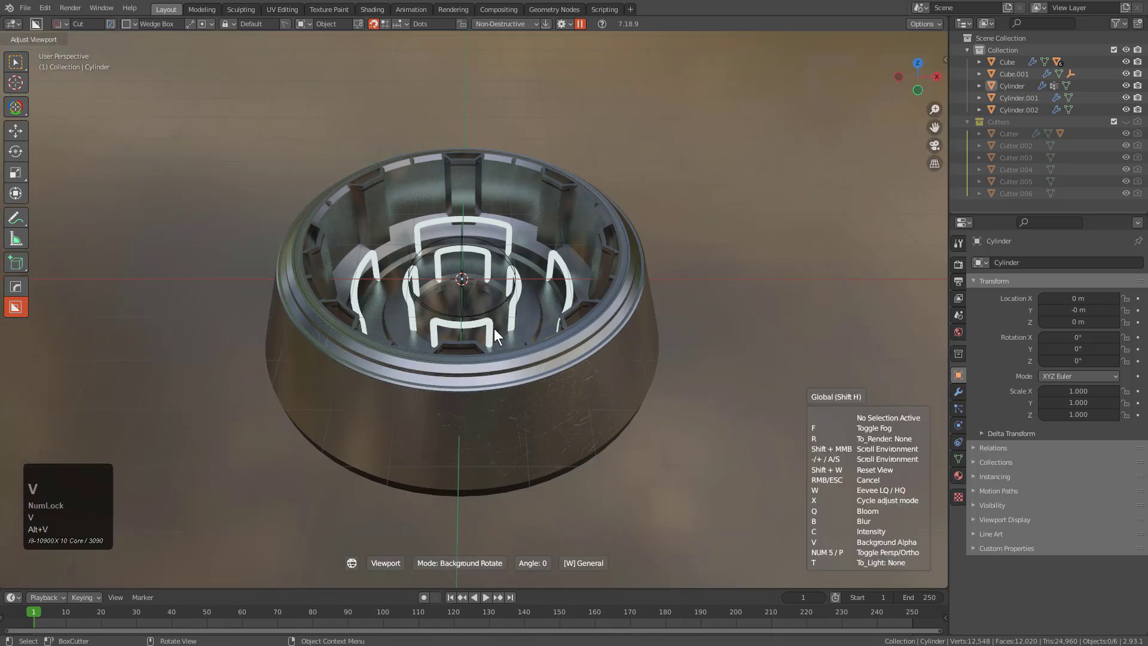
key(s)
key(s)
key(s)
key(s)
key(s)
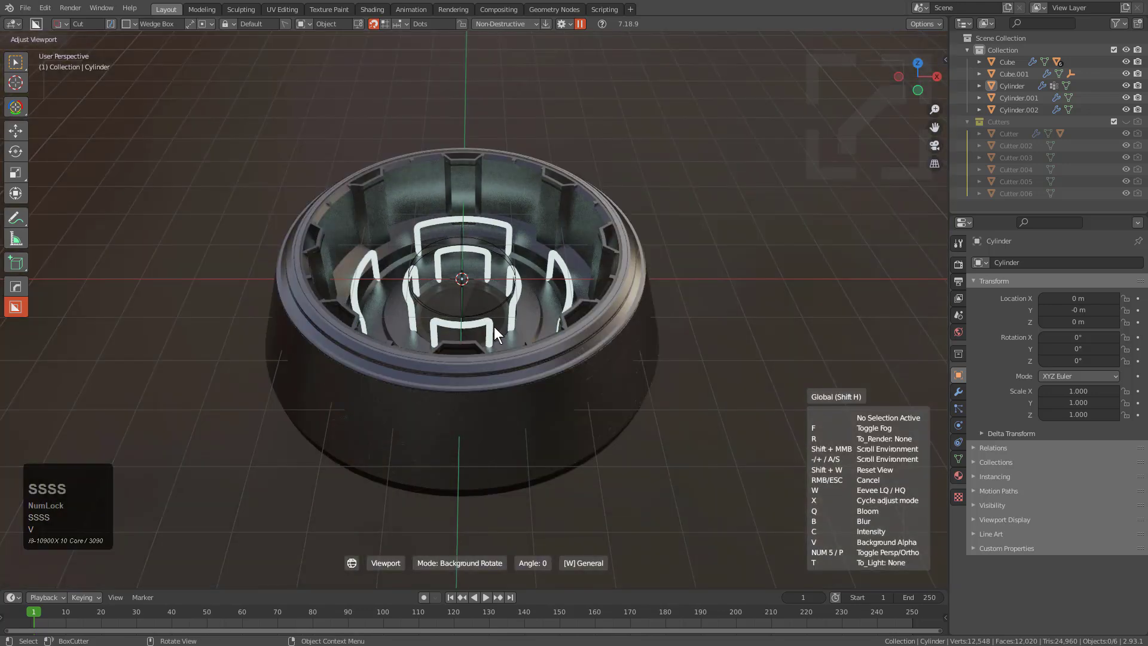
key(a)
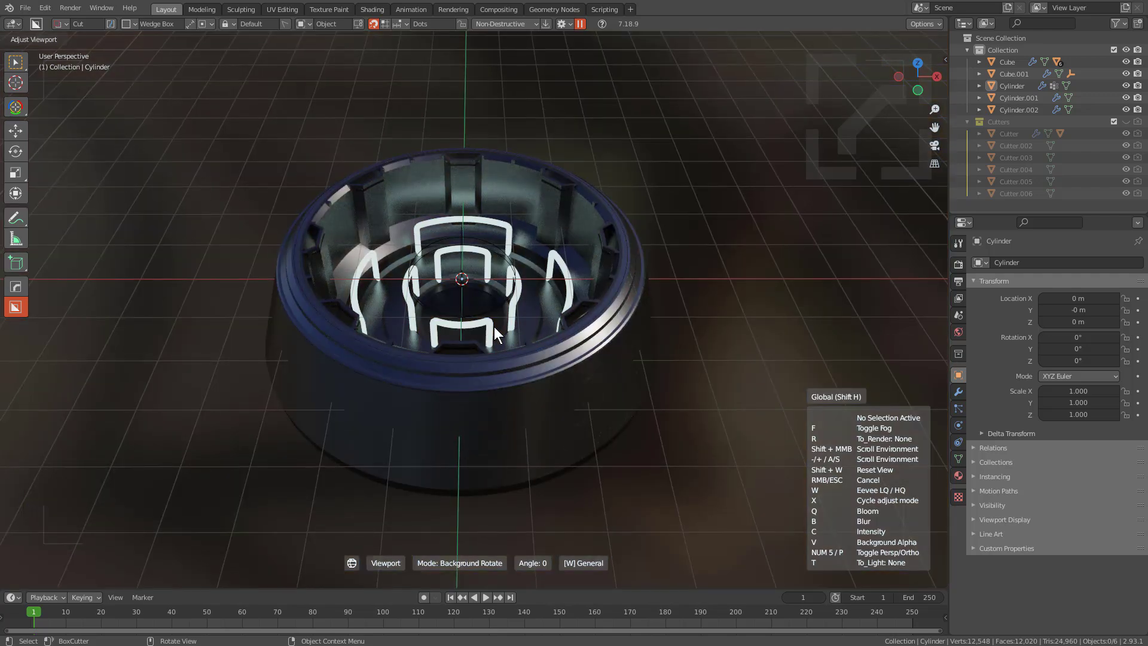
key(q)
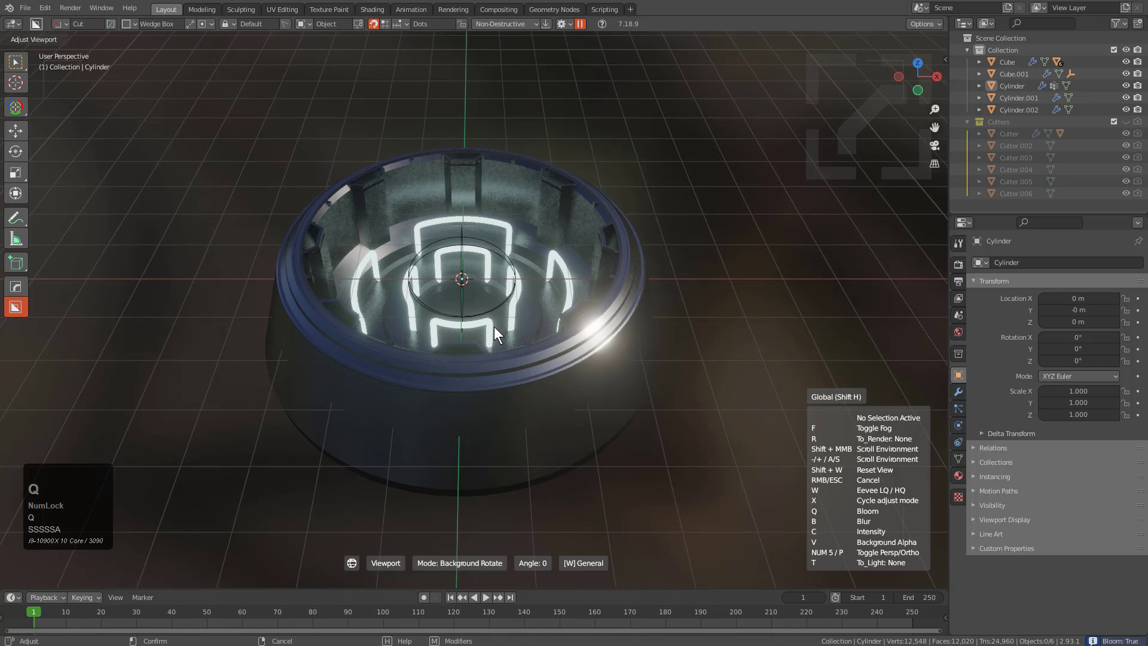
click(496, 325)
Step: Play the animation to preview the part under the new lighting, view it closer, and stop playback
key(shift+space)
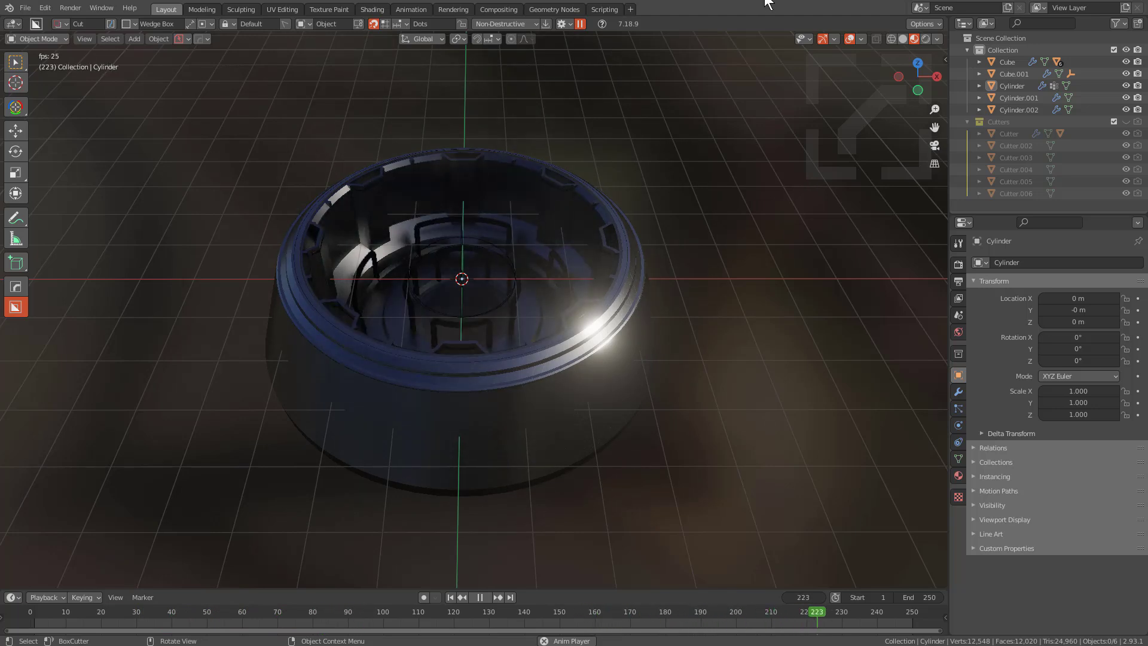
scroll(556, 317, up, 2)
middle_drag(562, 279, 589, 314)
key(Escape)
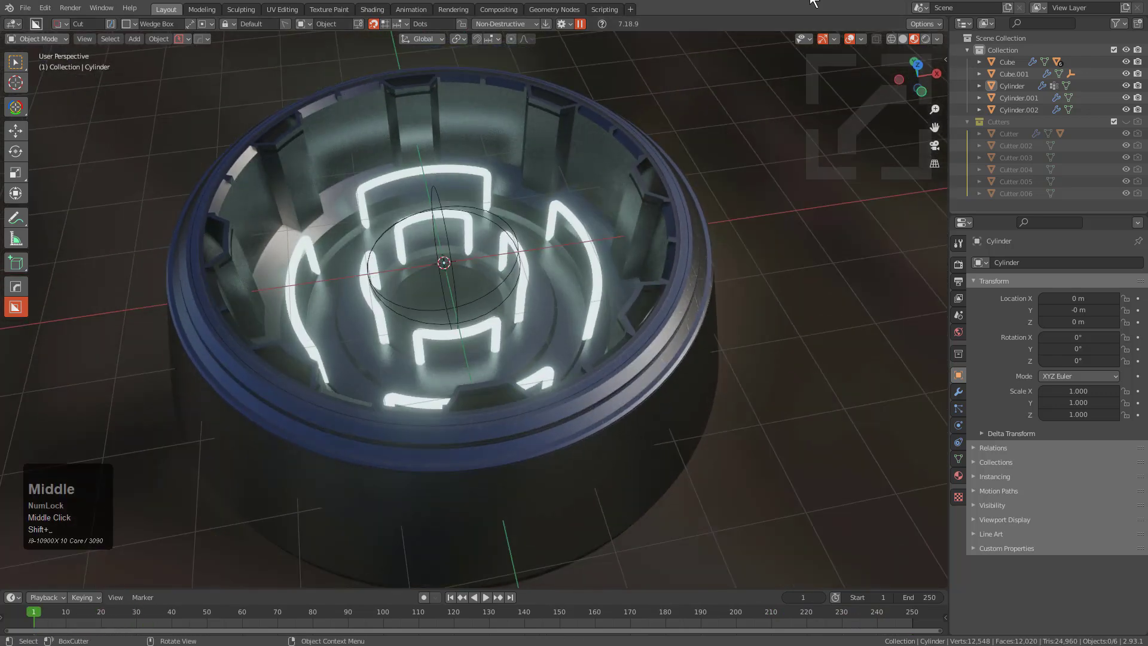
Step: Return to solid shading, select the outer ring and show it in front orthographic view
click(903, 38)
middle_drag(672, 339, 606, 310)
click(502, 417)
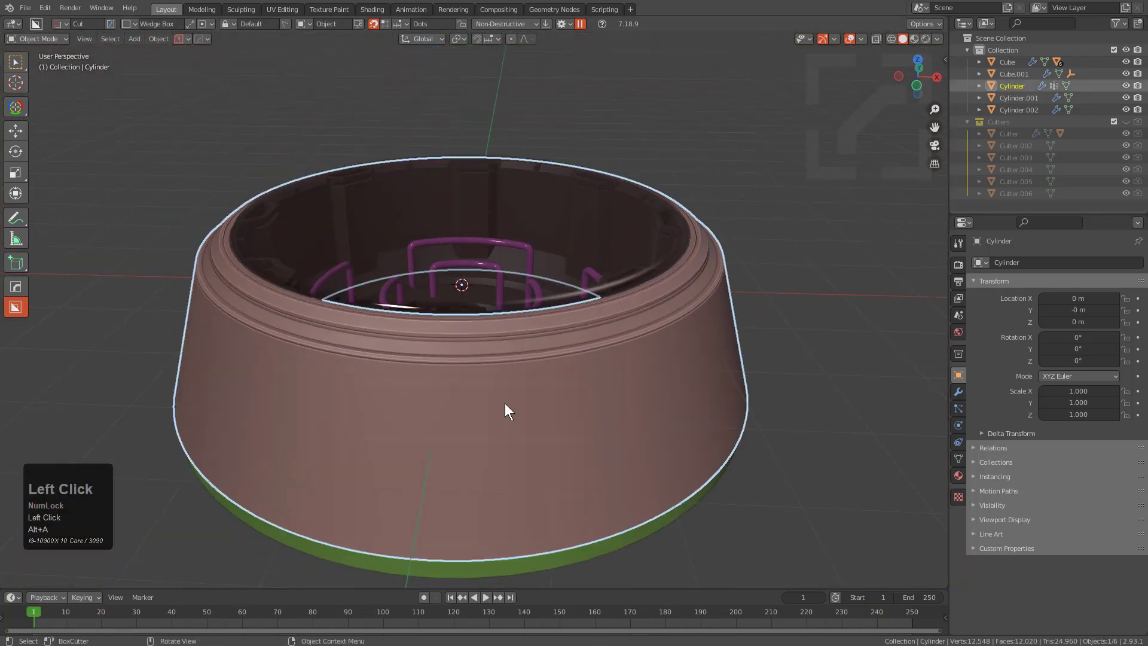
scroll(516, 386, down, 2)
middle_drag(516, 386, 543, 367)
key(KP_Divide)
key(KP_Divide)
scroll(544, 367, up, 2)
key(KP_1)
key(KP_5)
Step: Slice the stepped rim off the top of the outer ring with a BoxCutter box about 8.79 by 1.47
key(d)
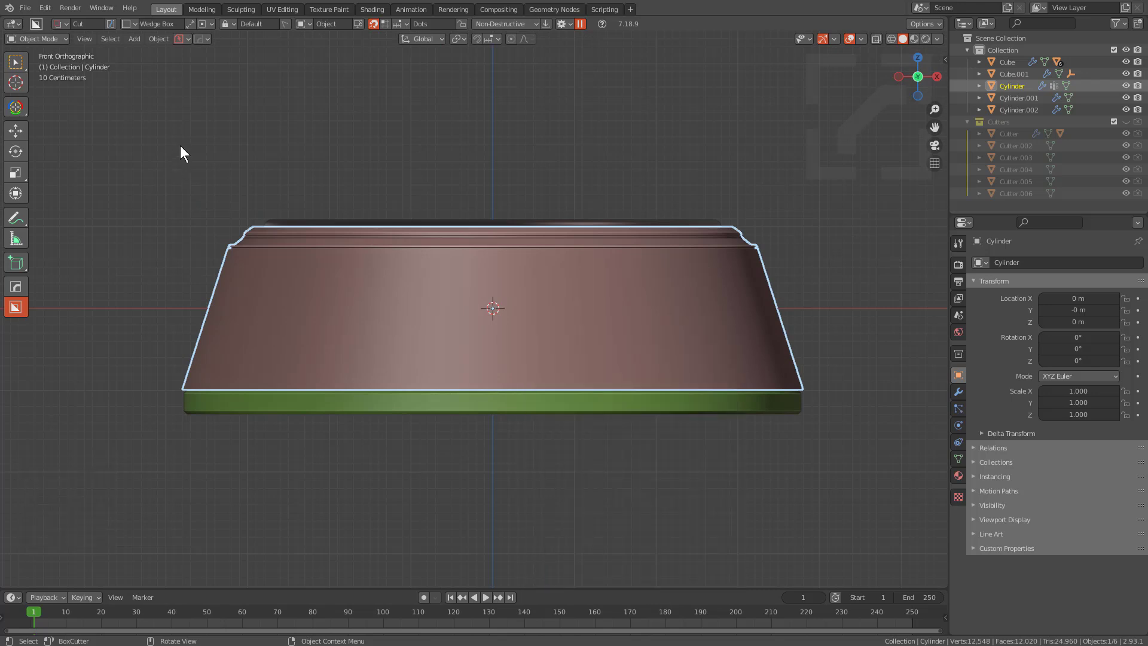
mouse_move(145, 139)
mouse_down()
mouse_move(690, 210)
mouse_move(853, 270)
mouse_move(865, 260)
mouse_up()
key(x)
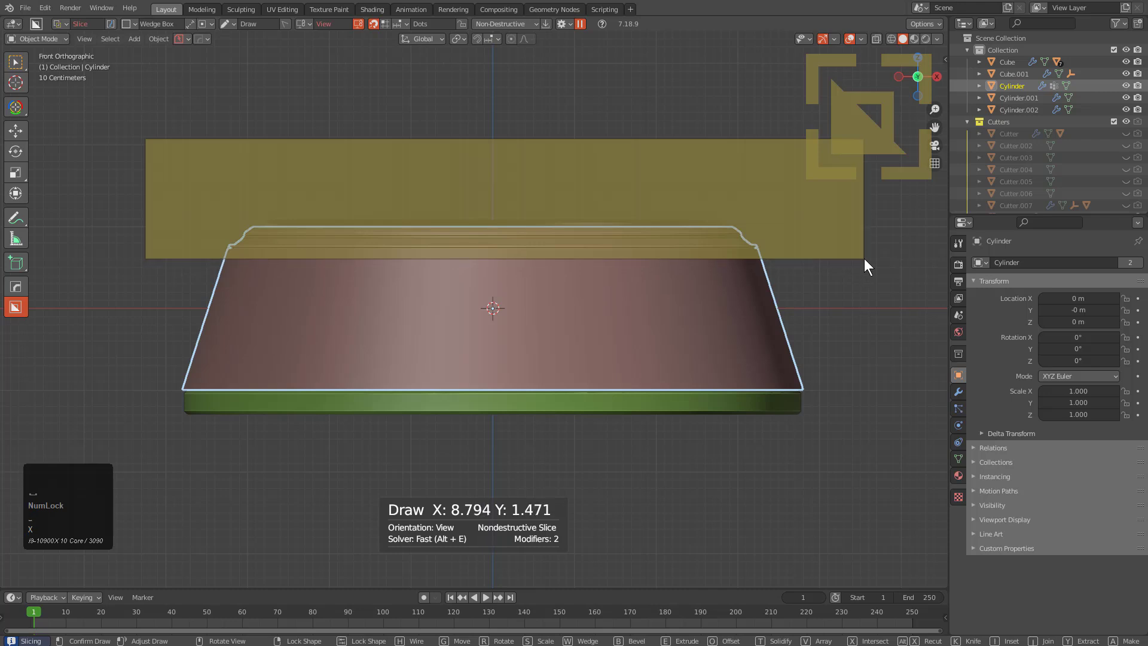
Step: Select the ring's main sloped section and slice a thin strip off its lower edge with a box
key(alt+a)
click(510, 297)
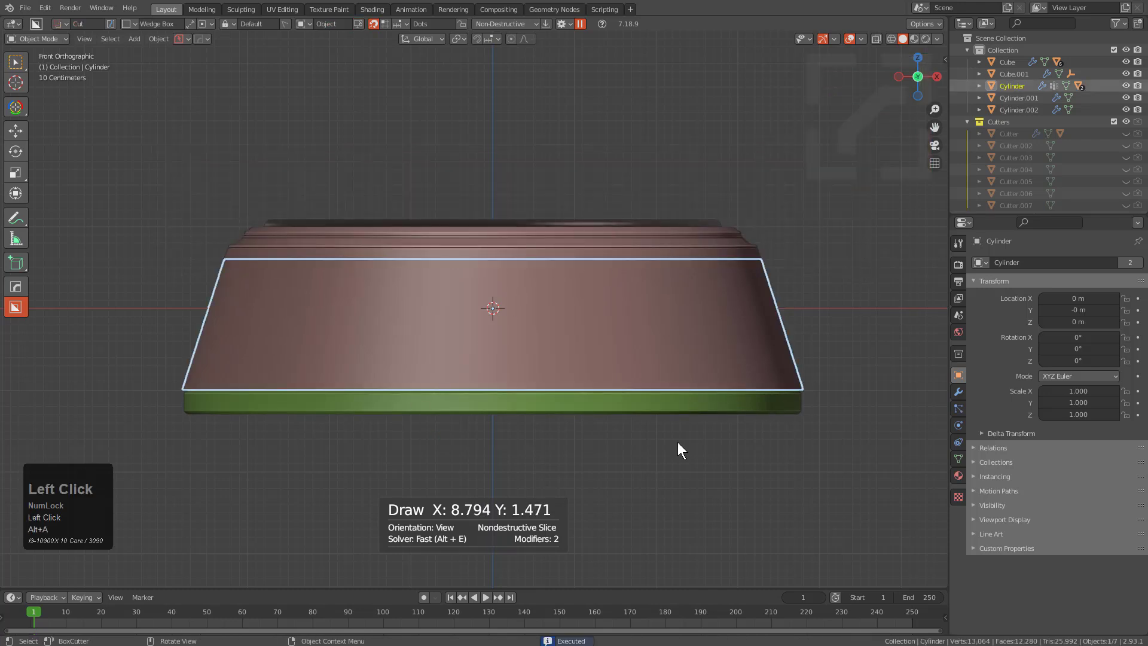
drag(856, 441, 142, 377)
key(x)
Step: Draw an Ngon cutter over the upper part of the sloped section, with a tapered central notch dipping downward
middle_drag(371, 303, 455, 343)
key(d)
click(465, 349)
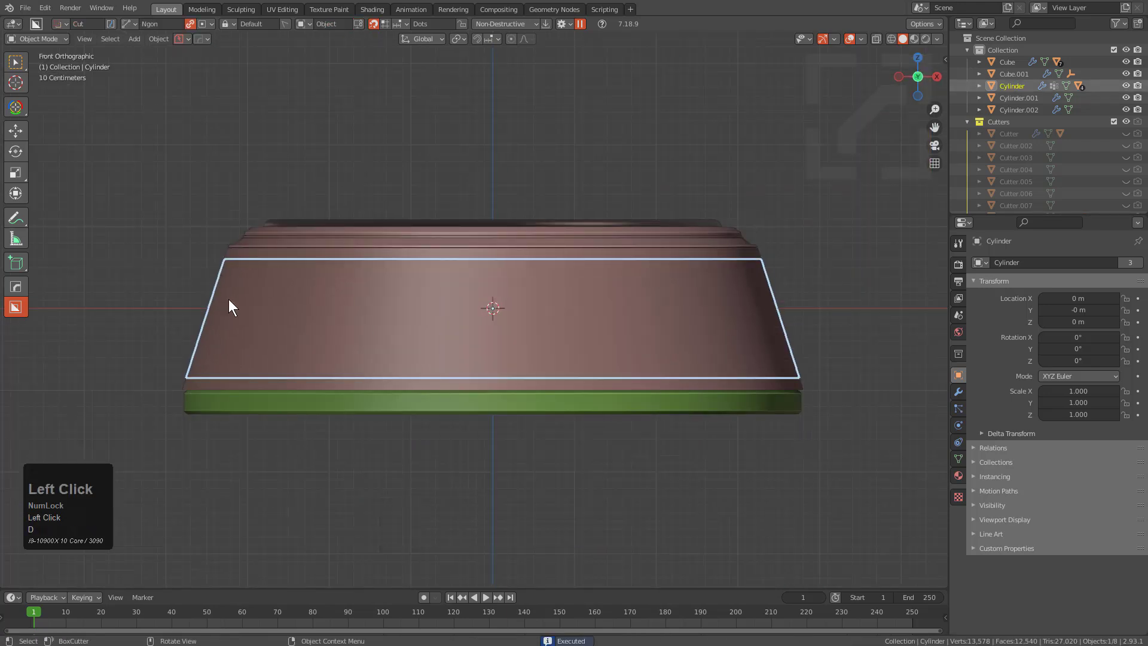
click(212, 286)
click(389, 306)
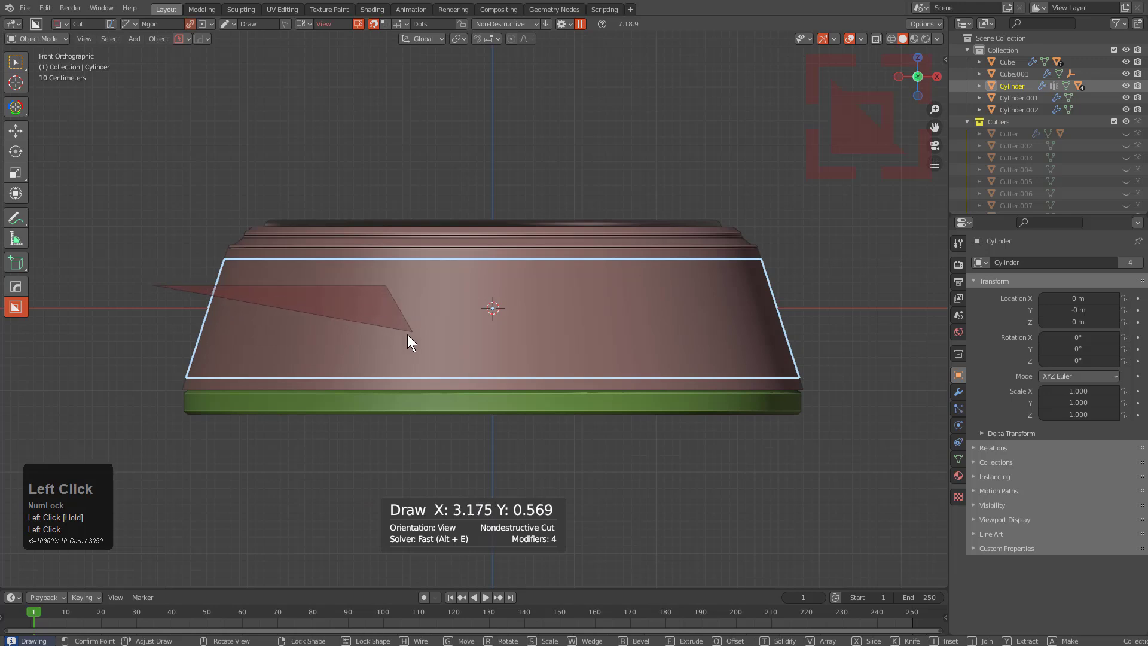
click(411, 332)
click(583, 330)
click(608, 285)
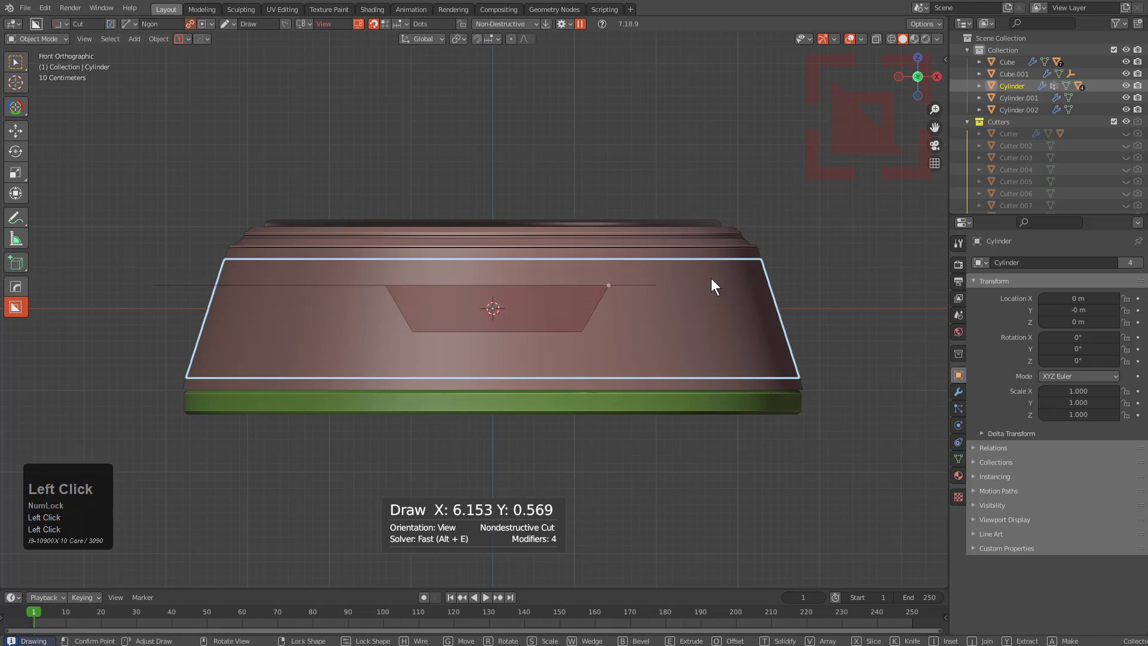
click(817, 284)
click(815, 169)
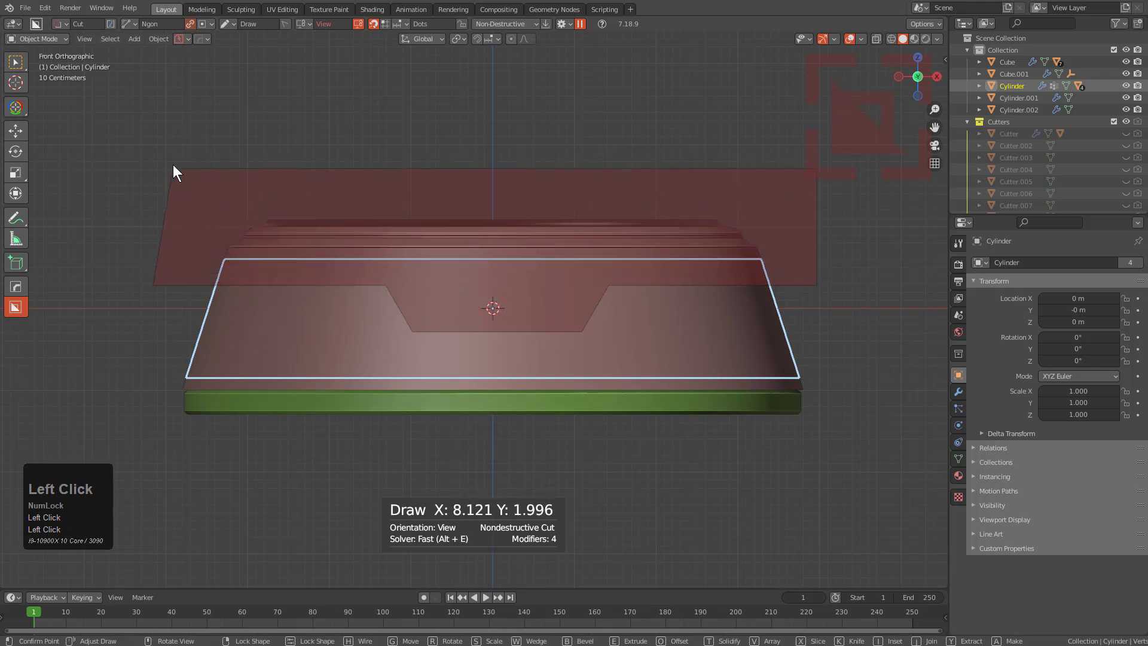
Step: Finish the notched Ngon cutter, round its corners with a multi-segment bevel and slice the sloped section with it
double_click(155, 170)
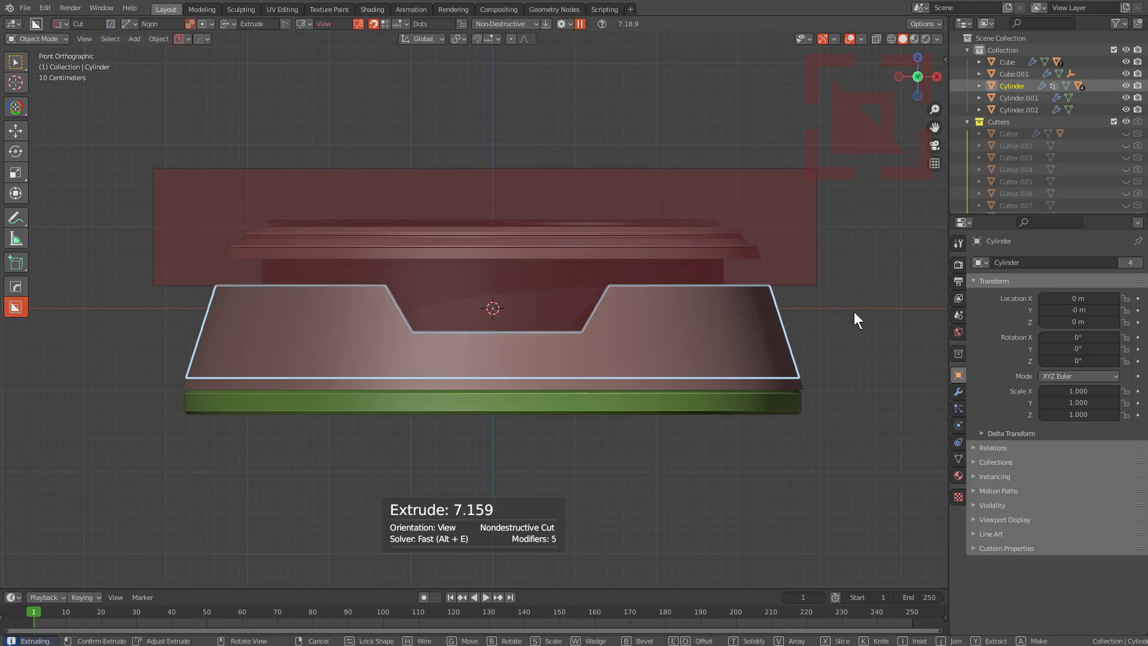
key(b)
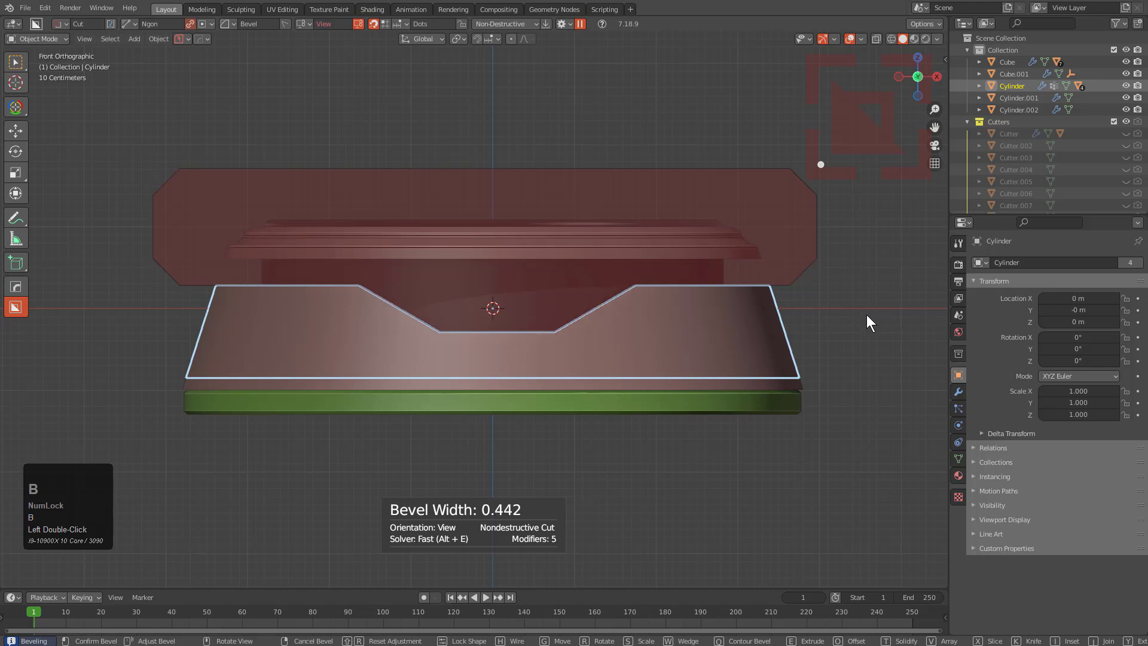
scroll(865, 316, up, 4)
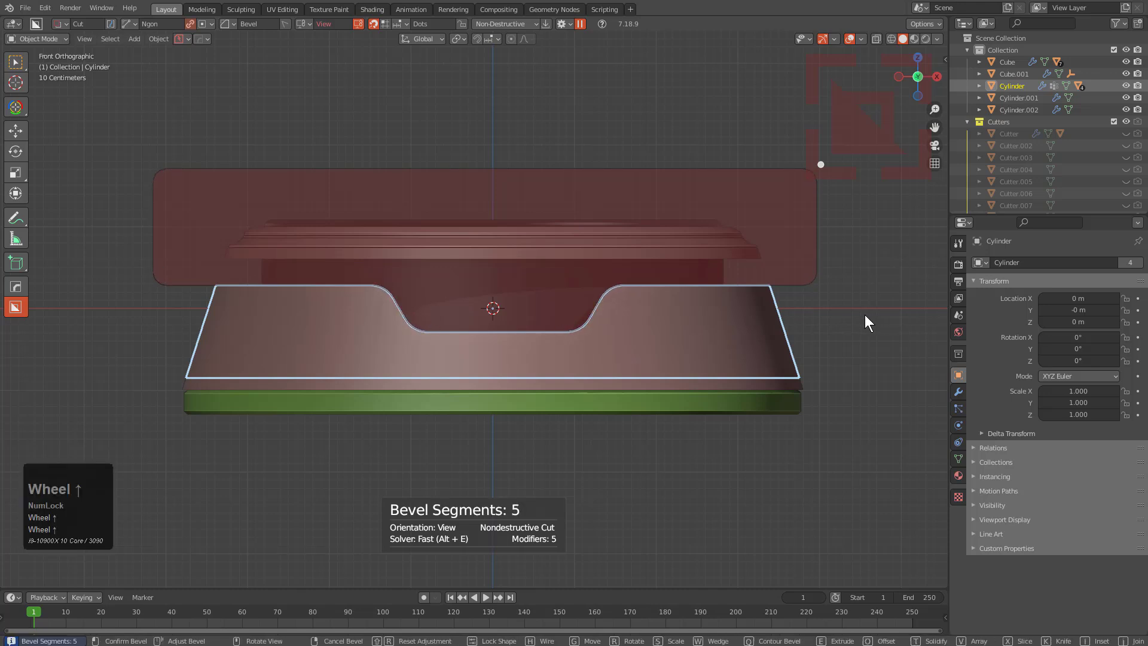
scroll(865, 315, down, 1)
click(865, 315)
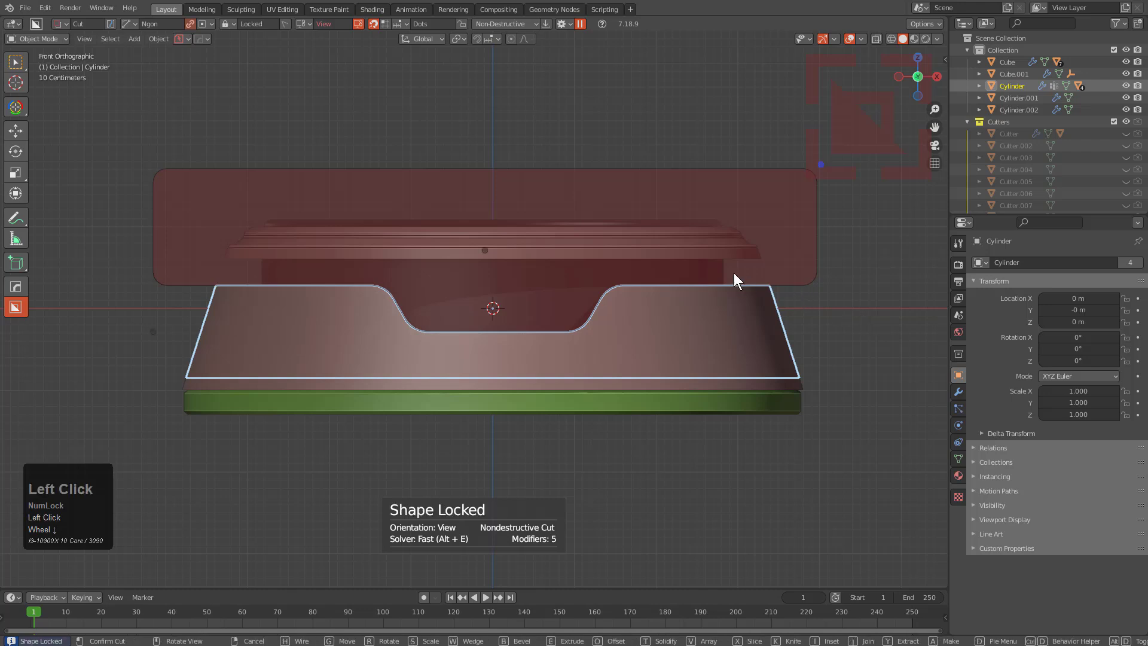
key(x)
click(626, 276)
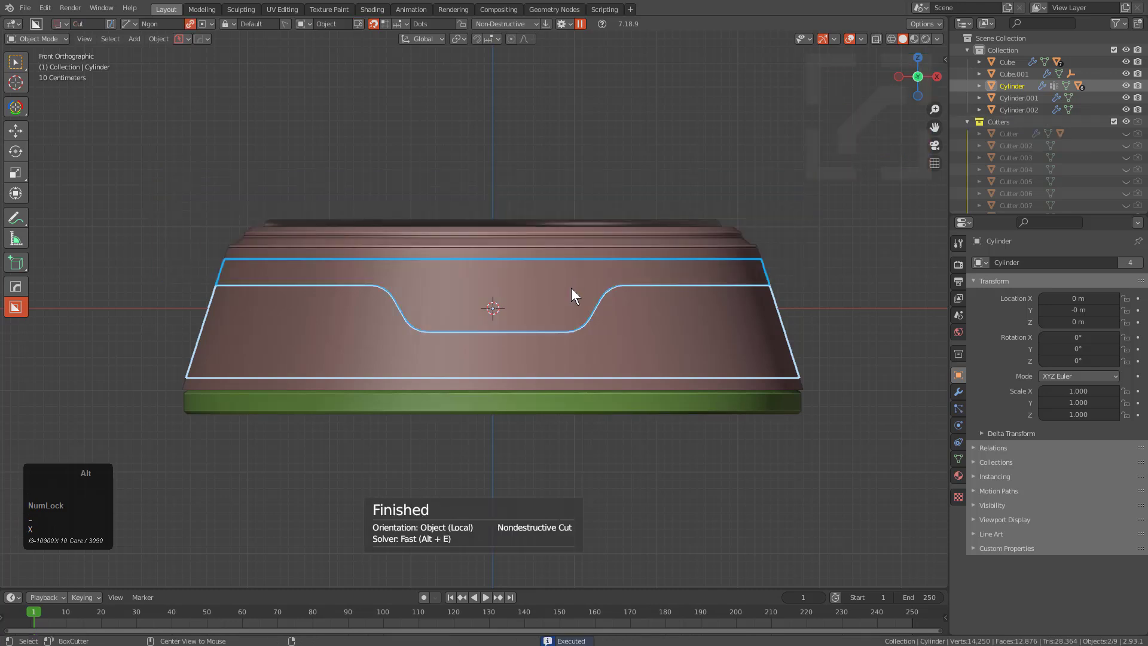
Step: Select only the upper notched slice and isolate it in local view
key(a)
click(461, 314)
scroll(506, 306, up, 3)
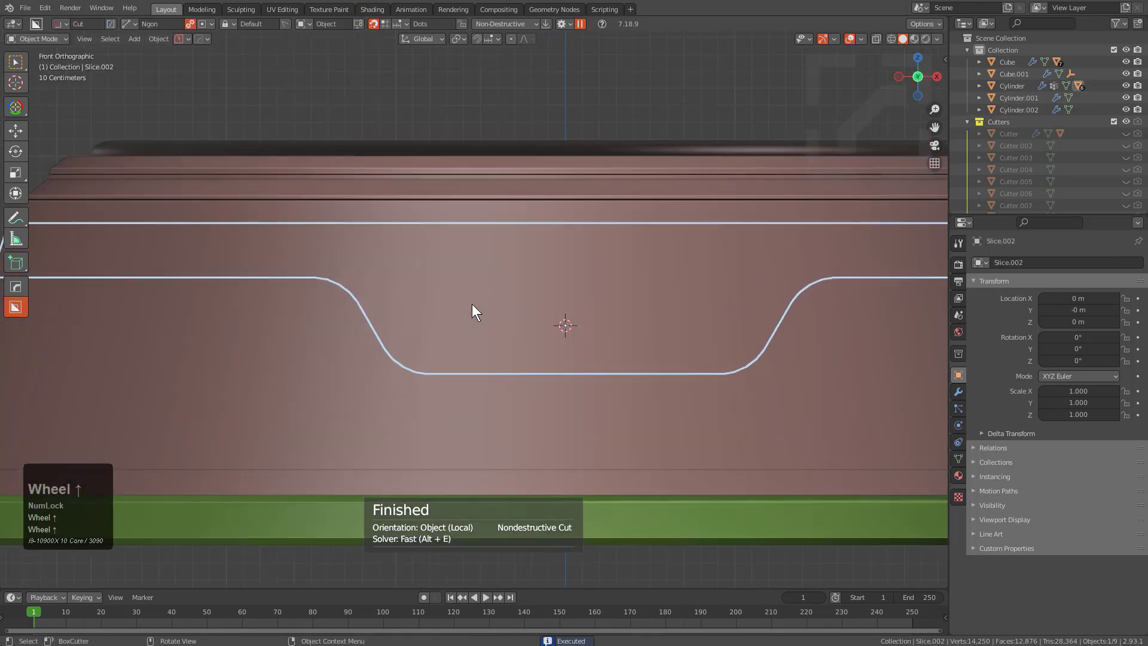
scroll(493, 301, down, 1)
key(KP_Divide)
middle_drag(494, 303, 529, 280)
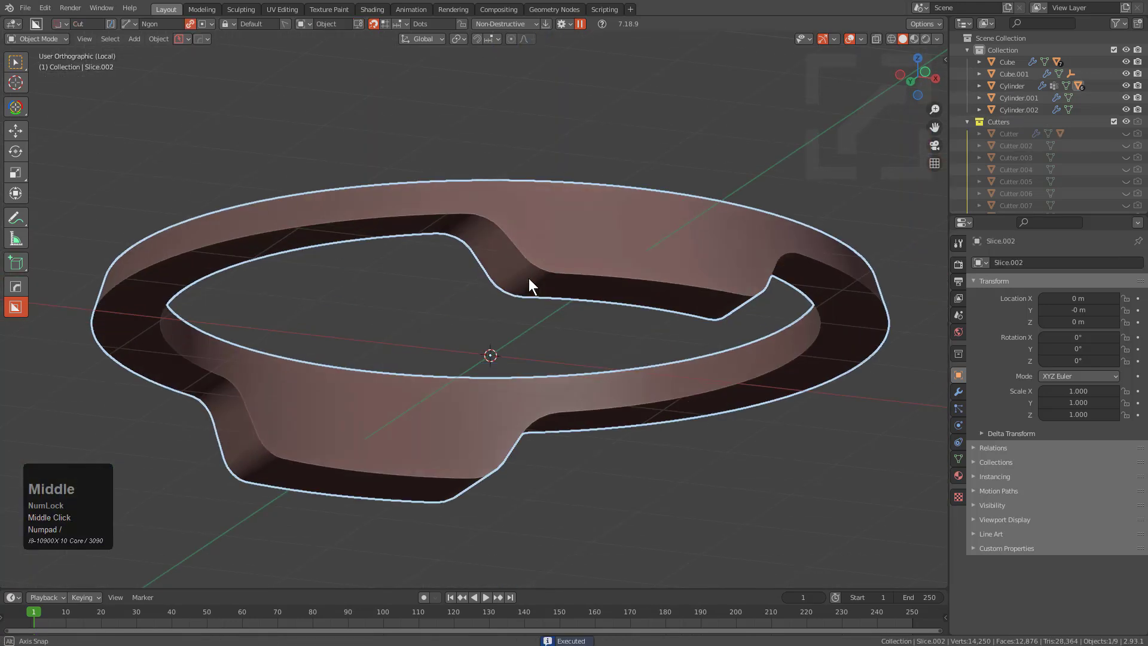
scroll(541, 223, up, 2)
middle_drag(540, 223, 502, 302)
scroll(578, 286, up, 2)
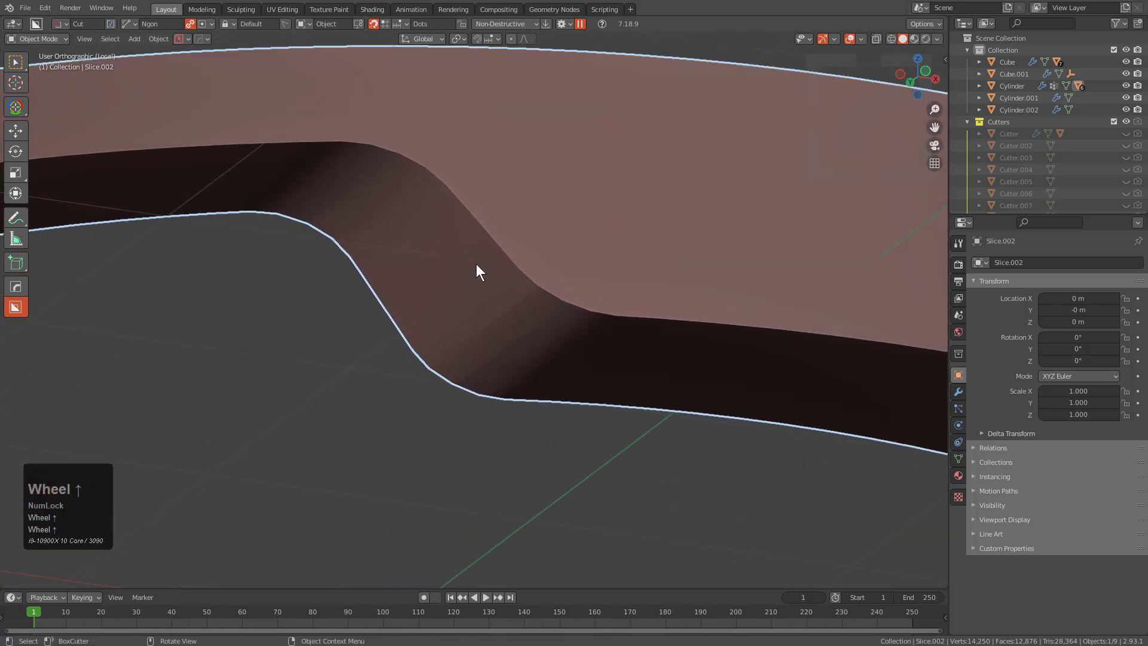
Step: Display the slice's wireframe over its shading and apply all its modifiers with Smart Apply
key(v)
click(396, 298)
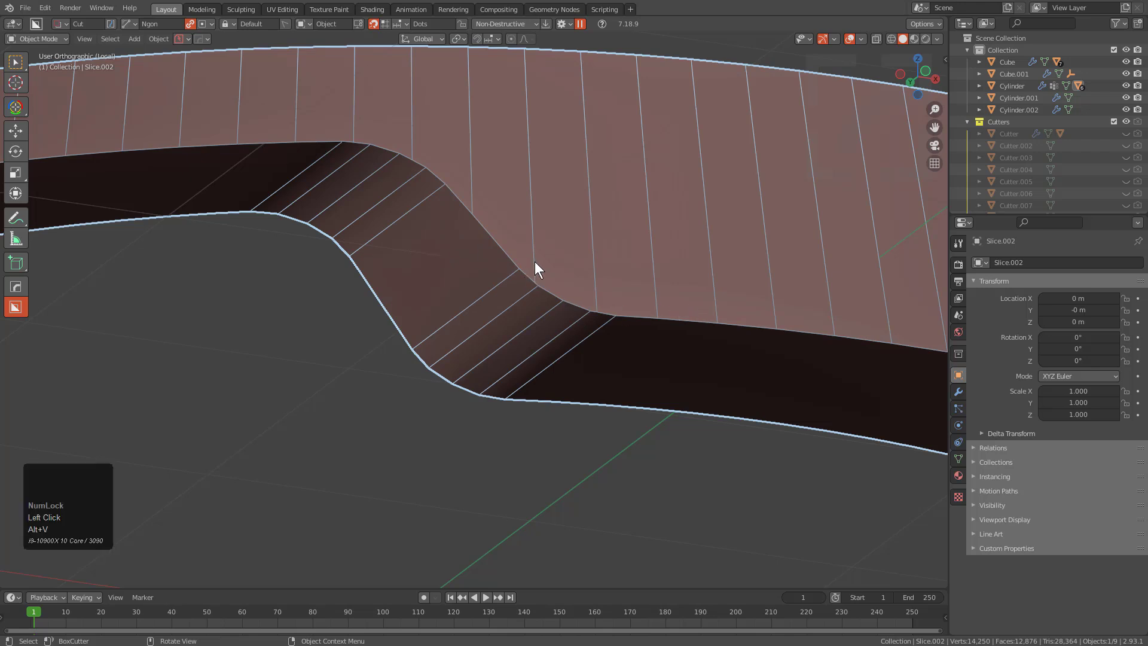
scroll(538, 260, down, 3)
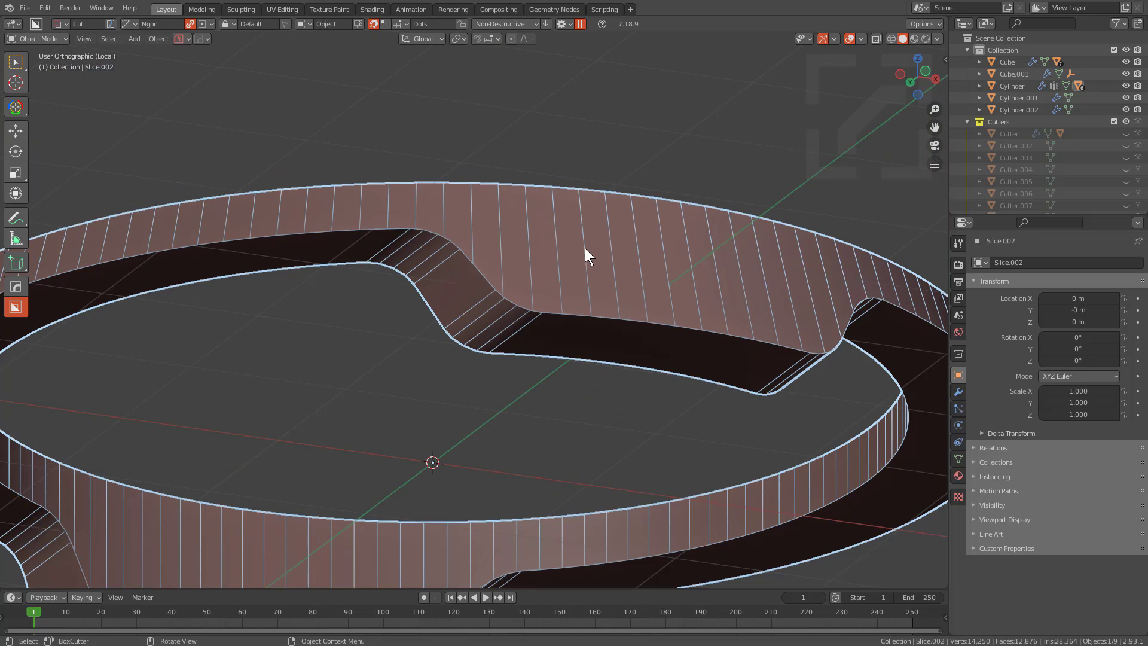
middle_drag(585, 249, 650, 329)
scroll(565, 238, up, 4)
key(q)
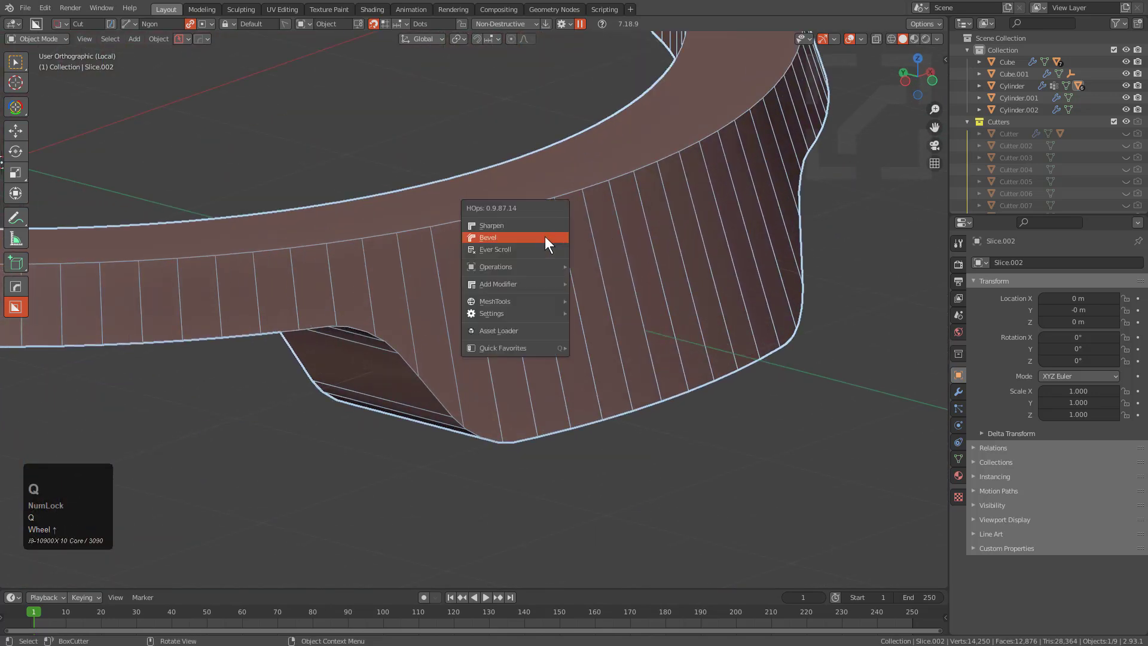
mouse_move(501, 267)
click(605, 385)
Step: Select the full outer edge loop around the slice's top face in edge mode
key(2)
click(506, 220)
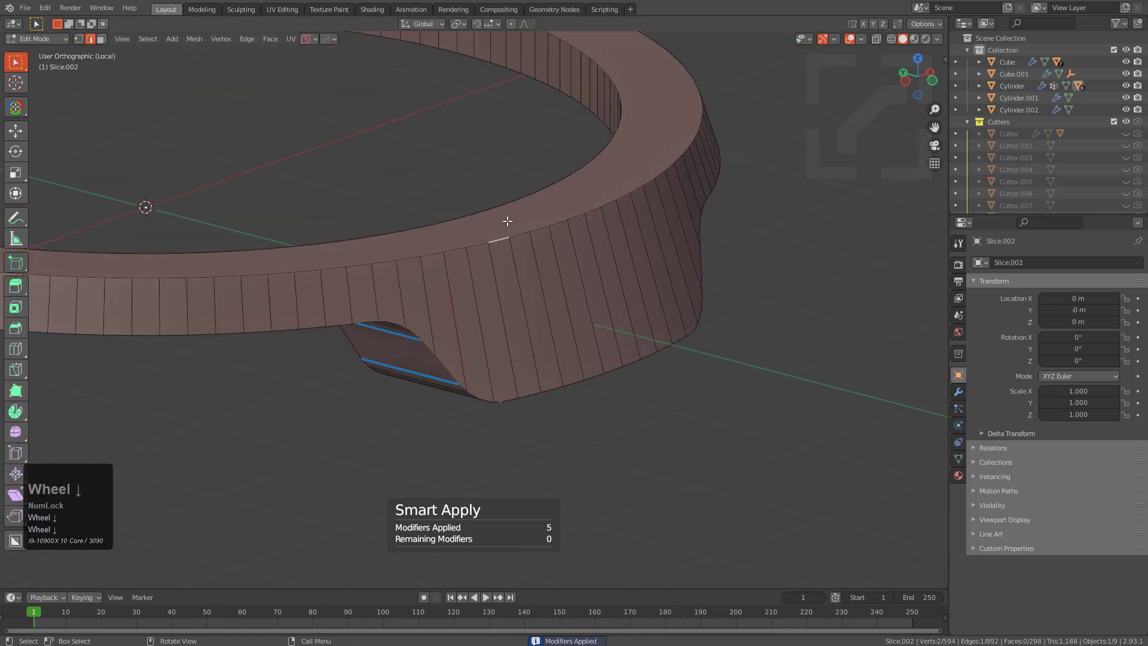
scroll(505, 220, down, 5)
ctrl+click(166, 242)
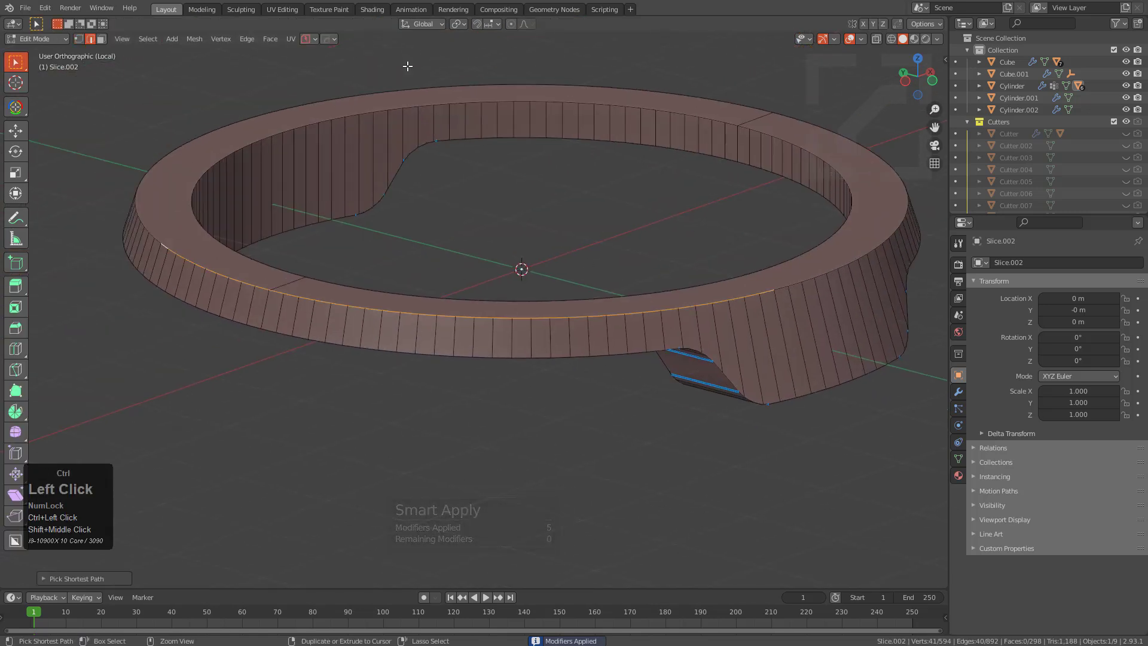
ctrl+click(867, 149)
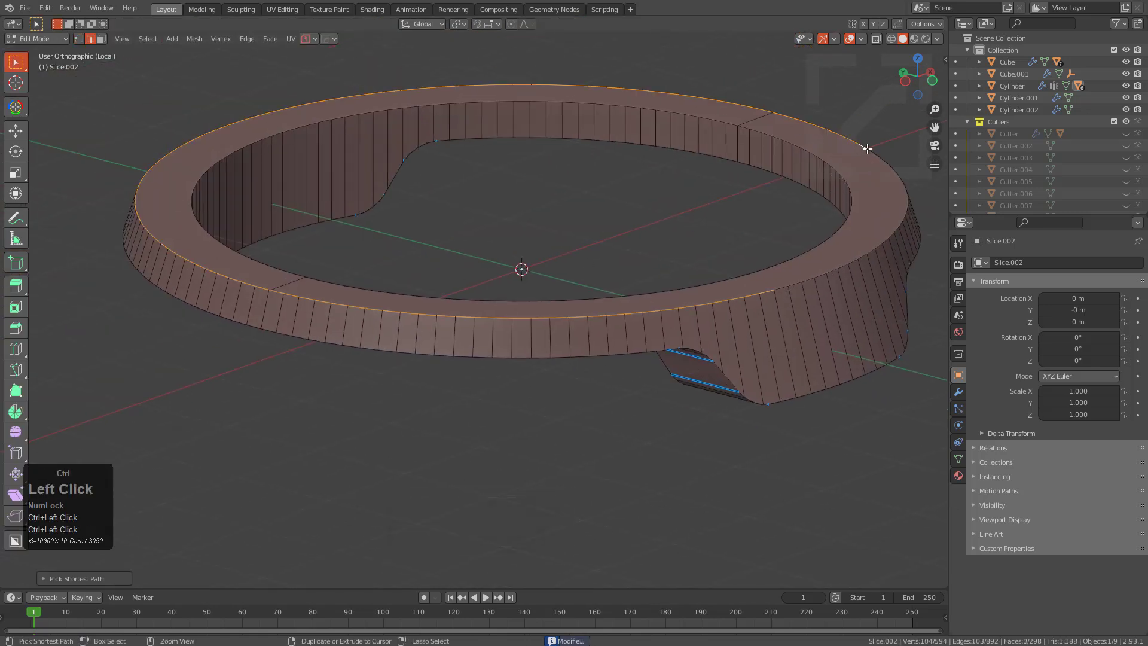
ctrl+click(781, 289)
Step: Apply a Boundary Bevel with the Edit Multi tool to the selected top edge loop, offset about 0.121
shift+scroll(624, 277, down, 3)
scroll(364, 217, up, 4)
shift+scroll(364, 217, up, 2)
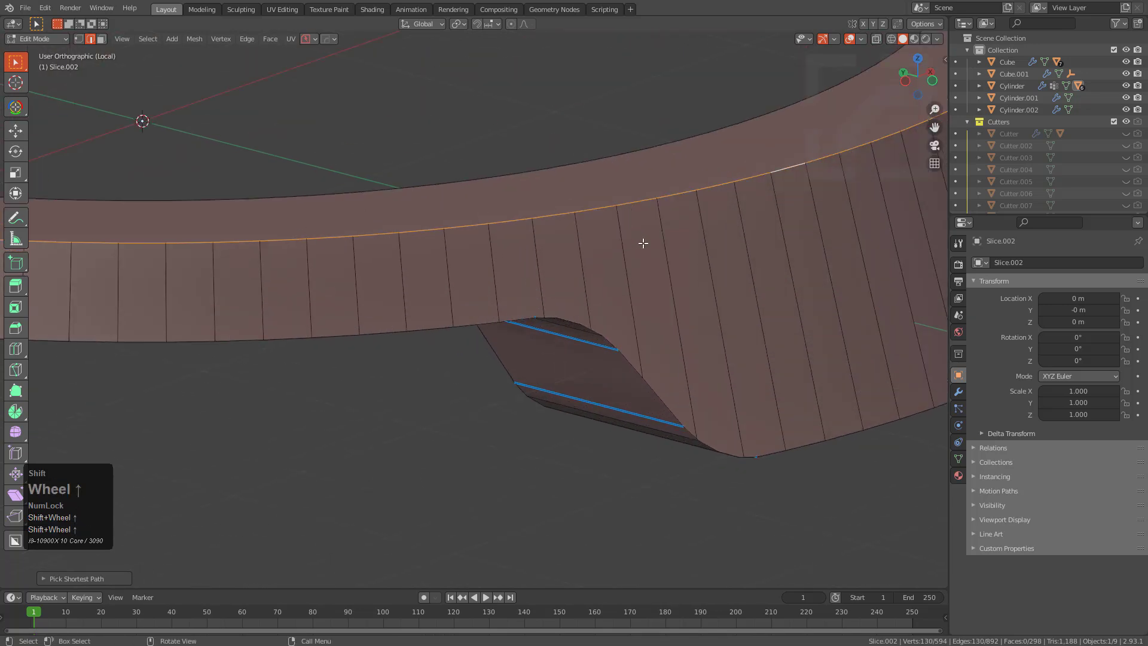
shift+click(571, 241)
key(shift+q)
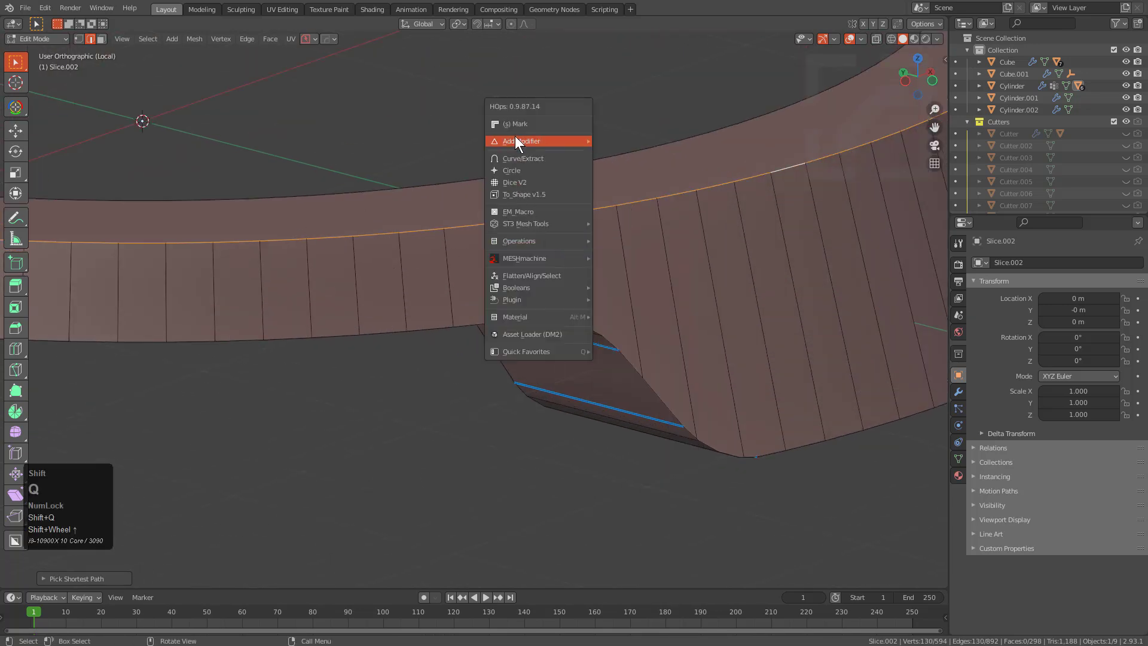
click(523, 124)
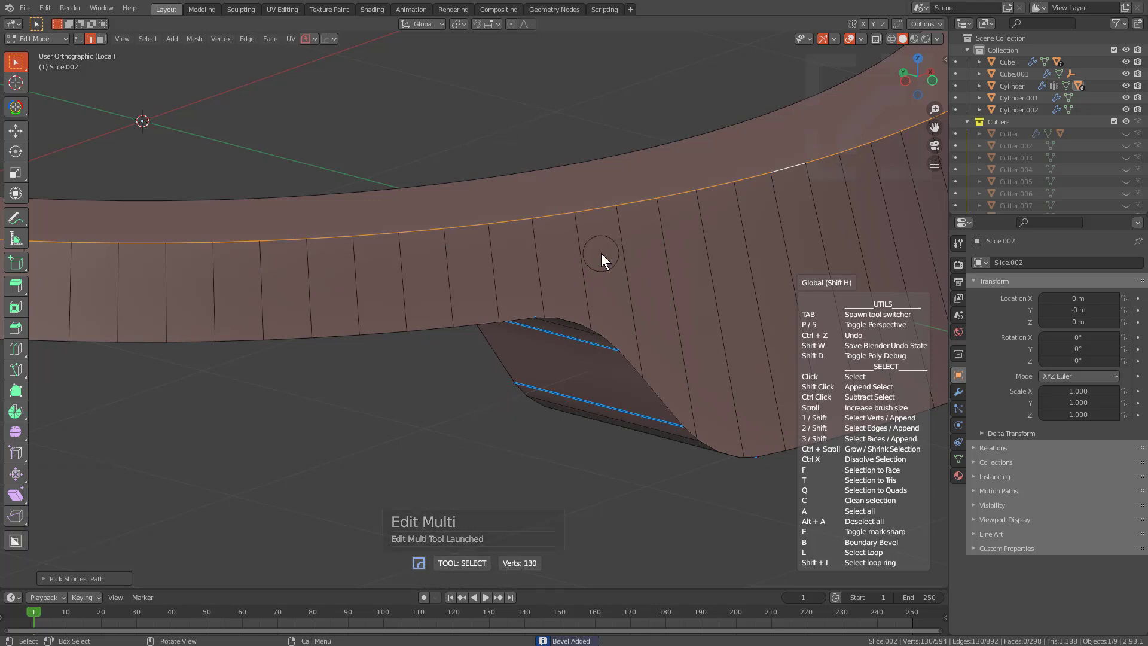
key(b)
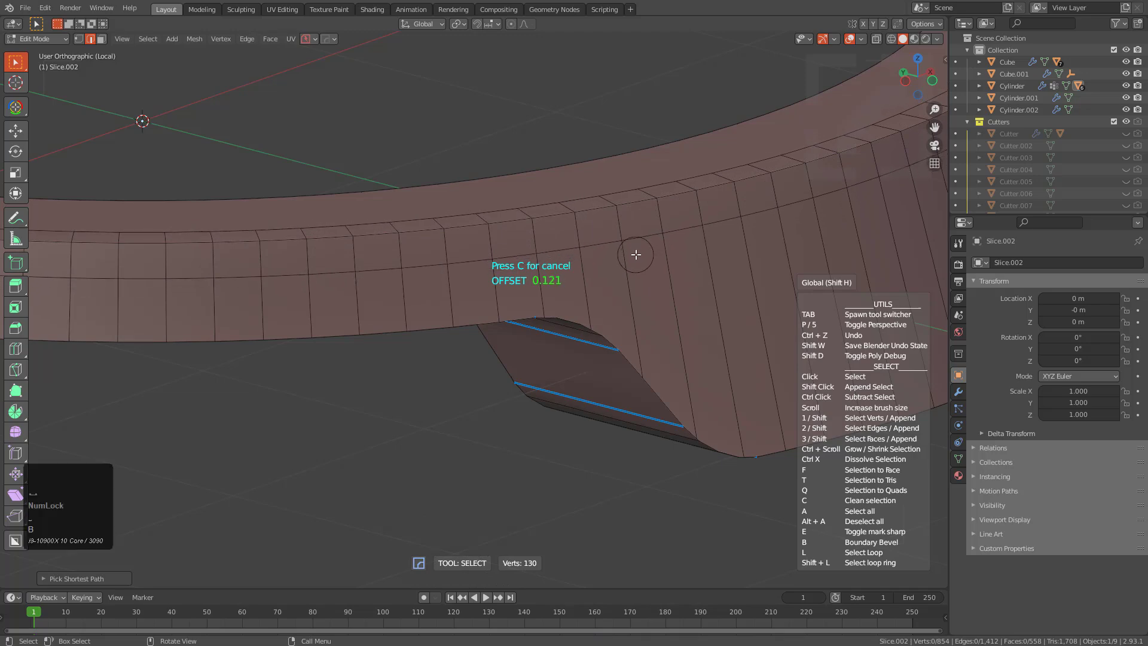
Step: Connect the outer end of the notch's lower sharp edge to the vertex above it on the new bevel loop
scroll(636, 254, down, 3)
middle_drag(620, 284, 625, 251)
scroll(782, 254, up, 3)
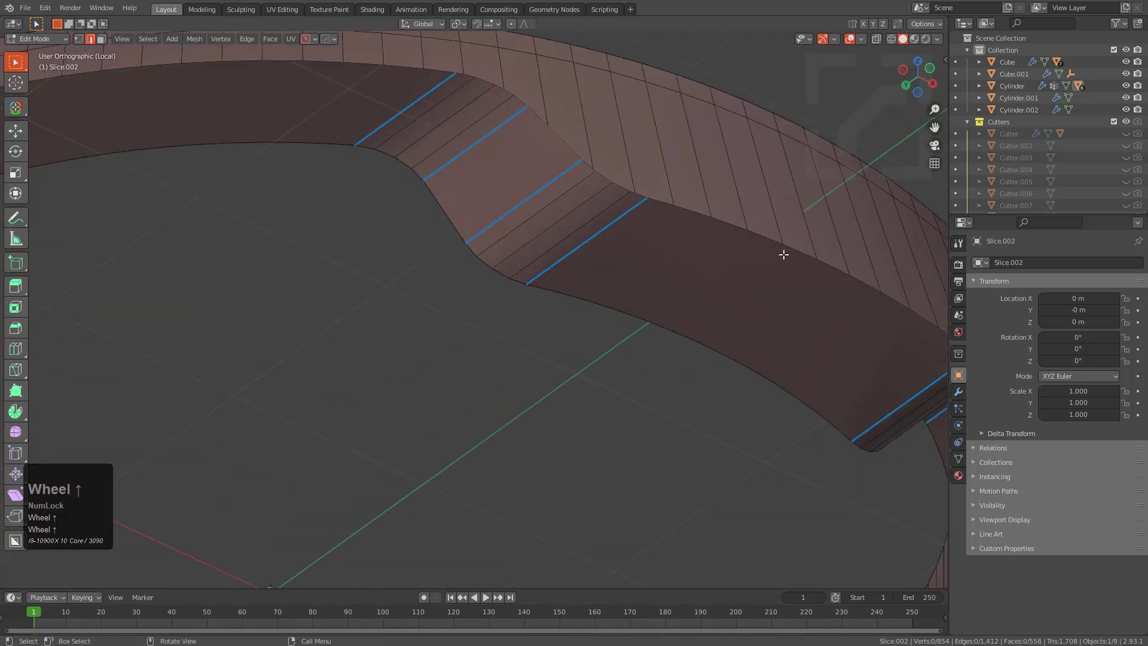
middle_drag(782, 254, 784, 297)
shift+scroll(672, 256, up, 3)
shift+middle_drag(672, 256, 518, 256)
key(1)
shift+scroll(518, 263, up, 1)
scroll(527, 278, up, 4)
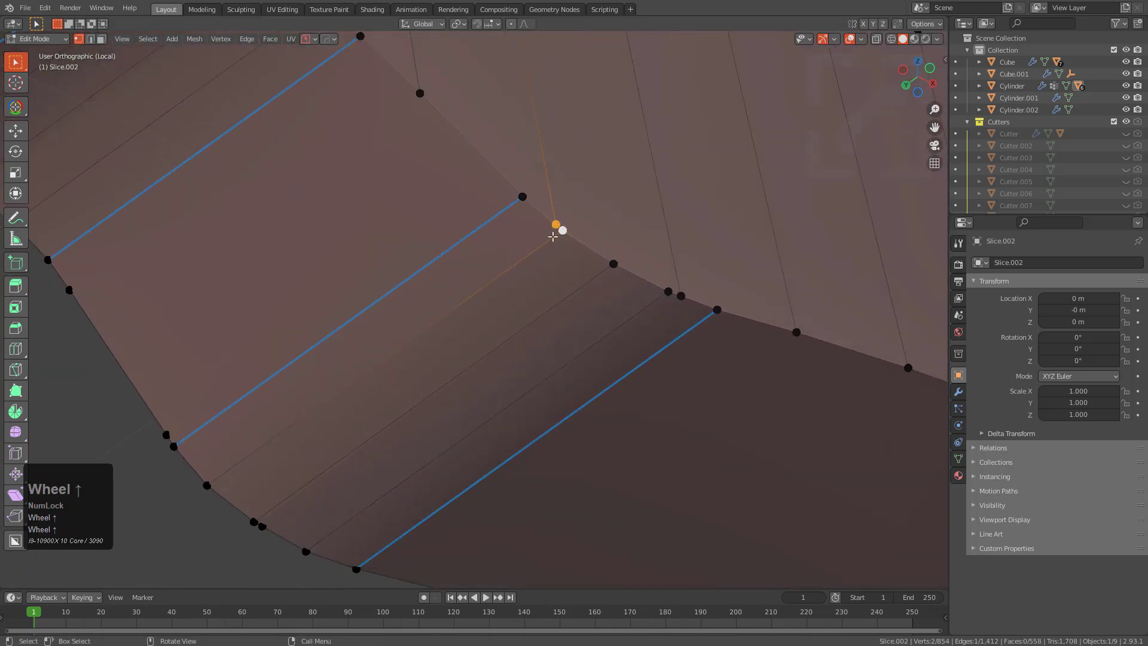
scroll(554, 233, down, 3)
scroll(536, 262, up, 2)
middle_drag(540, 244, 493, 328)
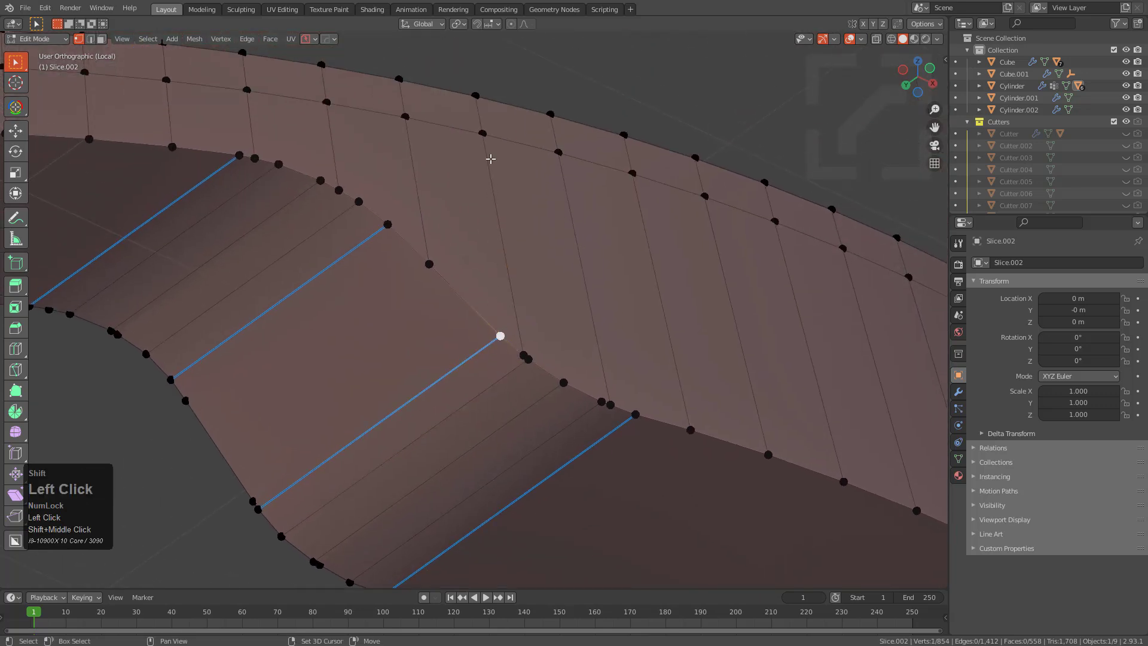
key(j)
Step: Merge the two pairs of nearly coincident vertices along the outer rim of the notch's lower bend
click(530, 356)
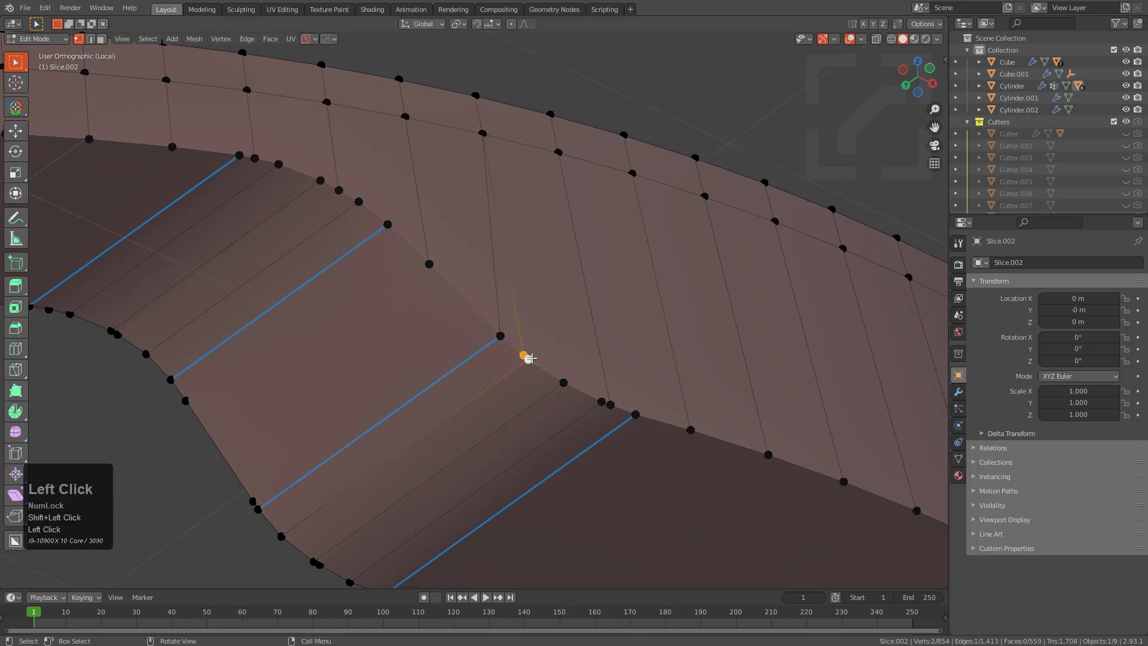
key(m)
click(522, 398)
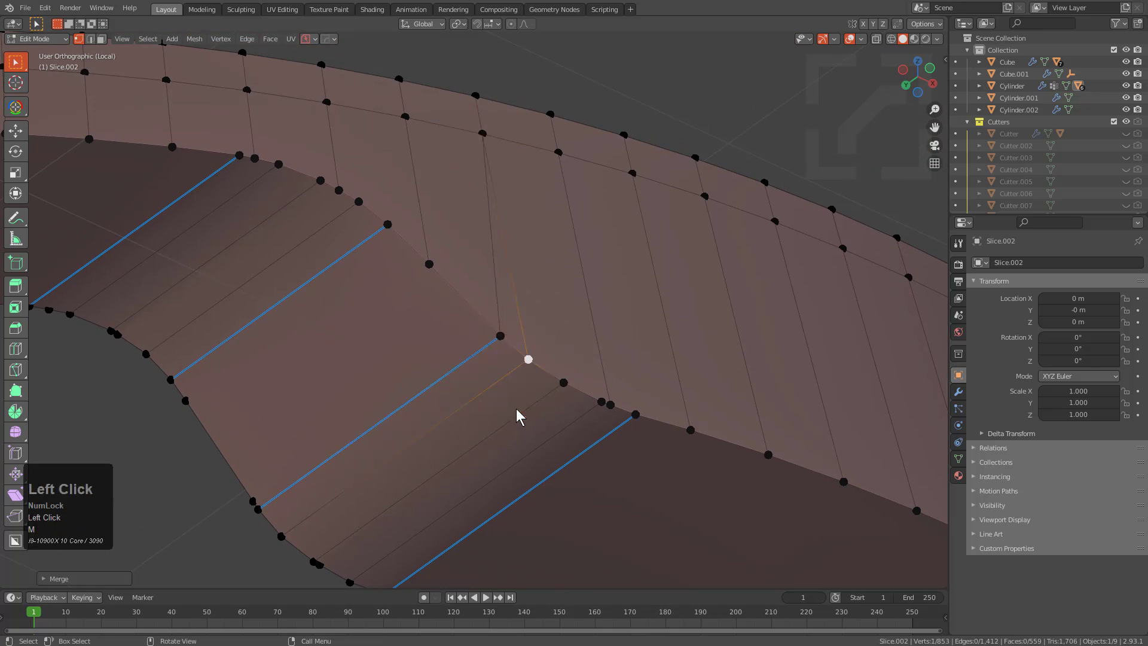
click(610, 405)
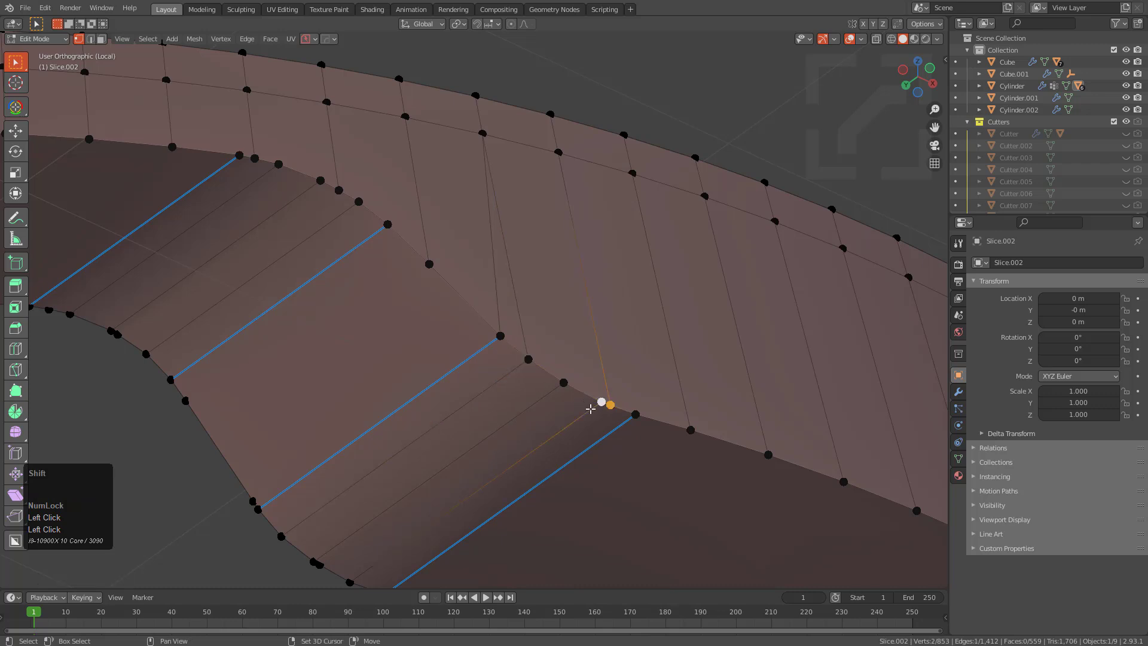
middle_drag(590, 409, 510, 324)
scroll(510, 324, up, 2)
click(336, 242)
scroll(635, 402, down, 2)
middle_drag(636, 403, 418, 237)
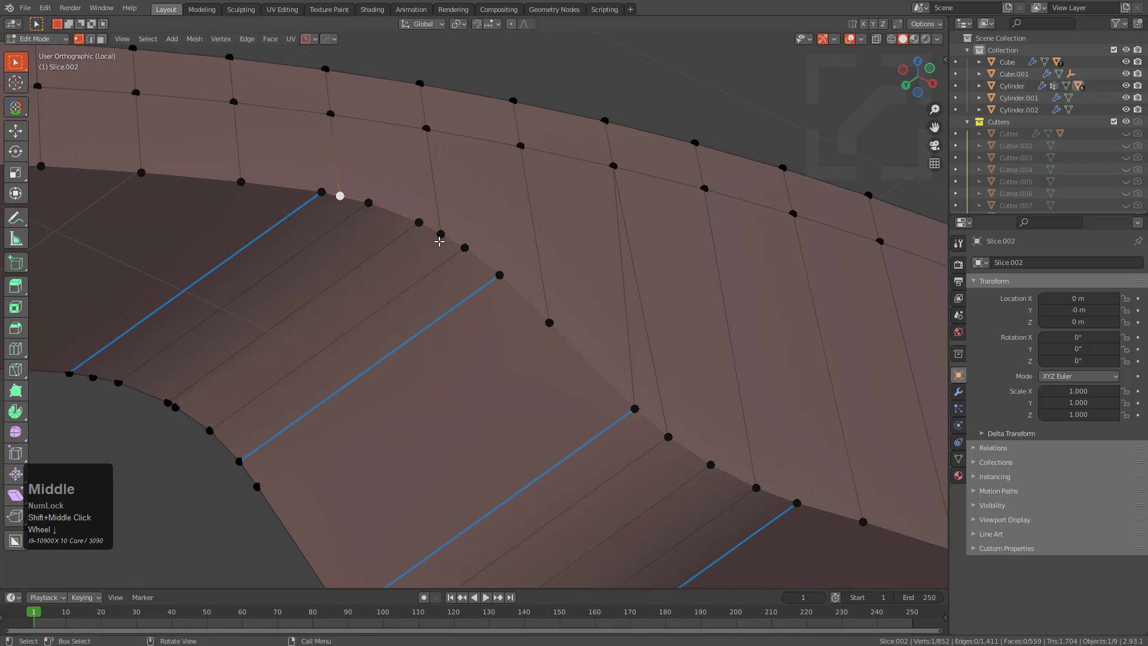
click(439, 241)
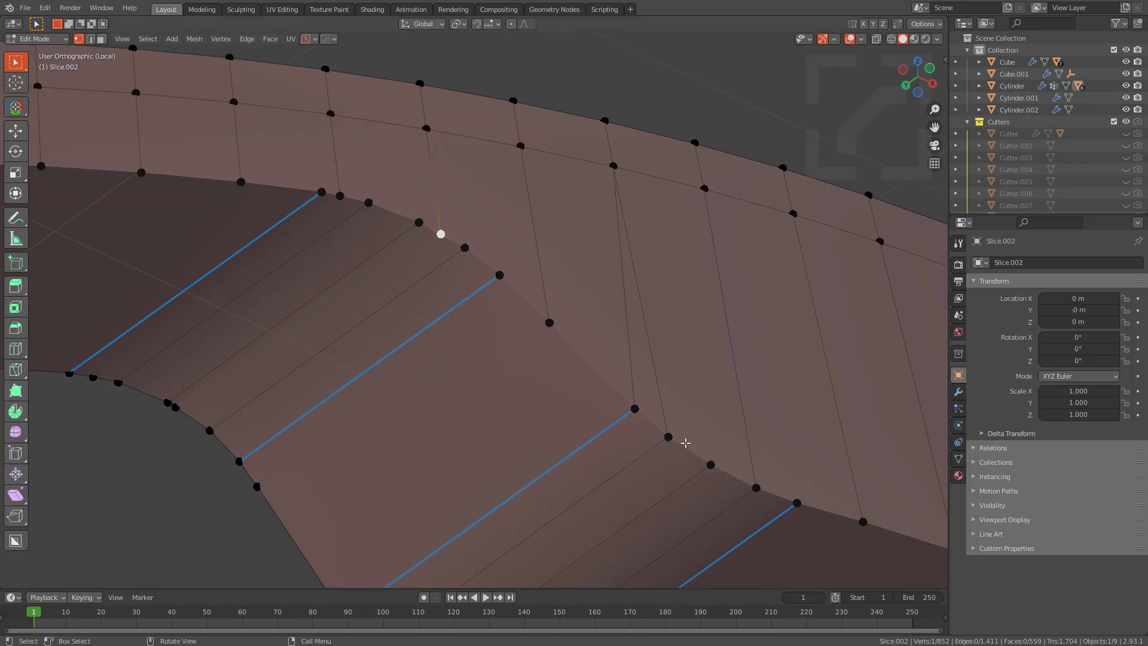
Step: Select the lower outer edge path of the slice along the rim and around the notch curve in edge mode
scroll(673, 415, down, 2)
middle_drag(684, 379, 725, 318)
key(2)
scroll(718, 412, down, 2)
middle_drag(718, 412, 802, 415)
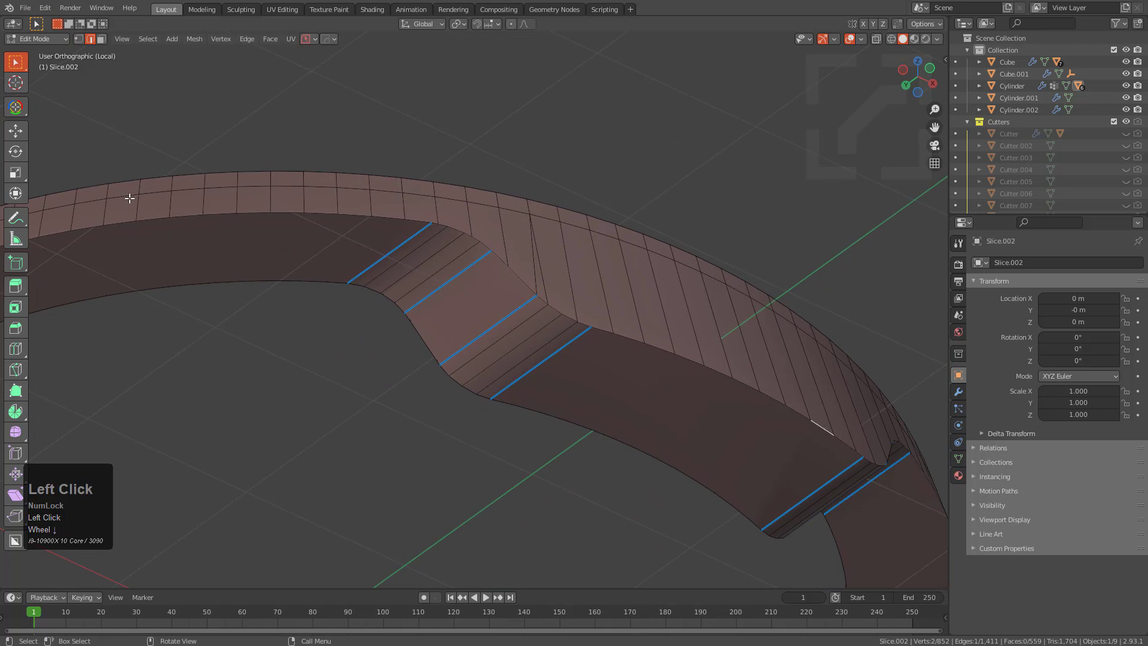
shift+middle_drag(129, 196, 536, 259)
ctrl+click(257, 320)
shift+middle_drag(257, 320, 292, 428)
ctrl+click(278, 430)
shift+middle_drag(652, 314, 230, 425)
shift+middle_drag(628, 396, 351, 377)
scroll(514, 357, up, 3)
shift+middle_drag(515, 357, 600, 323)
scroll(599, 323, up, 1)
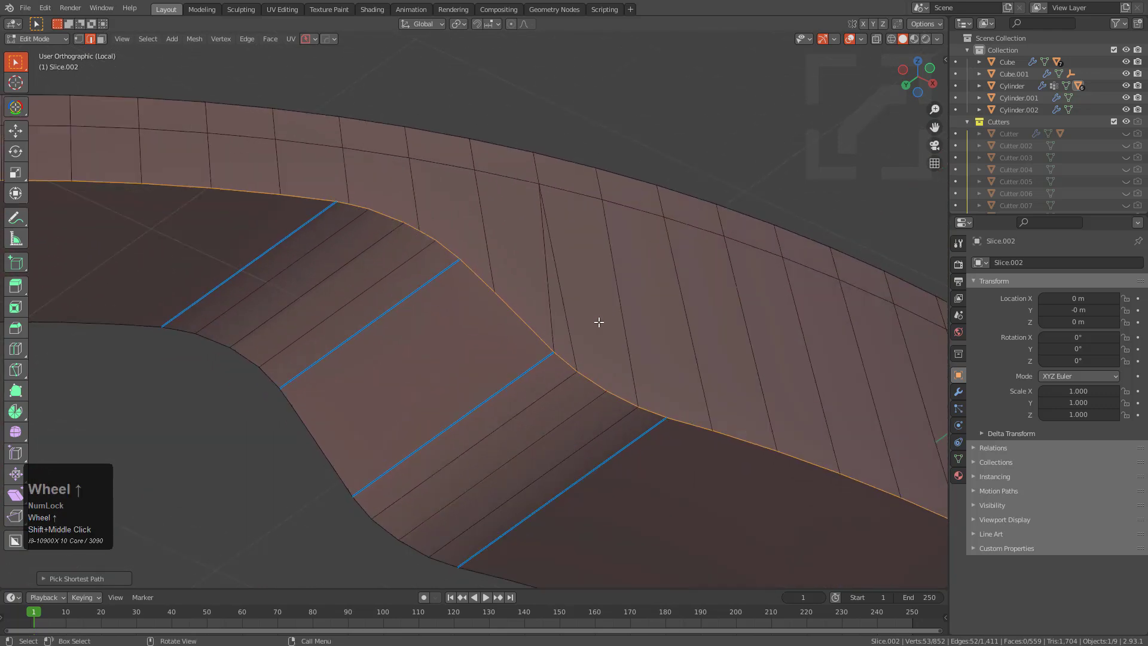
Step: Apply a Boundary Bevel with the Edit Multi tool to the selected notch edge path, offset about 0.126
key(q)
click(558, 325)
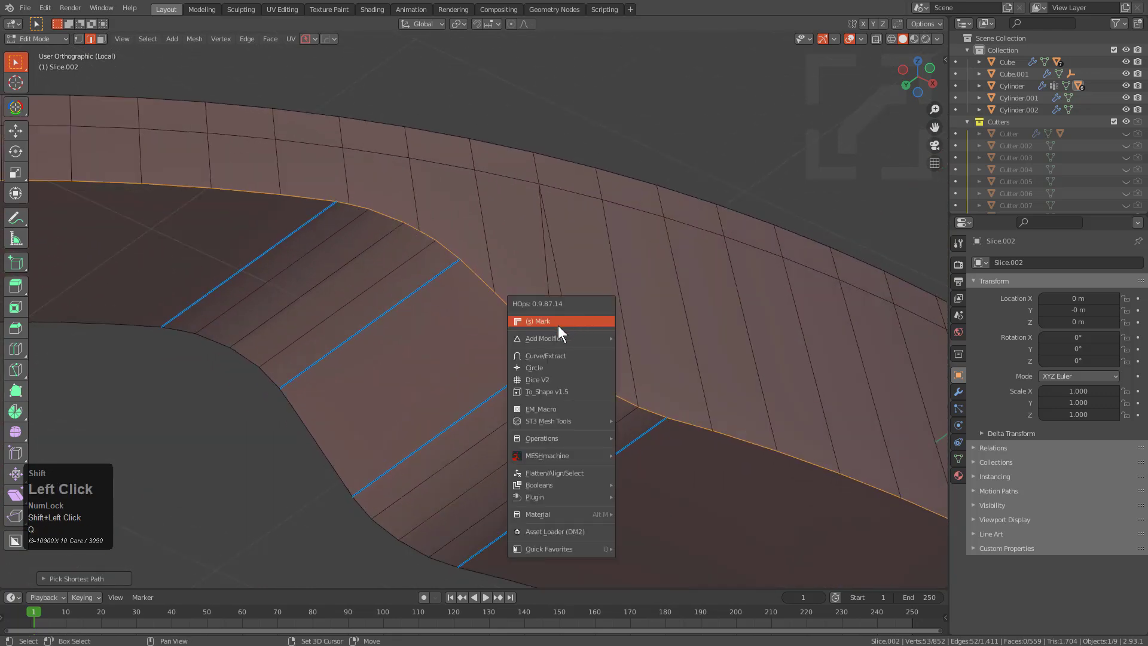
key(b)
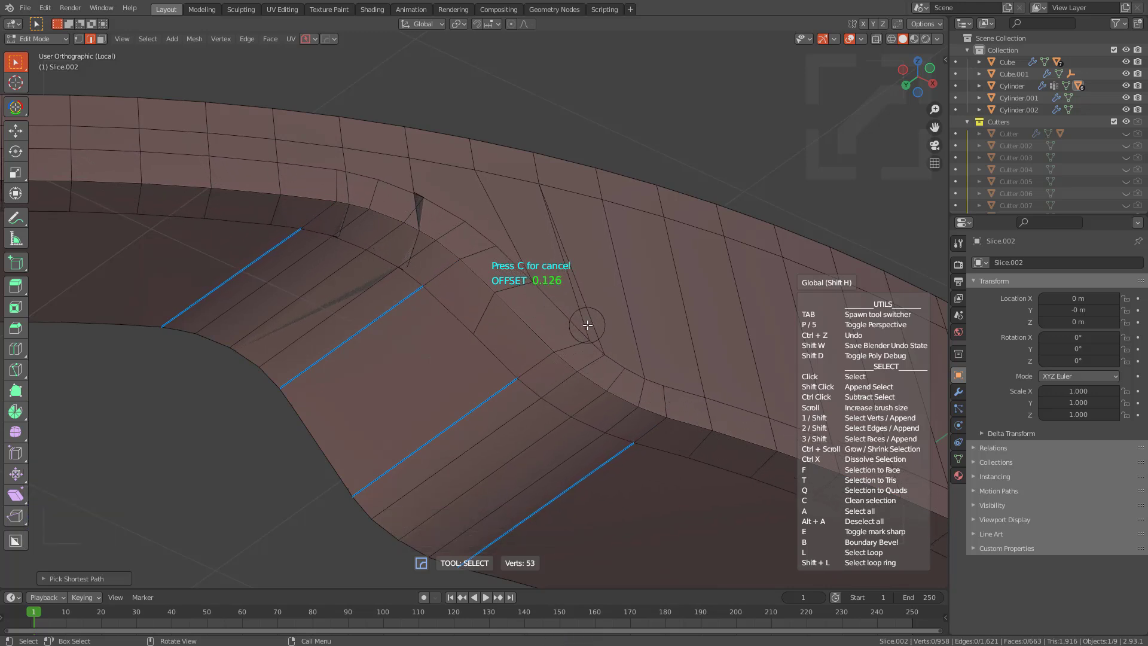
key(c)
Step: Select the stray inner-loop vertex beside the shading gap at the notch's upper bend in vertex mode
scroll(433, 300, up, 3)
key(1)
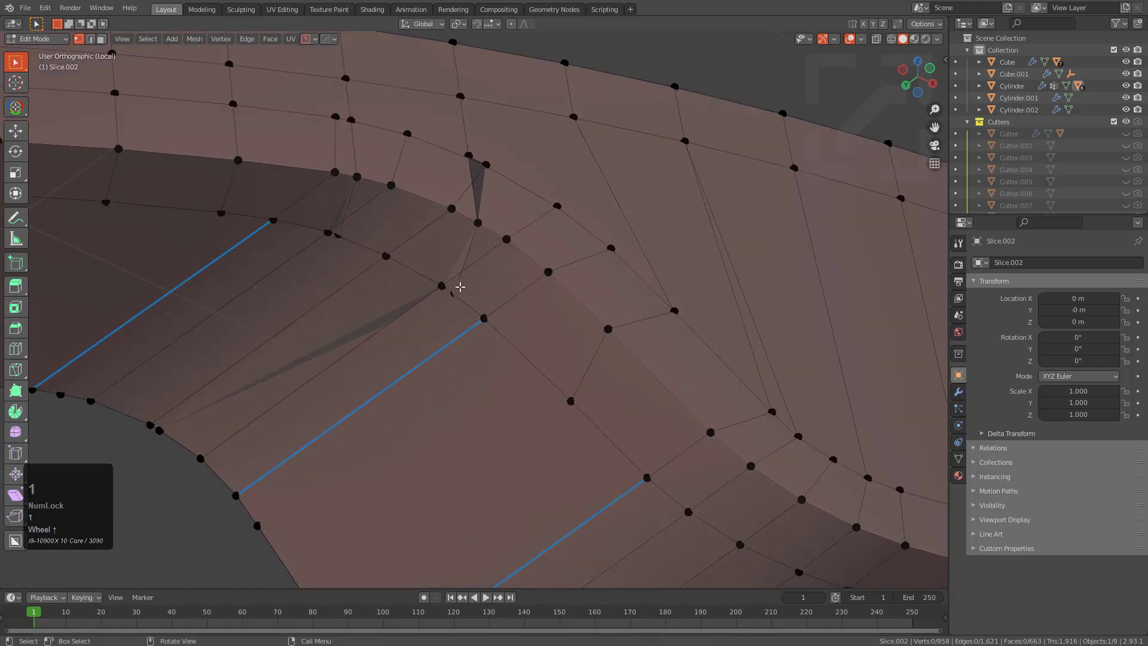
click(459, 288)
key(alt+z)
click(454, 290)
key(alt+z)
Step: Try to slide the selected stray vertex onto its neighbour along the loop
key(g)
key(g)
click(428, 271)
key(ctrl+z)
Step: With Auto Merge on, slide the three stray vertices across the gap at the upper bend onto their neighbouring vertices
key(g)
key(g)
key(g)
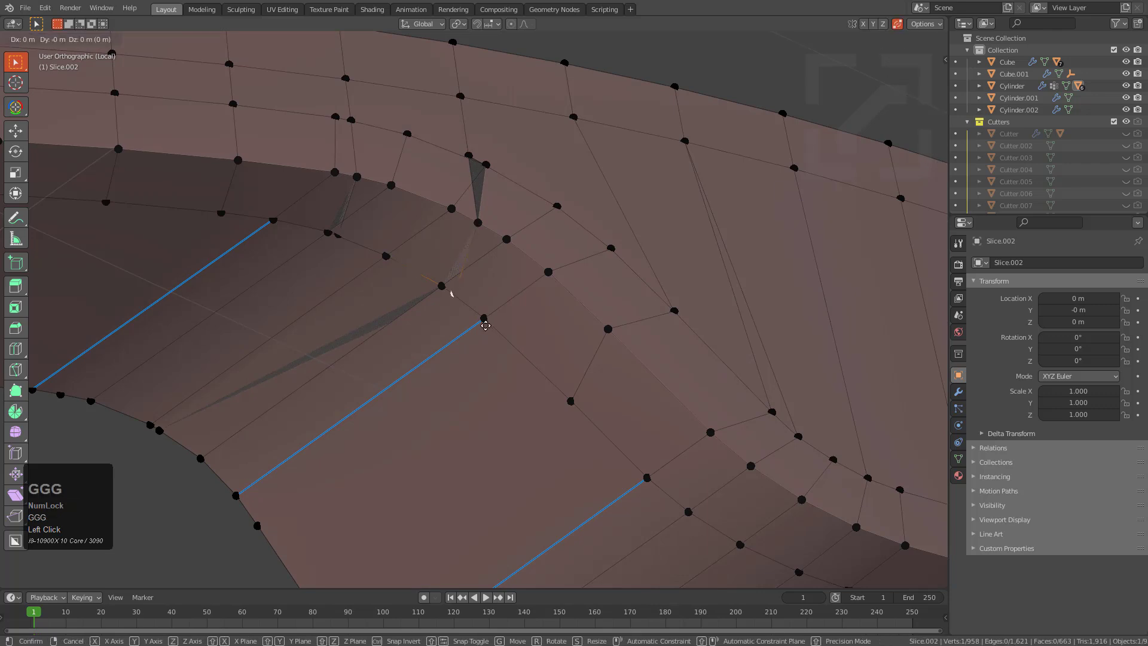
key(g)
click(443, 286)
key(g)
key(g)
click(453, 210)
key(g)
key(g)
click(480, 160)
Step: Slide and merge the three duplicate vertices where the notch's upper bend begins into their neighbours across the bevel band
click(330, 236)
key(alt+z)
key(alt+z)
key(g)
key(g)
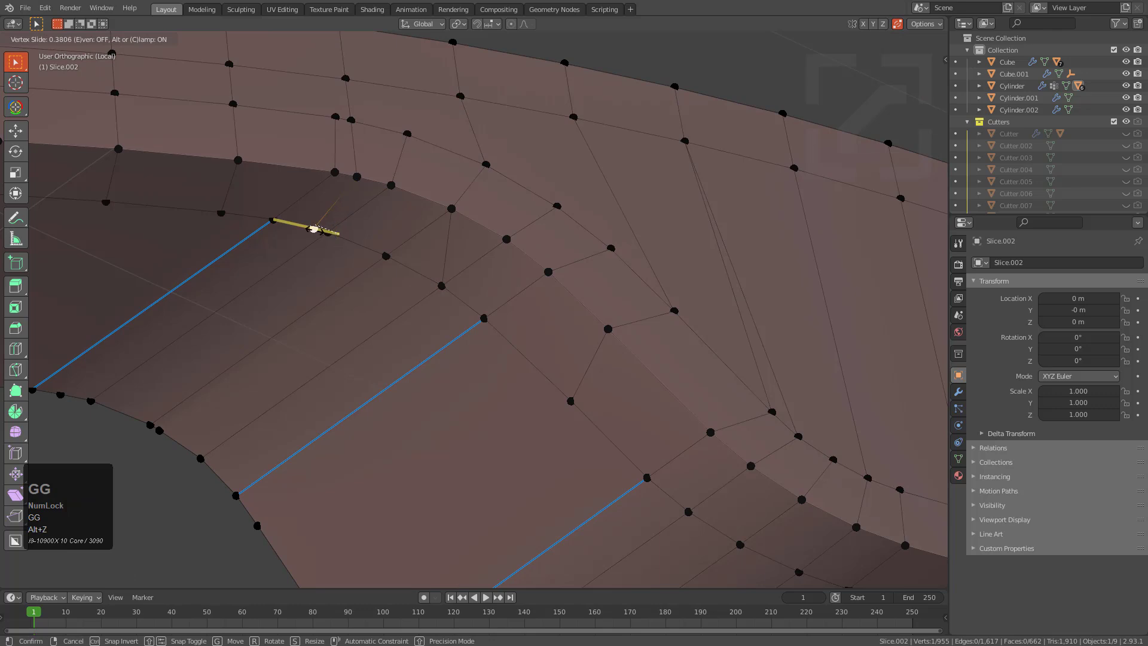
click(315, 228)
click(335, 172)
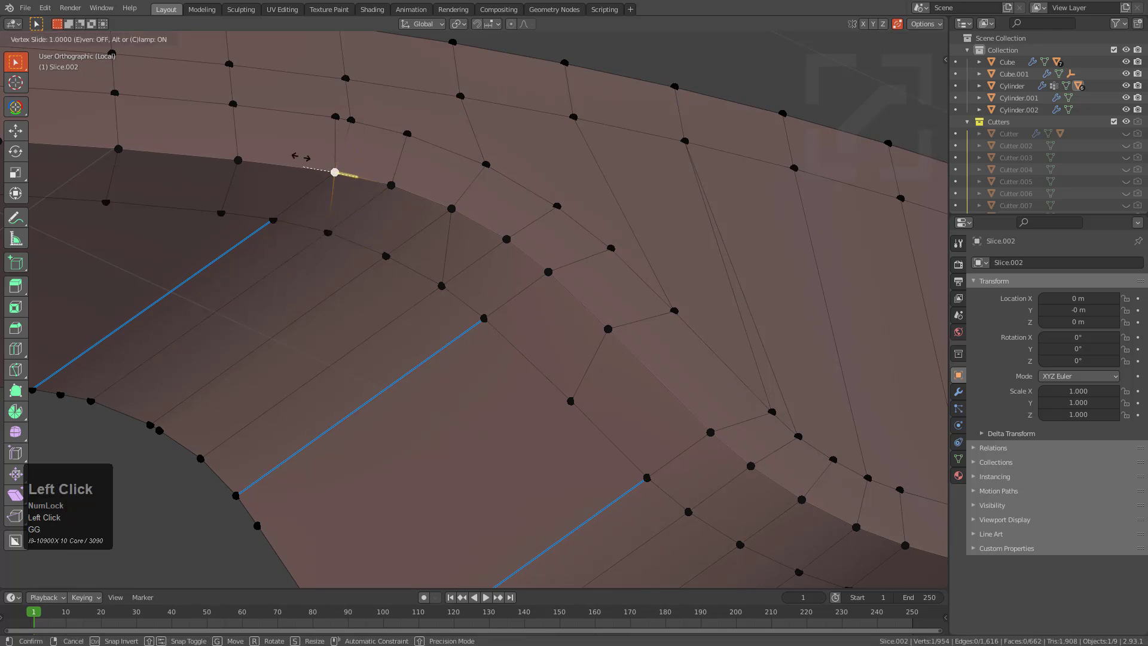
key(g)
key(g)
click(368, 115)
click(366, 116)
key(g)
key(g)
click(328, 115)
Step: Dissolve the two redundant cross edges on the inner wall at the notch's upper bend
key(2)
key(2)
click(329, 210)
key(ctrl+x)
click(448, 238)
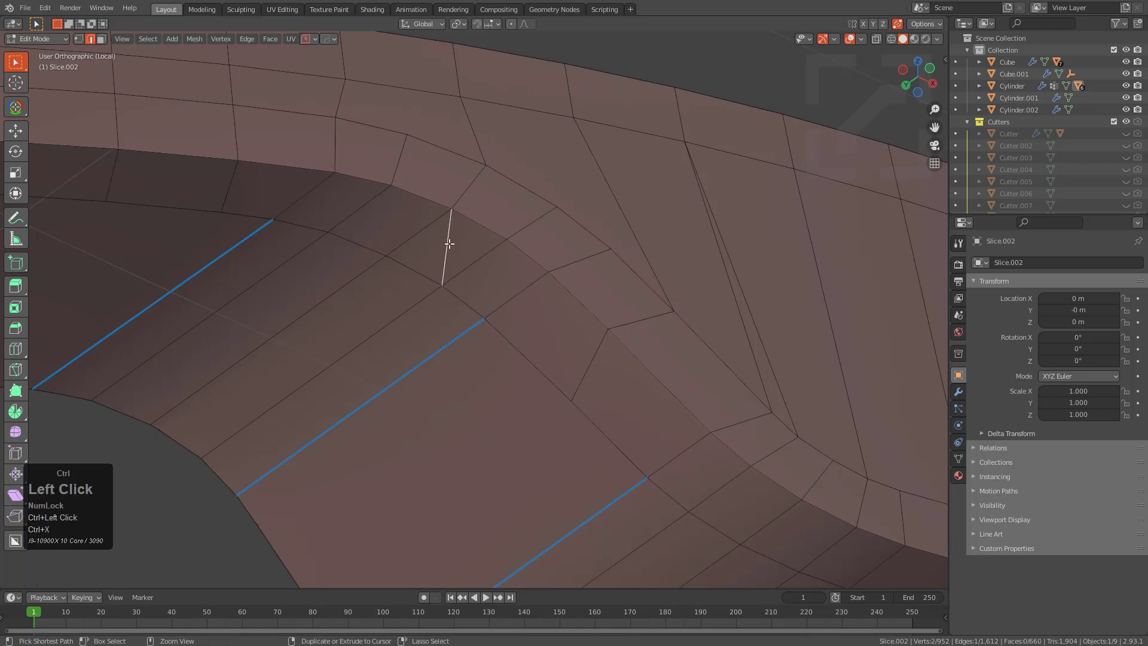
key(ctrl+x)
scroll(458, 326, up, 1)
shift+middle_drag(694, 359, 541, 378)
shift+scroll(526, 372, down, 1)
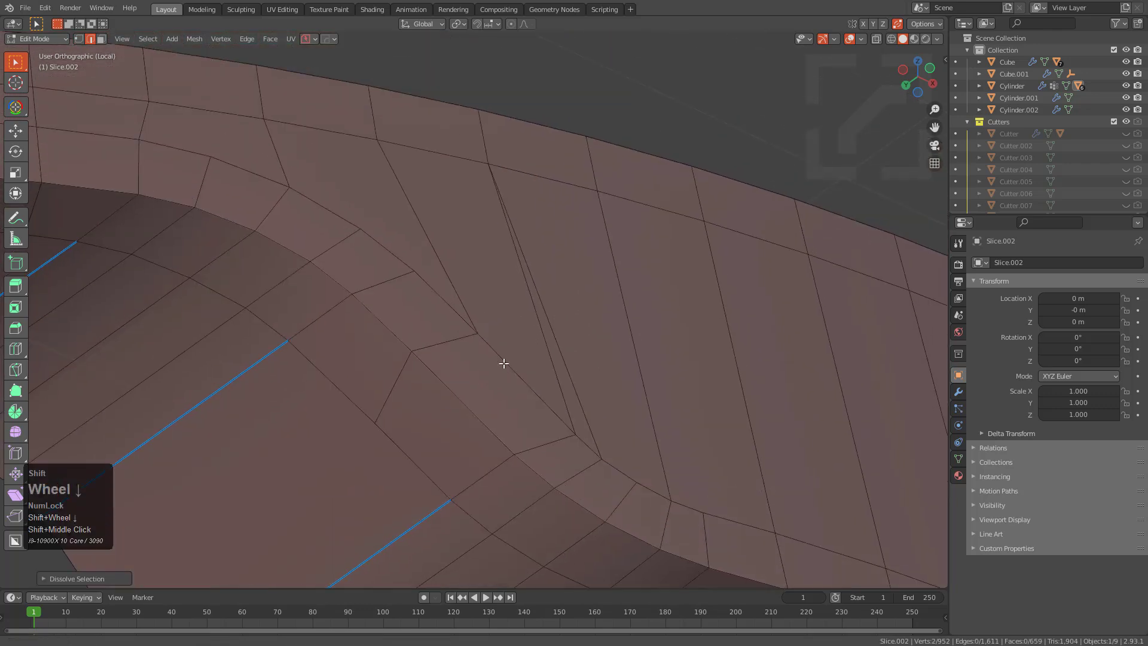
Step: Connect two vertices along the upper bend's boundary band to the nearest outer-loop vertices with new edges
key(1)
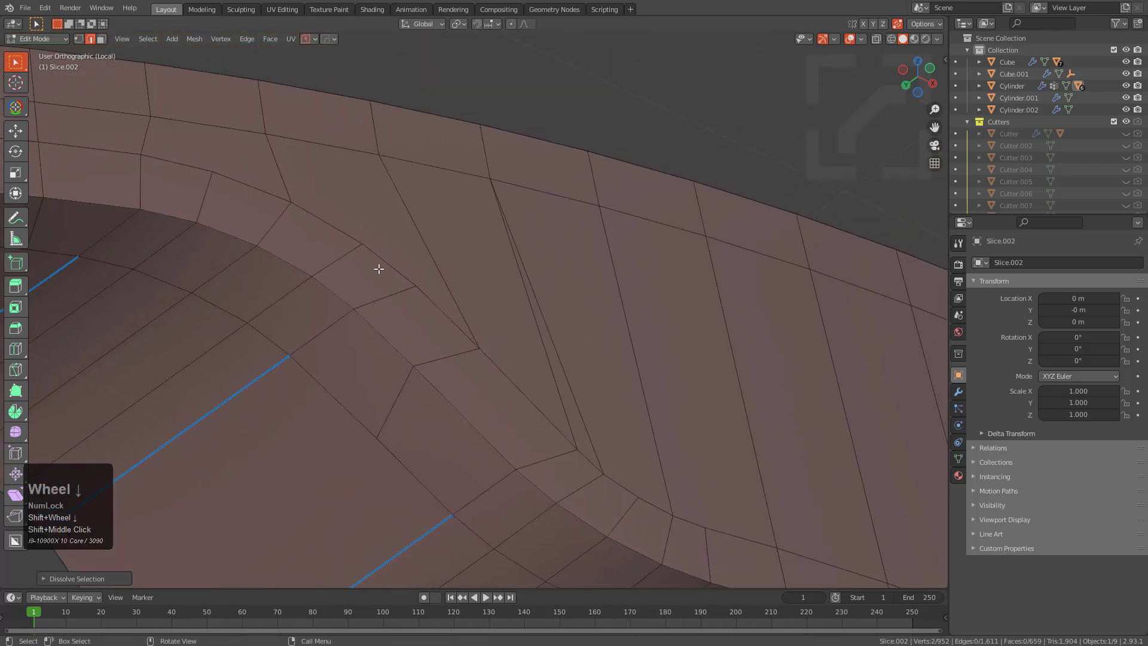
click(362, 243)
click(230, 167)
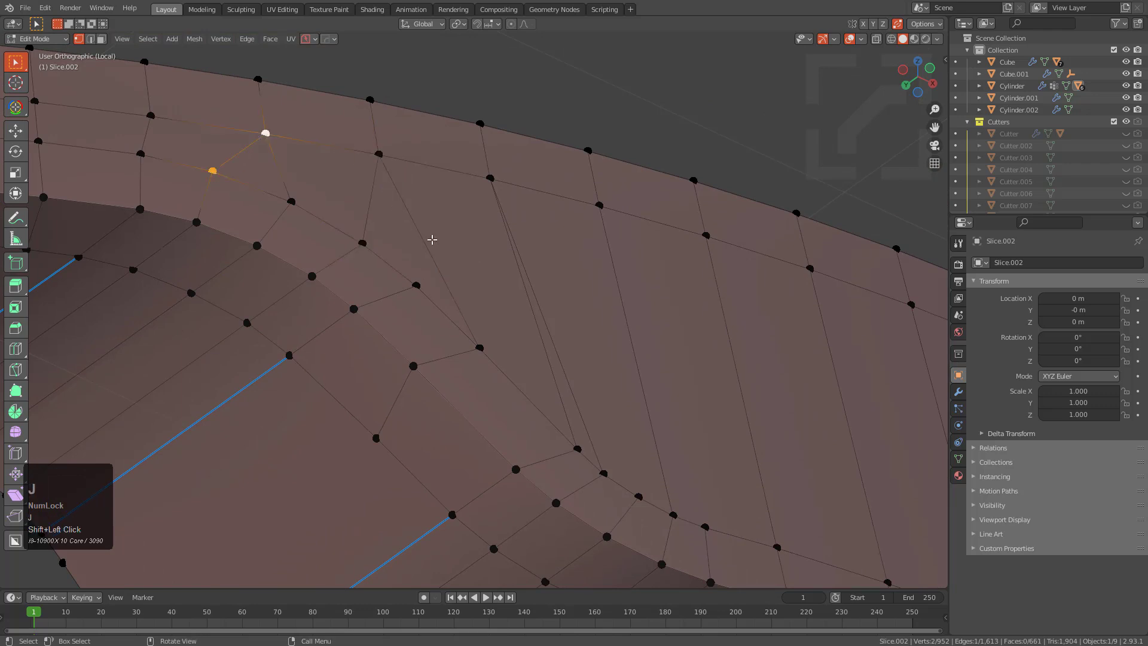
Step: Dissolve the long diagonal edge running from the outer loop down to the boundary band past the upper bend
key(2)
click(431, 238)
ctrl+click(491, 330)
key(x)
key(2)
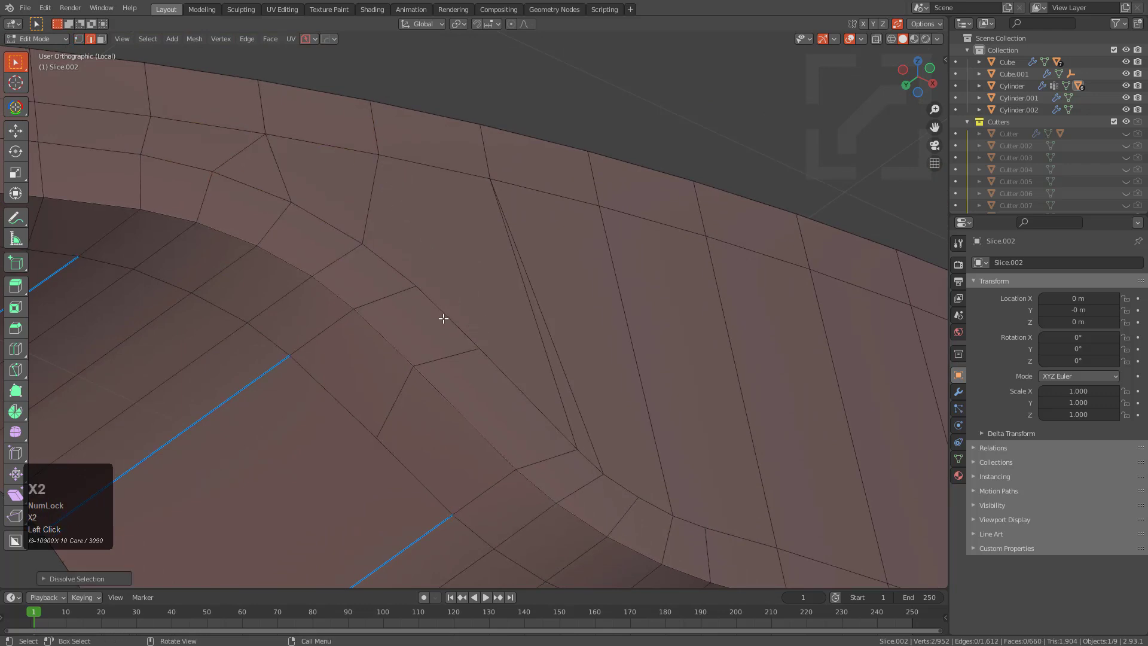
Step: Connect the next boundary-band vertex to the outer loop, and slide the vertex below it up the slope
key(1)
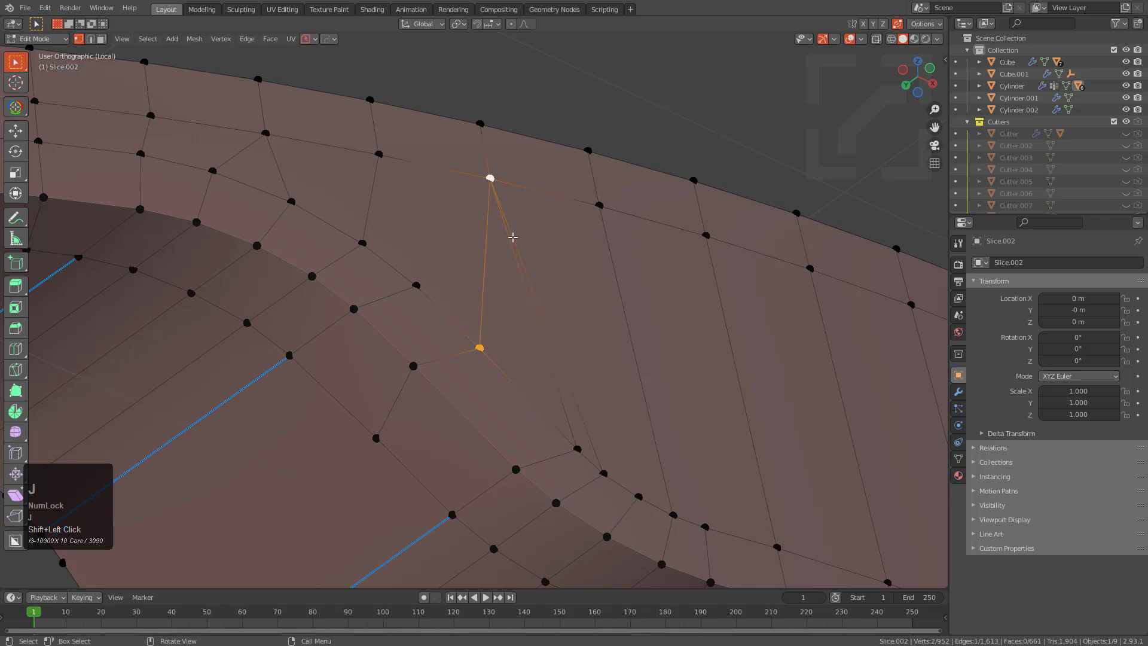
key(g)
key(g)
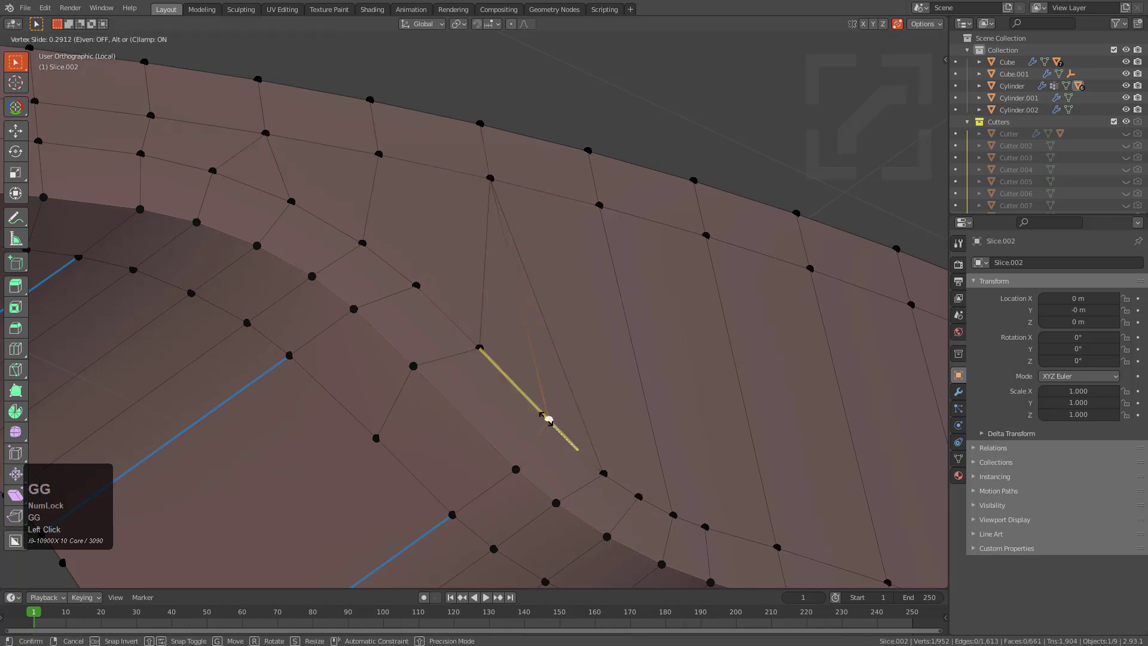
click(542, 411)
Step: Connect the slid vertex to the following outer-loop vertex and dissolve the diagonal edges crossing that area
shift+click(602, 220)
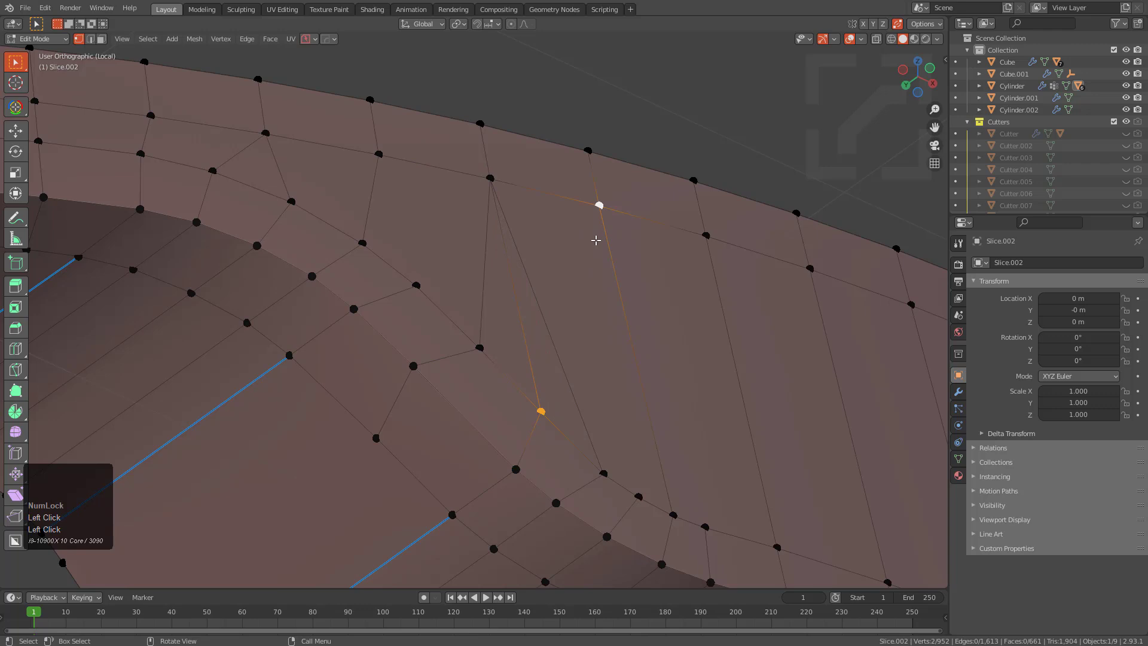
key(2)
click(545, 332)
shift+click(571, 383)
key(ctrl+x)
middle_drag(571, 383, 567, 355)
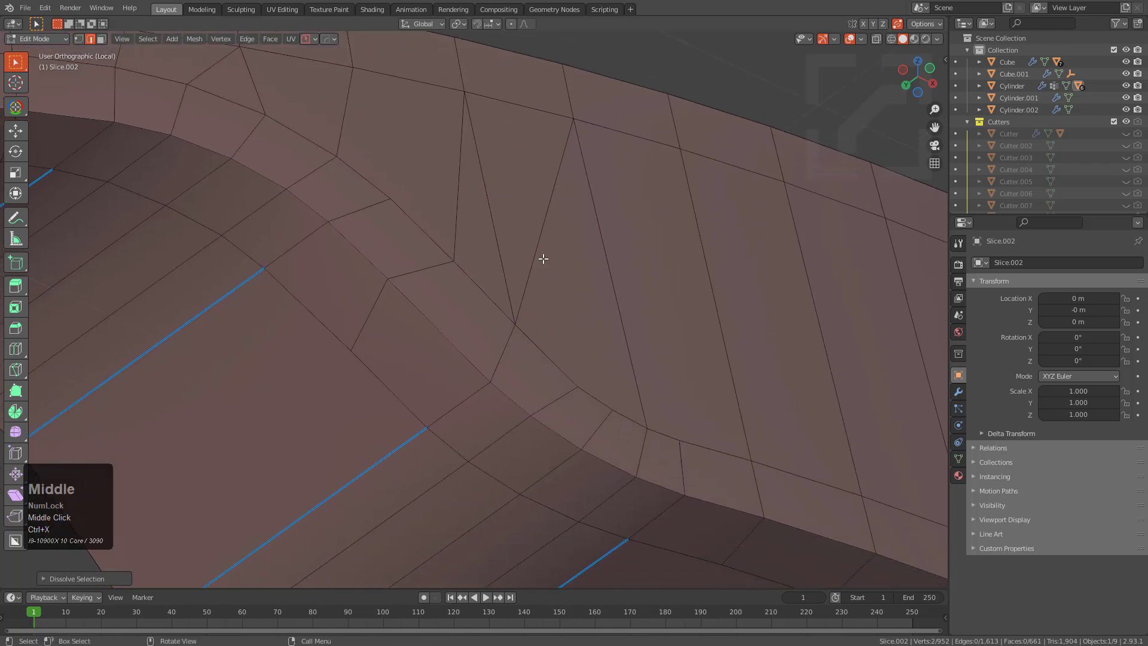
Step: Try to slide a vertex on the slope between the notch's two bends
key(1)
key(g)
key(g)
click(469, 321)
key(ctrl+z)
Step: Slide the boundary-band vertices on the slope between the notch's bends to even out their spacing, and leave edit mode
click(481, 369)
key(g)
key(g)
click(468, 356)
click(392, 261)
key(g)
key(g)
click(378, 258)
key(g)
key(g)
click(332, 299)
click(389, 267)
key(g)
key(g)
click(380, 260)
key(Tab)
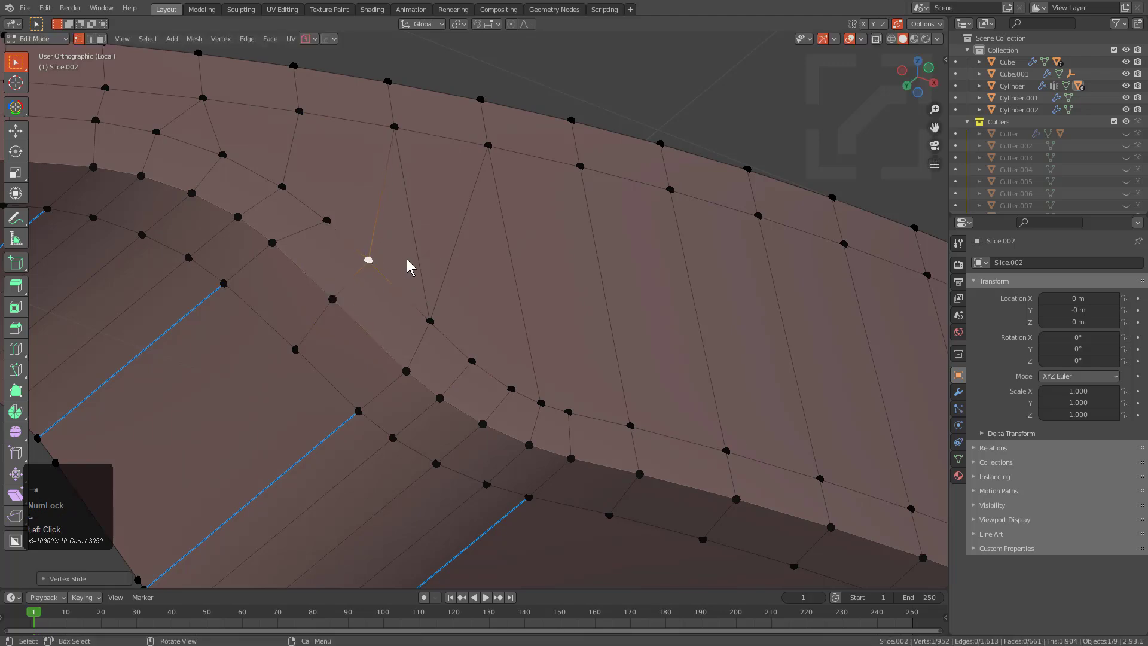
Step: Symmetrize the cleaned ring slice across the X and Y axes with the mirror gizmo in Symmetry mode
scroll(466, 270, down, 6)
scroll(489, 314, down, 1)
middle_drag(482, 339, 556, 285)
scroll(489, 313, down, 2)
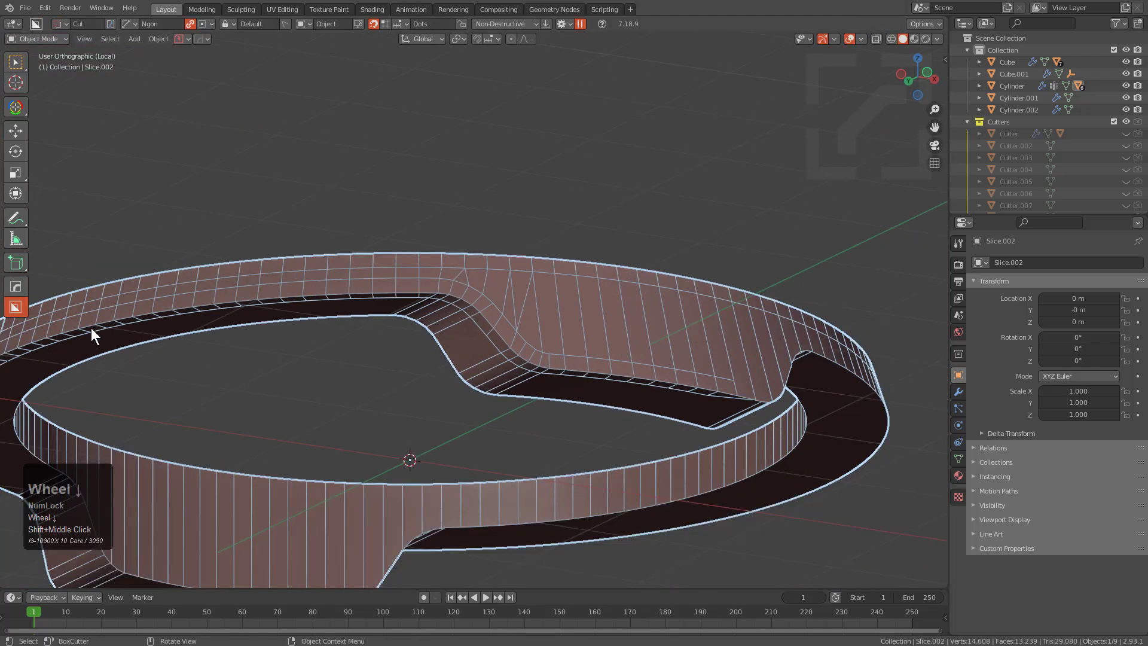
middle_drag(416, 359, 657, 346)
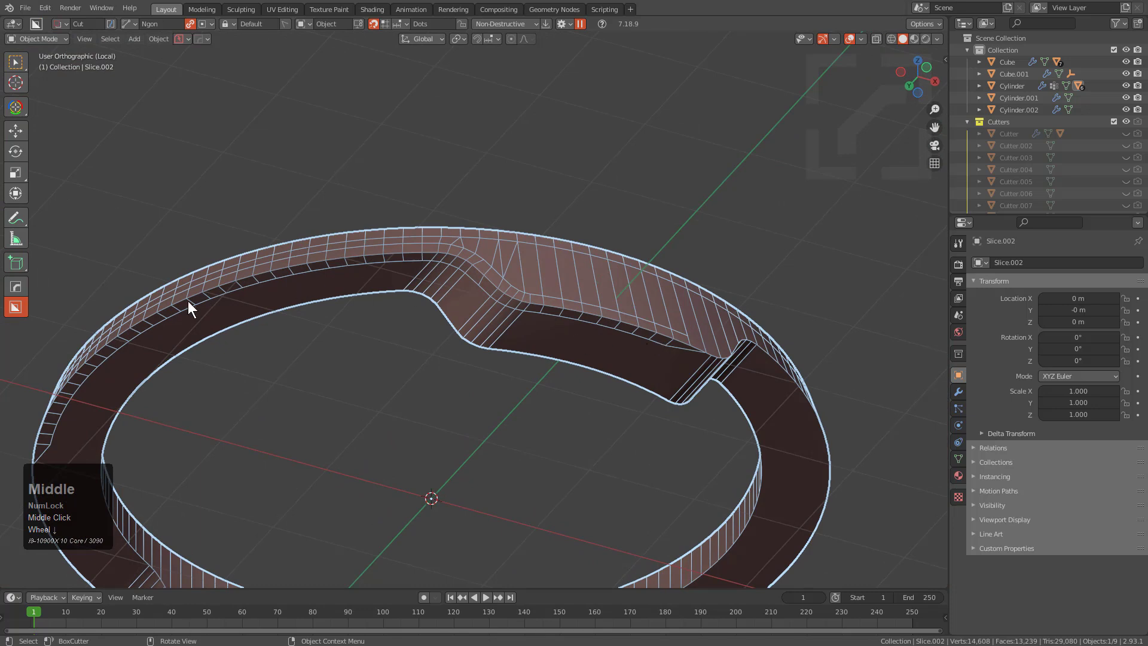
scroll(441, 283, down, 1)
key(alt+x)
alt+scroll(441, 284, down, 2)
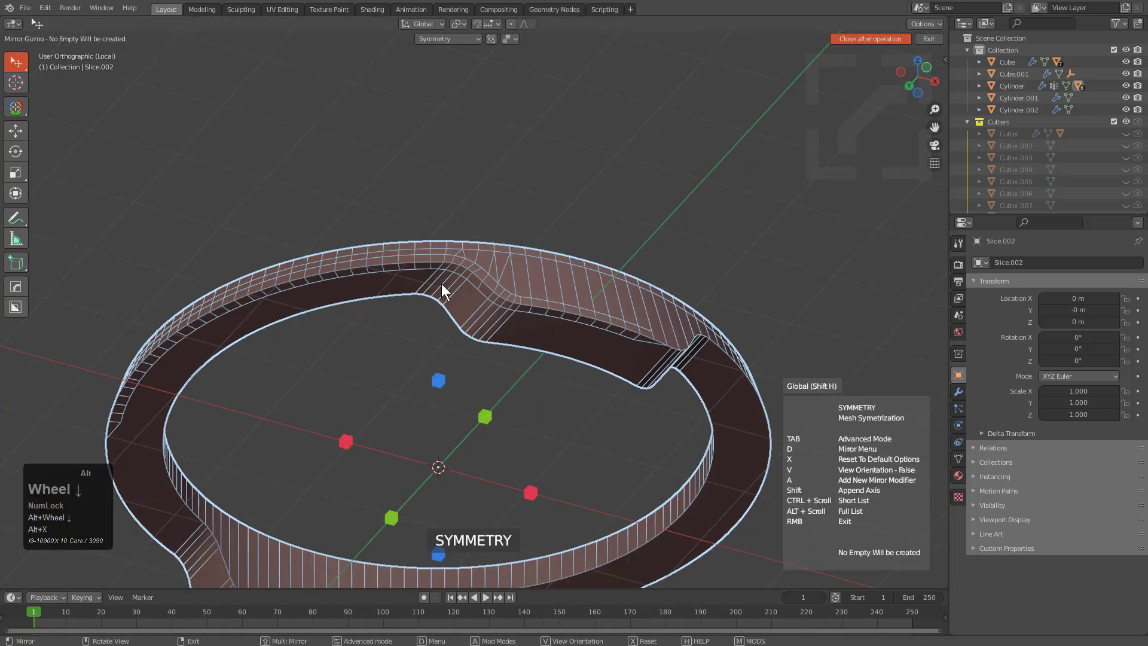
alt+scroll(441, 284, up, 1)
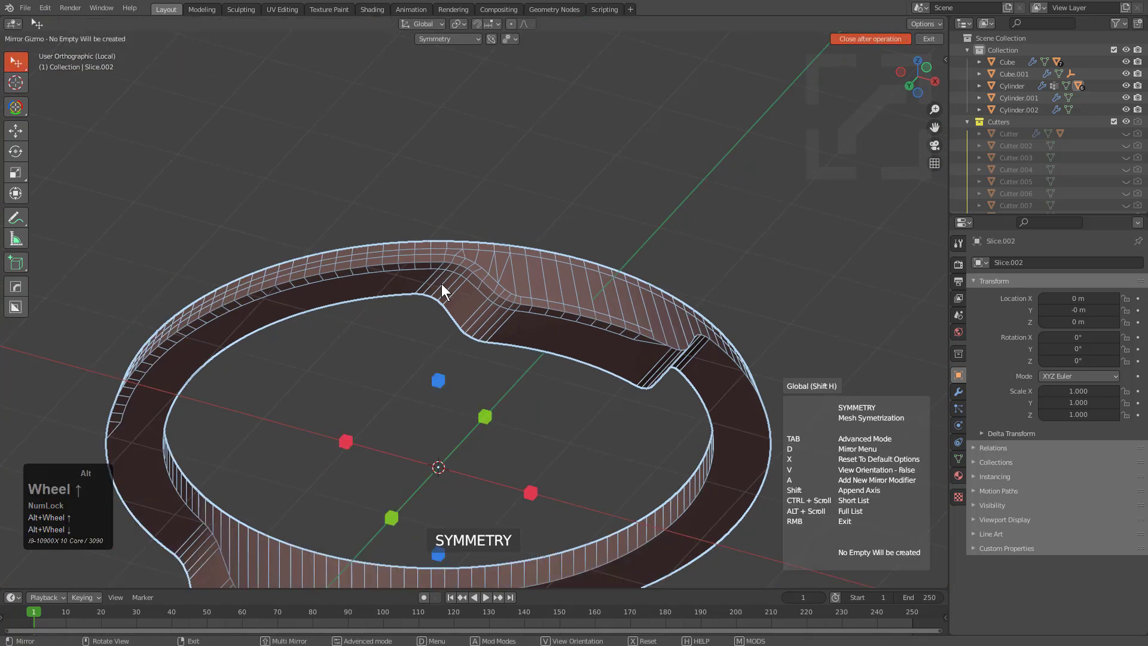
shift+click(347, 441)
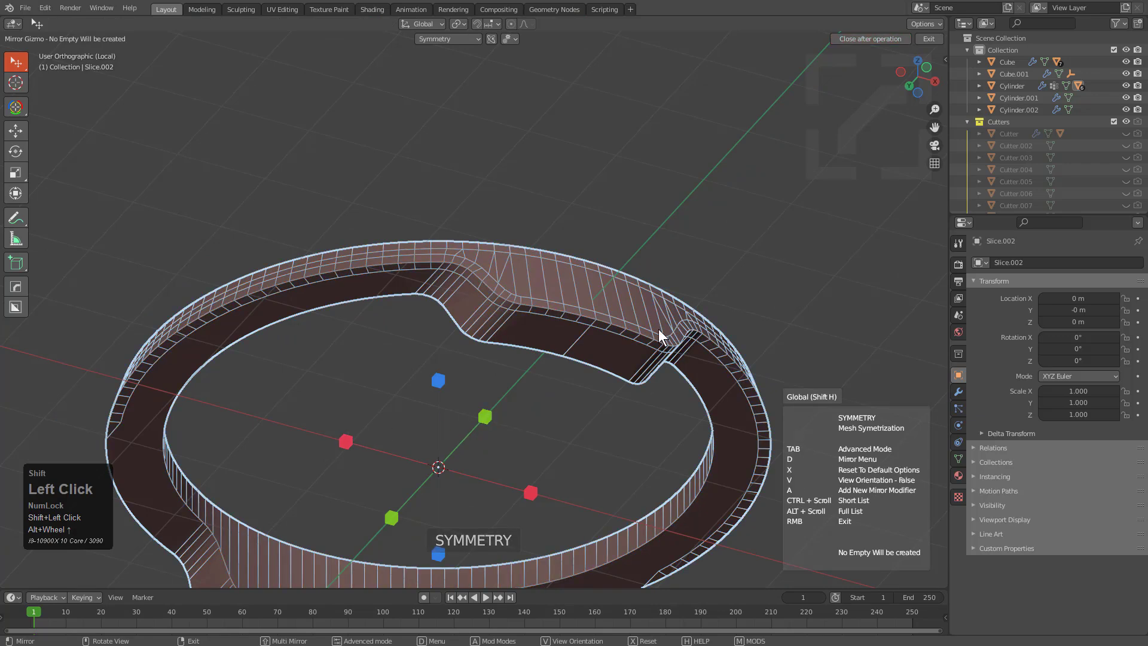
key(shift)
click(483, 426)
Step: Turn off the wireframe overlay on the ring slice to view the notch's shading
mouse_move(464, 307)
middle_down()
mouse_move(510, 309)
mouse_move(455, 344)
mouse_move(476, 343)
mouse_move(528, 377)
mouse_move(520, 364)
mouse_move(530, 405)
mouse_move(520, 359)
mouse_move(502, 353)
mouse_move(518, 328)
middle_up()
scroll(479, 311, up, 3)
key(alt+v)
click(484, 345)
scroll(582, 313, up, 4)
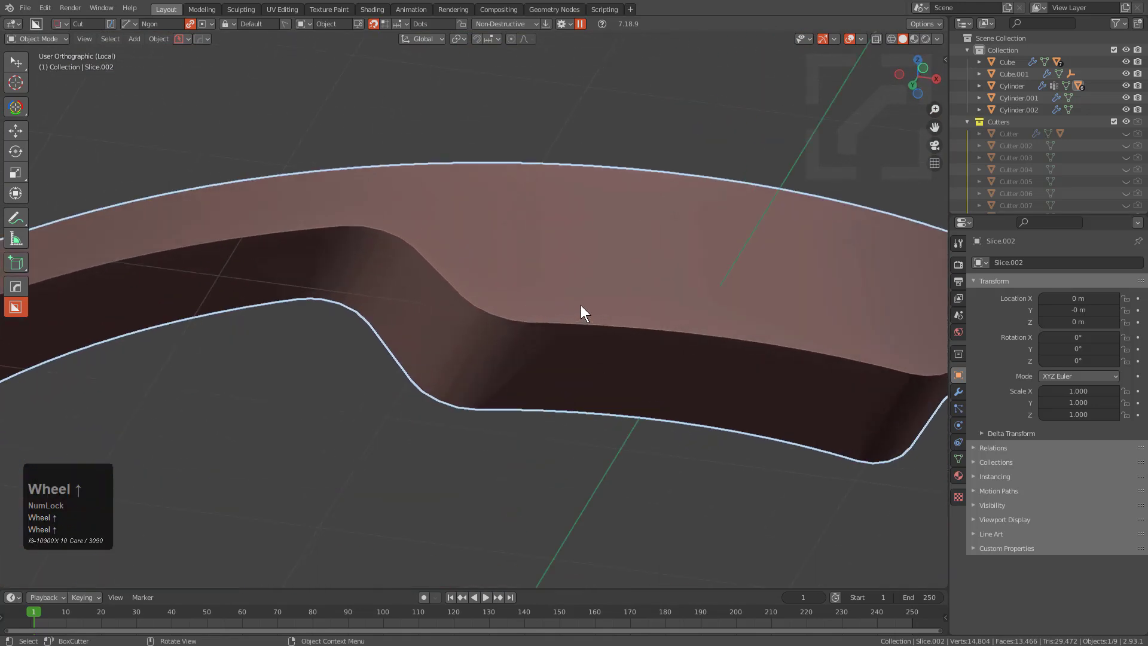
Step: Add a bevel to the ring slice and adjust its segments
key(q)
ctrl+click(562, 317)
key(1)
scroll(553, 311, up, 4)
click(556, 310)
Step: Leave the ring slice's local view and isolate the matching notched Cylinder ring
scroll(609, 311, down, 3)
middle_drag(609, 311, 508, 411)
scroll(577, 368, down, 3)
key(KP_Divide)
scroll(556, 389, down, 1)
click(501, 477)
key(KP_Divide)
scroll(508, 412, up, 2)
middle_drag(475, 365, 577, 316)
Step: Apply the Cylinder's modifiers with Smart Apply
key(Tab)
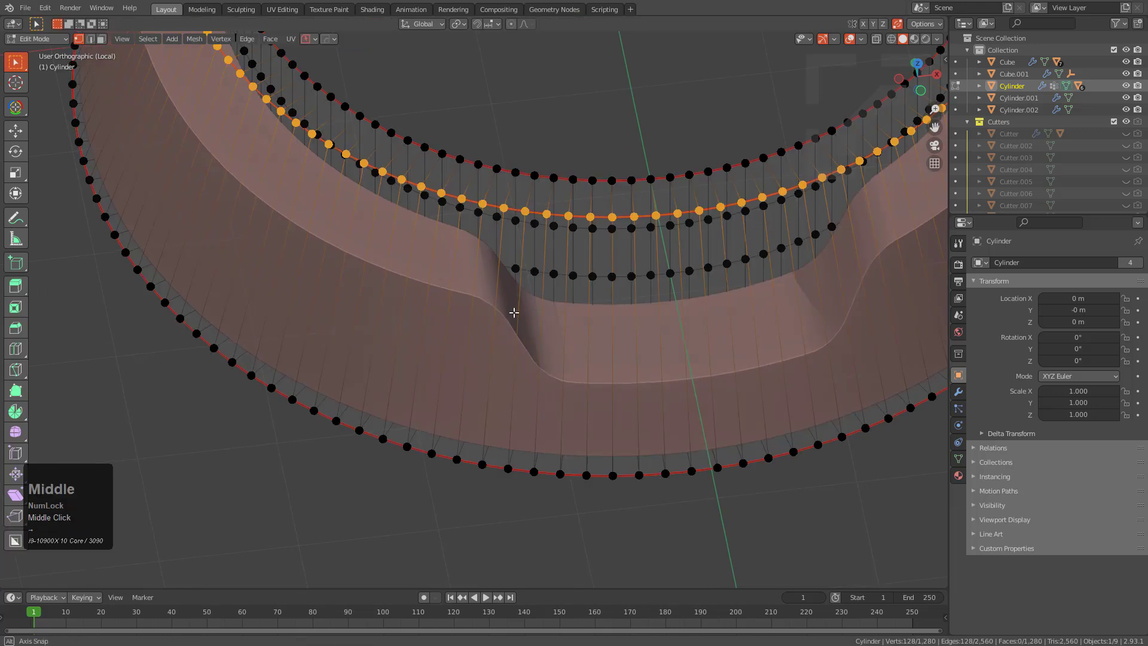
key(Tab)
key(q)
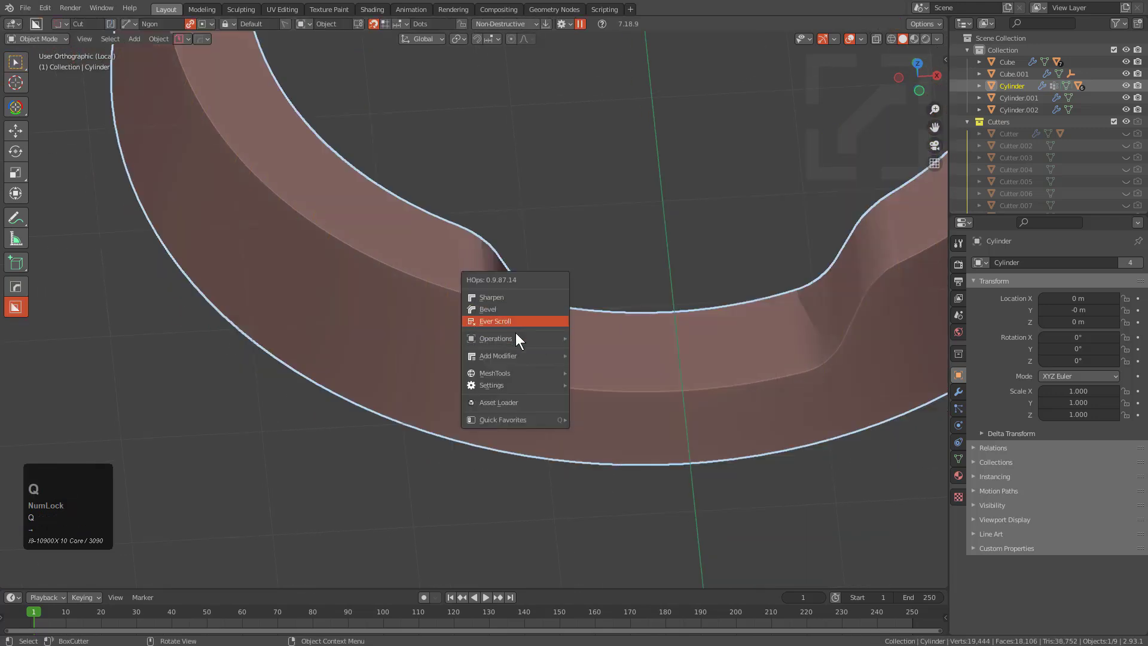
mouse_move(515, 338)
click(612, 458)
middle_drag(590, 398, 539, 372)
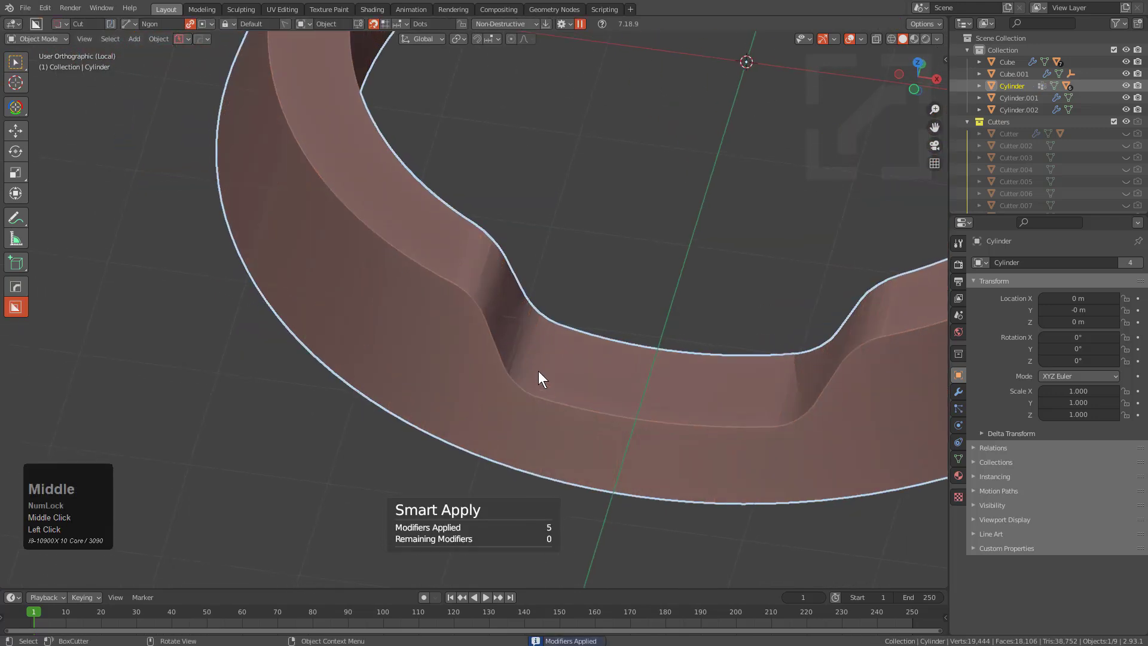
Step: Select the whole outer rim edge loop on the flat side of the Cylinder ring in edge mode
key(Tab)
scroll(487, 302, up, 3)
scroll(456, 299, down, 6)
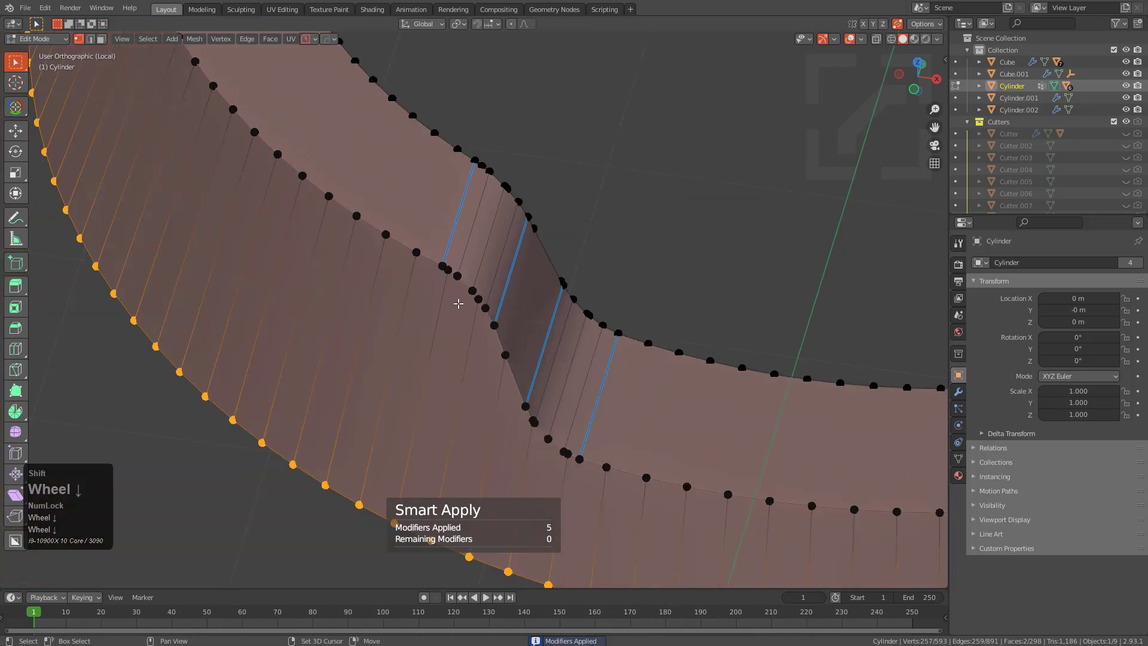
middle_drag(482, 338, 575, 259)
key(2)
click(647, 347)
middle_drag(582, 384, 456, 288)
ctrl+click(457, 287)
shift+middle_drag(649, 413, 496, 385)
ctrl+click(679, 450)
ctrl+click(605, 107)
shift+middle_drag(605, 107, 583, 200)
scroll(584, 201, up, 1)
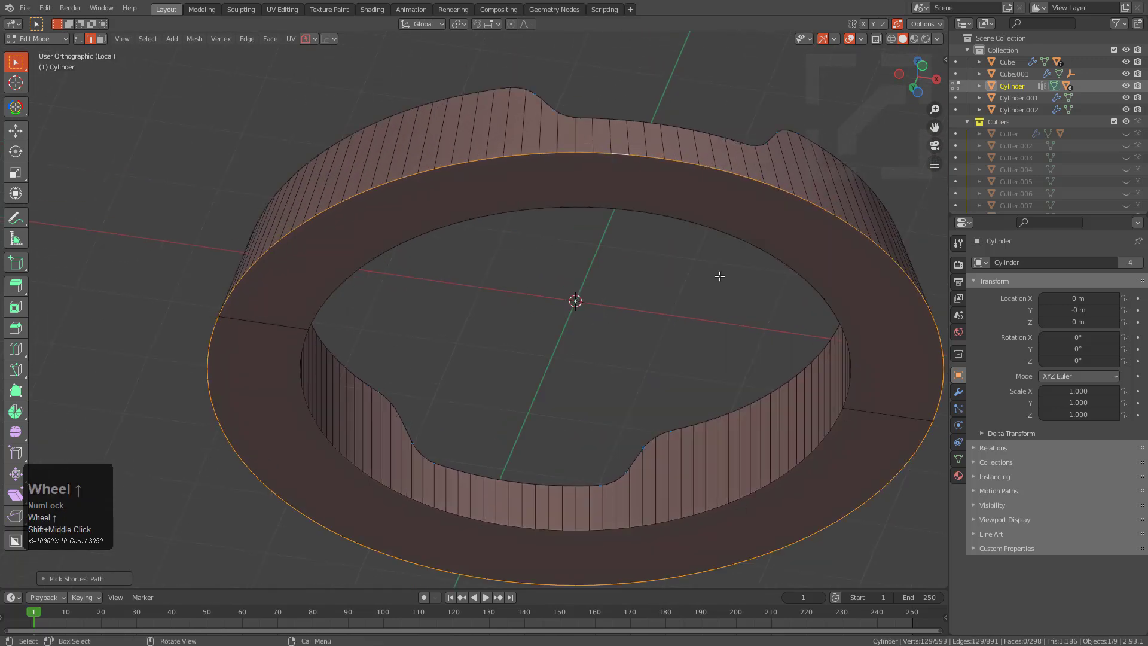
Step: Launch Edit Multi and apply a Boundary Bevel with an offset of about 0.243 to the selected rim loop
middle_drag(568, 257, 561, 254)
scroll(469, 259, up, 5)
key(q)
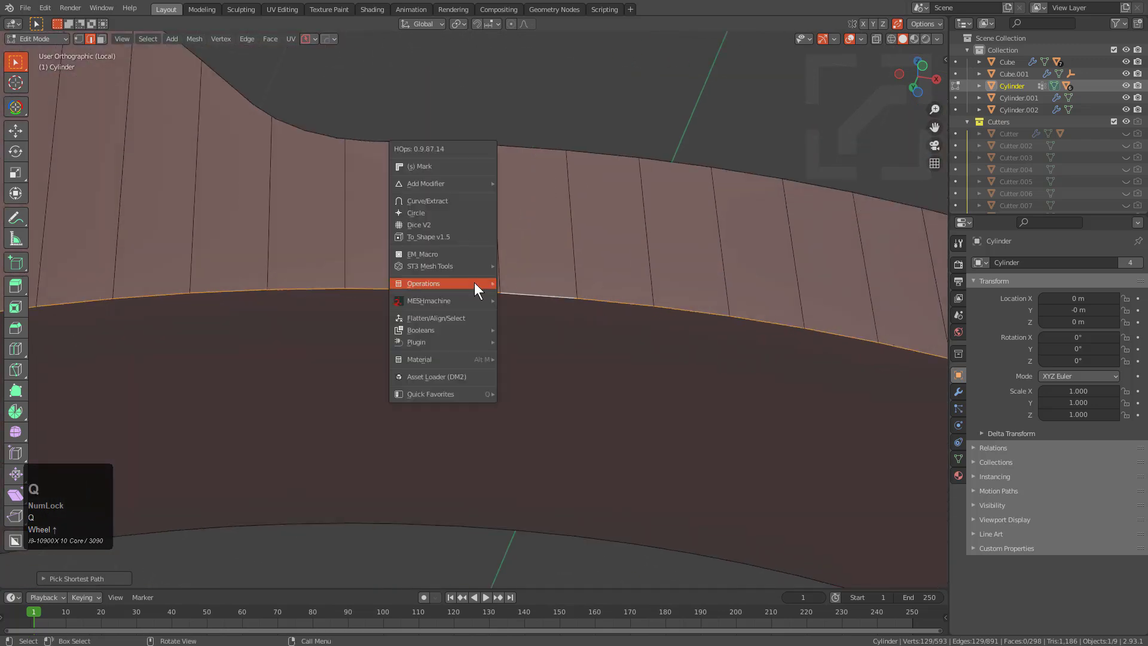
click(442, 168)
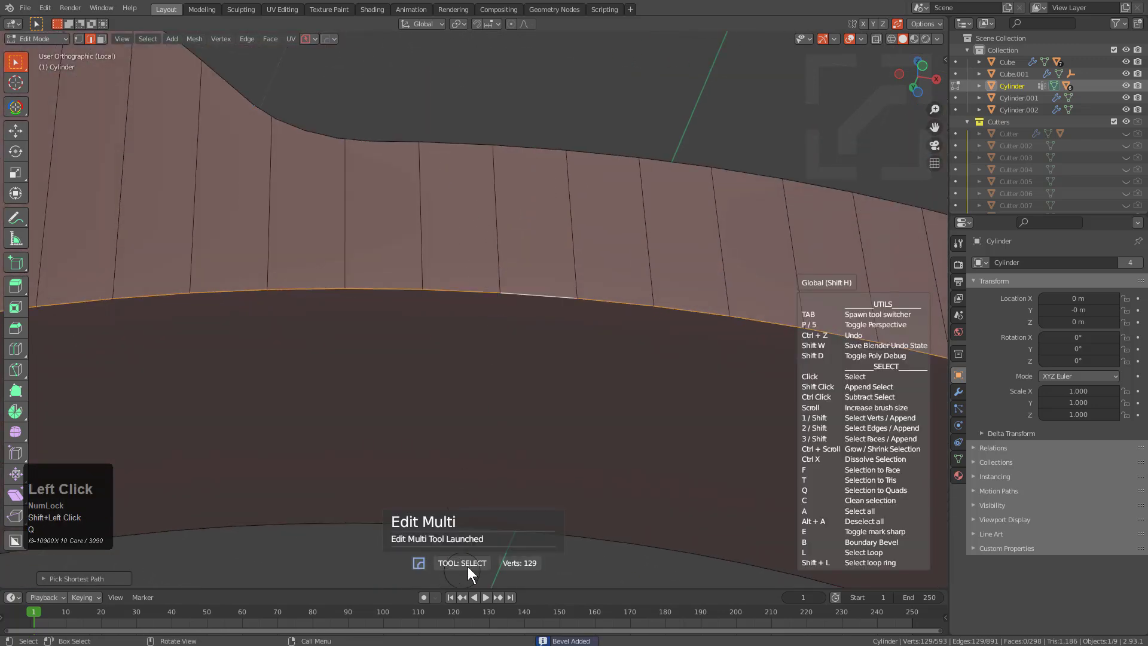
key(m)
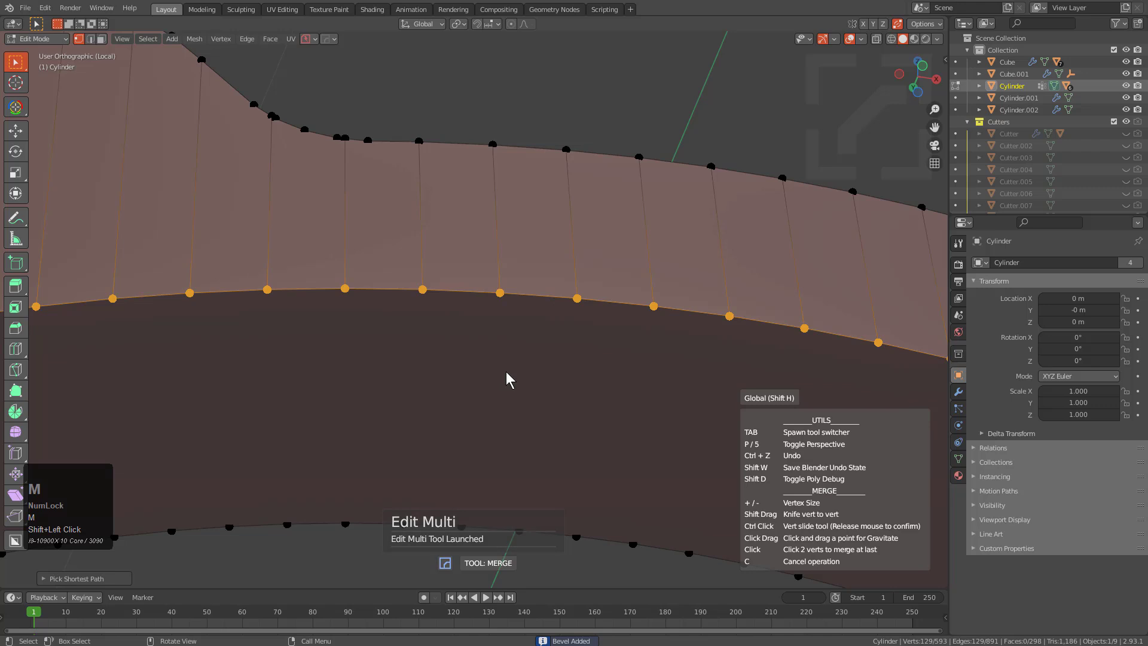
key(s)
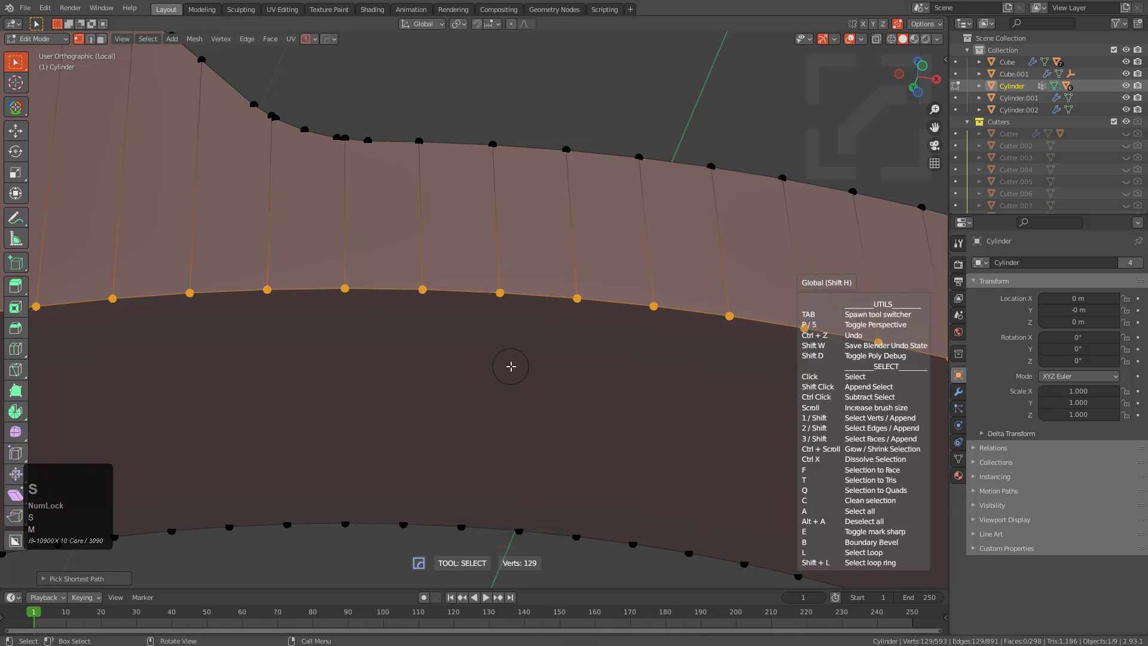
key(b)
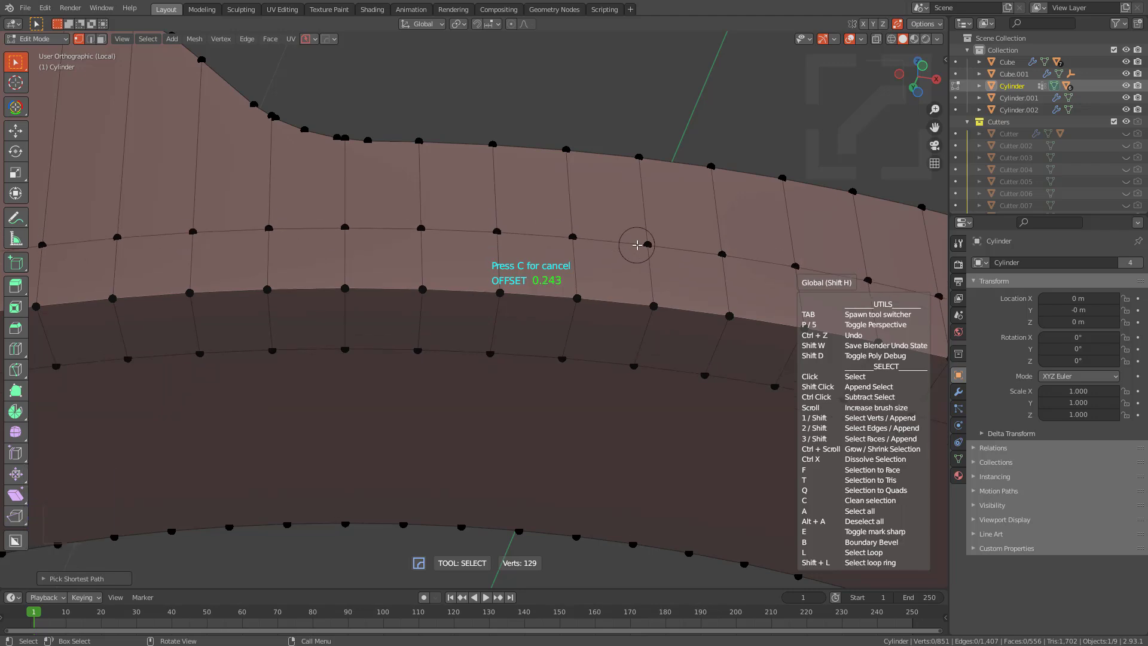
click(637, 245)
middle_drag(628, 249, 667, 347)
key(KP_2)
click(817, 262)
scroll(295, 353, down, 2)
middle_drag(294, 354, 327, 264)
ctrl+click(167, 116)
shift+middle_drag(167, 116, 245, 152)
ctrl+click(246, 112)
scroll(305, 325, down, 2)
Step: Merge the two pairs of near-duplicate vertices along the outer edge of the notch's lower bend
middle_drag(305, 325, 538, 318)
scroll(538, 318, up, 6)
key(1)
click(535, 348)
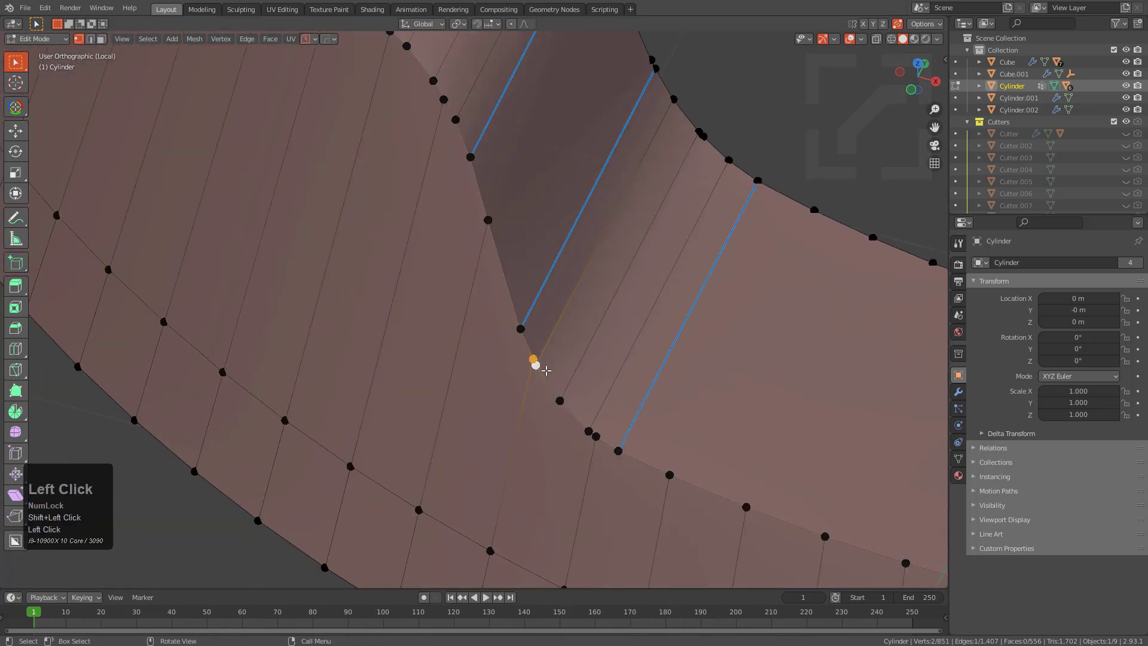
key(m)
shift+click(596, 436)
key(m)
middle_drag(580, 417, 577, 403)
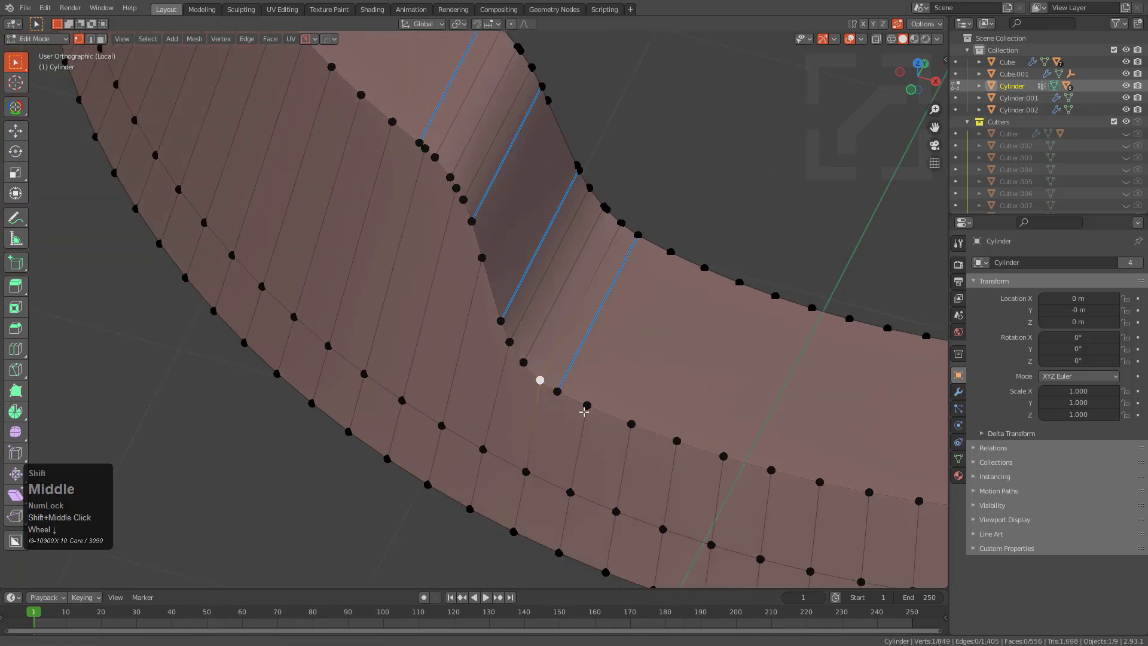
Step: Merge the two stray vertices along the notch's upper bend into the next vertices down the edge
scroll(525, 372, down, 4)
scroll(524, 372, down, 3)
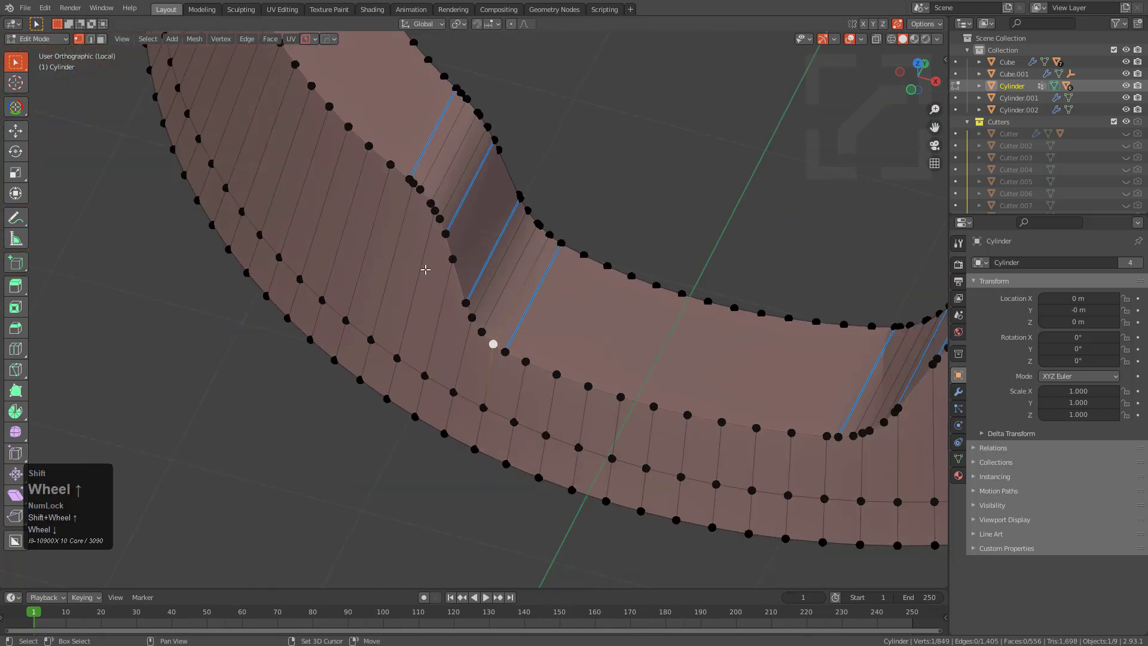
scroll(427, 270, up, 6)
click(414, 300)
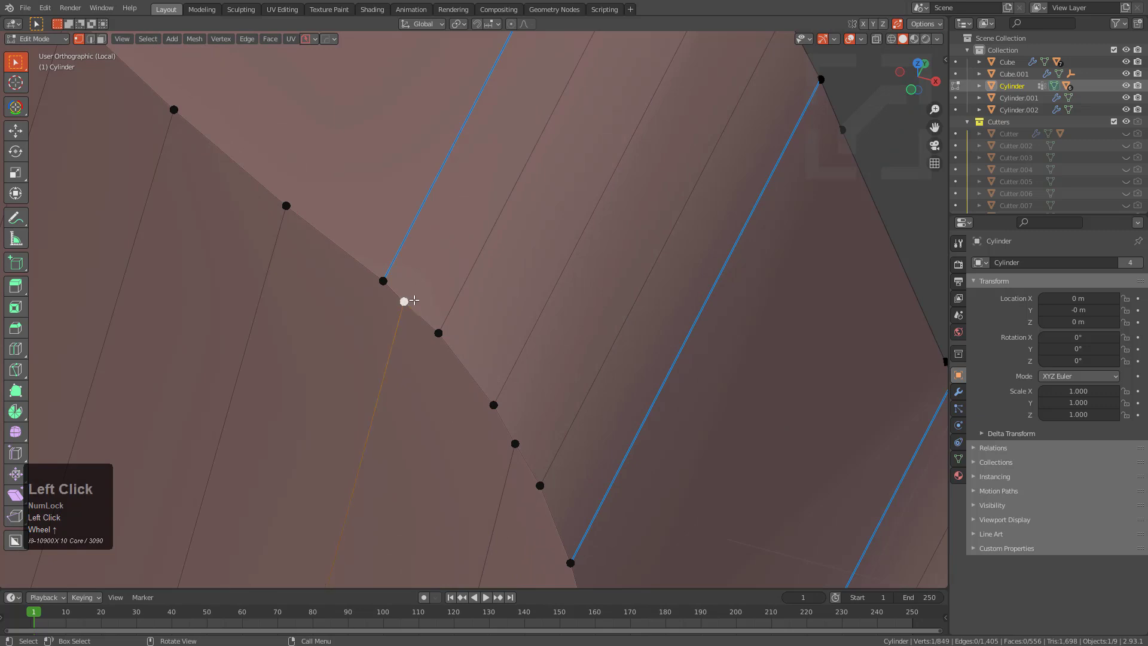
key(m)
click(432, 325)
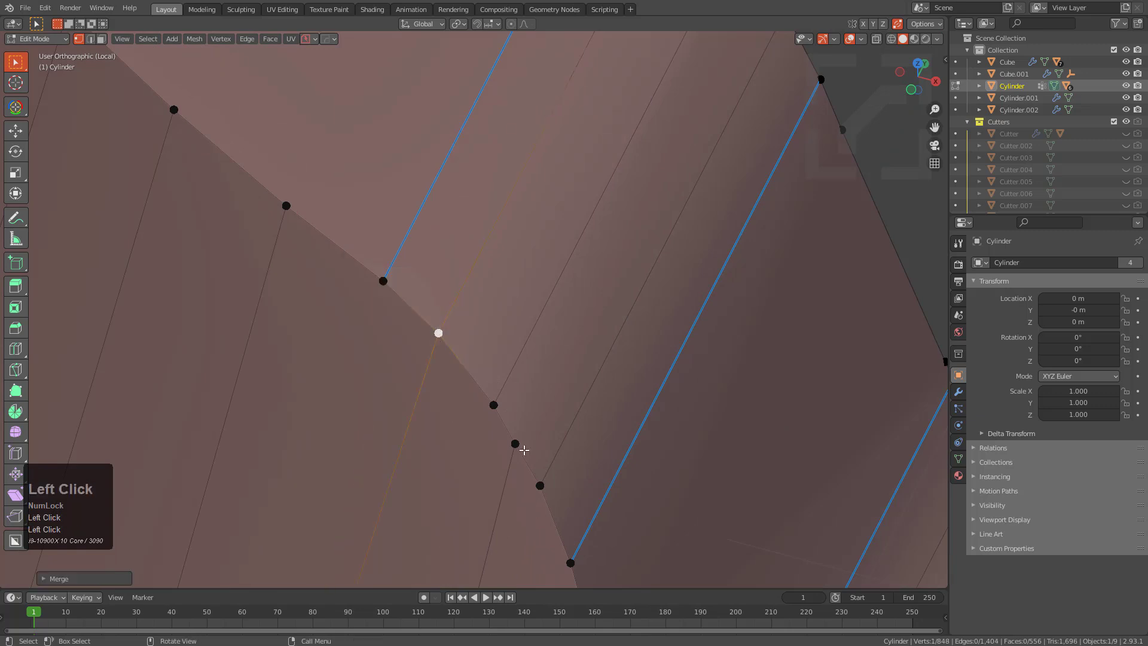
click(524, 450)
shift+click(536, 470)
scroll(547, 443, down, 4)
middle_drag(551, 431, 526, 382)
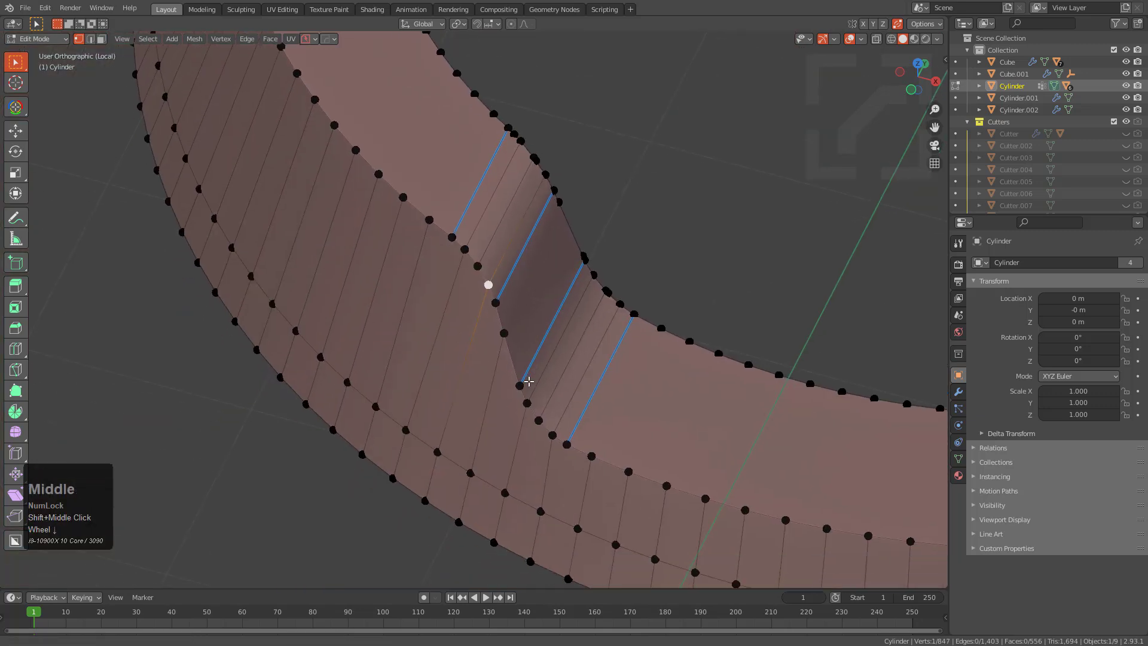
Step: Select the Cylinder ring's outer edge path running along the notch in edge mode
scroll(535, 384, up, 2)
key(2)
scroll(646, 448, down, 2)
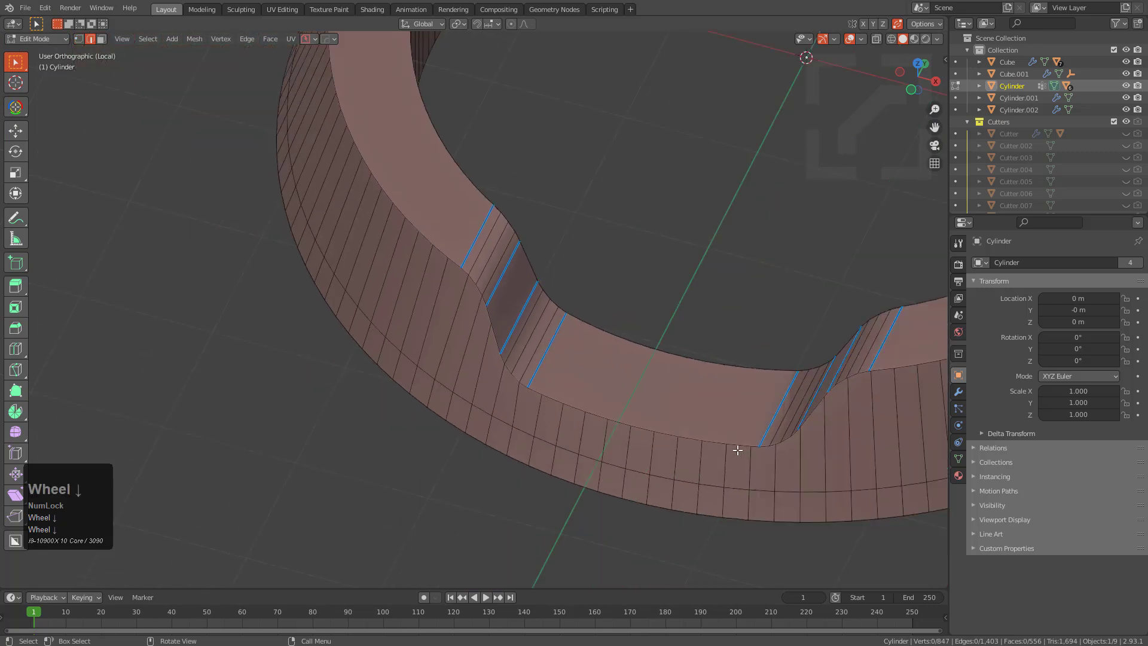
ctrl+click(352, 129)
middle_drag(352, 130, 526, 320)
ctrl+click(250, 79)
middle_drag(250, 79, 461, 300)
ctrl+click(307, 133)
Step: Launch Edit Multi and apply a Boundary Bevel with an offset of about 0.153 to the selected outer edge path along the notch
scroll(327, 257, up, 3)
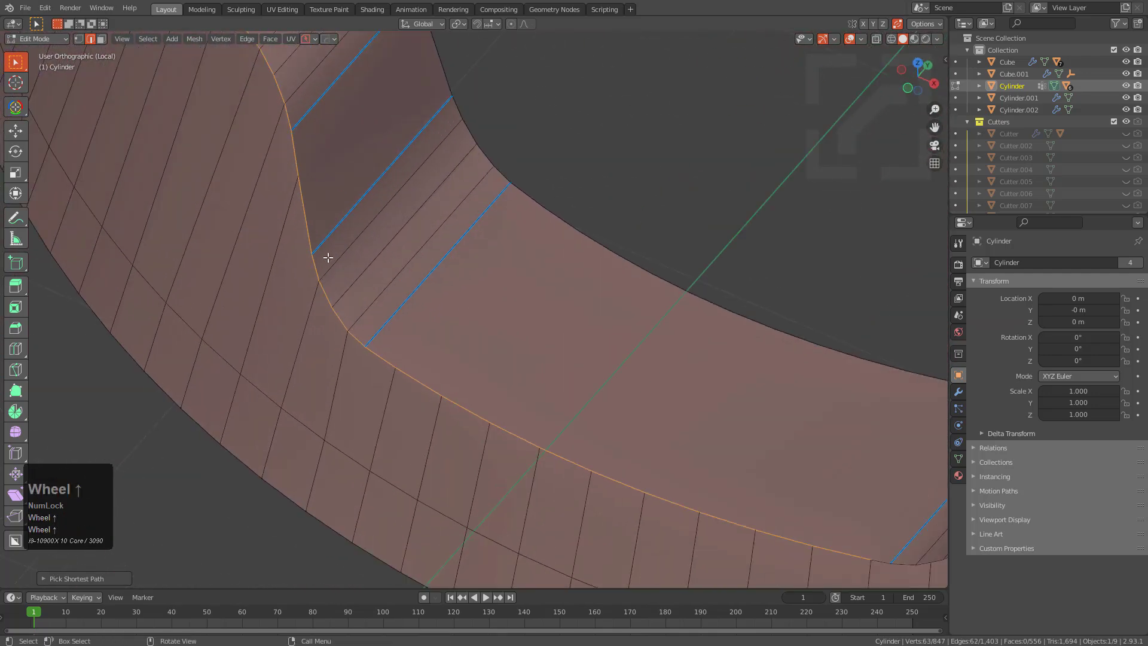
key(q)
click(452, 229)
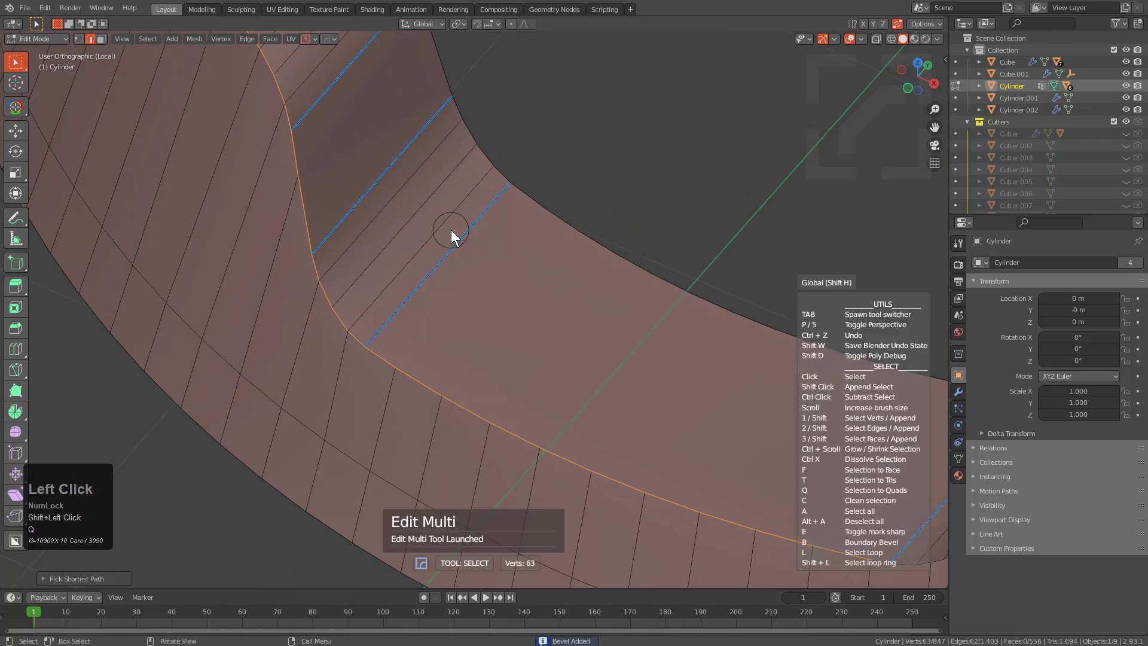
key(b)
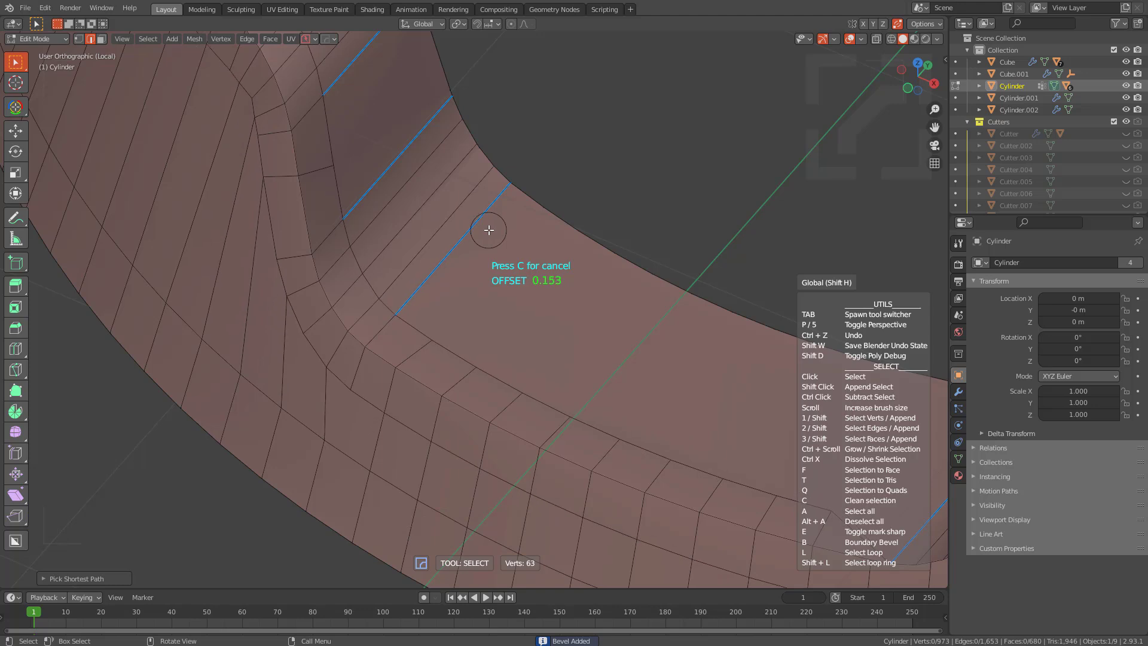
click(489, 230)
Step: Connect the lower-loop vertex beneath the notch's slope to the bevel vertex at the lower part of that slope
middle_drag(486, 226, 351, 287)
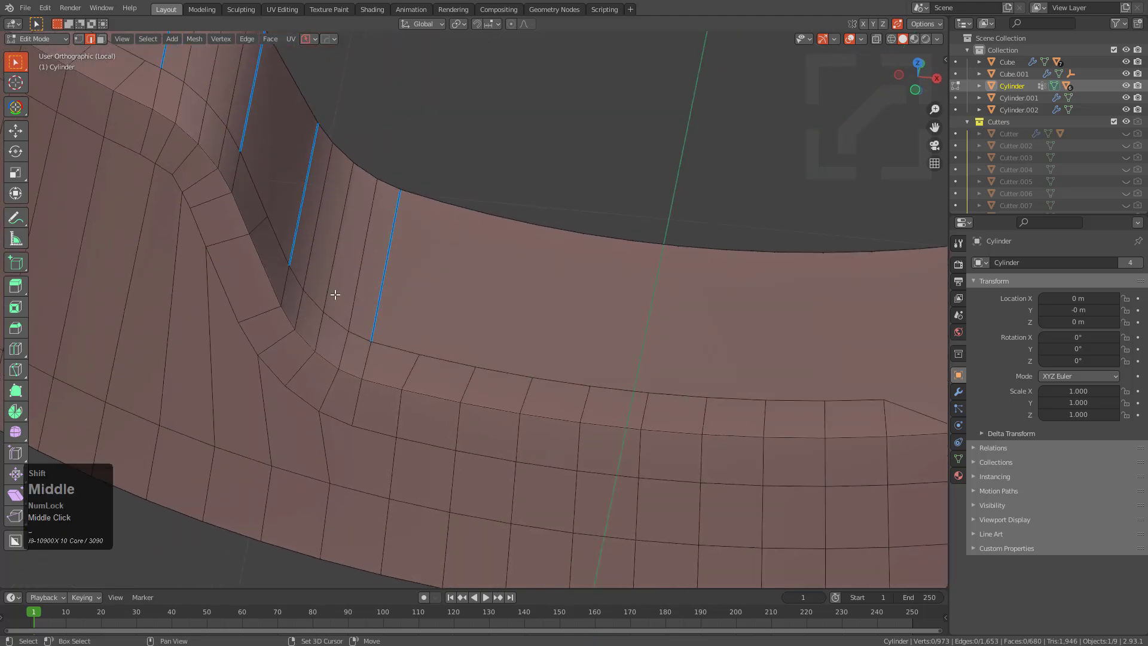
scroll(456, 293, up, 2)
middle_drag(456, 293, 442, 393)
key(1)
click(408, 462)
shift+click(426, 308)
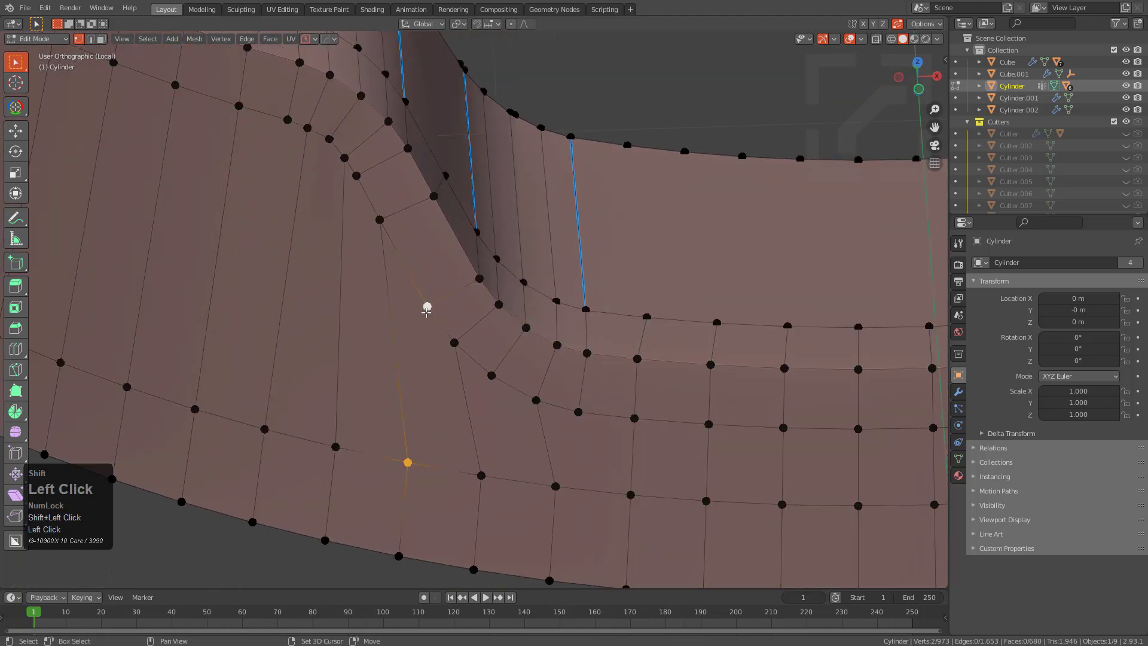
key(j)
Step: Connect the neighbouring lower-loop vertex to the next bevel vertex down the slope and dissolve the redundant slanted edge beside it
click(481, 473)
key(j)
key(2)
click(461, 413)
key(ctrl+x)
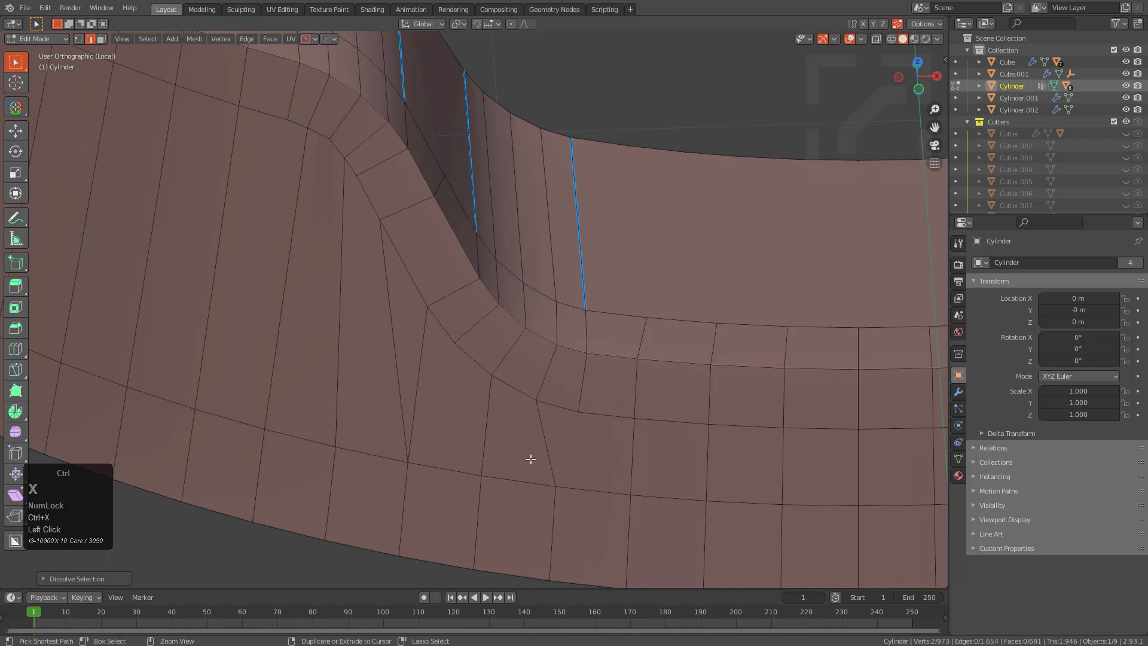
Step: Connect the lower-loop vertex under the notch's lower bend to the bevel vertex above it and dissolve the adjacent slanted edge
key(1)
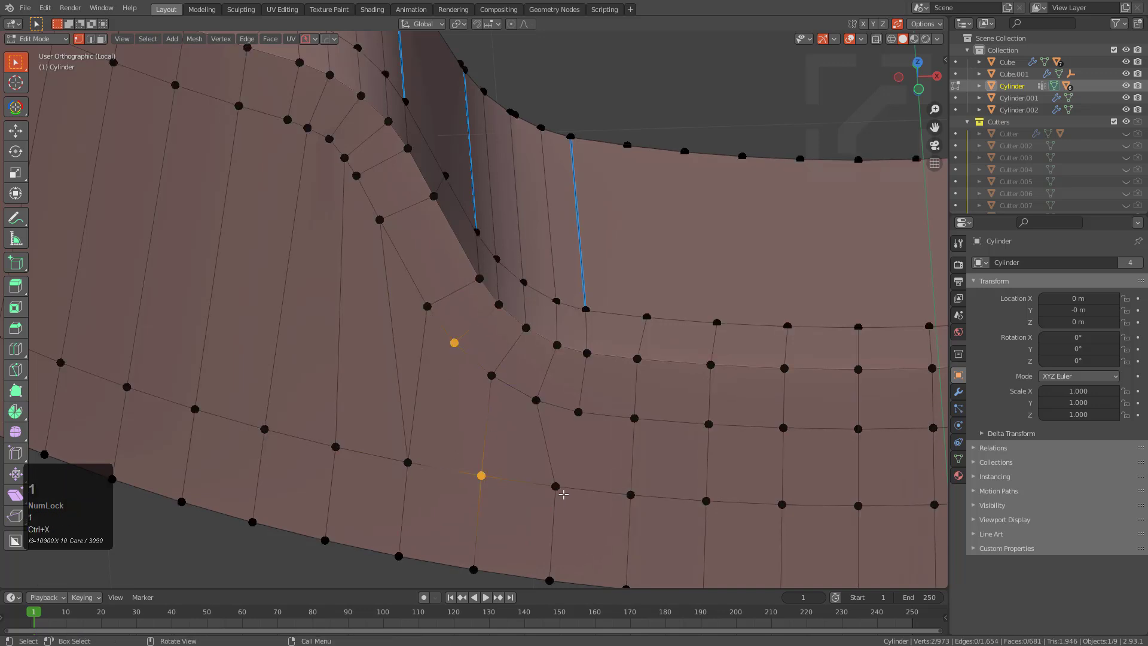
click(562, 493)
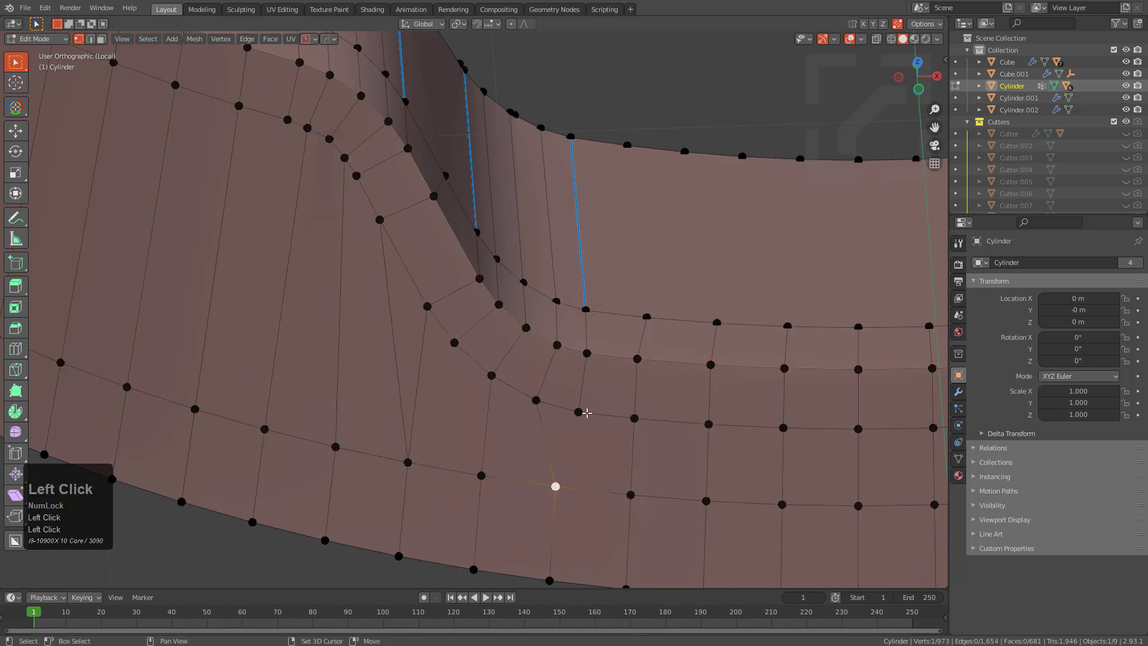
key(2)
click(537, 434)
key(ctrl+x)
Step: Connect the lower-loop vertex under the upper slope to the bevel vertex above it and dissolve the long diagonal edge next to it
key(1)
click(336, 447)
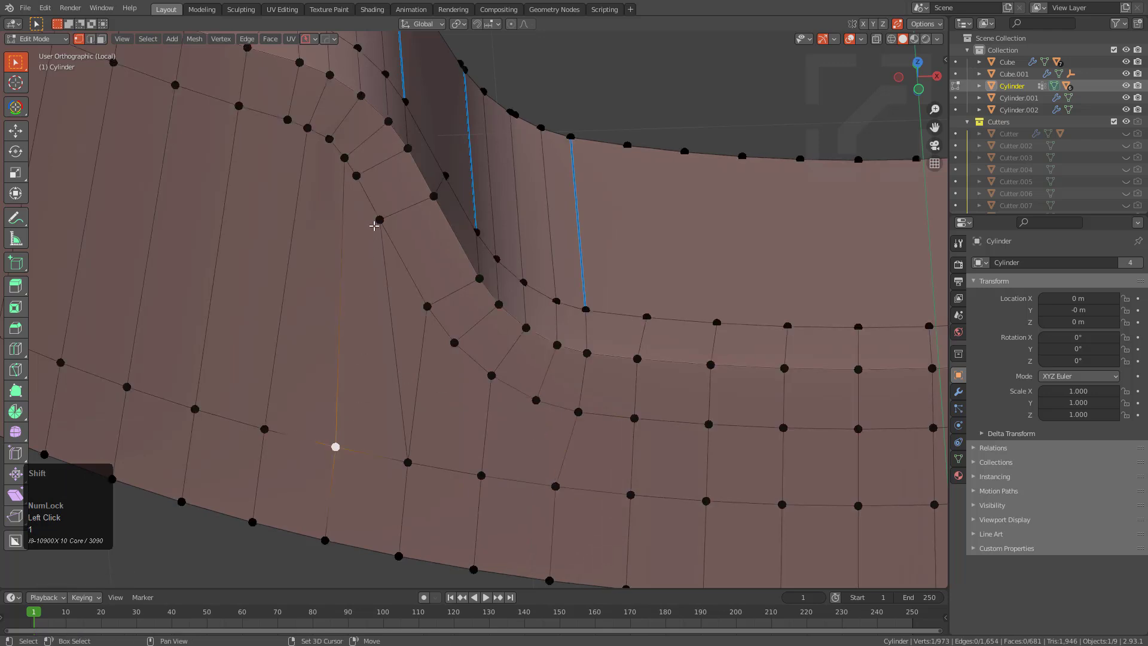
key(j)
key(2)
click(386, 328)
key(ctrl+x)
Step: Return to Object Mode and mirror the cleaned notch side of the Cylinder ring onto its opposite side
scroll(395, 341, down, 3)
middle_drag(395, 341, 499, 328)
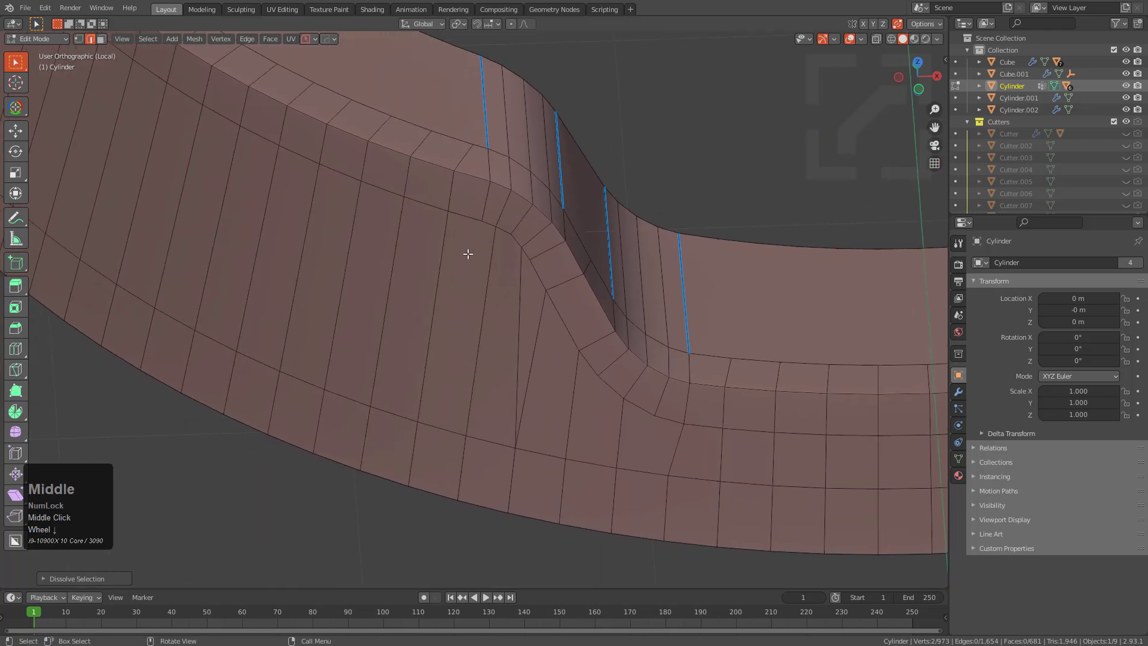
scroll(507, 221, down, 5)
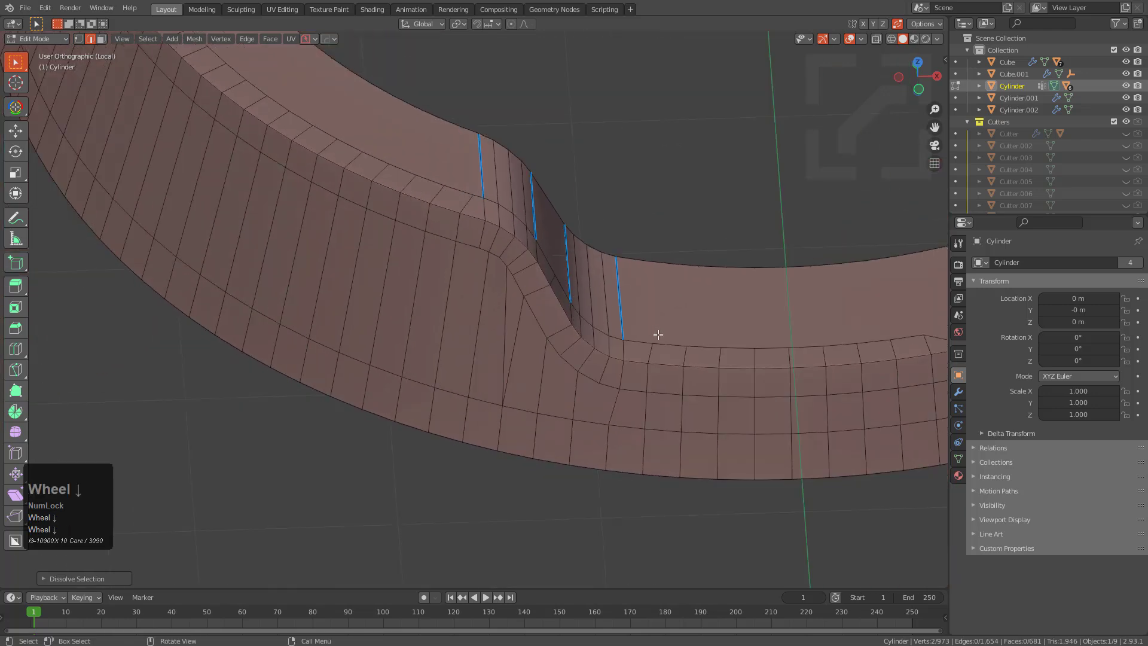
shift+middle_drag(442, 232, 274, 168)
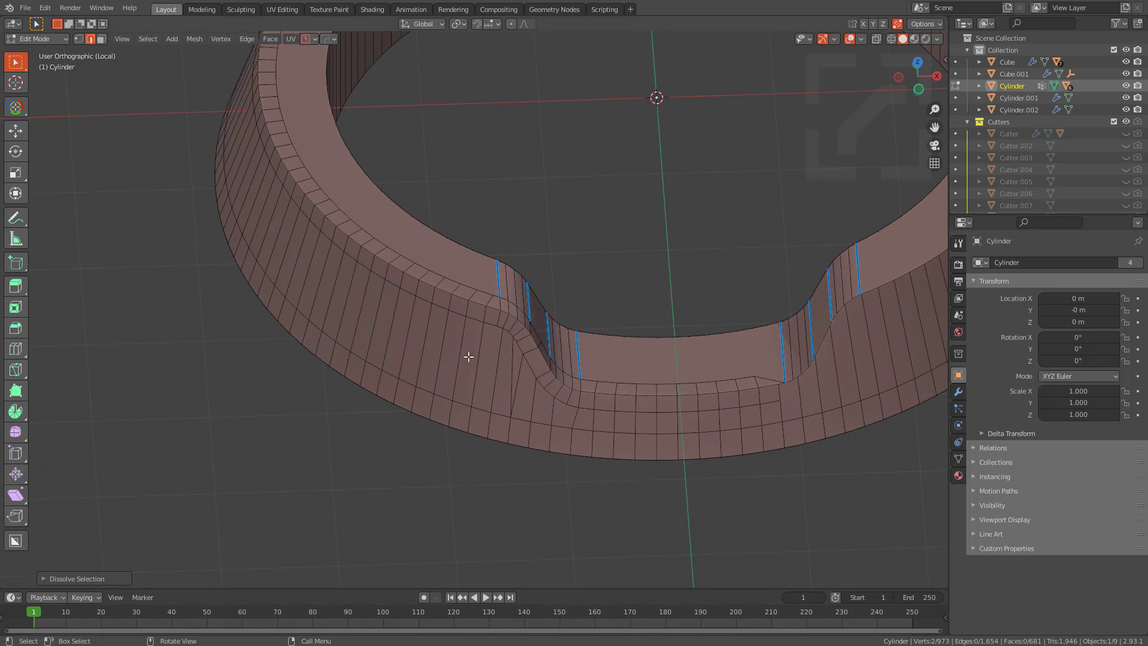
middle_drag(508, 338, 568, 358)
key(Tab)
key(alt+x)
click(417, 106)
click(550, 145)
Step: Add a Hard Ops bevel to the ring with a 30° angle limit, 0.50 profile, autosmooth 60 and harden normals off
middle_click(610, 358)
middle_drag(611, 351, 590, 328)
scroll(579, 329, down, 5)
key(q)
ctrl+click(580, 341)
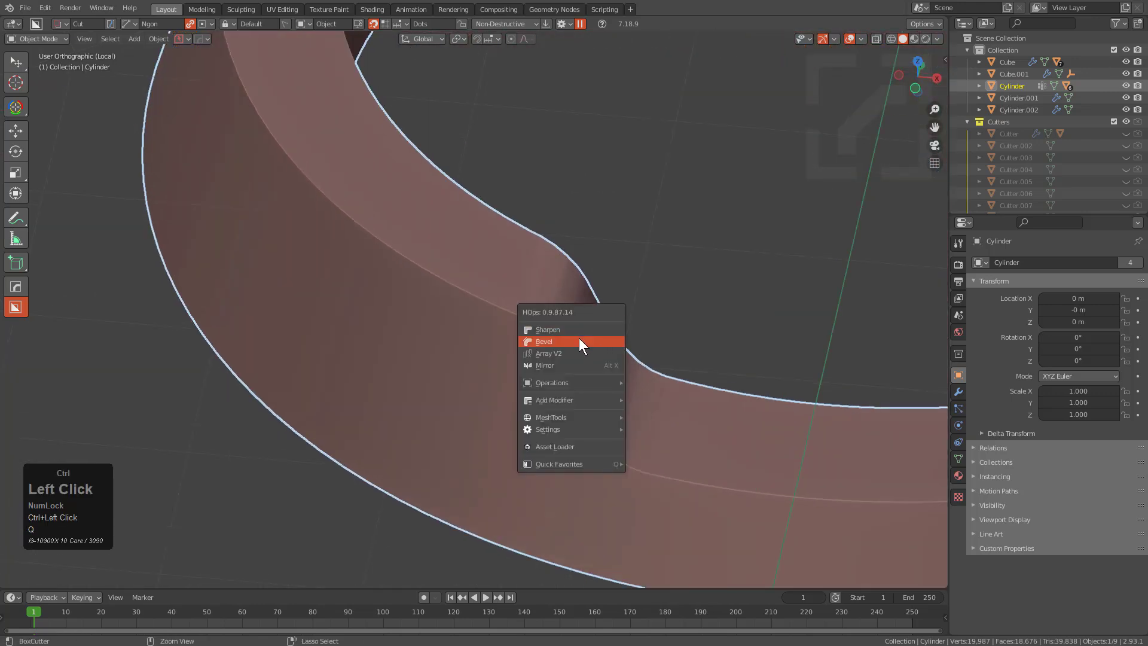
key(1)
scroll(566, 336, up, 3)
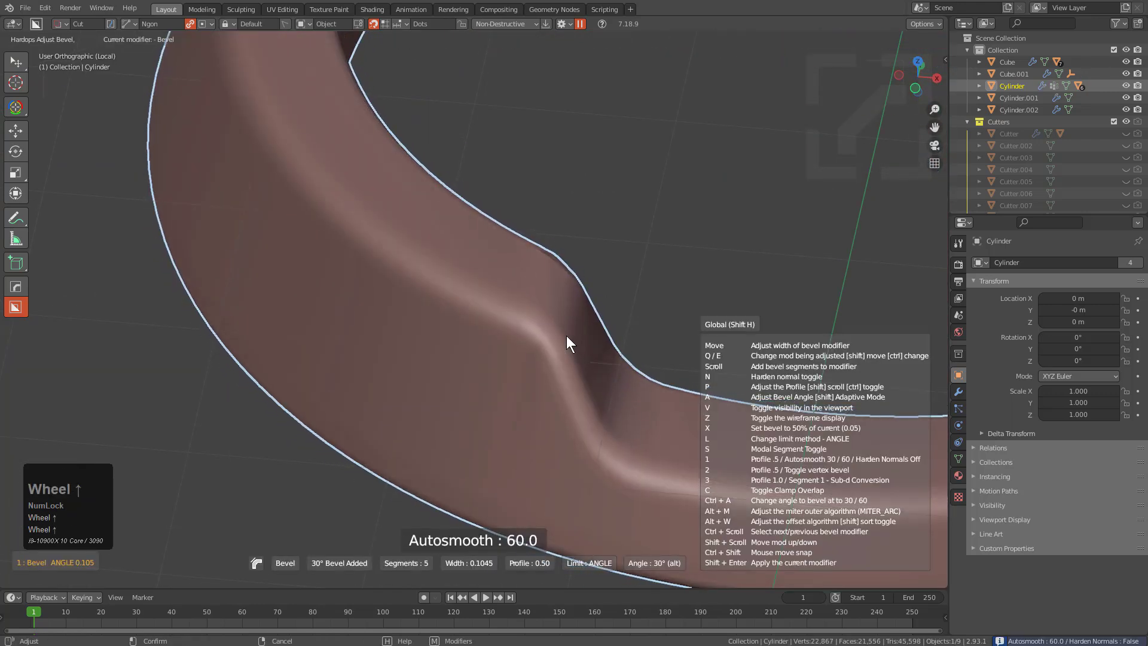
click(573, 330)
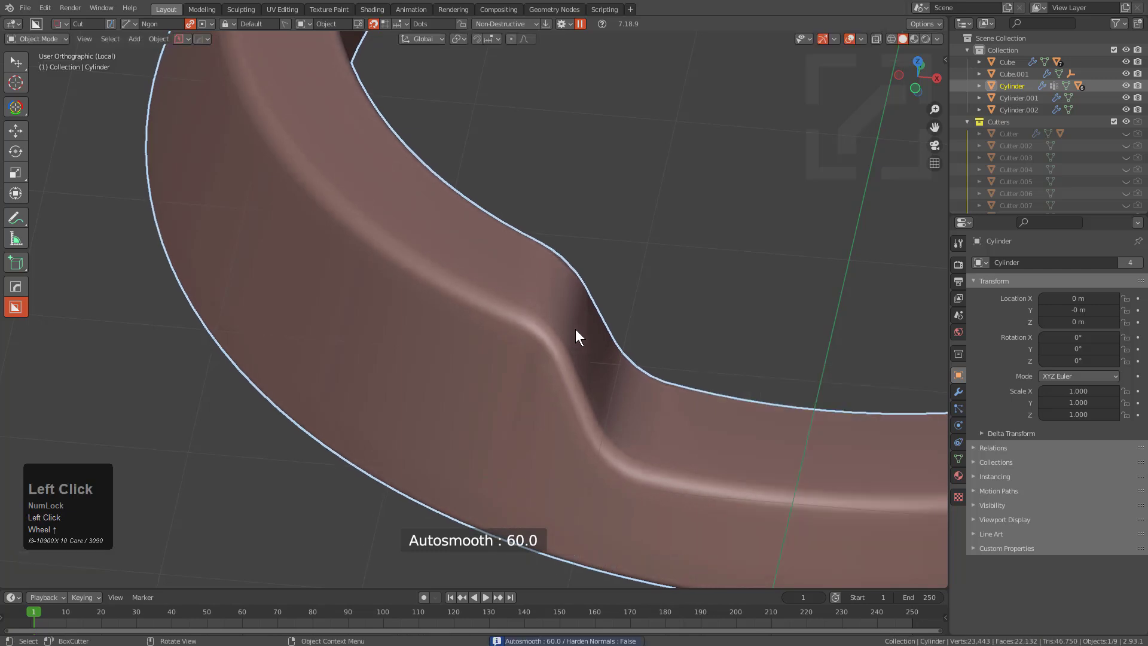
Step: Sharpen the ring with Hard Ops, adding a Weighted Normal modifier with Keep Sharp
scroll(575, 329, down, 3)
key(q)
click(577, 329)
scroll(574, 333, down, 1)
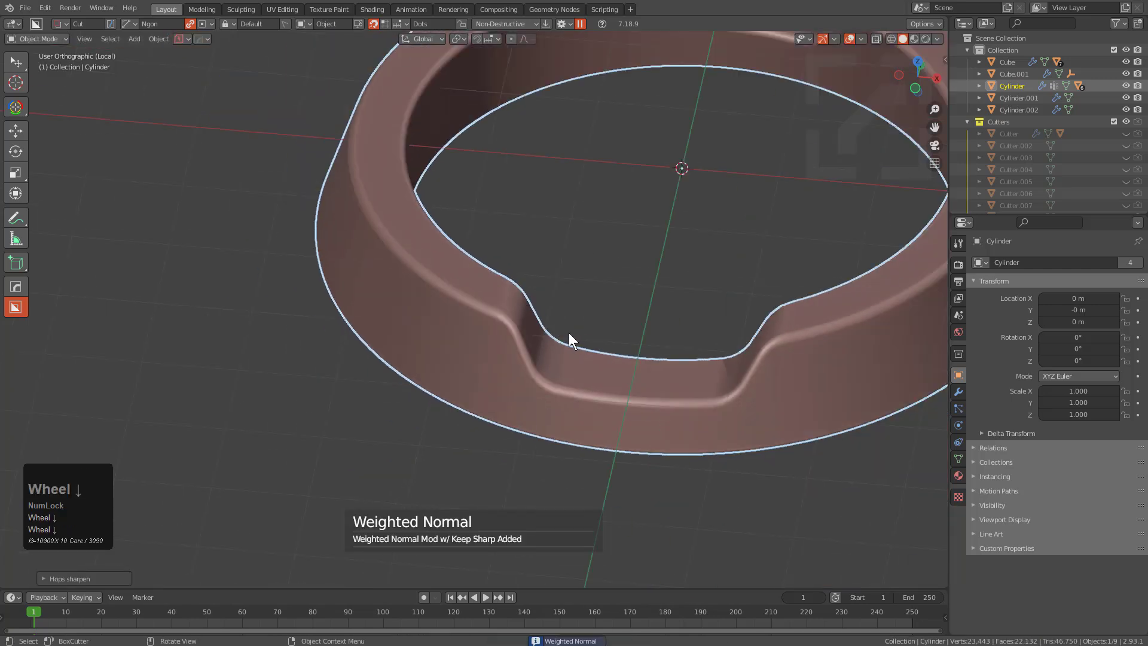
Step: Exit local view, sharpen the Slice.002 piece with Hard Ops, and deselect everything
key(KP_Divide)
alt+click(551, 347)
key(q)
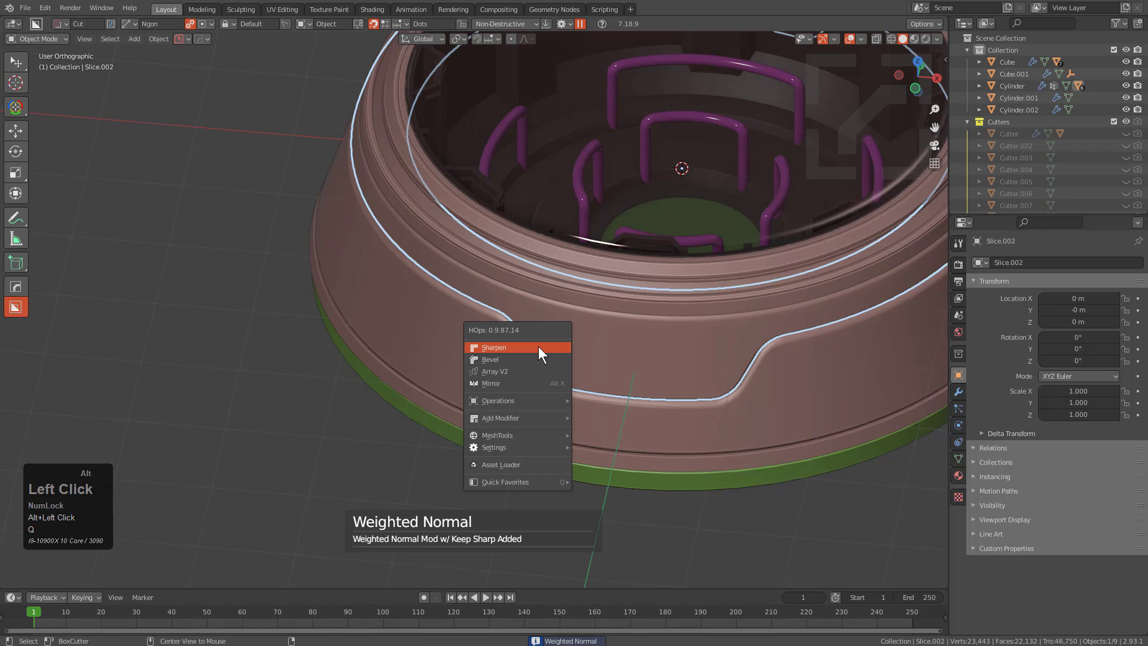
alt+click(538, 347)
key(alt+a)
Step: Switch the viewport to Material Preview and assign a blank Principled material to the Cylinder ring
scroll(551, 342, down, 1)
middle_drag(551, 342, 508, 344)
shift+scroll(509, 344, down, 1)
middle_drag(508, 344, 535, 358)
scroll(513, 323, down, 1)
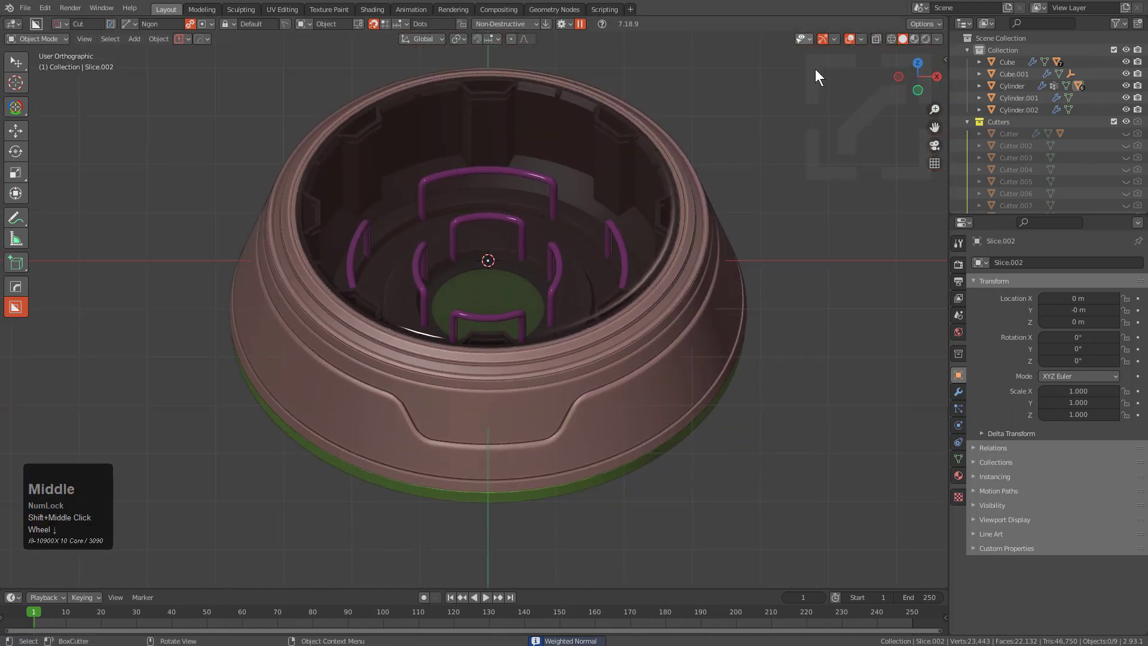
click(914, 38)
shift+middle_drag(646, 367, 660, 350)
click(619, 386)
key(alt+m)
click(595, 364)
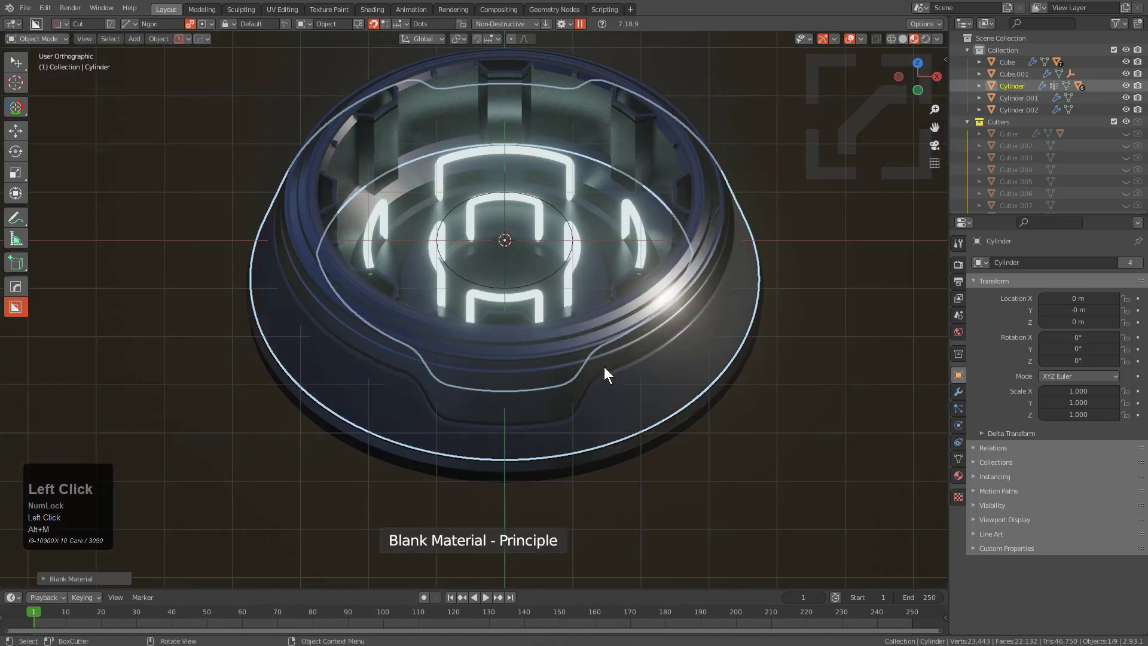
key(alt+a)
scroll(576, 359, down, 2)
mouse_move(576, 357)
middle_down()
mouse_move(555, 335)
mouse_move(562, 344)
mouse_move(518, 350)
mouse_move(594, 346)
middle_up()
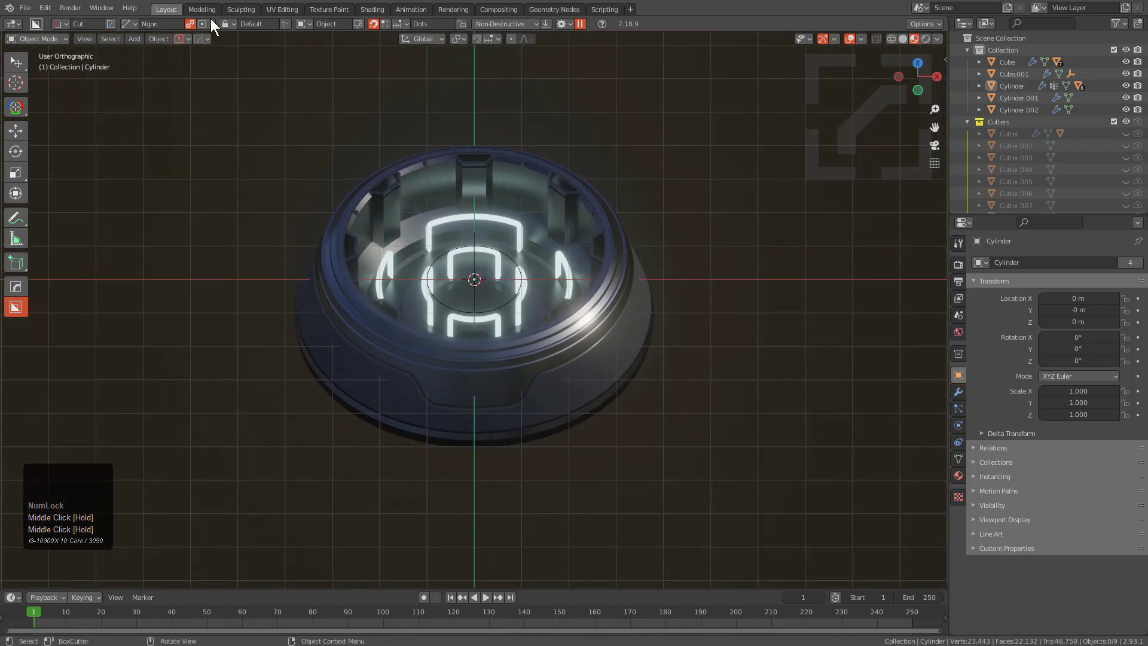
Step: Set the PowerSave file name to "cylindrical" and save the project with PowerSave
click(188, 38)
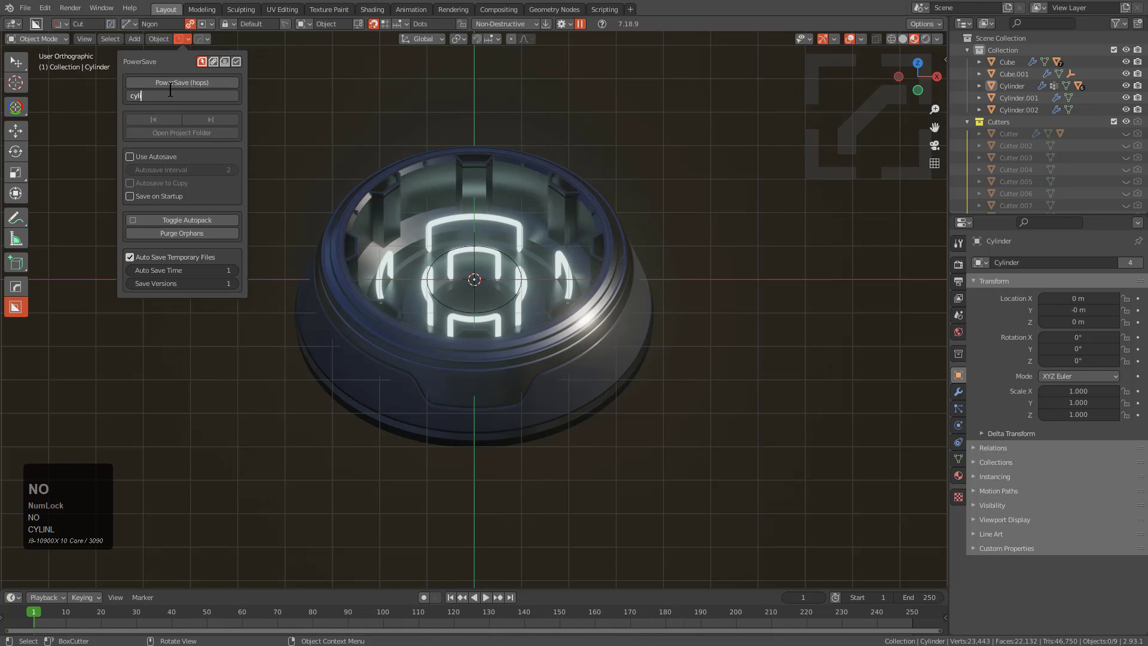
key(Num_Lock)
key(Return)
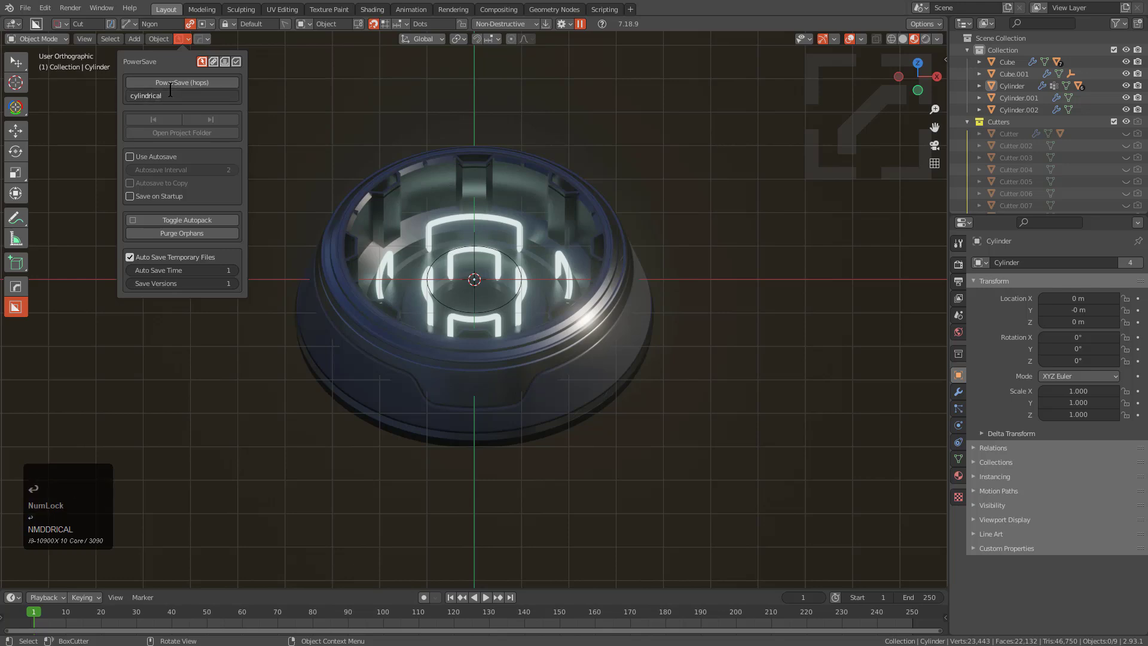
click(178, 82)
Step: Switch the viewport back to Solid shading with nothing selected
scroll(593, 271, up, 2)
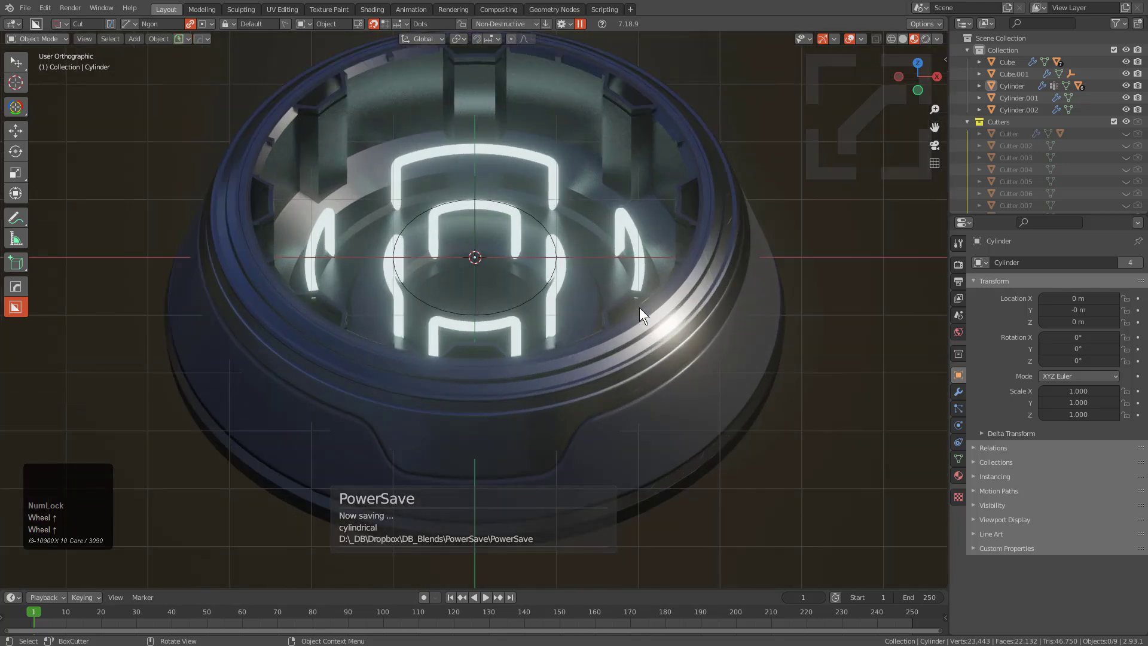
click(902, 39)
key(alt+a)
mouse_move(526, 327)
middle_down()
mouse_move(532, 353)
mouse_move(554, 346)
middle_up()
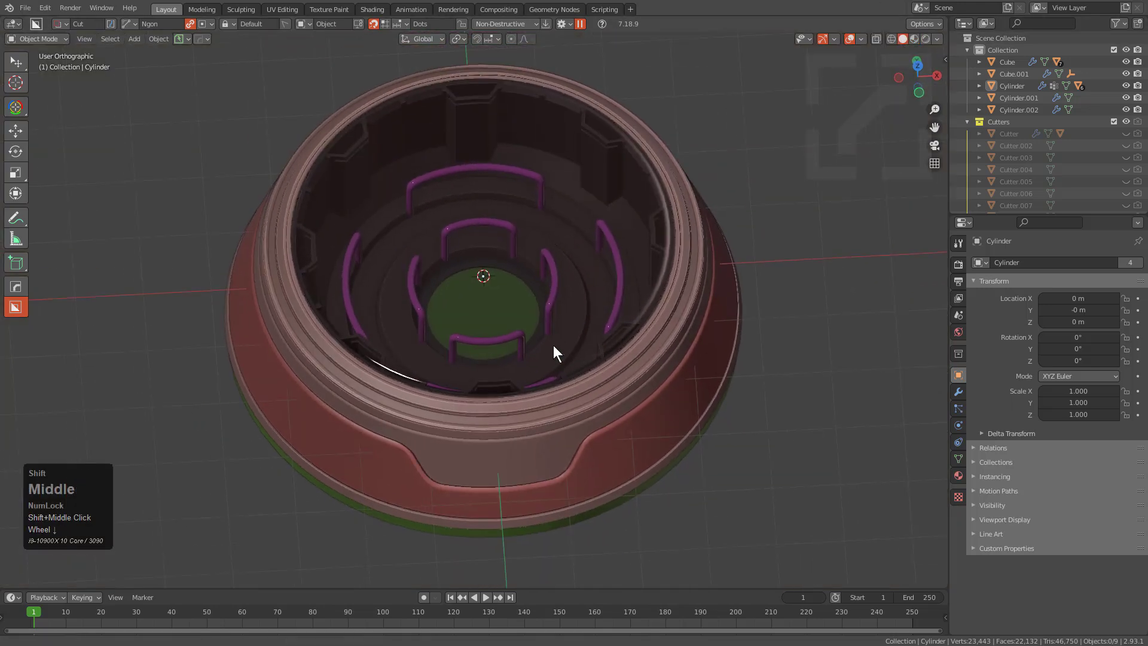
Step: Inspect the assembled circular part, examining its inner wall and notched ring from several angles
click(660, 178)
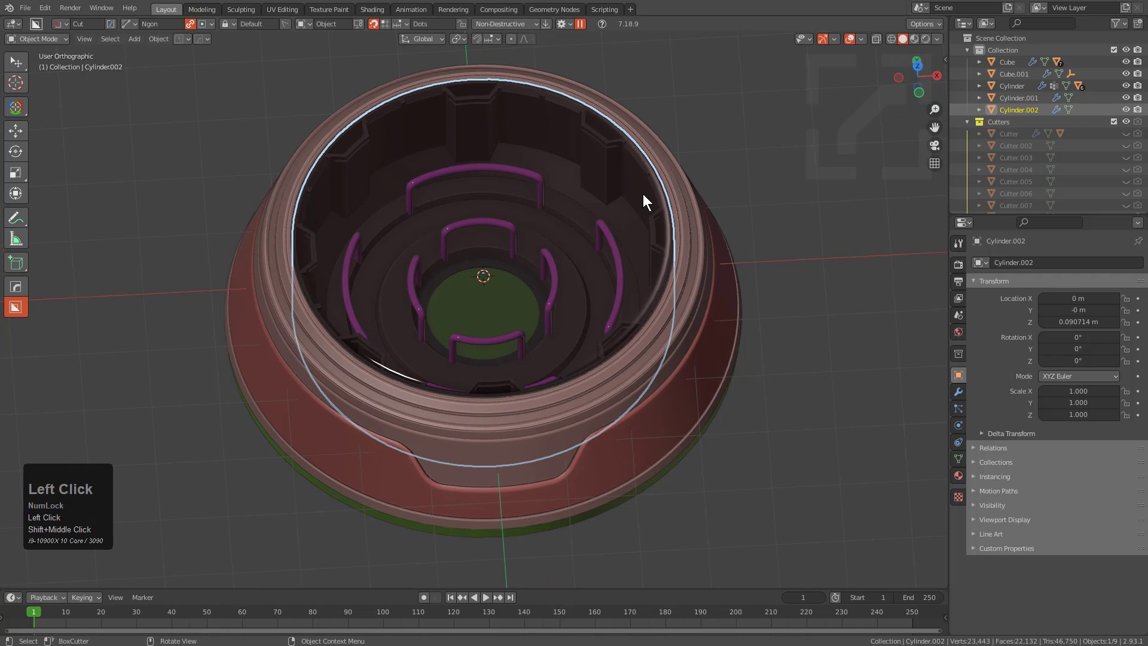
click(669, 402)
middle_drag(669, 402, 581, 380)
scroll(603, 347, up, 1)
key(alt+a)
scroll(603, 347, up, 3)
middle_drag(595, 307, 537, 313)
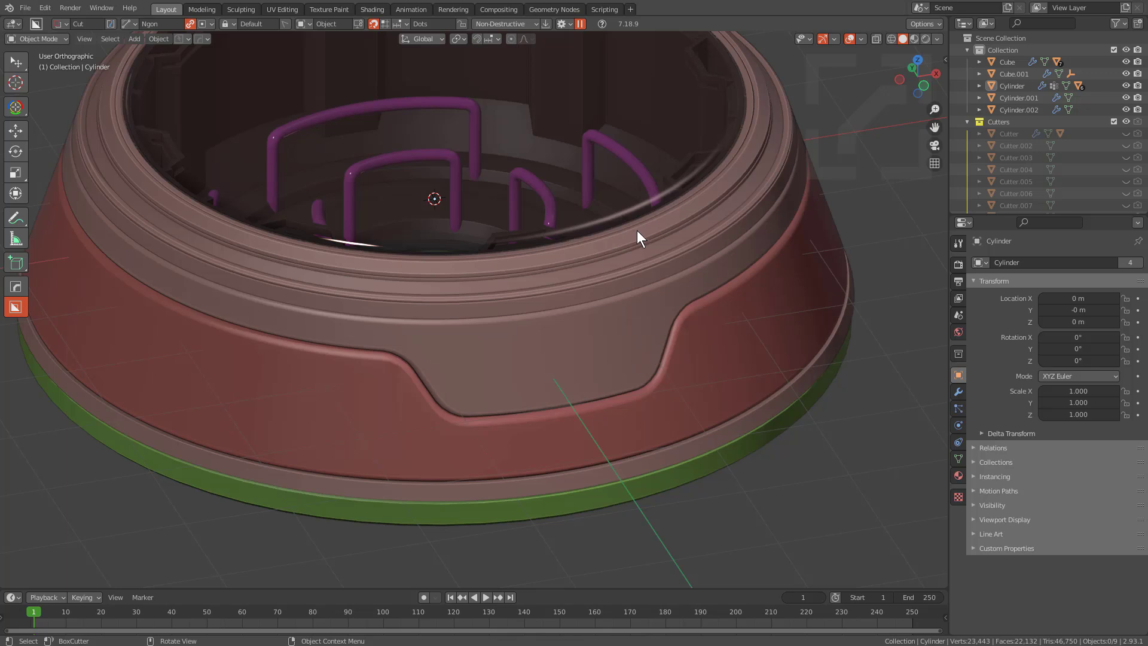
scroll(636, 231, down, 2)
middle_drag(586, 276, 577, 290)
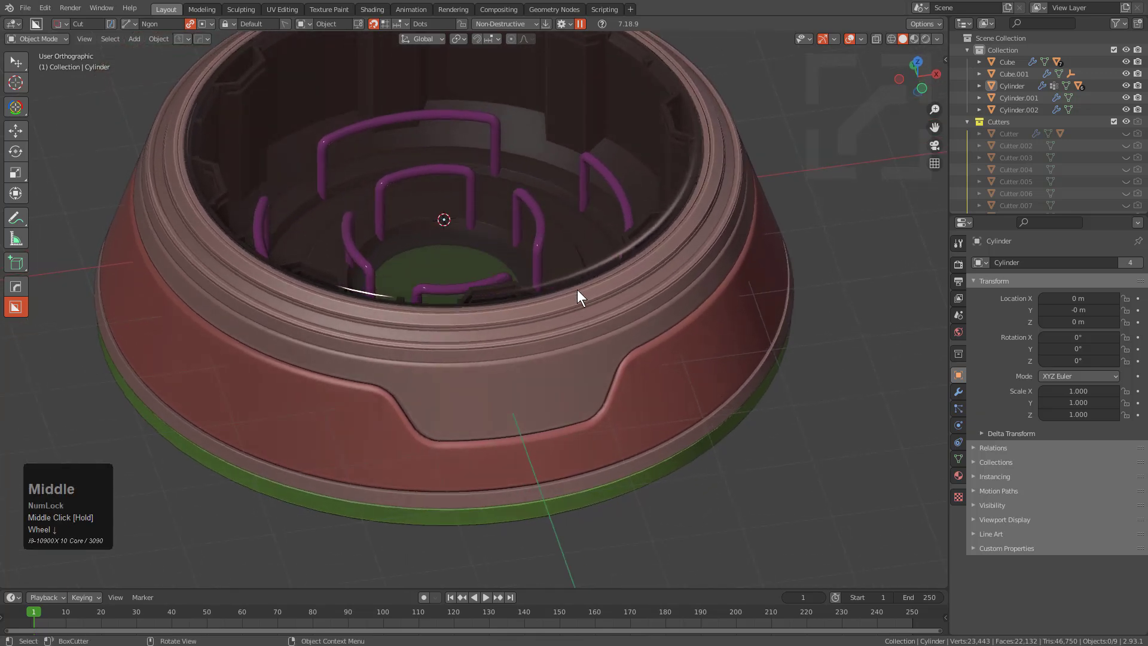
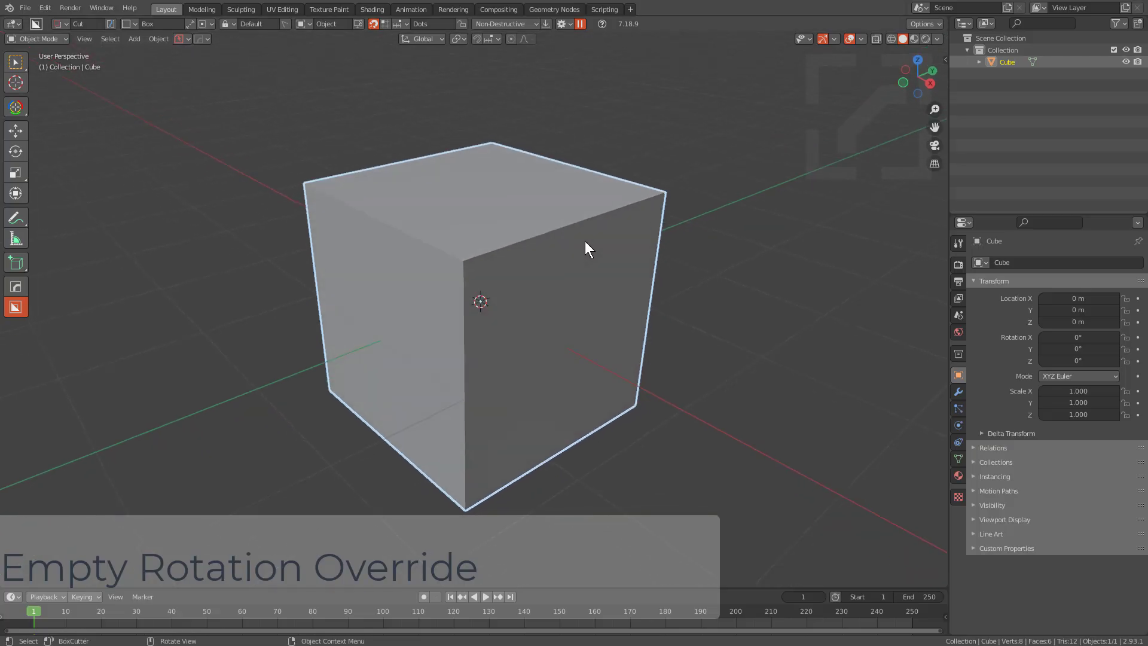
Step: Trackball-rotate the cube to about -50.8° X, 21.6° Y and -39.8° Z
middle_drag(585, 242, 594, 232)
key(r)
key(r)
click(613, 346)
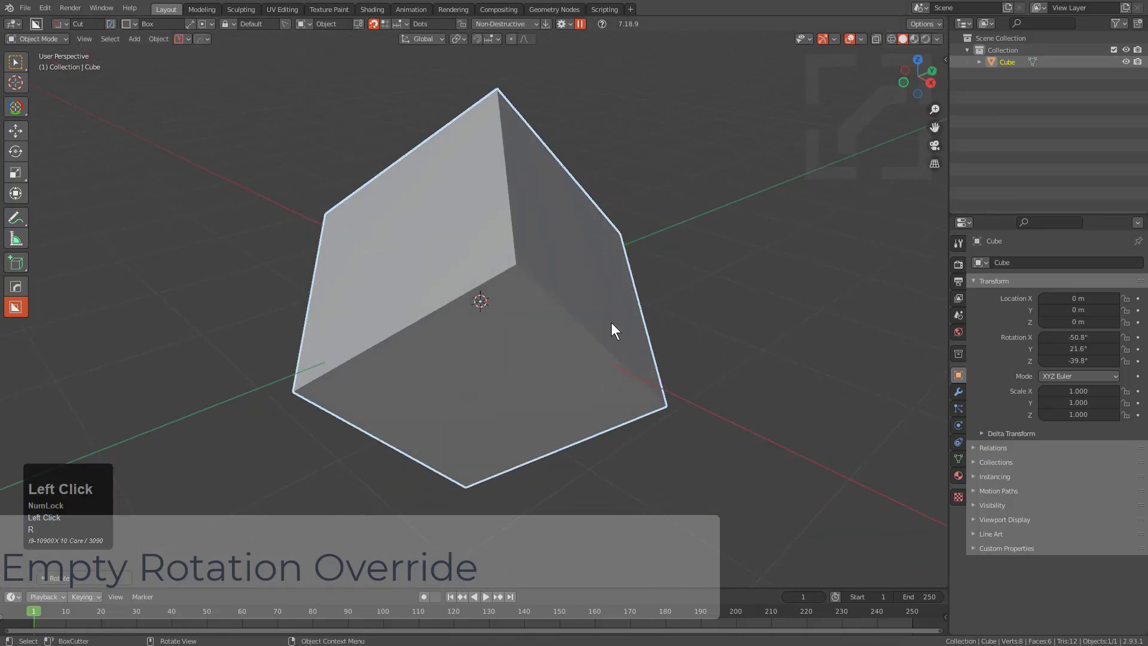
Step: Try Dice V2 on the rotated cube with the Knife method, previewing 39 Z cuts and 18 Y cuts, and cancel it
key(q)
mouse_move(582, 394)
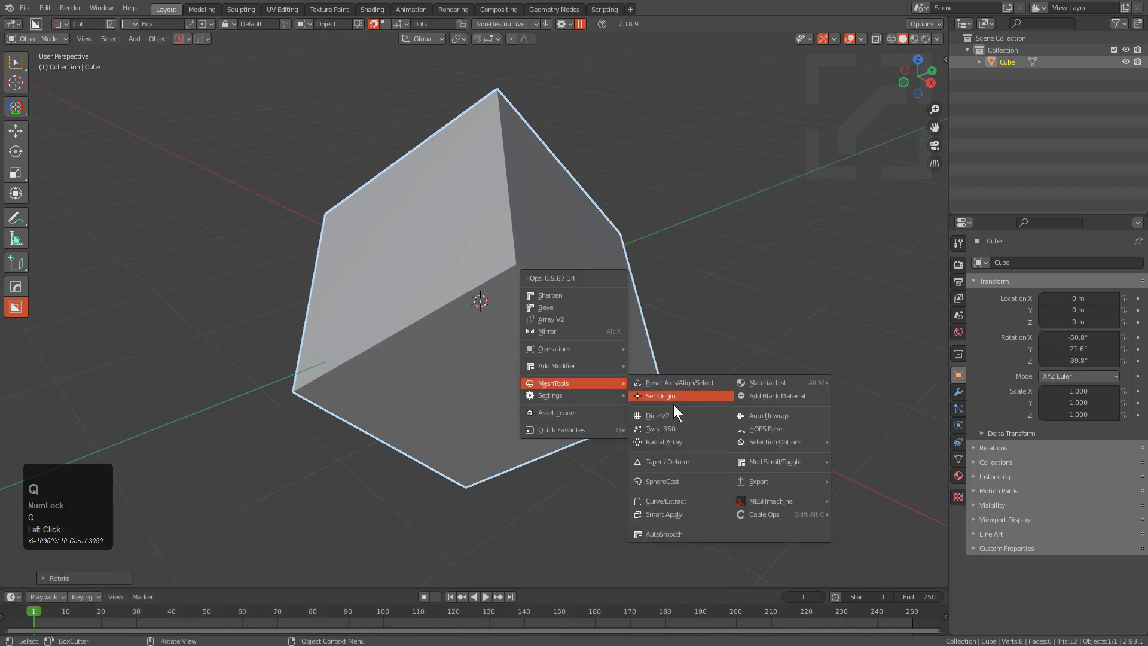
click(674, 405)
scroll(672, 411, up, 2)
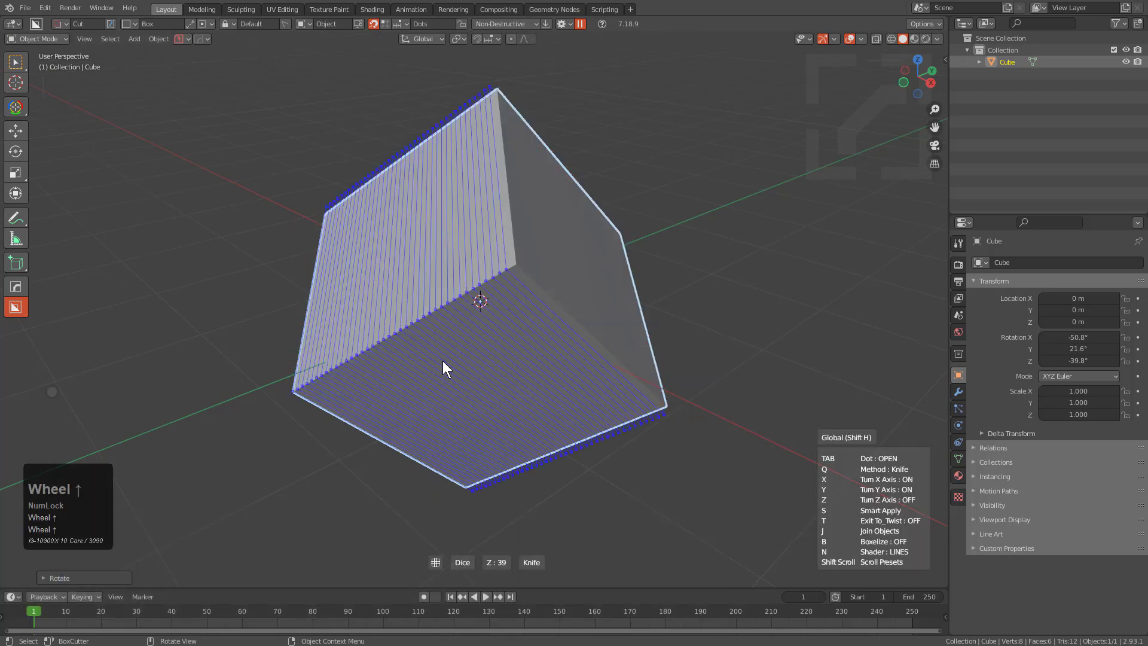
scroll(366, 332, down, 3)
scroll(368, 325, down, 20)
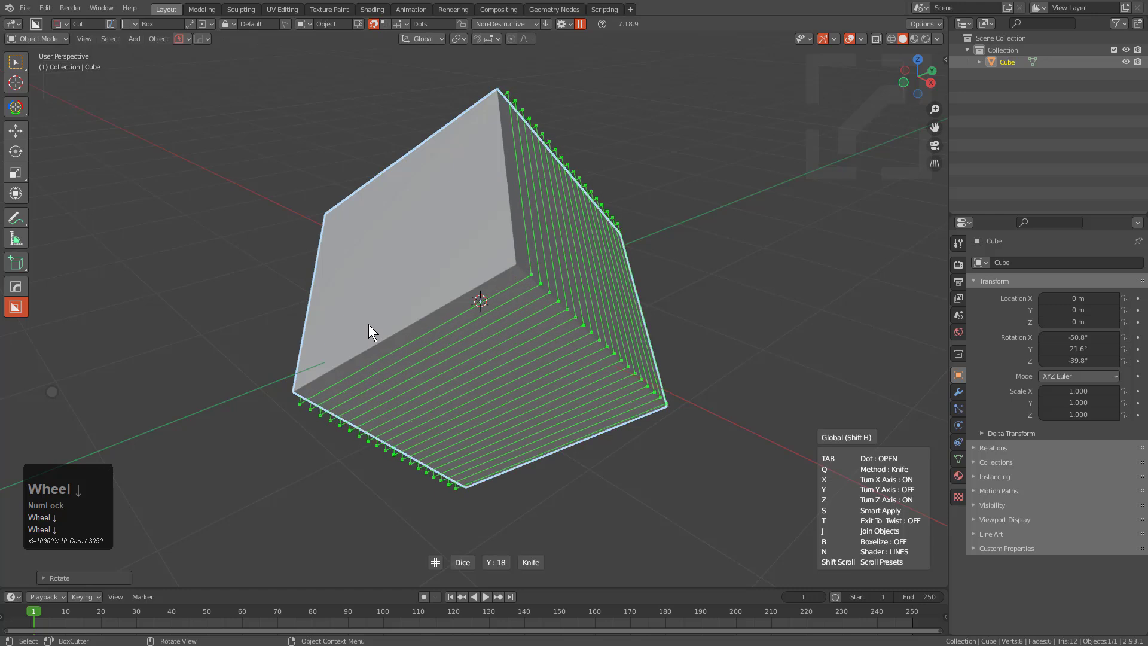
right_click(368, 324)
Step: Clear the cube's rotation
scroll(526, 300, down, 4)
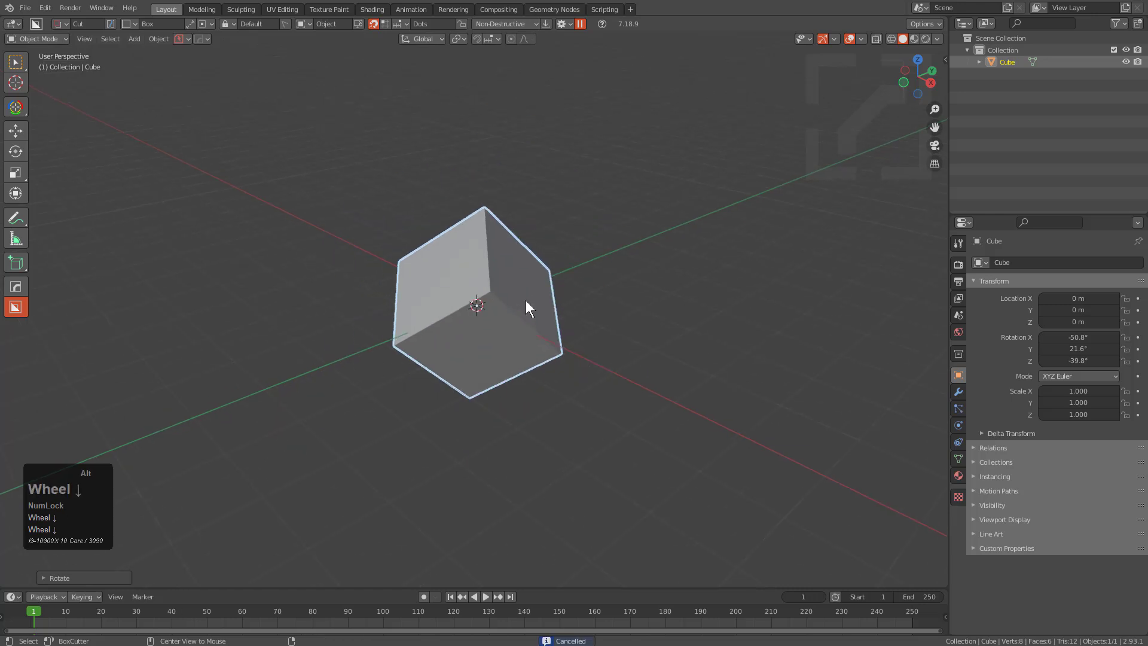
key(alt+r)
middle_drag(526, 300, 488, 303)
Step: Add a sphere empty, raise it above the cube along Z, and give it a freehand rotation
scroll(504, 290, up, 2)
key(shift+a)
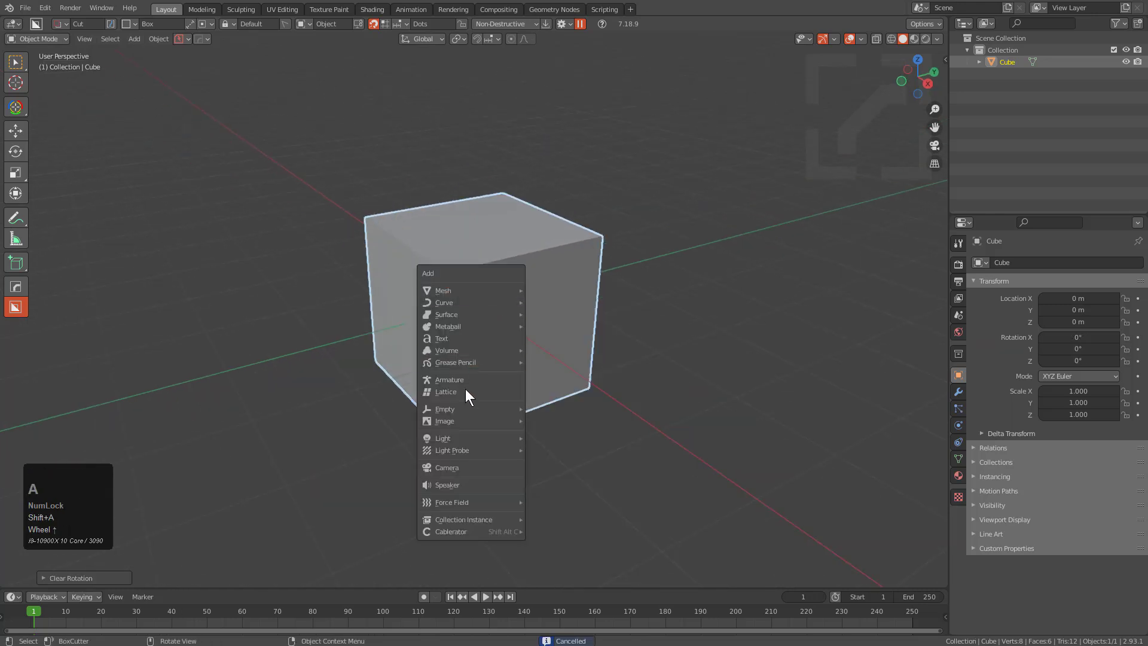
mouse_move(475, 409)
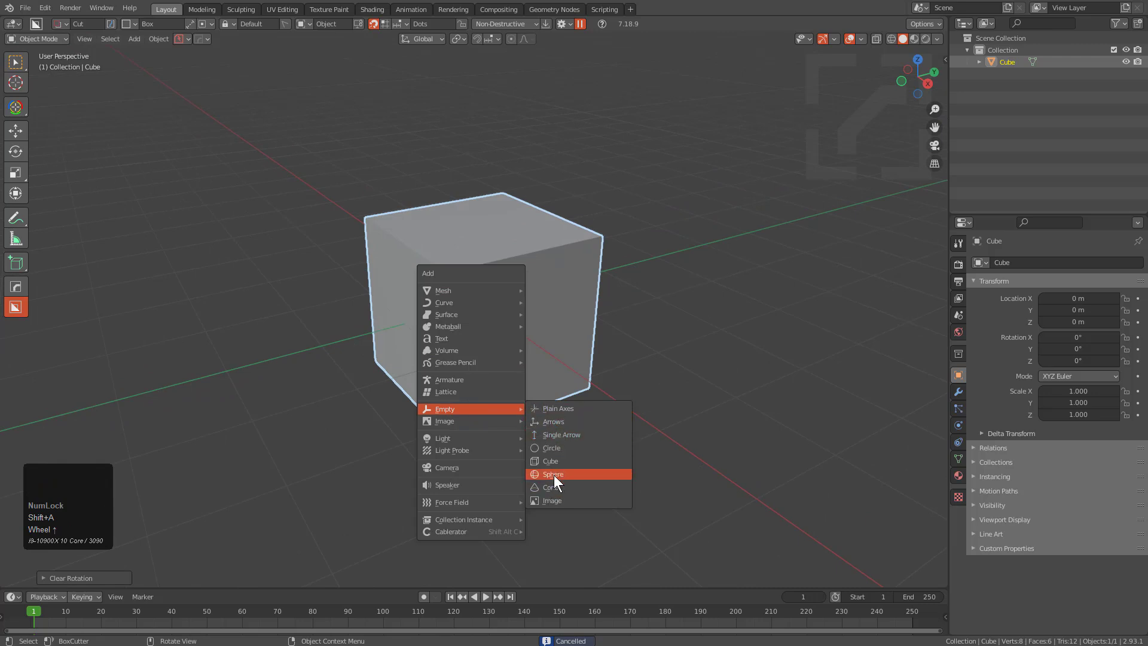
click(554, 475)
key(g)
key(z)
click(614, 203)
key(r)
click(515, 276)
Step: Select the empty together with the cube and try Dice V2 with the Knife method, previewing 39 Z cuts aligned to the empty, and cancel it
shift+click(543, 269)
key(q)
mouse_move(543, 269)
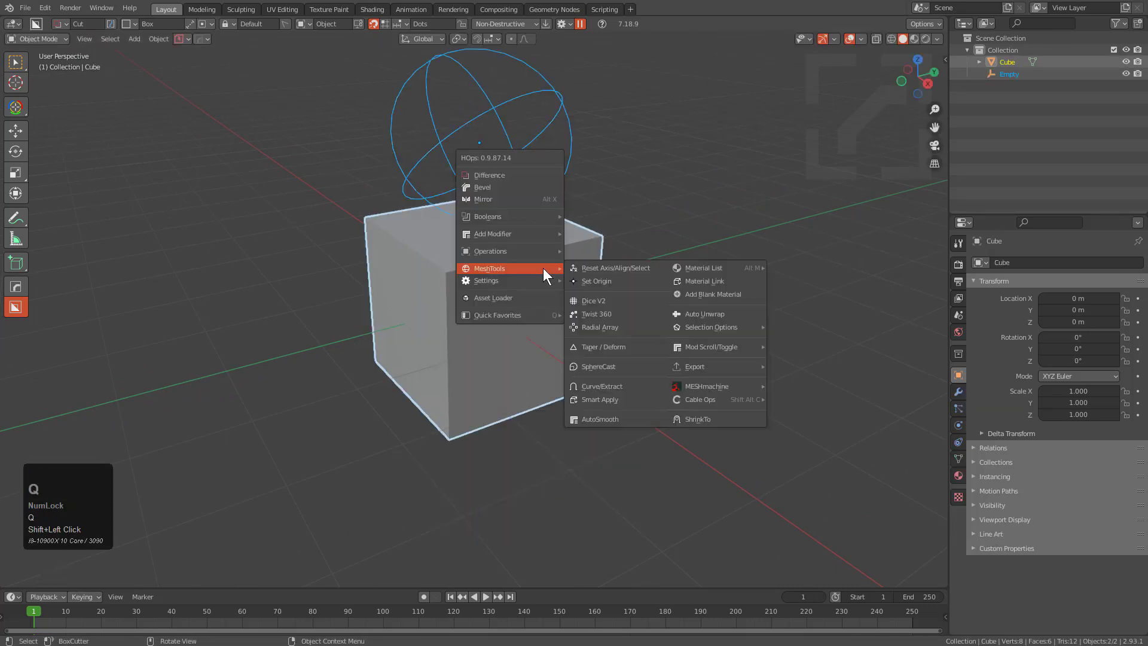
click(602, 302)
scroll(604, 305, up, 2)
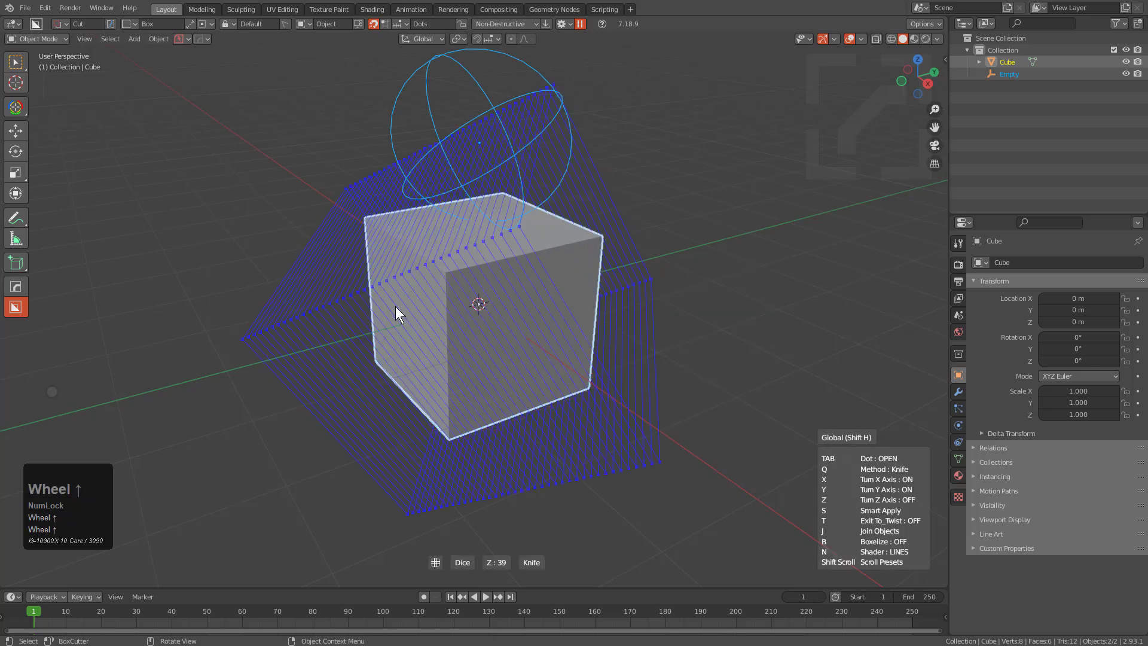
right_click(288, 271)
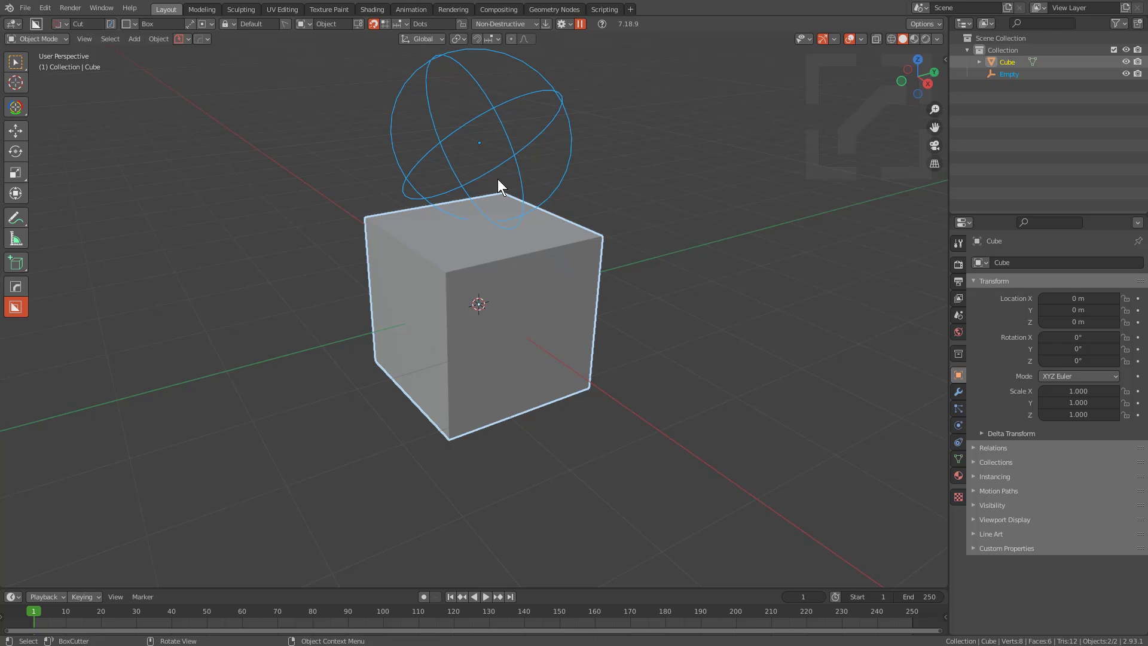
Step: Try Dice V2 again on the cube with the empty's rotation, previewing 22 X and 22 Y cuts, and cancel it
key(q)
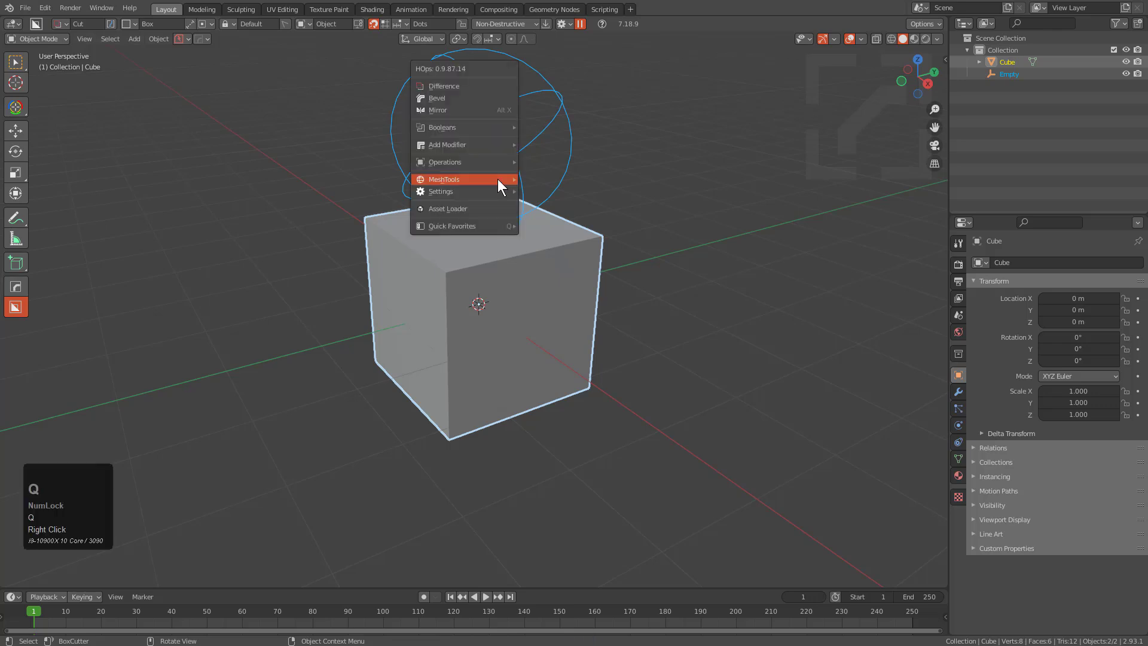
mouse_move(515, 181)
click(559, 214)
scroll(560, 214, down, 3)
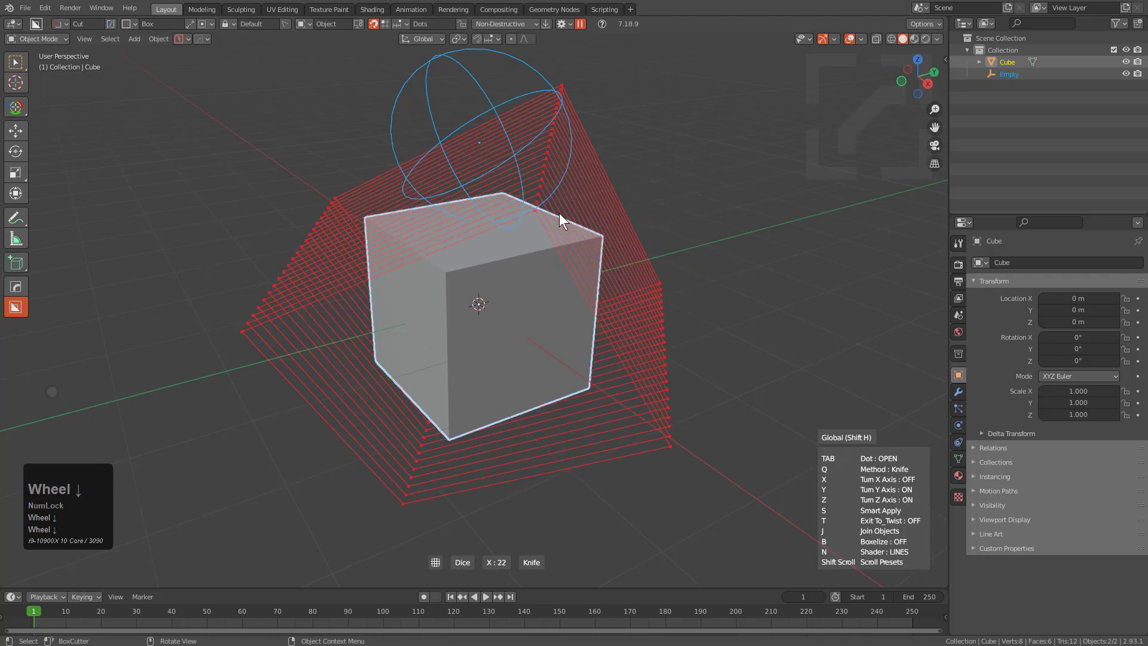
key(y)
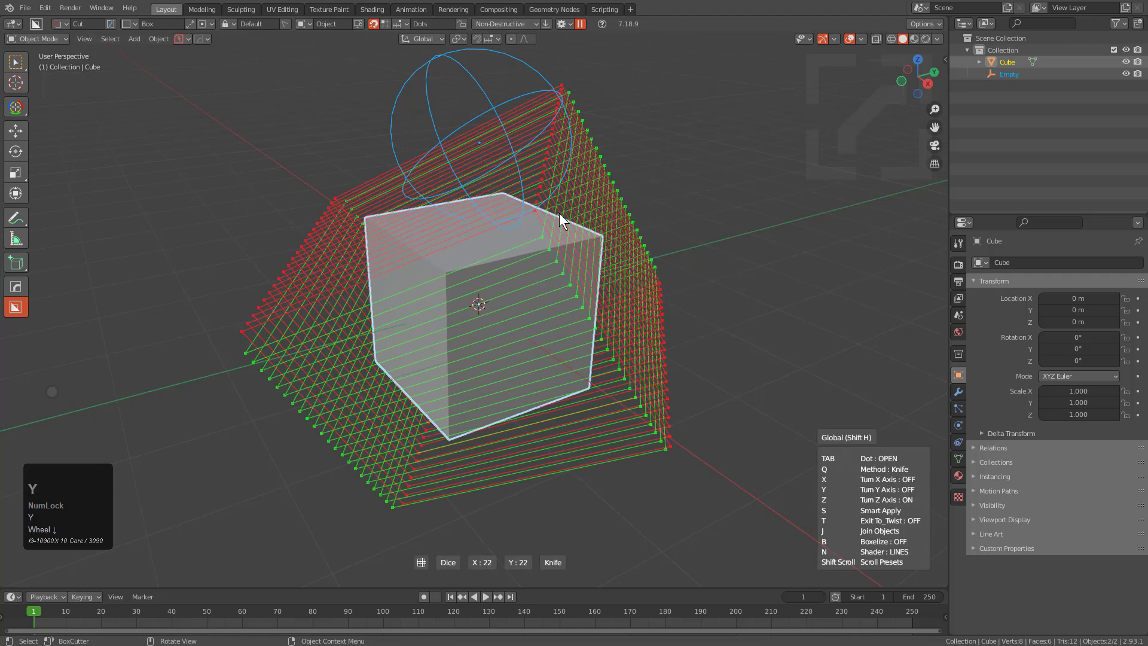
right_click(560, 211)
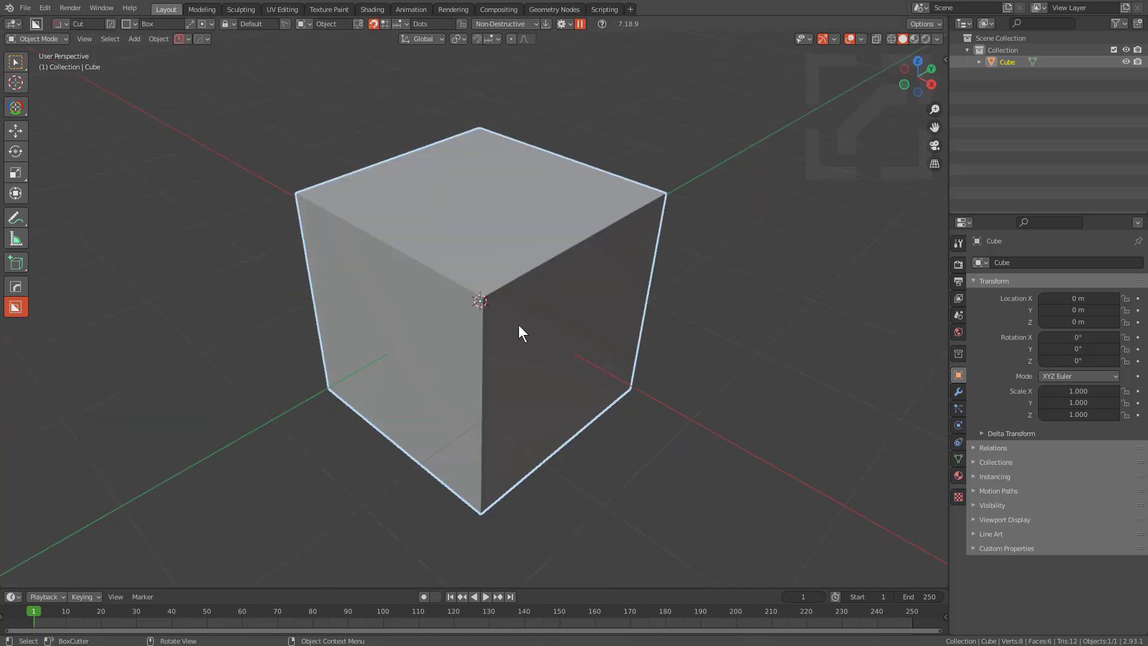
Step: Scale the cube into a long flat block, to about 0.357 in Z and 2.603 in X
middle_drag(519, 326, 546, 333)
middle_drag(594, 378, 620, 410)
key(s)
key(z)
click(527, 337)
key(s)
key(x)
click(634, 388)
Step: Widen the flat block along Y to a scale of about 1.351
middle_drag(590, 374, 488, 361)
scroll(494, 364, down, 1)
key(s)
key(x)
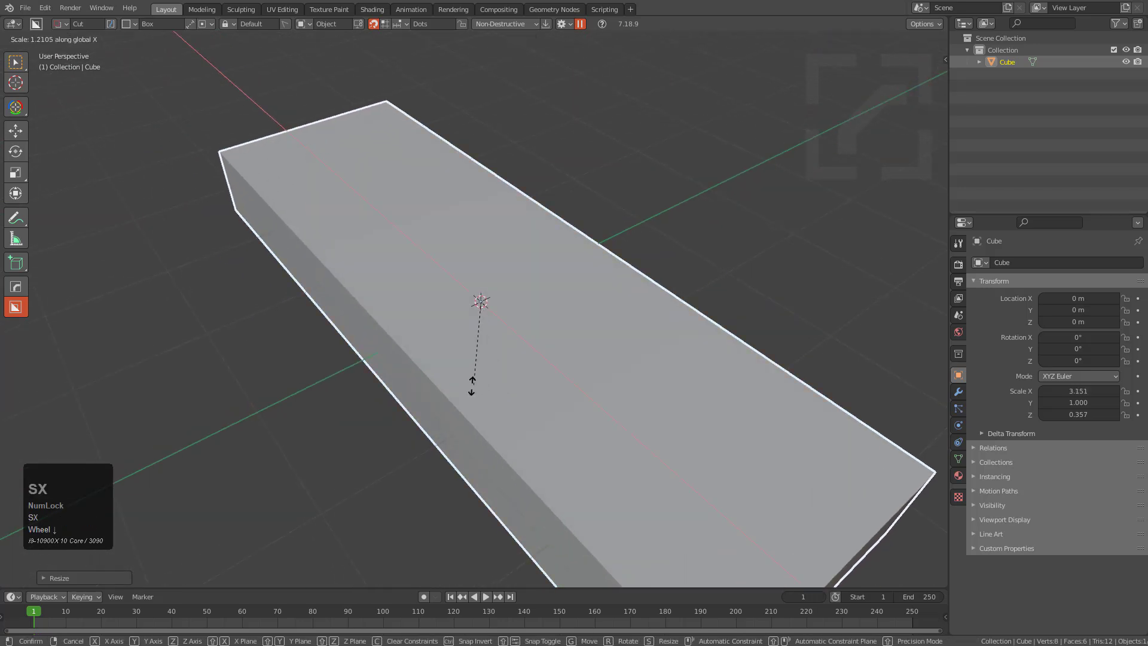
key(y)
click(561, 370)
Step: Add a centred lengthwise loop cut to the block
scroll(561, 369, down, 1)
middle_drag(561, 370, 526, 352)
key(Tab)
key(ctrl+r)
click(313, 181)
right_click(313, 180)
Step: Select the centre edge on the block's top face and raise it along Z into a gable-like ridge
key(2)
click(483, 280)
key(g)
key(z)
click(488, 248)
Step: Bevel the whole lengthwise centre loop with six segments to give the block a curved top, and return to Object Mode
middle_drag(488, 249, 527, 287)
alt+click(541, 304)
key(1)
alt+click(580, 379)
shift+middle_drag(580, 378, 521, 353)
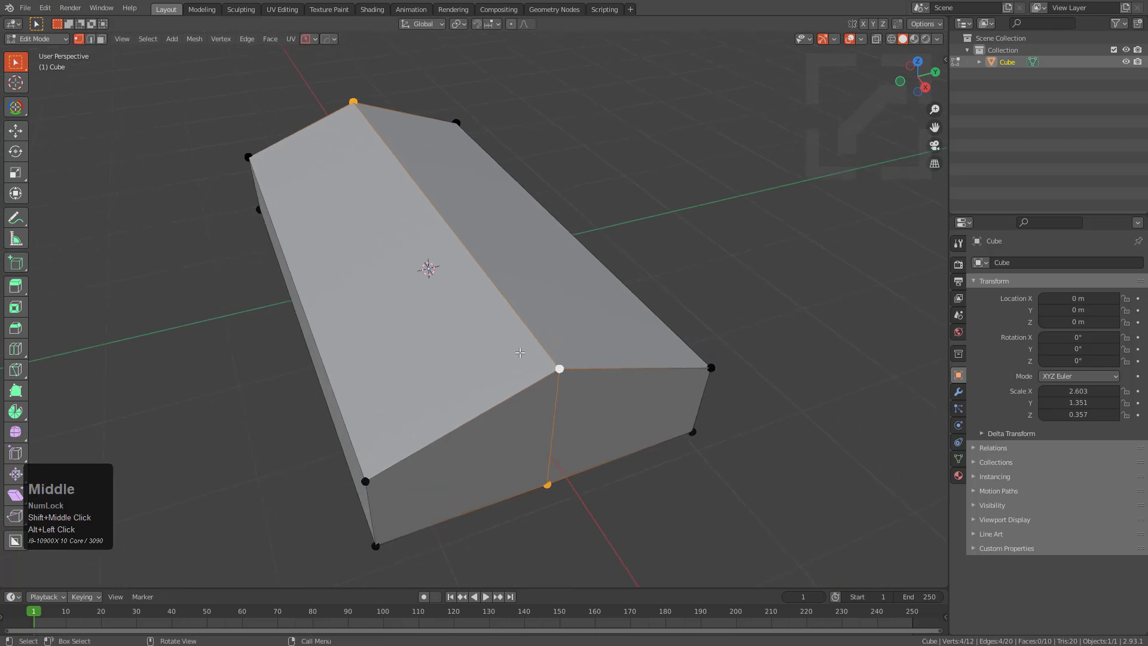
key(1)
key(ctrl+b)
scroll(703, 437, up, 3)
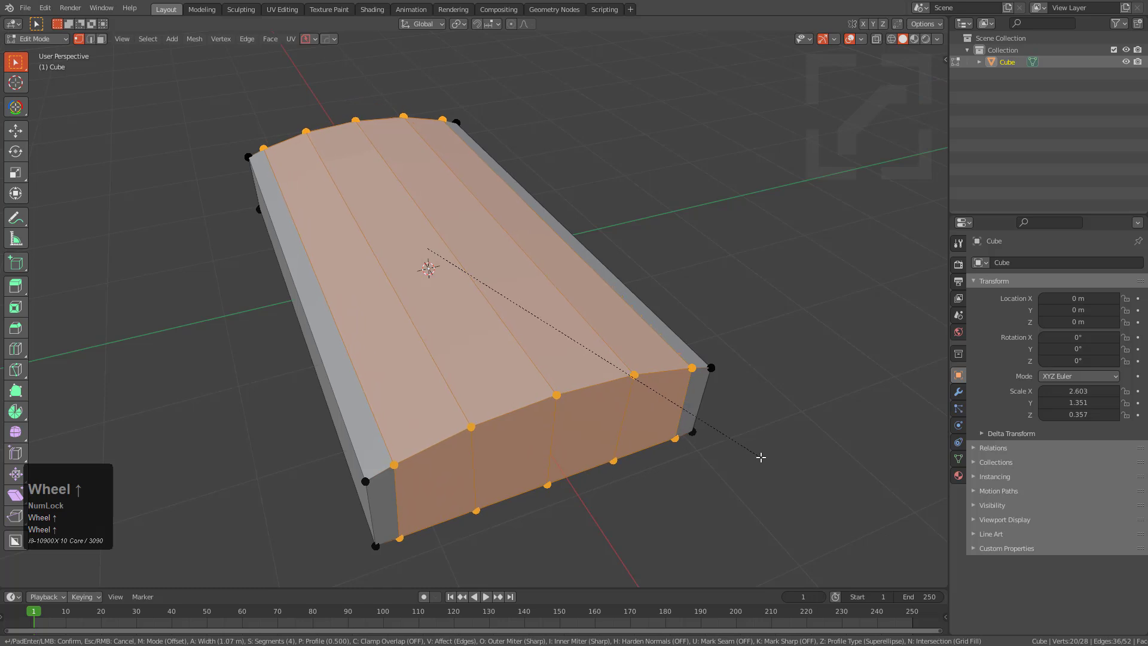
click(764, 456)
key(Tab)
Step: Set BoxCutter to cut with a 32-sided circle
key(d)
middle_drag(525, 341, 506, 317)
click(581, 362)
key(d)
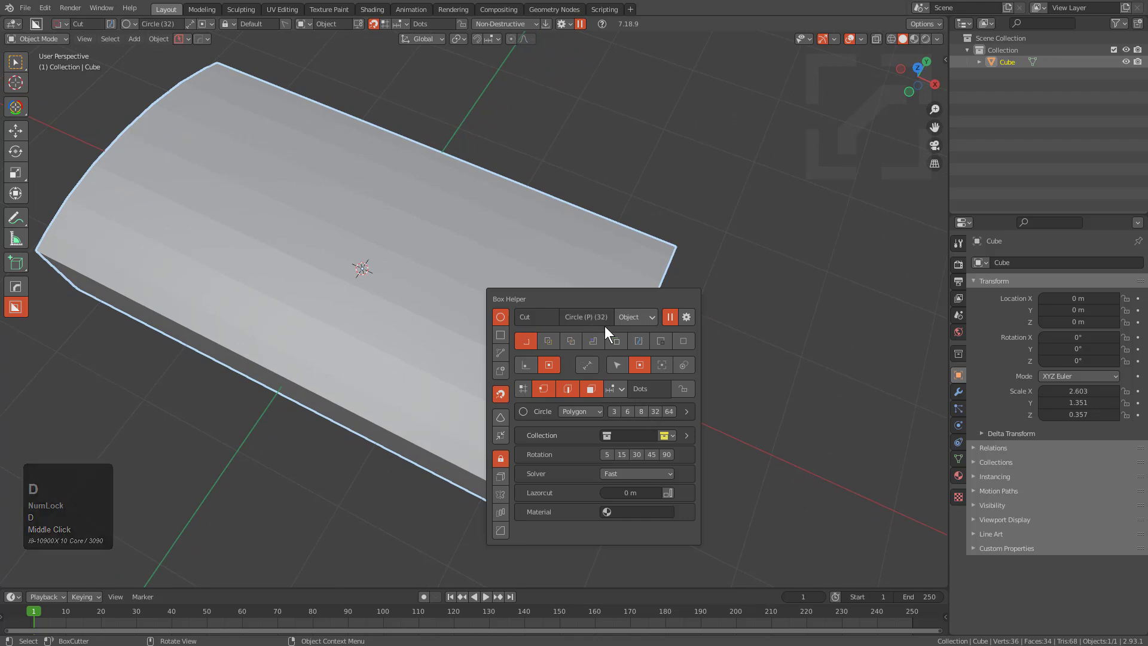
key(ctrl)
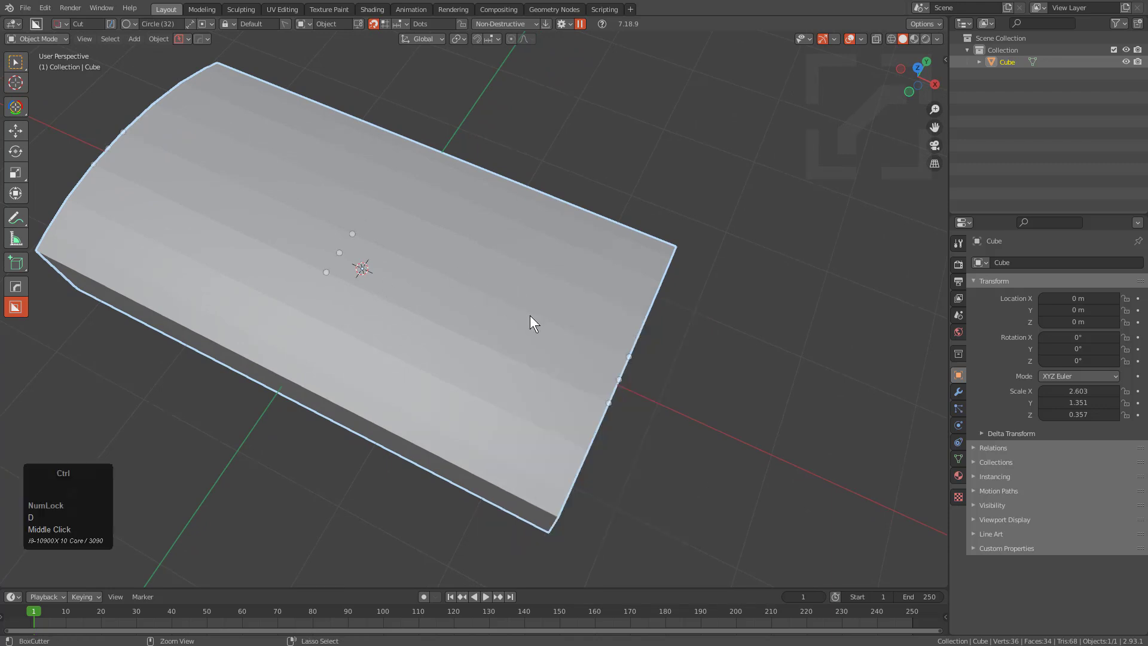
Step: Add a crosswise loop cut to the curved block and slide it about halfway toward the positive X end
key(Tab)
key(ctrl+r)
click(497, 293)
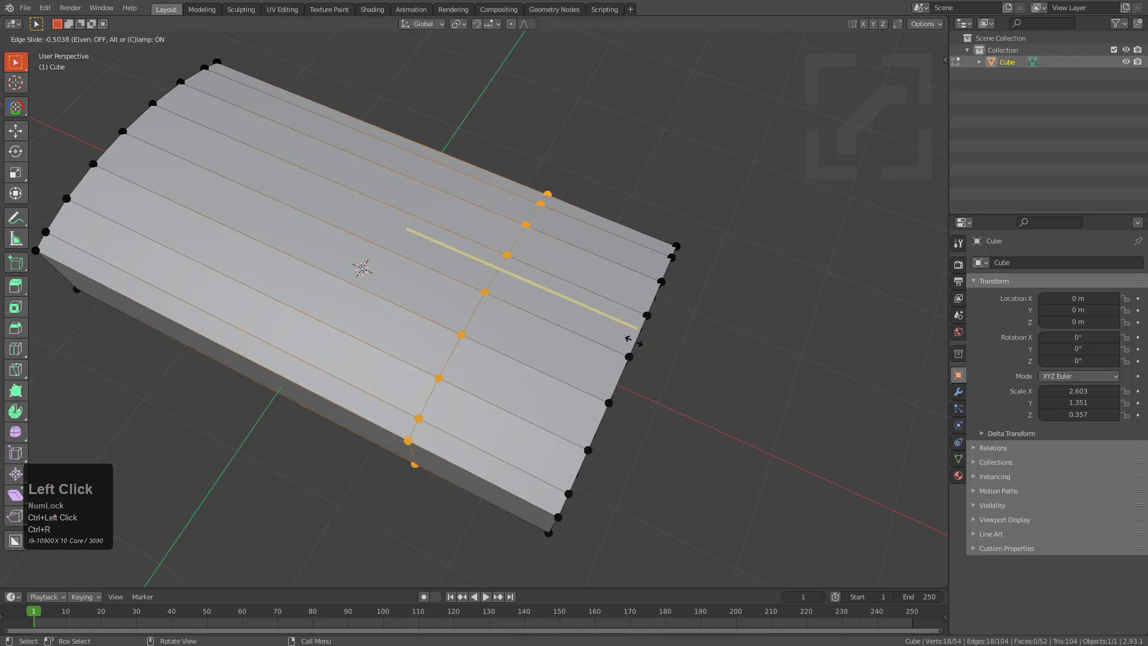
click(649, 342)
key(Tab)
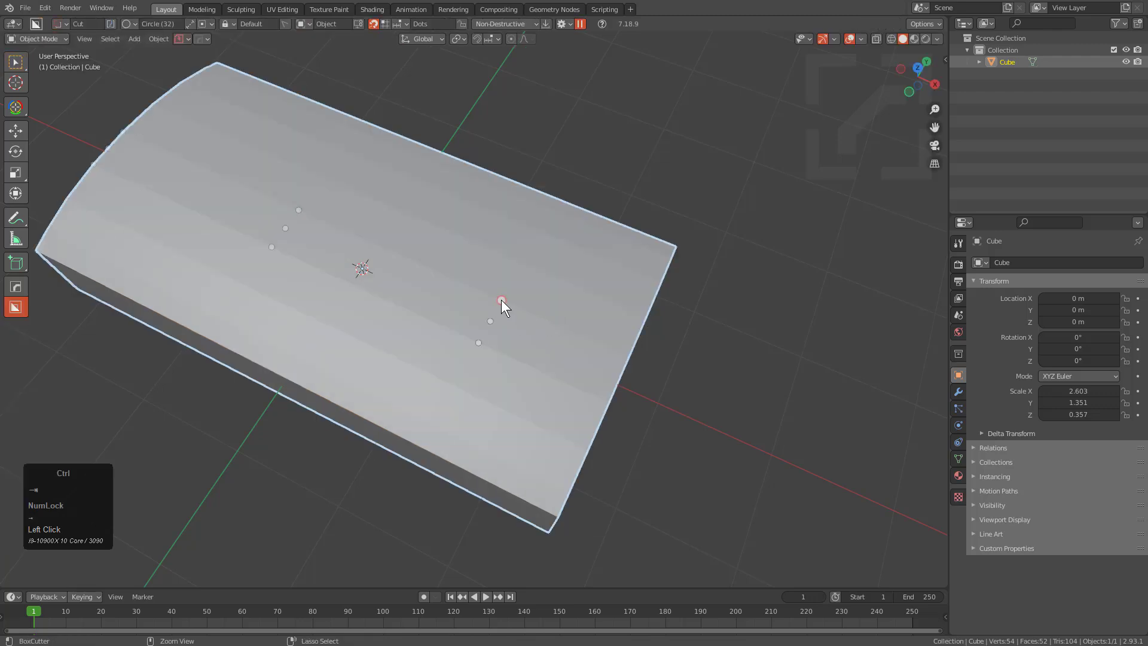
Step: Cut a tapered circular pocket about 0.34 deep into the curved top near its positive X end, and apply the cut to the mesh
click(501, 300)
click(577, 355)
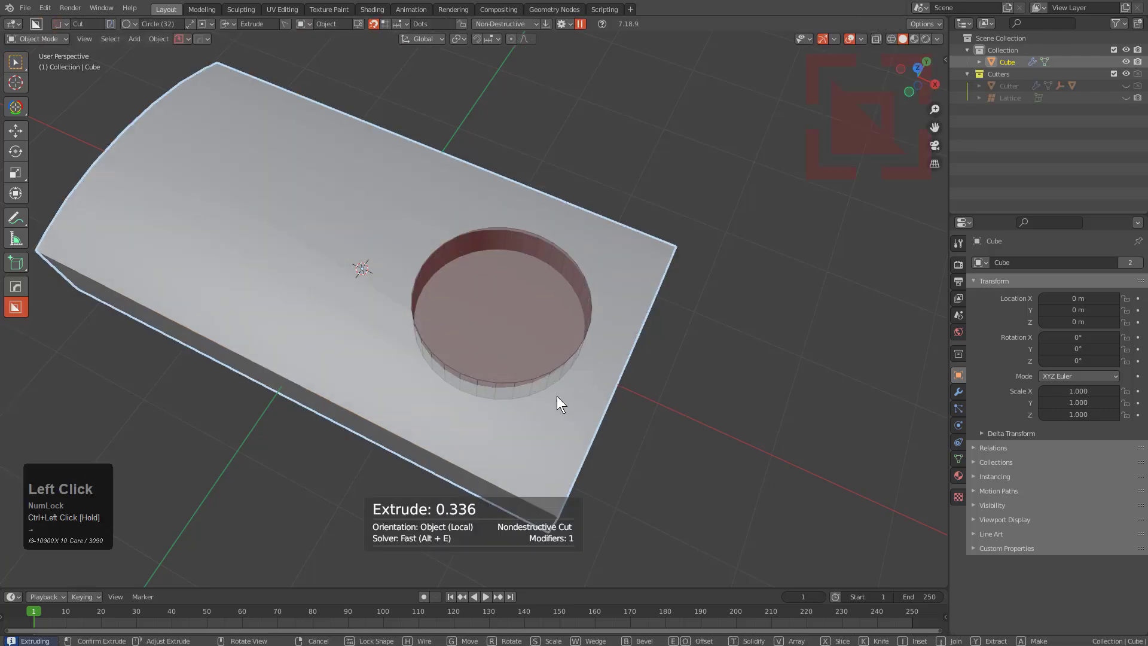
key(shift+t)
middle_drag(484, 344, 548, 317)
click(547, 274)
key(ctrl+a)
click(554, 266)
Step: Merge two nearly coincident vertices on the pocket's rim using At Last in Edit Mode
scroll(562, 311, up, 2)
key(Tab)
scroll(548, 317, up, 4)
key(alt+a)
middle_drag(454, 239, 383, 282)
scroll(366, 292, up, 3)
shift+click(366, 293)
shift+click(366, 293)
key(m)
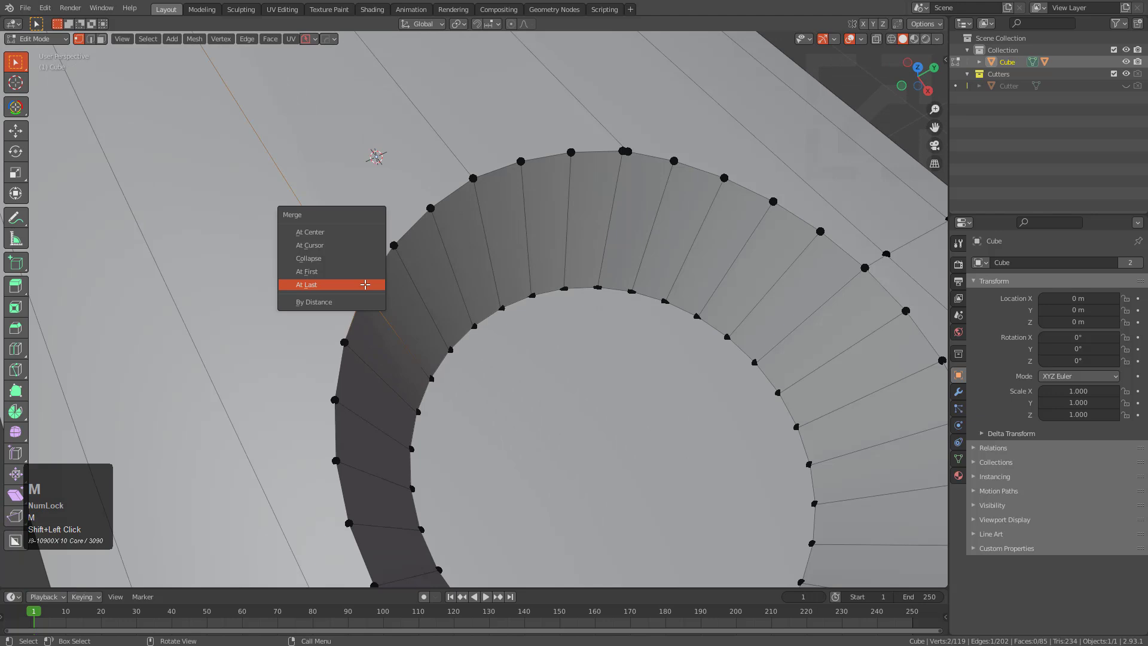
click(365, 285)
Step: Launch Edit Multi, switch it to the Merge tool, and merge the doubled vertices on the rim's far side
key(q)
click(452, 258)
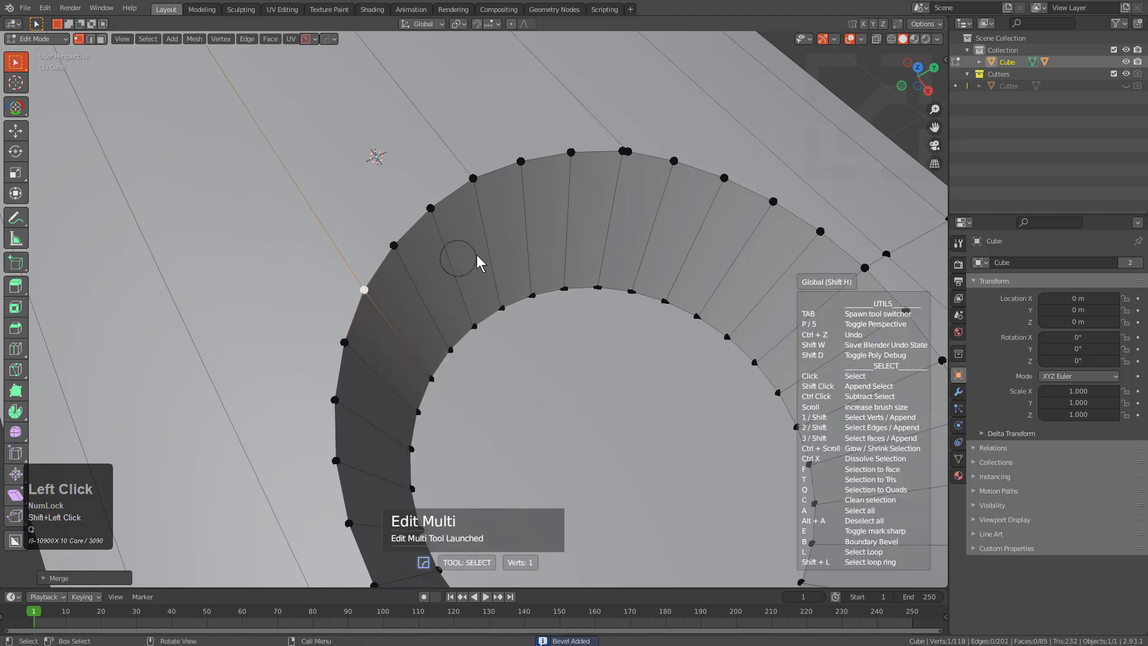
key(m)
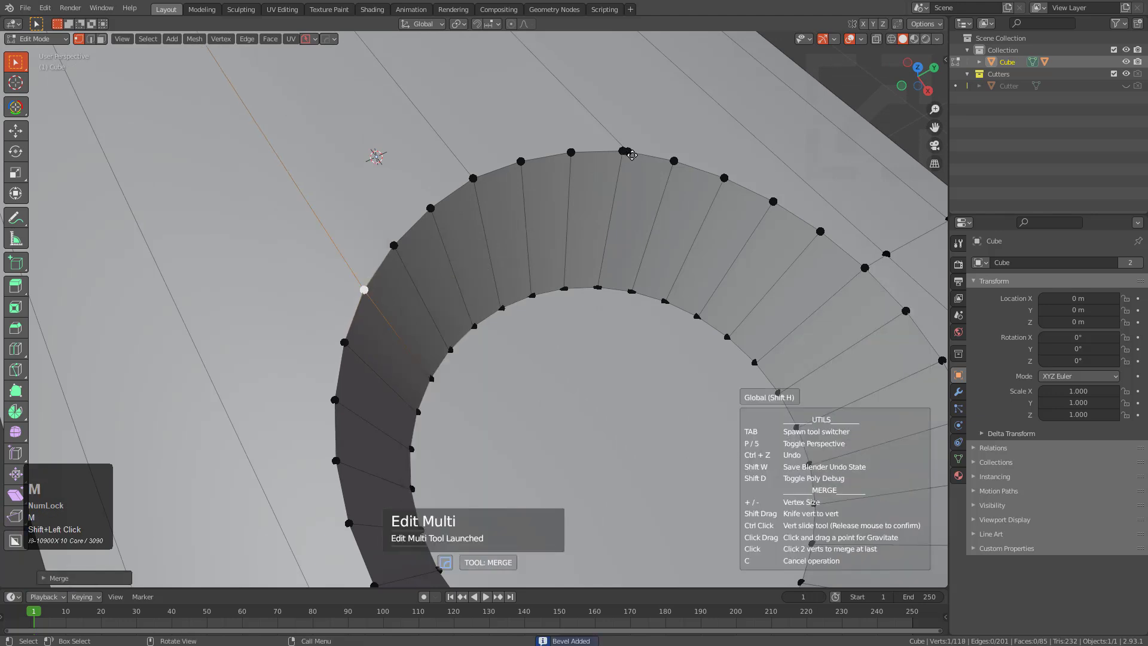
click(628, 153)
middle_drag(633, 155, 652, 293)
click(666, 140)
Step: Merge the two remaining pairs of doubled vertices on the pocket's near rim, and cancel the stray merge across the rim
scroll(665, 141, down, 3)
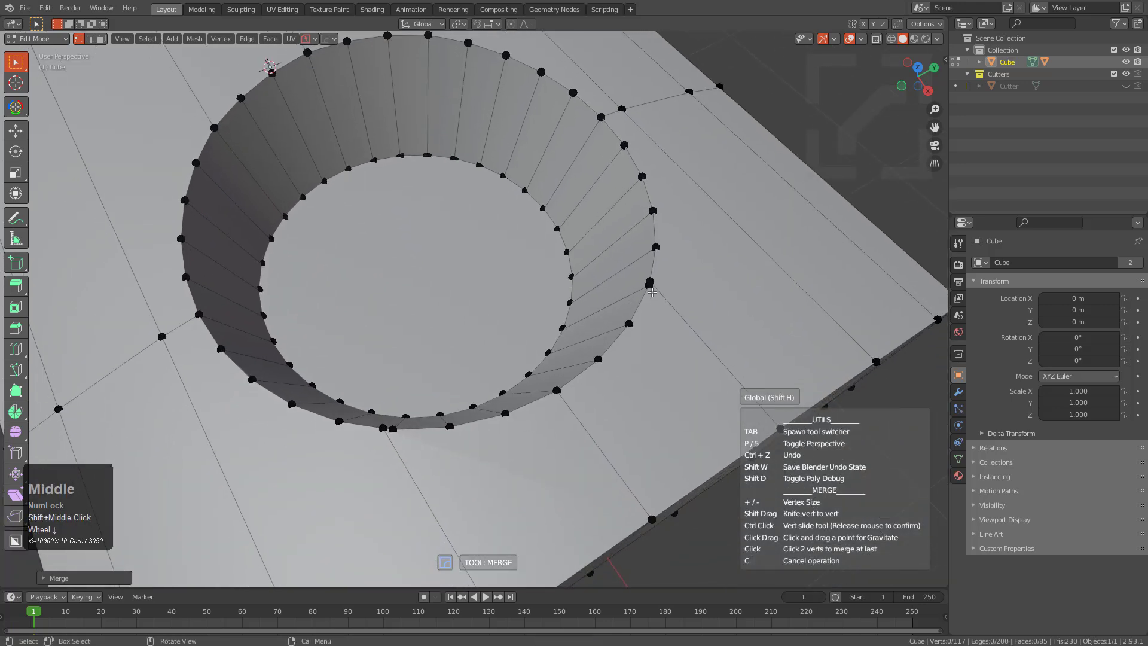
click(650, 281)
key(c)
click(649, 283)
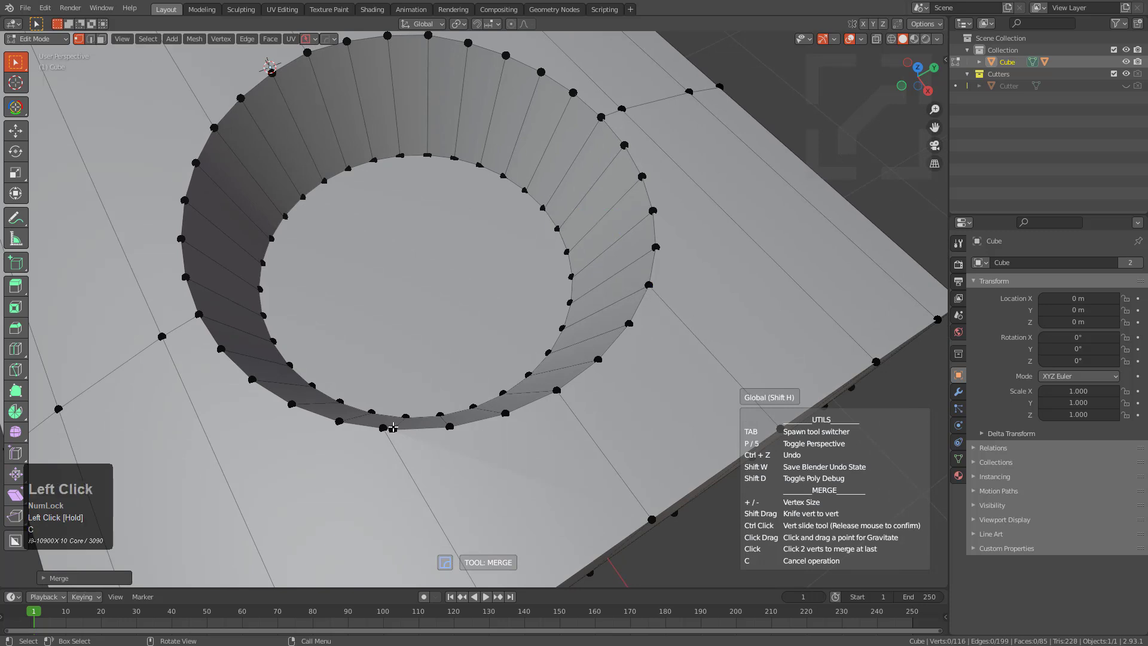
drag(399, 430, 407, 432)
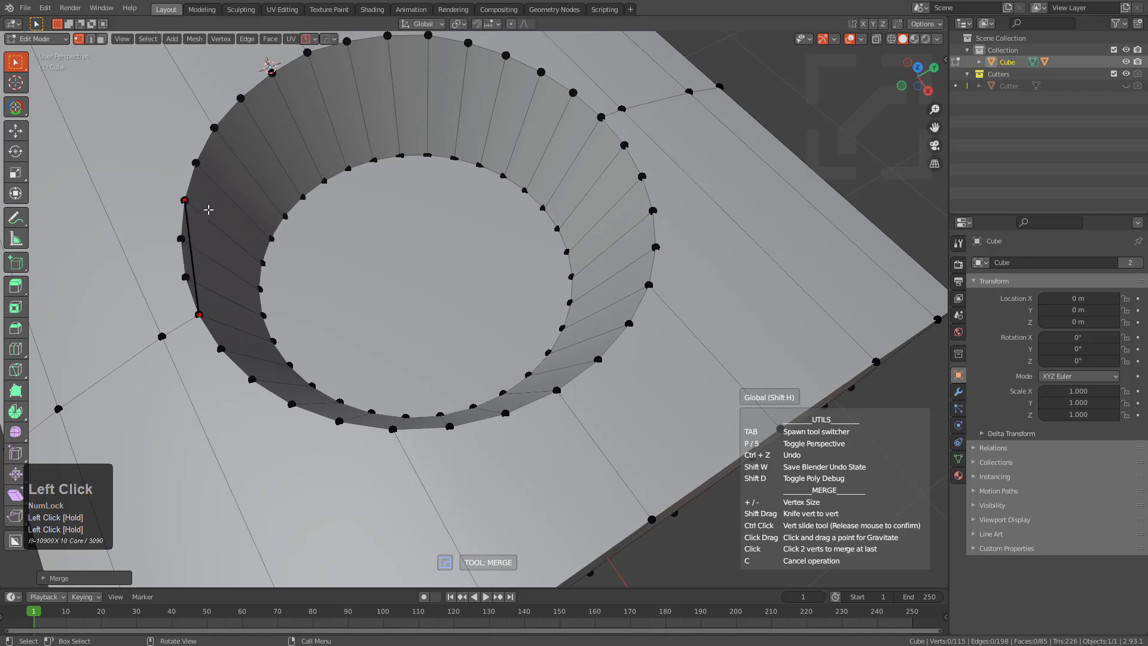
key(c)
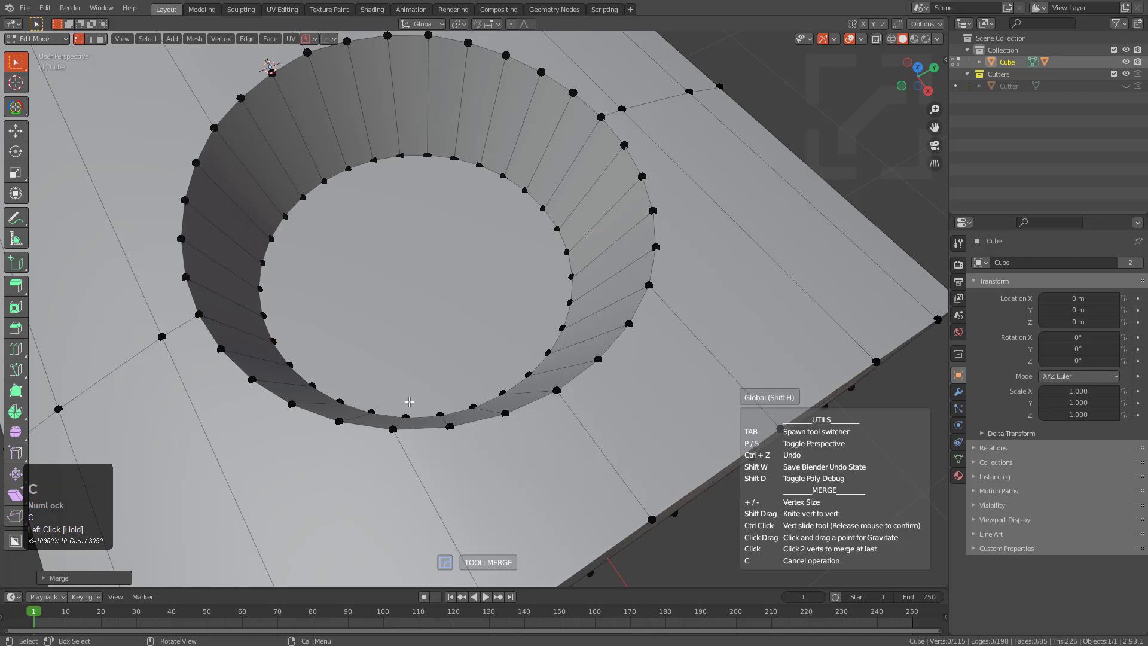
Step: Confirm the vertex merging around the hole and return to Object Mode
key(space)
scroll(586, 250, down, 4)
middle_drag(320, 199, 346, 221)
key(Tab)
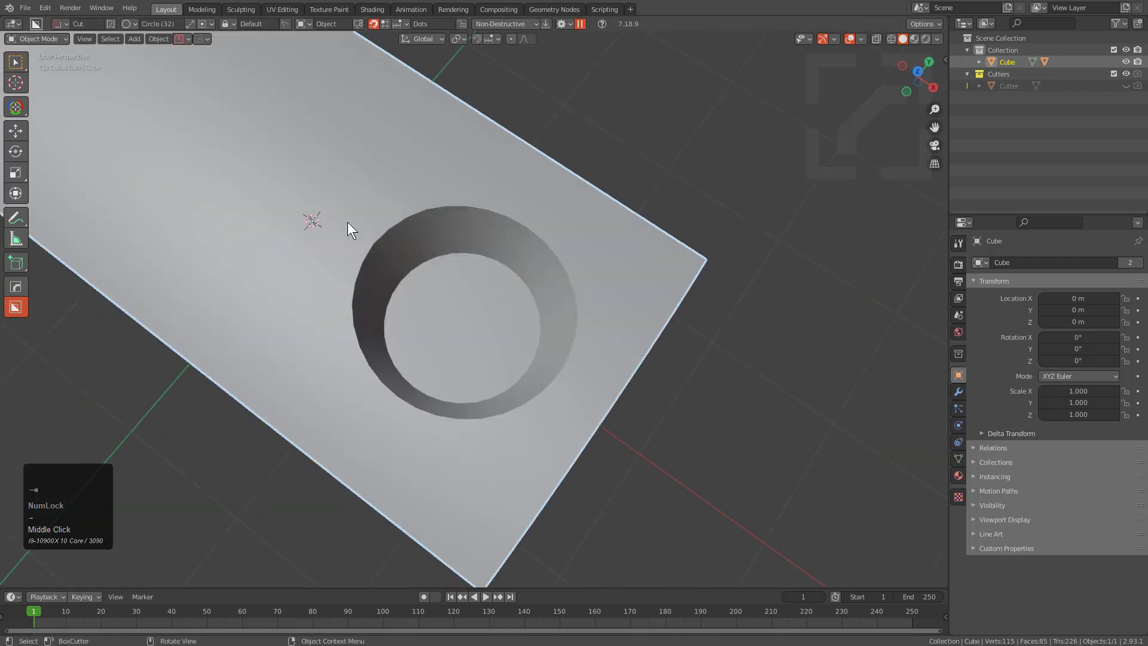
scroll(365, 263, down, 4)
shift+middle_drag(382, 302, 518, 339)
scroll(518, 339, down, 4)
Step: Rotate and move the entire mesh freely in Edit Mode so it is tilted away from the object's origin
key(Tab)
key(a)
middle_drag(545, 407, 557, 389)
key(r)
click(669, 232)
mouse_move(669, 232)
middle_down()
mouse_move(622, 321)
mouse_move(546, 277)
middle_up()
key(g)
click(459, 213)
Step: Clear the object's location and scale in Object Mode and frame the tilted mesh
key(Tab)
mouse_move(459, 213)
middle_down()
mouse_move(546, 262)
mouse_move(500, 257)
mouse_move(435, 315)
mouse_move(541, 308)
mouse_move(335, 303)
mouse_move(326, 245)
mouse_move(308, 259)
mouse_move(512, 248)
middle_up()
key(alt+g)
key(alt+s)
scroll(508, 263, up, 3)
key(KP_Decimal)
Step: Sharpen the object with HOps and bring up the HOps Helper's Sharp Options
key(Tab)
key(Tab)
key(q)
click(514, 313)
key(Tab)
key(Tab)
key(ctrl+grave)
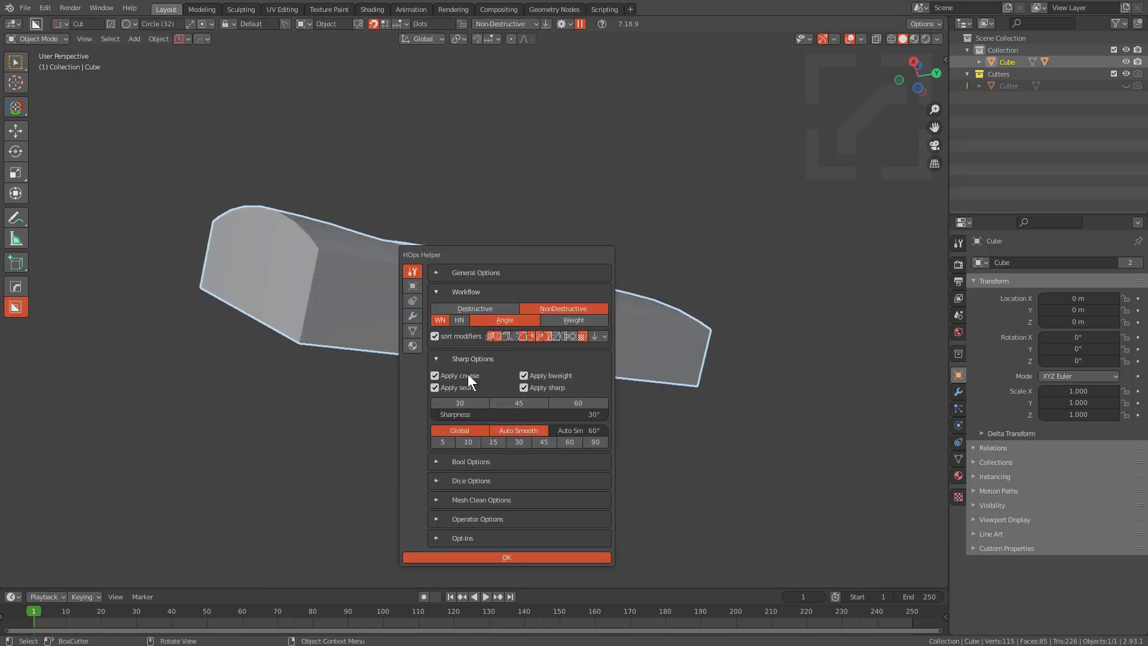
Step: Enter Edit Mode, deselect all geometry and switch to face selection
key(Tab)
middle_drag(389, 287, 258, 281)
key(alt+a)
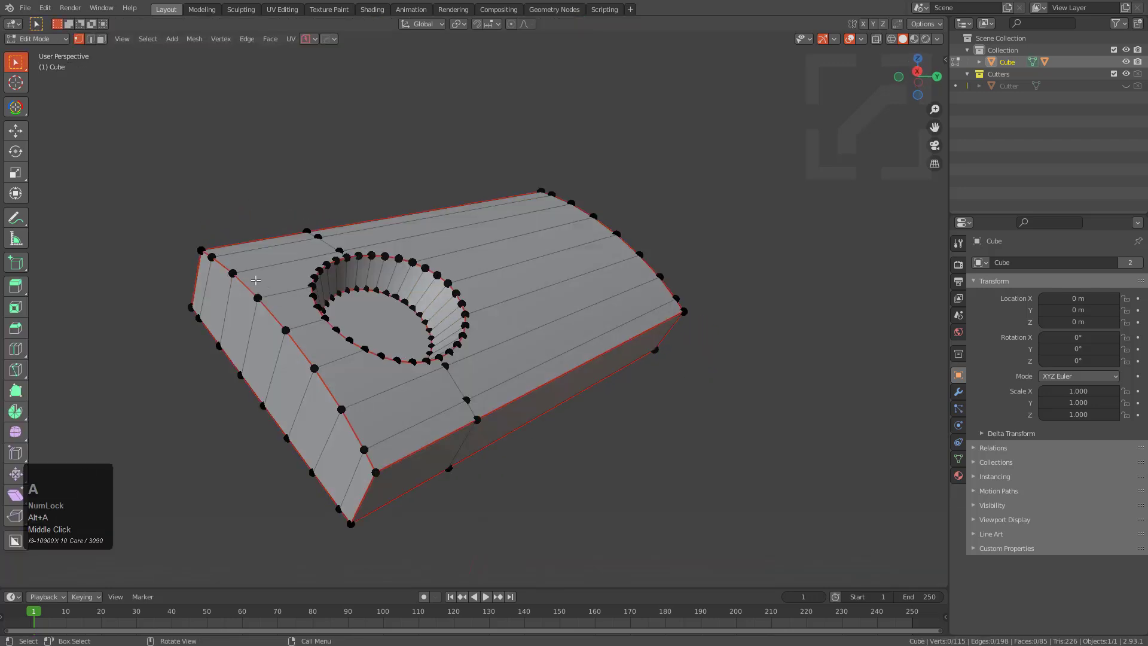
middle_drag(555, 299, 505, 340)
key(3)
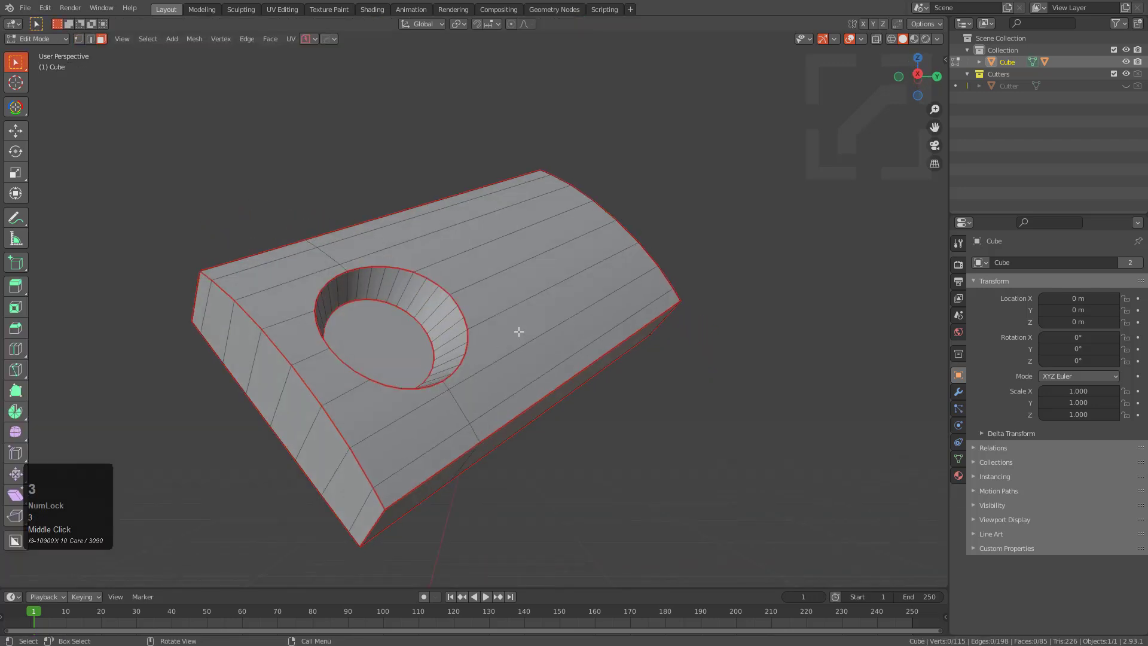
Step: Try selecting linked faces on the block's separate surface regions and clear the selection
key(l)
middle_drag(431, 373, 467, 275)
key(l)
key(l)
key(alt+a)
Step: Select the hole's floor face and grow the selection to include its surrounding walls
scroll(471, 299, up, 2)
scroll(466, 273, up, 3)
key(3)
click(463, 309)
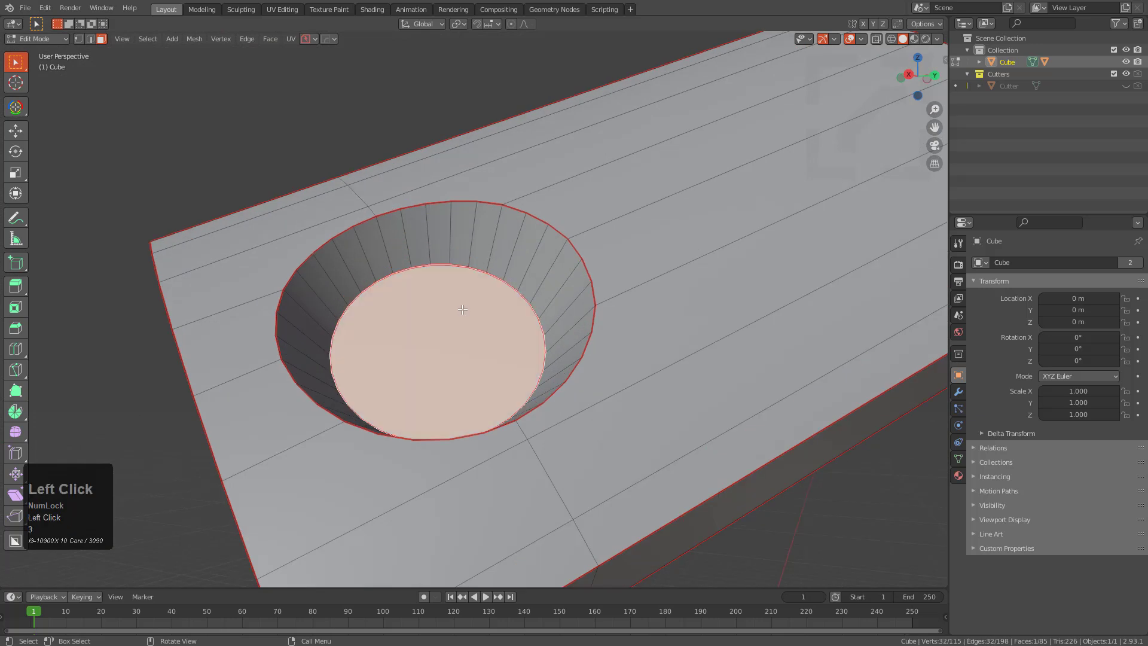
key(ctrl+KP_Add)
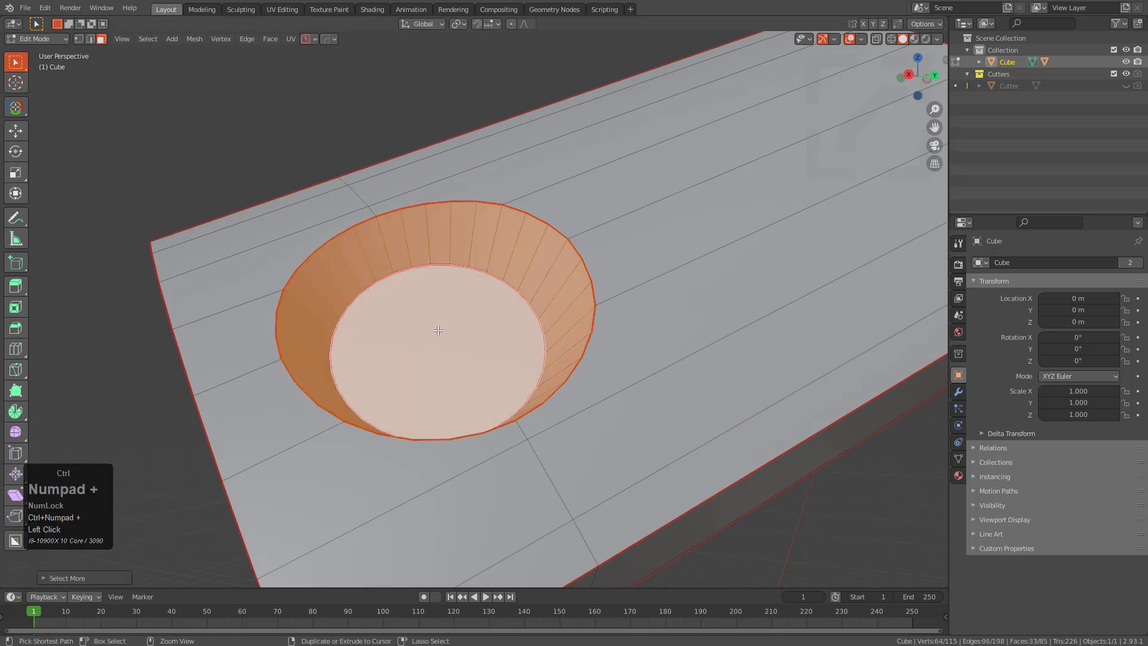
middle_drag(469, 312, 479, 219)
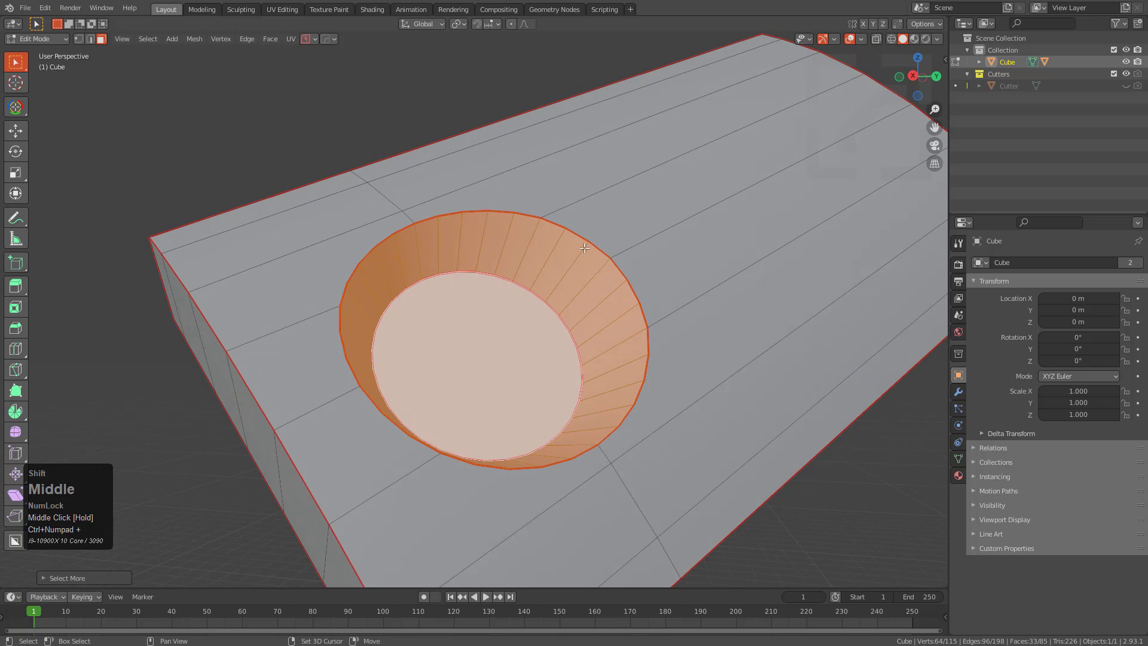
Step: Reduce the face selection to its boundary edge loop around the hole's outer rim
key(shift+grave)
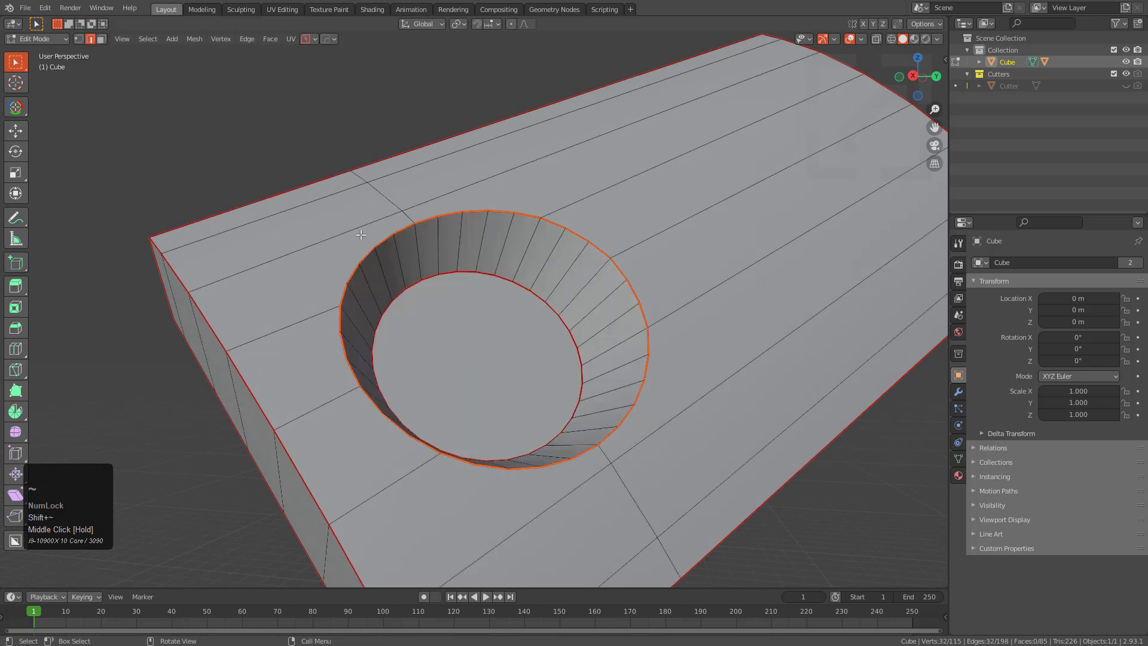
click(202, 38)
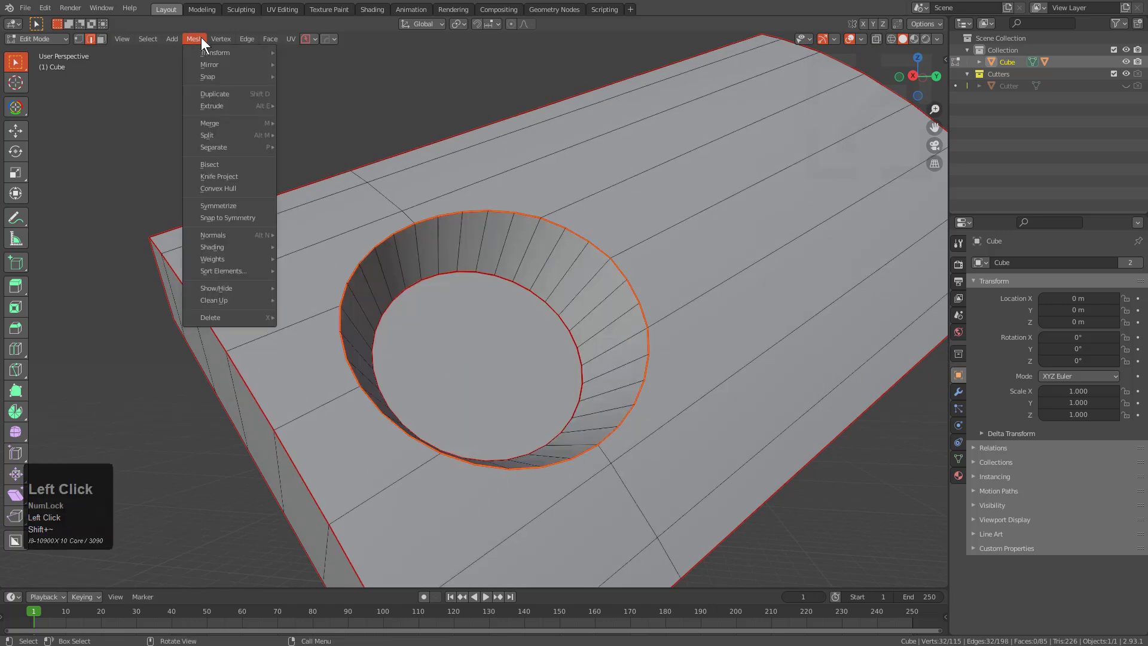
click(145, 36)
mouse_move(233, 222)
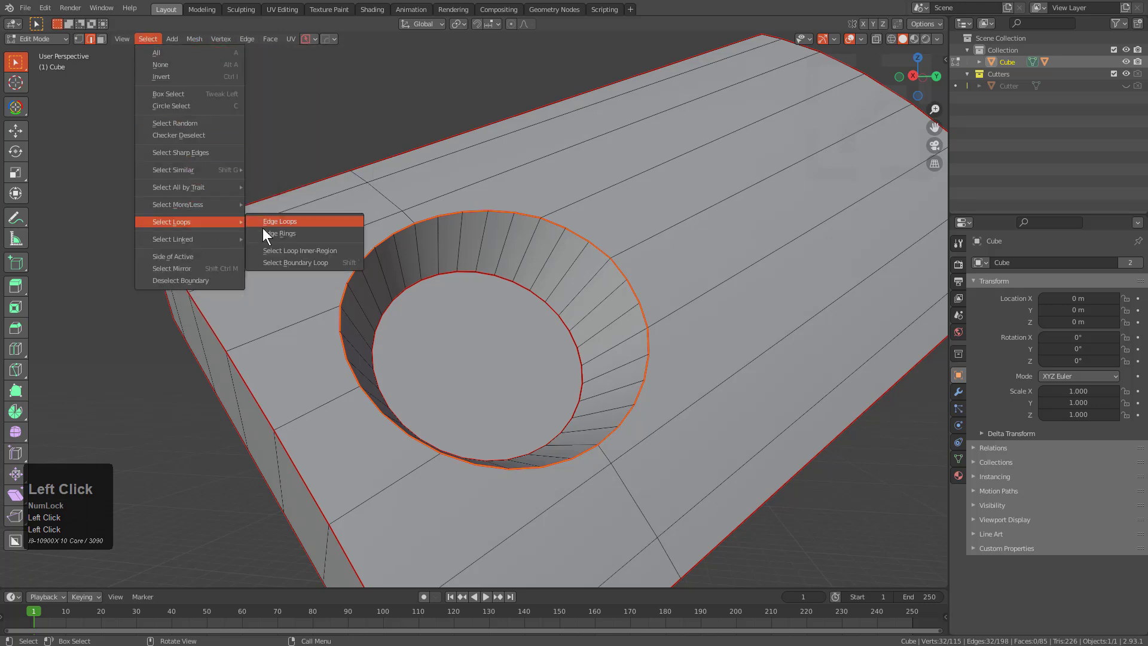
click(308, 264)
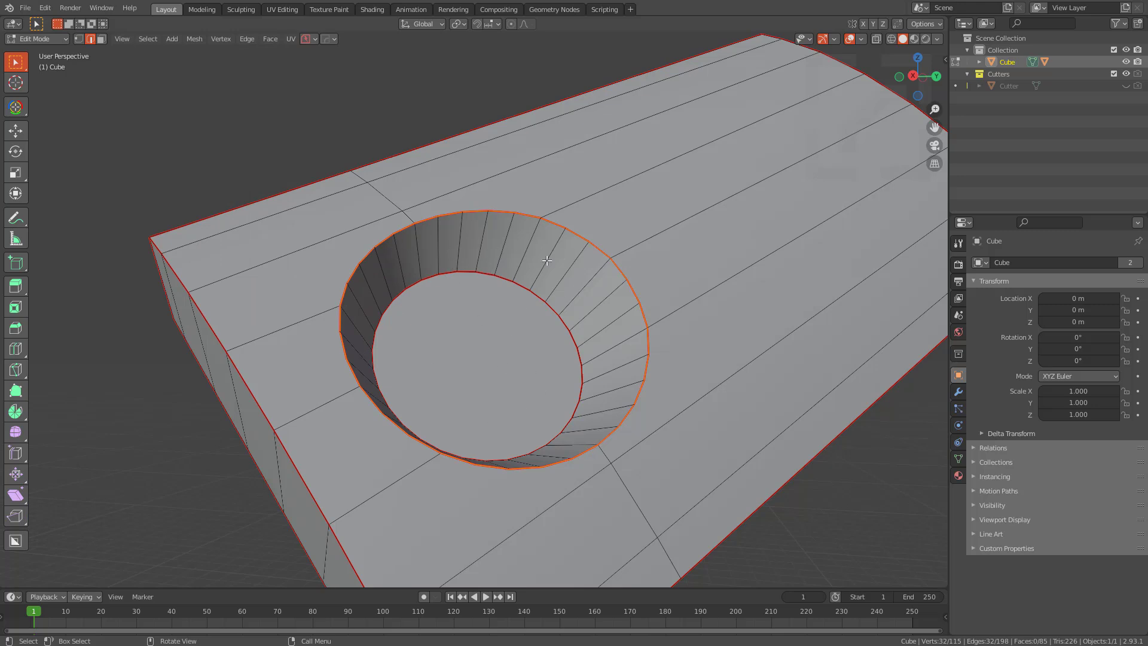
Step: Bevel the hole's outer rim with the Boundary Bevel of HOps Edit Multi
key(q)
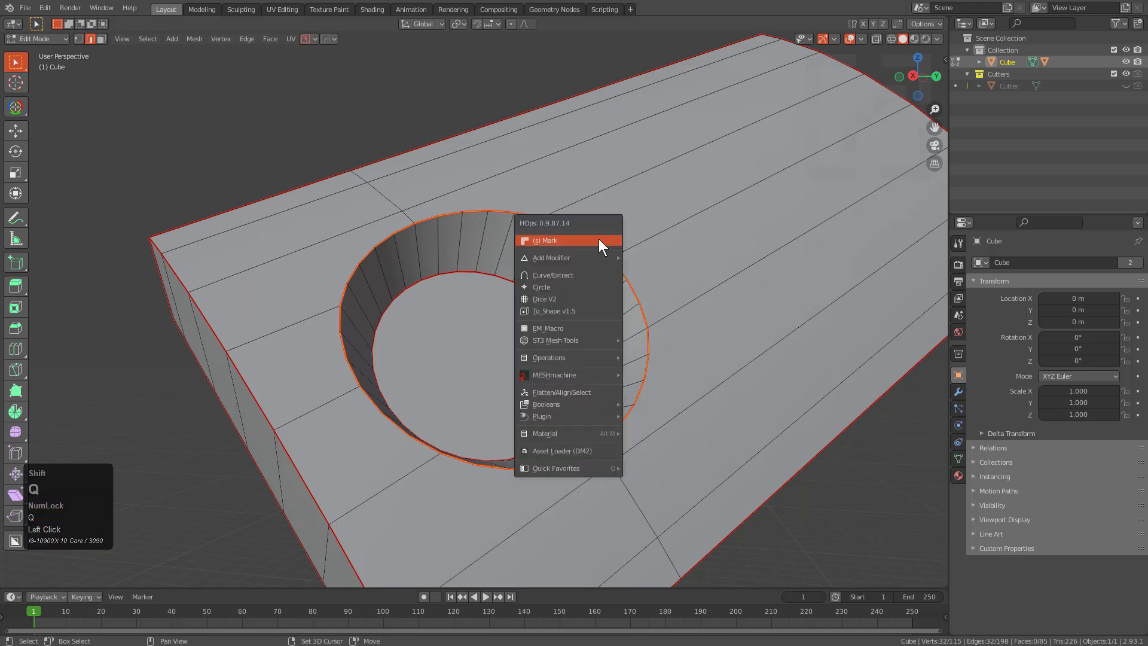
click(600, 239)
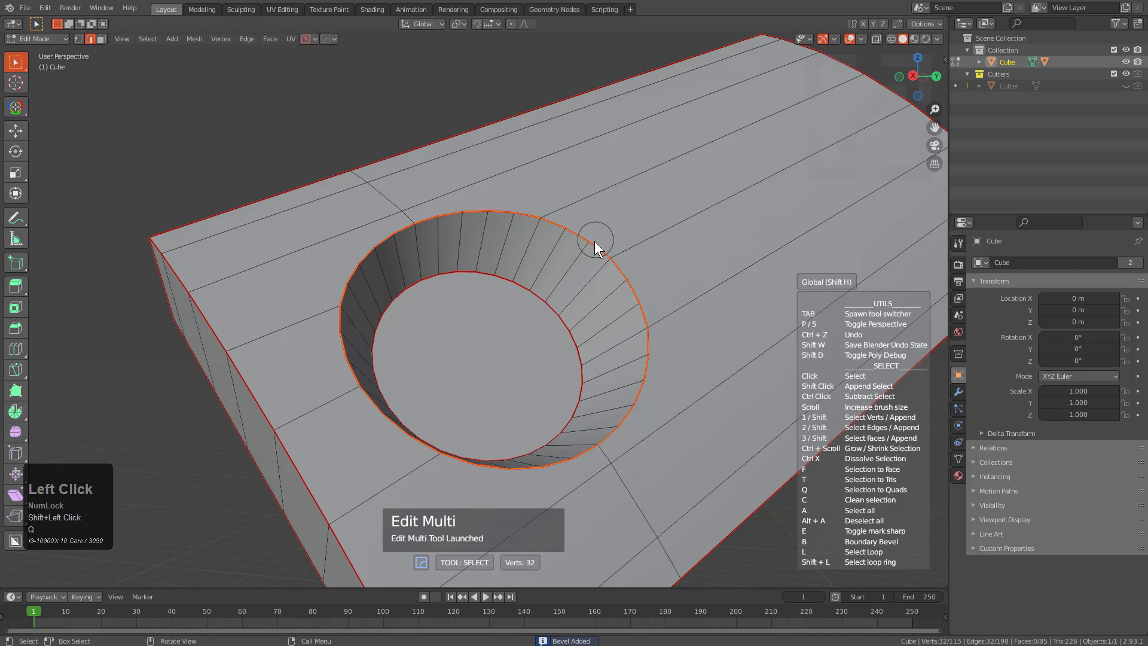
key(b)
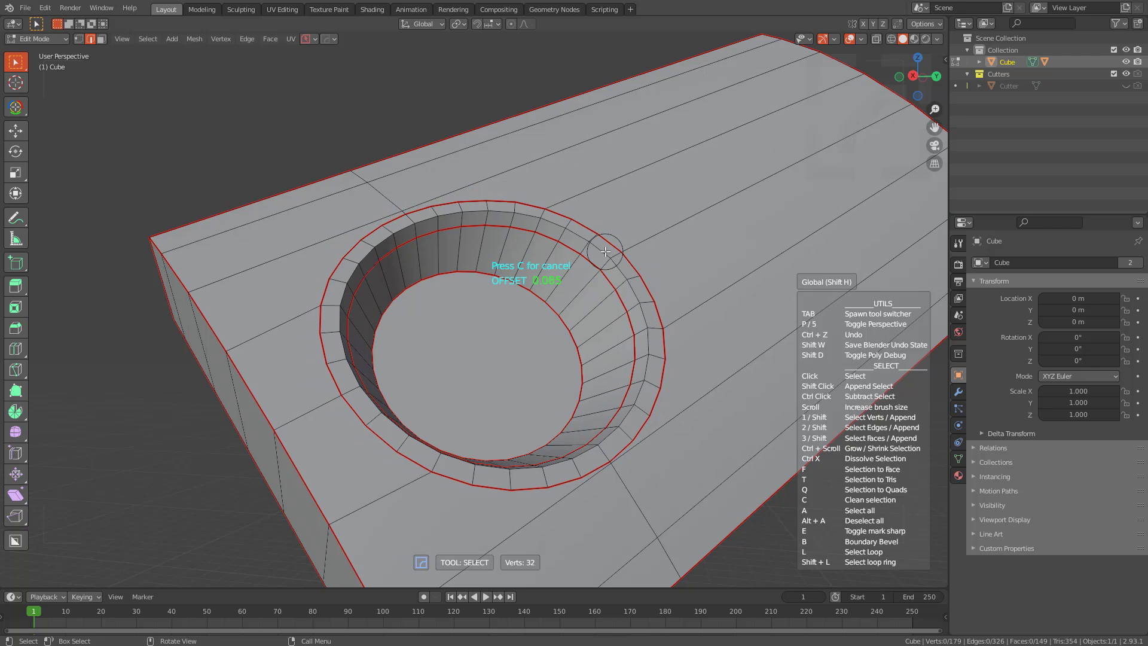
click(605, 252)
Step: Select the hole's floor, walls and beveled rim faces and hide them
middle_drag(605, 252, 510, 235)
key(3)
click(521, 362)
middle_drag(654, 269, 583, 291)
key(ctrl+KP_Add)
key(ctrl+KP_Add)
key(ctrl+KP_Add)
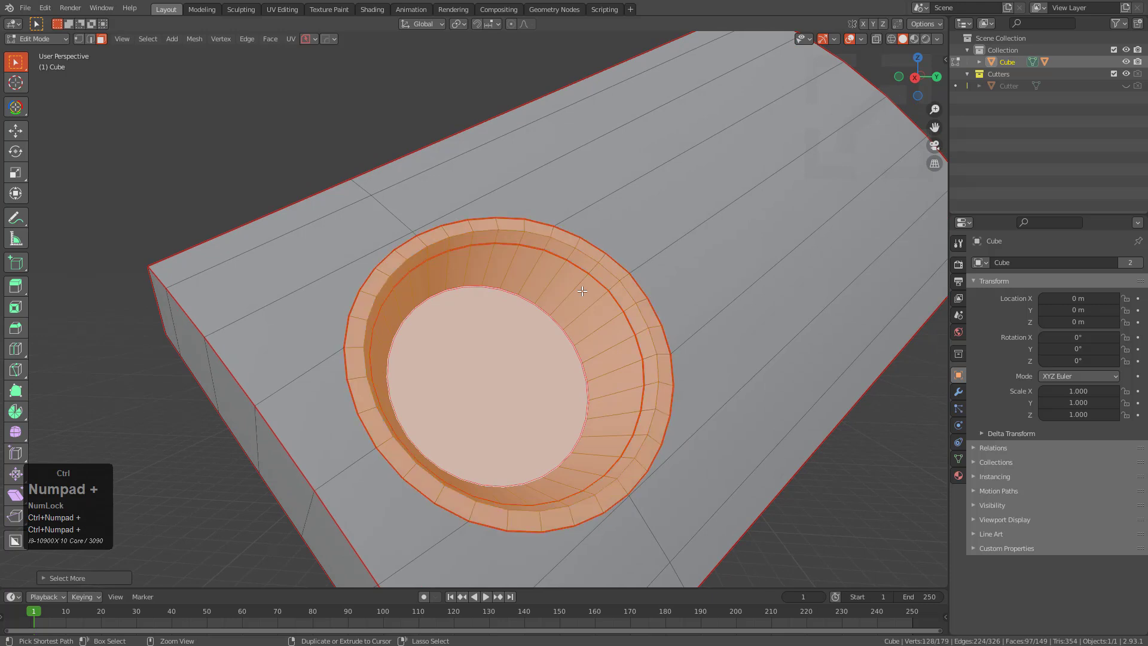
key(h)
Step: Select the linked faces of the curved top surface and hide everything else
middle_drag(555, 227, 611, 291)
key(3)
key(l)
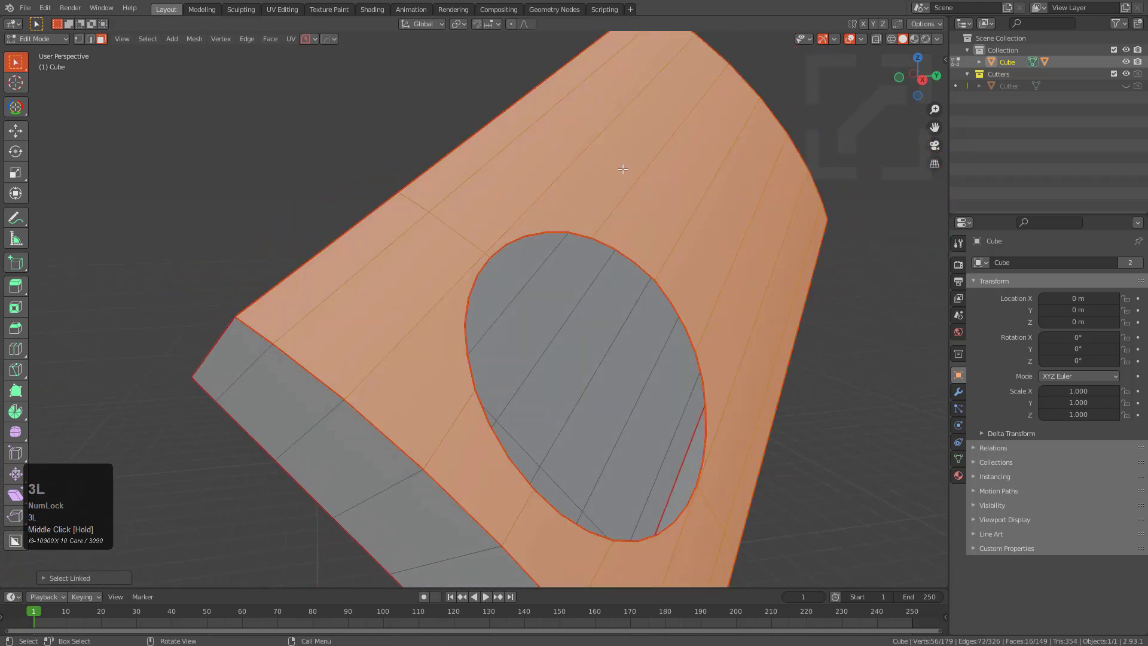
key(shift+h)
Step: Apply Limited Dissolve to the isolated curved top surface
middle_drag(664, 349, 623, 397)
scroll(622, 397, down, 4)
middle_drag(605, 353, 585, 347)
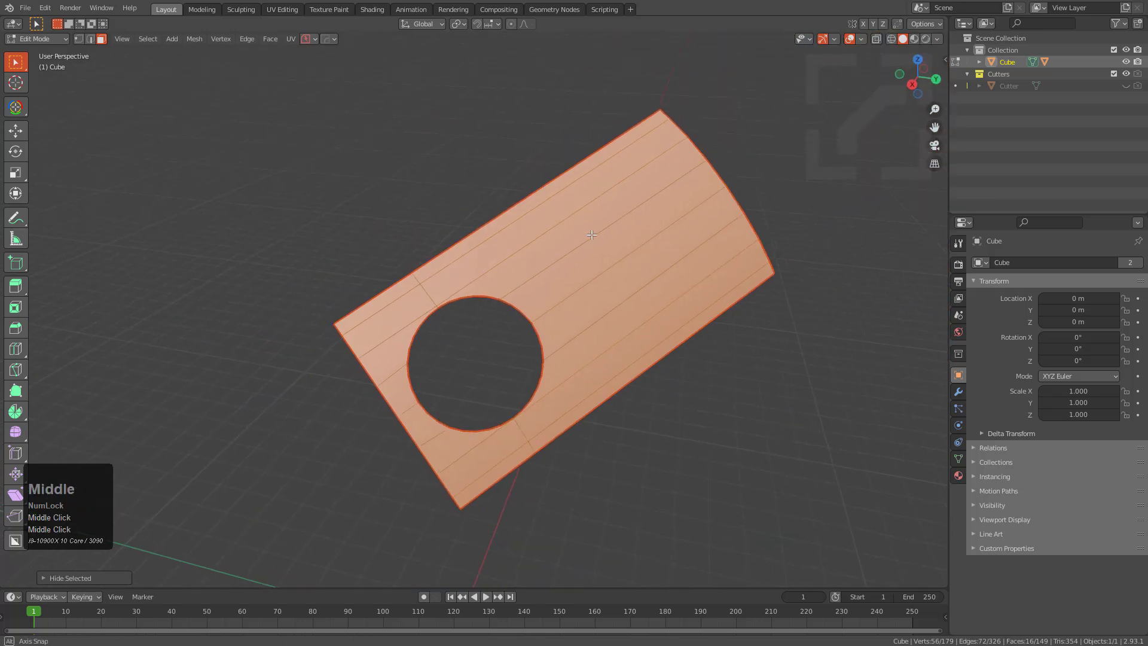
scroll(592, 234, up, 3)
key(x)
click(599, 228)
middle_drag(716, 314, 658, 357)
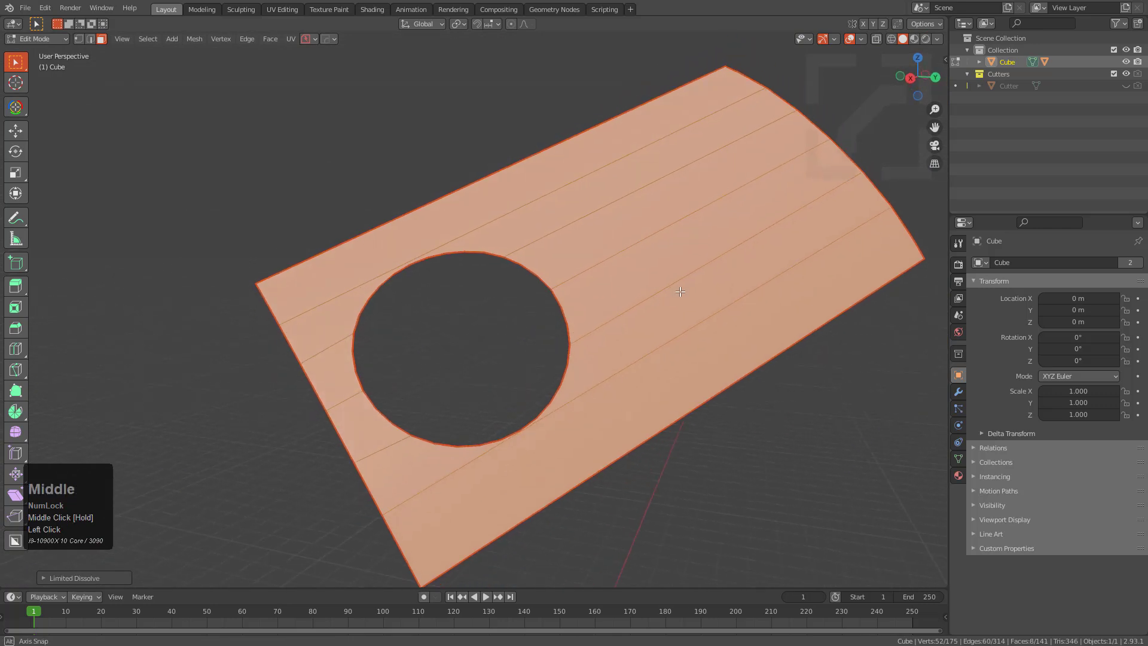
Step: Try dissolving the long edge that runs along the hole's lower side on the curved surface
click(658, 357)
key(2)
click(657, 353)
key(ctrl+x)
key(ctrl+z)
Step: Return to Object Mode and apply the Eevee HQ viewport setup
middle_drag(564, 217, 536, 308)
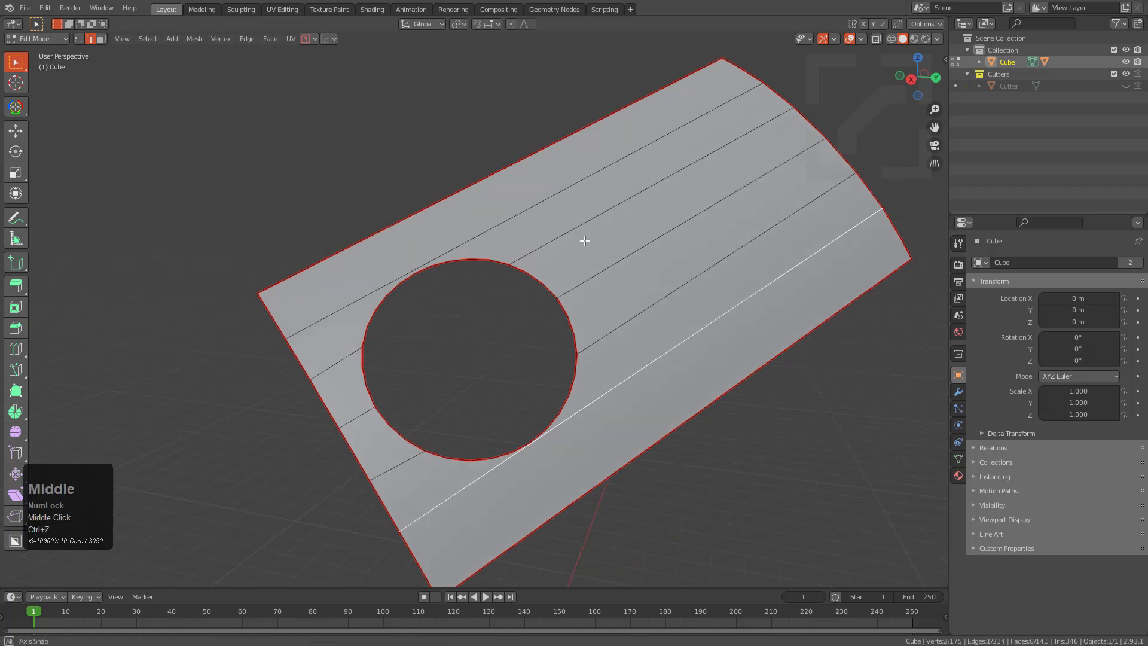
key(Tab)
scroll(623, 264, down, 1)
key(Tab)
scroll(622, 272, down, 1)
key(Tab)
key(alt+v)
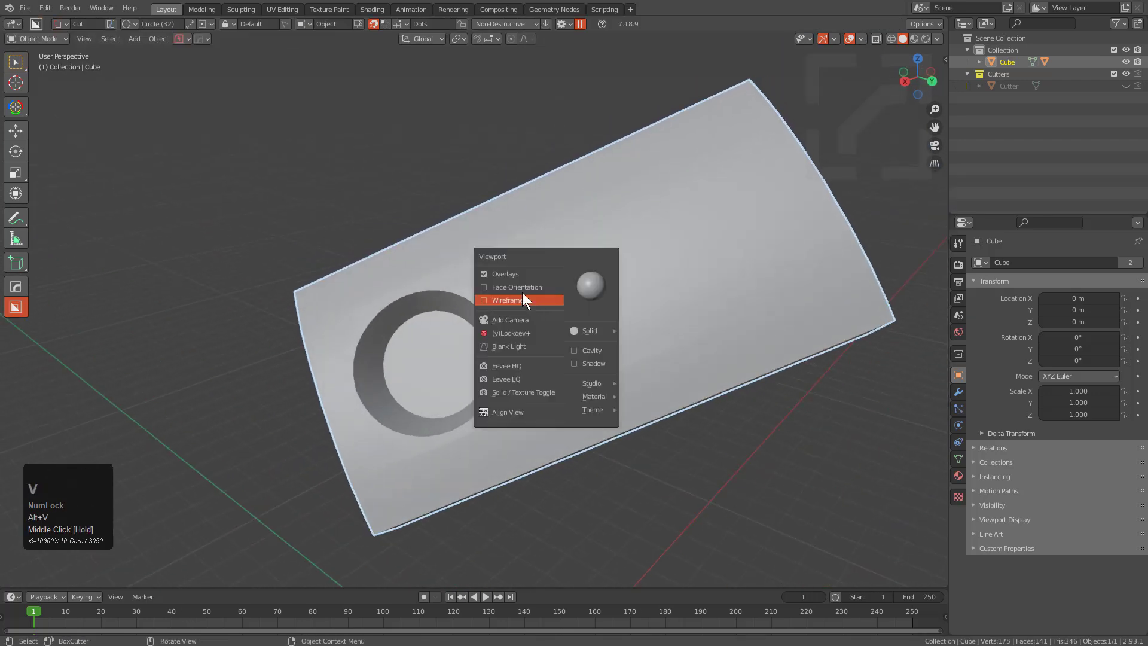
click(518, 362)
middle_drag(539, 332, 404, 283)
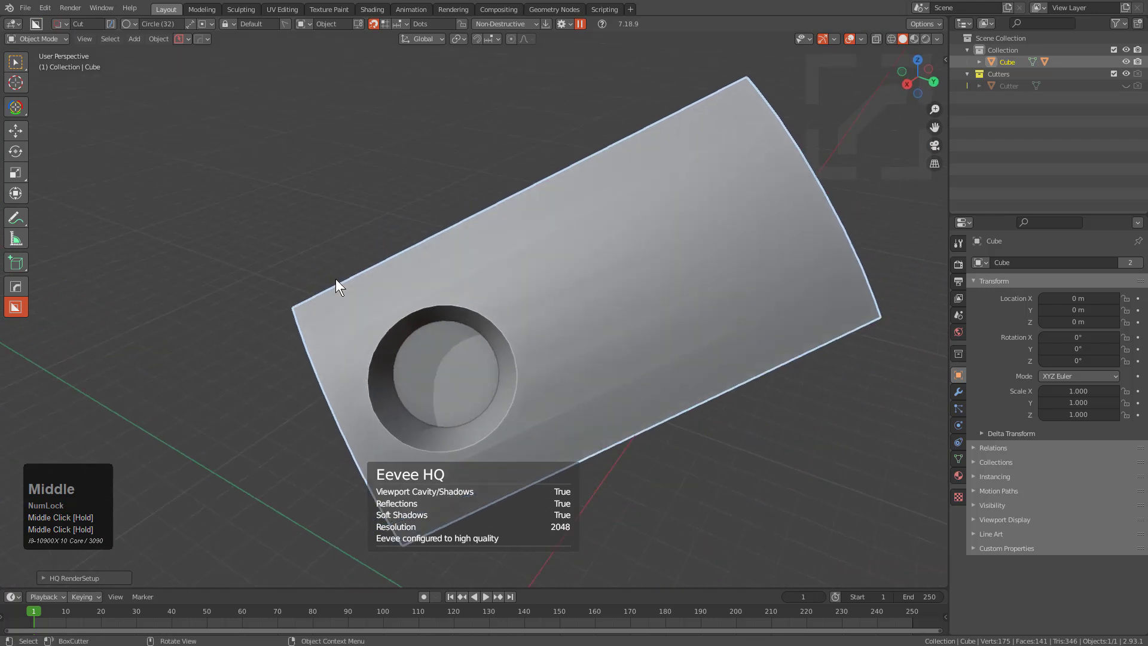
middle_drag(487, 358, 546, 312)
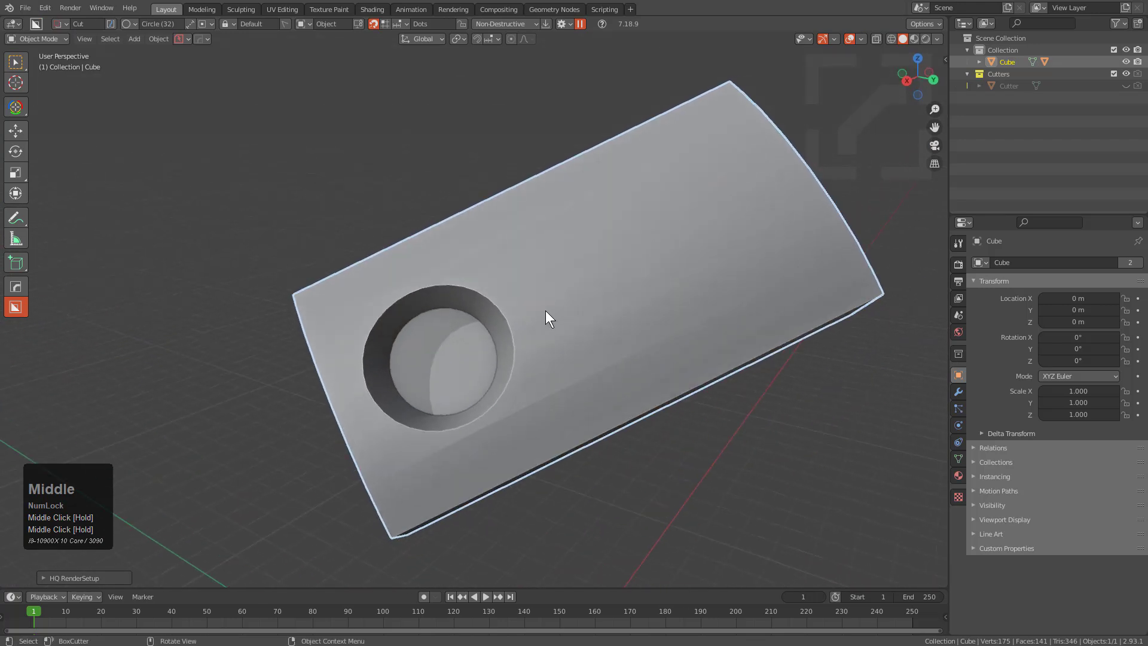
scroll(545, 311, down, 2)
key(q)
mouse_move(539, 399)
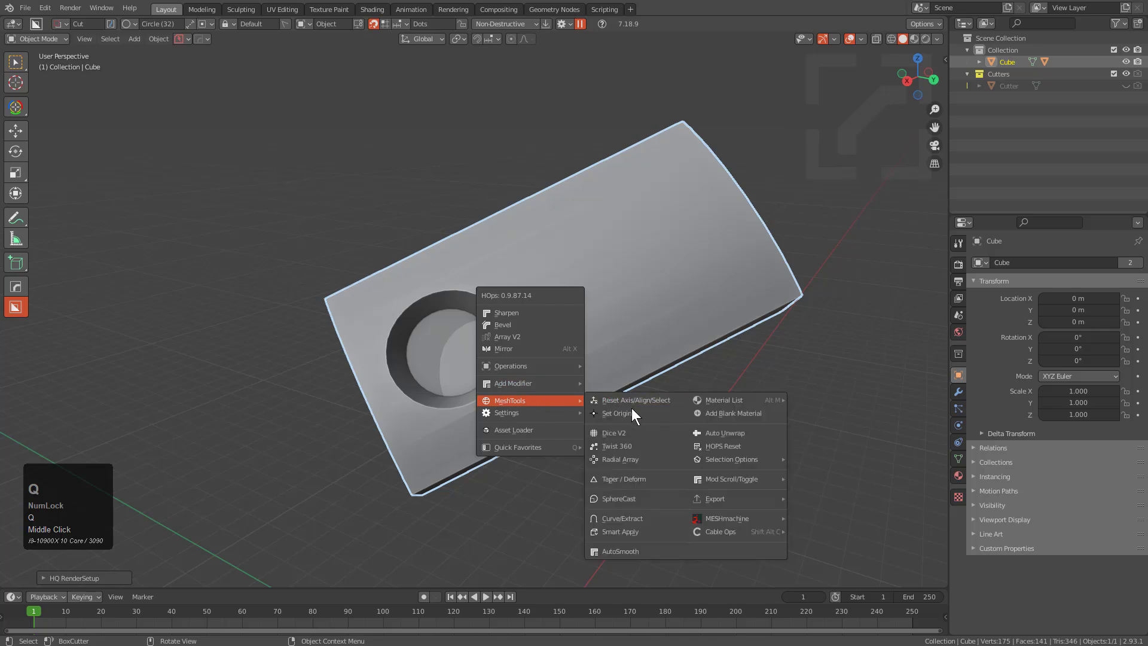
click(626, 430)
scroll(626, 429, up, 2)
scroll(625, 430, down, 4)
key(y)
scroll(625, 429, down, 5)
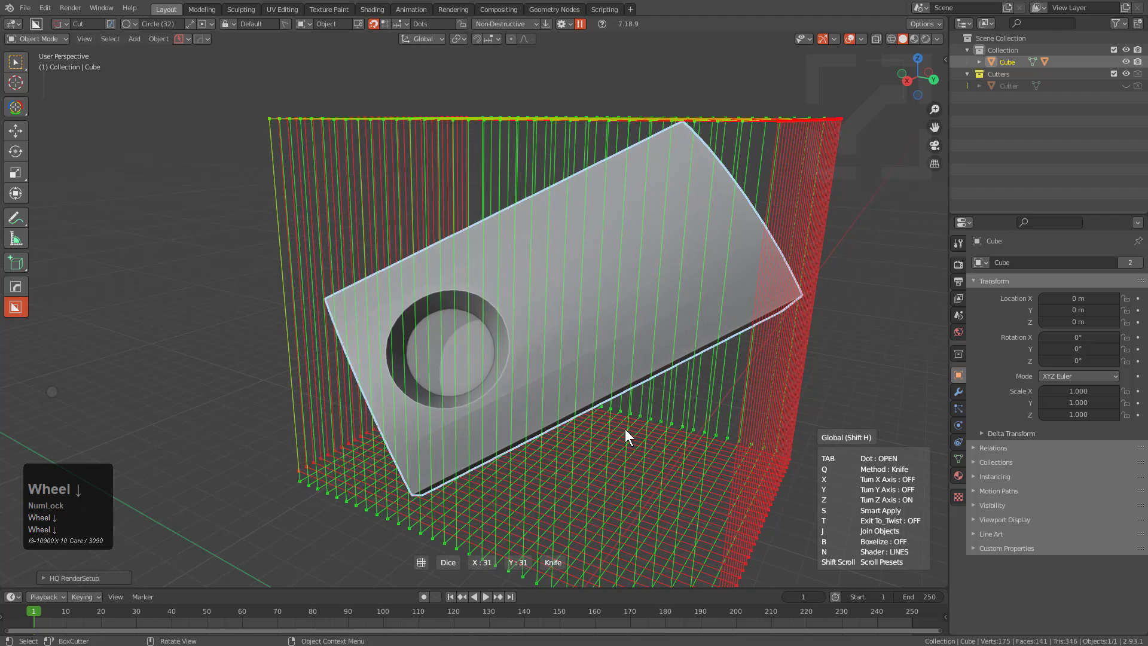
right_click(626, 429)
Step: Place an empty with location and rotation at a snap point on the flat side's outer edge using HOps Set Origin
middle_drag(625, 428, 572, 393)
scroll(572, 393, up, 4)
key(Tab)
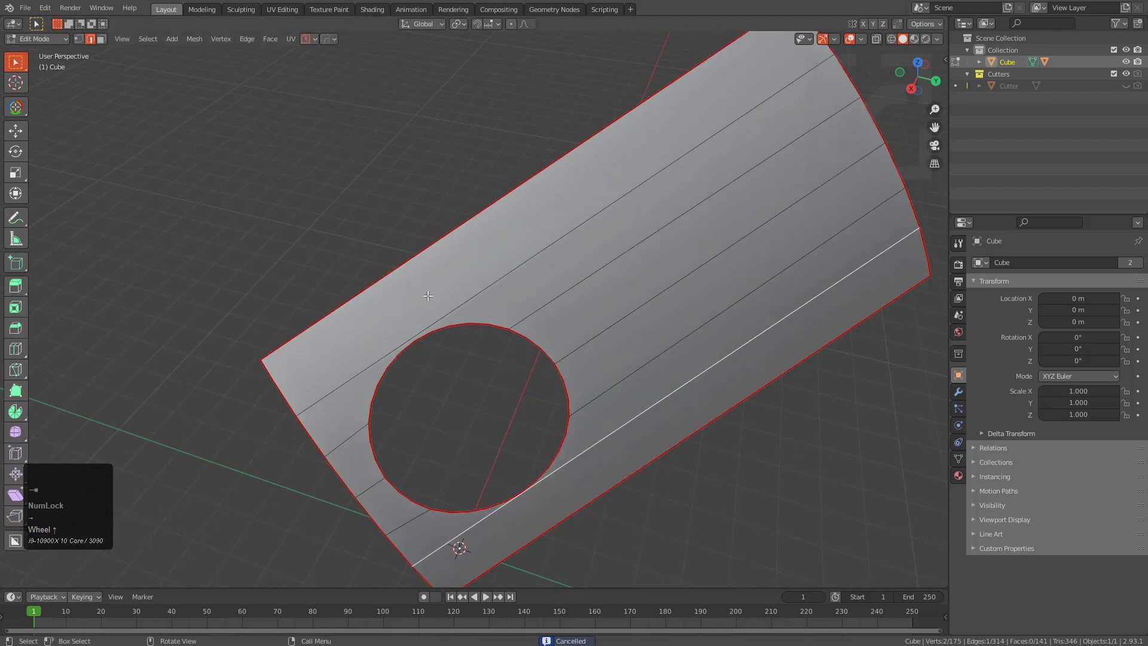
key(Tab)
middle_drag(518, 265, 570, 289)
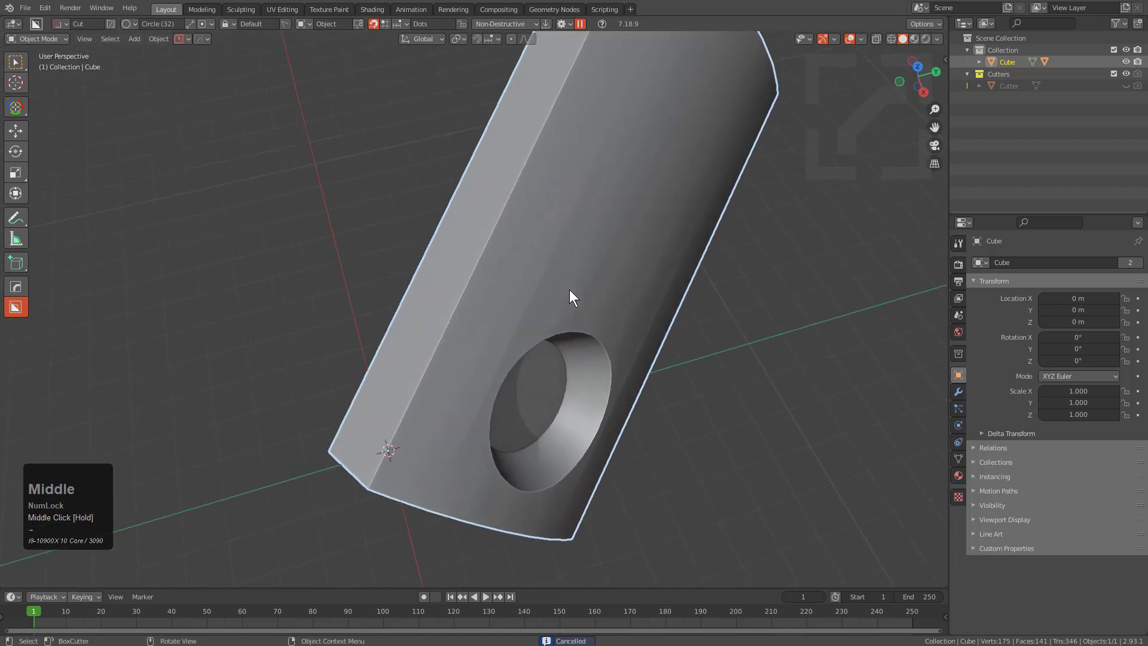
key(q)
mouse_move(569, 289)
click(616, 301)
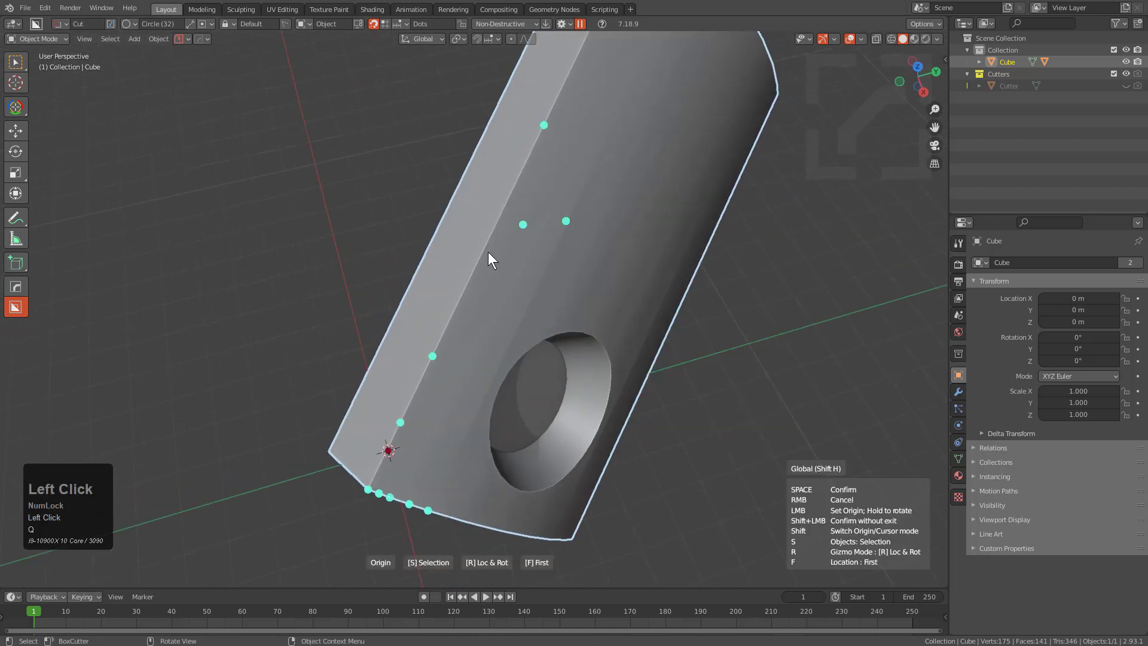
key(a)
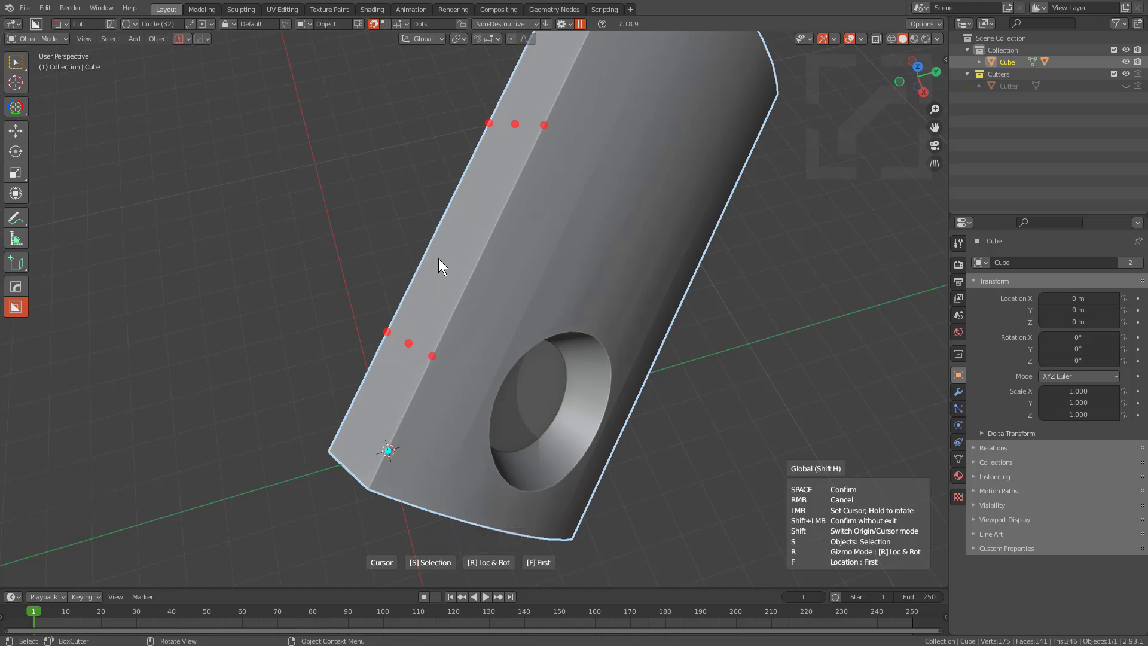
key(a)
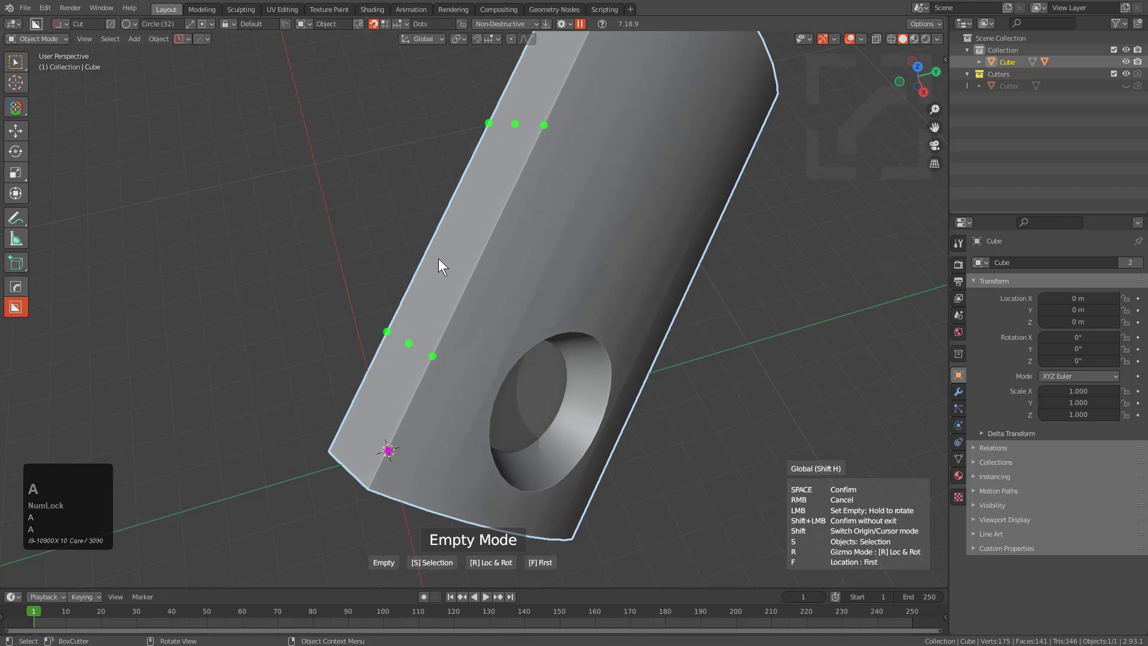
click(388, 331)
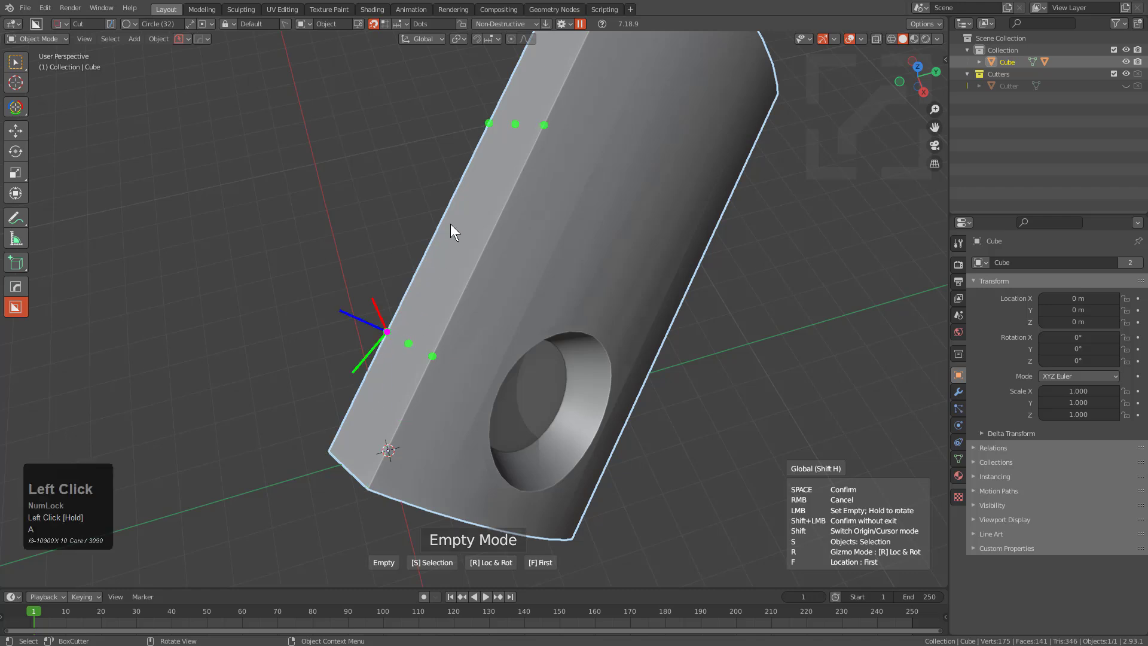
click(491, 128)
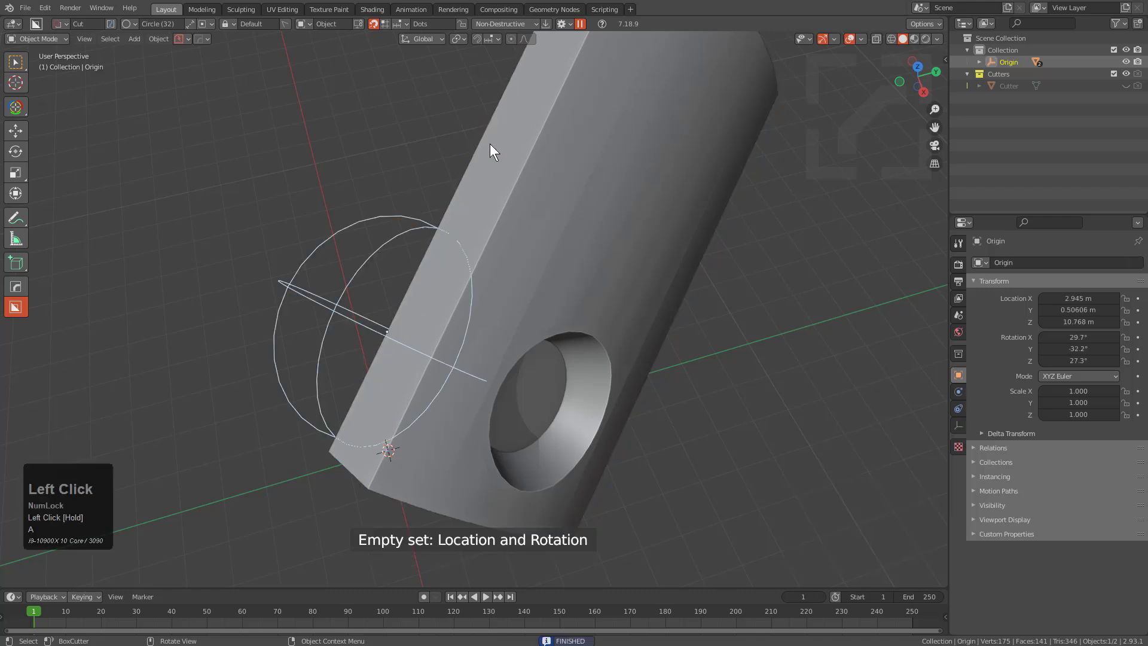
Step: Add the curved block to the selection as the active object, keeping the origin empty selected
scroll(503, 239, down, 4)
middle_drag(515, 325, 458, 281)
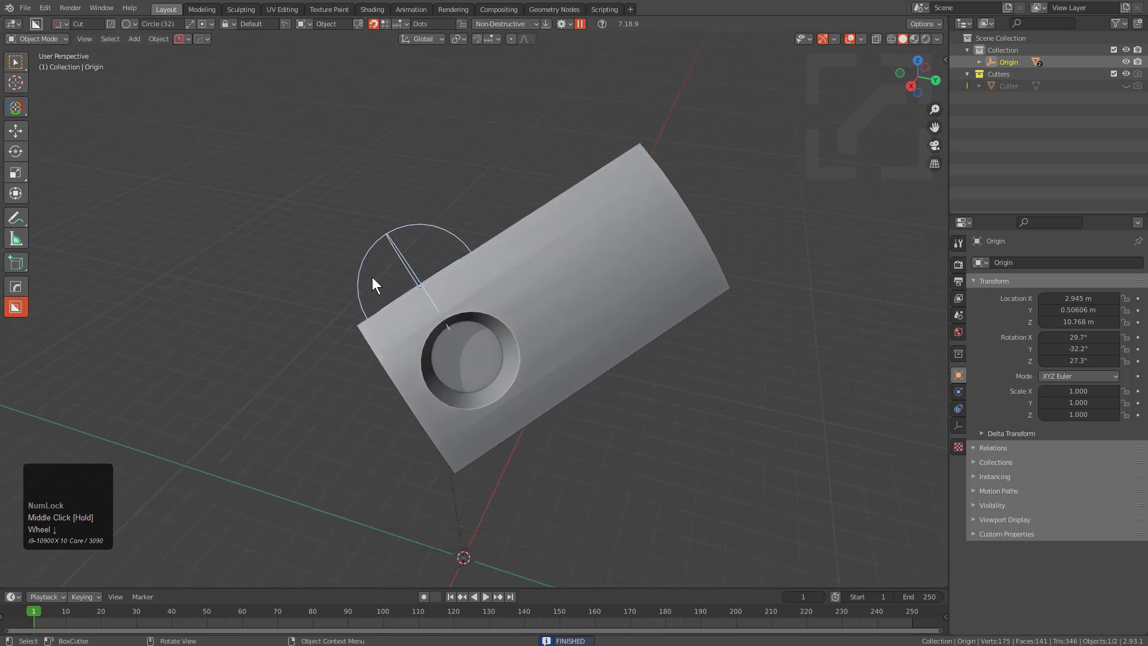
middle_click(513, 274)
scroll(515, 274, down, 1)
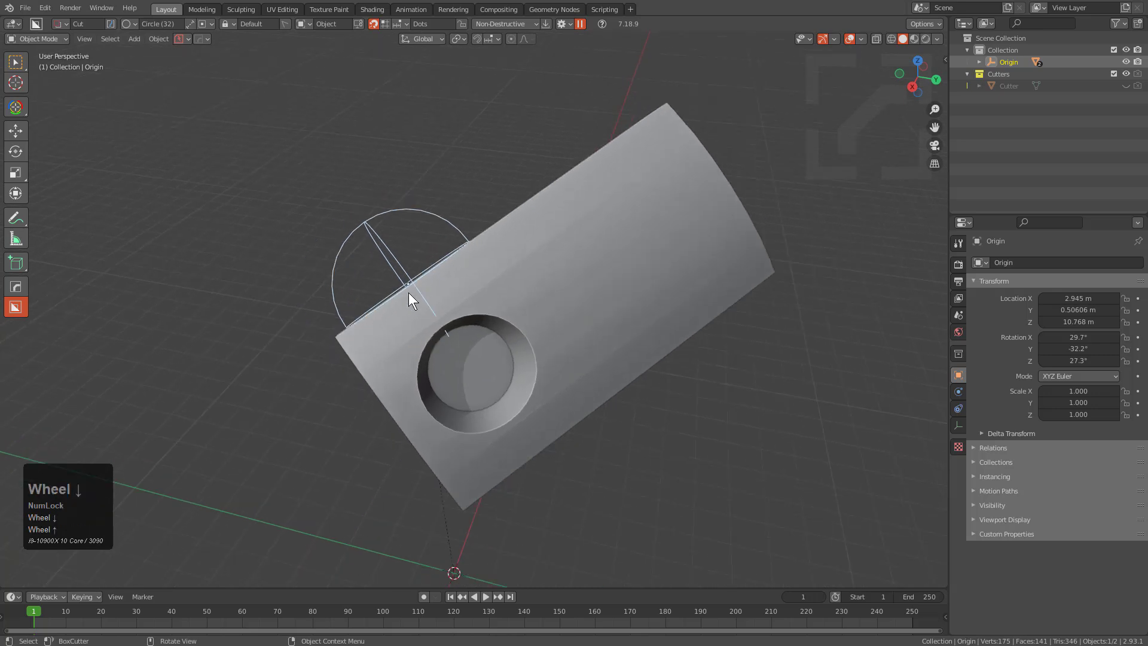
click(543, 279)
key(Tab)
middle_drag(551, 292, 463, 407)
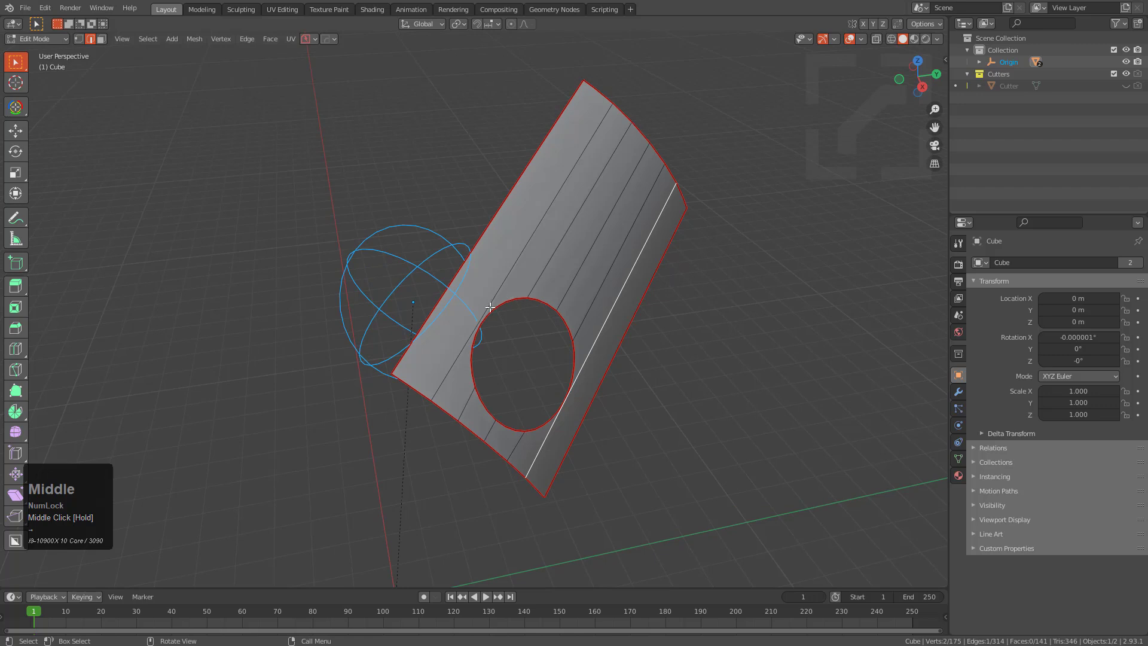
middle_drag(705, 270, 671, 269)
key(q)
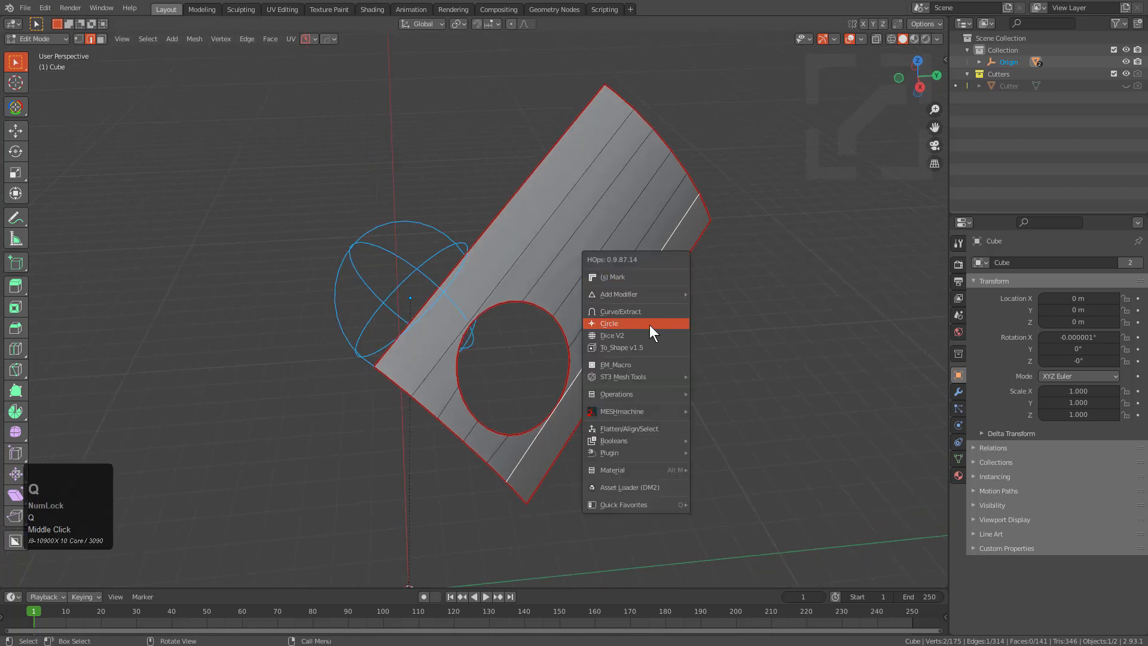
click(654, 333)
middle_drag(655, 331, 814, 342)
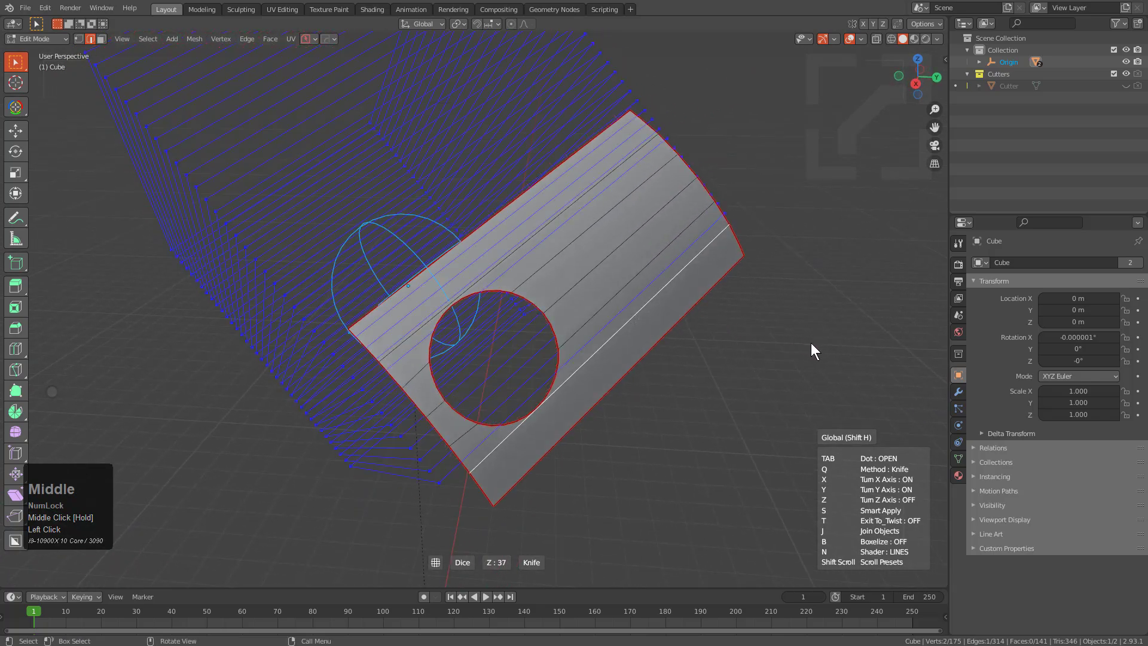
scroll(776, 343, up, 3)
middle_drag(777, 343, 688, 347)
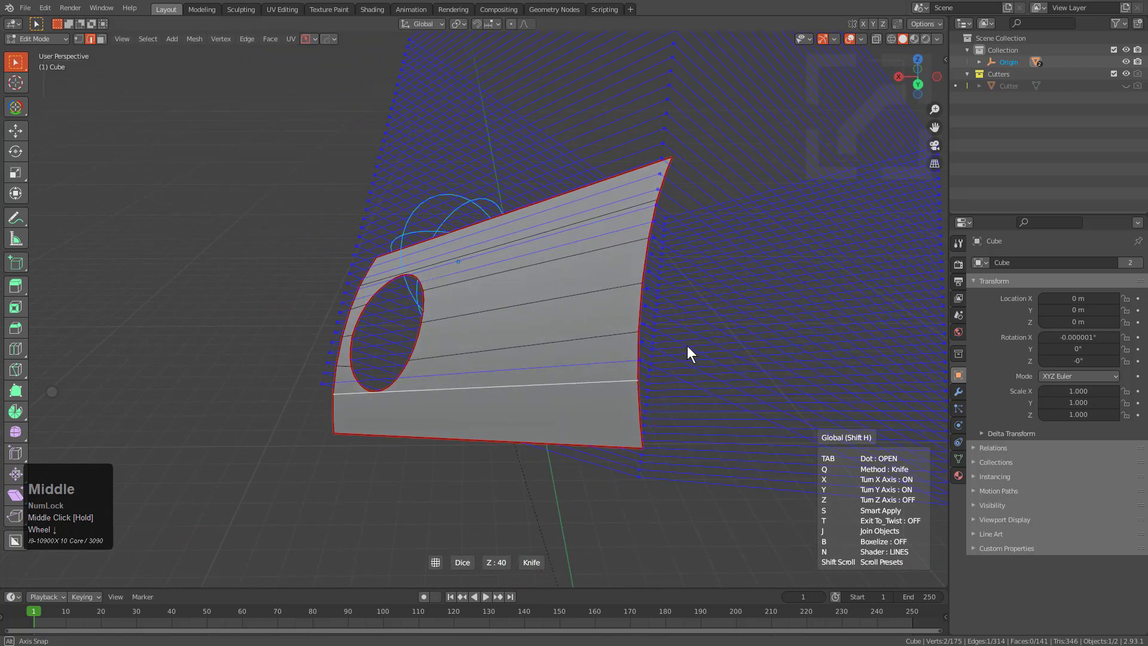
scroll(687, 345, down, 1)
right_click(687, 328)
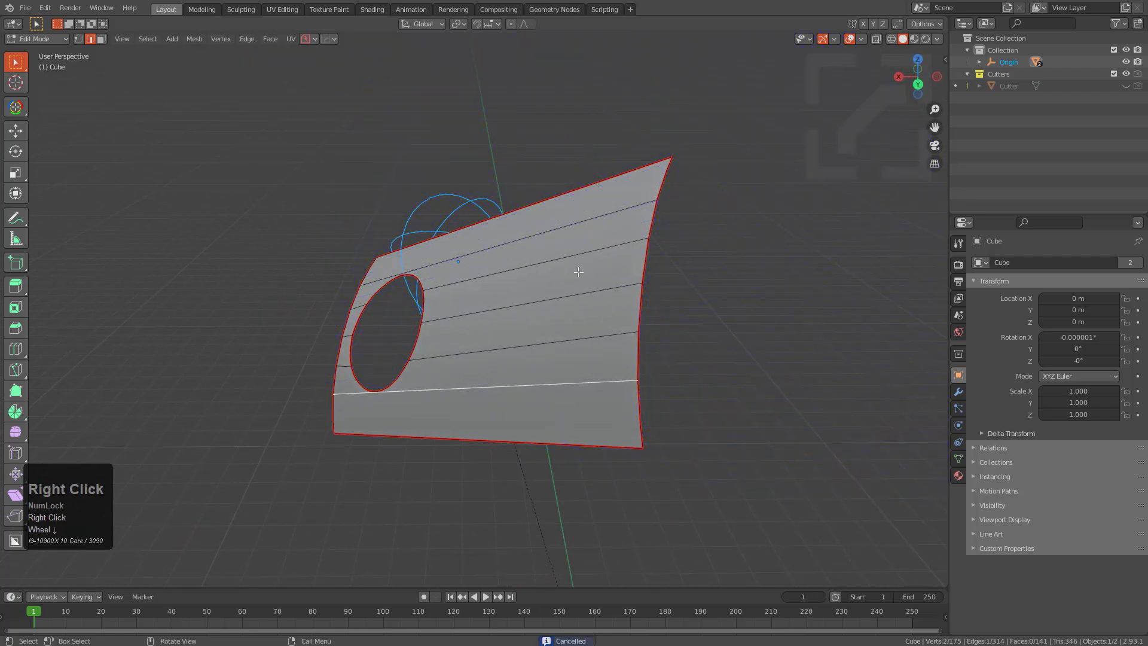
Step: Start HOps Dice V2 on the block in Object Mode and set the Z-axis Knife cuts to 35
key(q)
mouse_move(554, 395)
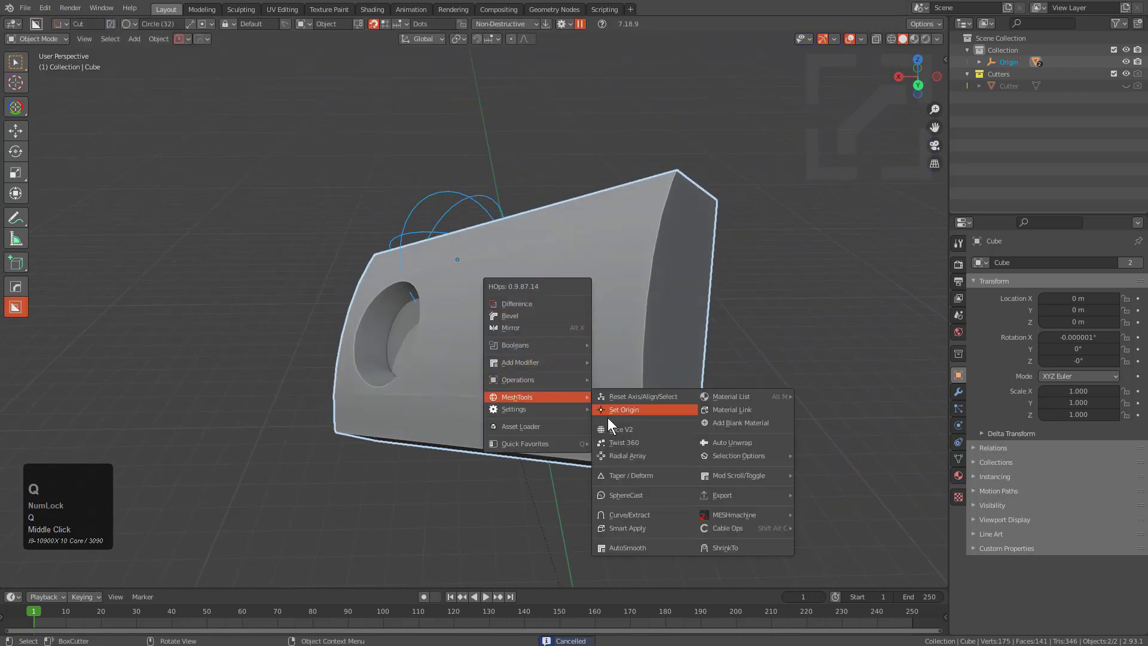
click(619, 430)
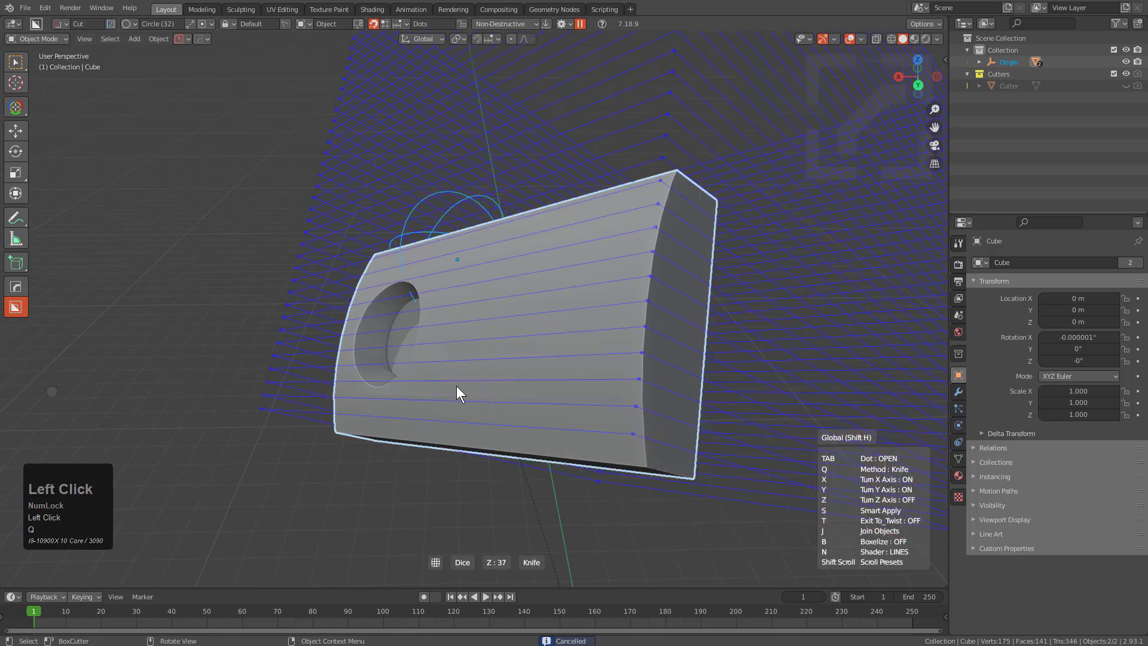
scroll(460, 389, down, 4)
scroll(460, 388, up, 1)
middle_drag(461, 388, 576, 359)
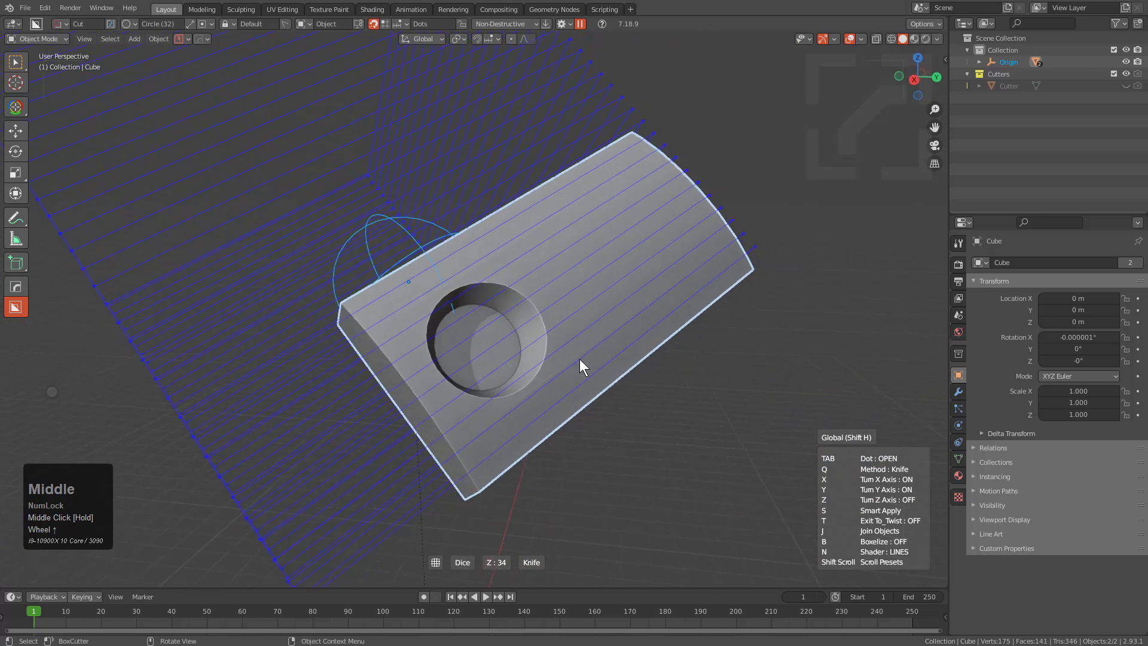
scroll(581, 359, down, 1)
scroll(580, 359, up, 1)
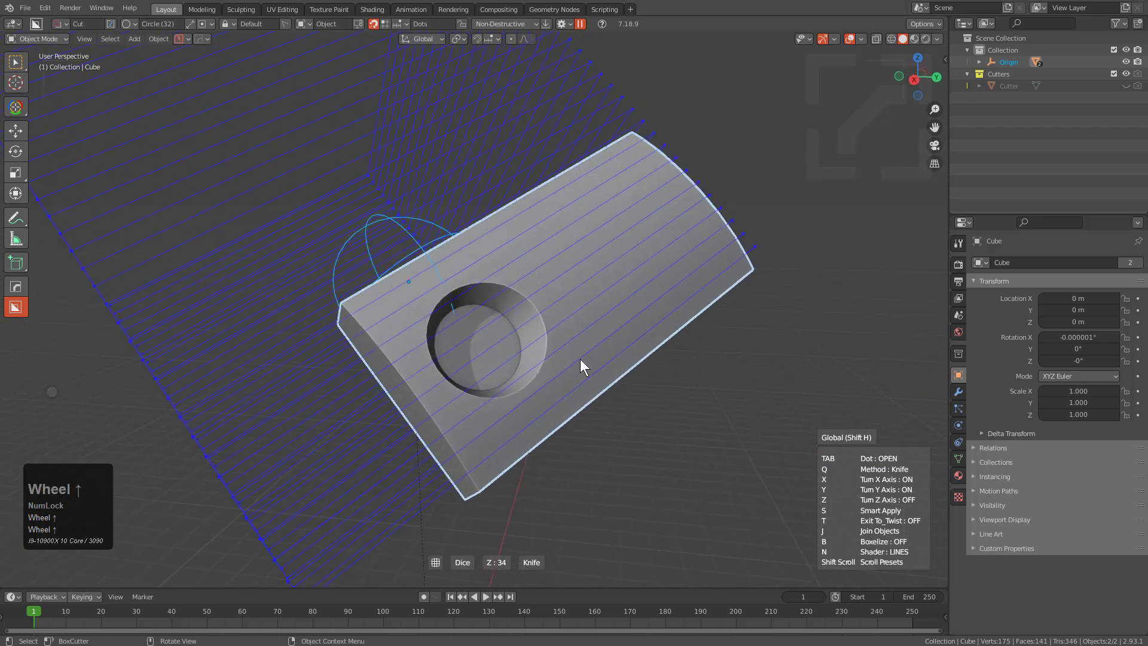
scroll(580, 366, down, 1)
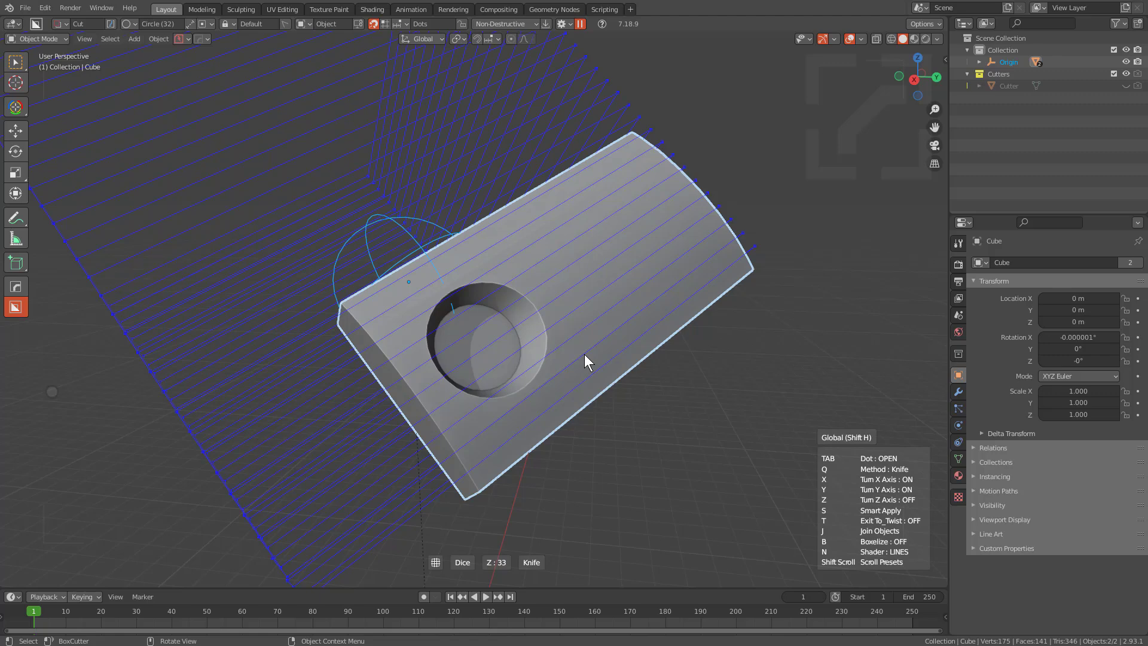
middle_drag(583, 354, 551, 367)
scroll(552, 367, up, 1)
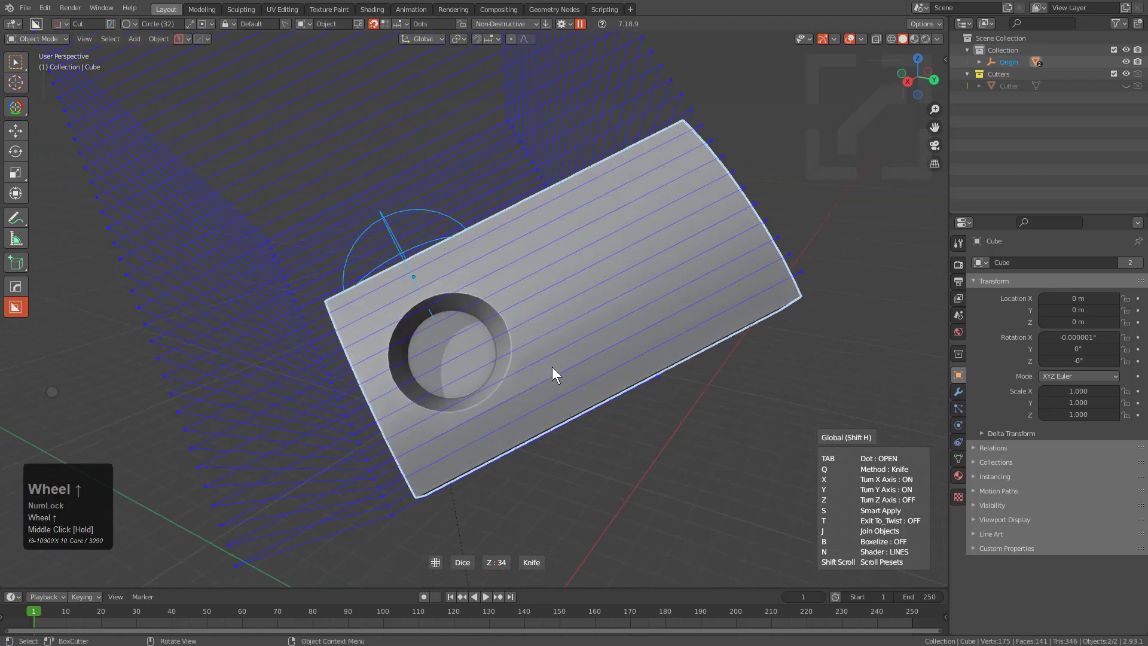
scroll(551, 366, down, 1)
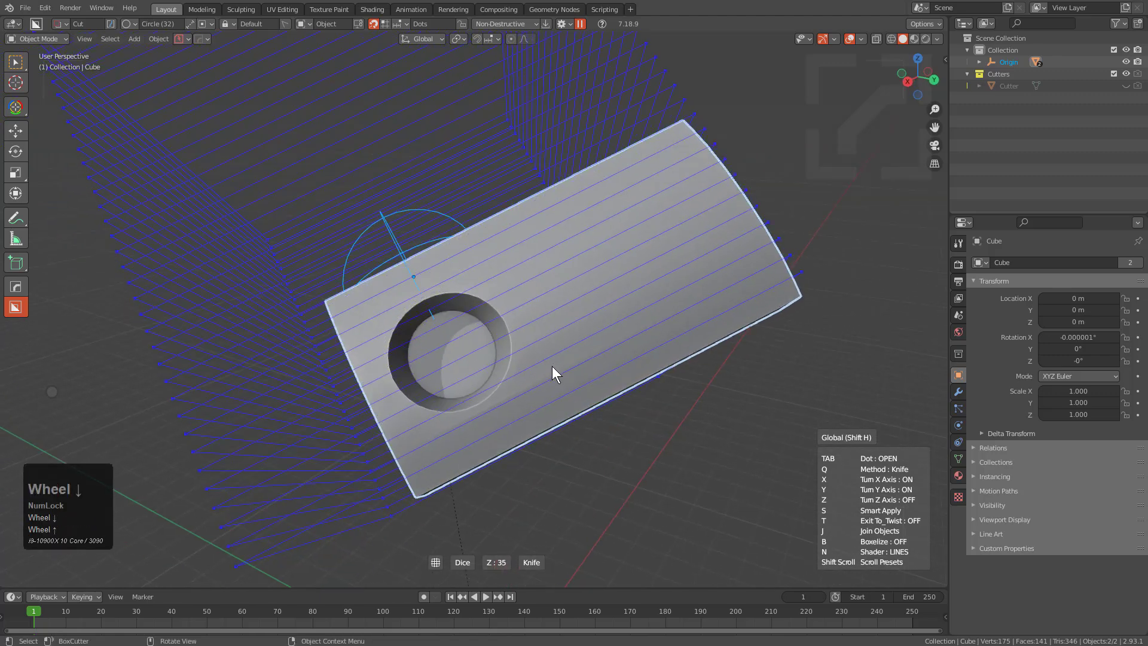
Step: Turn on Boxelize for the dice, set it to 33 segments and show the on-screen dice options
key(b)
scroll(552, 366, up, 2)
scroll(551, 366, up, 12)
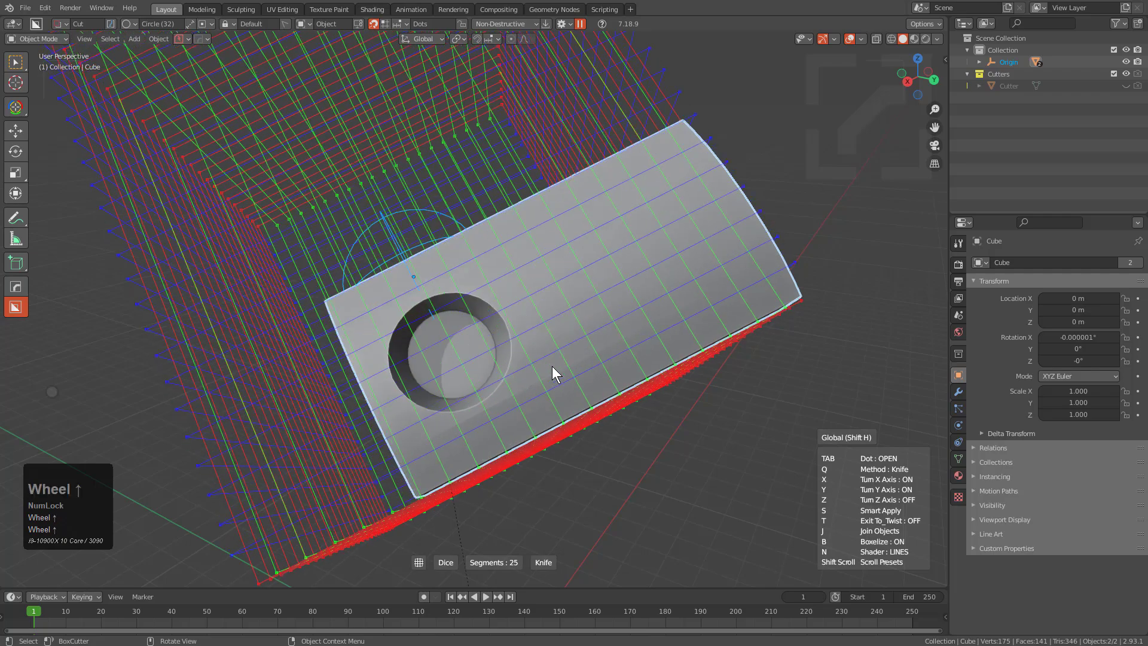
scroll(552, 366, up, 6)
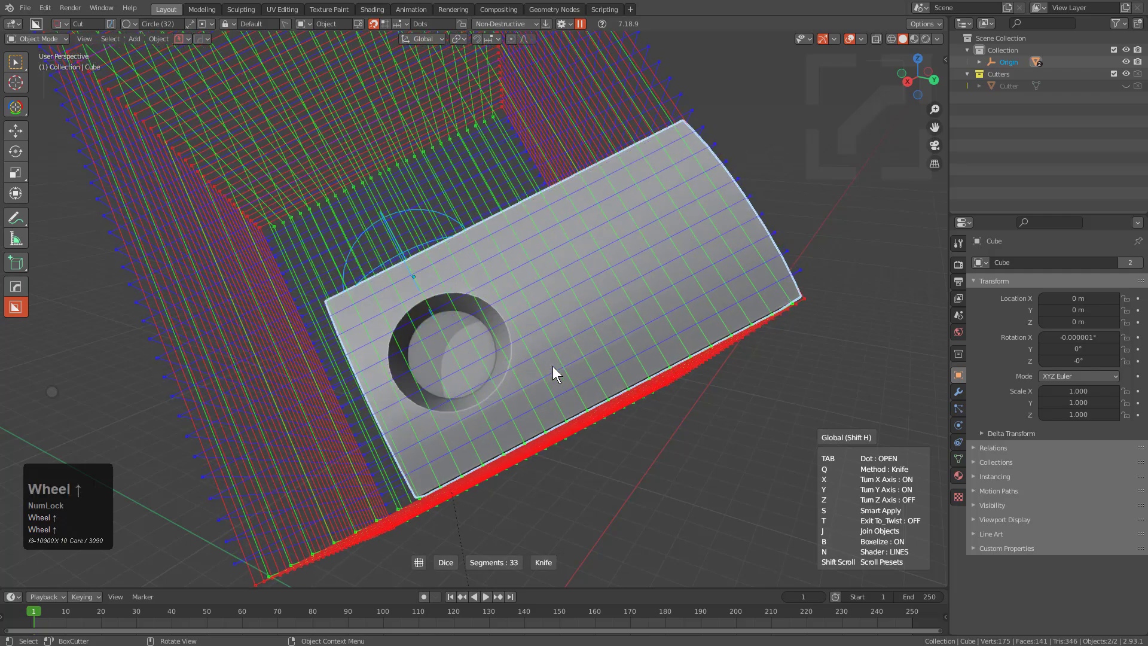
scroll(553, 366, down, 3)
key(Tab)
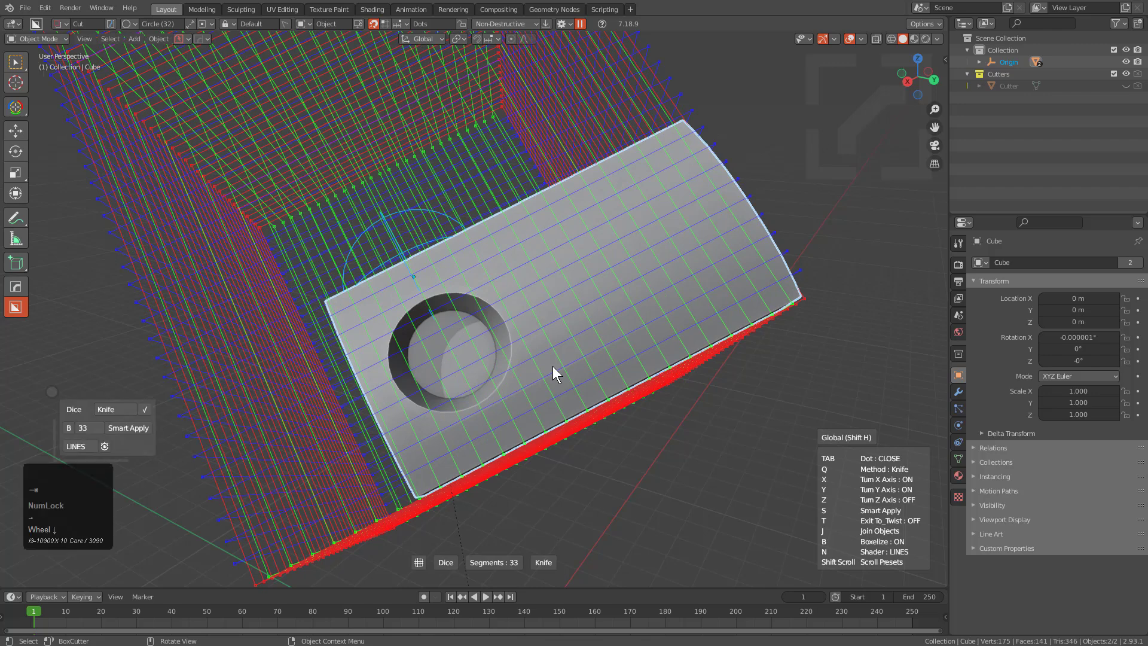
Step: Turn Boxelize off, enable the Y axis alongside Z and apply the Knife dice with Y 26 and Z 31
click(69, 428)
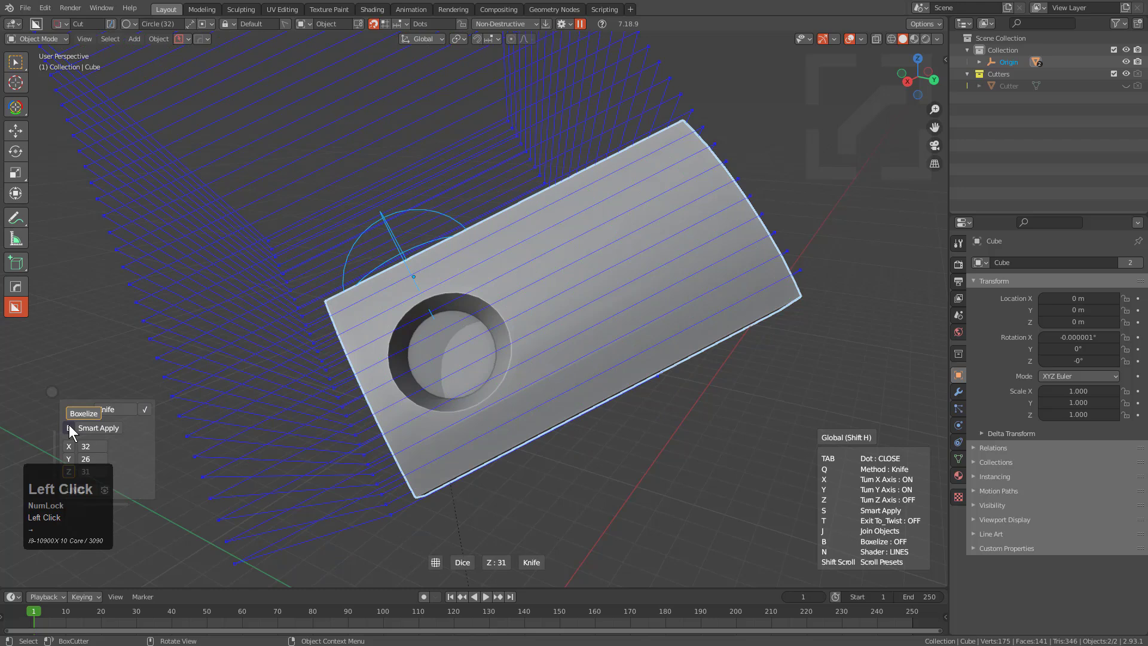
click(67, 459)
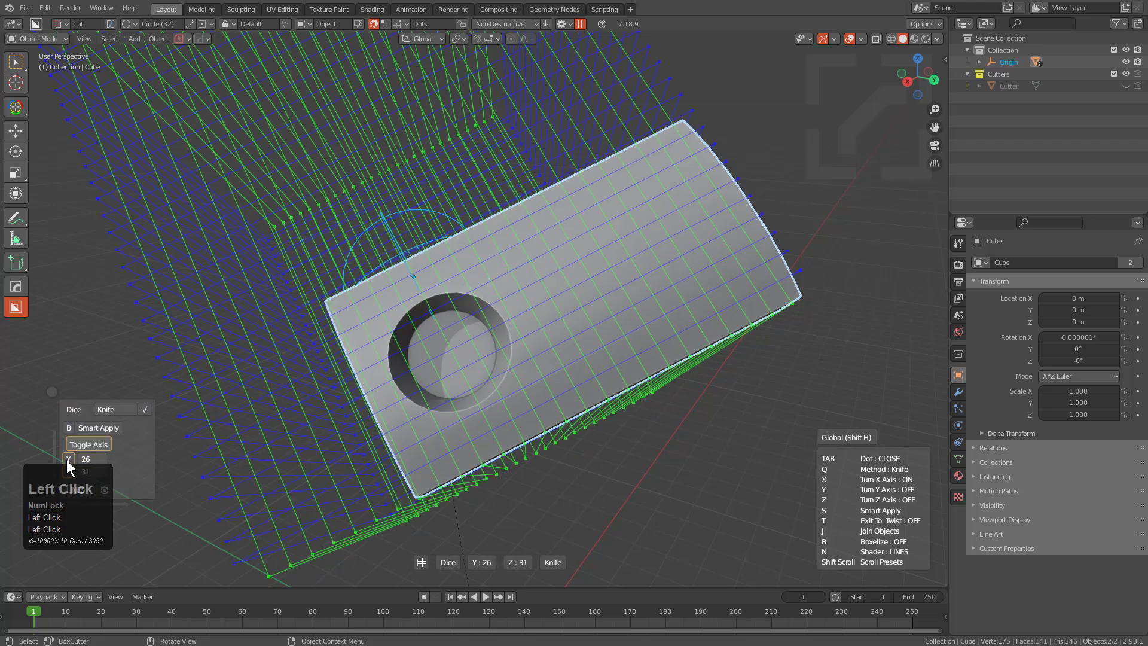
click(596, 284)
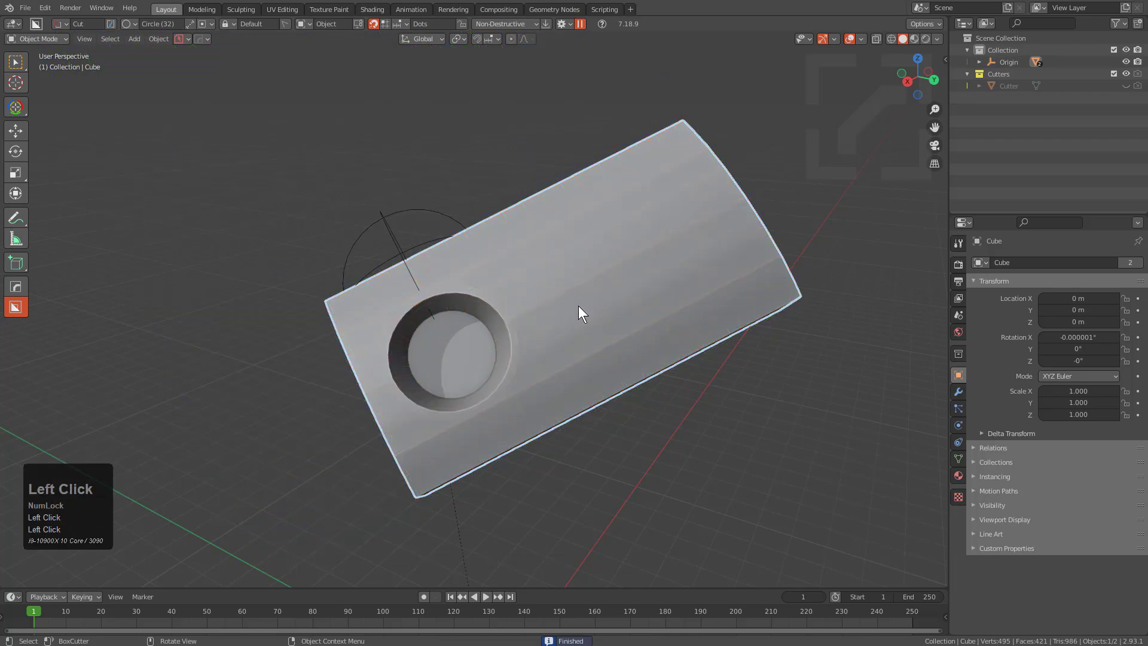
Step: Enter Edit Mode and select the redundant lengthwise edge loops near the hole's upper side on the curved surface
scroll(579, 306, up, 3)
key(Tab)
middle_drag(579, 307, 328, 267)
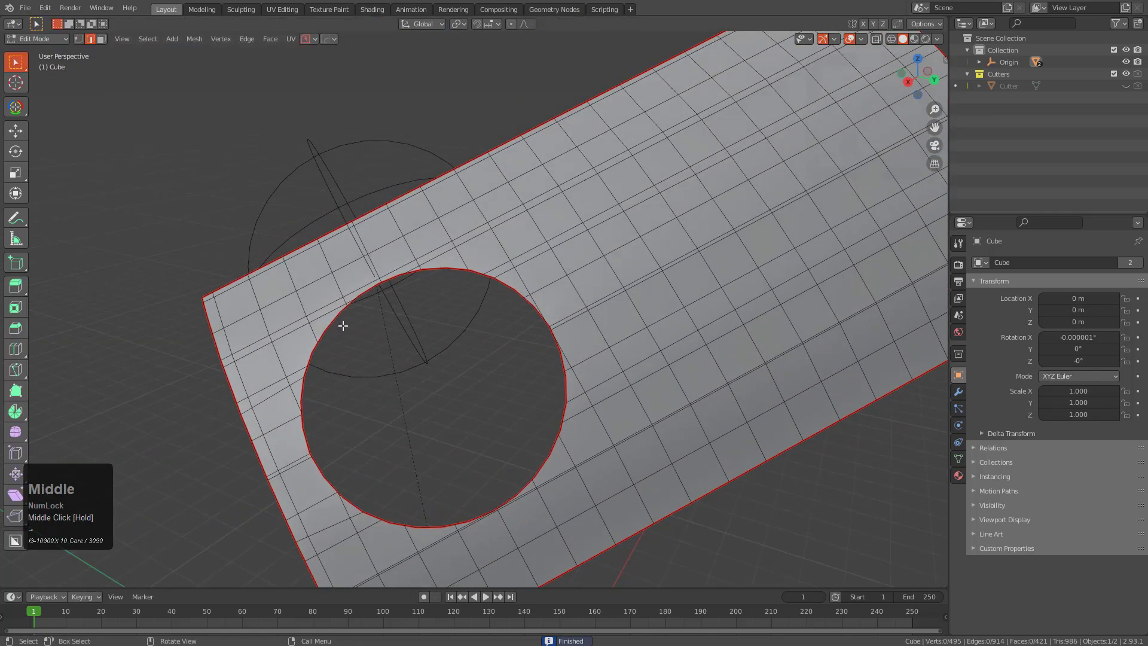
scroll(565, 298, down, 2)
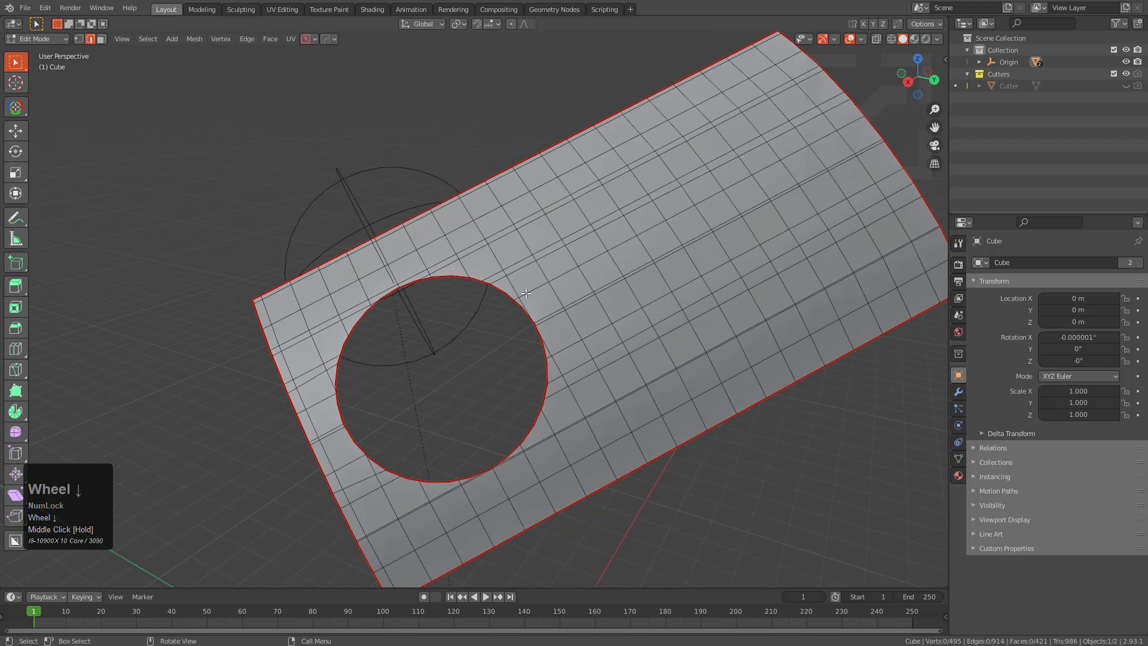
middle_drag(489, 295, 490, 282)
scroll(508, 297, up, 2)
alt+click(523, 217)
alt+shift+click(363, 312)
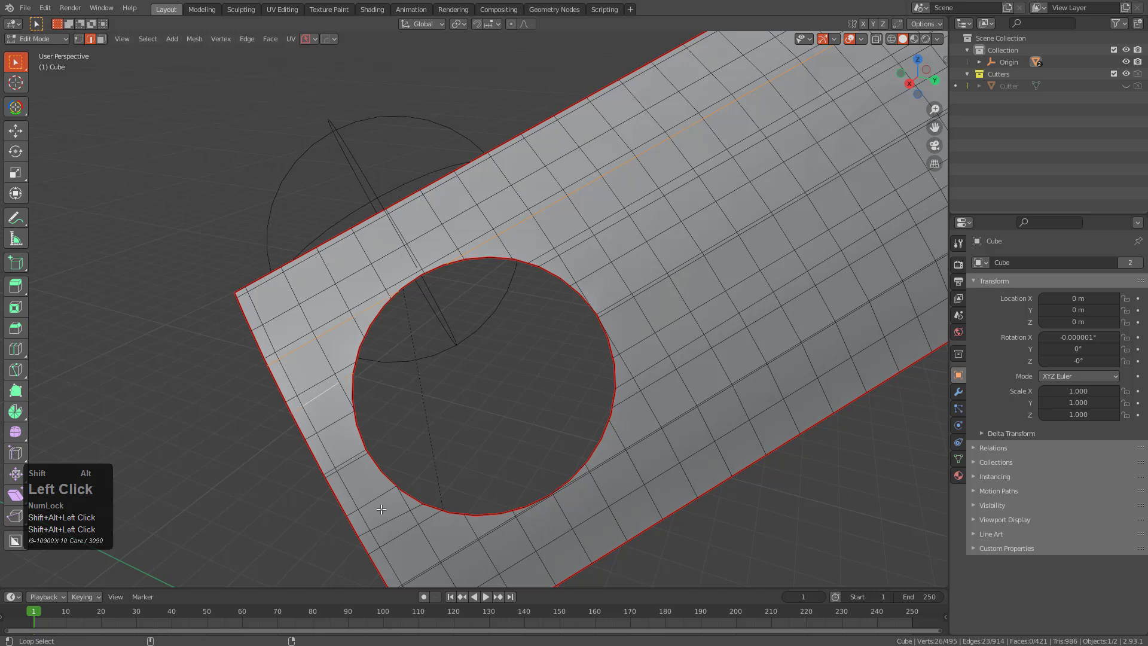
Step: Add the redundant lengthwise edges beside the hole and the long loop touching its lower rim to the selection
shift+middle_drag(353, 470, 359, 356)
shift+click(308, 410)
scroll(359, 356, up, 1)
alt+shift+click(330, 386)
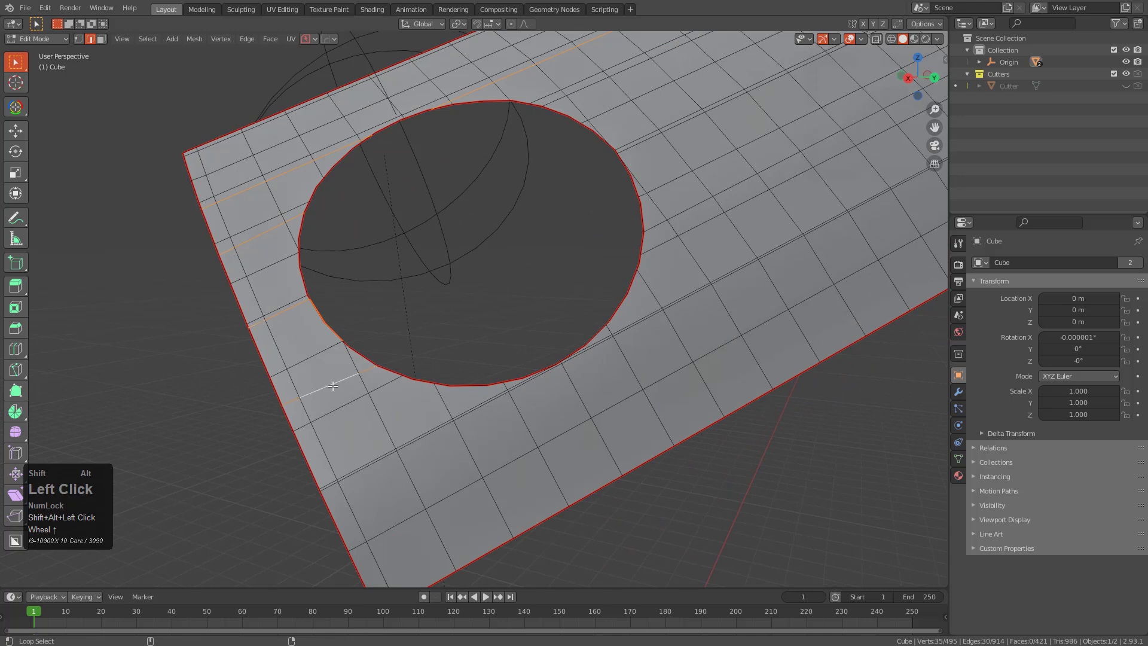
alt+shift+click(429, 435)
key(ctrl+z)
alt+shift+click(428, 433)
alt+shift+click(625, 320)
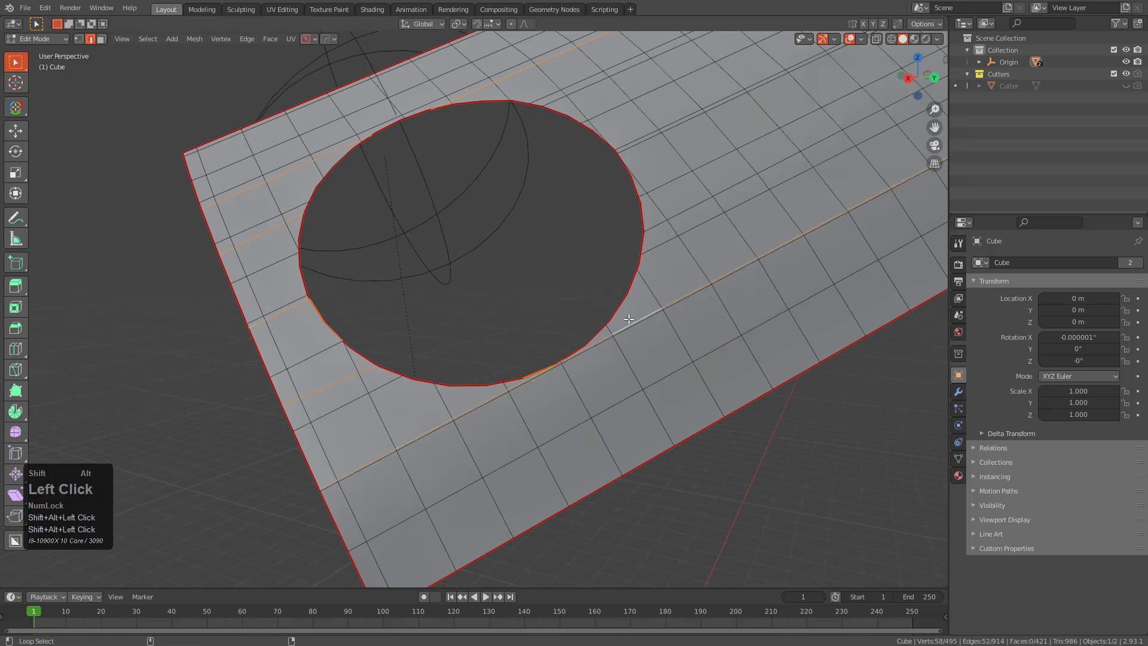
Step: Refine the edge selection where the lower loop touches the hole, leaving the short rim segment deselected
scroll(551, 328, up, 3)
shift+click(507, 345)
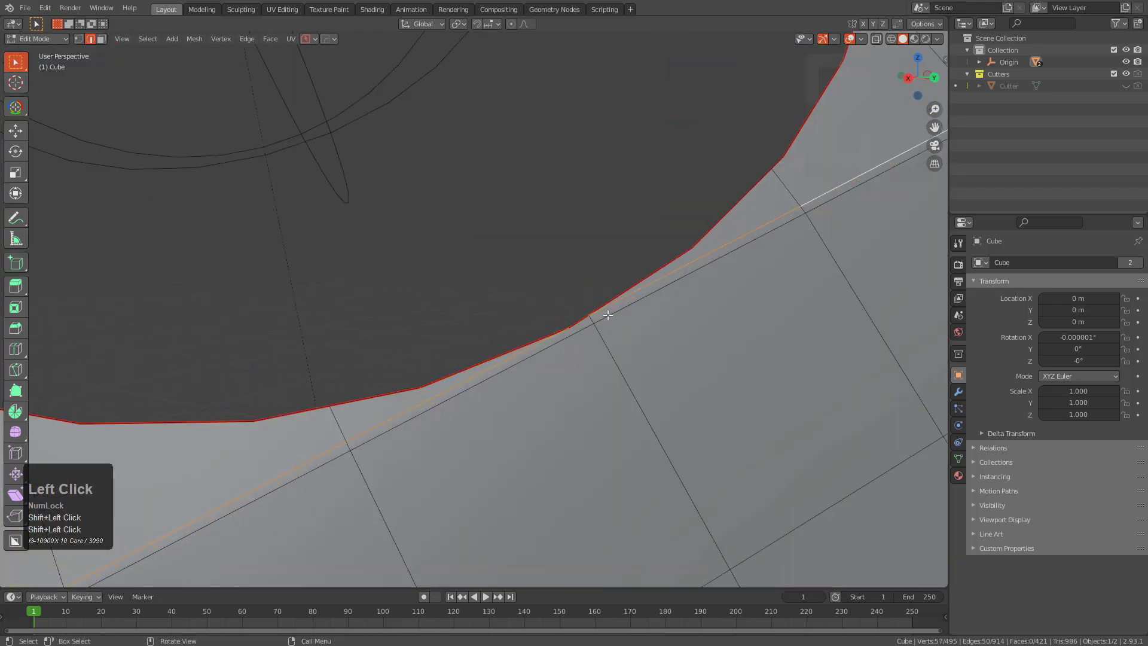
key(shift)
shift+click(527, 343)
key(alt+z)
key(1)
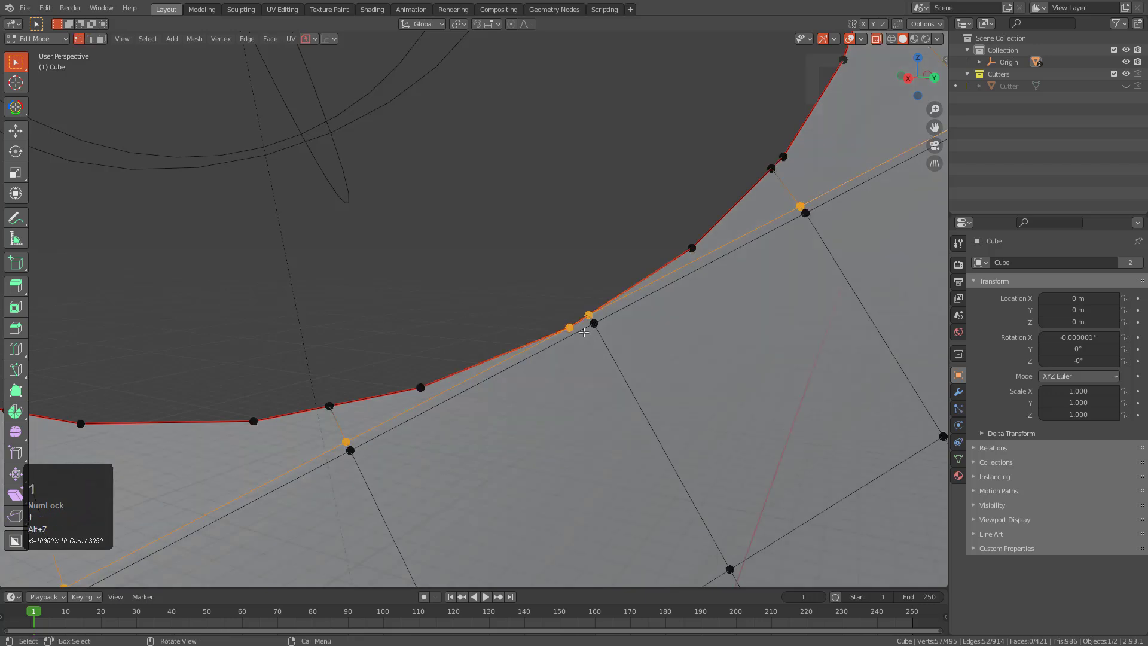
key(2)
key(1)
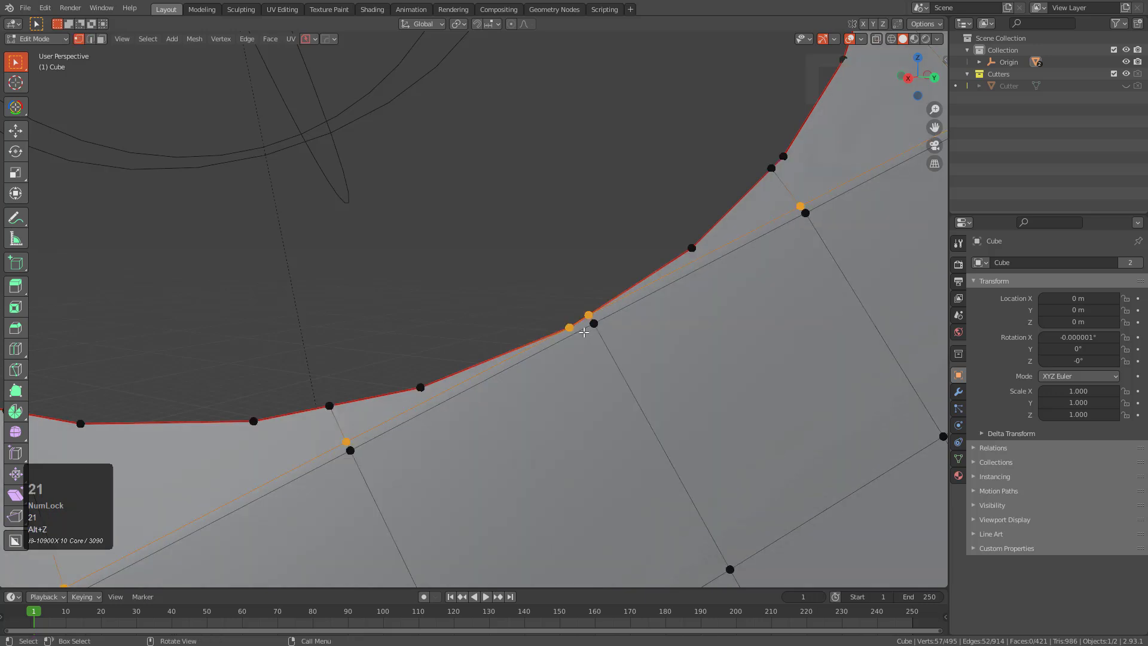
key(2)
shift+click(581, 328)
Step: Try dissolving the selected lengthwise edges around the hole
scroll(598, 326, down, 3)
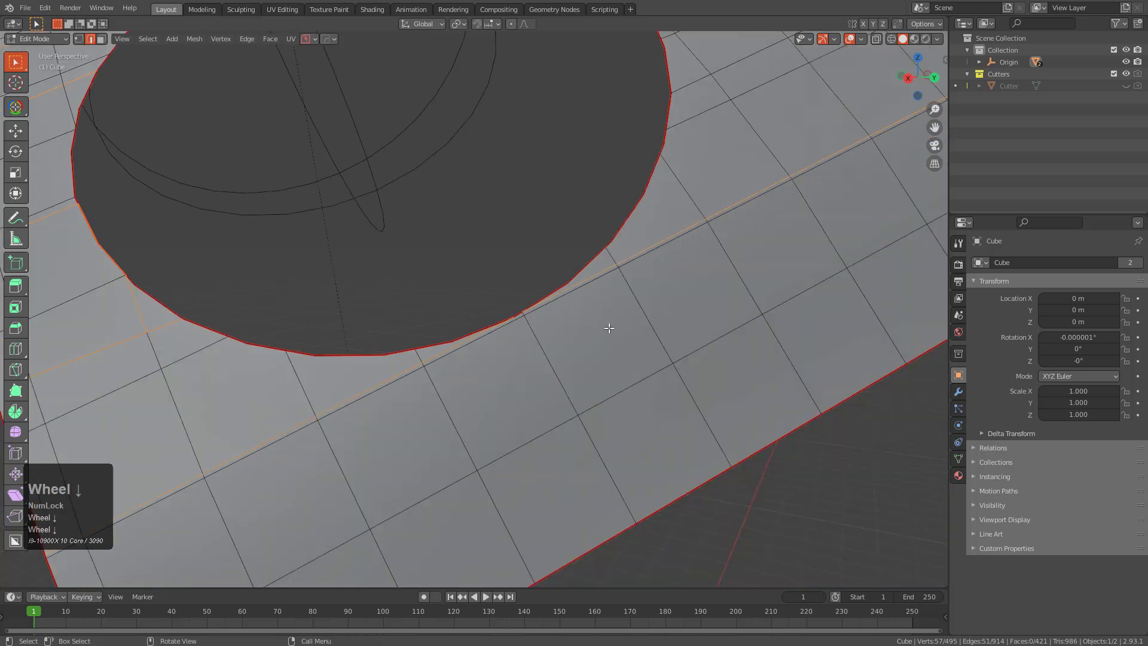
shift+middle_drag(592, 289, 580, 341)
key(ctrl+x)
scroll(579, 340, down, 1)
key(ctrl+z)
Step: Deselect the remaining edge on the hole's rim and dissolve the selected lengthwise edges
shift+middle_drag(340, 367, 348, 362)
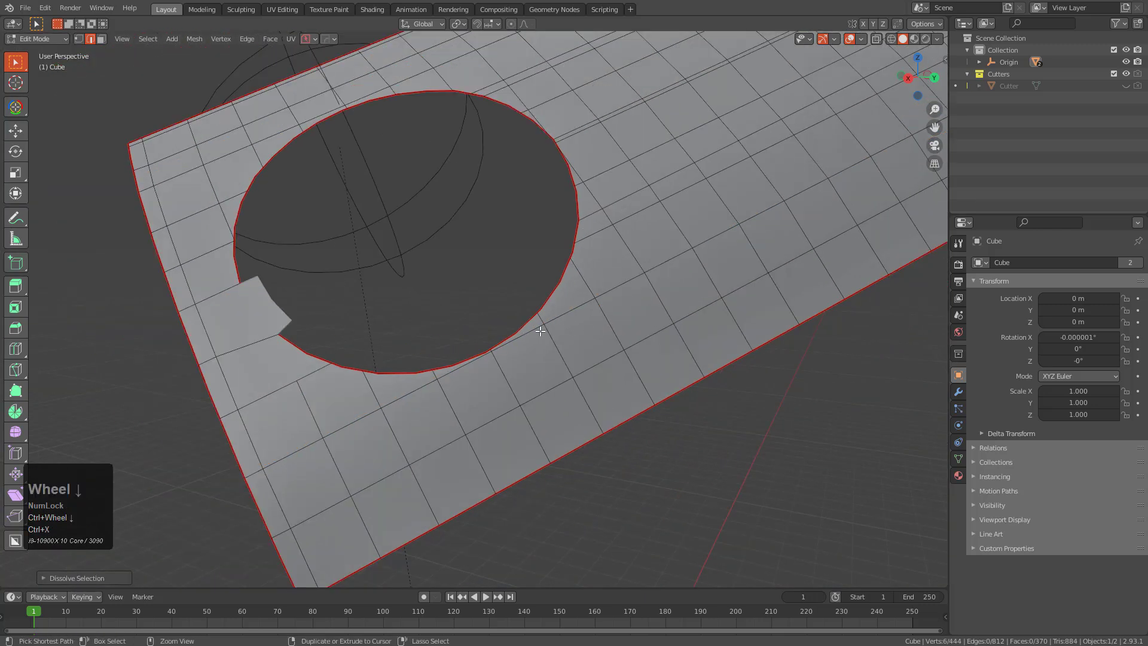
scroll(348, 361, up, 2)
shift+click(341, 280)
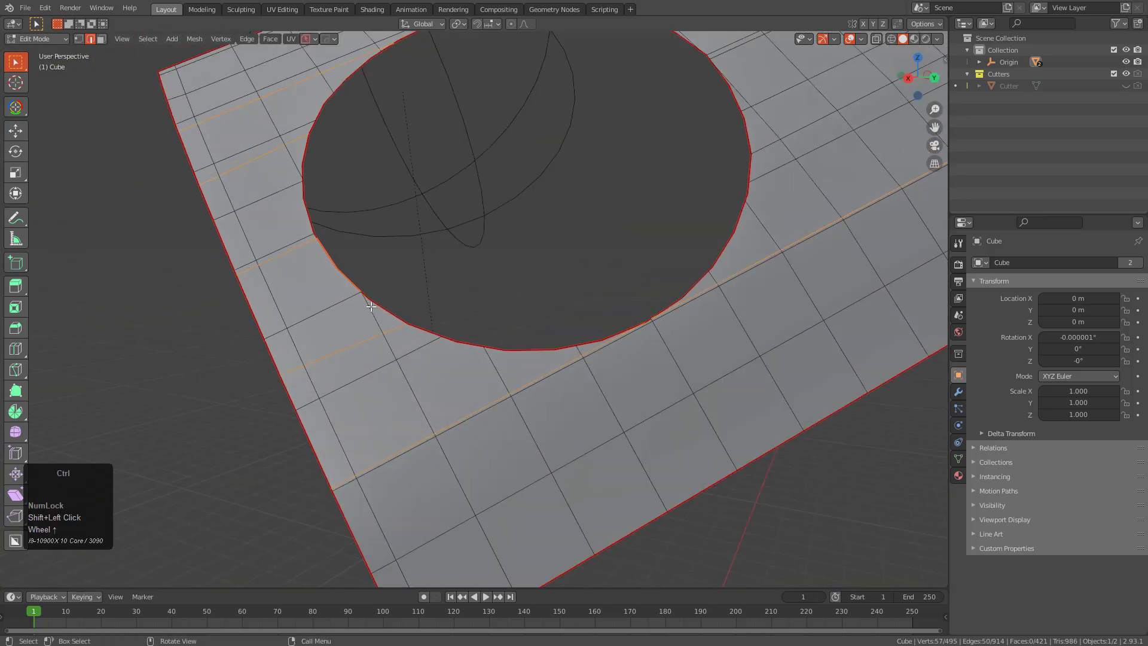
key(ctrl+x)
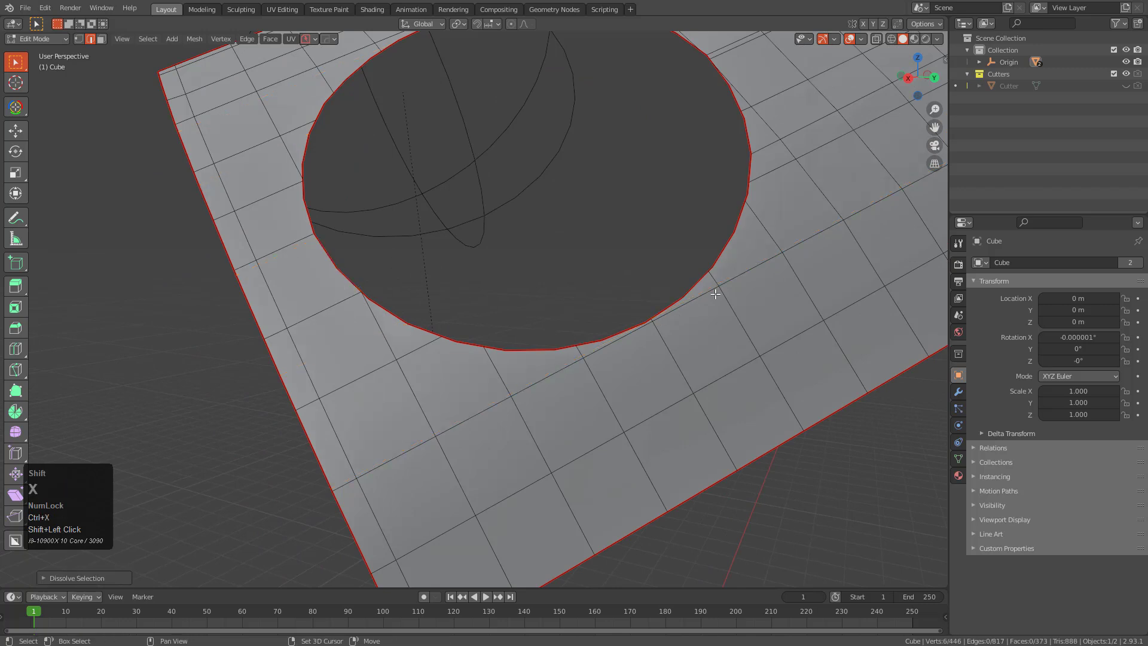
shift+middle_drag(693, 306, 629, 354)
shift+scroll(629, 354, down, 1)
key(ctrl+z)
key(ctrl+x)
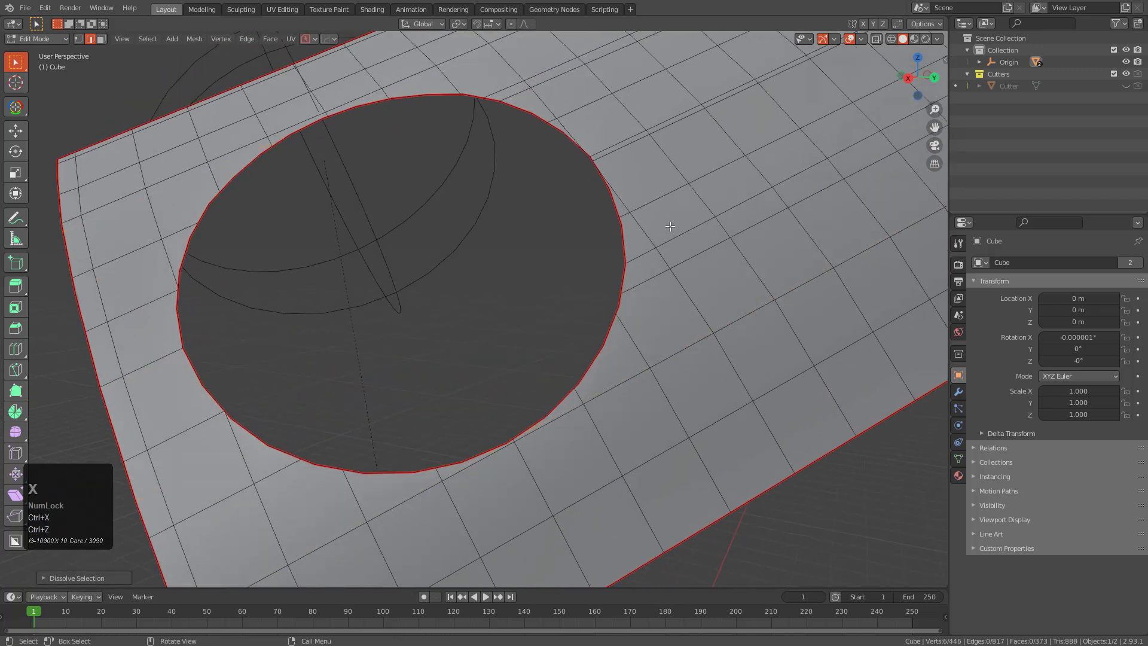
Step: Dissolve the redundant, closely spaced lengthwise edge loops running beside the hole, one after another
alt+click(676, 241)
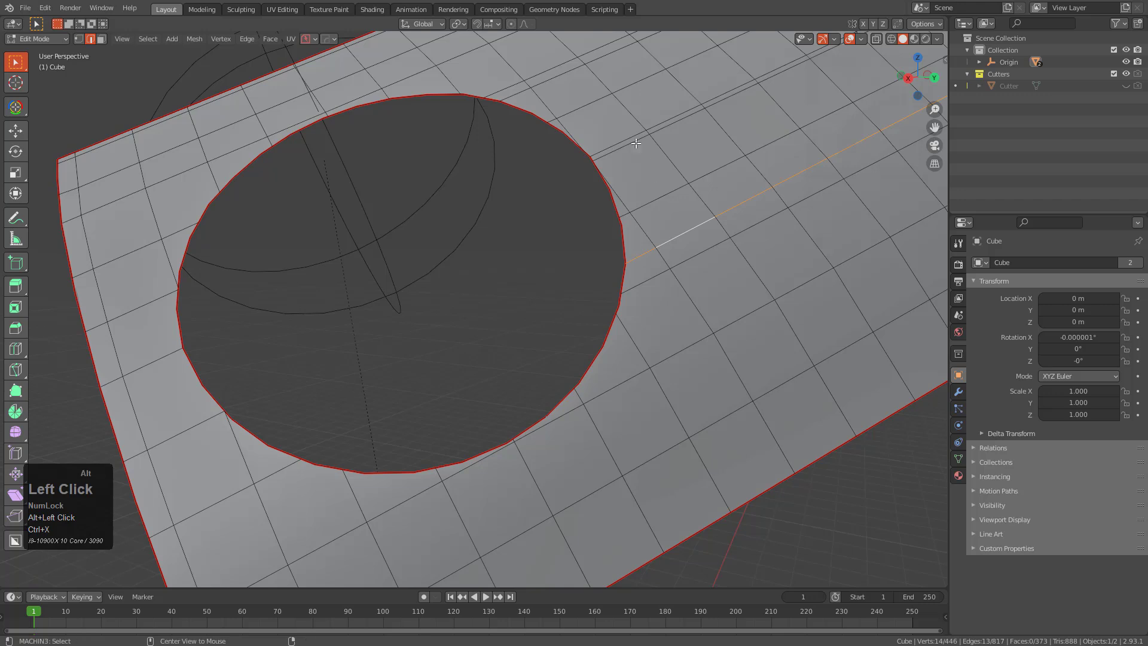
alt+click(636, 142)
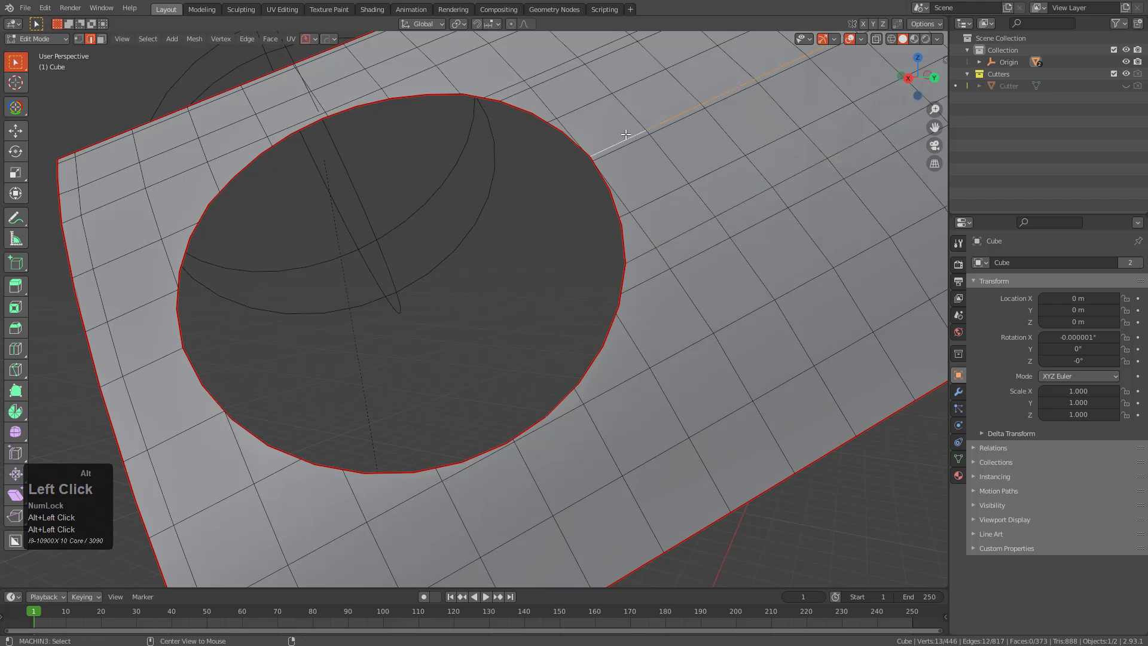
middle_drag(636, 143, 687, 247)
key(ctrl+x)
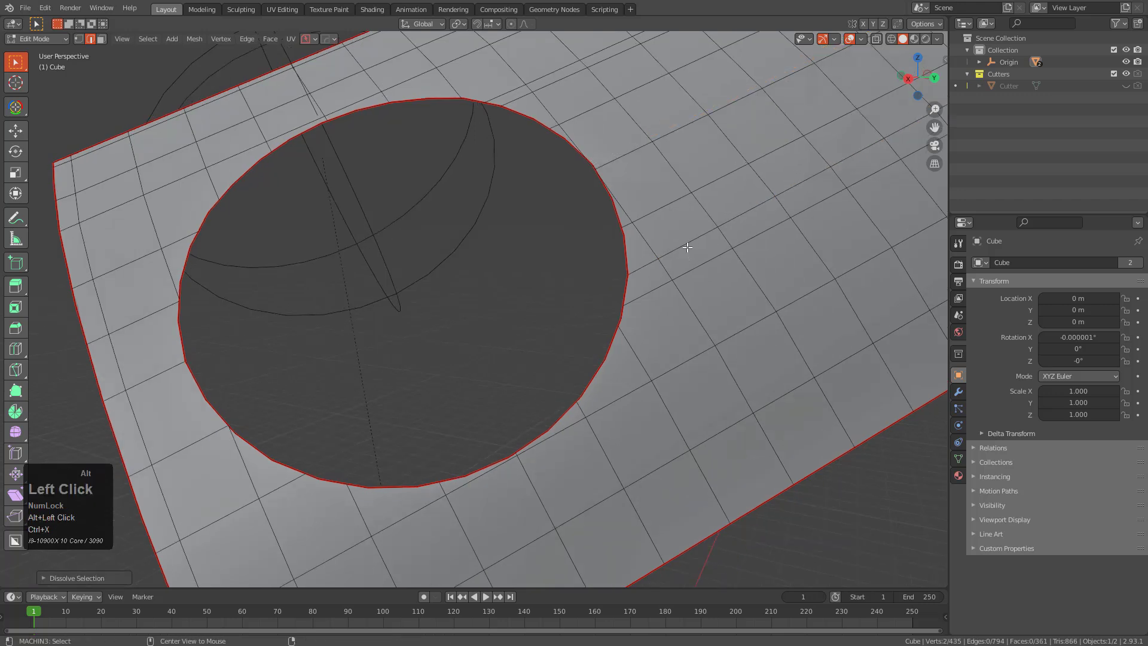
alt+click(687, 247)
key(ctrl+x)
middle_drag(625, 225, 633, 259)
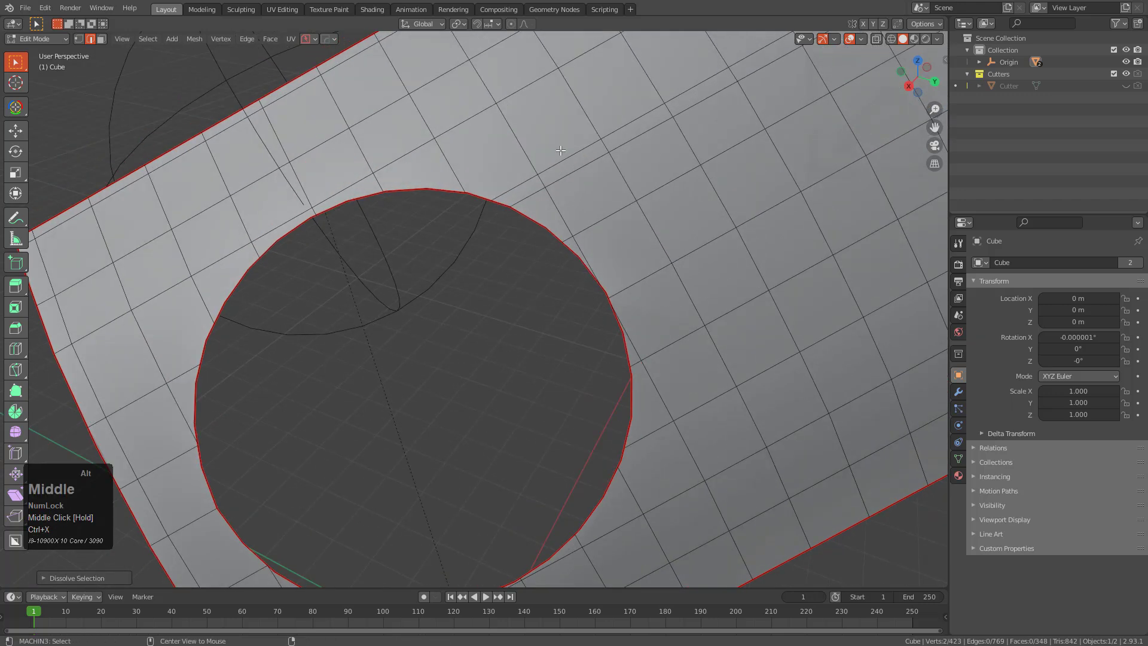
alt+click(563, 152)
key(ctrl+x)
scroll(607, 240, down, 3)
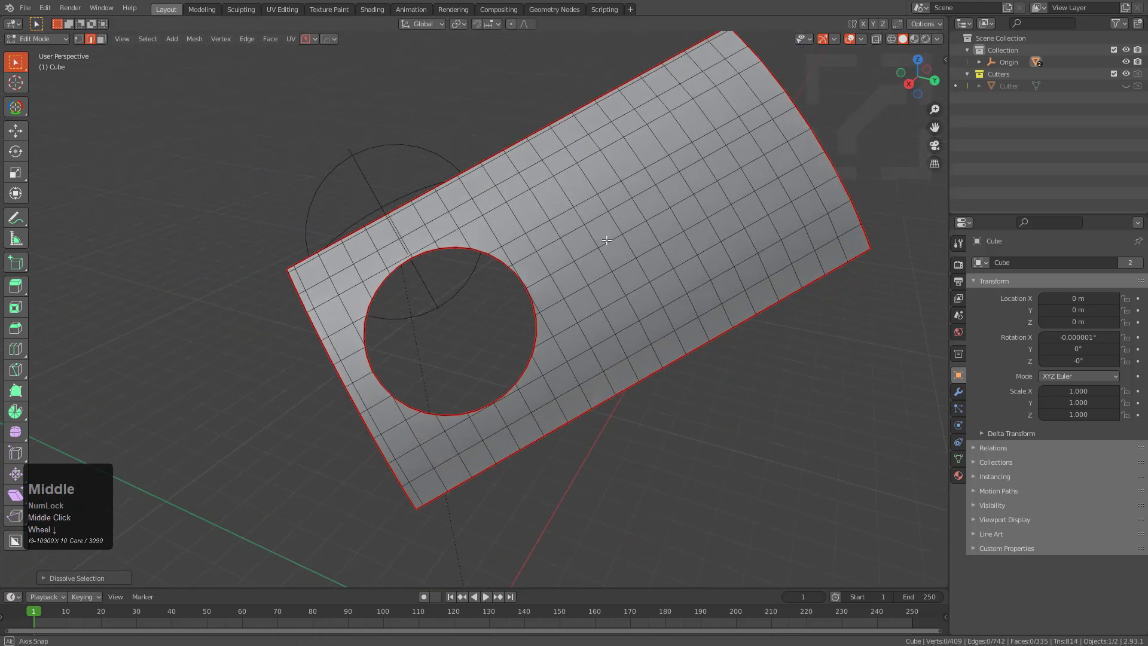
Step: Slide the lengthwise edge loop just inside the block's upper edge, and dissolve that loop
middle_drag(606, 240, 599, 208)
key(ctrl+x)
alt+click(528, 183)
key(g)
key(g)
click(529, 178)
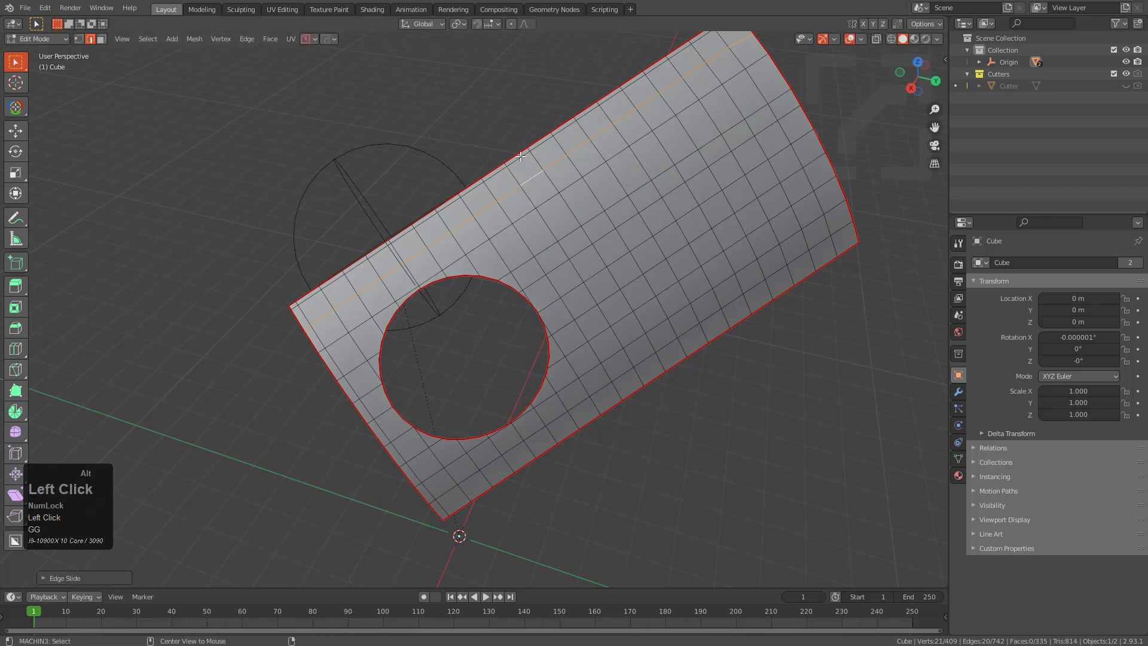
key(ctrl+x)
middle_drag(616, 277, 618, 308)
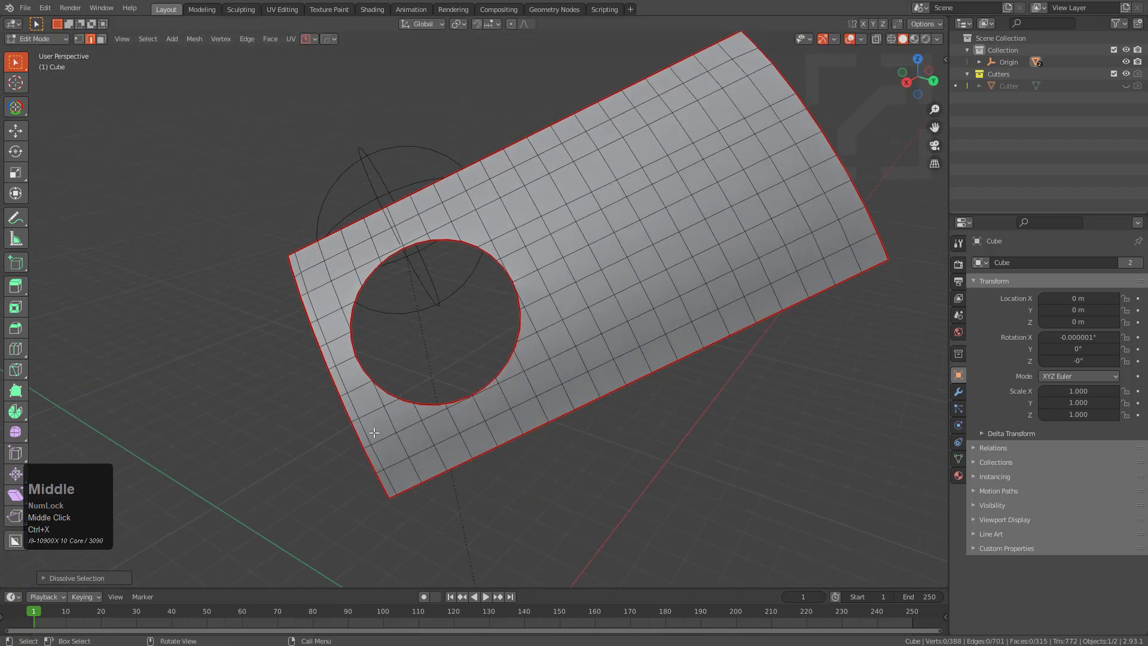
Step: Slide the crosswise edge loop between the hole and the block's near end to even out its spacing
alt+click(339, 361)
key(g)
key(g)
click(335, 358)
Step: Check the shading in Object Mode, and in Edit Mode reveal the hidden recess faces and clear the selection
key(Tab)
mouse_move(564, 270)
middle_down()
mouse_move(572, 263)
mouse_move(537, 267)
mouse_move(551, 270)
middle_up()
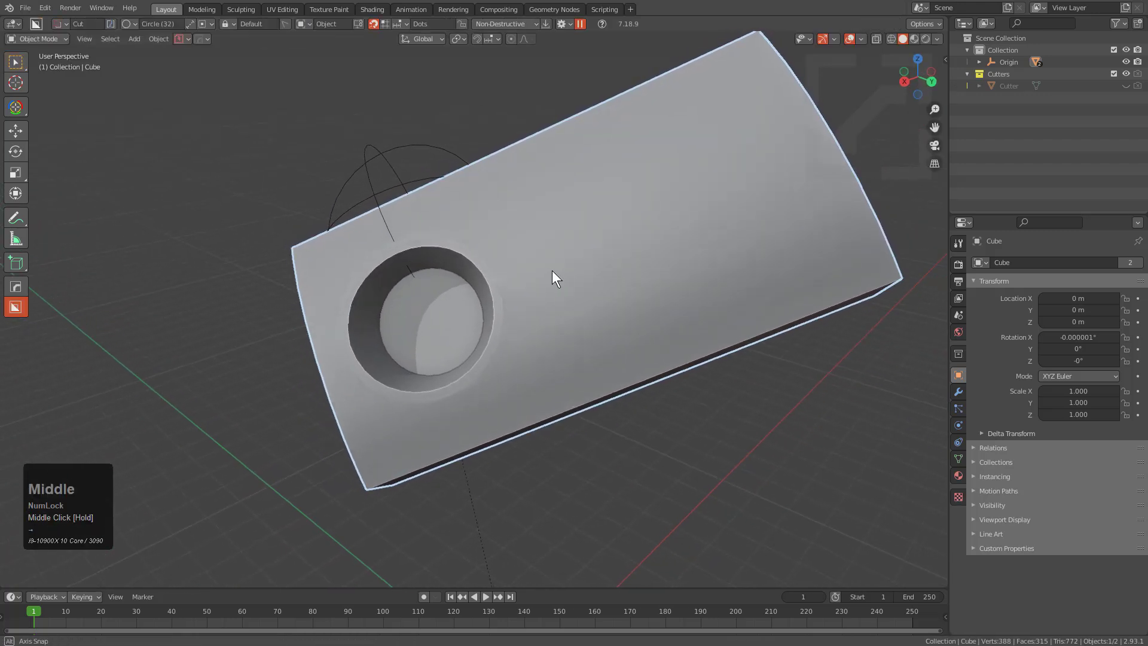
scroll(552, 272, up, 1)
key(Tab)
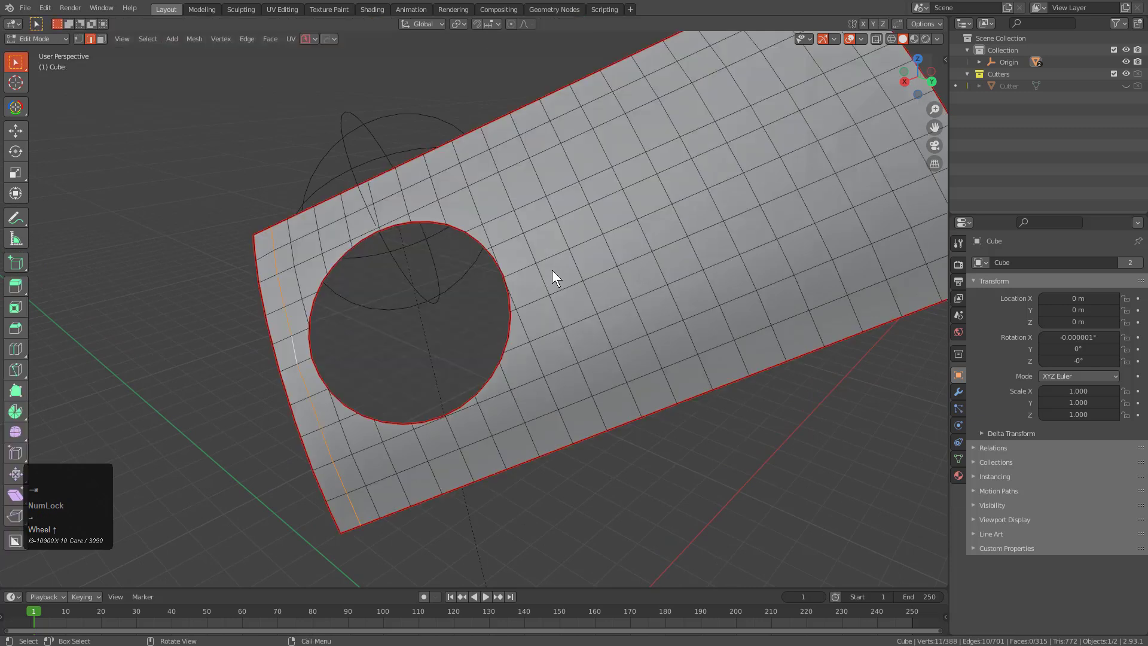
key(alt+h)
key(alt+a)
middle_drag(541, 270, 552, 272)
scroll(209, 216, up, 3)
Step: Select the recess's floor face, grow the selection to the outer ring around the rim, and convert it to its boundary loop
key(3)
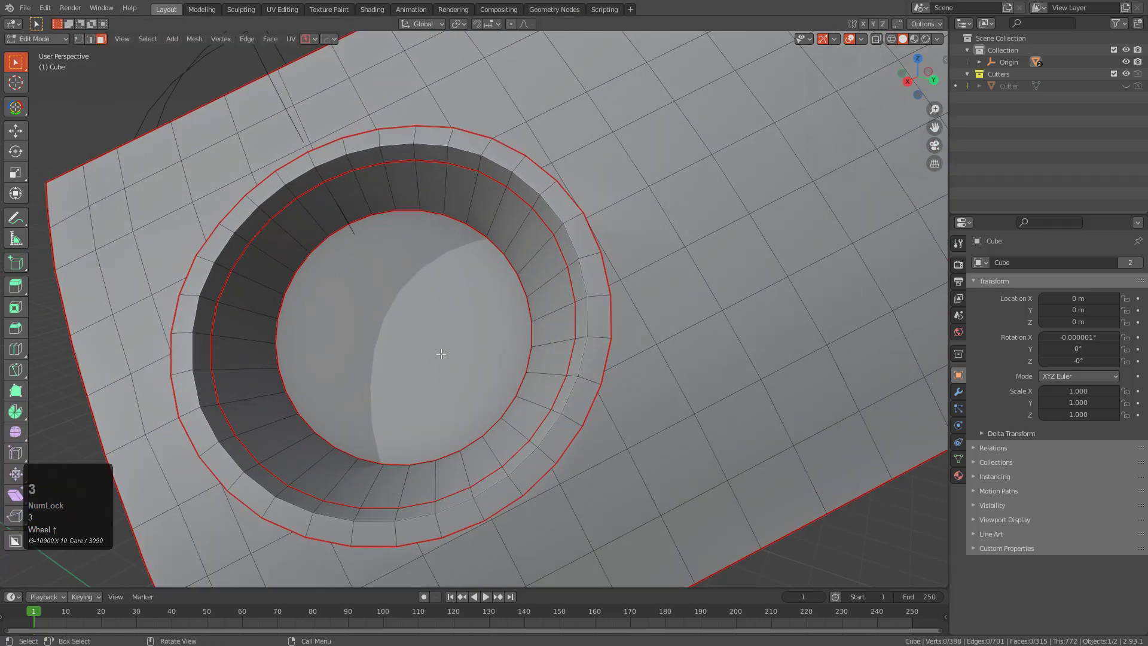
click(446, 356)
middle_drag(460, 342, 335, 266)
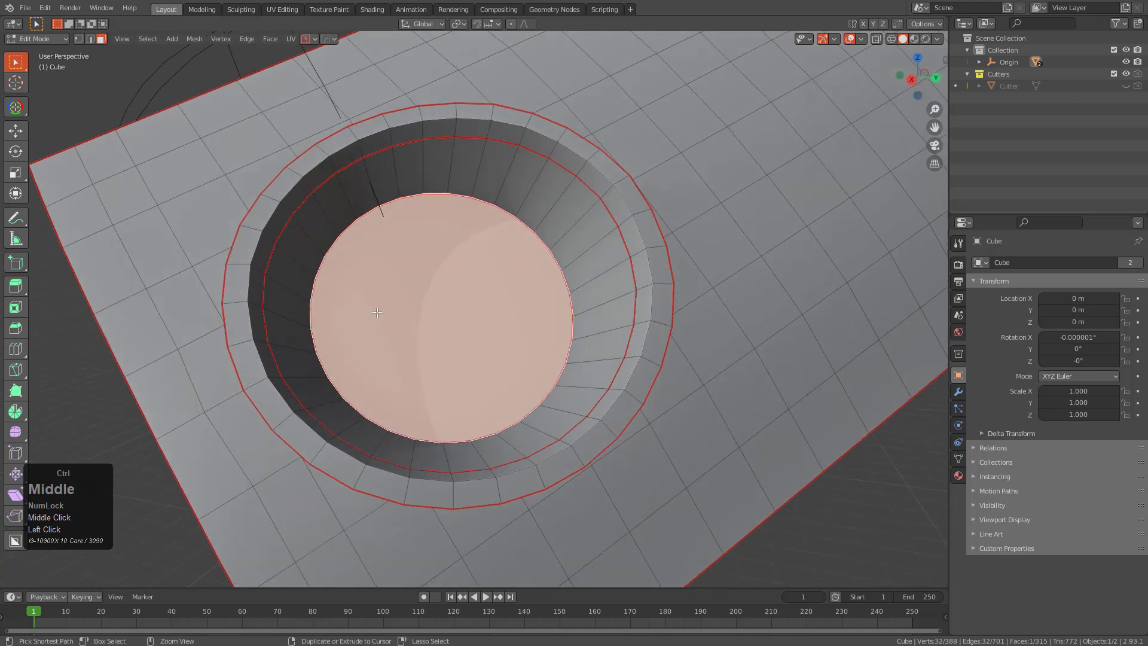
key(ctrl+KP_Add)
key(ctrl+KP_Add)
key(ctrl+KP_Add)
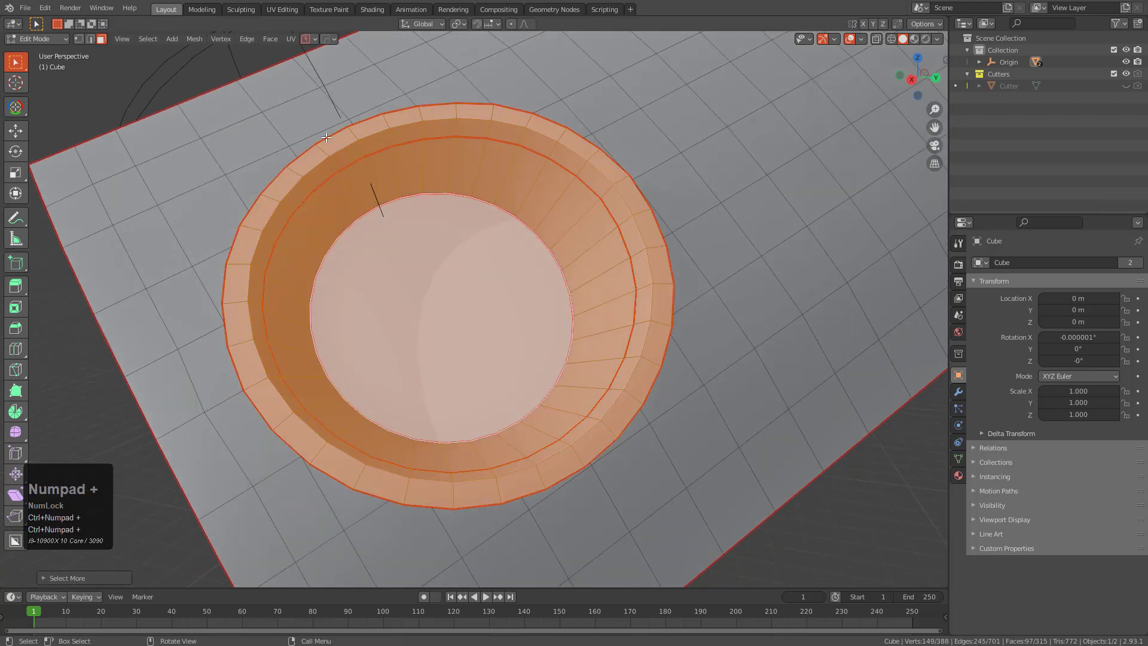
key(grave)
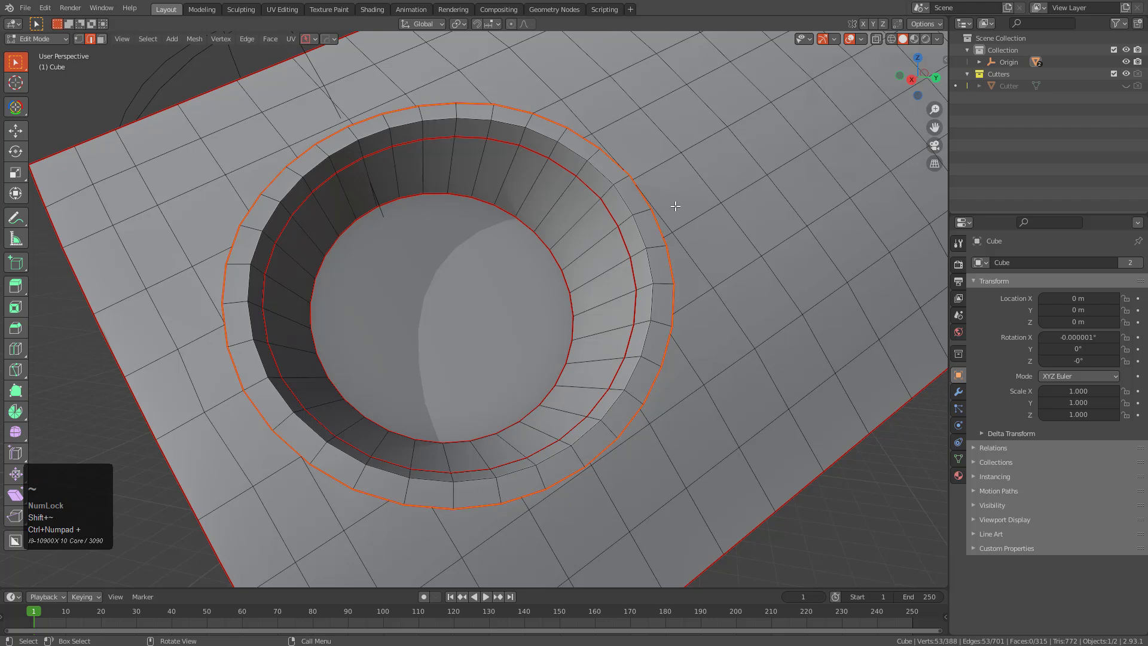
Step: Run MACHIN3 Boolean Cleanup on the outer ring loop with side B, raising the threshold to merge the stray vertices
key(q)
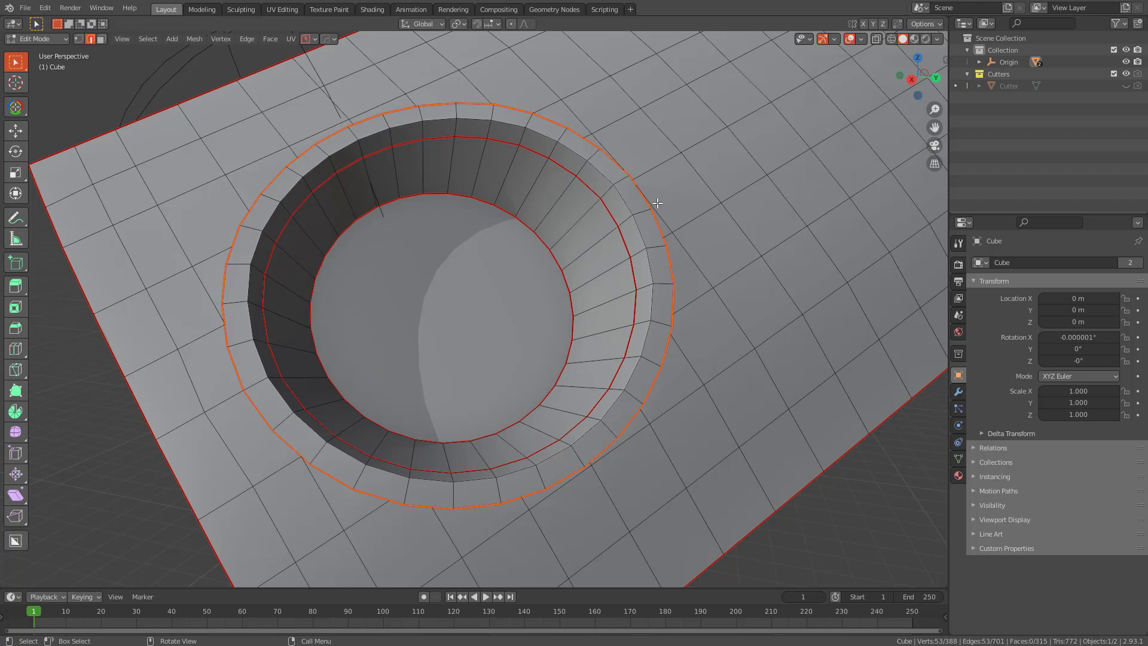
key(y)
click(658, 202)
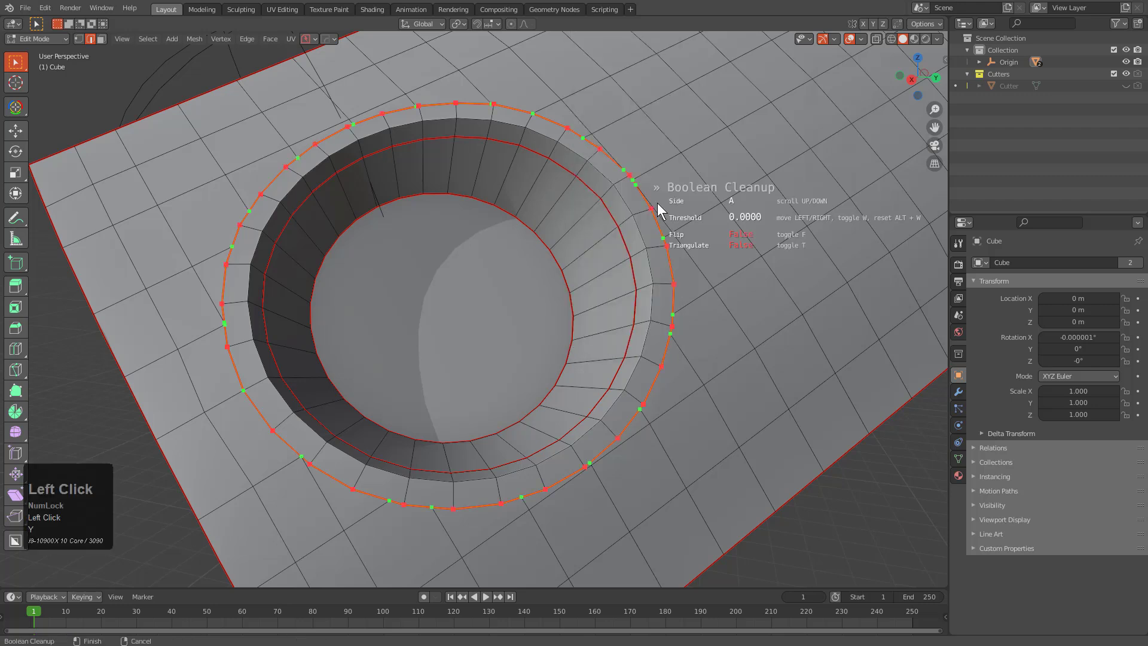
scroll(658, 202, up, 1)
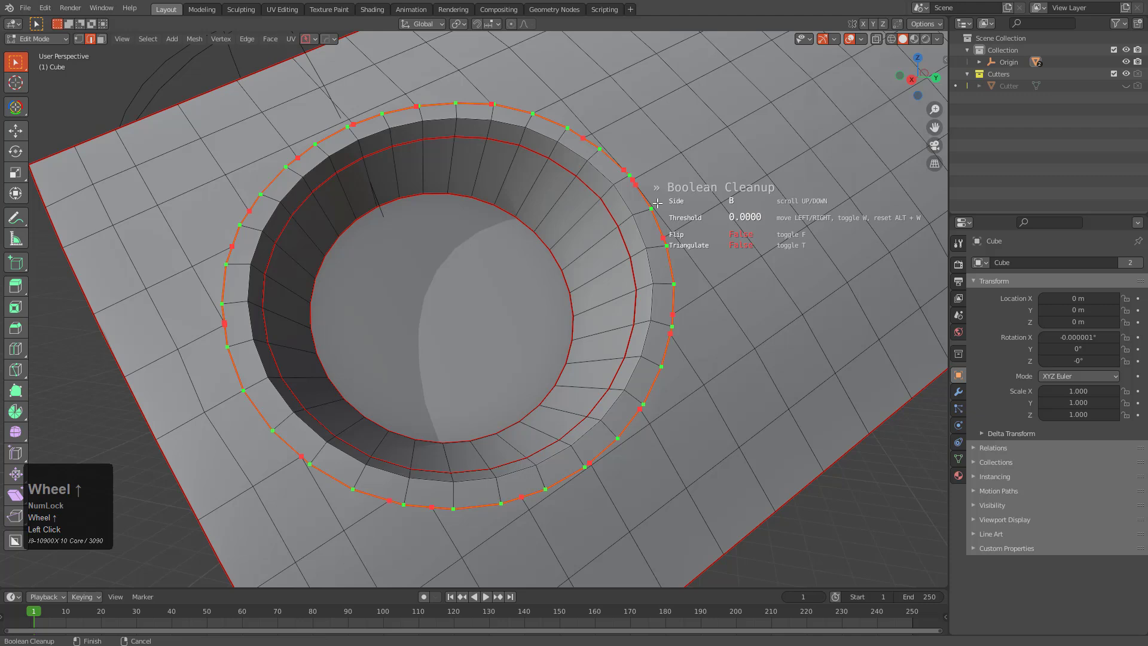
click(737, 218)
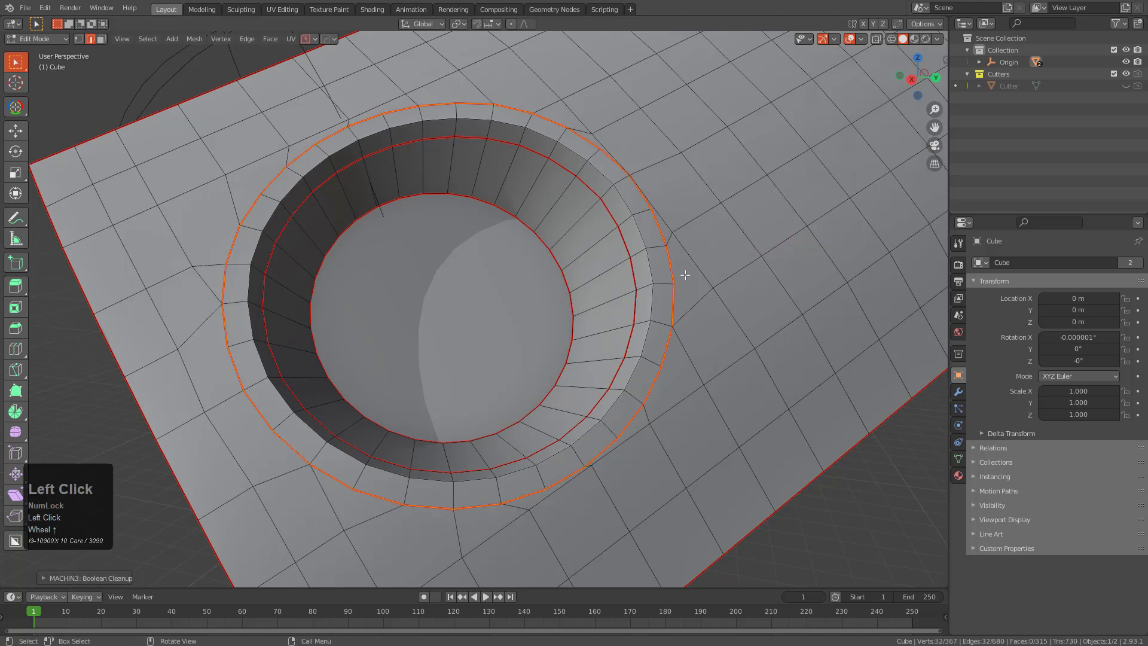
Step: Edge-slide the two surface edges crowding the ring's lower side away from the recess
click(568, 484)
key(g)
key(g)
right_click(610, 463)
shift+click(622, 458)
key(g)
key(g)
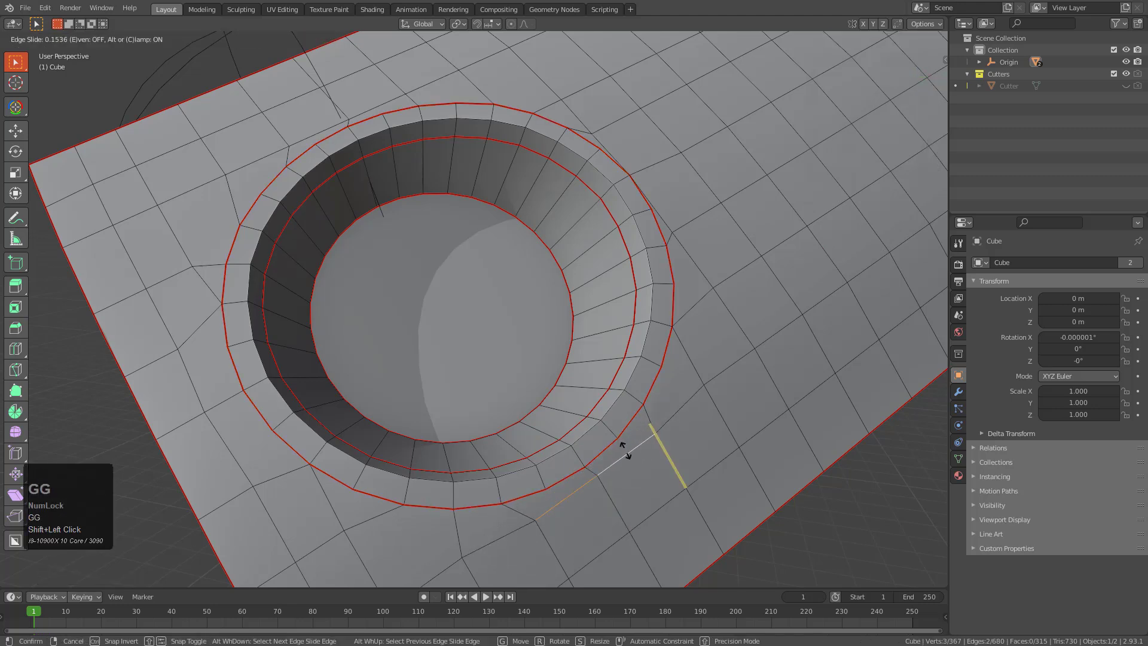
click(631, 452)
click(619, 152)
shift+click(618, 155)
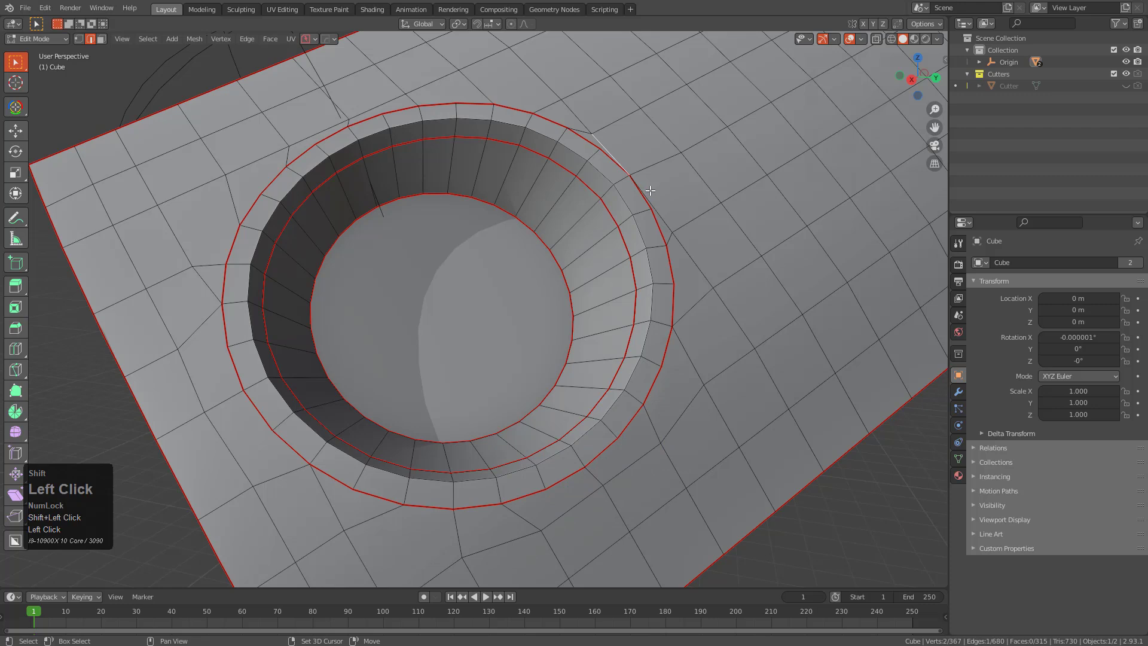
key(g)
key(g)
right_click(622, 147)
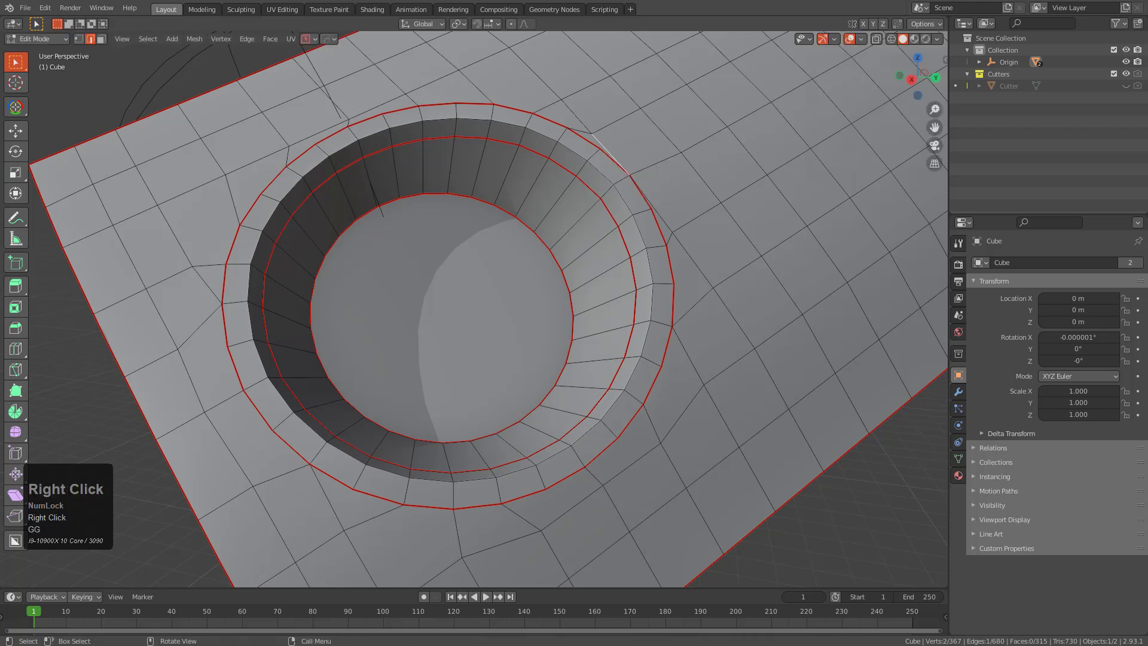
Step: Try to connect the two surface vertices flanking the ring's crowded upper side
shift+middle_drag(687, 162, 657, 212)
scroll(658, 212, up, 3)
key(1)
click(569, 159)
shift+click(708, 335)
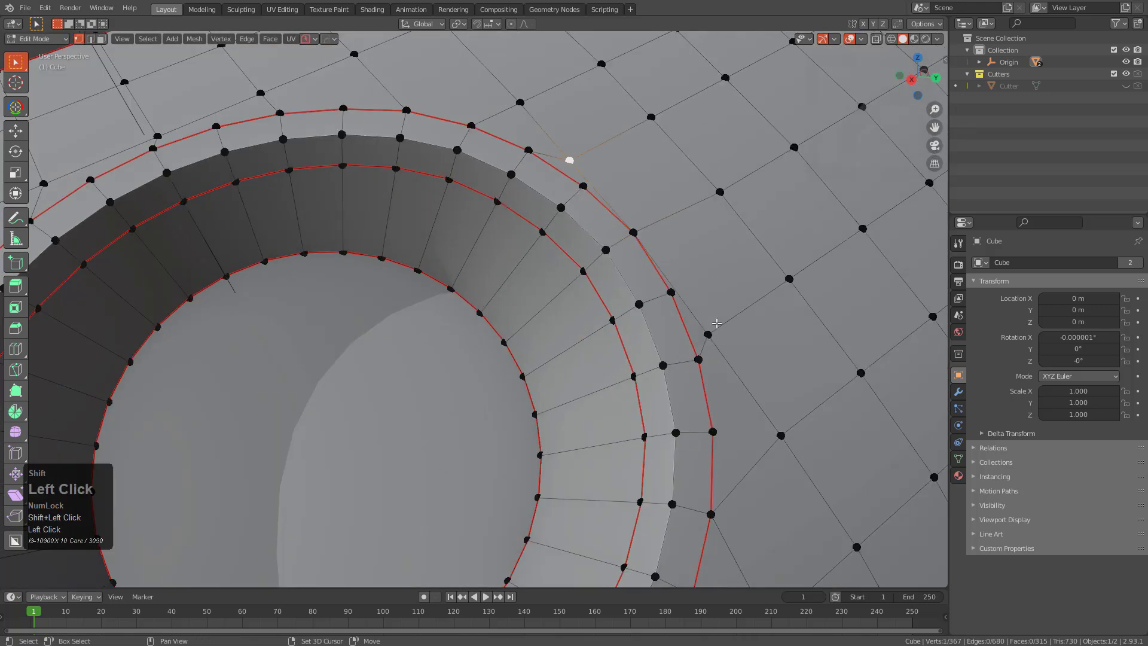
key(j)
key(ctrl+z)
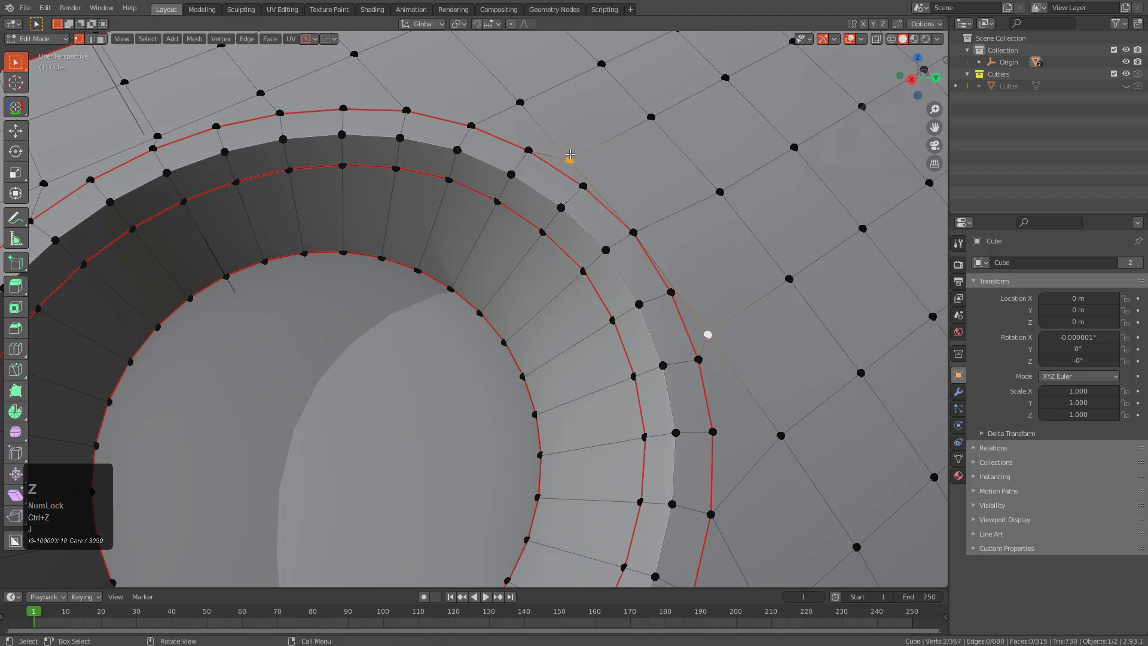
Step: Knife-cut an edge between the two surface vertices flanking the ring and dissolve the old edges touching the ring there
key(k)
click(709, 330)
click(568, 161)
key(KP_Enter)
key(2)
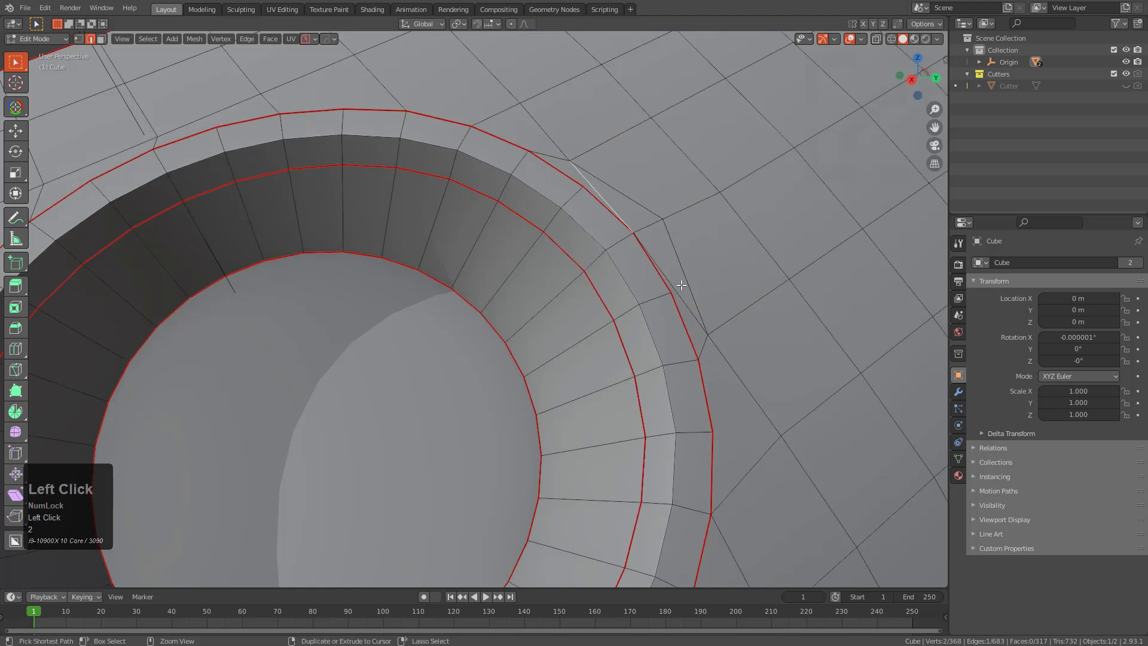
click(684, 300)
Step: Slide the two end vertices of the new cut away from the ring around the recess
key(1)
click(708, 333)
key(g)
key(g)
click(735, 316)
click(569, 160)
key(g)
key(g)
click(559, 139)
Step: Slide the remaining surface vertices crowding the ring's upper side outward to even out the surrounding faces
shift+middle_drag(559, 139, 413, 217)
ctrl+click(527, 182)
key(g)
key(g)
click(514, 172)
click(308, 299)
key(g)
key(g)
click(312, 286)
click(586, 153)
key(g)
key(g)
click(584, 145)
scroll(568, 179, down, 2)
shift+middle_drag(568, 179, 538, 197)
middle_drag(538, 198, 545, 202)
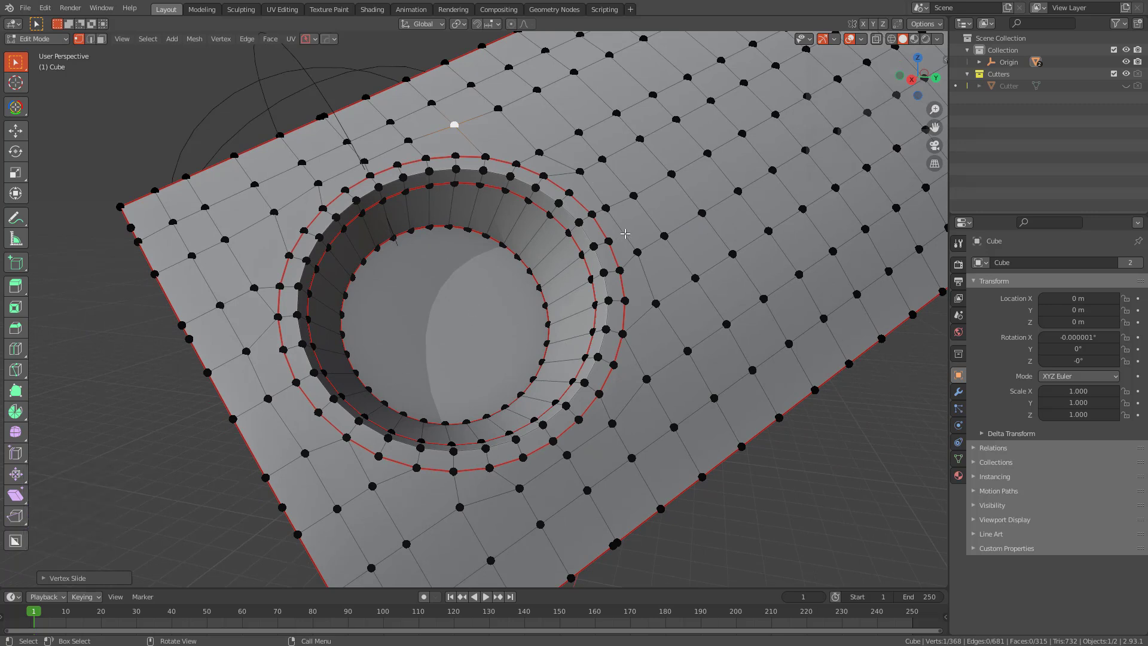
Step: Recalculate the block's sharp edges in Object Mode with the Resharp variant of HOps Sharpen
key(Tab)
key(q)
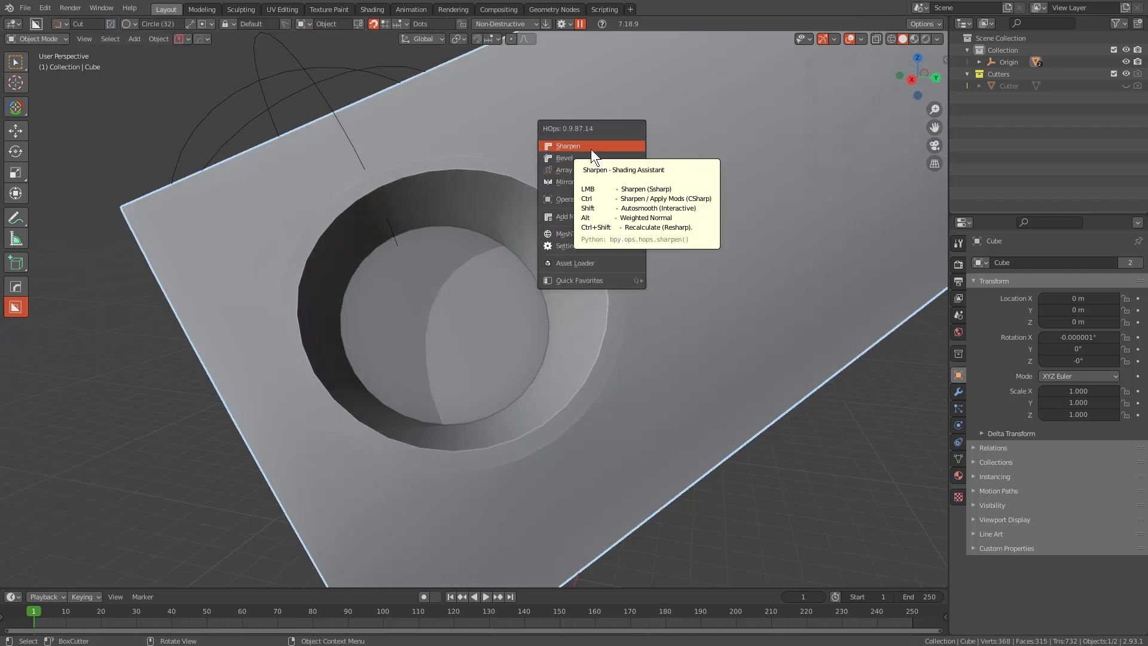
click(591, 148)
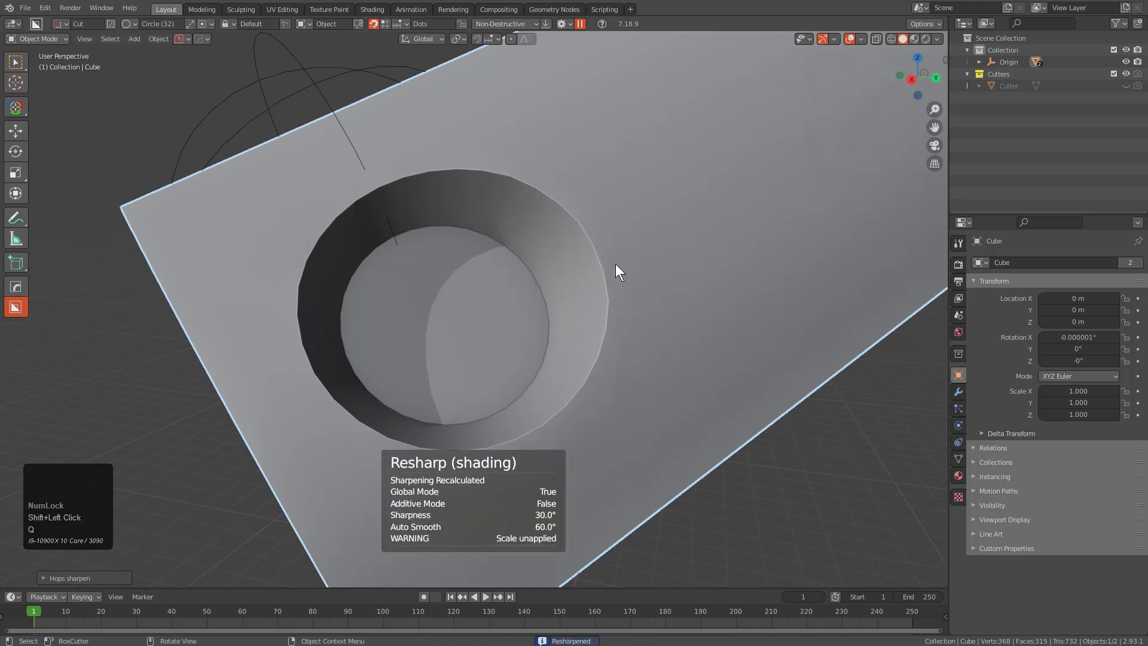
Step: Slide the edge loop on the recess's inner wall down close to the floor's rim
key(Tab)
key(alt+a)
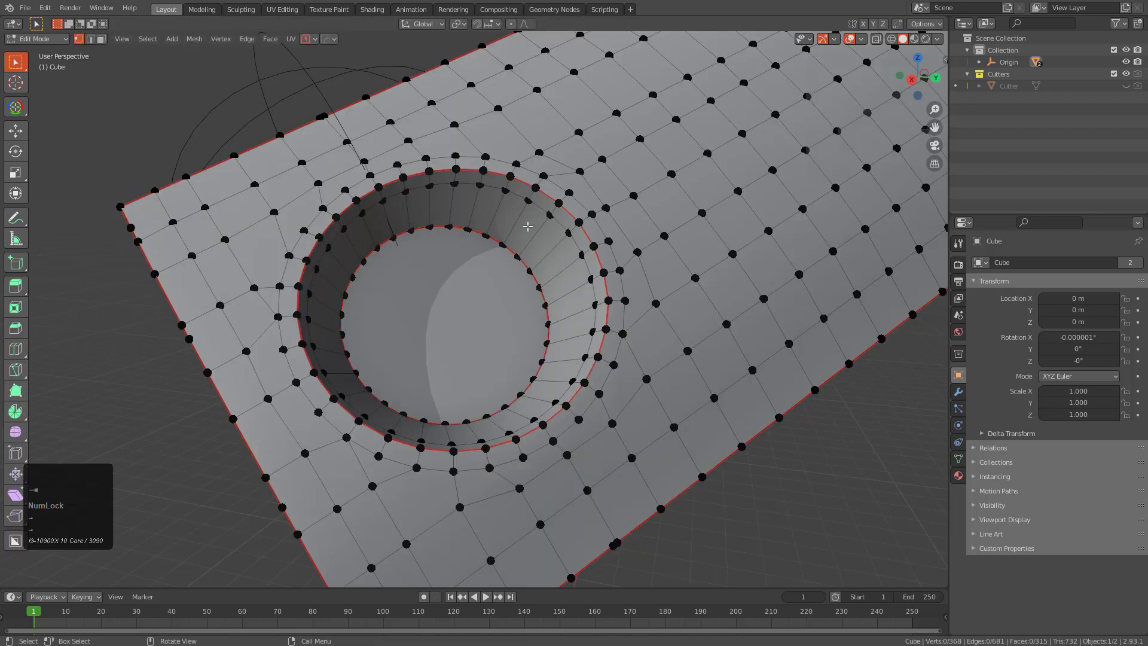
key(2)
alt+click(508, 206)
key(g)
key(g)
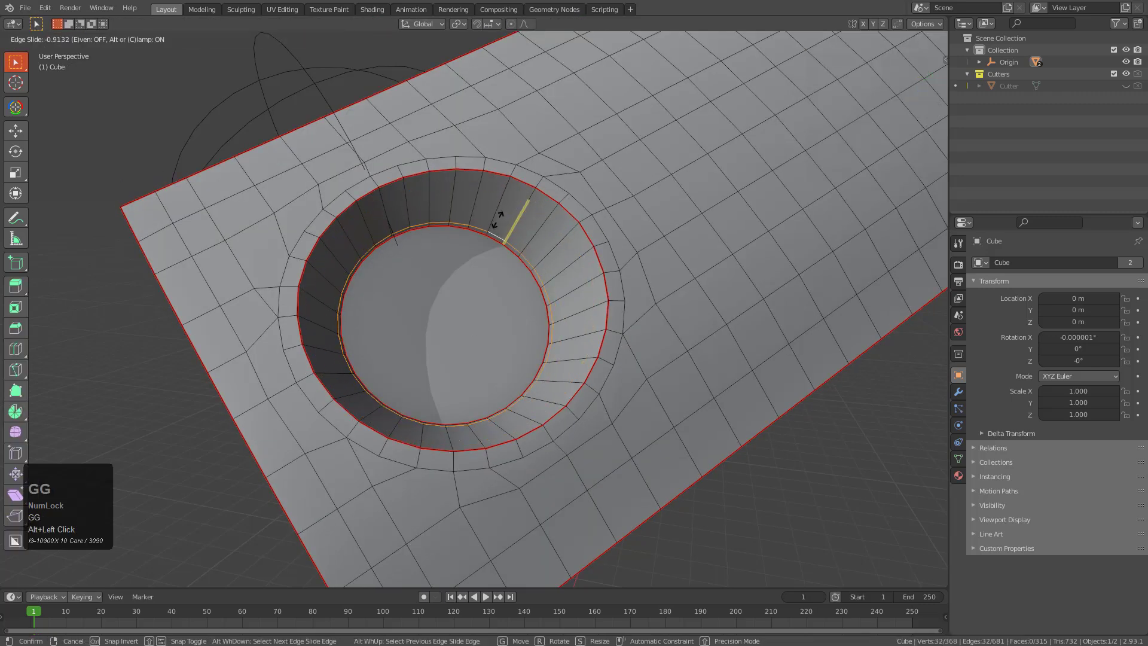
click(507, 224)
Step: Extrude the recess's floor face in place, scale it inward to form a ring, and delete the inner face
key(3)
click(500, 273)
key(e)
right_click(620, 338)
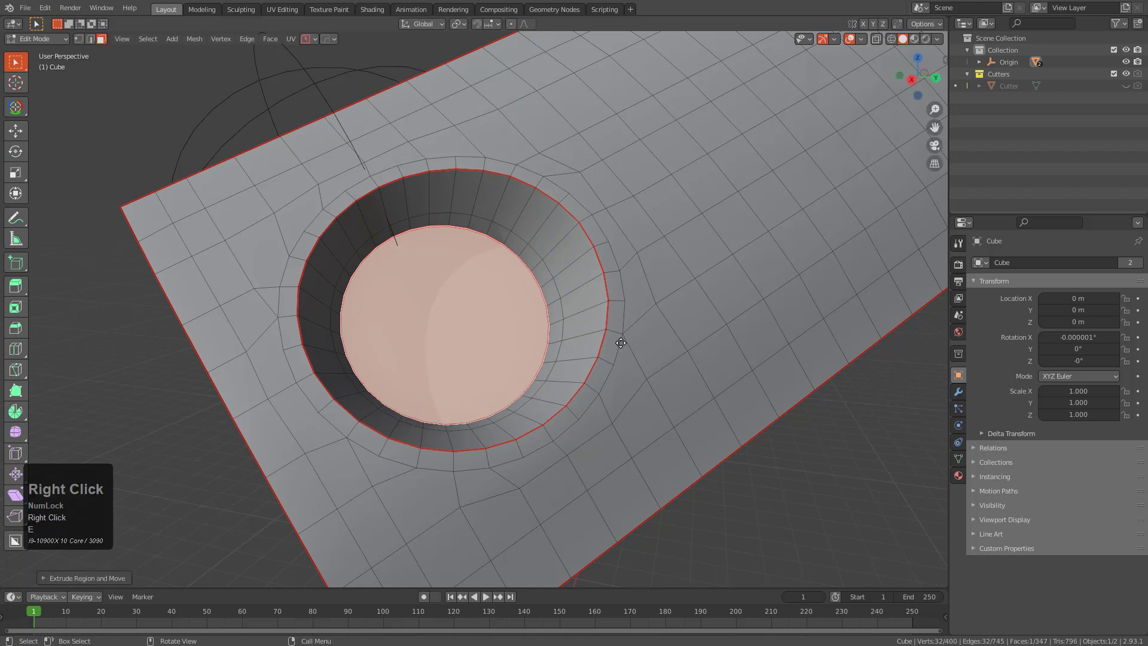
key(s)
click(587, 335)
key(x)
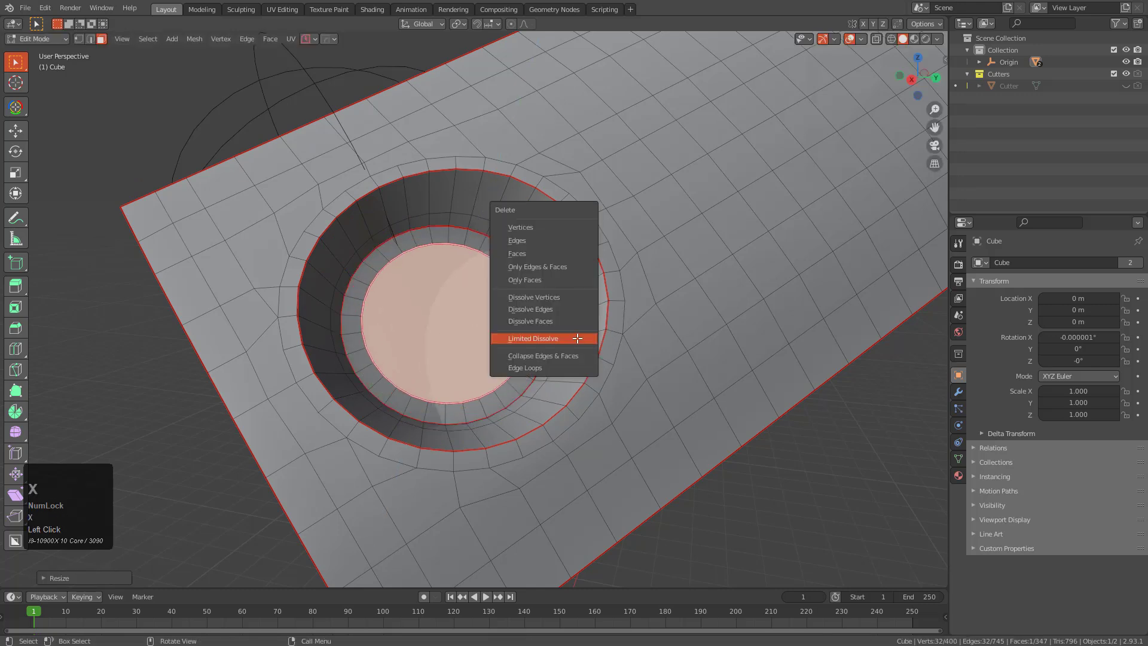
click(554, 253)
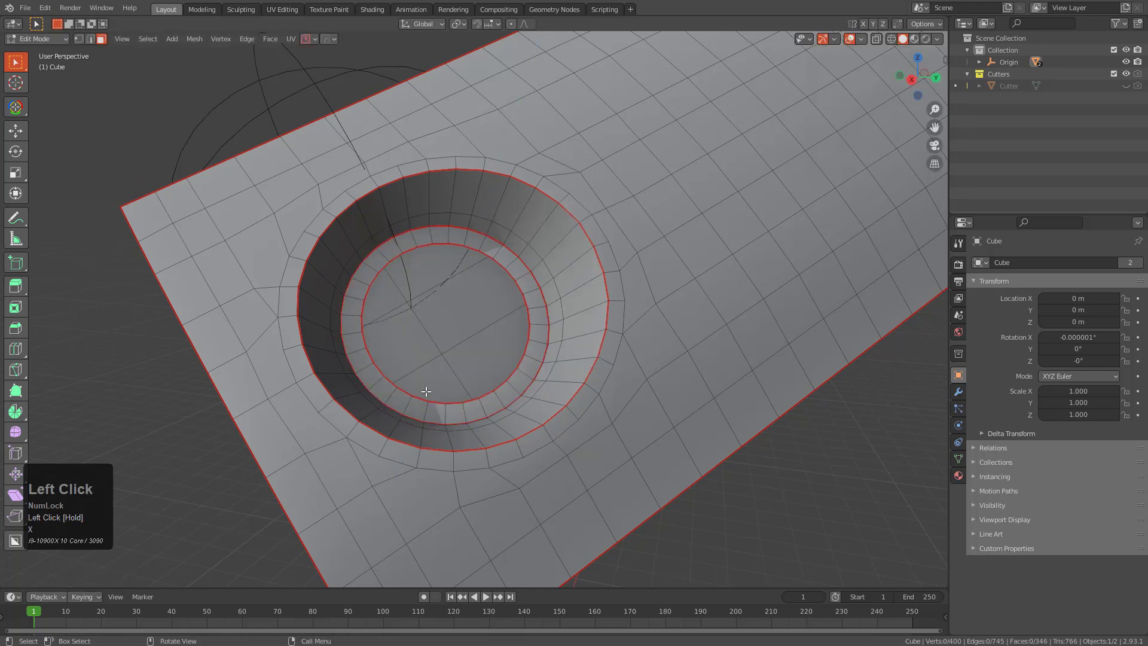
Step: Select the open inner loop on the recess floor and remove its sharp marking with HOps Mark
key(1)
alt+click(380, 272)
key(q)
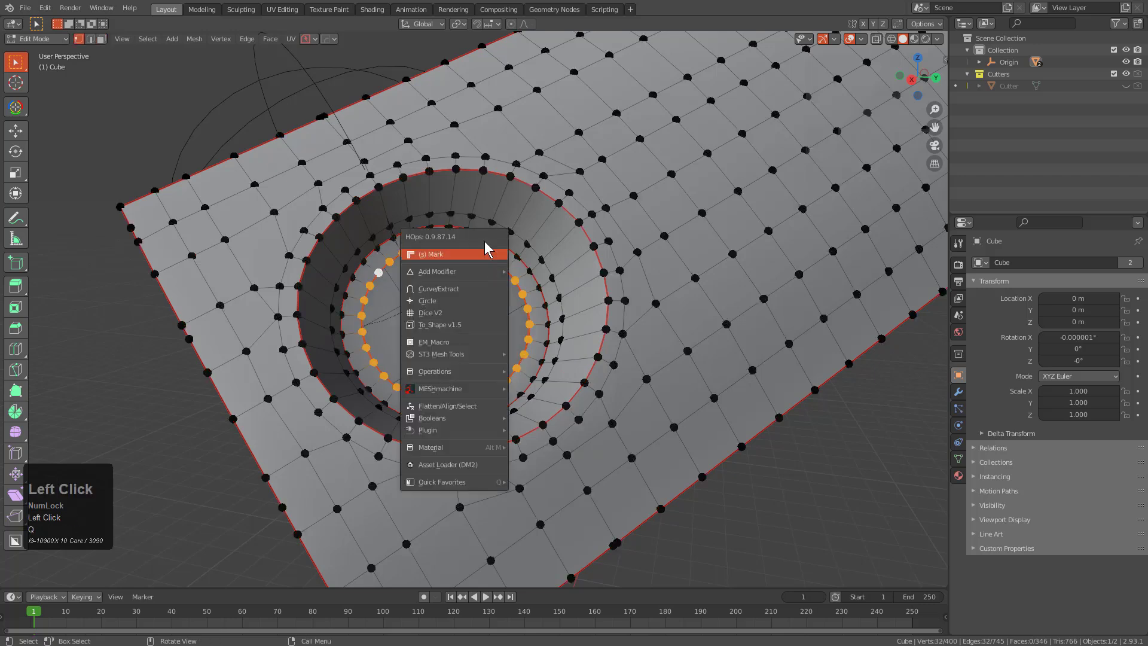
click(484, 255)
Step: Close the open floor loop with Grid Fill, adjust the grid's layout and return to Object Mode
key(ctrl+f)
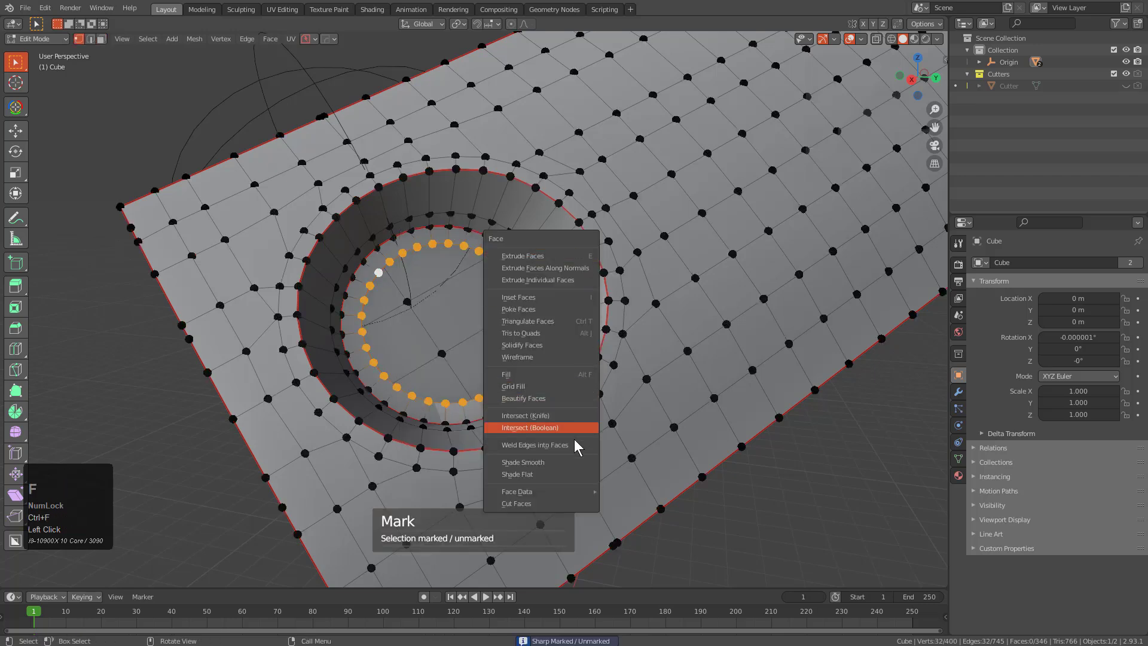
click(545, 386)
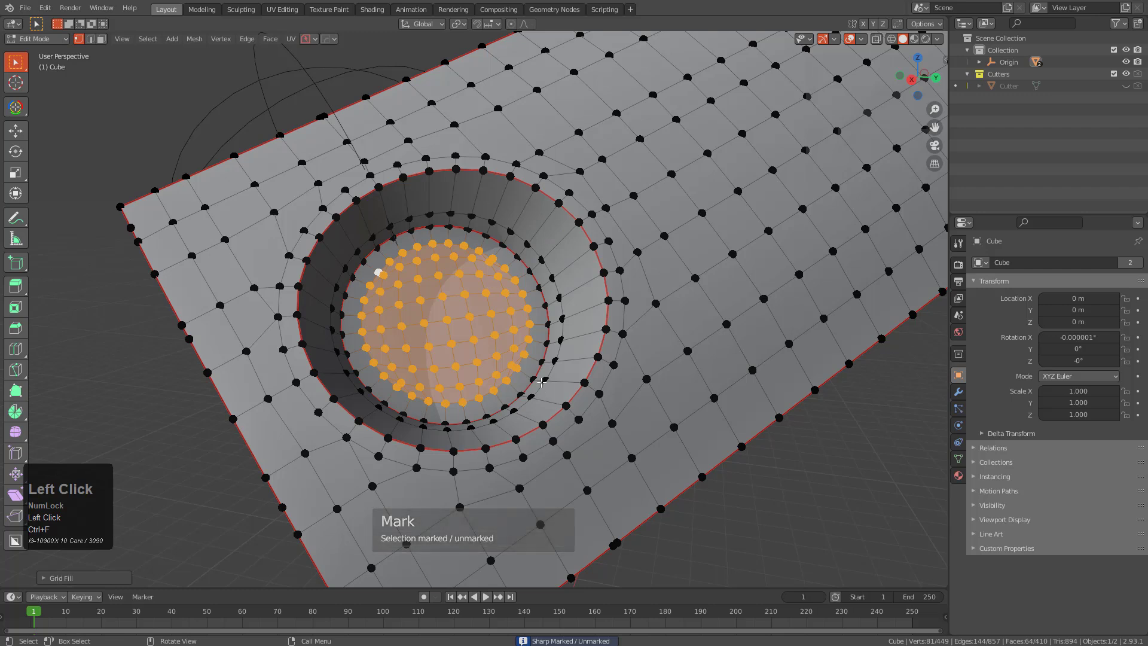
key(shift+F9)
shift+drag(615, 403, 577, 402)
key(Tab)
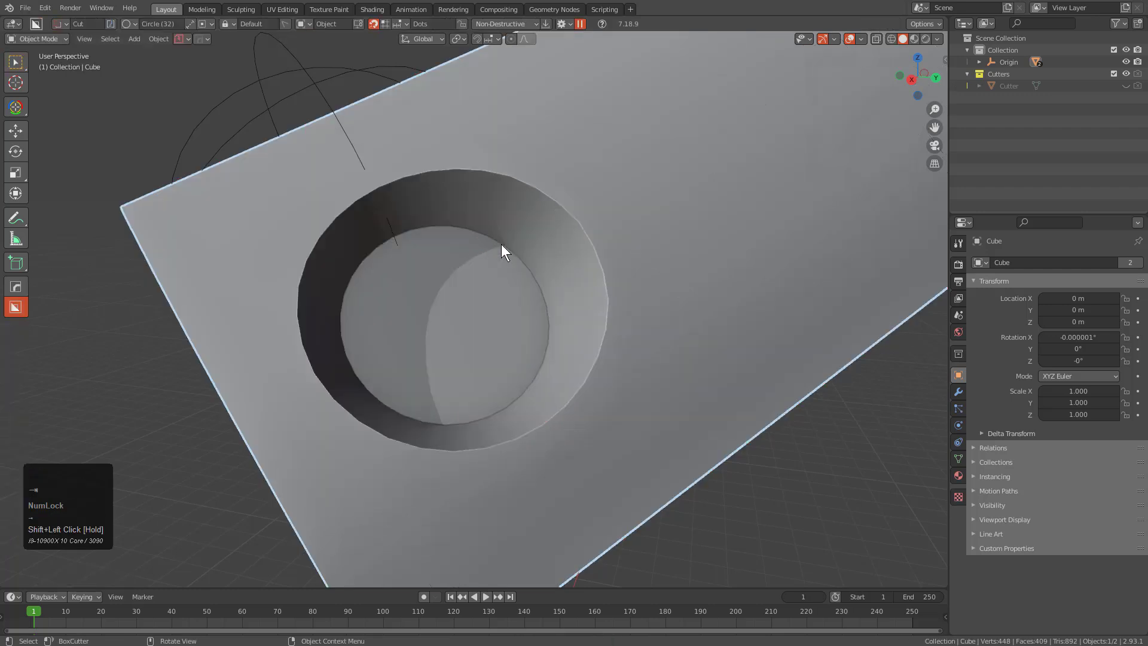
Step: Add a 3-segment HOps bevel with a 30° angle limit to the recessed block, about 0.06 wide
scroll(539, 234, down, 4)
middle_drag(592, 234, 533, 313)
key(alt+a)
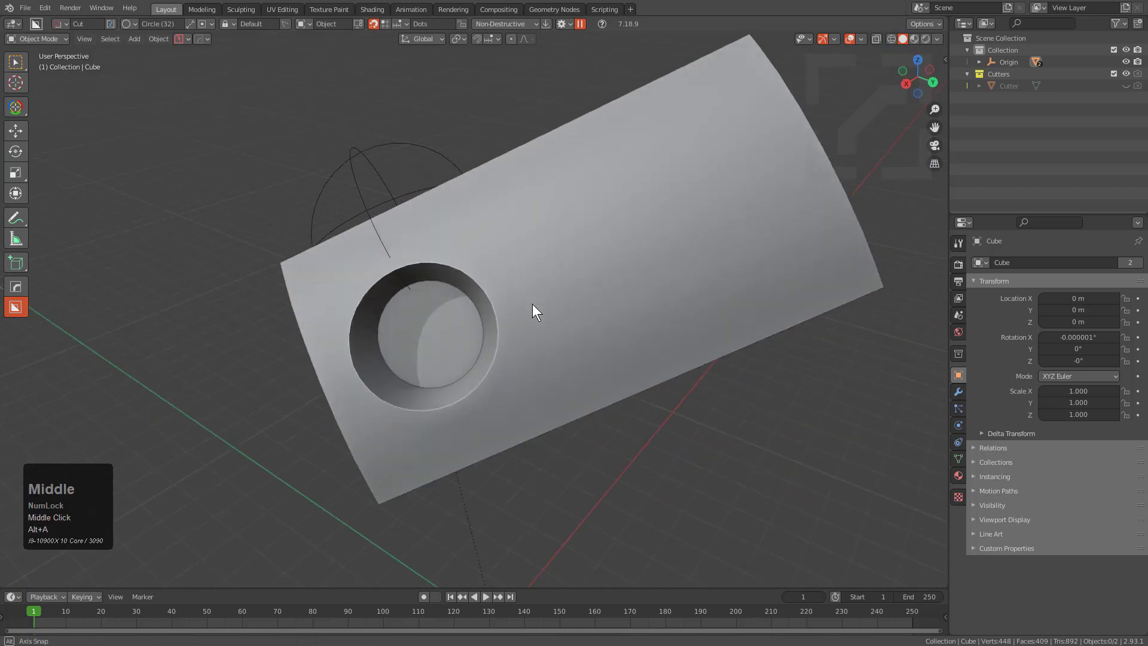
scroll(579, 282, up, 2)
click(579, 281)
key(q)
click(562, 293)
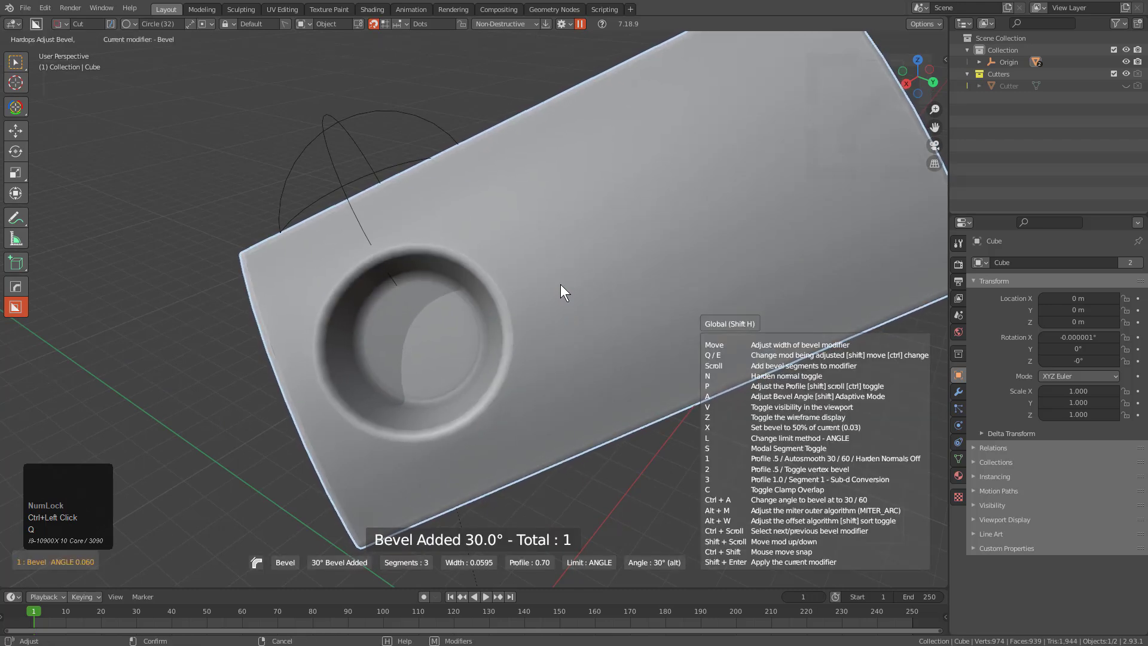
click(561, 283)
Step: Adjust the block's HOps bevel to a narrower width of about 0.037
scroll(560, 281, down, 2)
mouse_move(558, 261)
middle_down()
mouse_move(550, 242)
mouse_move(572, 252)
middle_up()
scroll(573, 253, up, 2)
key(q)
click(591, 260)
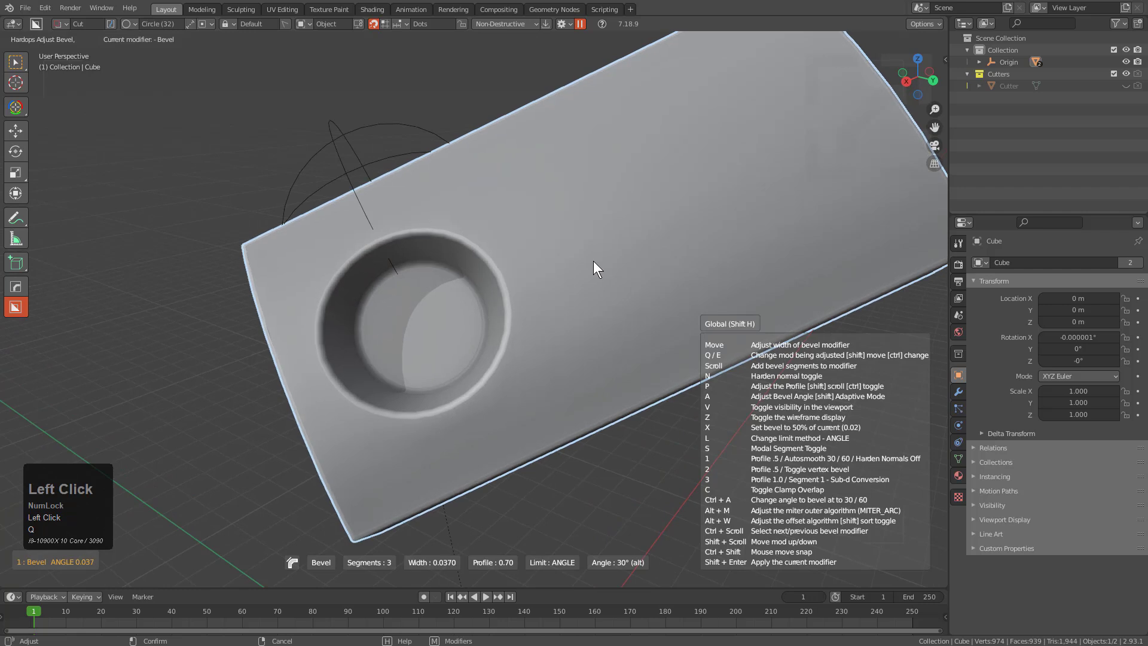
click(593, 261)
Step: Add level 1 subdivision to the bevelled block and display its wireframe with nothing selected
middle_drag(526, 274, 565, 240)
ctrl+scroll(554, 281, down, 2)
key(ctrl+1)
key(v)
click(602, 194)
scroll(551, 241, up, 2)
key(alt+a)
scroll(478, 233, up, 2)
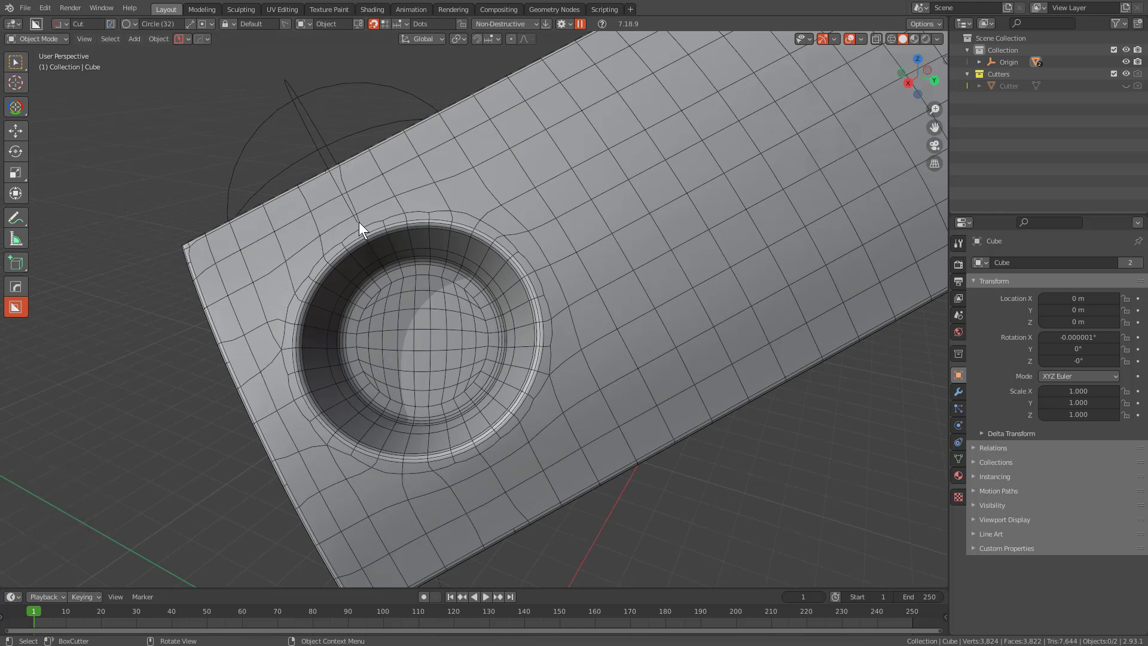
Step: Hide the wireframe and examine the block's shading around the recess and along the bevelled edges
key(v)
click(533, 206)
scroll(555, 228, down, 3)
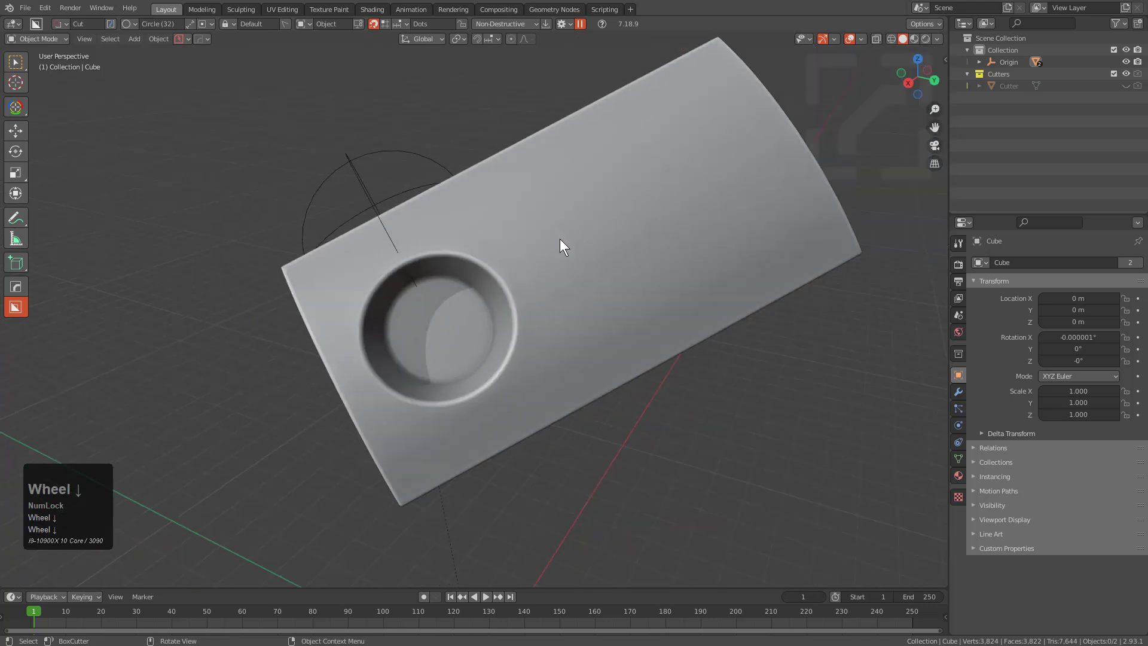
scroll(573, 237, down, 1)
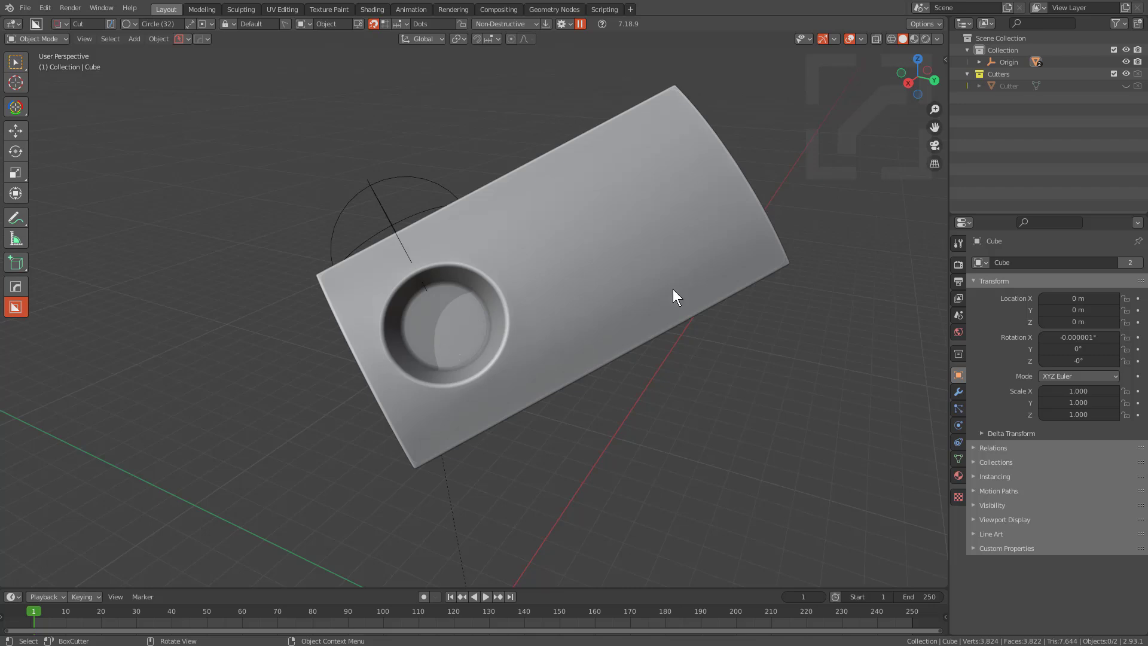
middle_drag(641, 281, 699, 323)
scroll(583, 277, up, 2)
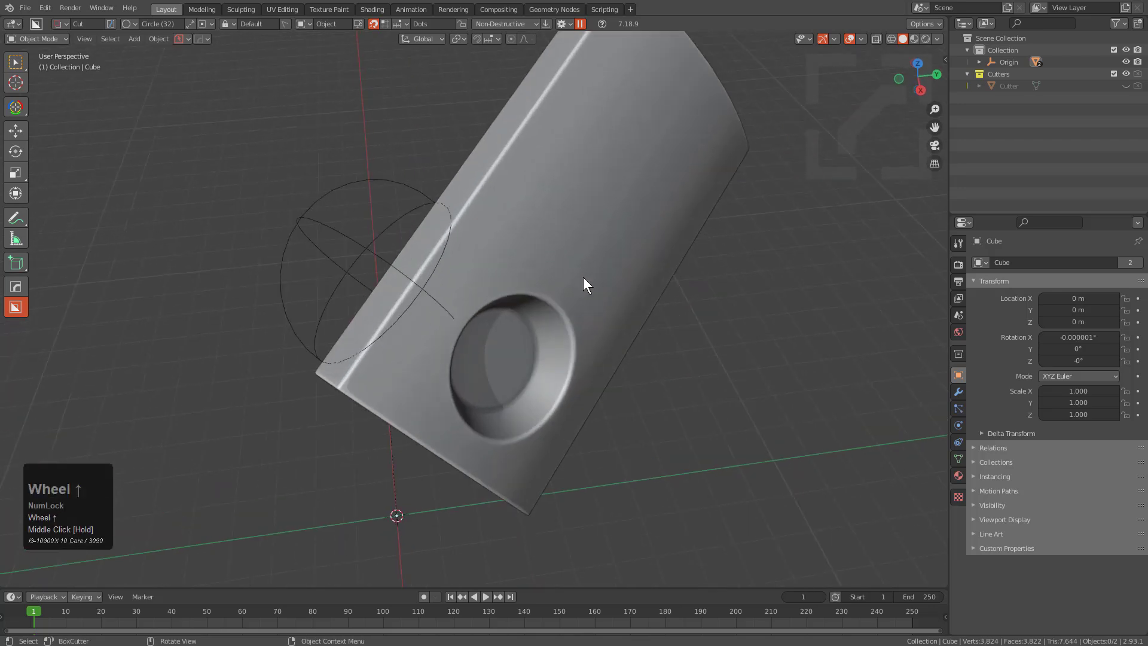
middle_drag(584, 277, 581, 239)
key(alt+v)
click(578, 237)
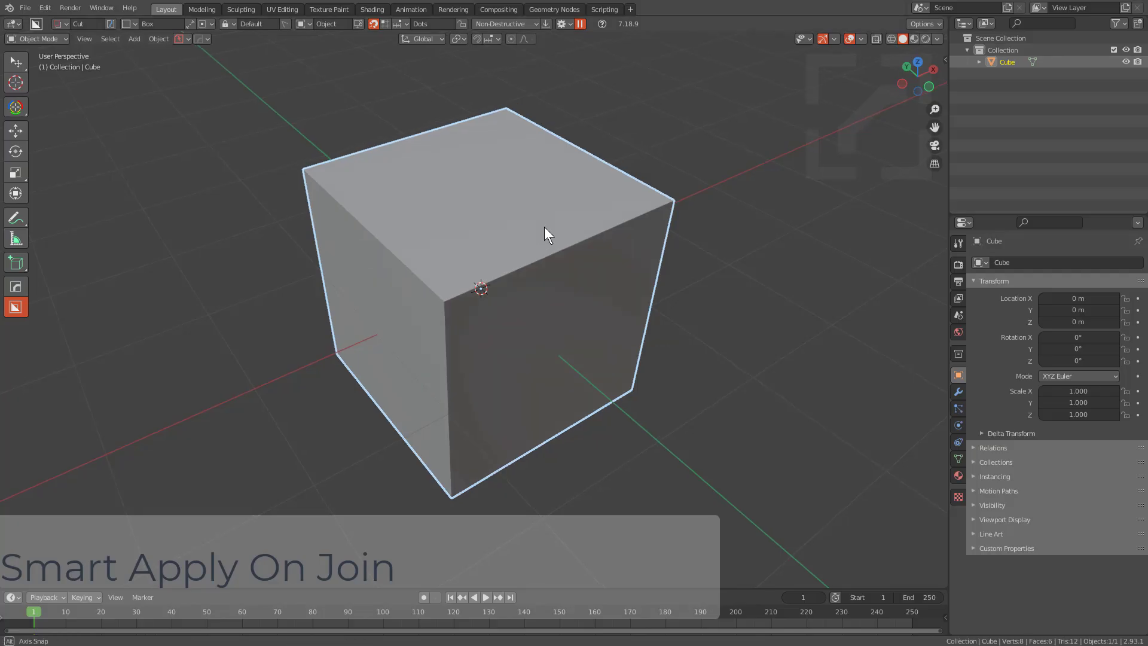
Step: Add a 30° HOps bevel to the cube, about 0.077 wide, and increase its segments
middle_drag(545, 228, 551, 225)
key(q)
click(543, 237)
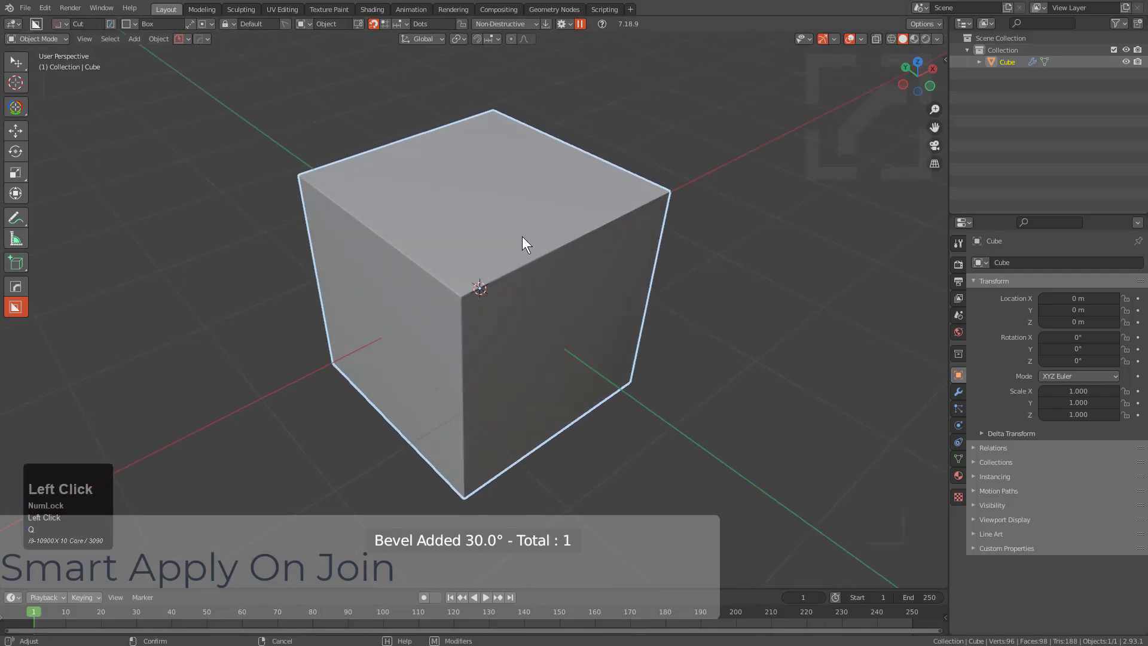
scroll(532, 239, up, 1)
click(536, 239)
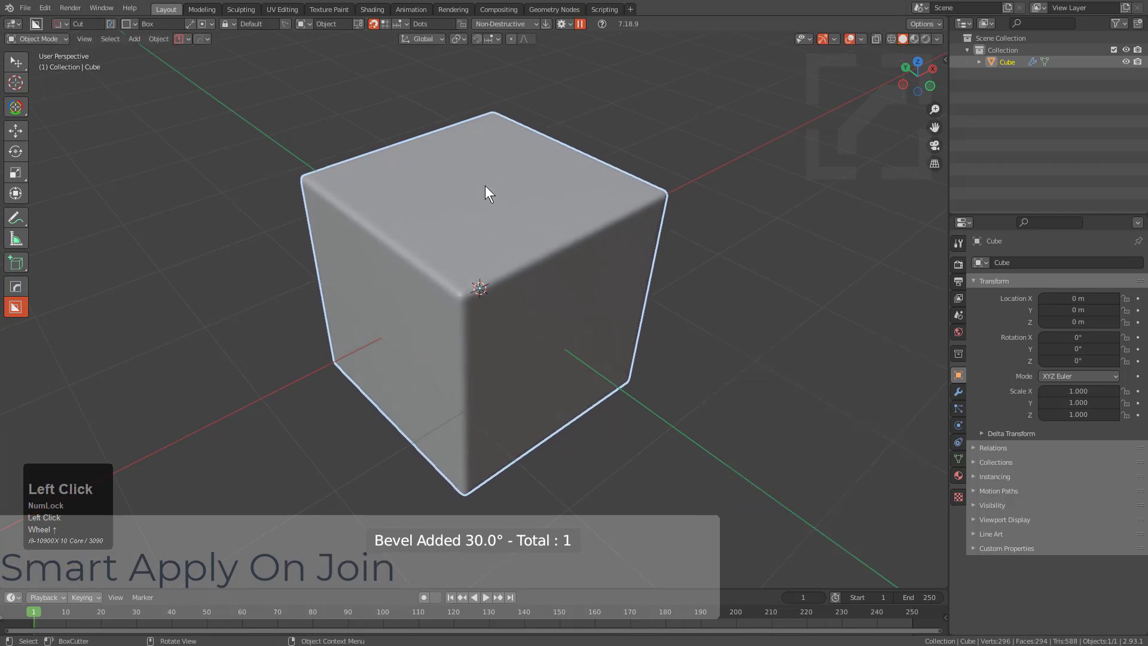
Step: Slice a box-shaped piece out of the cube's near top corner with BoxCutter
drag(467, 269, 468, 494)
key(x)
click(467, 493)
Step: Cut a rectangular notch about 1.07 deep into the inner side of the sliced piece
middle_drag(508, 314, 476, 323)
scroll(472, 323, up, 2)
click(483, 313)
click(527, 294)
mouse_move(526, 294)
mouse_down()
mouse_move(600, 379)
mouse_move(541, 307)
mouse_move(552, 276)
mouse_up()
key(q)
click(518, 267)
click(520, 281)
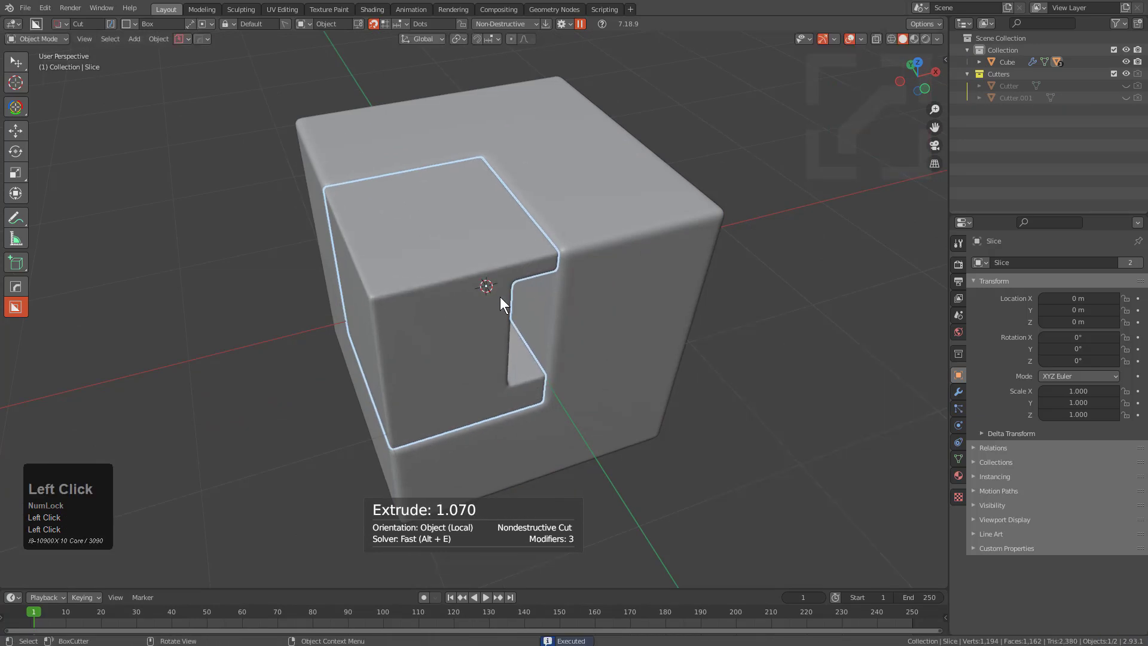
Step: Cut three more rectangular notches into the sliced piece's outer side, the cube's lower front and its far side
drag(403, 349, 360, 422)
mouse_move(579, 304)
mouse_down()
mouse_move(487, 440)
mouse_move(456, 427)
mouse_up()
drag(651, 276, 713, 392)
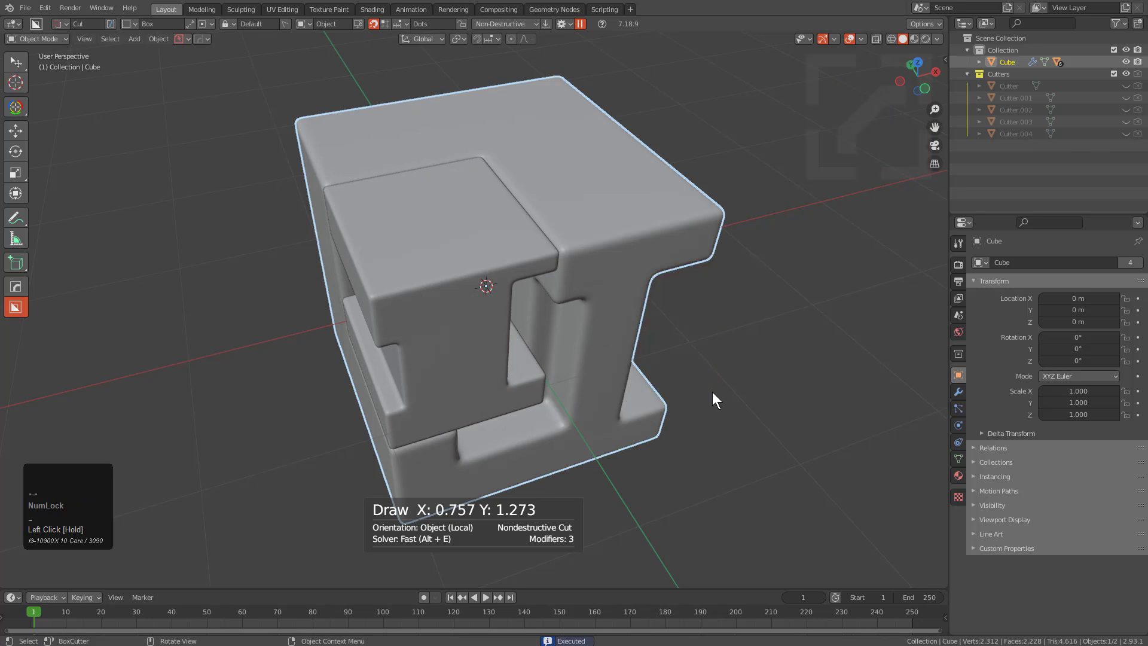
Step: Slice a box-shaped piece about 0.79 deep from the cube's top along its far edge
drag(544, 149, 778, 190)
key(x)
key(g)
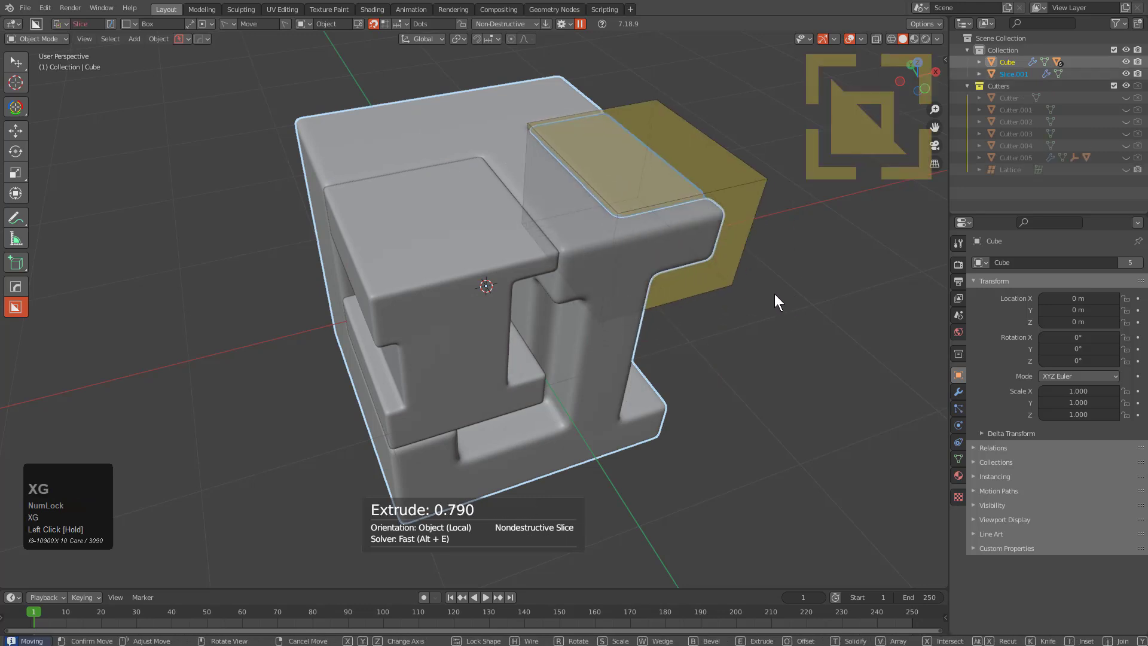
click(741, 288)
middle_drag(740, 288, 569, 264)
click(543, 218)
Step: Select all three pieces of the cube together
key(alt+a)
key(a)
scroll(568, 265, down, 2)
Step: Start Dice V2 on the selected pieces along X and raise the cut count to 12
key(q)
mouse_move(582, 342)
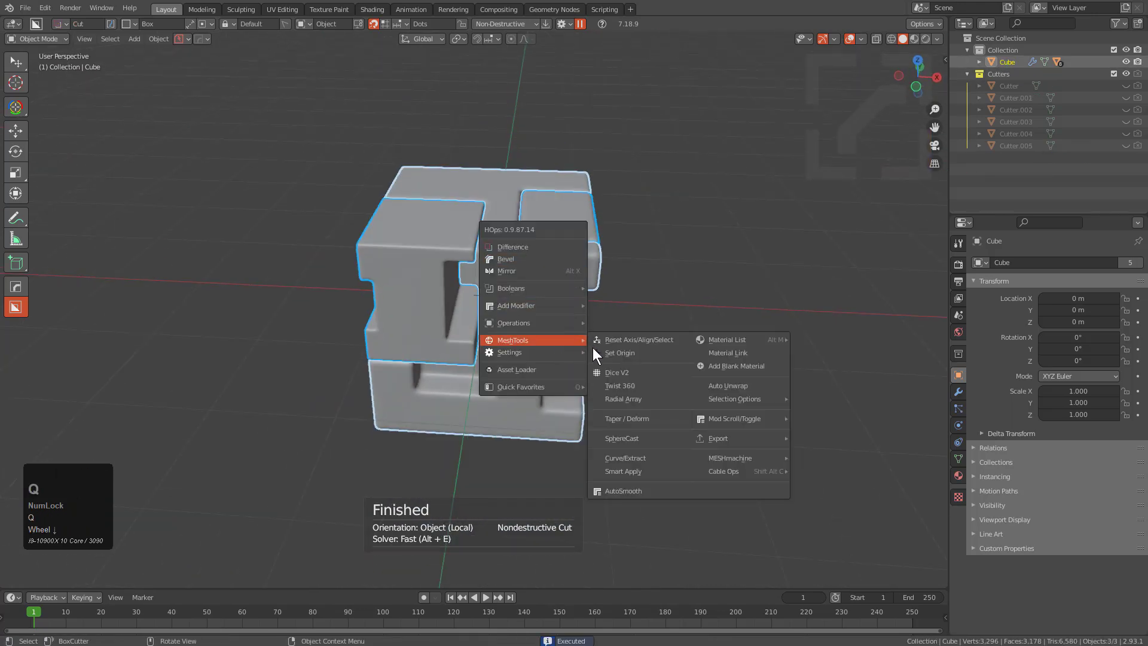
click(611, 367)
scroll(612, 367, up, 7)
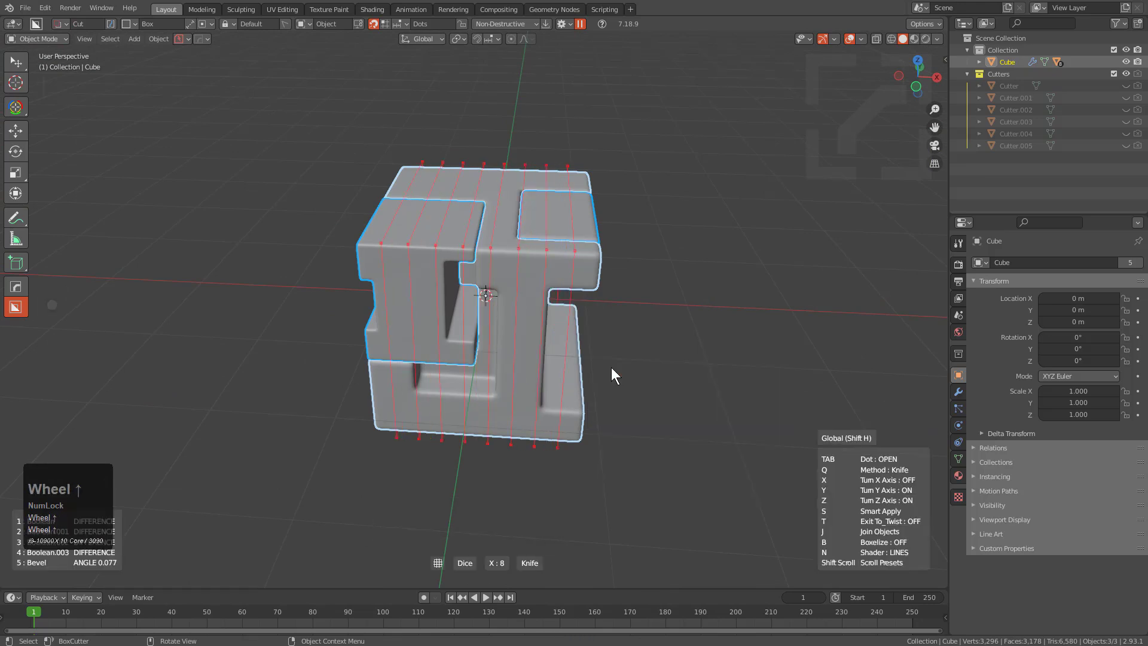
scroll(611, 368, down, 1)
scroll(611, 367, up, 1)
scroll(611, 368, up, 1)
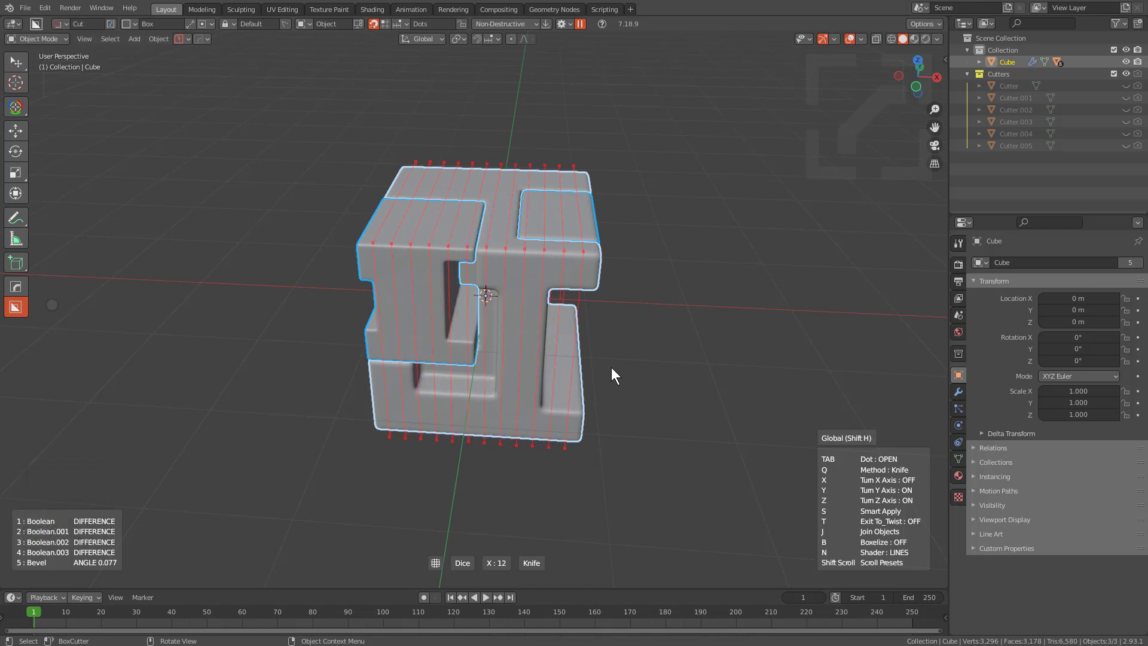
Step: Join the pieces within Dice, reduce the cut count and apply it with Exit To_Twist on
key(j)
scroll(612, 375, up, 1)
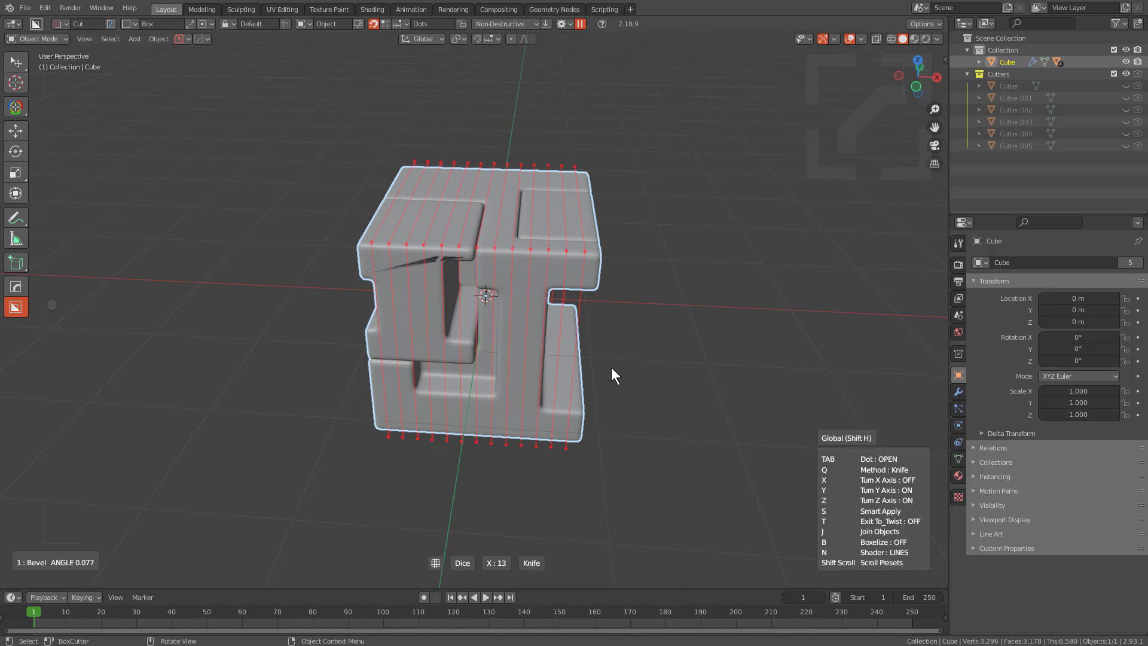
scroll(611, 369, down, 2)
key(t)
scroll(612, 375, down, 2)
click(612, 368)
Step: Try Twist 360 with 4 and 6 segments, cancel it and undo the dice and join
scroll(611, 368, down, 3)
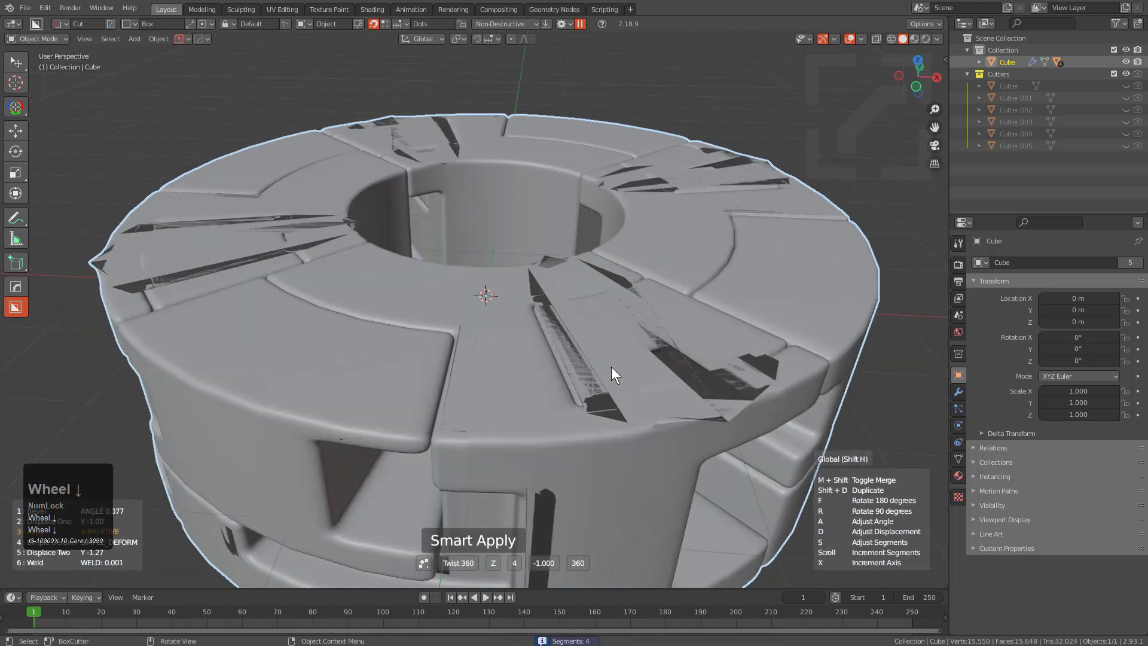
scroll(612, 367, up, 2)
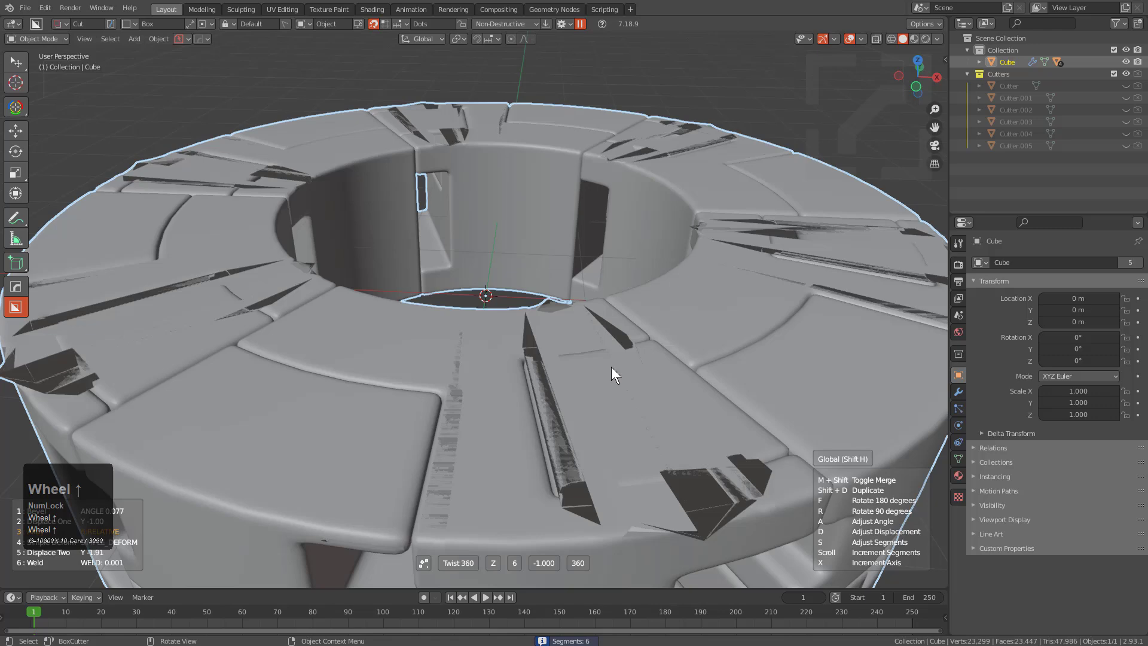
scroll(611, 367, up, 1)
scroll(611, 367, down, 1)
right_click(611, 367)
key(q)
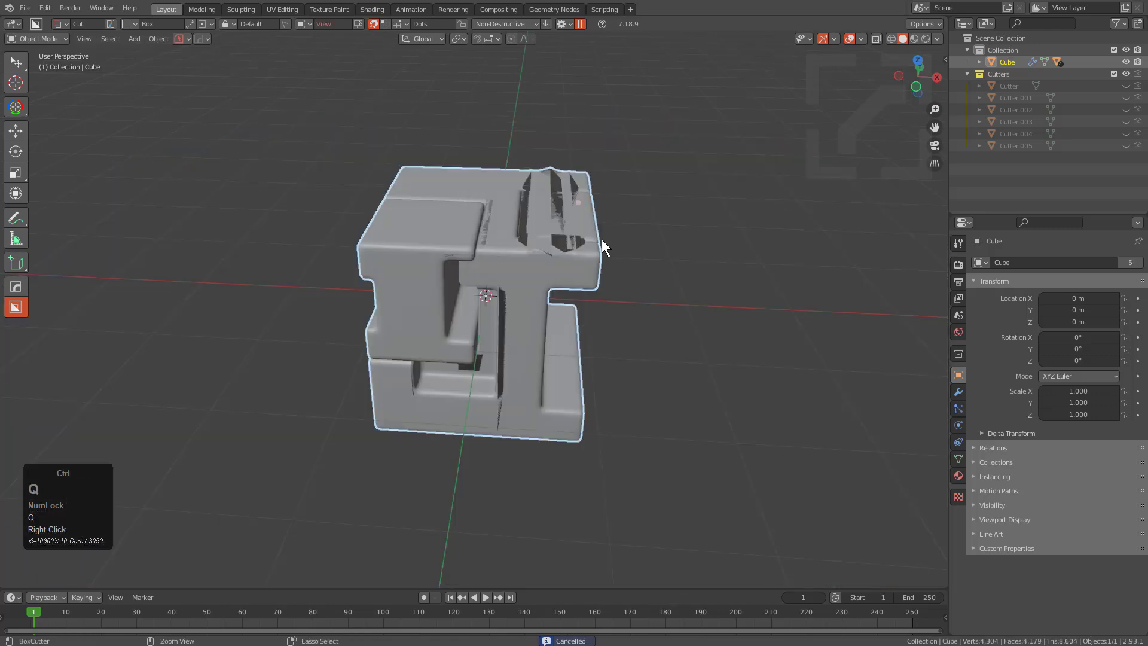
key(ctrl+z)
Step: Dice the separate pieces along X with 5 knife cuts and Exit To_Twist on
key(q)
mouse_move(540, 268)
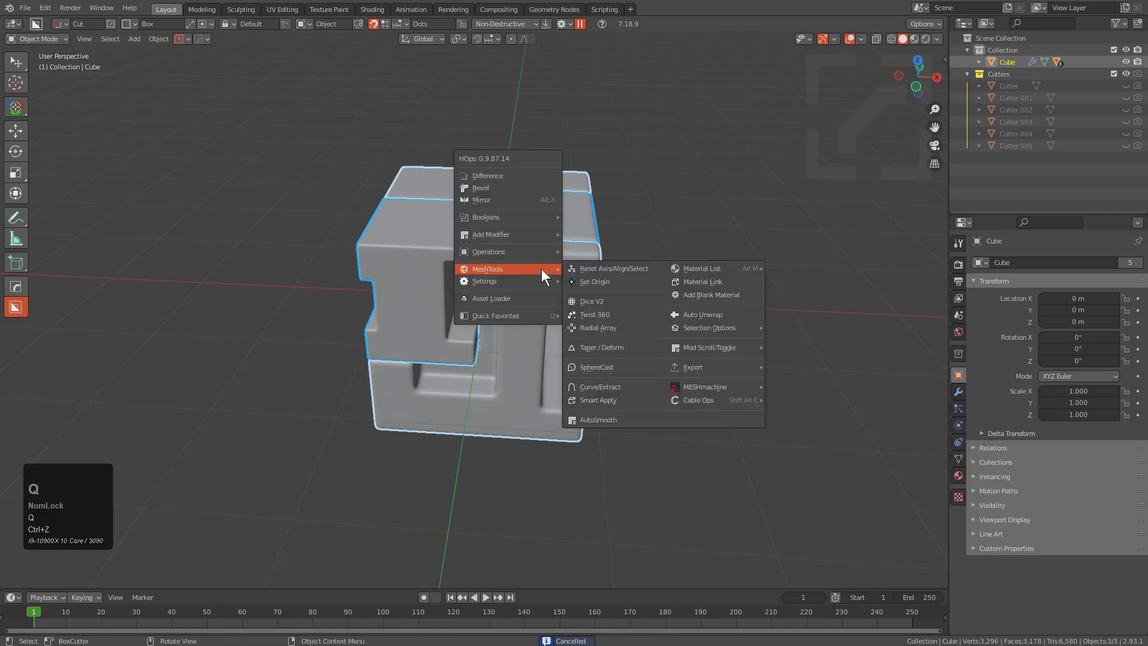
click(611, 303)
scroll(612, 305, down, 6)
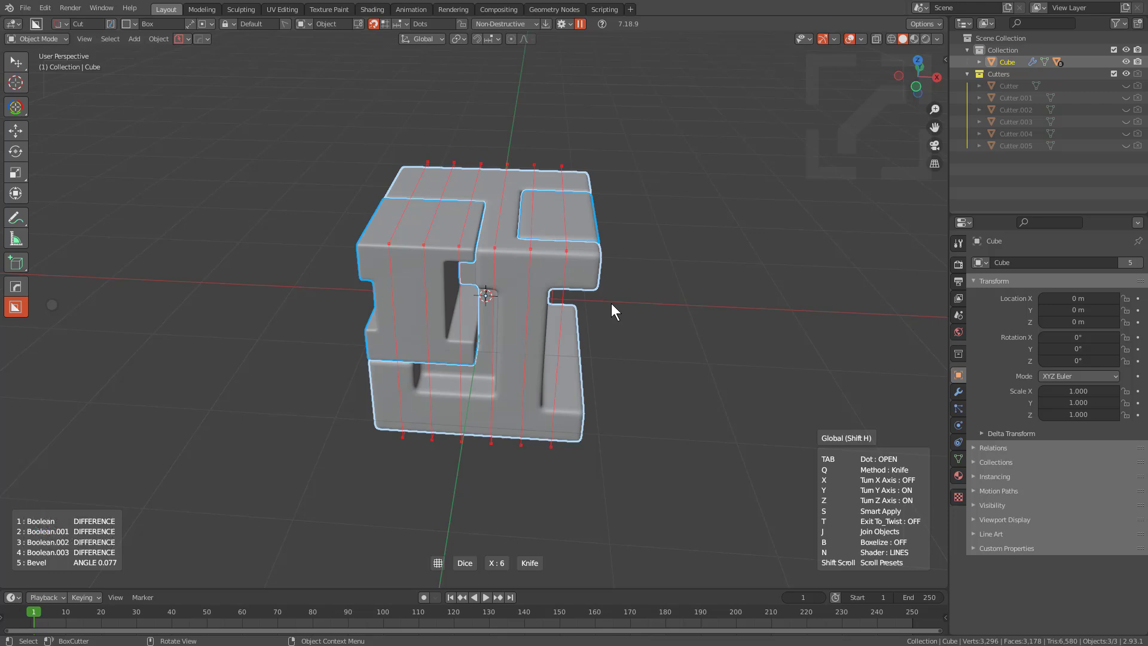
key(t)
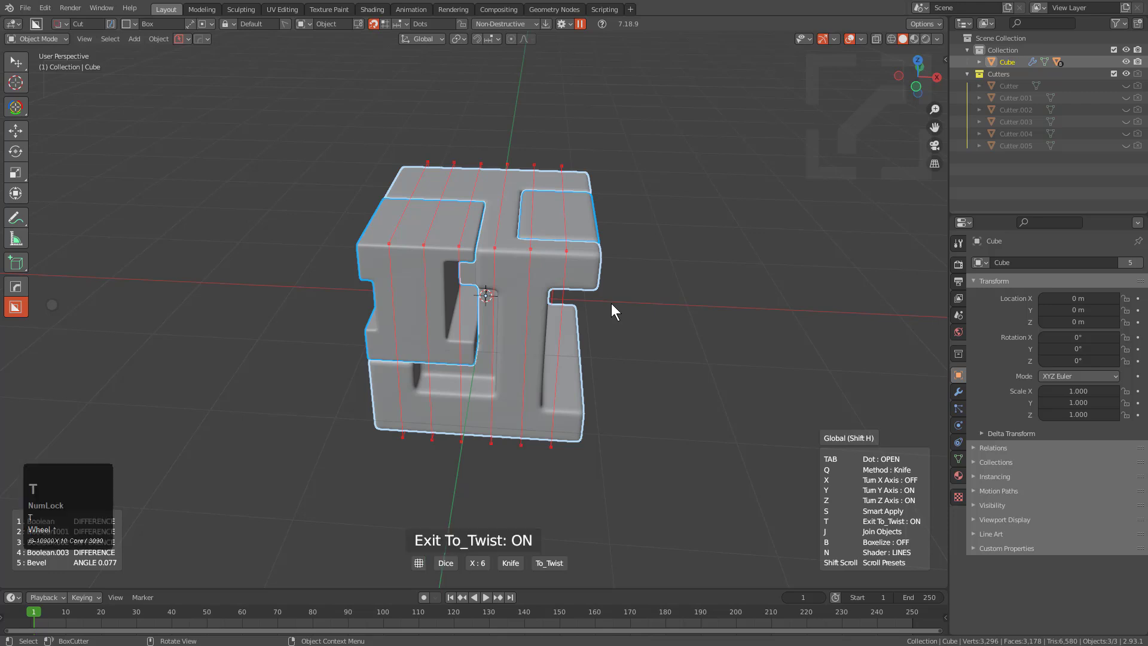
scroll(611, 303, down, 3)
scroll(612, 303, up, 1)
scroll(612, 303, up, 1)
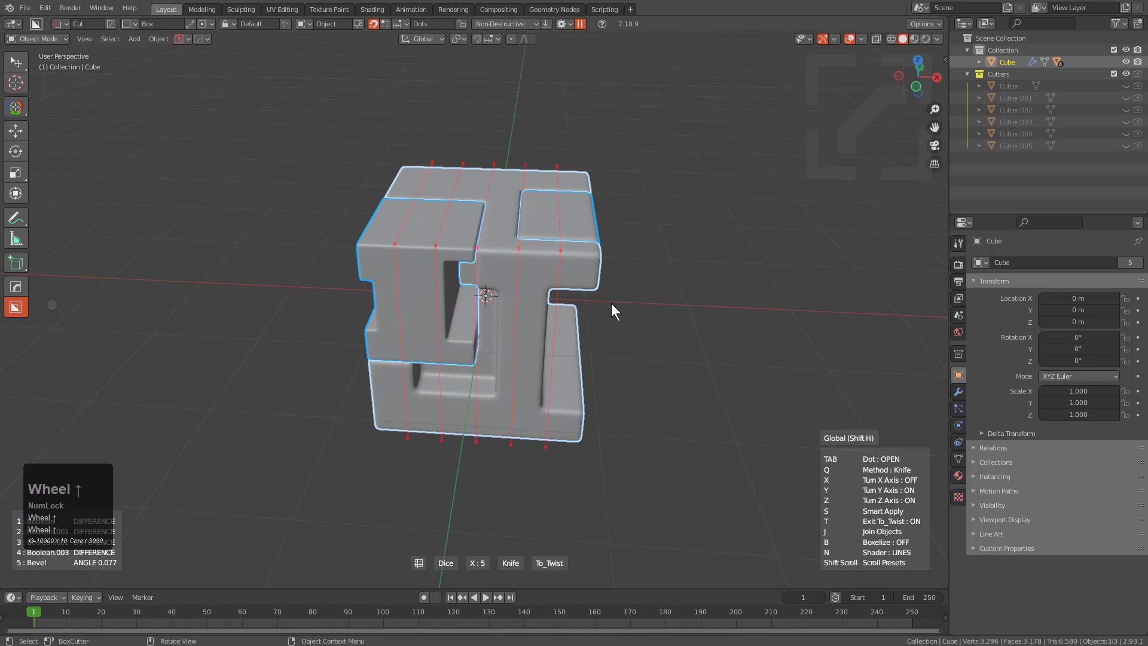
click(611, 303)
Step: Try Twist 360 with 7 segments, cancel it and undo the dice
scroll(612, 304, down, 2)
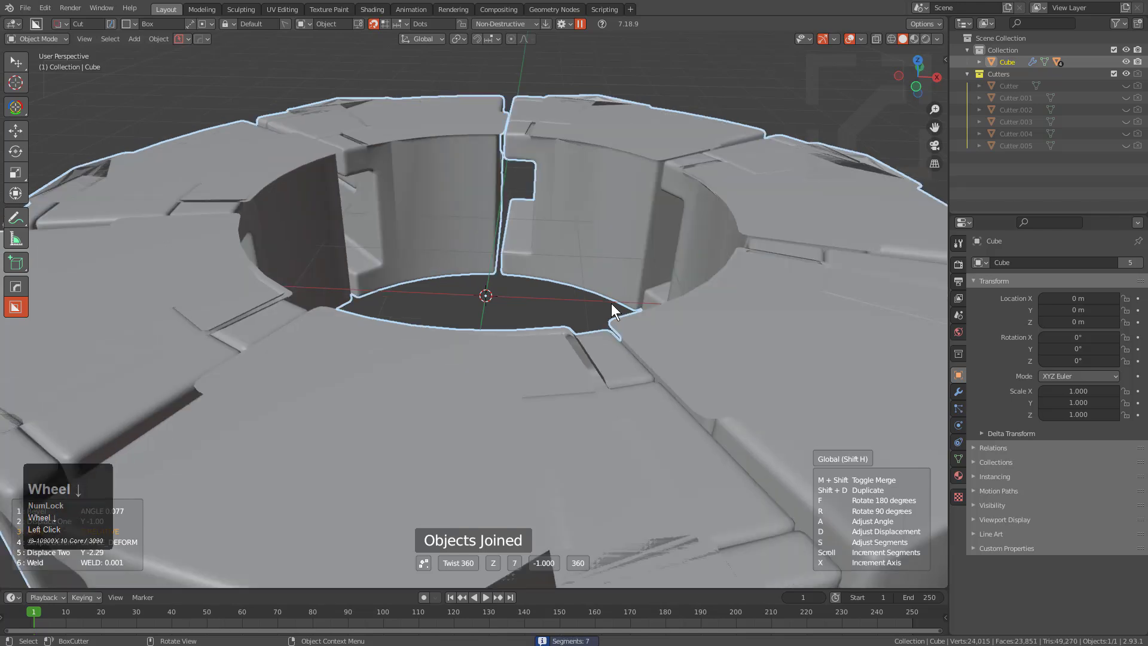
right_click(611, 304)
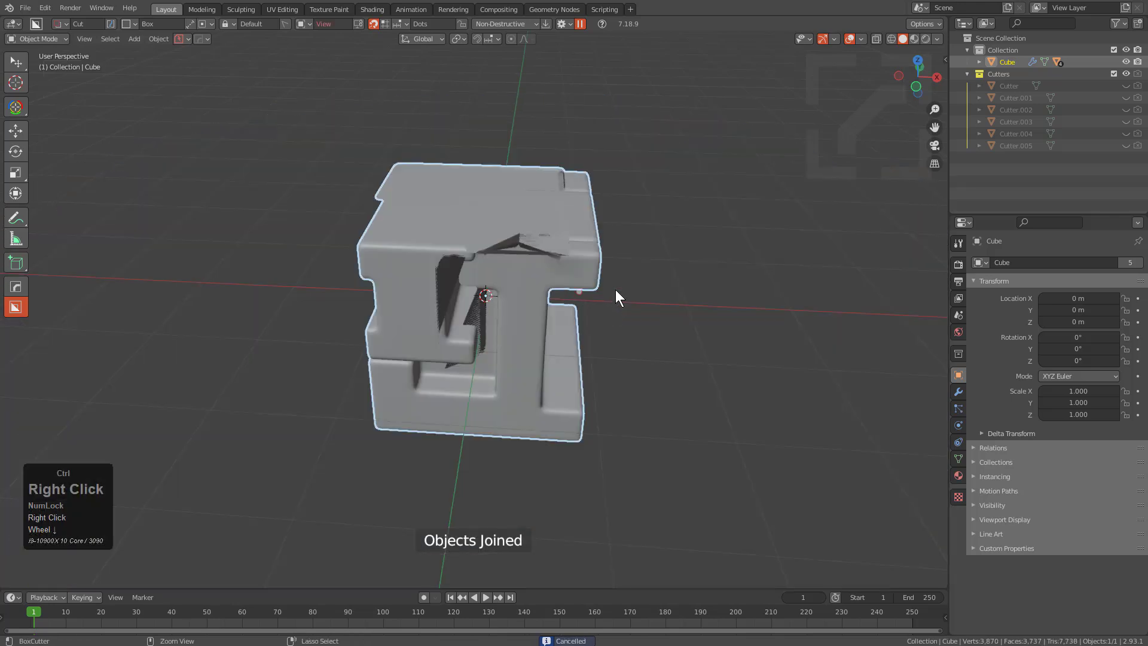
key(ctrl+z)
Step: Dice the pieces along X with 4 knife cuts, exit to Twist 360 and apply it with 8 segments
key(q)
click(663, 325)
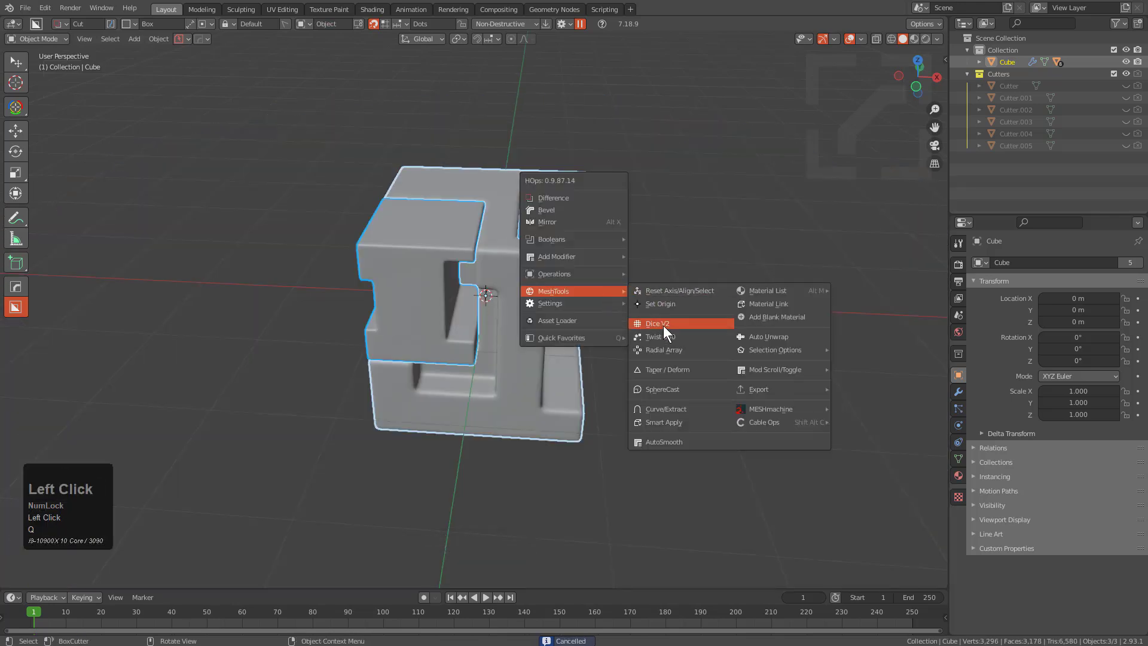
scroll(663, 325, down, 1)
scroll(662, 324, up, 2)
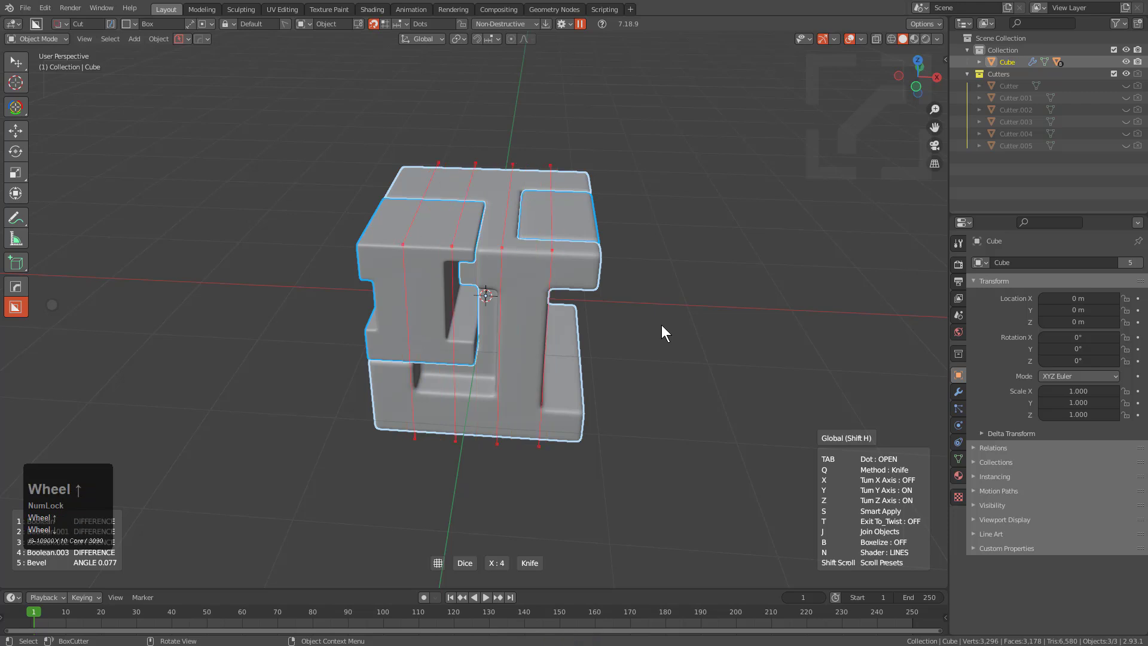
key(t)
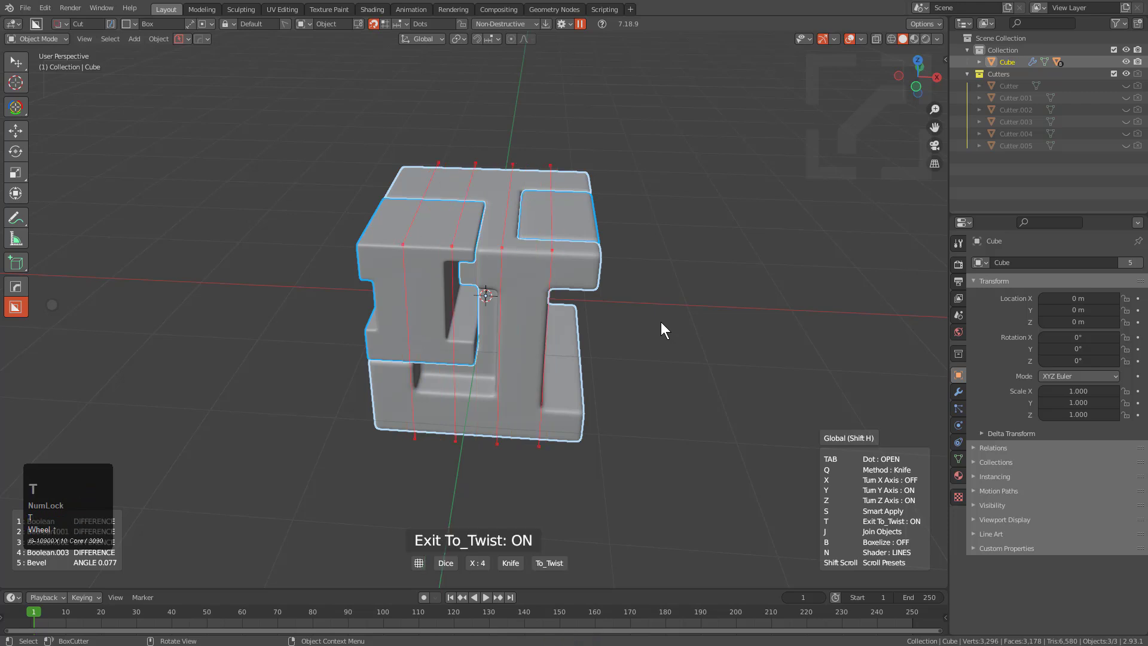
click(661, 322)
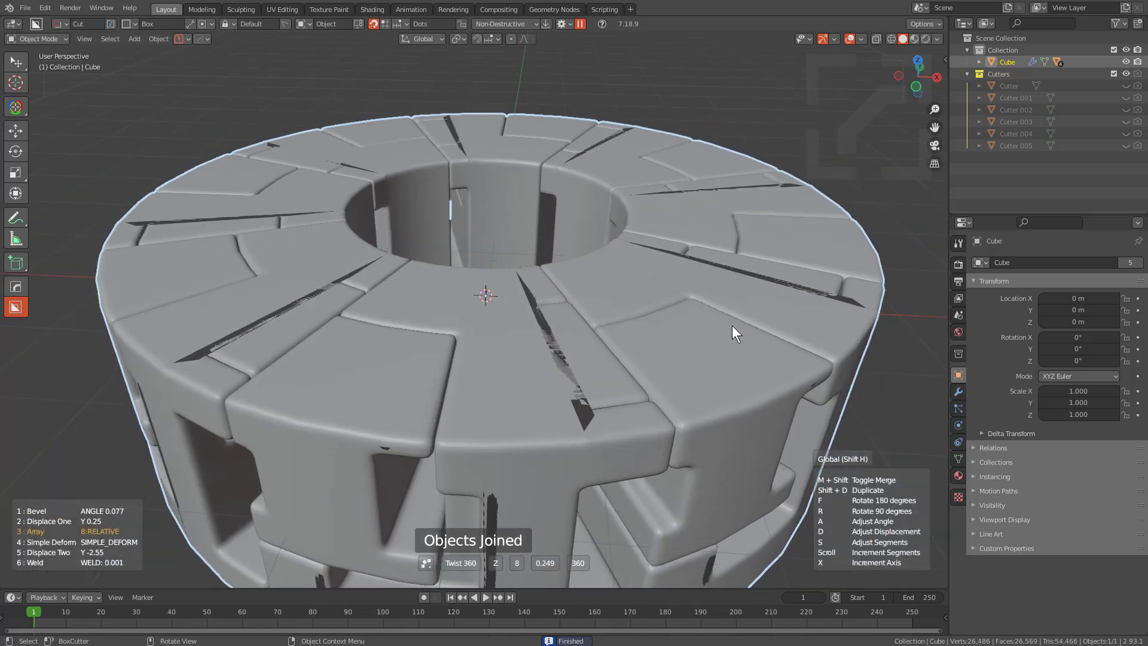
click(672, 355)
Step: In Edit Mode, slide the edge loop running down the front column away from the adjacent corner
shift+middle_drag(672, 354, 645, 227)
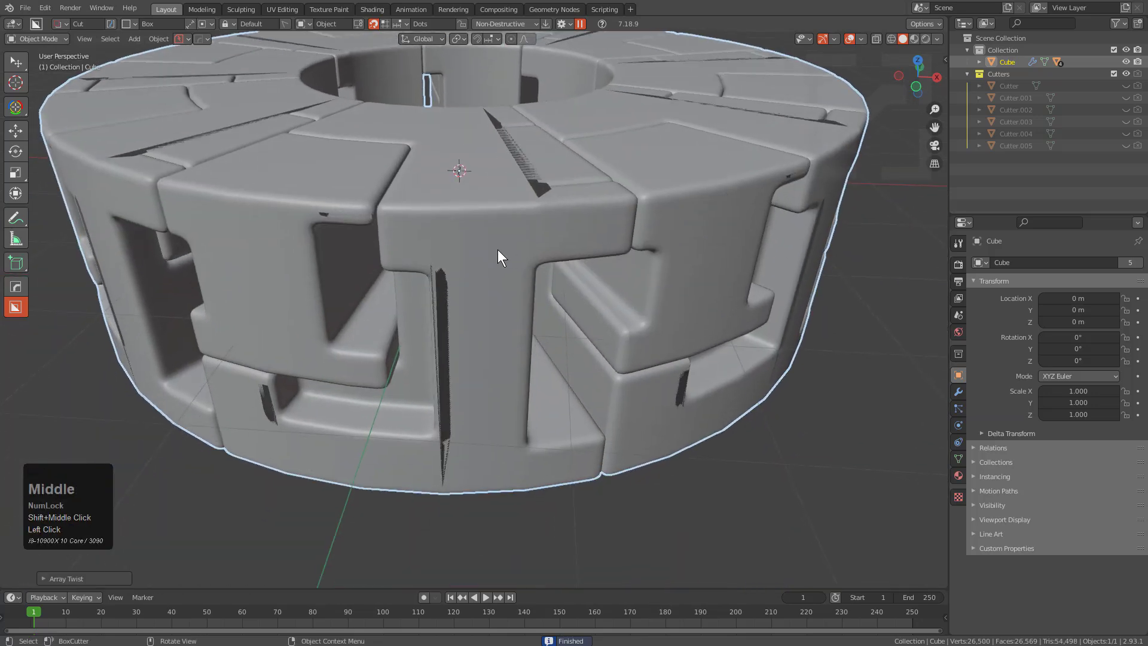
key(Tab)
middle_drag(458, 247, 508, 227)
scroll(527, 198, up, 3)
alt+click(549, 173)
key(g)
key(g)
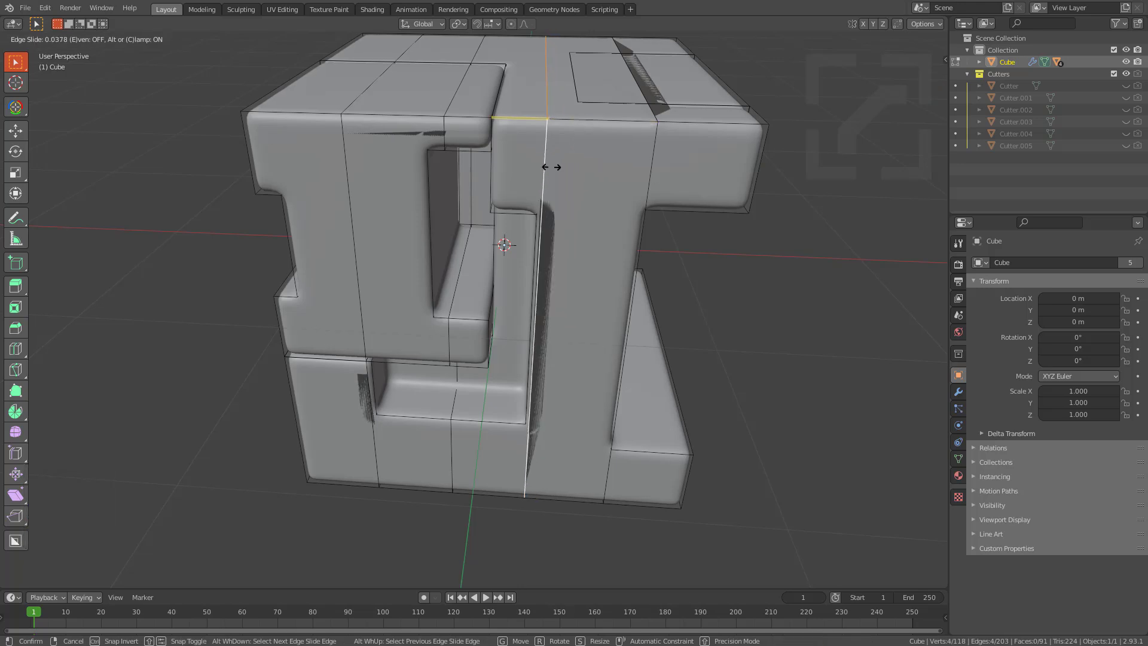
click(564, 167)
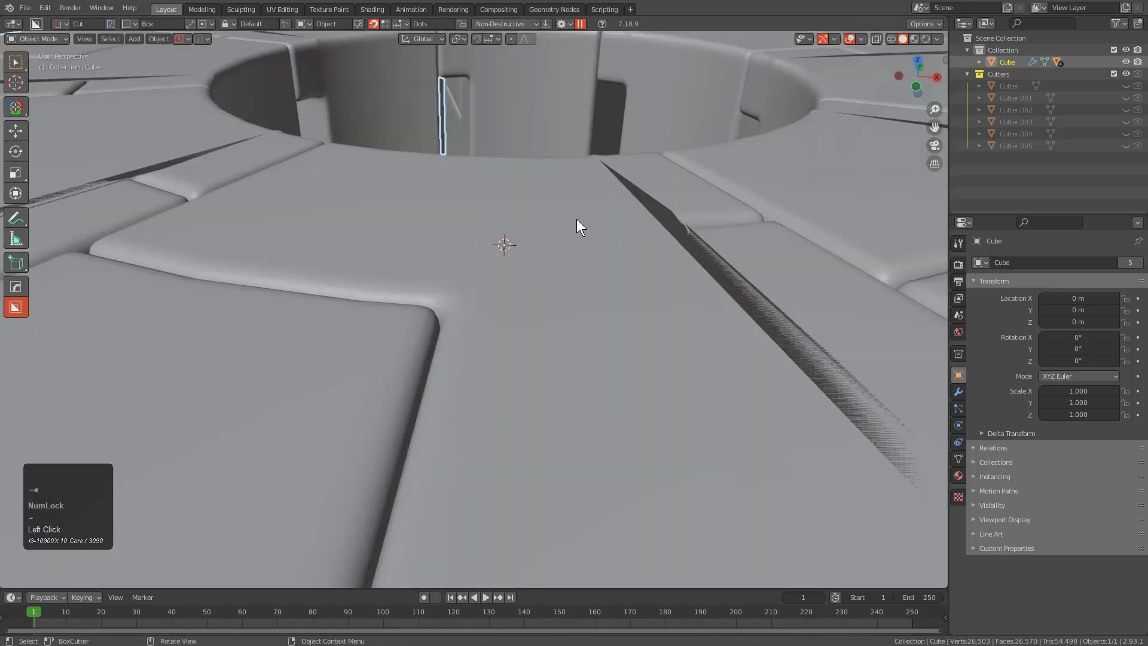
Step: In Edit Mode, dissolve the stray edge crossing the rectangular panel on the cube's top face
key(q)
click(565, 144)
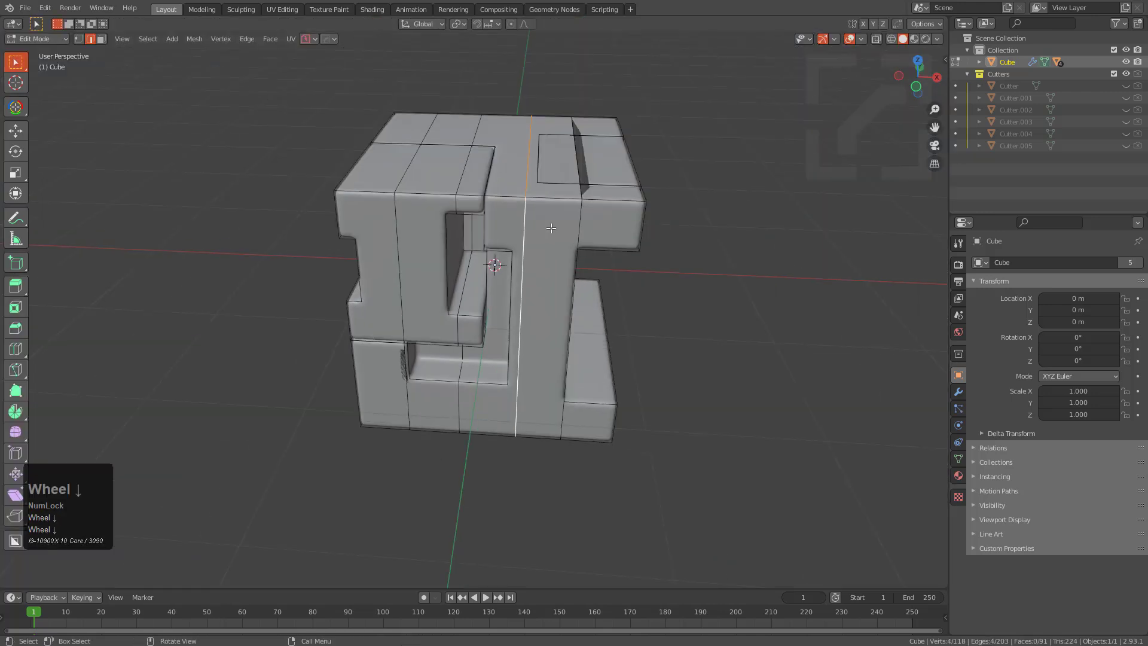
scroll(540, 240, up, 3)
middle_drag(521, 257, 540, 240)
click(540, 240)
key(g)
right_click(542, 242)
alt+click(542, 243)
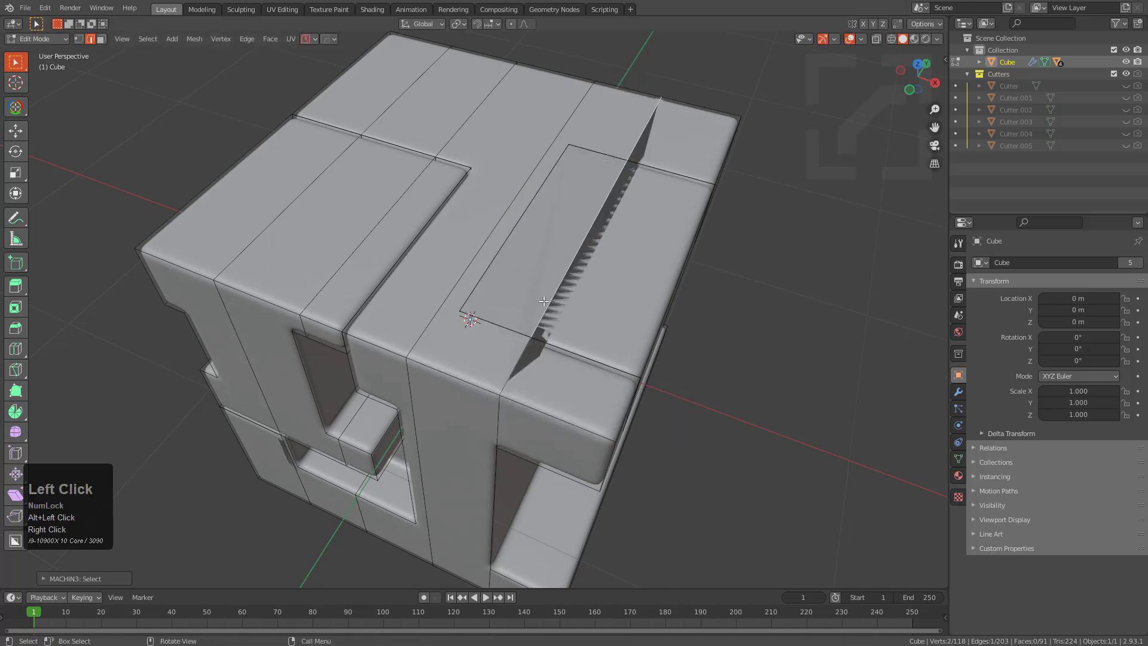
key(g)
key(g)
right_click(505, 274)
key(ctrl+x)
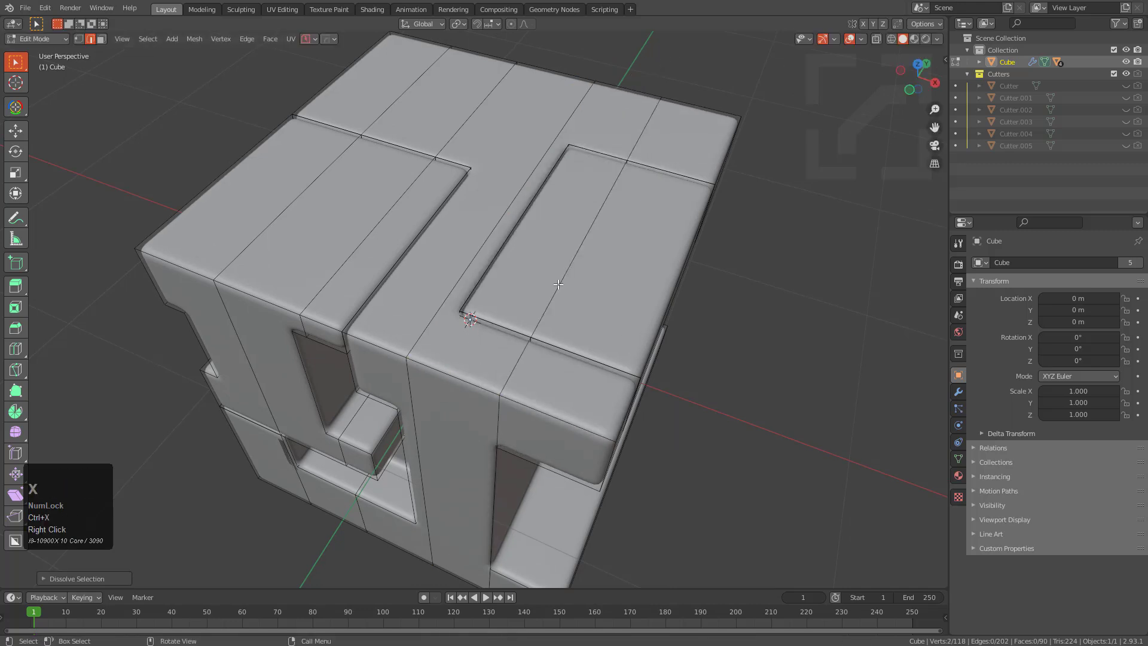
Step: Slide the short vertical edge on the lower front block away from the adjacent notch corner
scroll(448, 255, down, 1)
middle_drag(448, 254, 440, 316)
scroll(472, 281, up, 3)
click(464, 294)
key(g)
key(g)
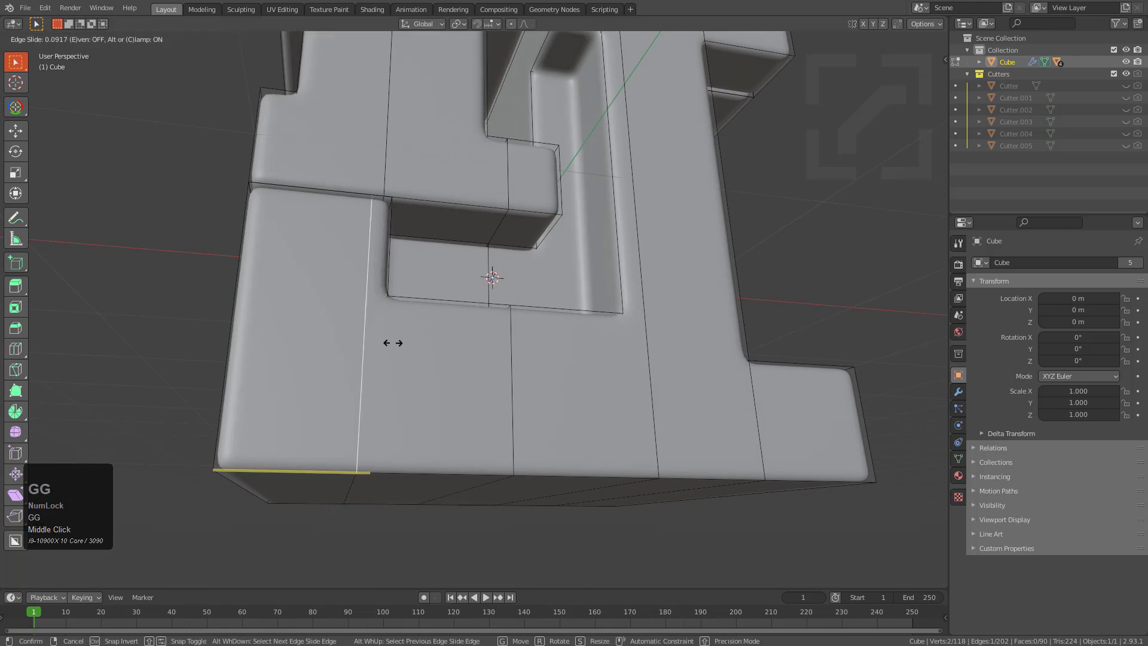
click(389, 294)
Step: Check the cleaned topology, then leave Edit Mode and examine the shading of the twisted ring
scroll(388, 295, down, 3)
middle_drag(388, 295, 438, 314)
middle_drag(379, 345, 523, 279)
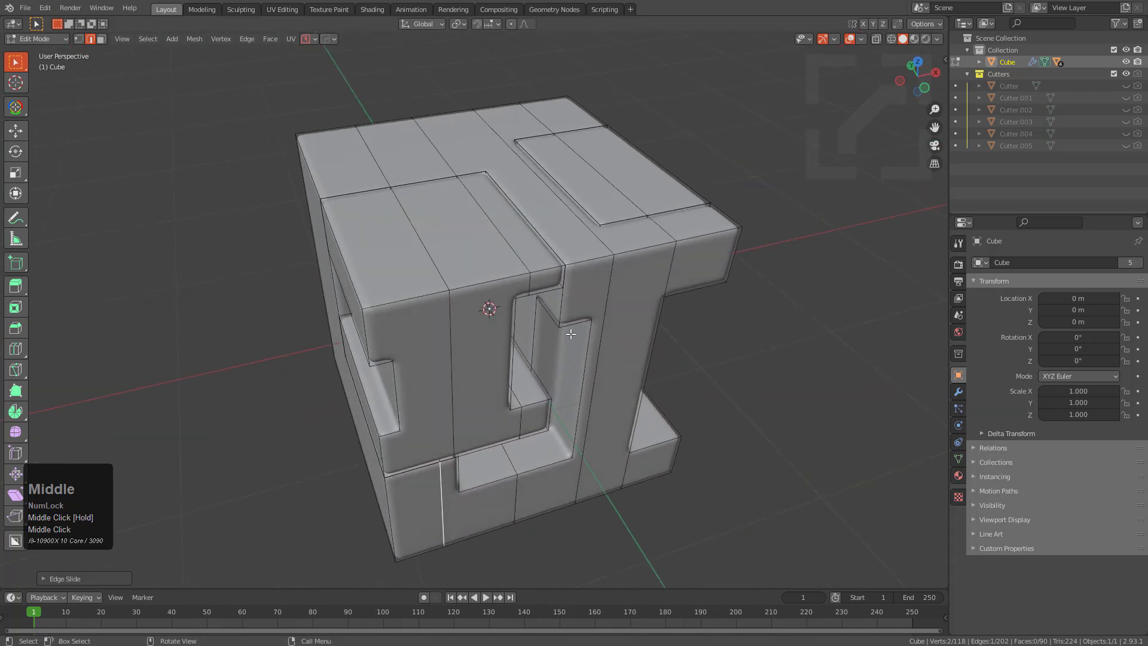
middle_drag(578, 335, 532, 321)
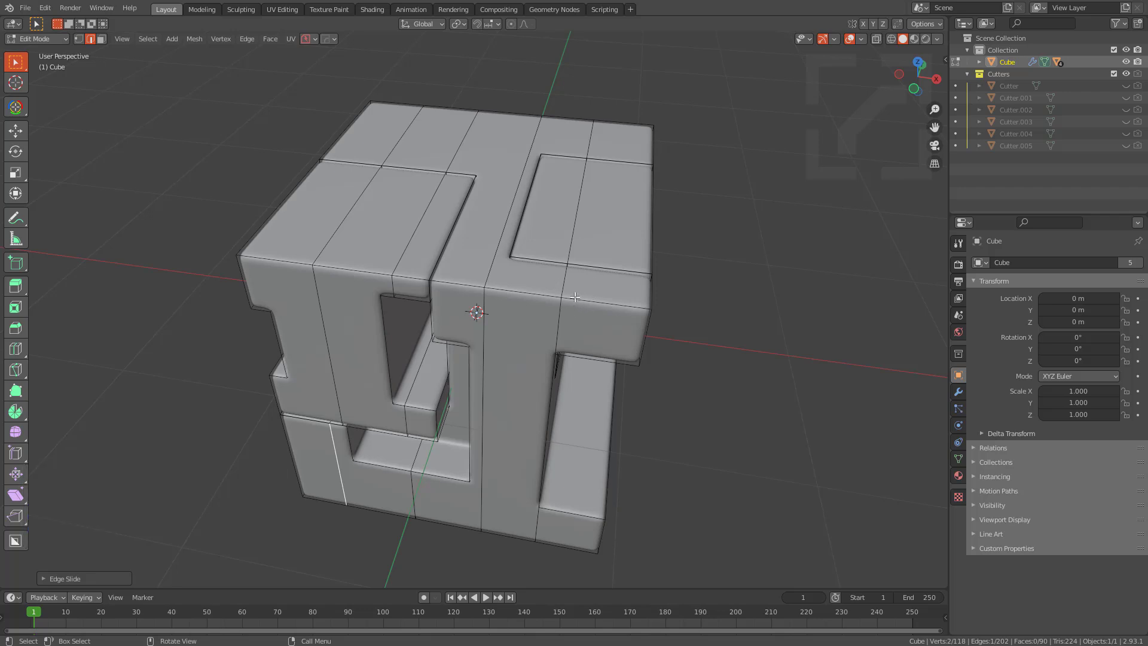
middle_drag(575, 297, 577, 285)
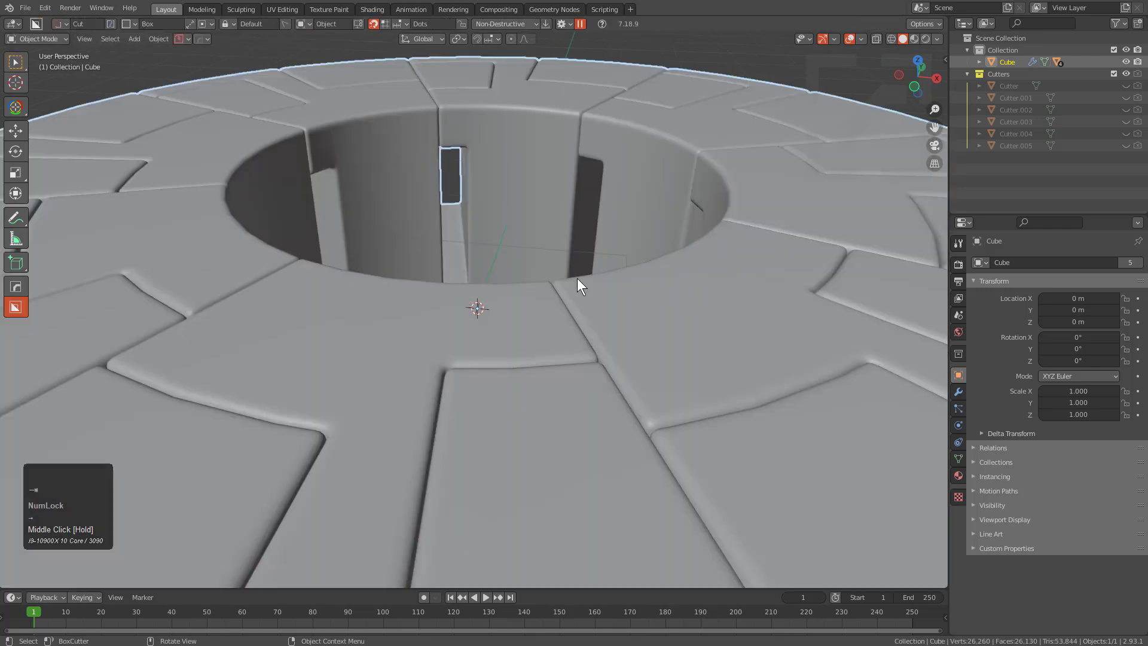
scroll(576, 278, down, 4)
middle_drag(533, 313, 525, 299)
scroll(525, 300, down, 1)
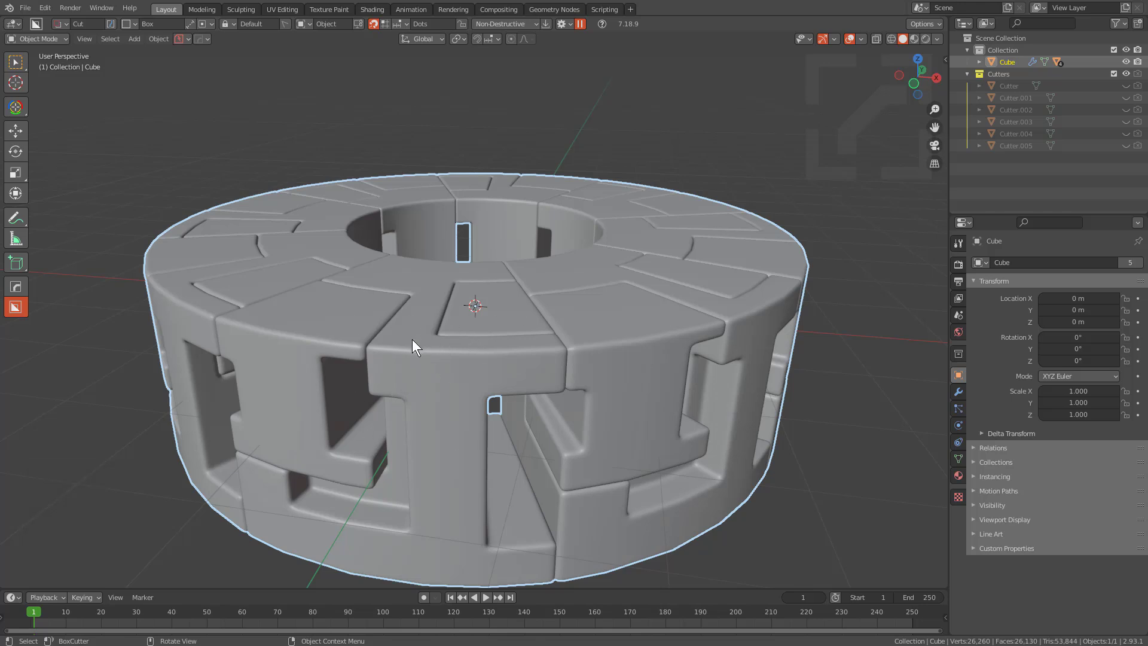
Step: Try Dice V2 on the twisted ring with the Intersect method, then cancel it
key(q)
click(414, 385)
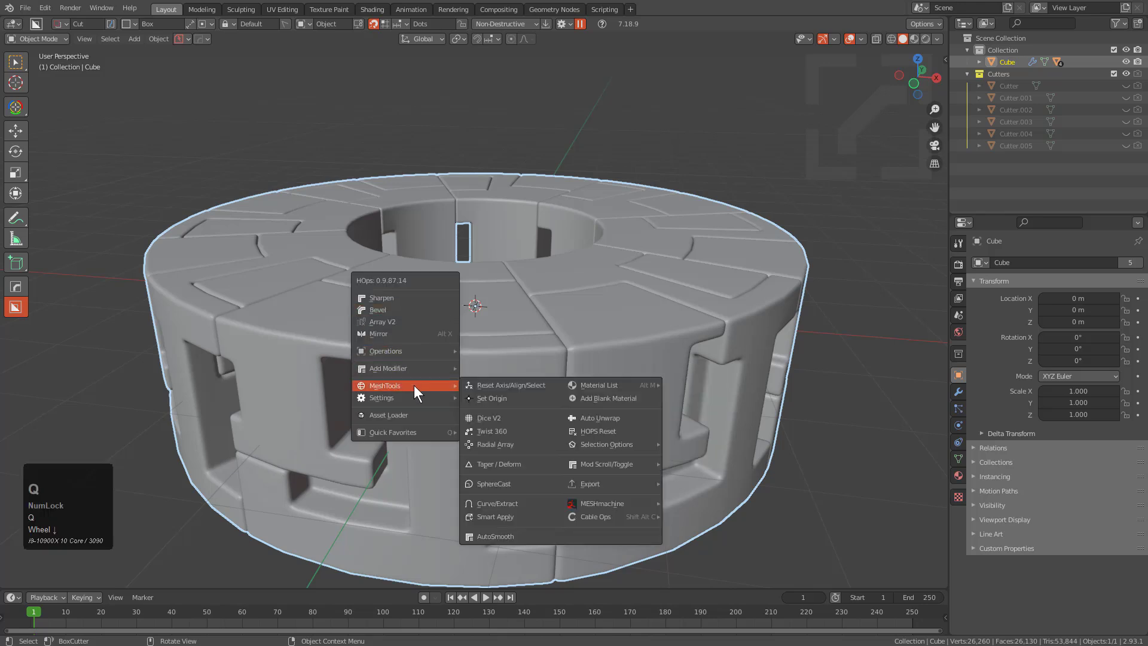
click(496, 417)
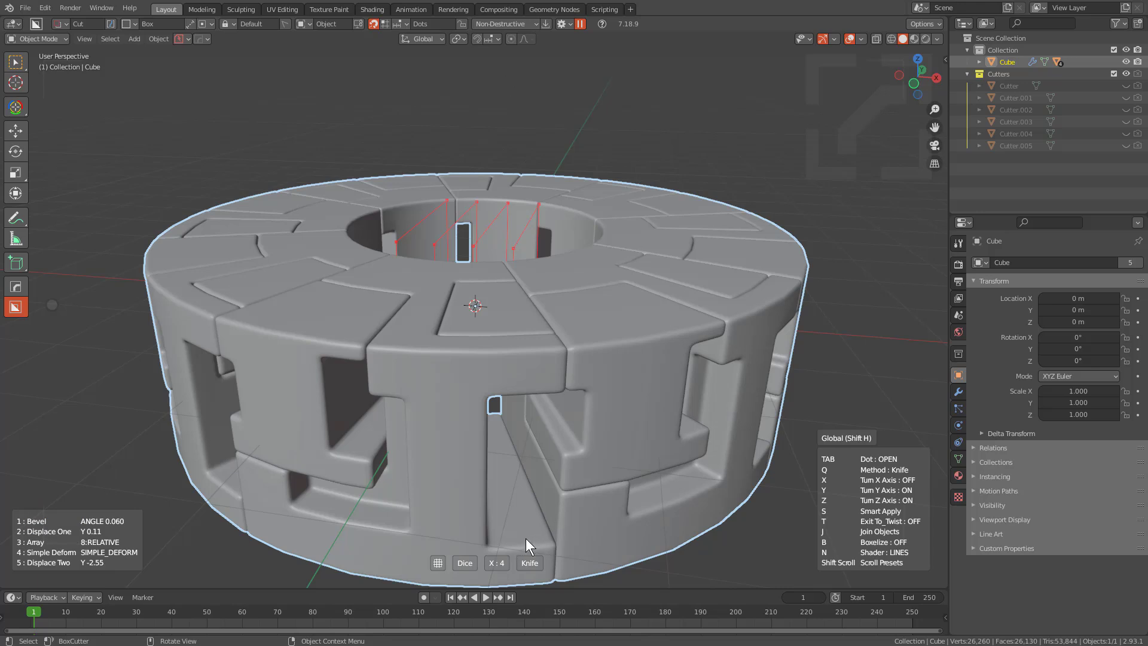
key(q)
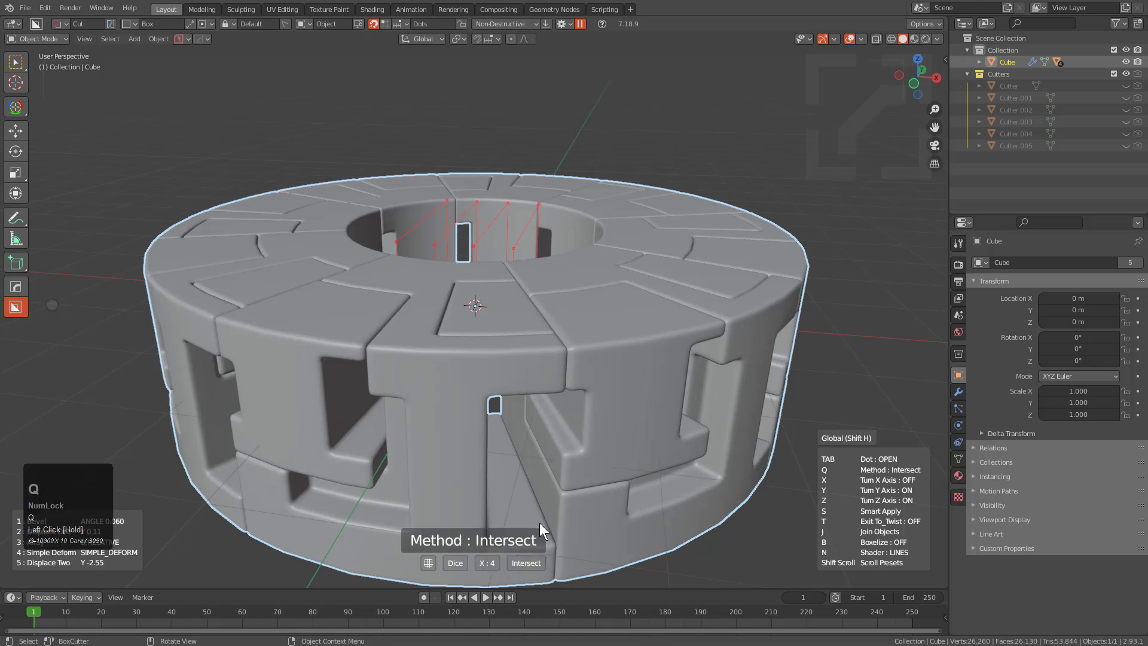
right_click(539, 522)
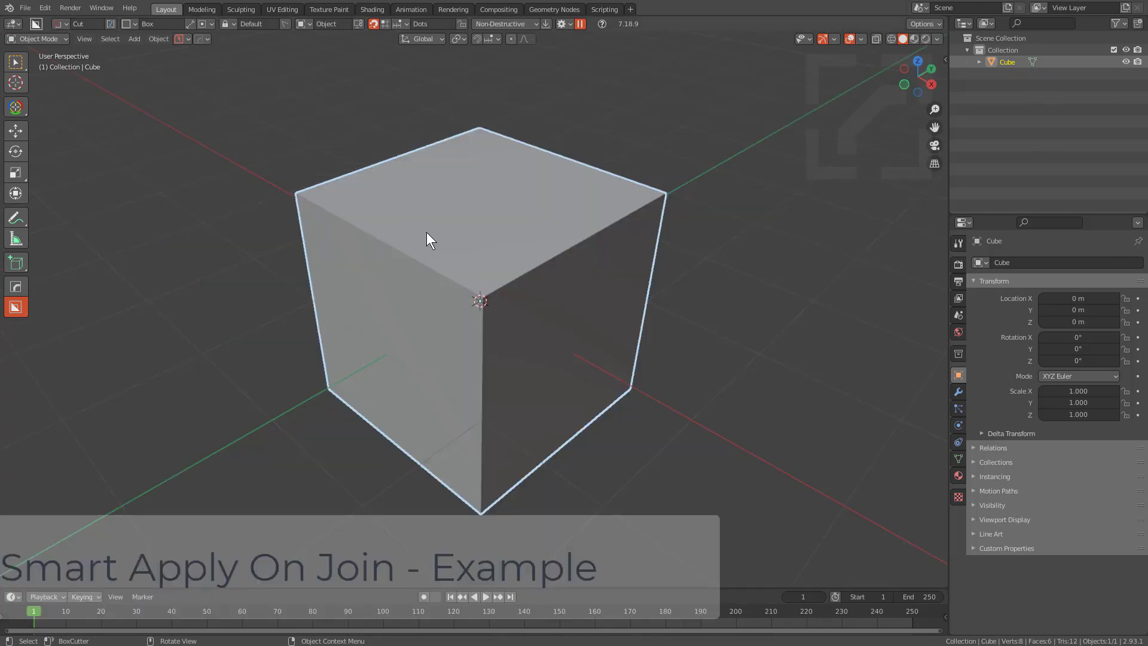
Step: Stretch the new default cube along X by a factor of about 2.28
middle_drag(435, 229, 476, 273)
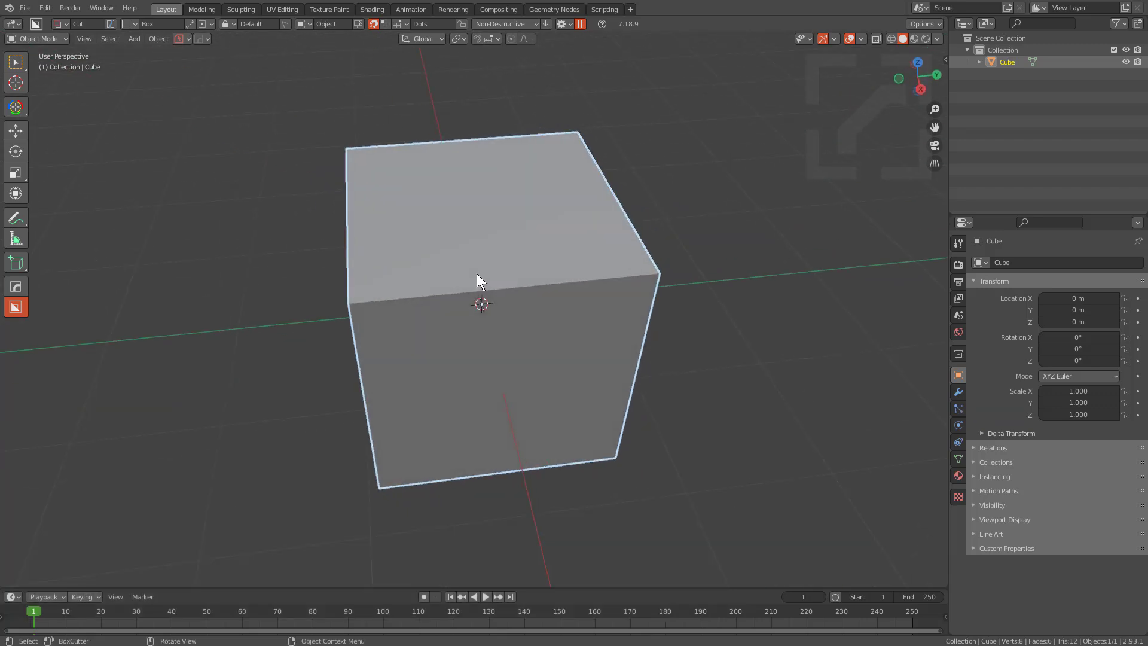
key(KP_1)
middle_drag(580, 202, 559, 286)
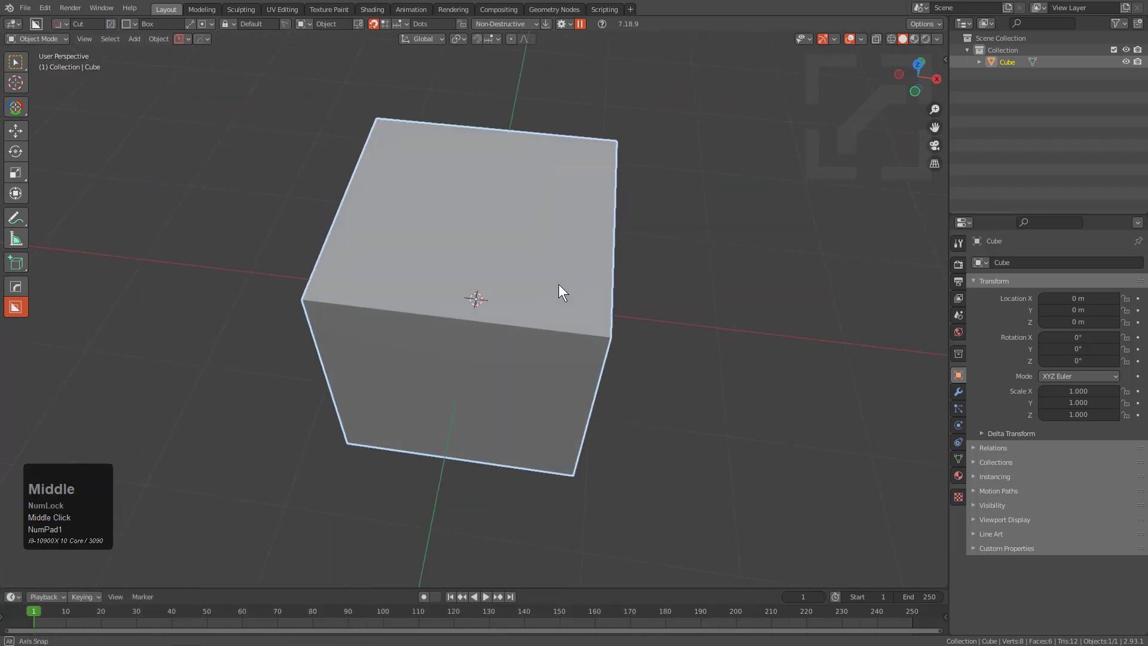
scroll(559, 285, down, 2)
key(s)
key(x)
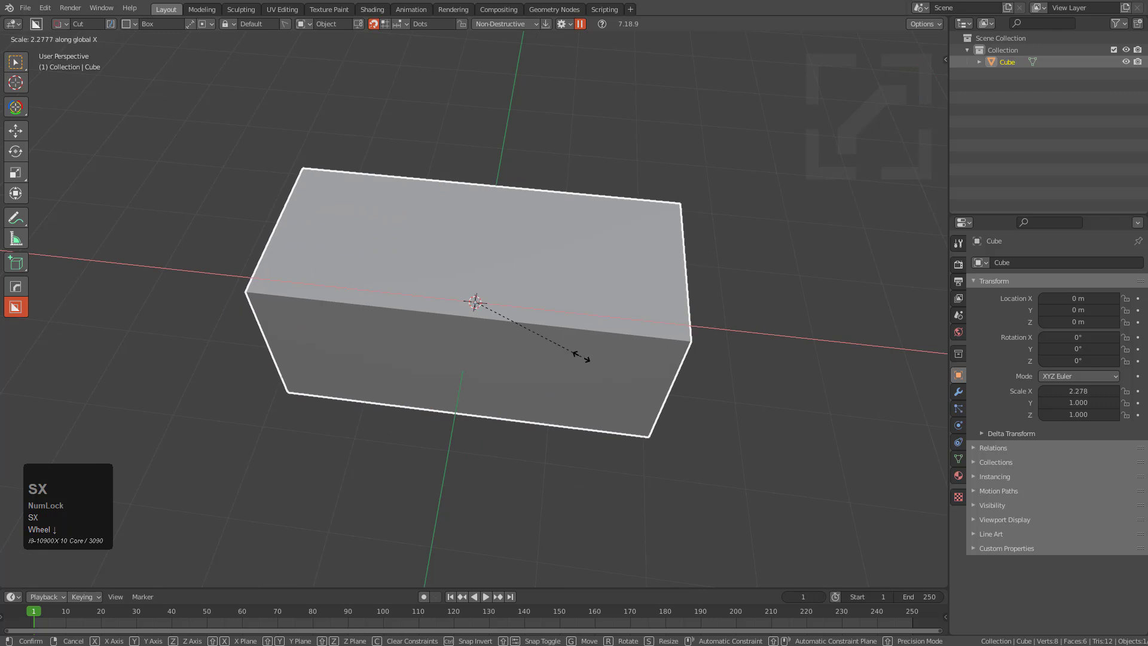
click(581, 357)
Step: Box-cut a recess about 1.74 m deep from the top, open at the front, leaving floor, back and end walls
middle_drag(582, 357, 525, 344)
key(d)
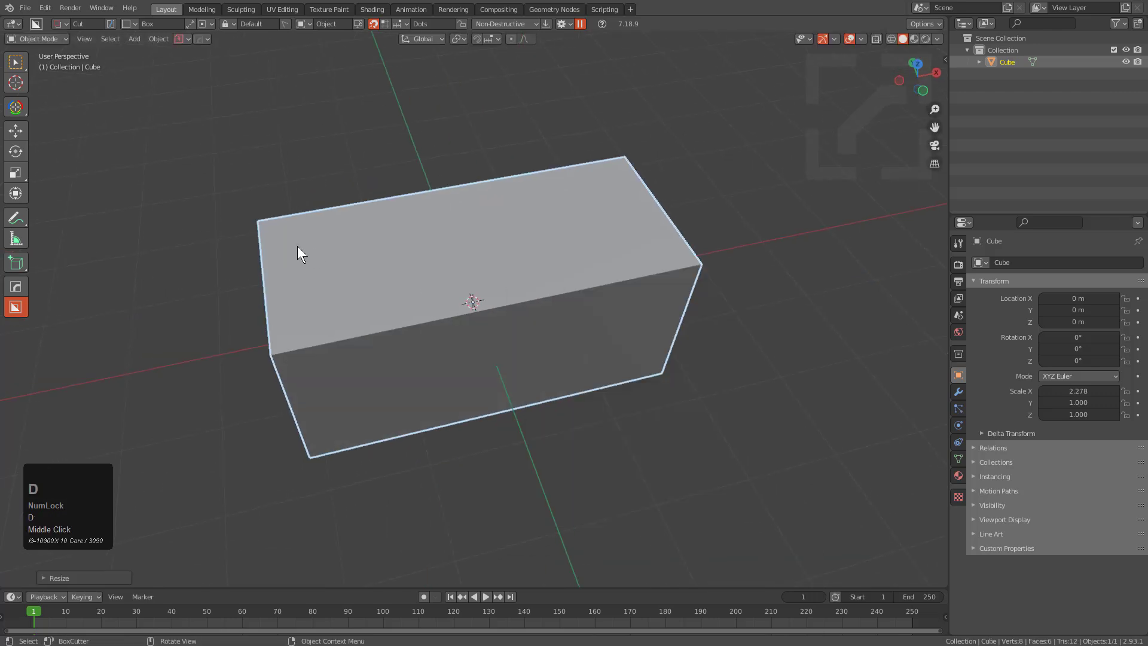
mouse_move(278, 240)
mouse_down()
mouse_move(630, 349)
mouse_move(707, 303)
mouse_move(703, 320)
mouse_up()
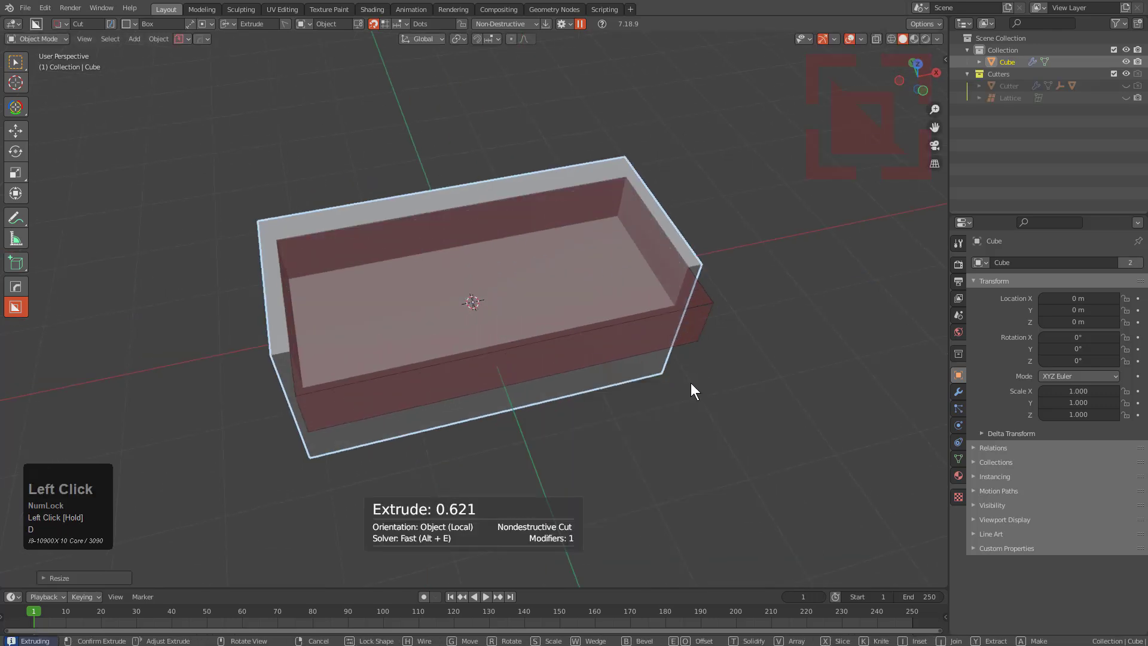
click(559, 368)
Step: Make a large 64-sided cylinder about 4.26 m long inside the recess, extruded from the inner end wall
middle_drag(550, 362, 440, 280)
scroll(440, 280, up, 3)
key(d)
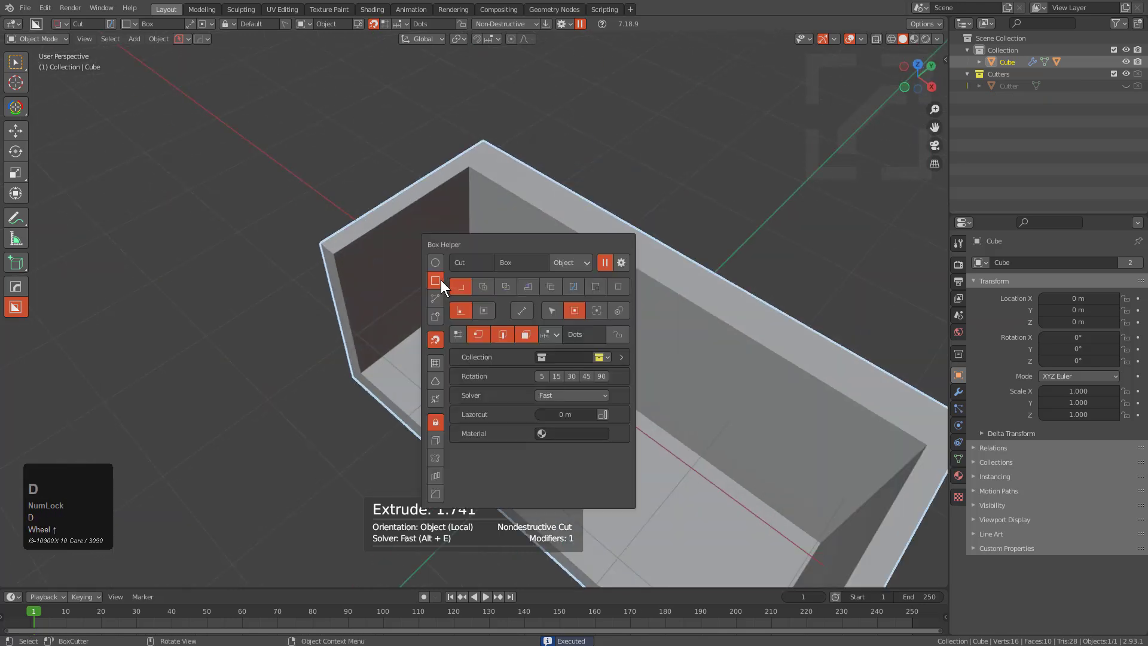
click(436, 263)
middle_drag(357, 284, 411, 263)
drag(411, 264, 452, 289)
key(a)
middle_drag(525, 333, 799, 297)
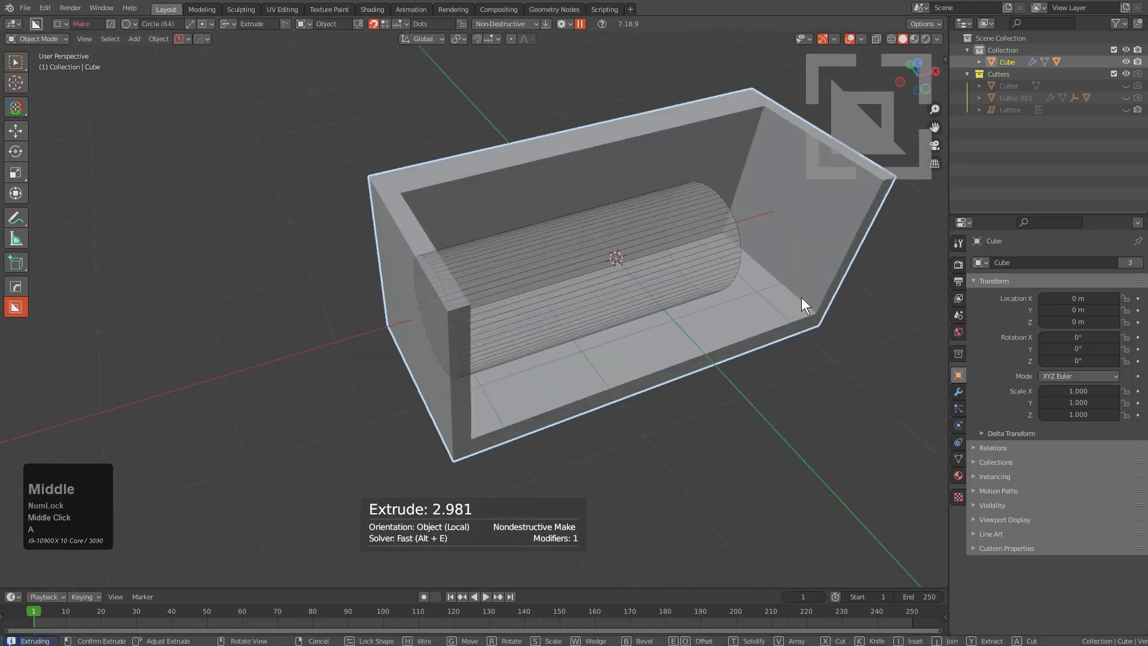
click(852, 281)
Step: Cut wedge-shaped box notches into the back wall's inner top edge and the front edge, the latter about 0.45 m deep
middle_drag(735, 263, 565, 211)
key(d)
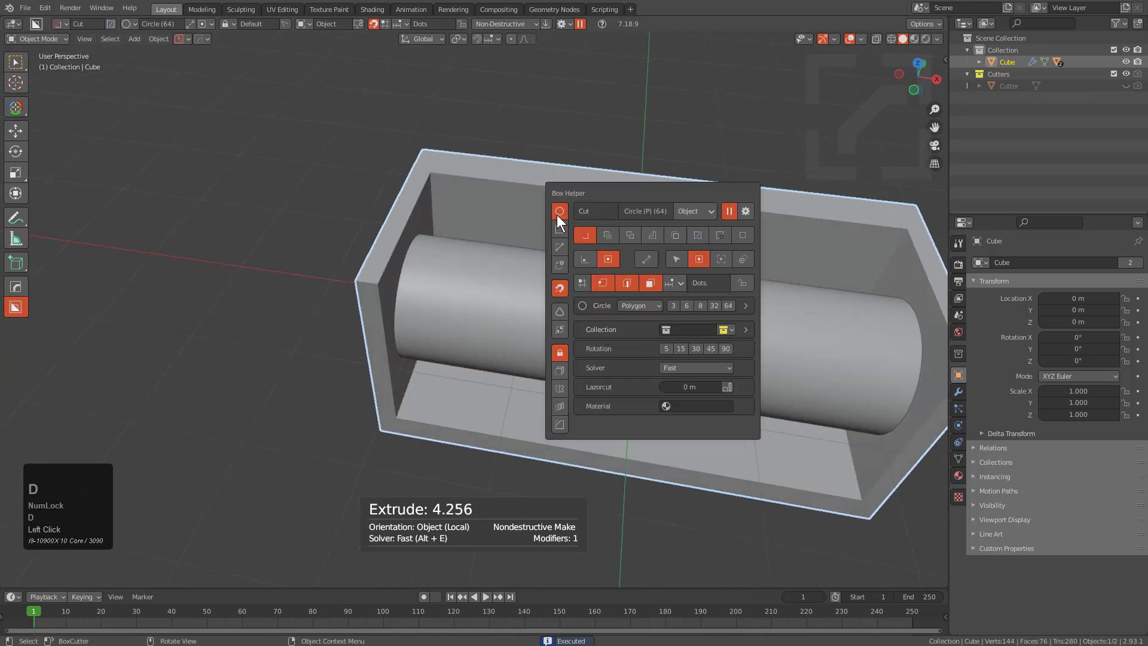
click(560, 229)
ctrl+drag(461, 170, 592, 216)
key(w)
ctrl+click(588, 248)
drag(415, 401, 566, 472)
click(565, 482)
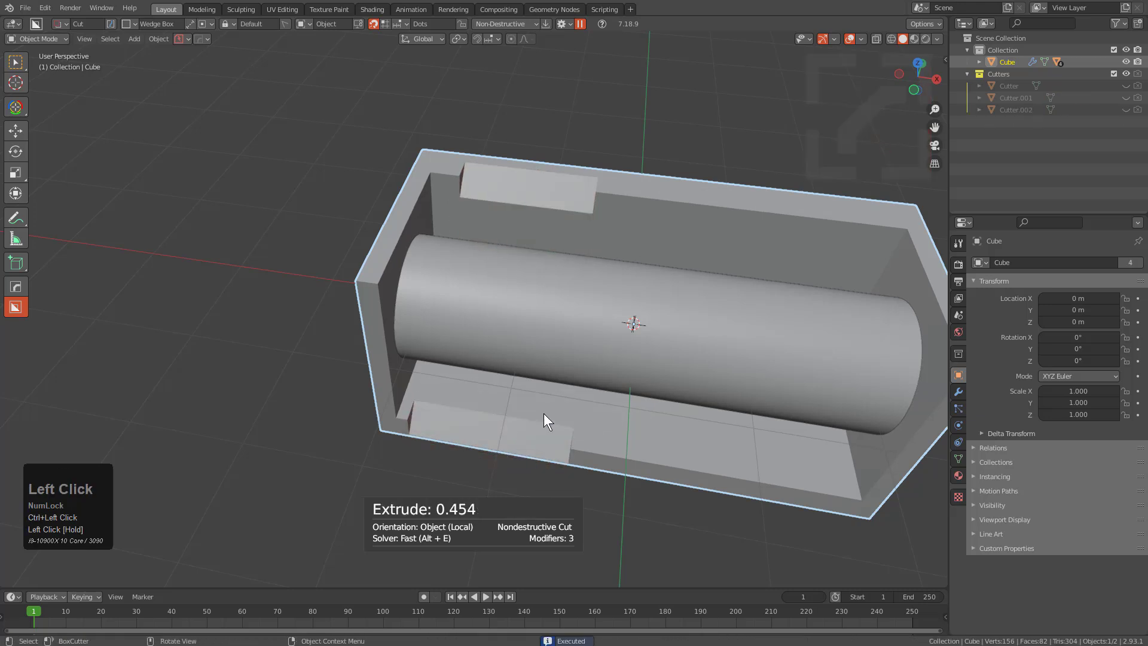
Step: Apply Autosmooth with 30° sharpness and 35° auto smooth, and mirror the housing's notches across X
key(q)
click(532, 338)
scroll(532, 339, down, 1)
click(560, 343)
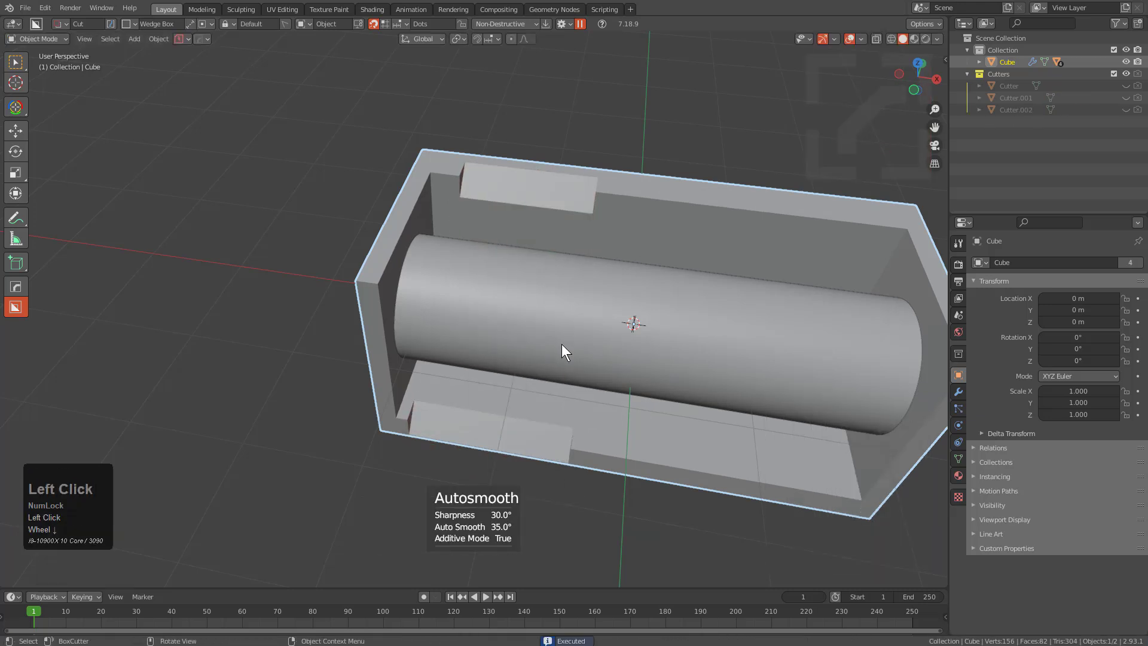
key(alt+x)
click(531, 309)
Step: Cut a wedge about 0.58 m deep into the front corner of the housing's end wall
middle_drag(531, 310, 573, 324)
scroll(487, 311, down, 2)
mouse_move(329, 286)
ctrl+mouse_down()
mouse_move(371, 313)
mouse_move(376, 349)
ctrl+mouse_up()
click(378, 339)
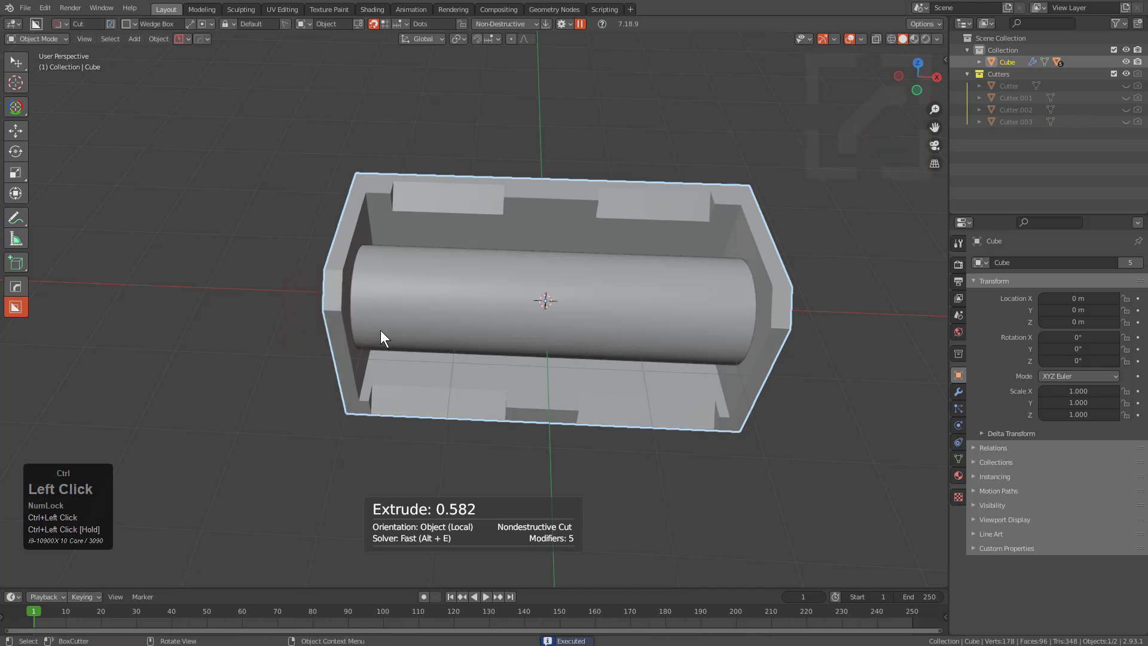
Step: Cut wedge notches midway along the front and back edges, between the mirrored notches, the front one about 0.3 m deep
middle_drag(380, 331, 458, 341)
scroll(571, 383, up, 2)
drag(570, 385, 641, 389)
click(636, 404)
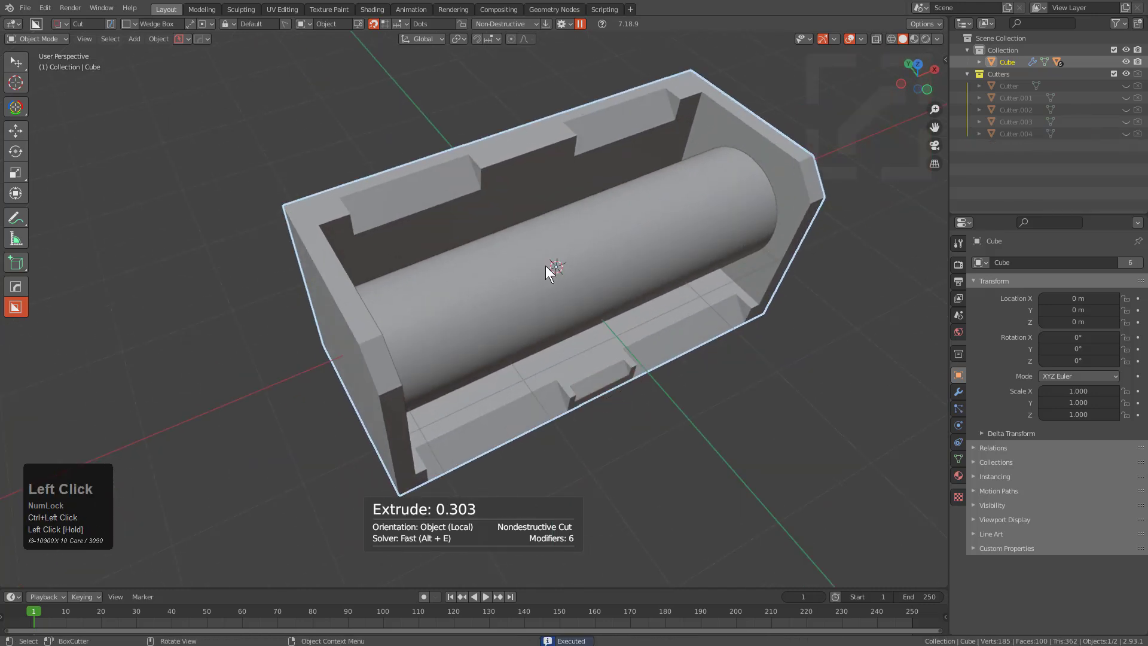
drag(483, 157, 583, 150)
click(579, 172)
Step: Make a thin 64-sided cylinder running lengthwise between the end walls, just inside the back wall
middle_drag(540, 252, 499, 270)
scroll(328, 156, up, 3)
click(328, 157)
key(d)
click(323, 138)
drag(332, 156, 346, 160)
key(a)
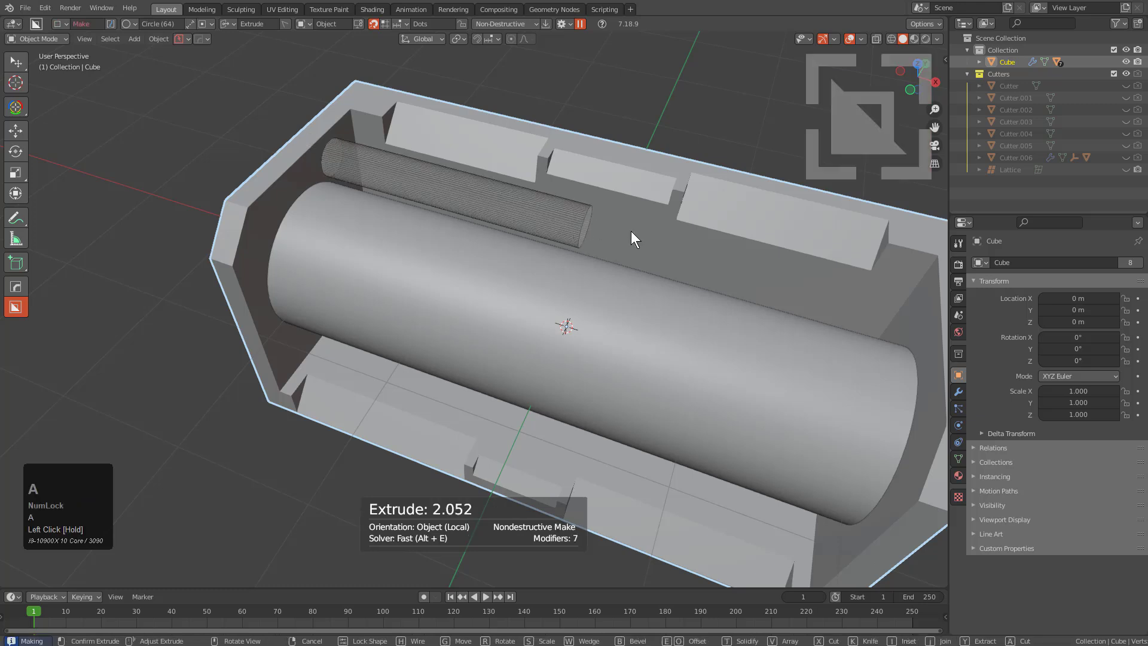
middle_drag(697, 251, 526, 217)
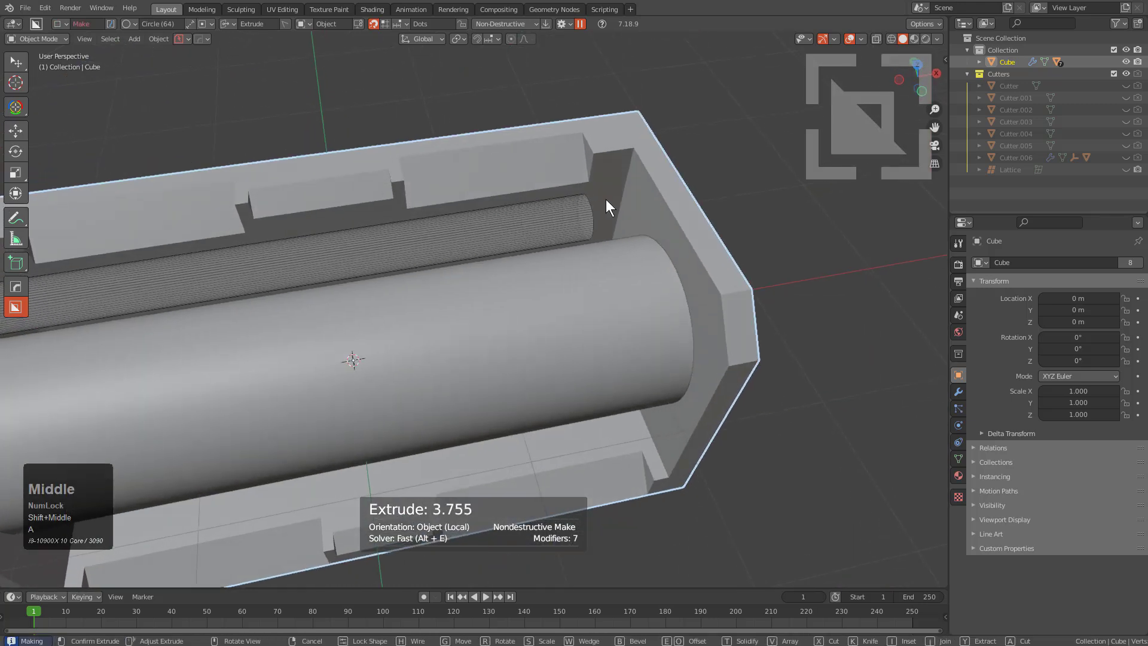
click(664, 196)
Step: Make another thin cylinder running lengthwise in front of the large cylinder
middle_drag(590, 205, 305, 326)
drag(292, 312, 708, 372)
key(a)
Step: Make a third thin cylinder between the large and back cylinders, adjusting its diameter
middle_drag(530, 343, 325, 238)
scroll(228, 217, up, 2)
drag(222, 212, 822, 307)
key(a)
key(d)
drag(696, 312, 701, 310)
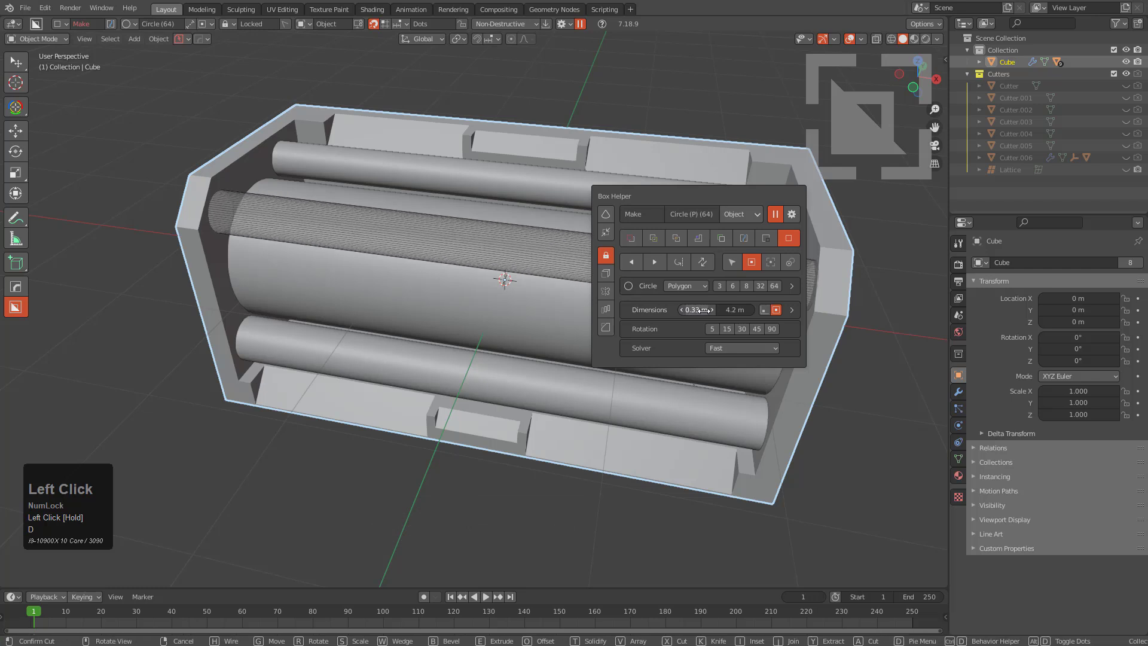
click(341, 231)
middle_drag(472, 205, 443, 297)
scroll(410, 291, up, 2)
click(375, 323)
Step: In the right orthographic view, draw an Ngon at the lower back corner and cut it along the housing
middle_drag(375, 323, 536, 267)
scroll(457, 317, up, 2)
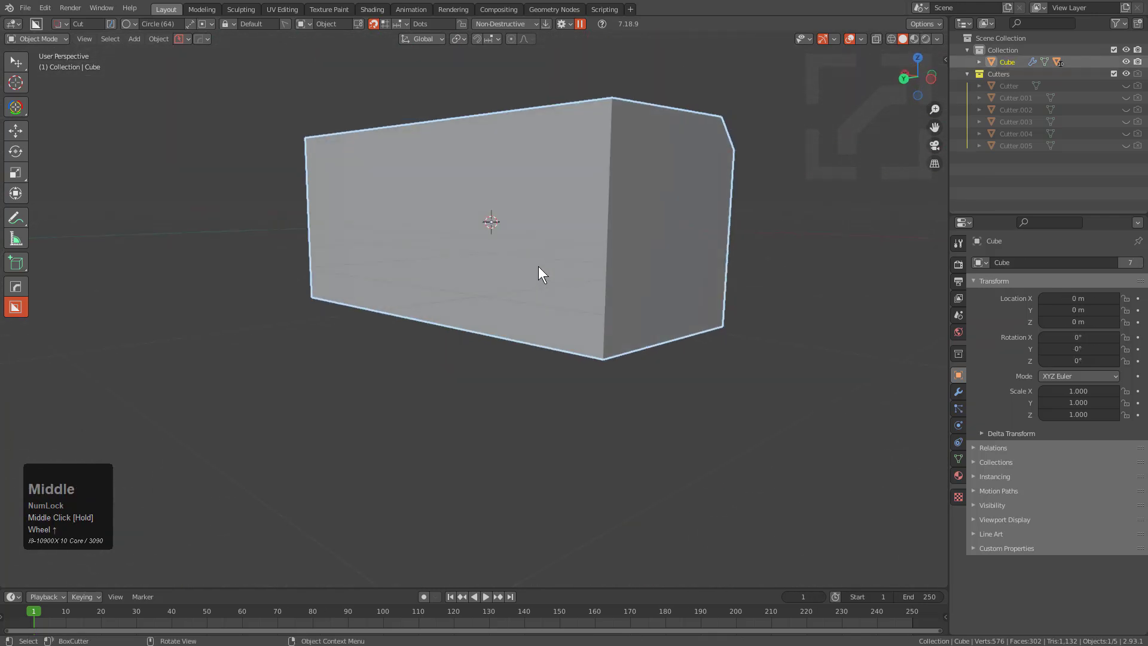
key(KP_5)
key(KP_3)
key(d)
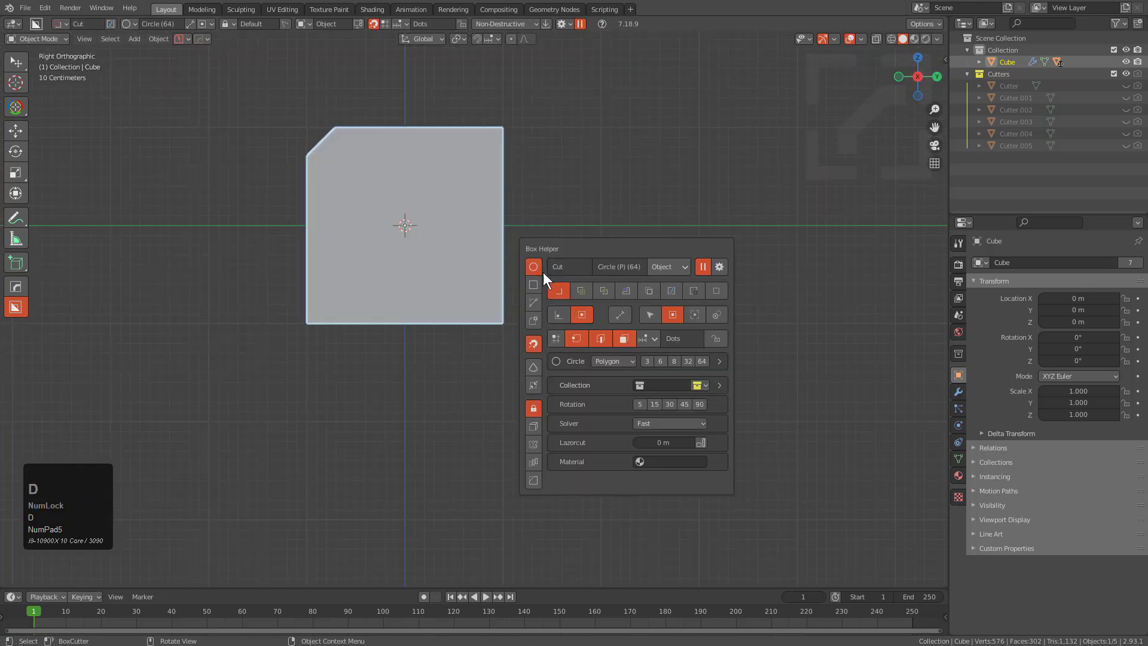
click(534, 303)
mouse_move(504, 289)
mouse_down()
mouse_move(480, 286)
mouse_move(426, 329)
mouse_up()
click(426, 329)
click(577, 347)
Step: Reveal the Ngon boolean cutter and box-cut vertical slots through it, one about 0.335 m wide and another near its end
middle_drag(576, 347, 464, 311)
key(q)
click(394, 285)
key(d)
click(498, 288)
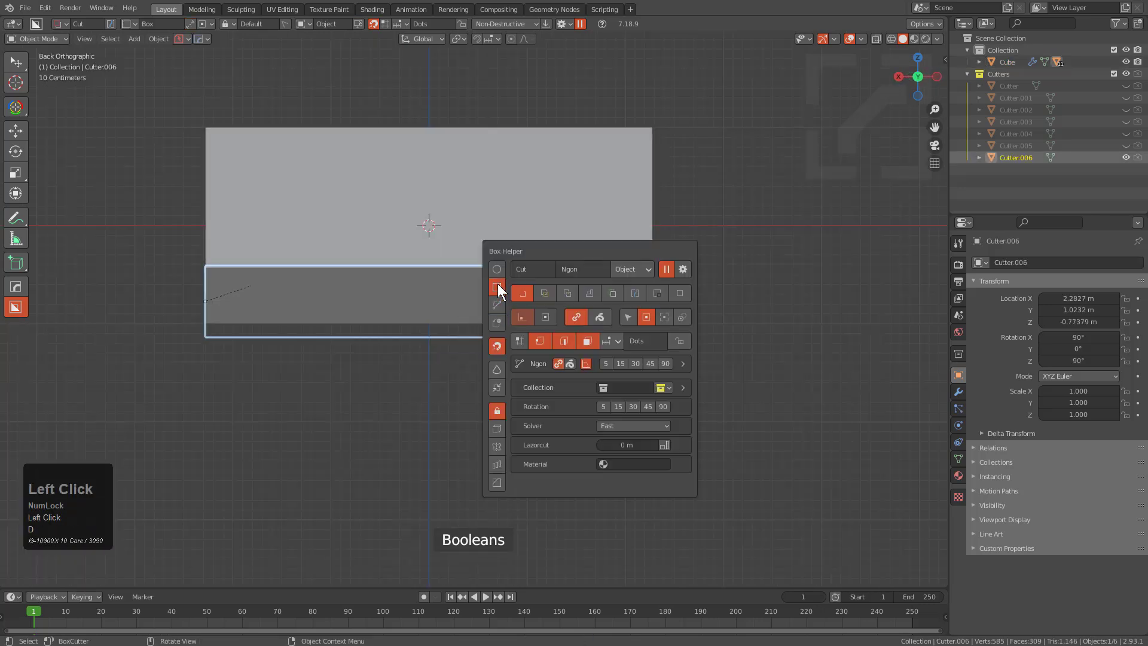
drag(529, 219, 561, 411)
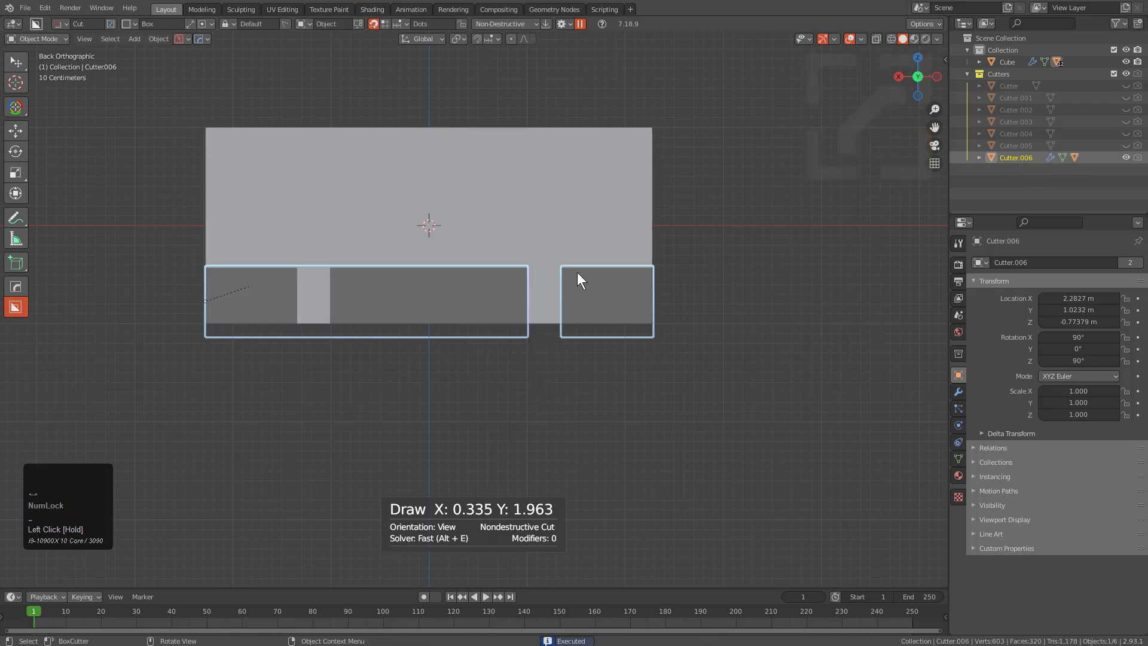
drag(625, 236, 642, 404)
mouse_move(642, 404)
middle_down()
mouse_move(572, 341)
mouse_move(505, 331)
mouse_move(512, 307)
mouse_move(487, 328)
mouse_move(473, 307)
middle_up()
Step: Cut a circular bore lengthwise through the hinge knuckles along the lower back edge
scroll(476, 333, up, 2)
scroll(487, 329, up, 2)
key(d)
click(468, 291)
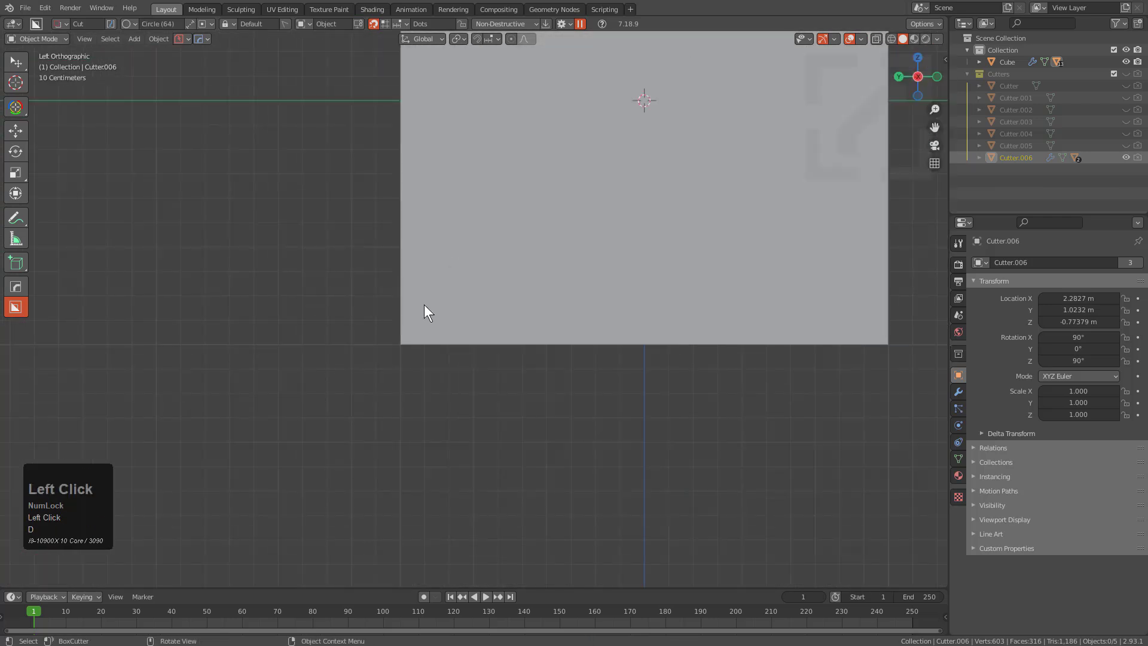
drag(448, 298, 469, 314)
key(KP_1)
key(KP_3)
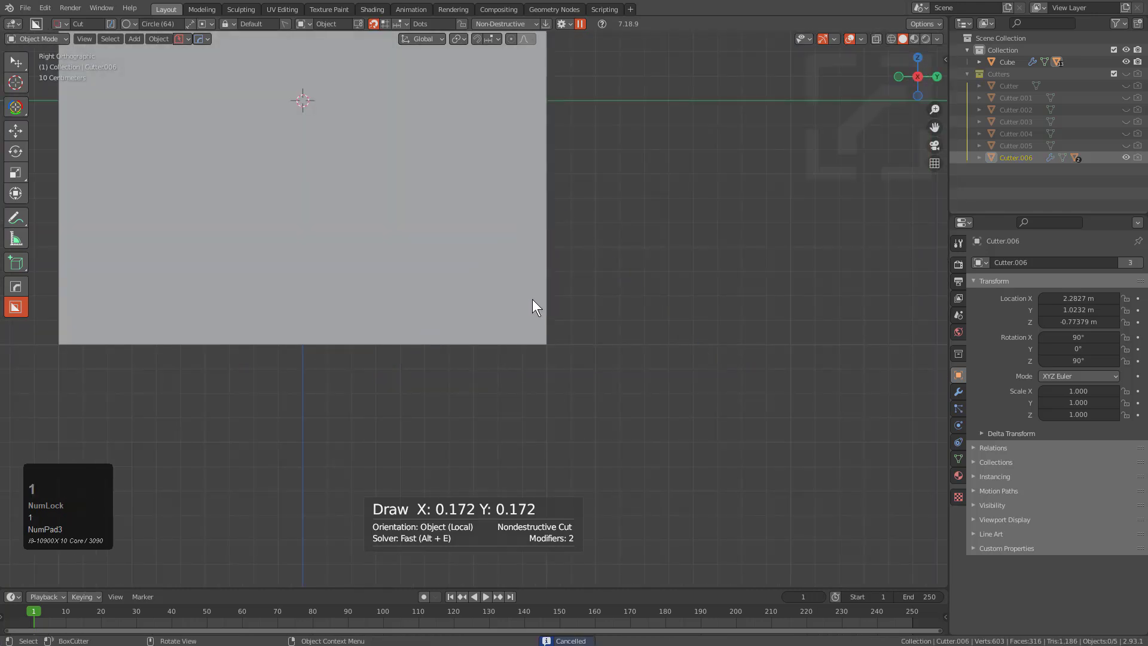
click(526, 299)
drag(512, 301, 536, 318)
scroll(573, 308, down, 2)
middle_drag(574, 310, 637, 337)
Step: Reveal the circular bore's boolean cutter and create a solid-shaded duplicate of it as a hinge pin
key(q)
click(547, 317)
key(q)
mouse_move(605, 433)
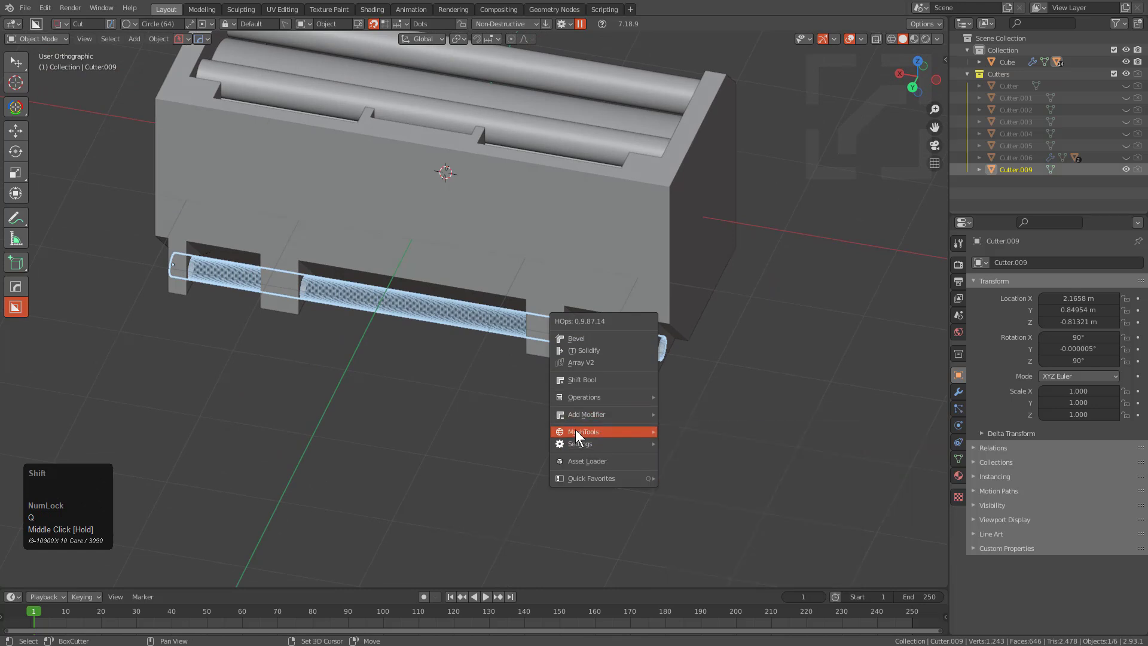
click(685, 476)
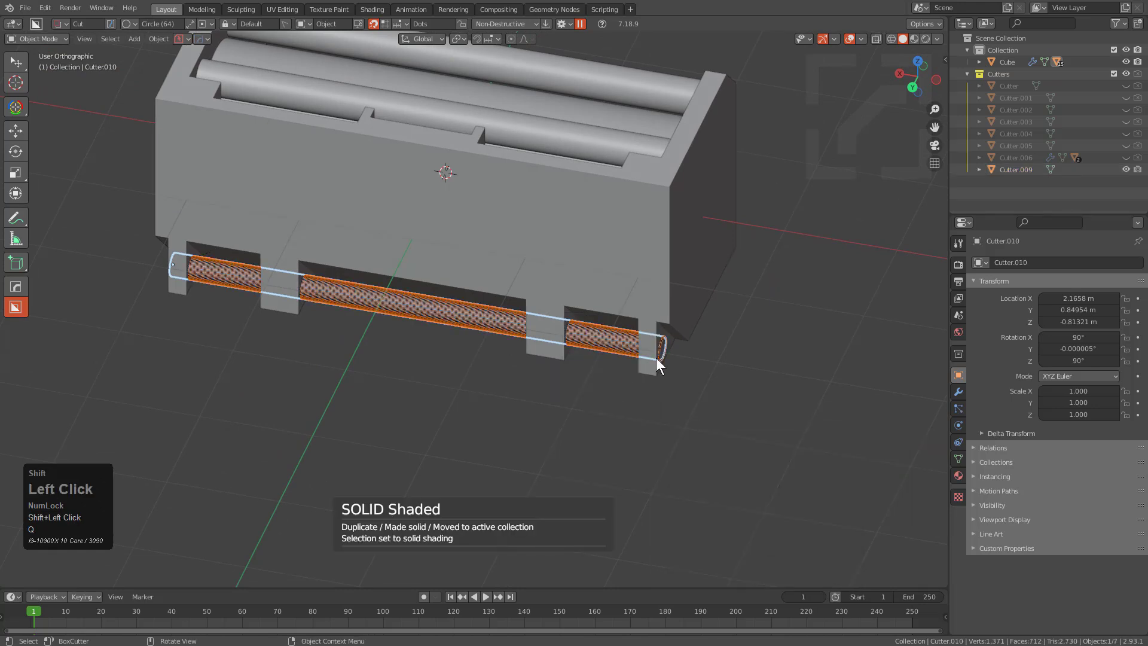
Step: Set snapping to vertices and move the hinge pin along X to a location of about 2.059 m
scroll(507, 329, up, 5)
scroll(642, 272, down, 1)
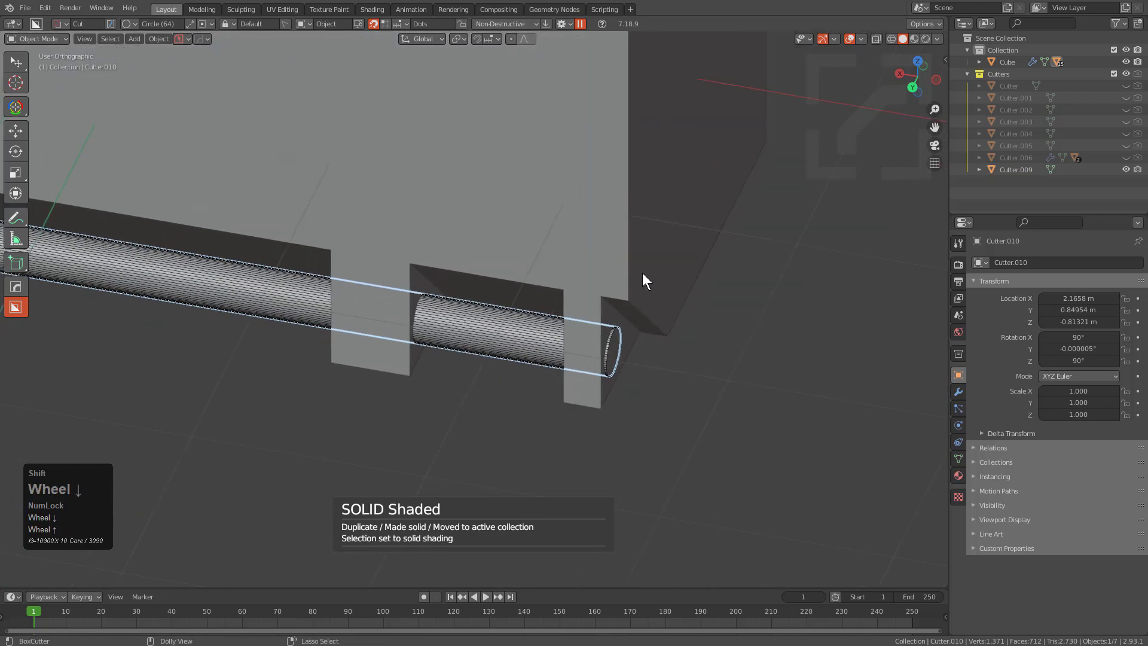
key(ctrl+shift+Tab)
click(605, 285)
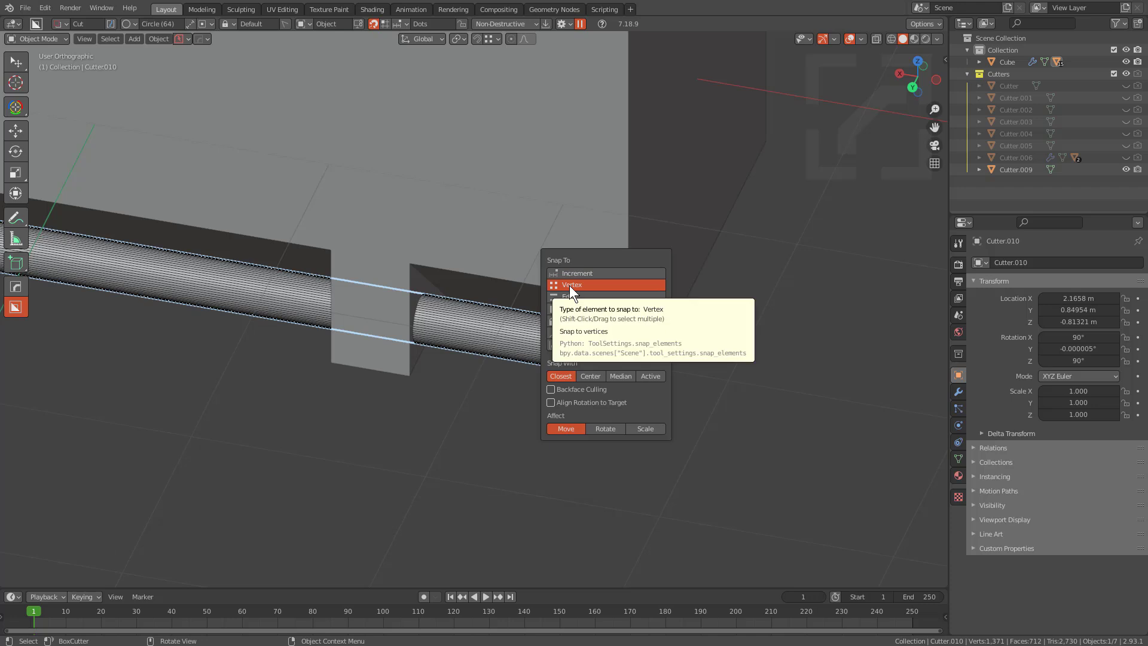
key(g)
key(y)
key(x)
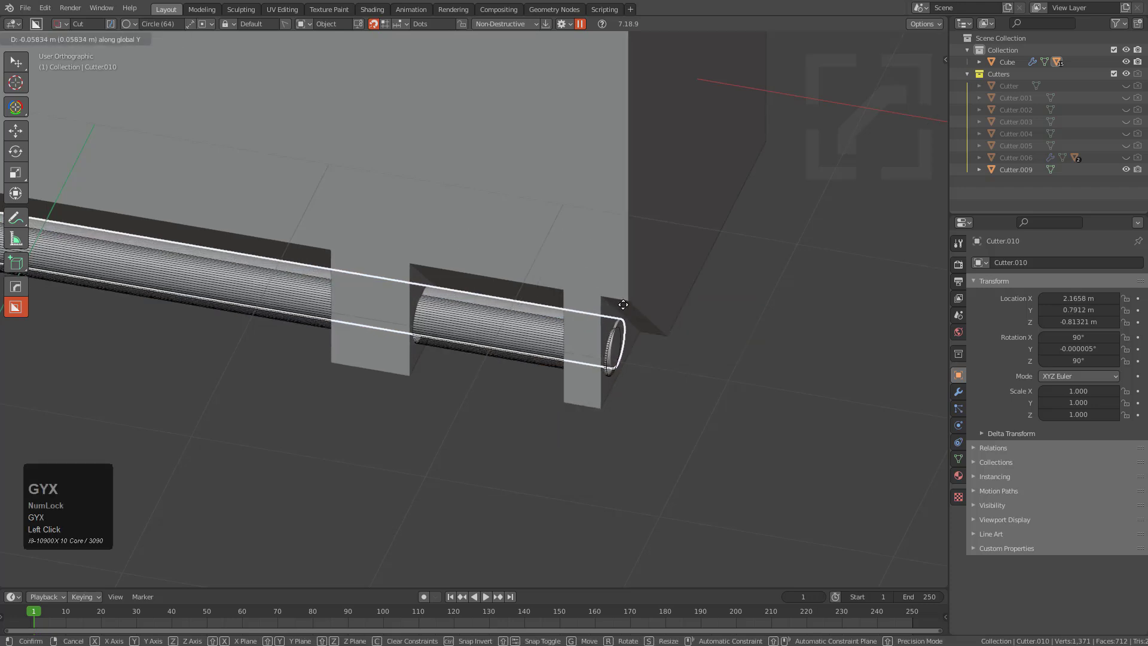
key(ctrl)
click(628, 291)
middle_drag(626, 292, 383, 319)
Step: Mirror the hinge pin along X across the housing with HOps Mirror
click(541, 395)
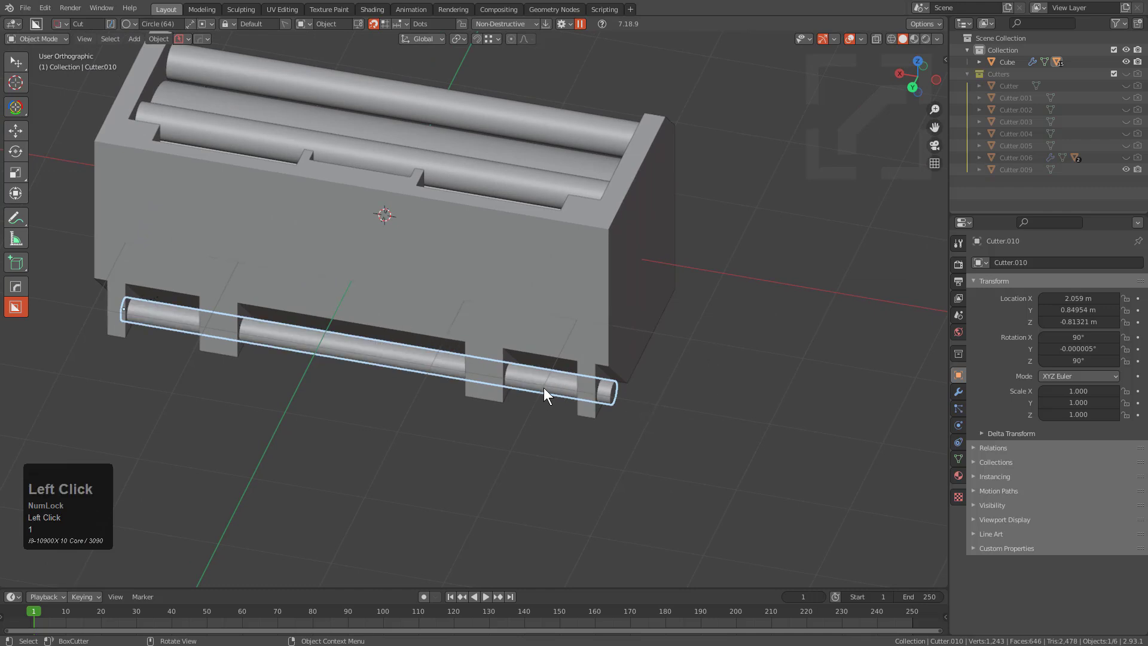
shift+click(565, 317)
key(alt+x)
click(483, 233)
middle_drag(482, 234, 589, 358)
key(a)
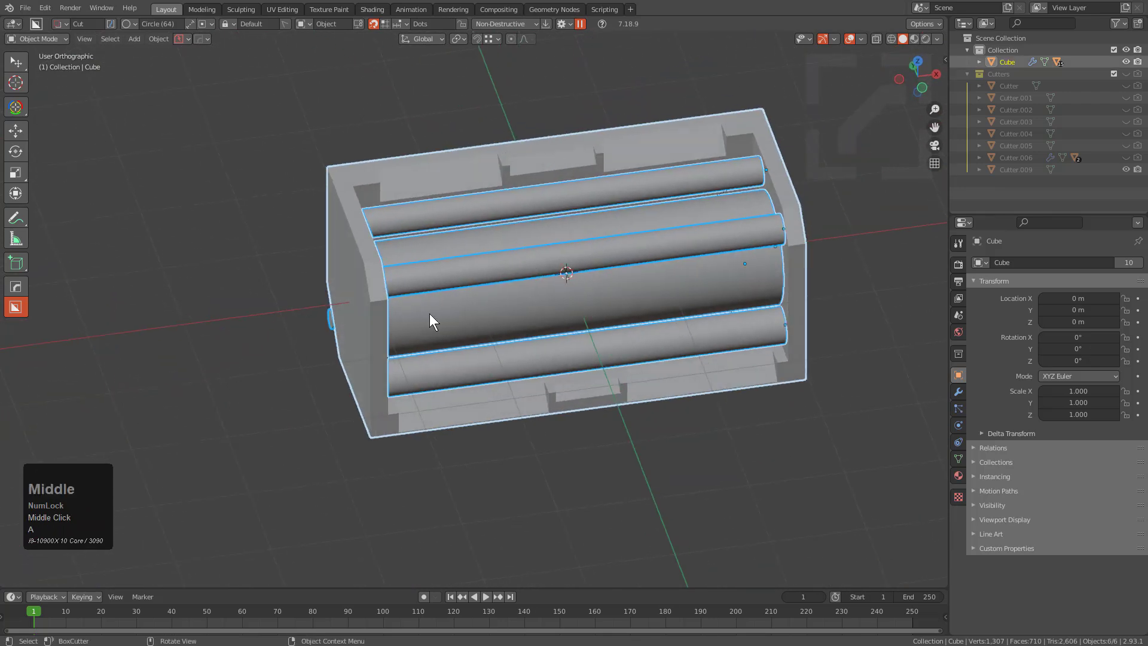
key(q)
mouse_move(528, 267)
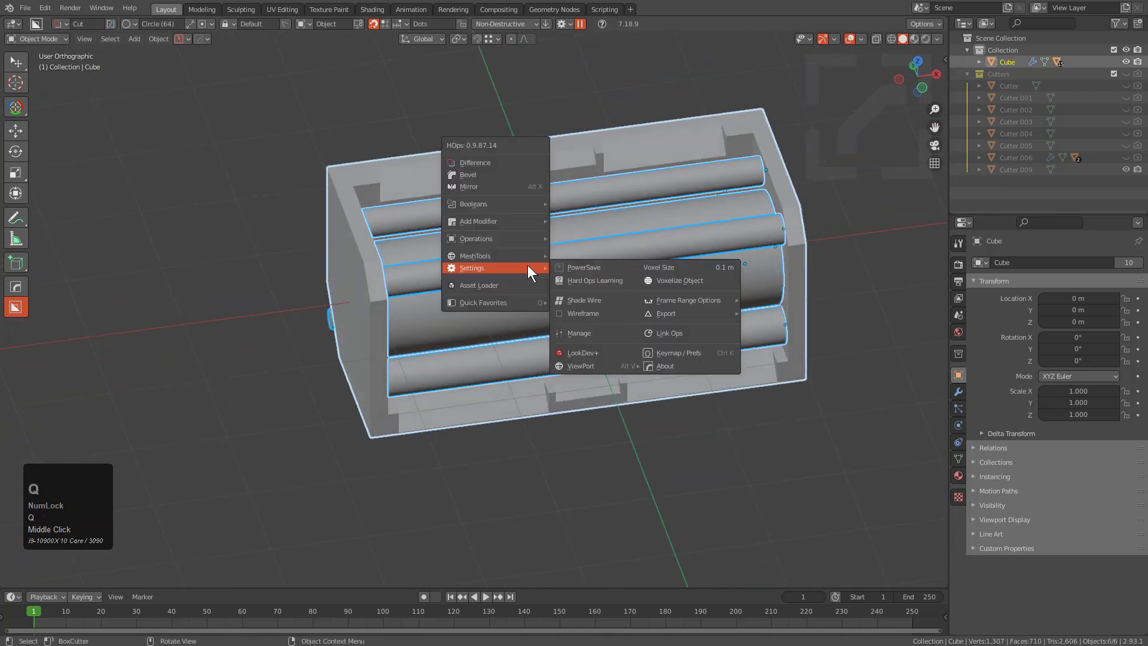
click(594, 295)
scroll(593, 295, up, 2)
scroll(593, 296, up, 1)
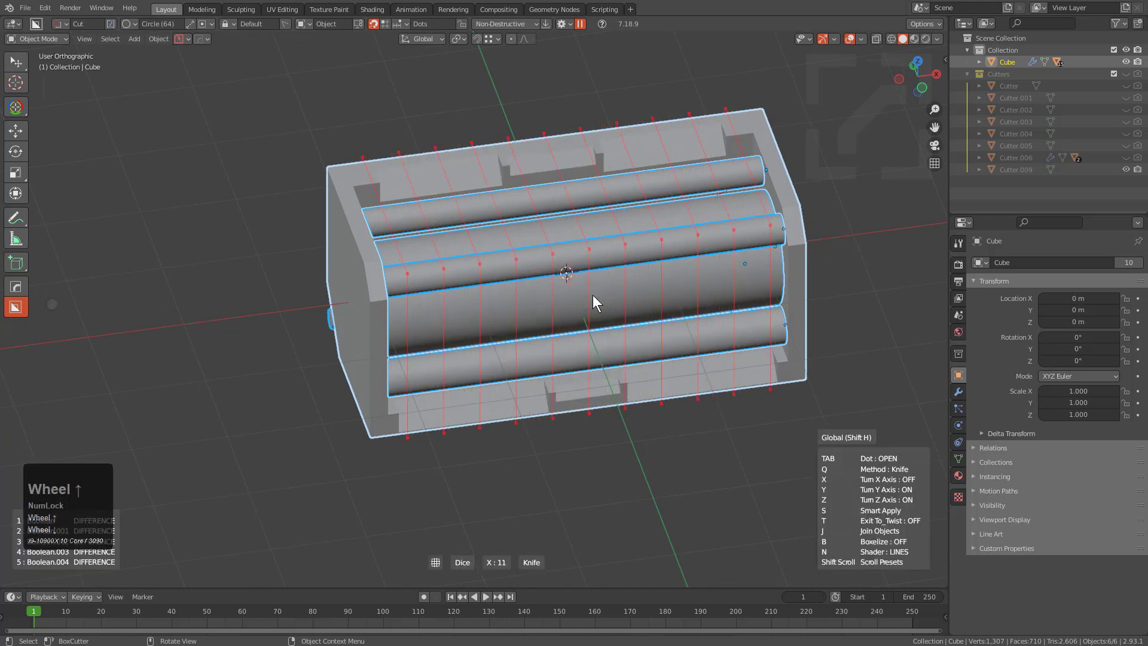
key(t)
scroll(593, 296, down, 1)
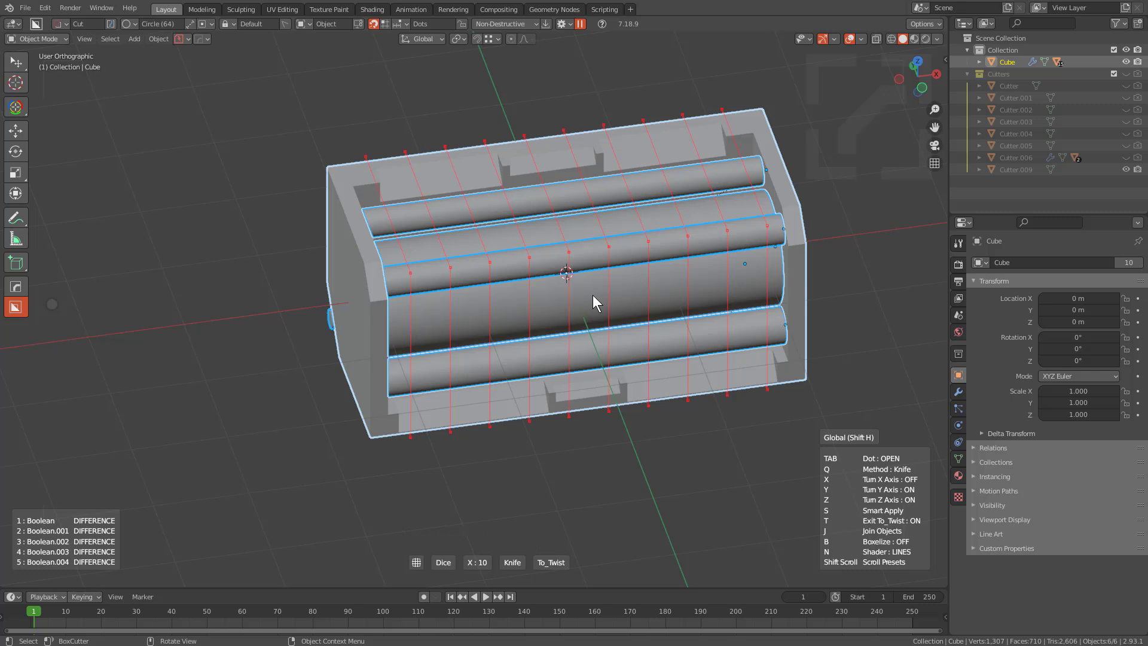
right_click(566, 304)
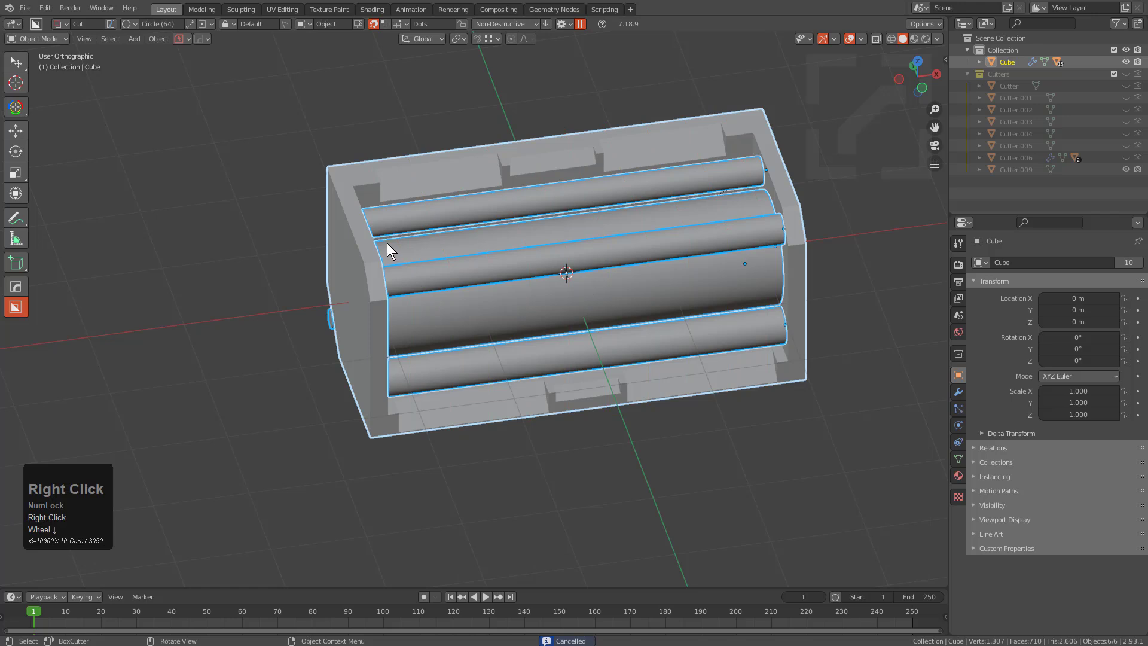
Step: Add a HOps bevel to the housing with 3 segments, width 0.0415 and autosmooth 60
scroll(388, 243, up, 3)
click(339, 273)
key(q)
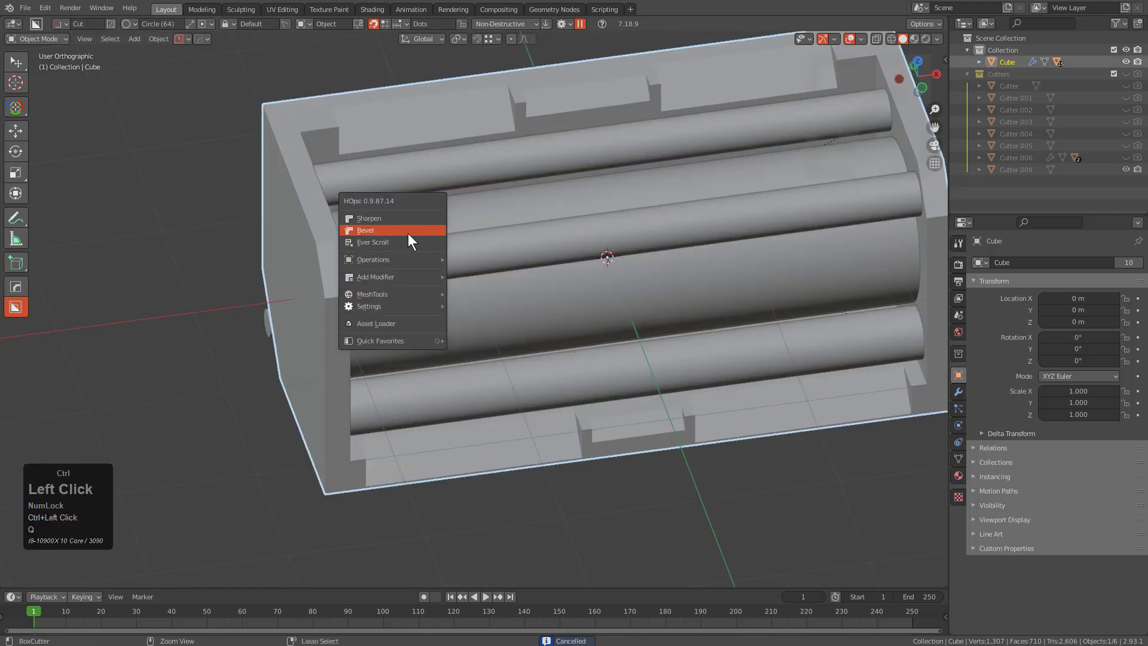
click(409, 233)
key(1)
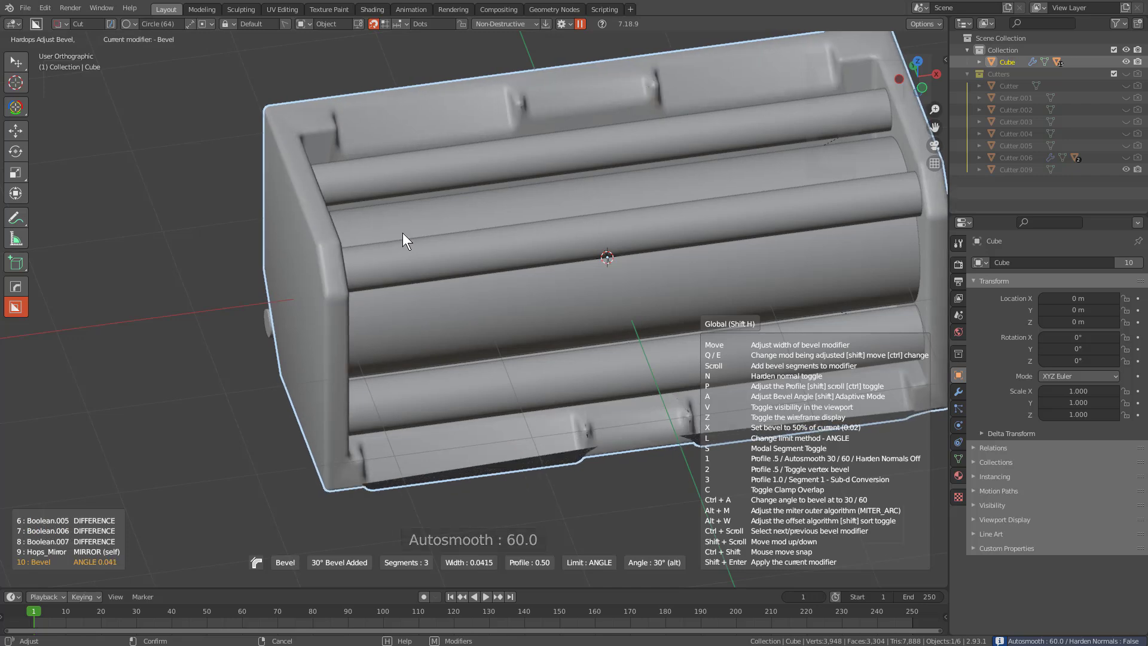
click(403, 232)
Step: Adjust the housing's bevel to a width of about 0.026
middle_click(608, 413)
scroll(607, 413, up, 5)
key(q)
click(620, 350)
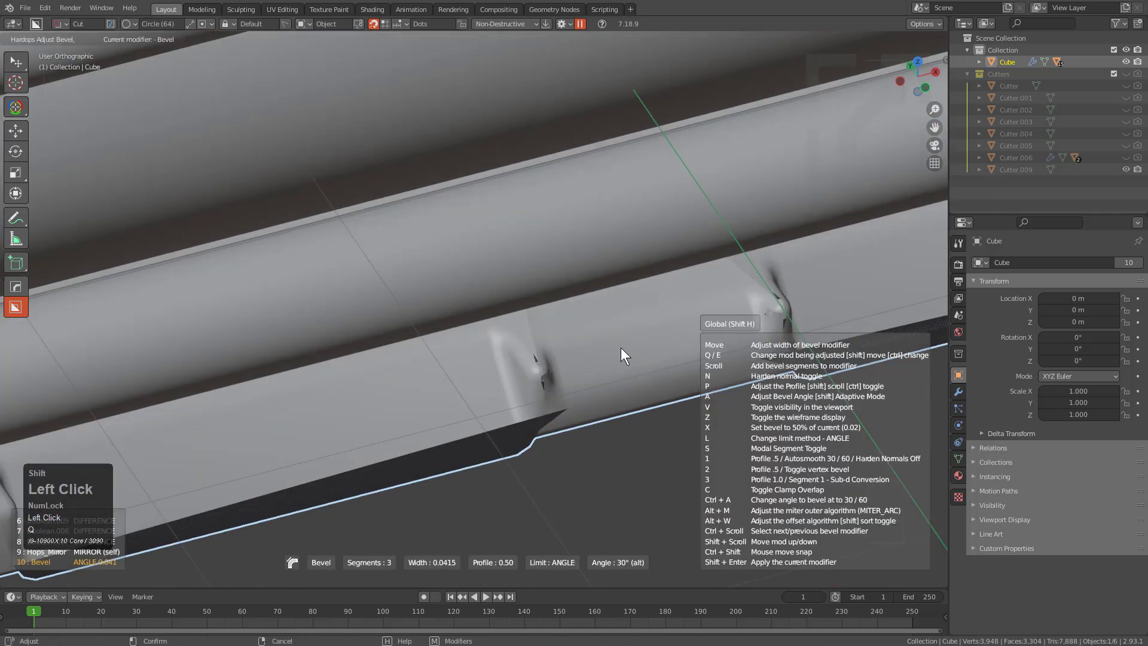
click(665, 344)
Step: Scroll through the housing's booleans and reveal the box cutter of the long lower front slot
scroll(580, 350, down, 2)
key(q)
click(547, 361)
scroll(547, 361, down, 3)
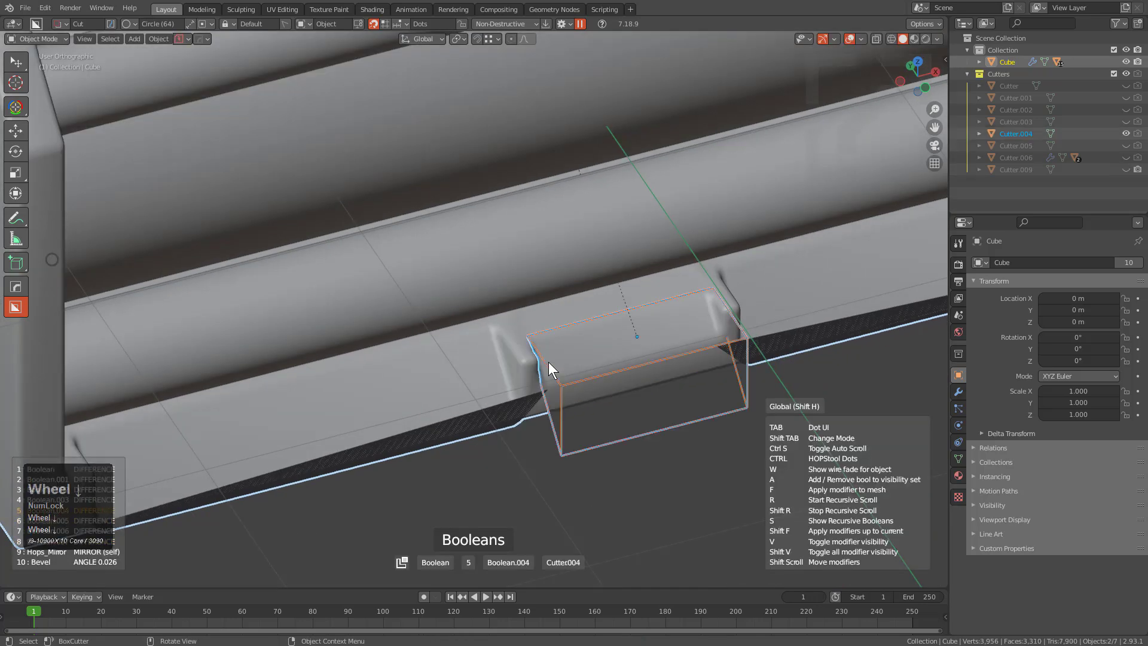
scroll(548, 361, up, 1)
scroll(548, 361, down, 1)
scroll(548, 361, up, 1)
click(548, 361)
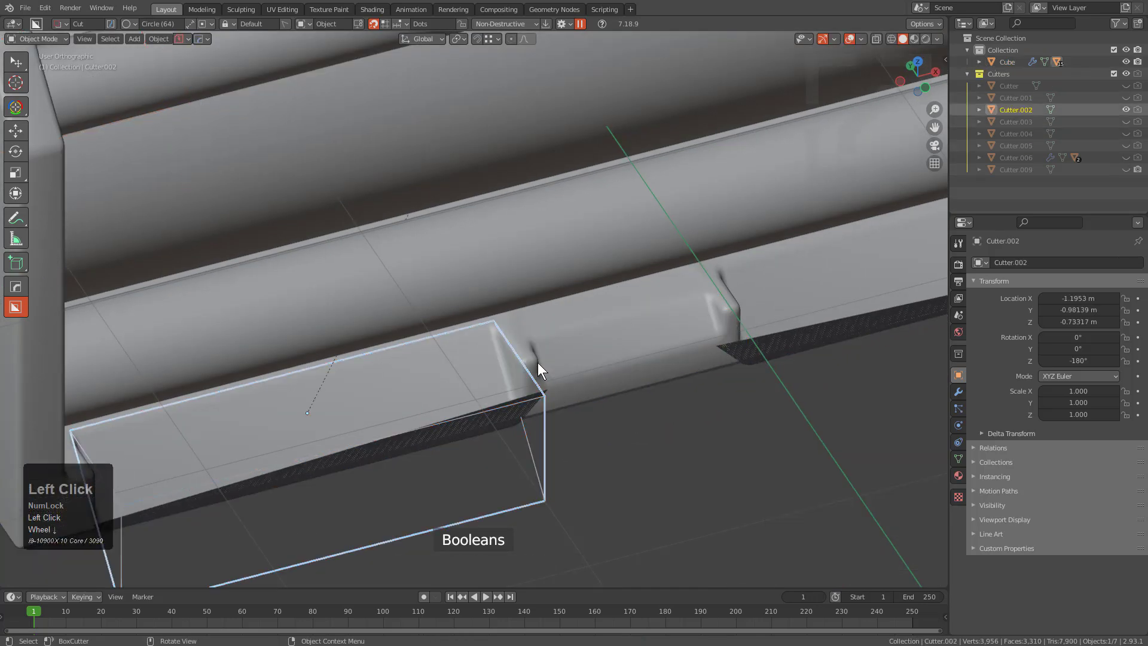
Step: Move the revealed slot cutter along Y to about -1.052 m and hide it
middle_drag(547, 361, 669, 309)
scroll(669, 310, down, 1)
key(g)
key(y)
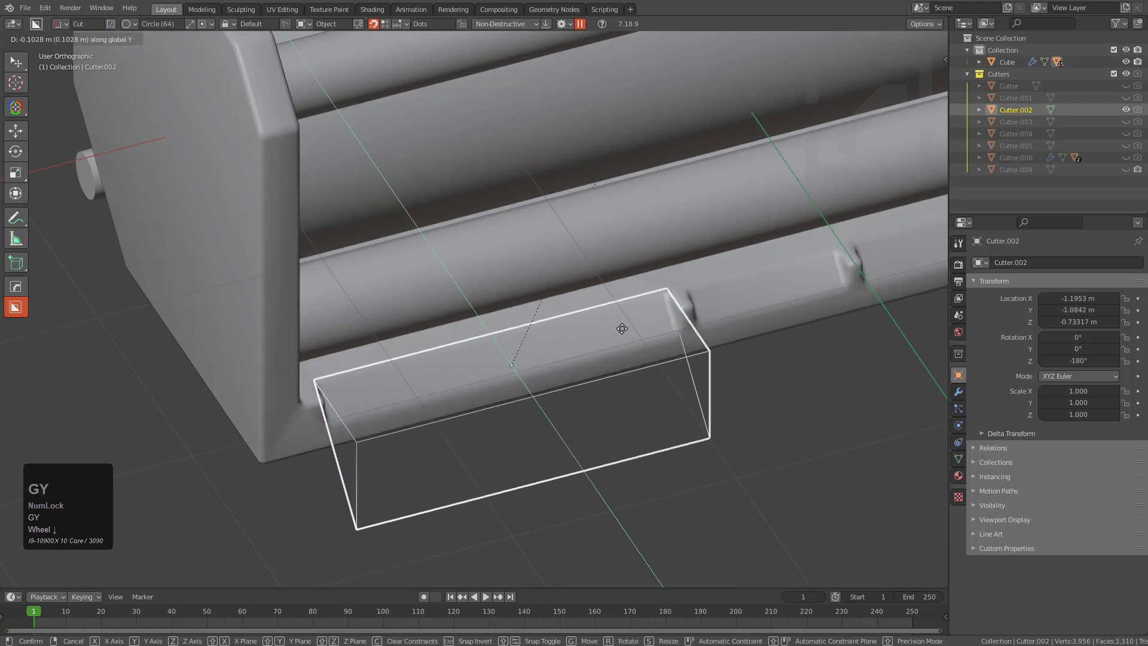
click(622, 324)
key(h)
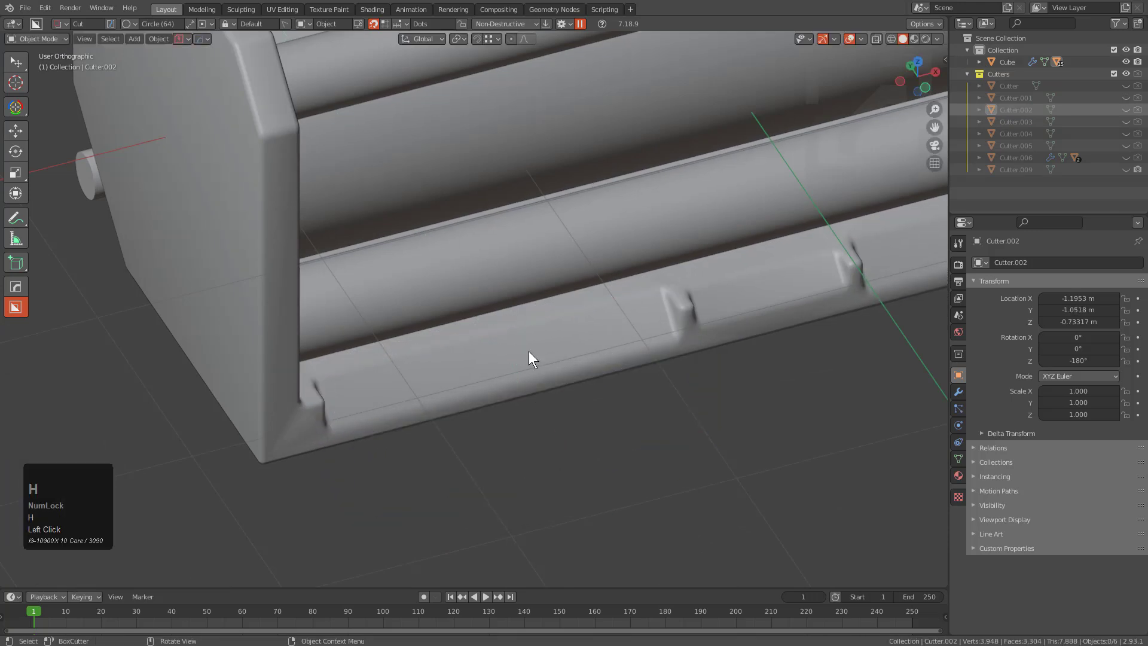
Step: Set the housing's bevel width to about 0.015 and give it a Weighted Normal modifier
key(q)
click(678, 325)
key(q)
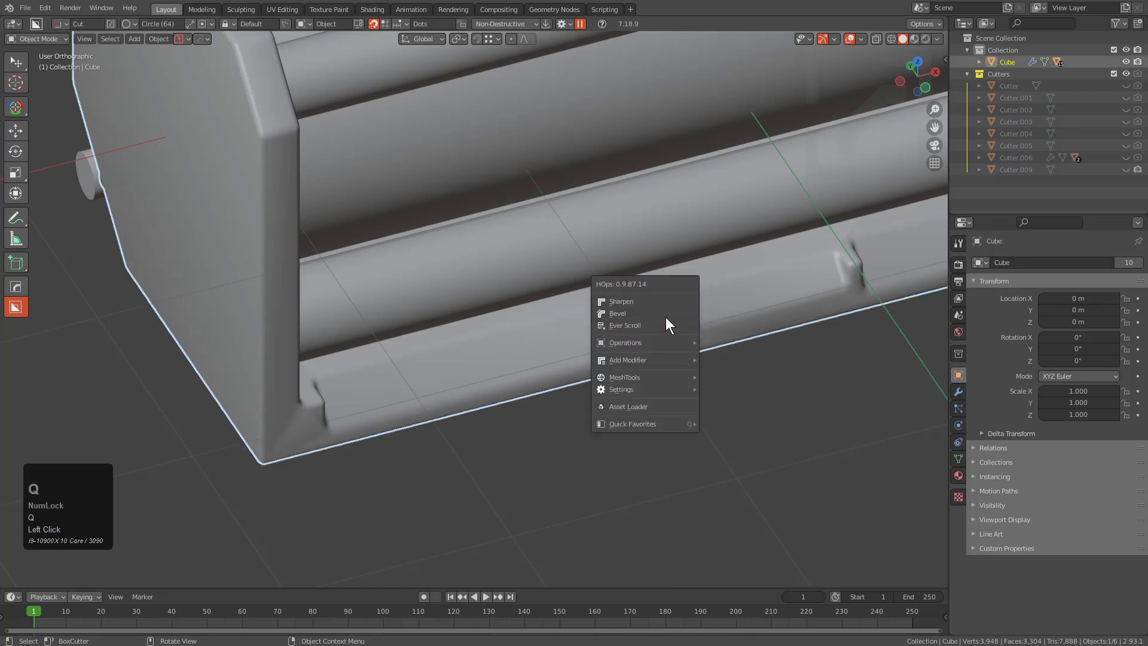
shift+click(666, 317)
key(shift+q)
key(q)
alt+drag(643, 293, 637, 298)
alt+click(637, 302)
Step: Select all parts with the housing active and dice them along X with 8 knife cuts, exiting to Twist
scroll(616, 269, down, 3)
shift+middle_drag(602, 233, 399, 235)
key(a)
shift+click(376, 151)
shift+click(375, 150)
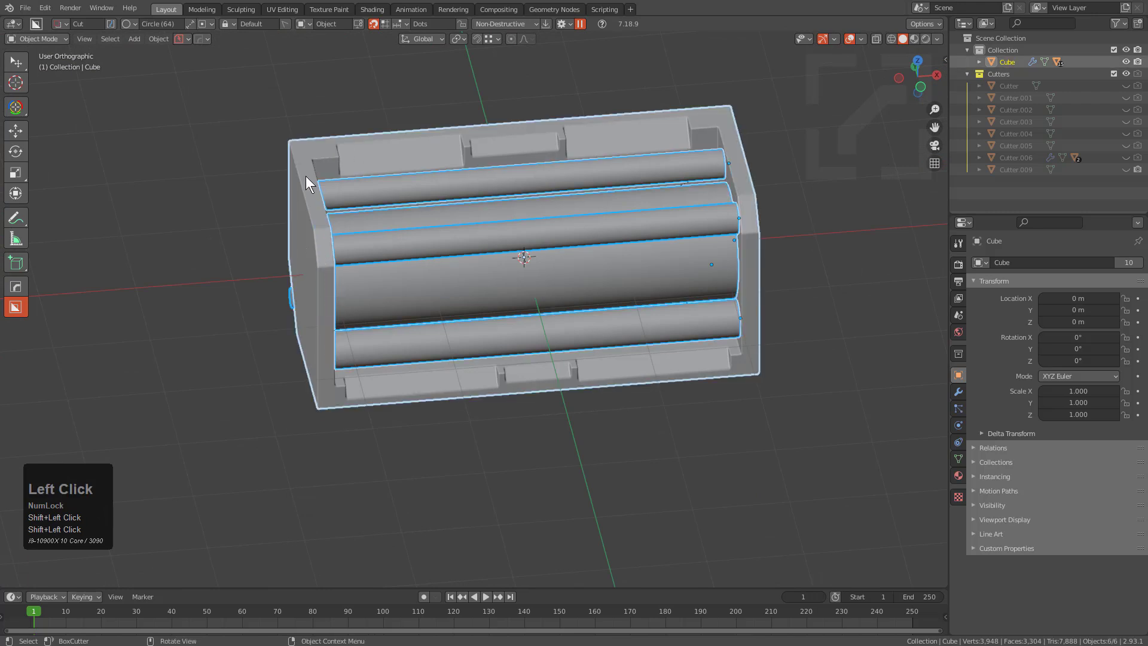
scroll(519, 267, up, 3)
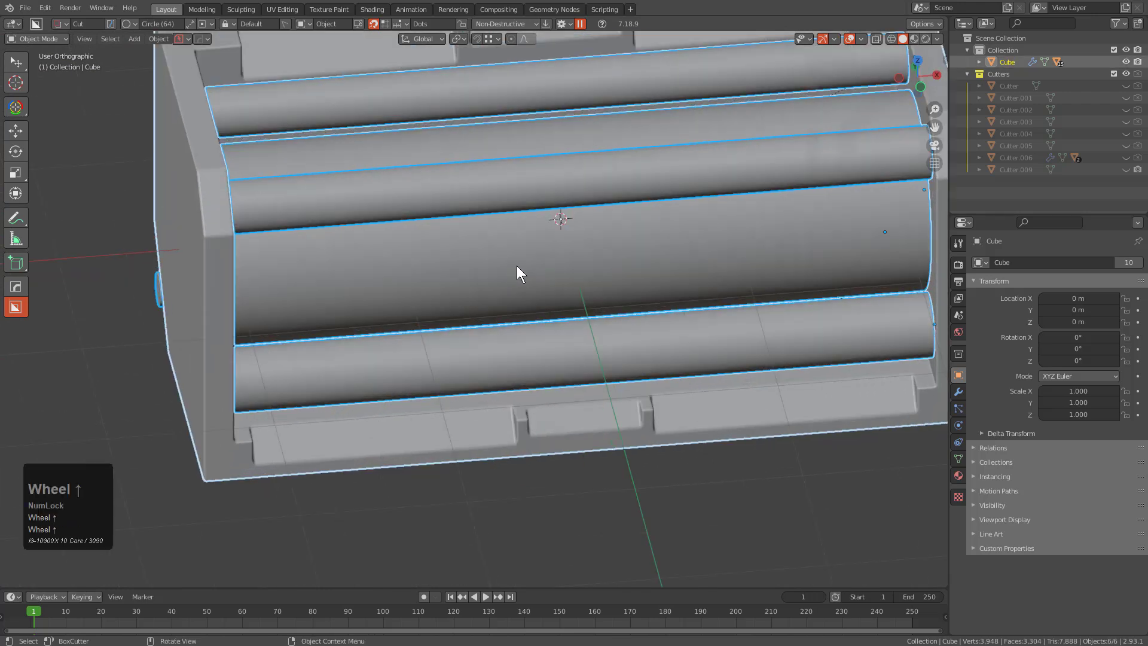
scroll(543, 281, down, 1)
key(q)
mouse_move(531, 389)
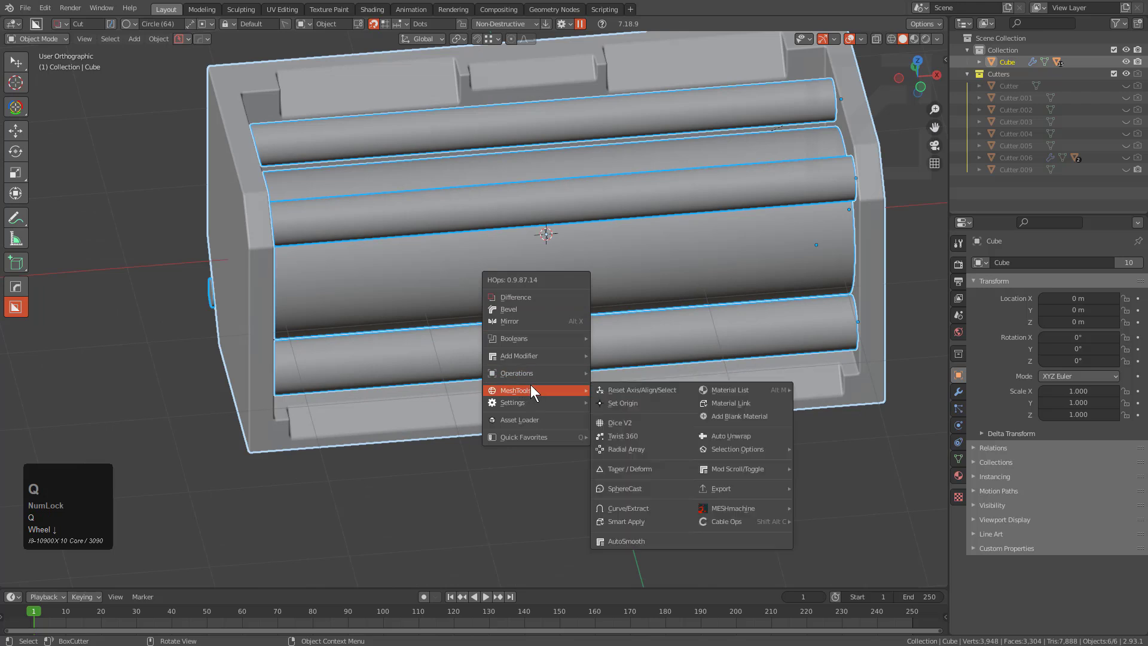
click(647, 423)
scroll(644, 427, up, 1)
scroll(643, 427, down, 2)
key(t)
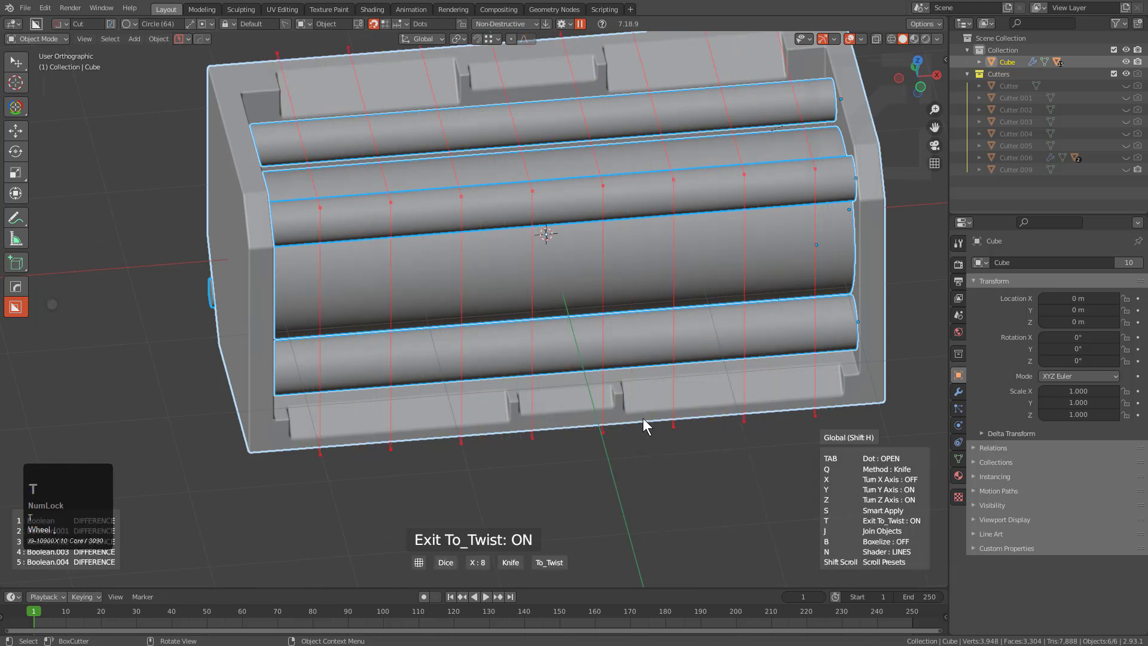
click(643, 417)
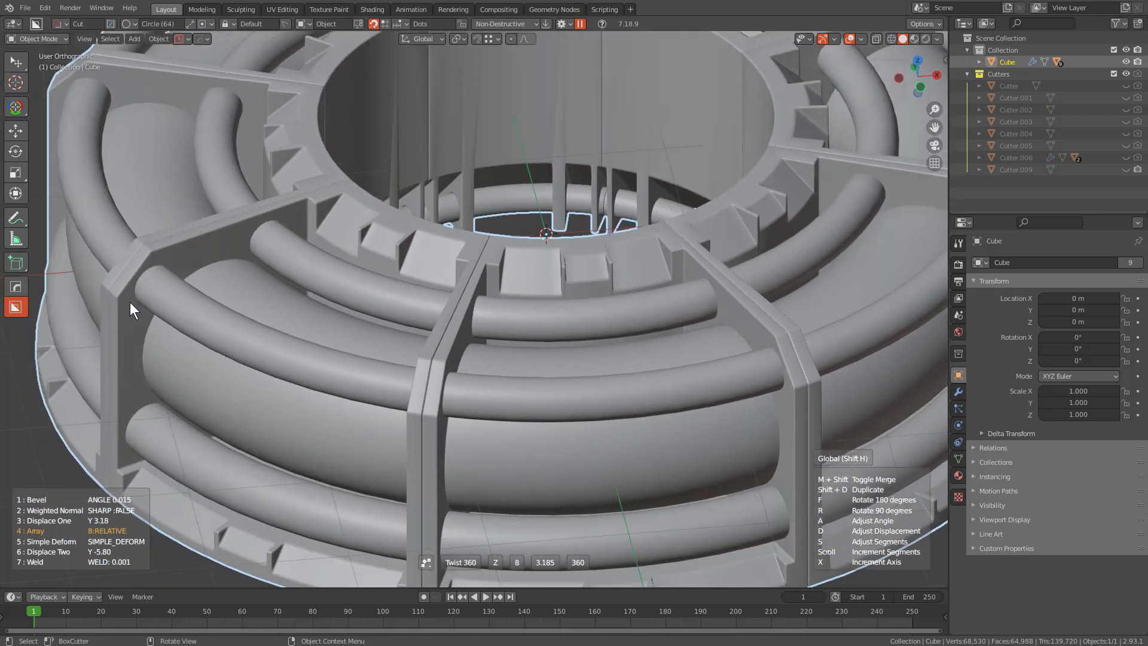
Step: Apply Twist 360 about Z with 8 segments, 3.185 displacement and a 360° angle to form a ring
click(127, 303)
scroll(428, 272, down, 5)
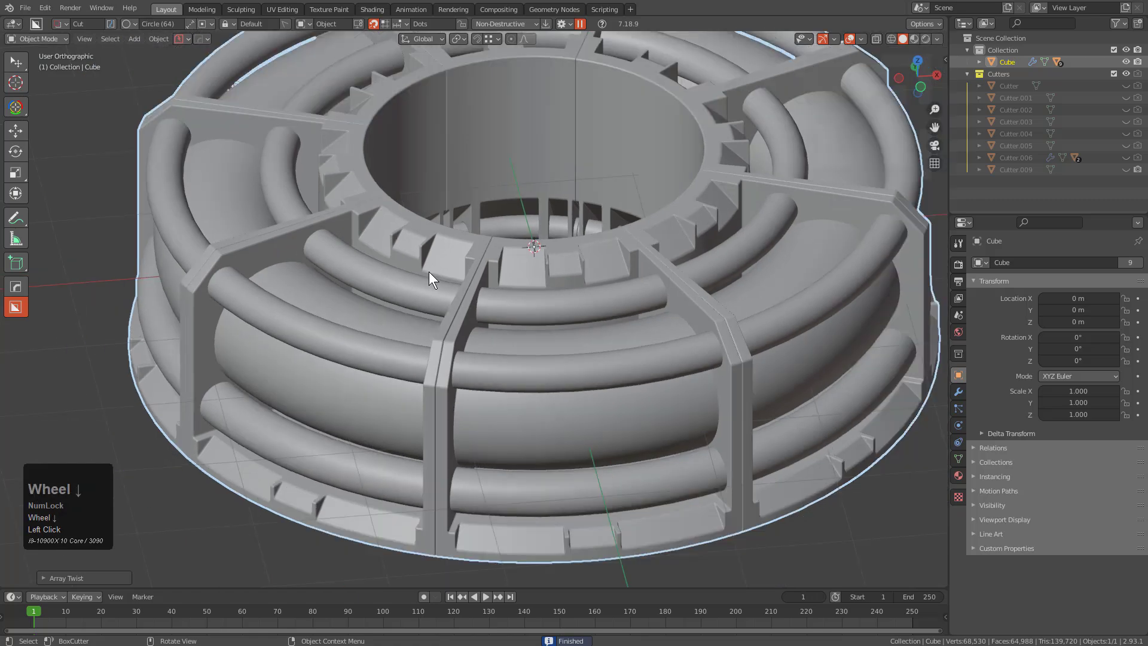
middle_drag(523, 239, 436, 286)
scroll(503, 235, up, 3)
Step: Inspect the ring's base mesh and sharpen it at 30° with 60° auto smooth
key(Tab)
middle_drag(504, 234, 384, 193)
key(Tab)
key(q)
click(419, 146)
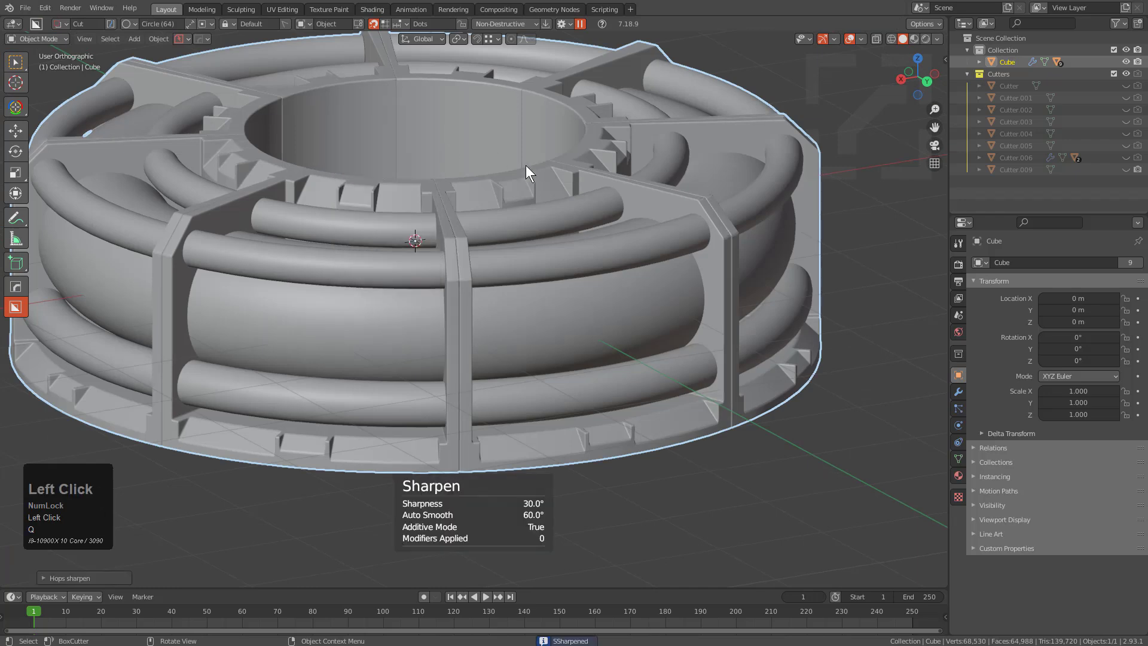
Step: In Edit Mode, select the housing's flat back face region and isolate it by hiding everything else
key(Tab)
middle_drag(458, 218, 448, 290)
key(alt+a)
key(3)
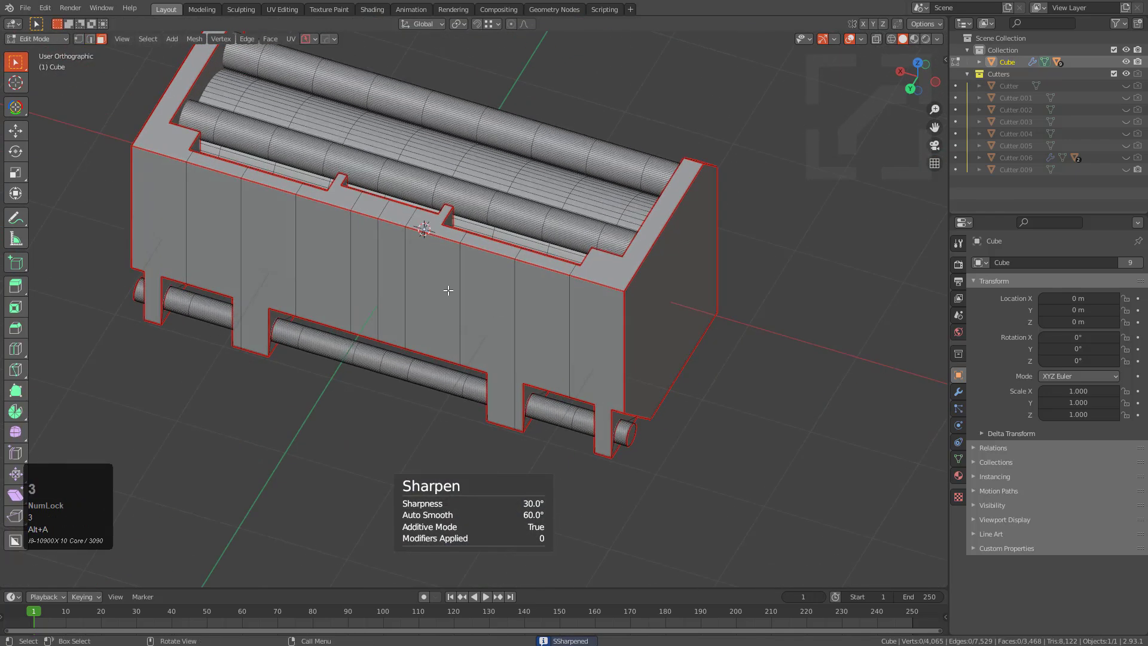
key(l)
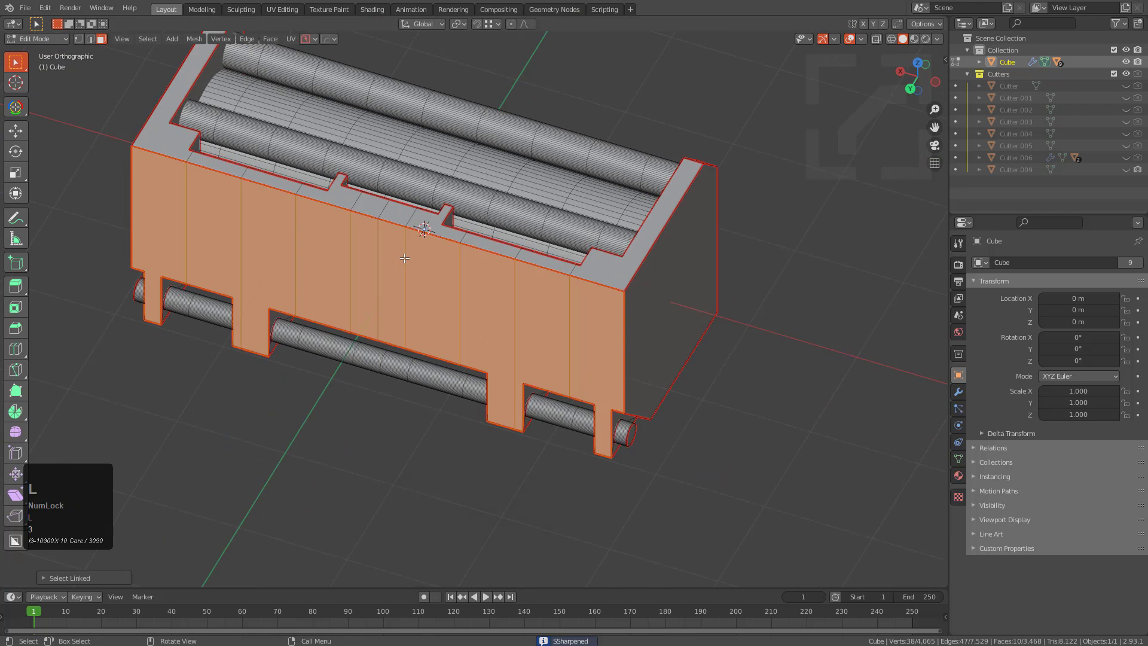
key(shift+h)
middle_drag(405, 258, 455, 281)
Step: Try dicing the isolated back face along Z with 5 knife cuts
key(q)
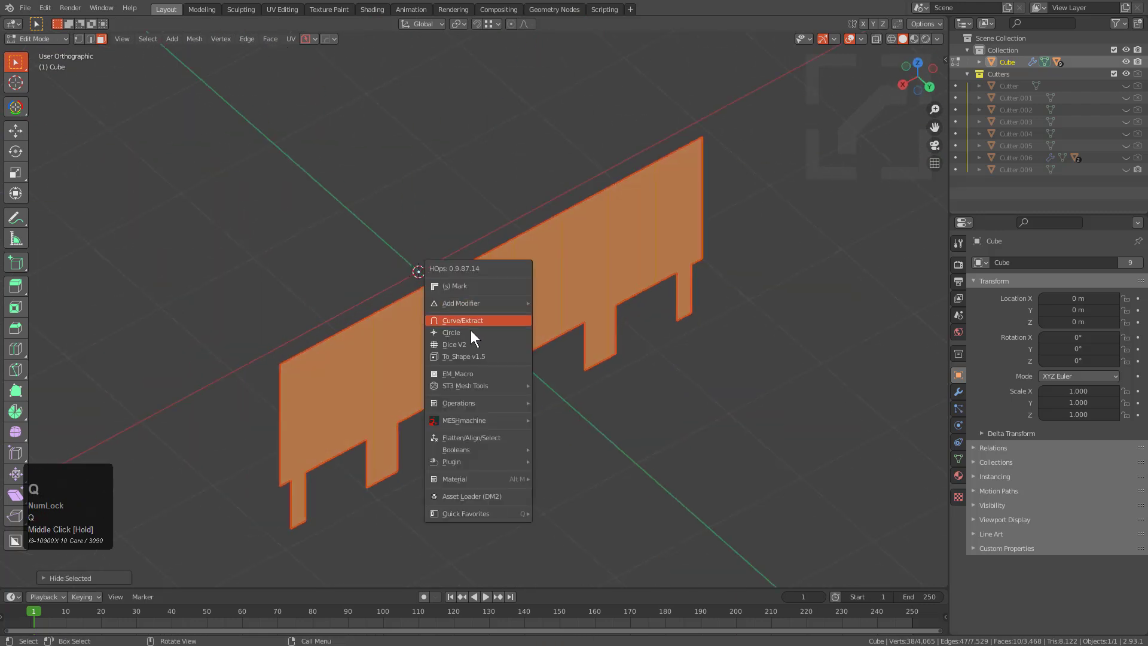
click(479, 345)
middle_drag(482, 344, 647, 310)
scroll(681, 313, down, 1)
scroll(682, 312, down, 6)
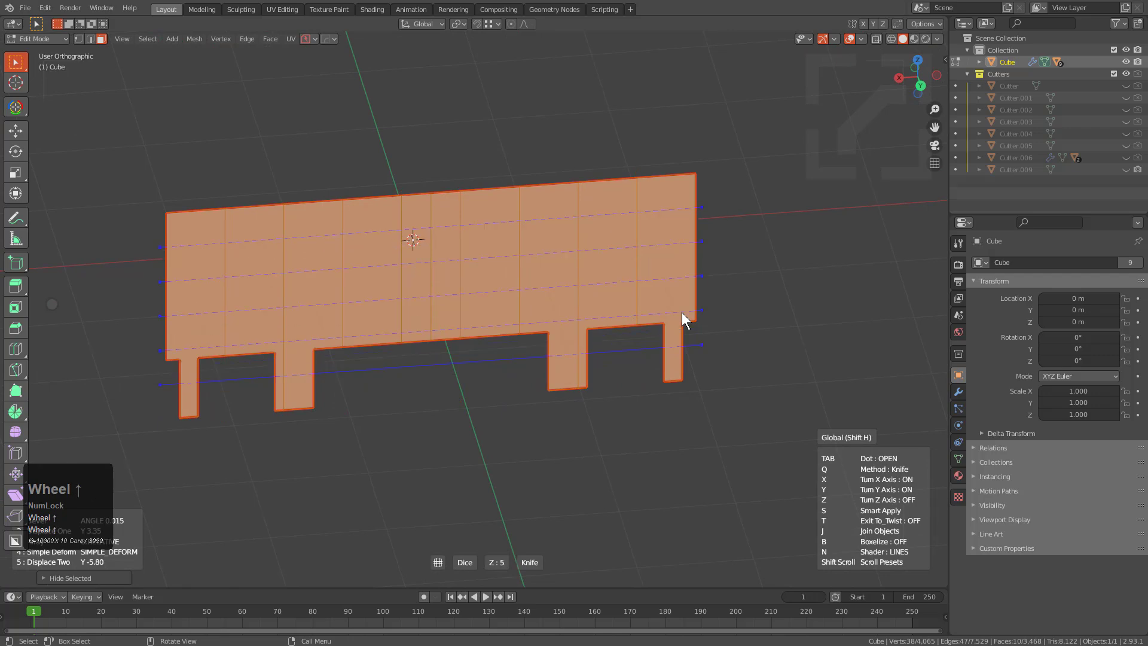
click(682, 312)
middle_drag(558, 269, 225, 153)
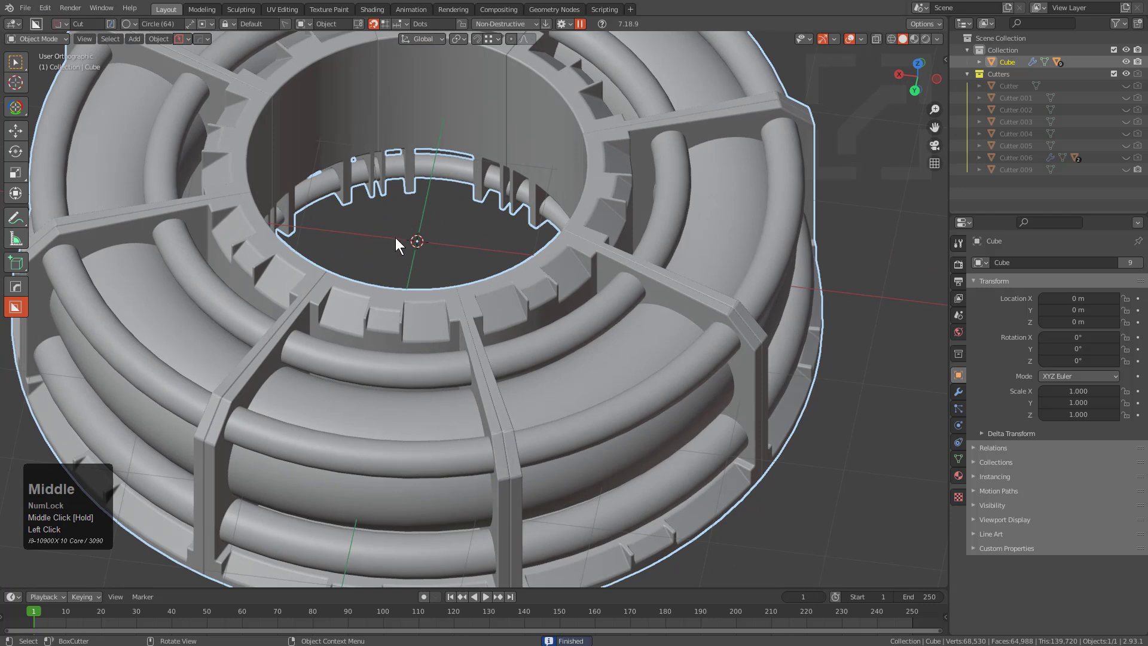
Step: Add a blank Principled material to the twisted ring
scroll(378, 291, down, 3)
mouse_move(385, 281)
middle_down()
mouse_move(421, 317)
mouse_move(392, 289)
middle_up()
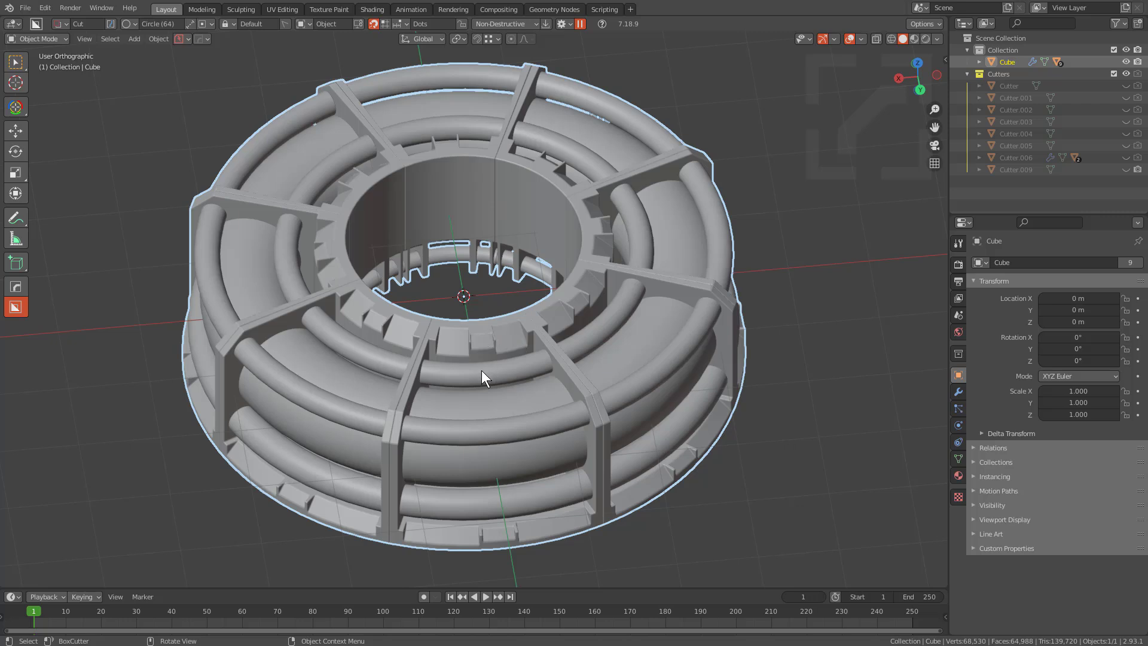
middle_drag(473, 332, 508, 337)
key(alt+m)
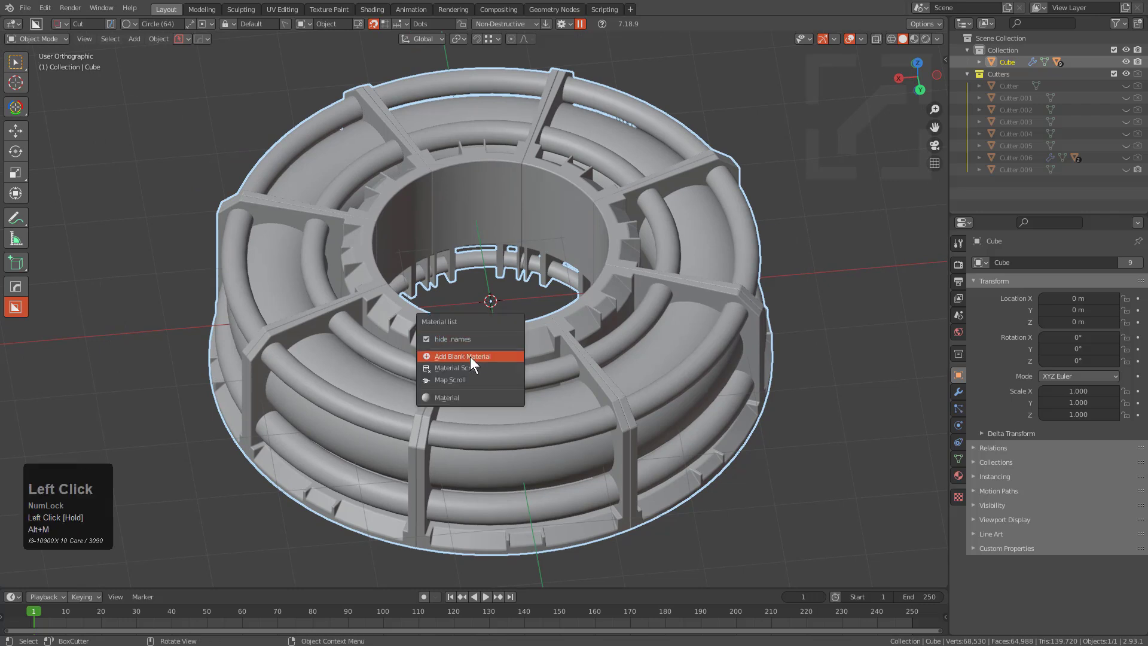
click(470, 357)
shift+scroll(518, 367, down, 3)
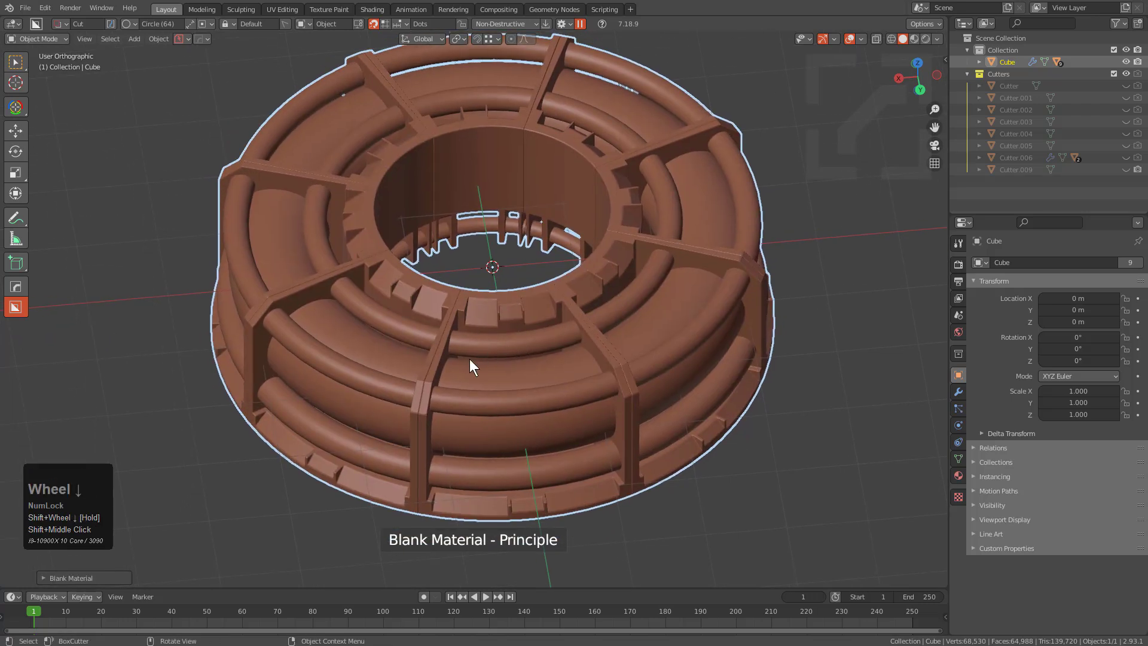
Step: In Edit Mode, reveal all geometry, select every cylinder by inverting the linked housing selection, and add a blank material to them
key(Tab)
key(alt+h)
key(alt+a)
middle_drag(470, 297, 608, 269)
key(1)
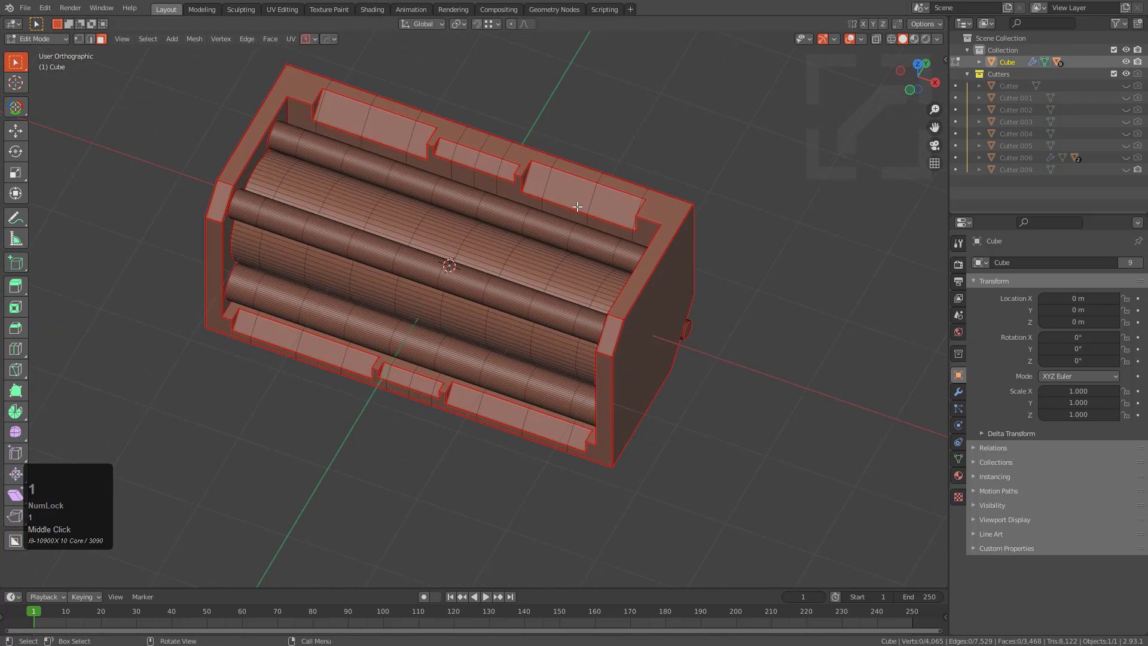
key(ctrl+l)
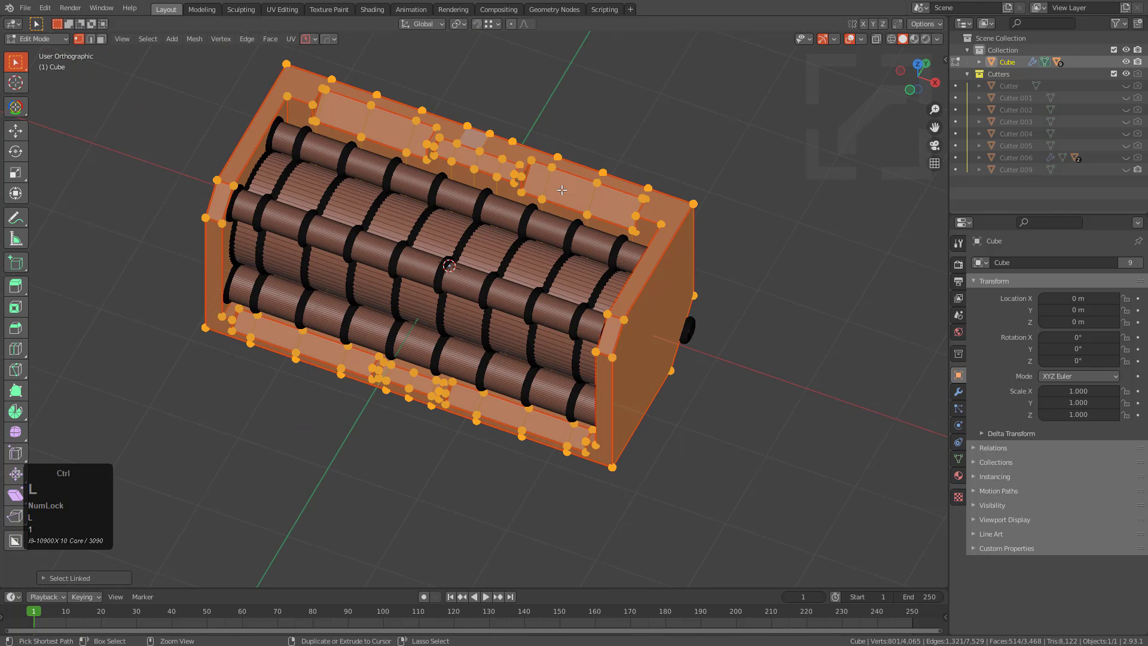
key(ctrl+i)
middle_drag(562, 250, 565, 260)
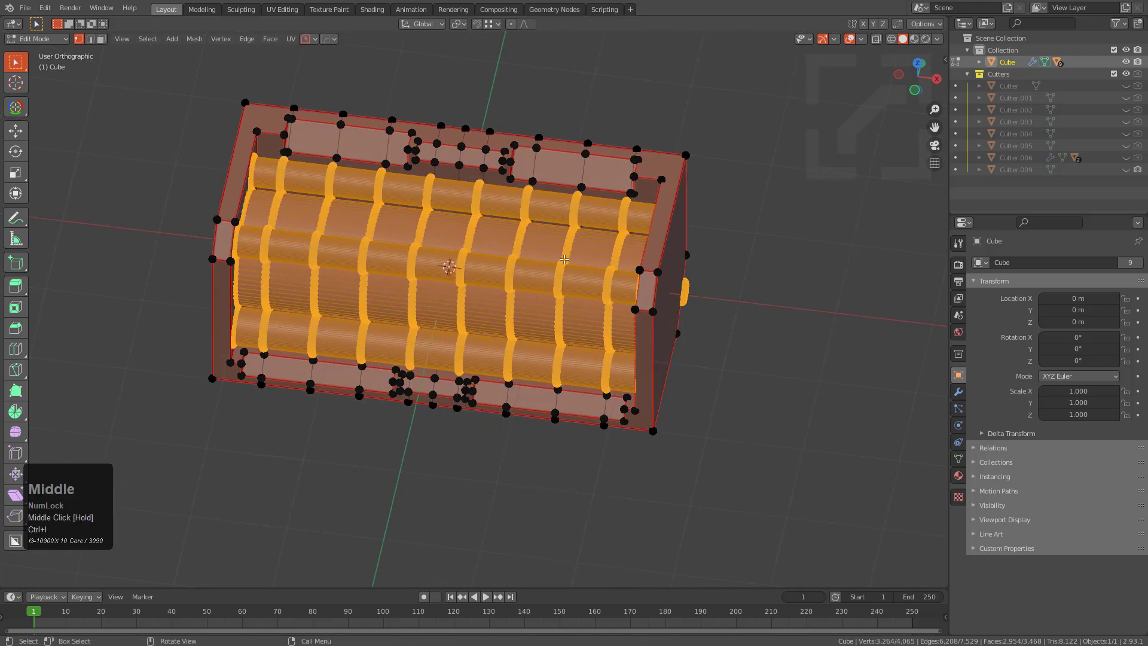
key(alt+m)
key(q)
mouse_move(579, 338)
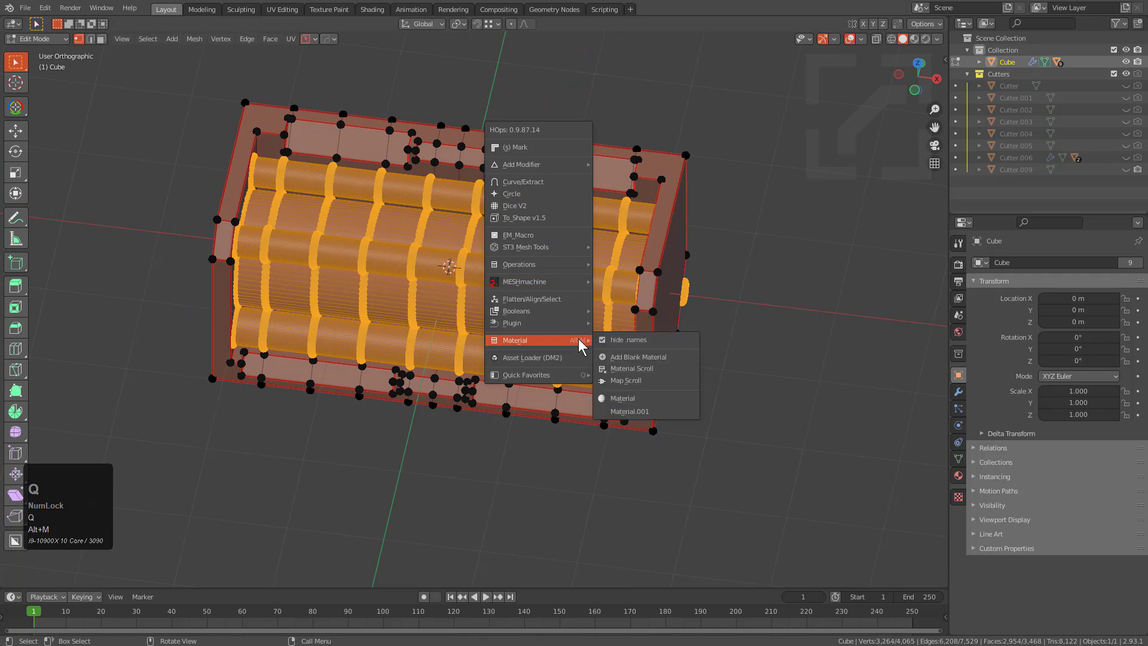
click(634, 355)
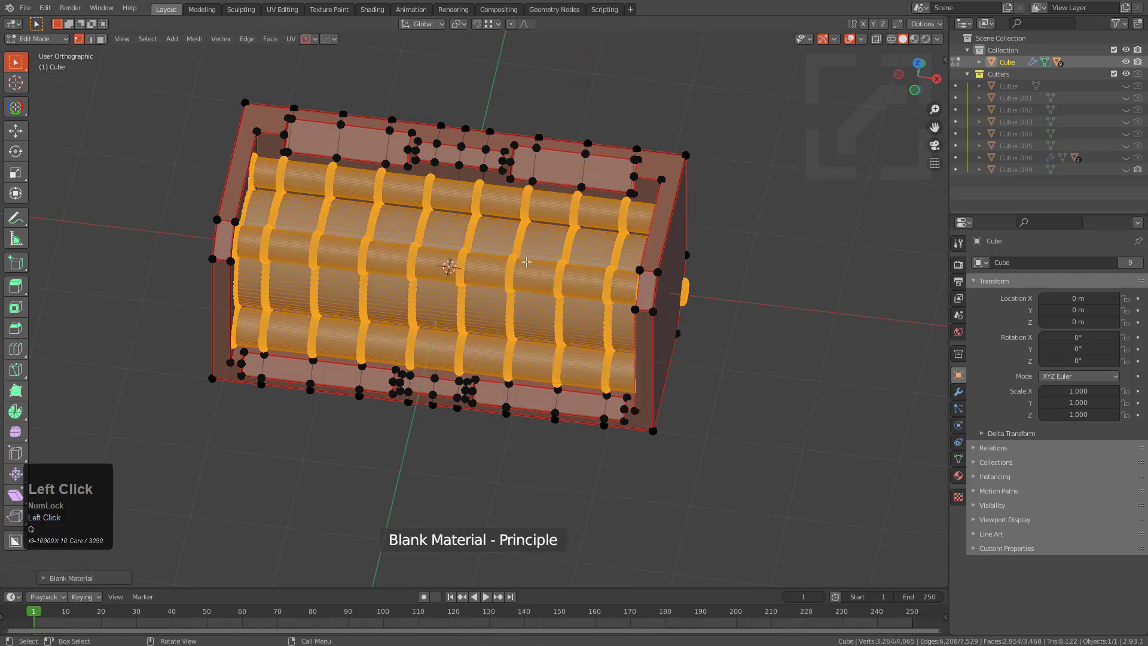
Step: Select the large central cylinder's linked mesh, add another blank material to it, and return to Object Mode
scroll(514, 253, up, 2)
key(alt+a)
key(l)
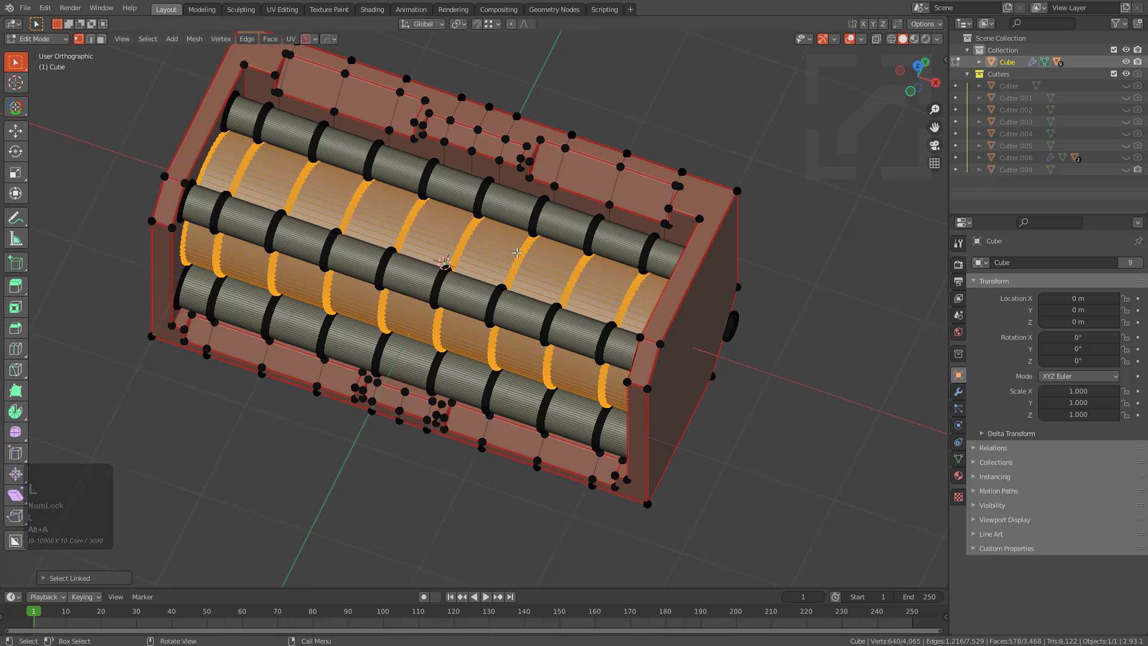
key(q)
mouse_move(517, 253)
click(583, 272)
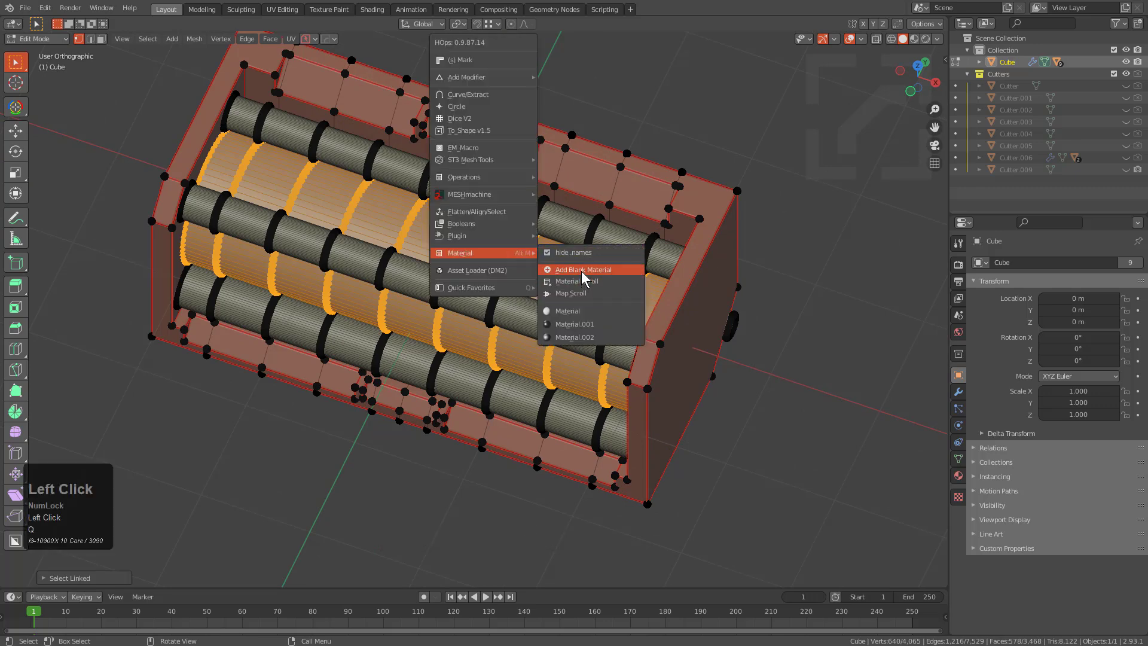
key(Tab)
scroll(479, 281, down, 2)
middle_drag(480, 314, 404, 263)
middle_drag(544, 332, 716, 203)
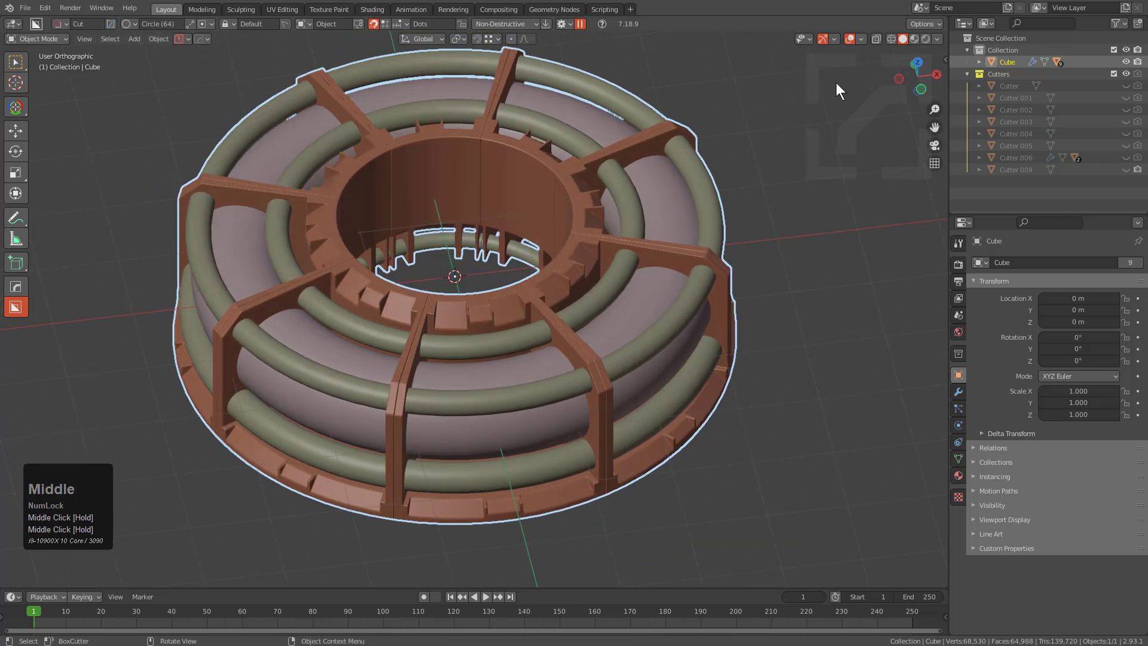
Step: Switch to material preview and use Material Scroll to give the ring's thick central tube, slot 3, a glossy Principled material
click(914, 39)
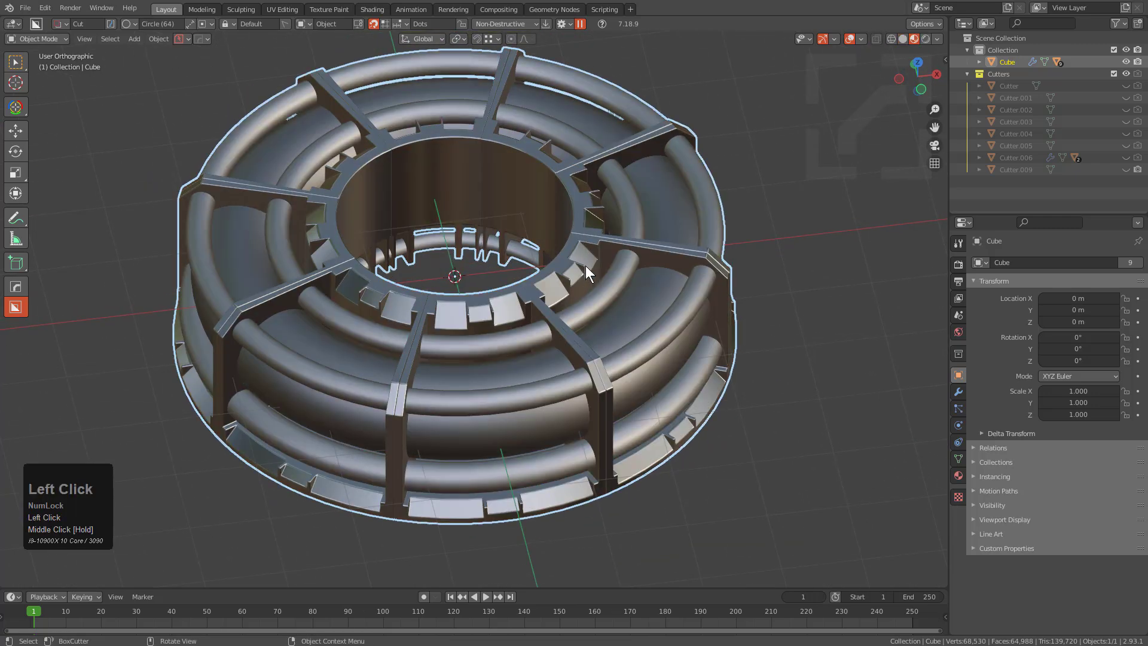
middle_drag(618, 273, 623, 279)
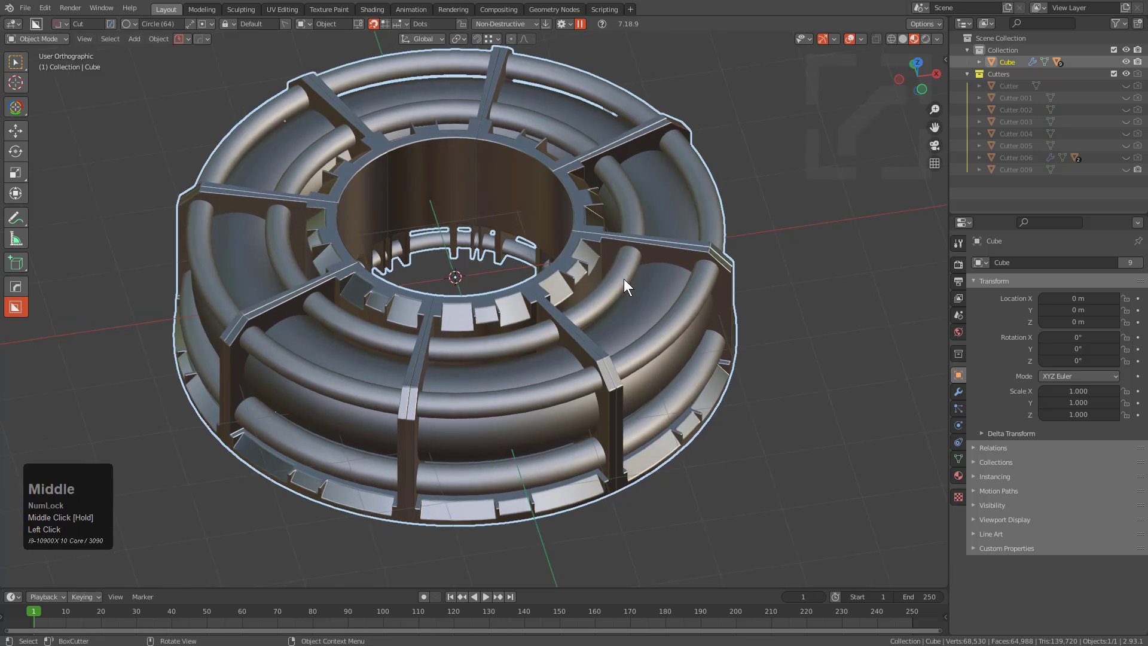
key(alt+m)
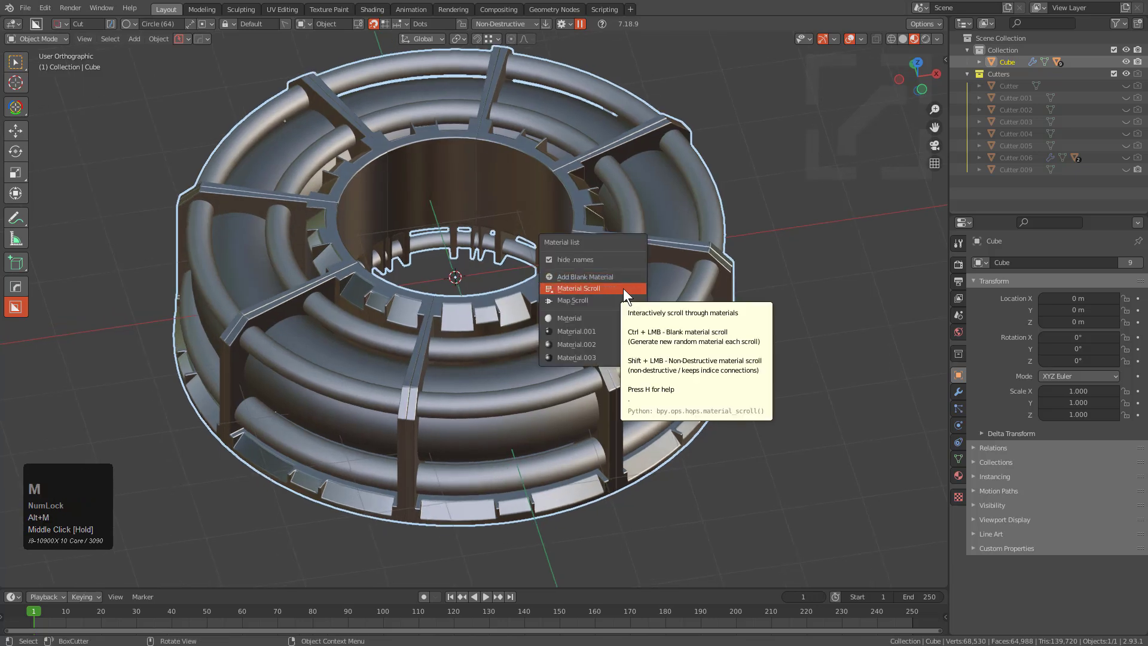
shift+click(623, 288)
scroll(622, 288, up, 2)
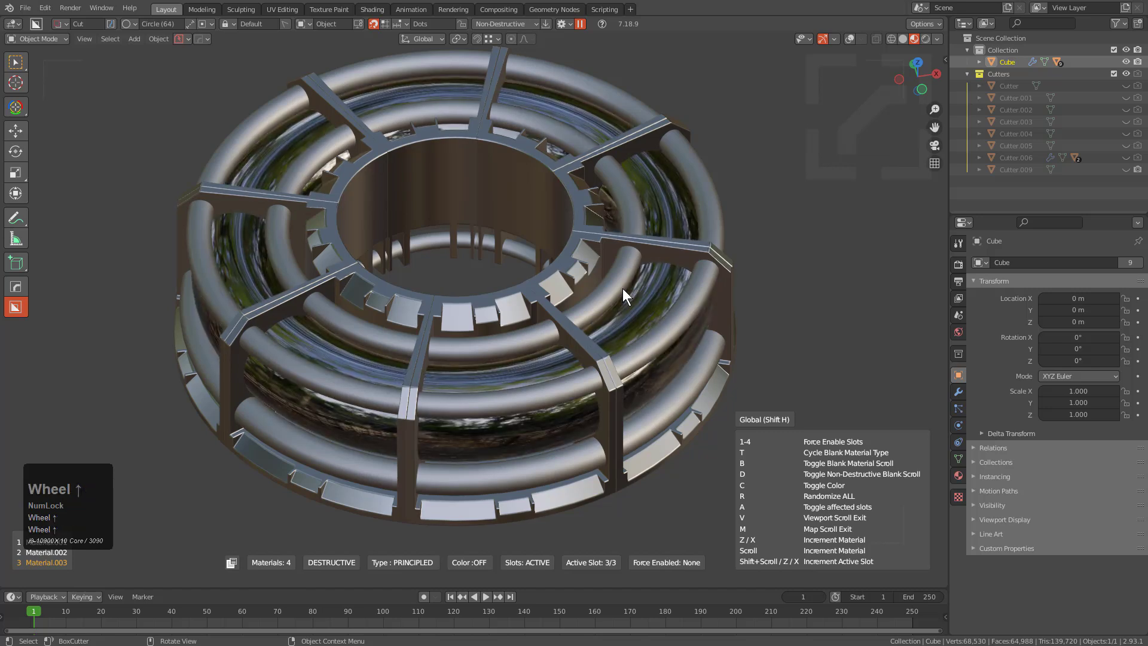
scroll(623, 288, up, 2)
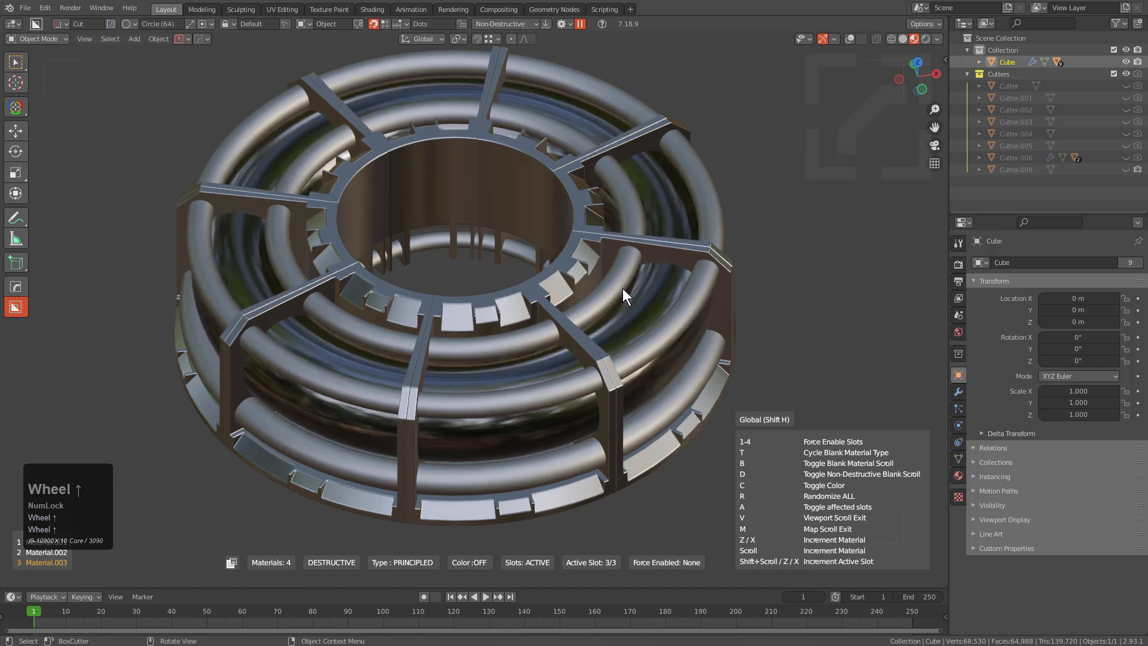
Step: Scroll new Principled materials for the thin tubes in slot 2 and the frame in slot 1, and accept the result
shift+scroll(622, 288, up, 1)
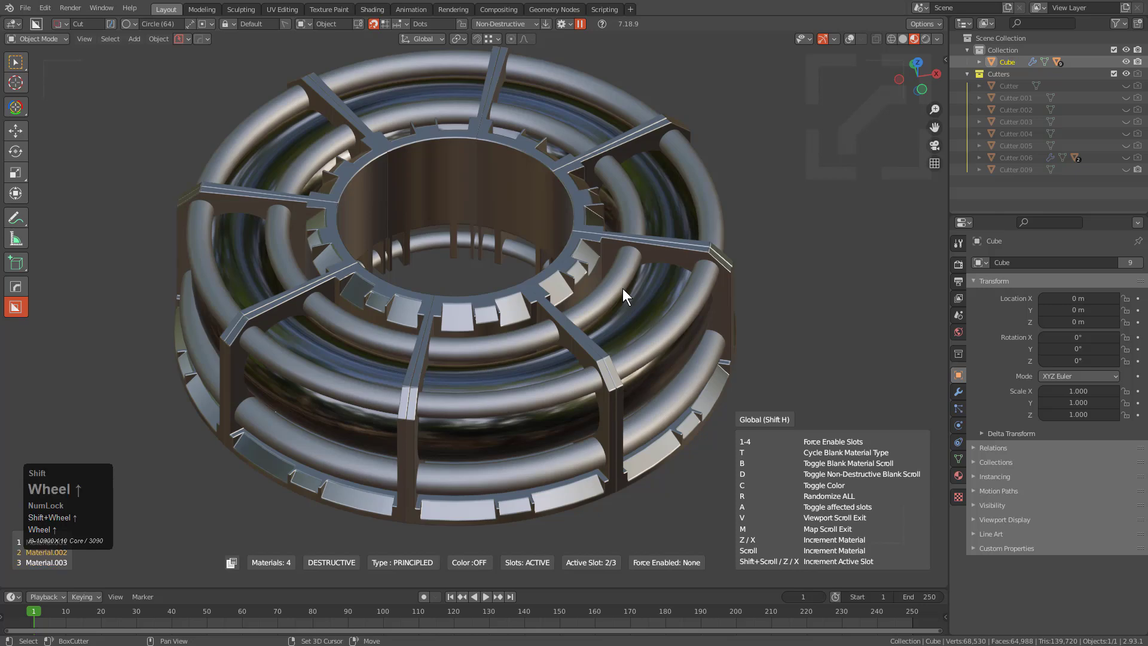
scroll(623, 288, up, 3)
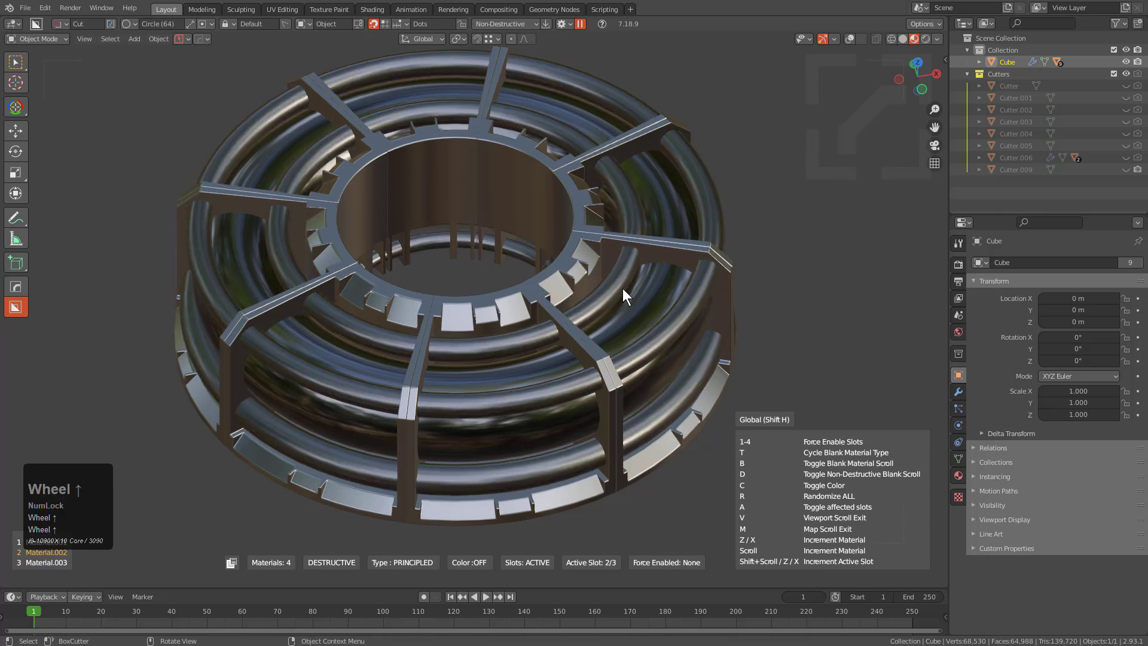
scroll(623, 288, up, 3)
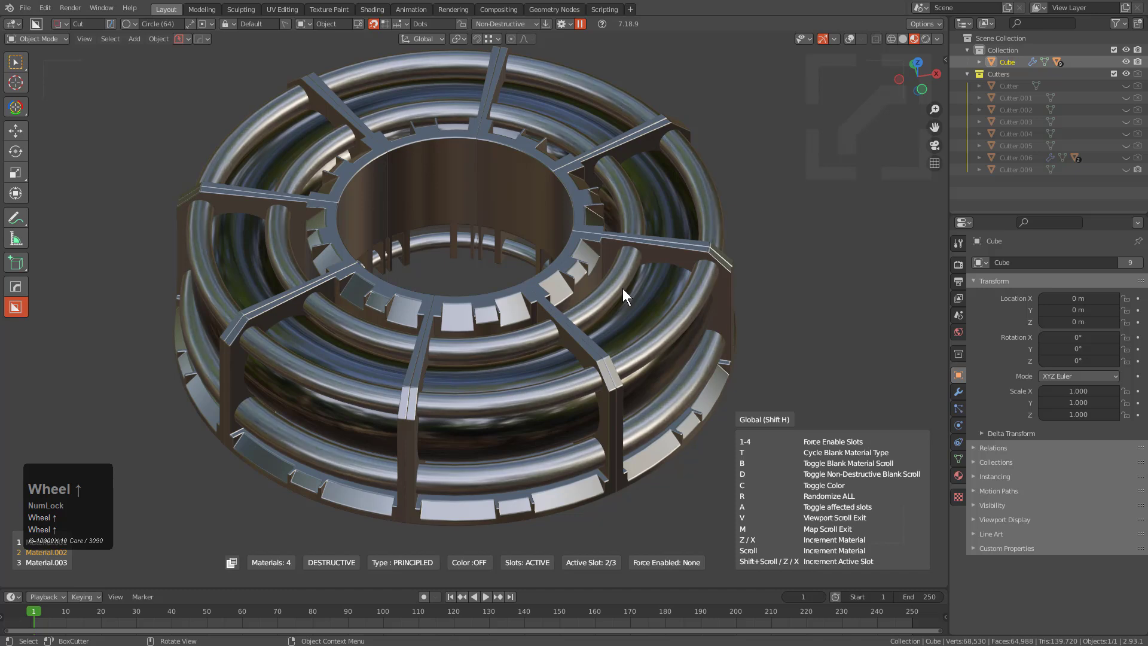
shift+scroll(623, 288, up, 2)
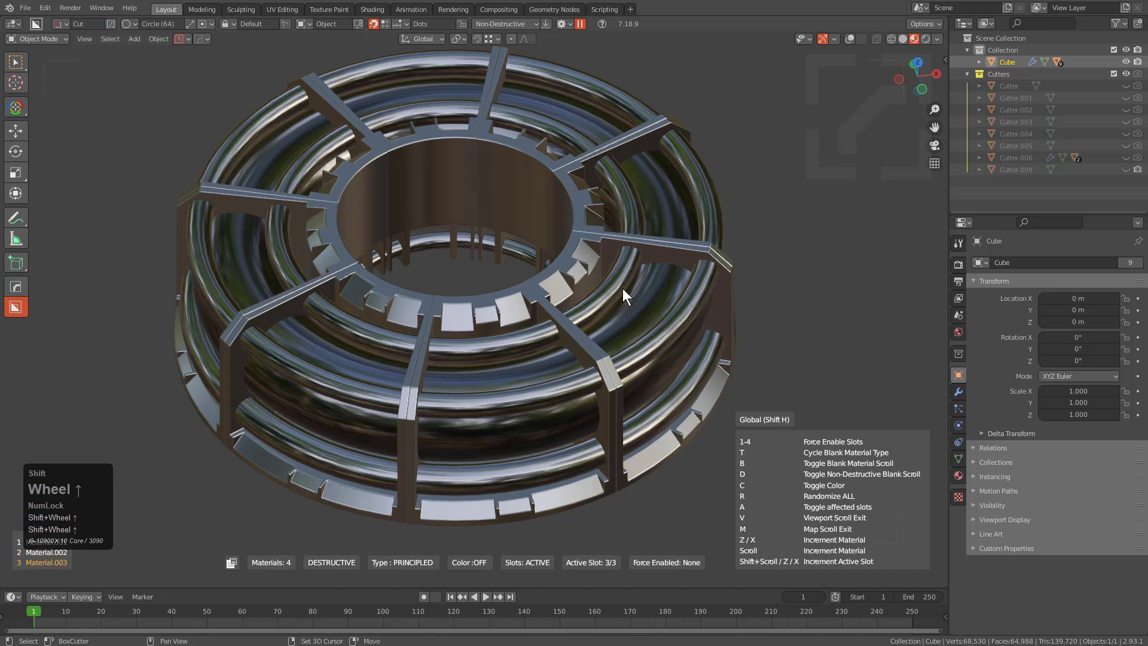
scroll(623, 289, up, 3)
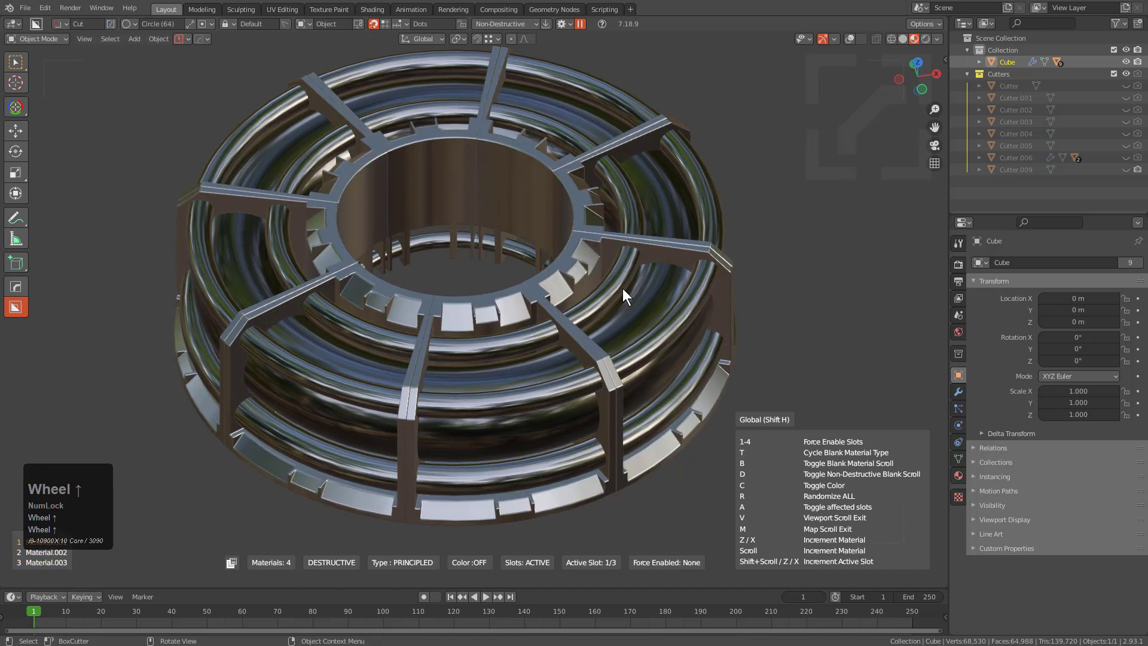
scroll(623, 288, up, 2)
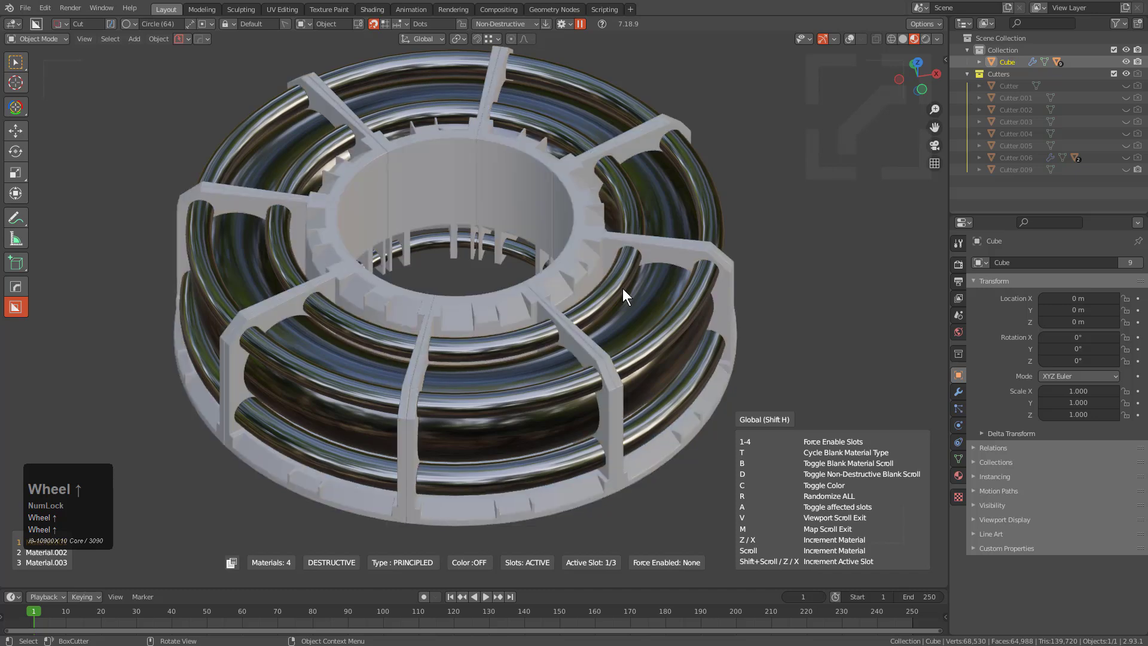
click(622, 288)
Step: Deselect the ring, start the HOps viewport adjustment, scroll the lighting environment, and turn off the environment background
key(a)
key(a)
scroll(592, 293, down, 1)
shift+middle_drag(580, 297, 597, 314)
key(alt+v)
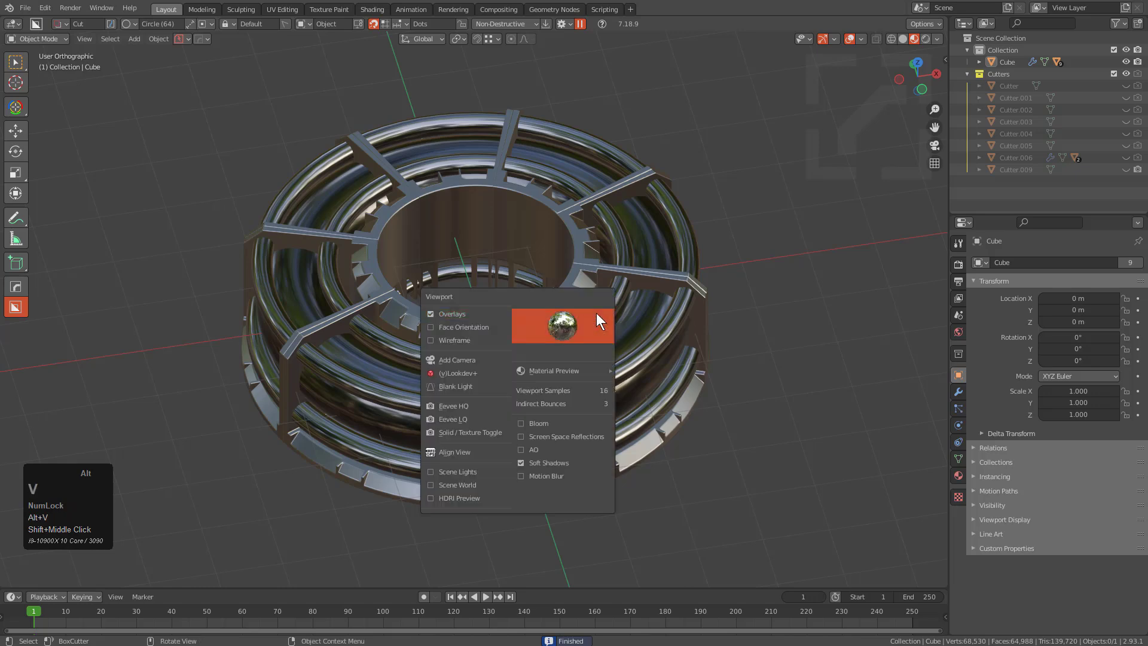
click(596, 313)
key(s)
key(s)
key(s)
key(s)
key(s)
key(s)
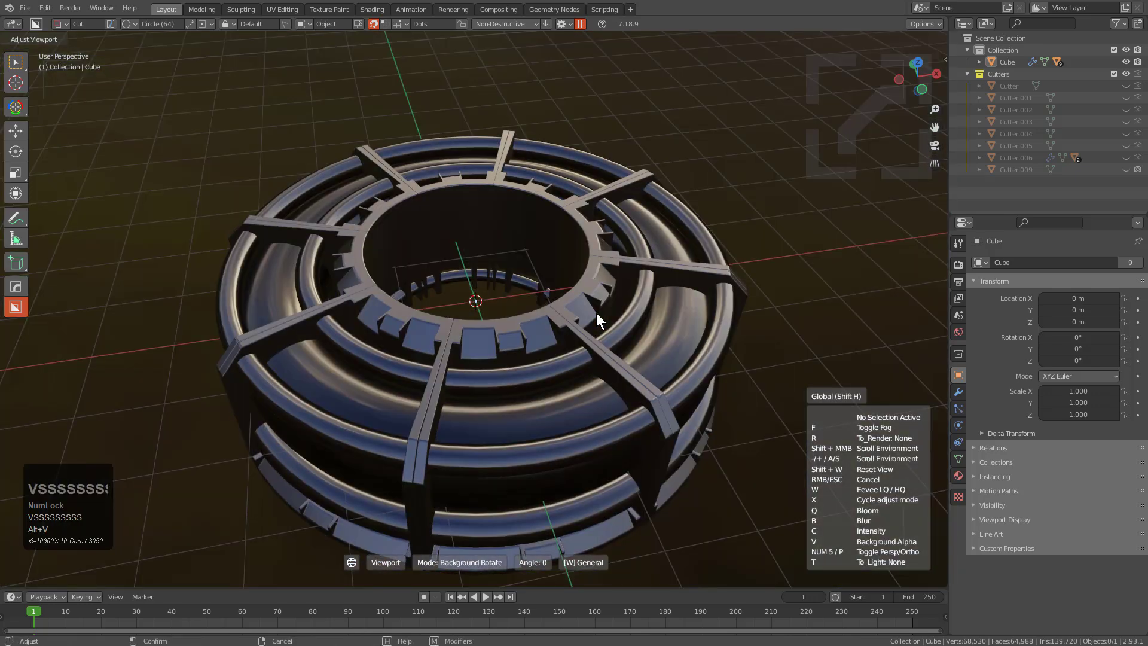
key(c)
key(c)
key(v)
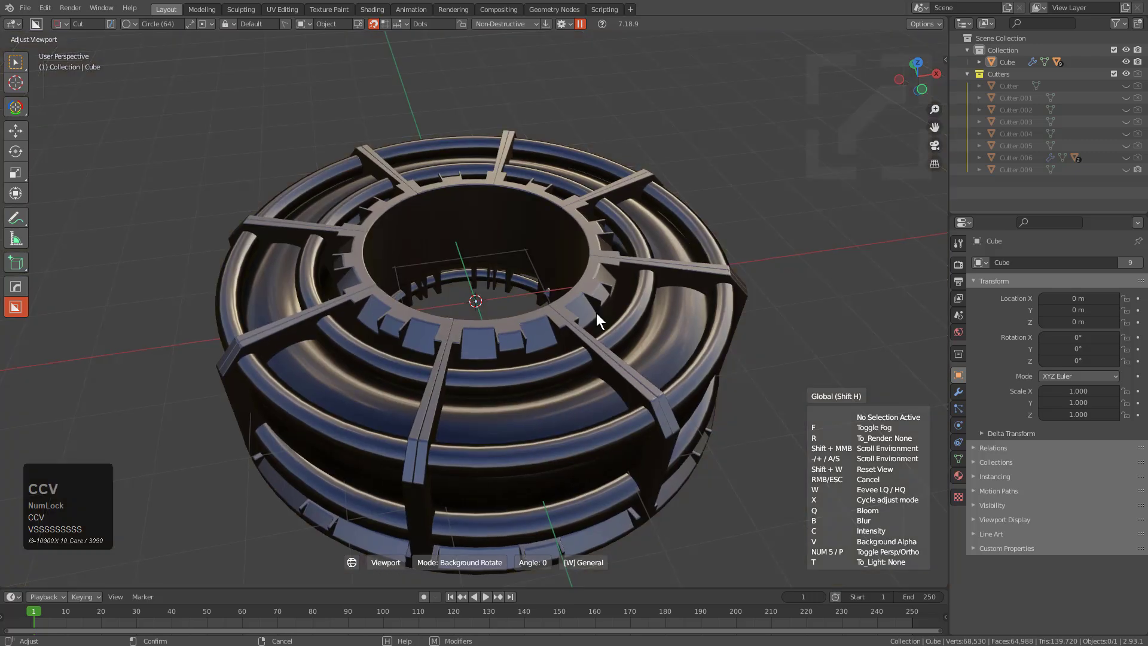
Step: Cycle on through the lighting environments until the ring is lit brightly and evenly, and accept the viewport adjustment
key(s)
key(s)
key(s)
key(s)
key(s)
key(s)
key(s)
key(s)
key(s)
key(s)
key(s)
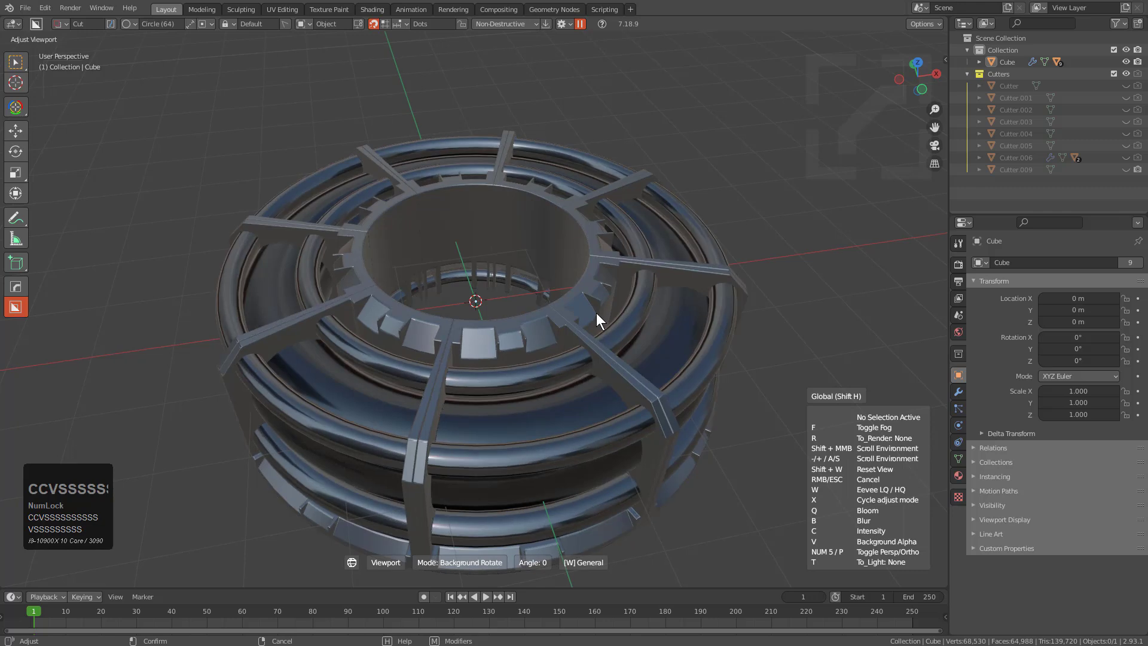
key(s)
click(596, 313)
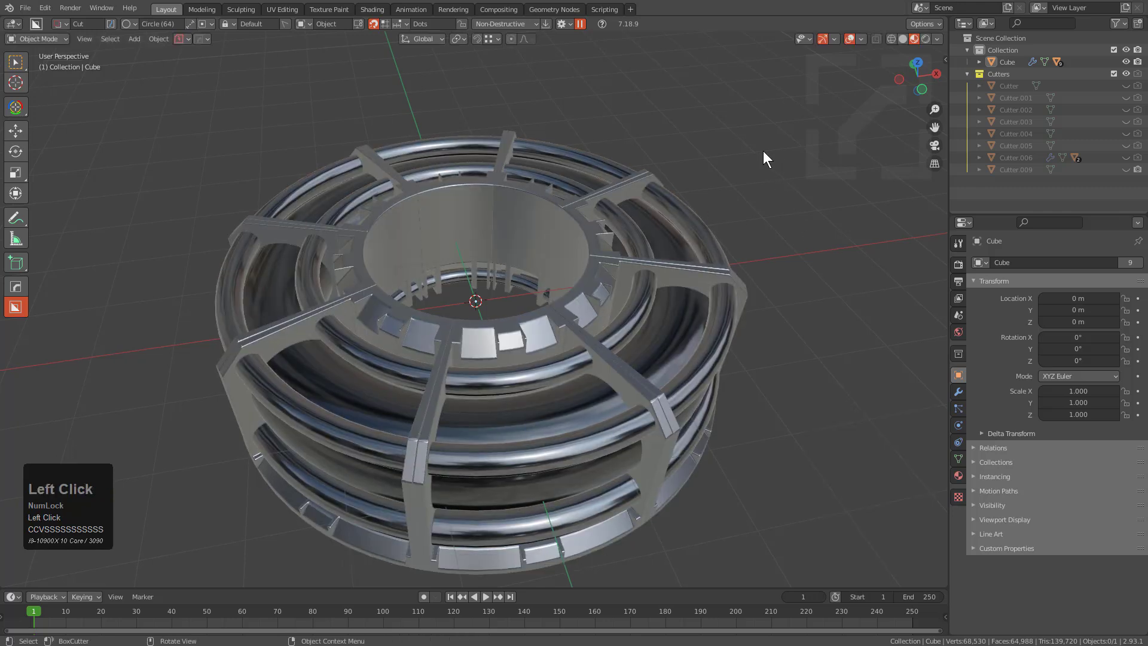
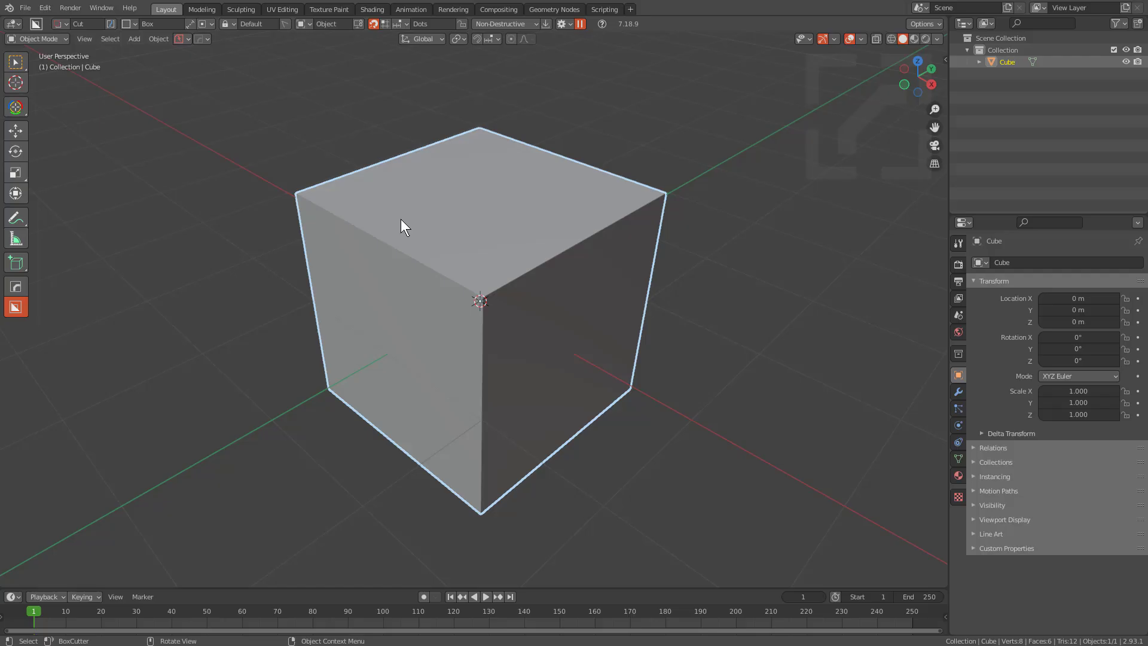
Step: Delete the default cube and add a cylinder at the world origin
middle_drag(400, 219, 501, 364)
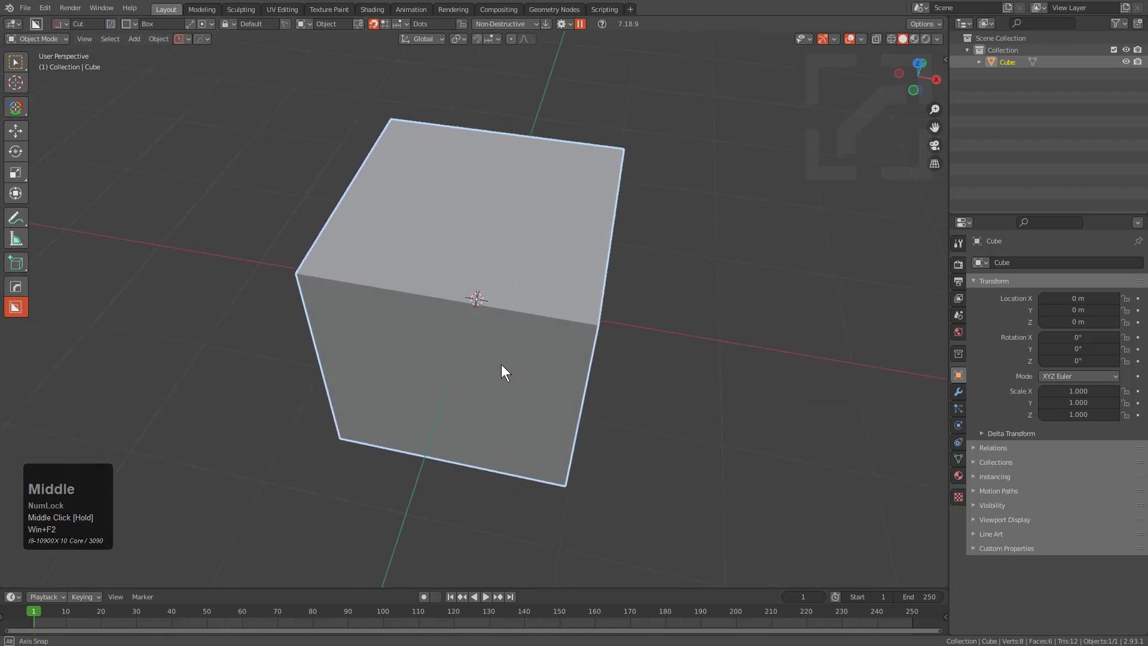
scroll(501, 365, down, 5)
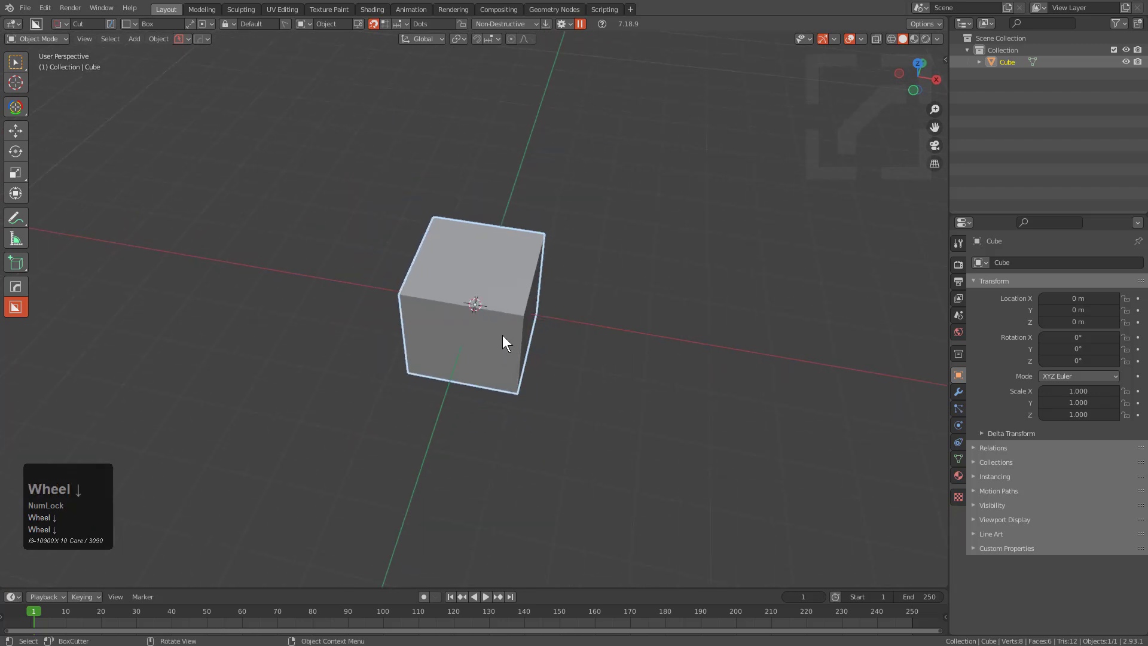
middle_drag(500, 335, 492, 350)
key(x)
click(508, 350)
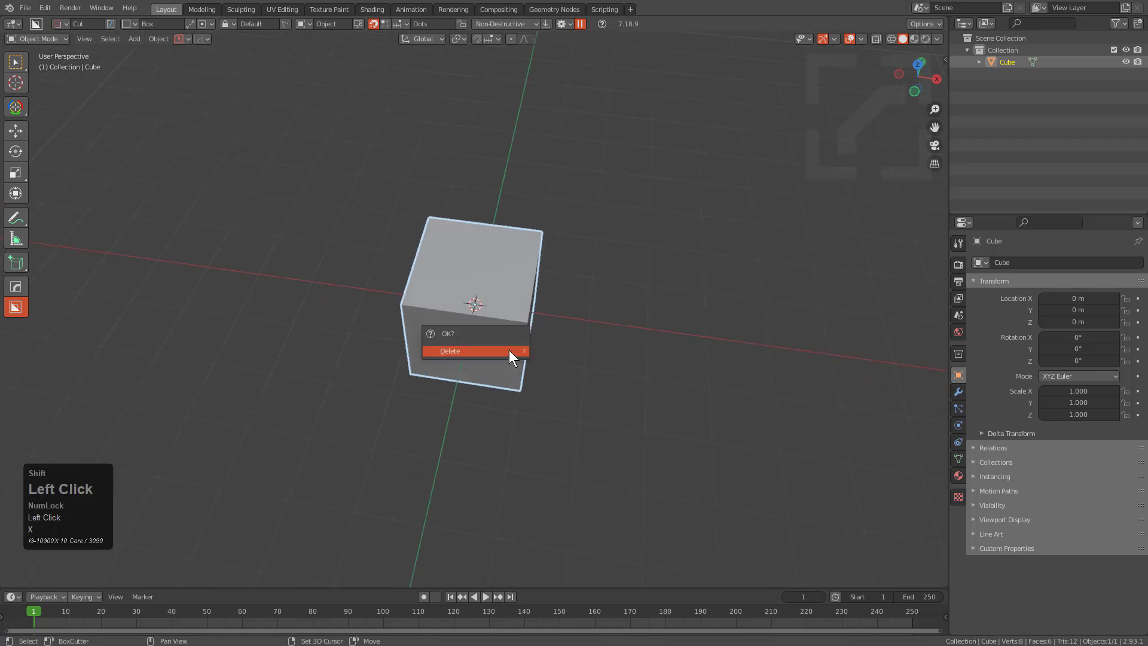
key(shift+a)
click(581, 149)
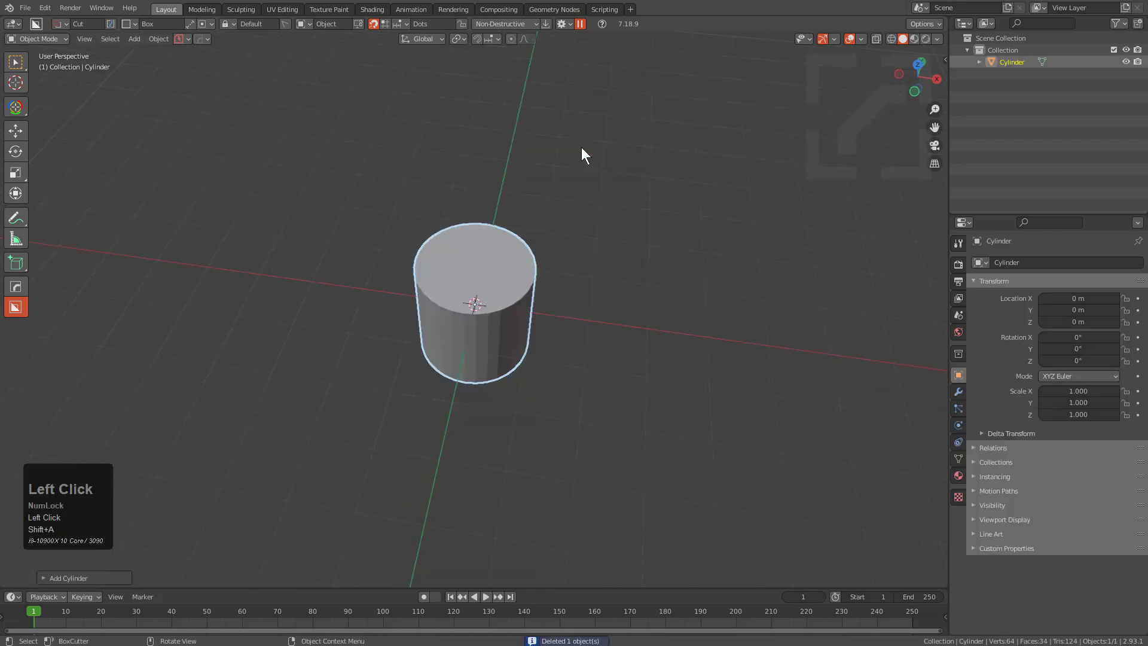
Step: Rotate the cylinder 90° about X and shorten it along Y to a scale of about 0.6
key(KP_1)
text(rx90)
key(KP_Enter)
key(KP_4)
key(KP_7)
key(KP_5)
key(s)
key(y)
click(567, 352)
Step: Move the cylinder along X to about -2.15 m and apply its location
key(g)
key(x)
click(449, 335)
middle_drag(450, 335, 321, 310)
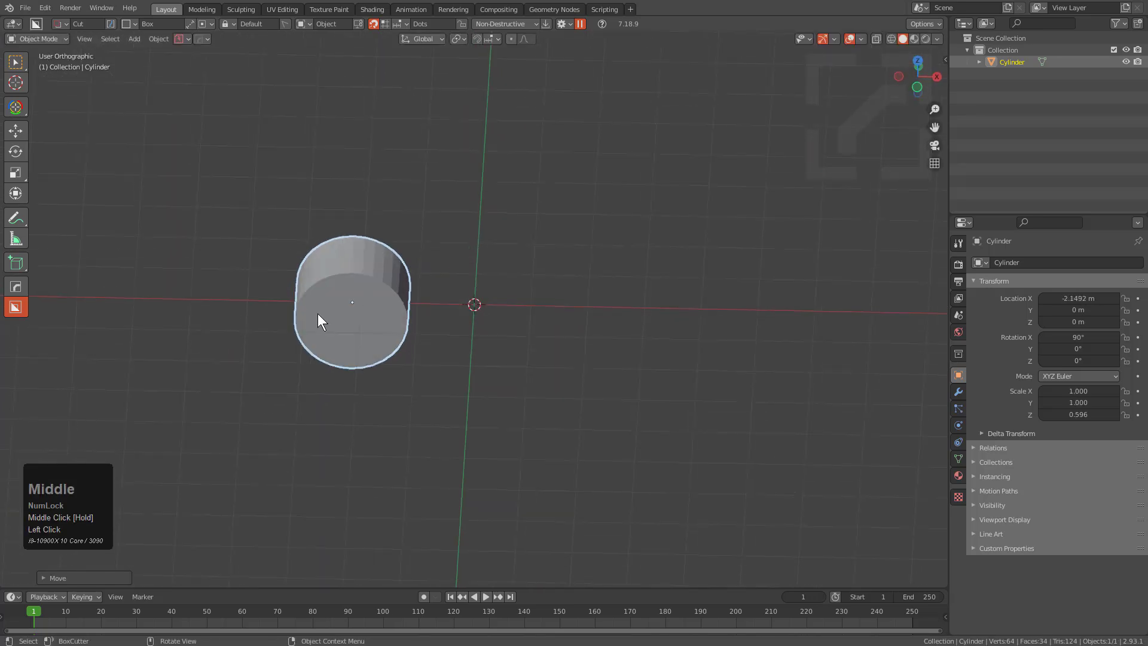
scroll(318, 321, up, 1)
key(ctrl+a)
click(408, 287)
Step: Mirror the cylinder across the world origin along X with the HOps mirror gizmo
key(alt+x)
middle_drag(472, 360, 441, 354)
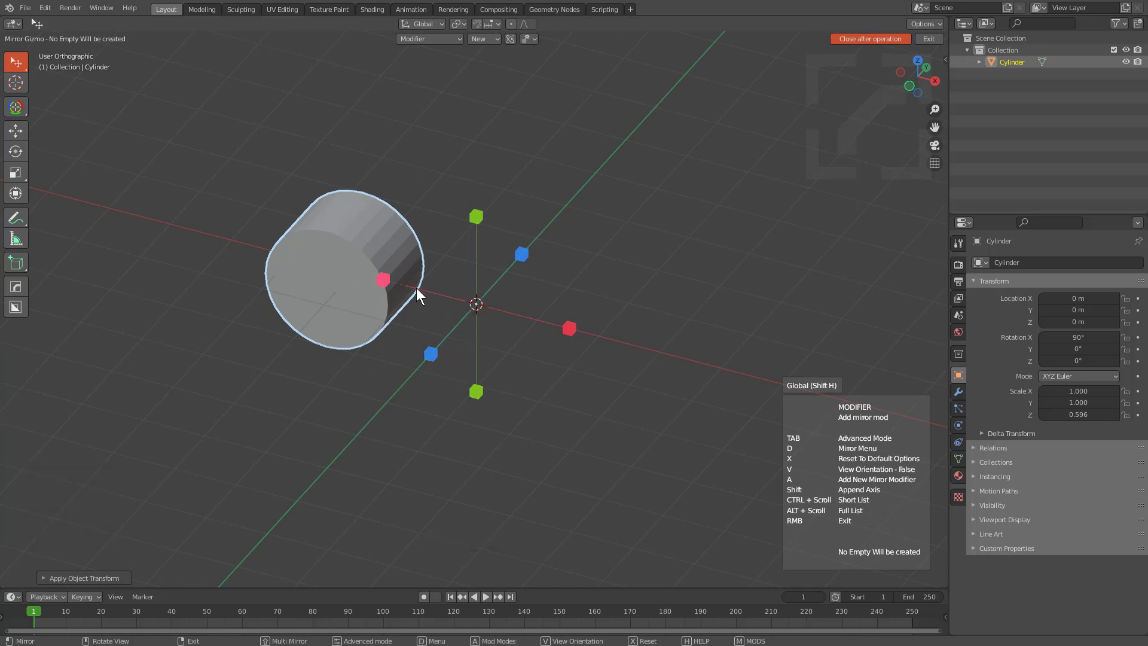
click(385, 280)
middle_drag(385, 283, 465, 329)
Step: Create a Convex Hull around the mirrored cylinders with To_Shape
key(q)
key(o)
key(t)
key(space)
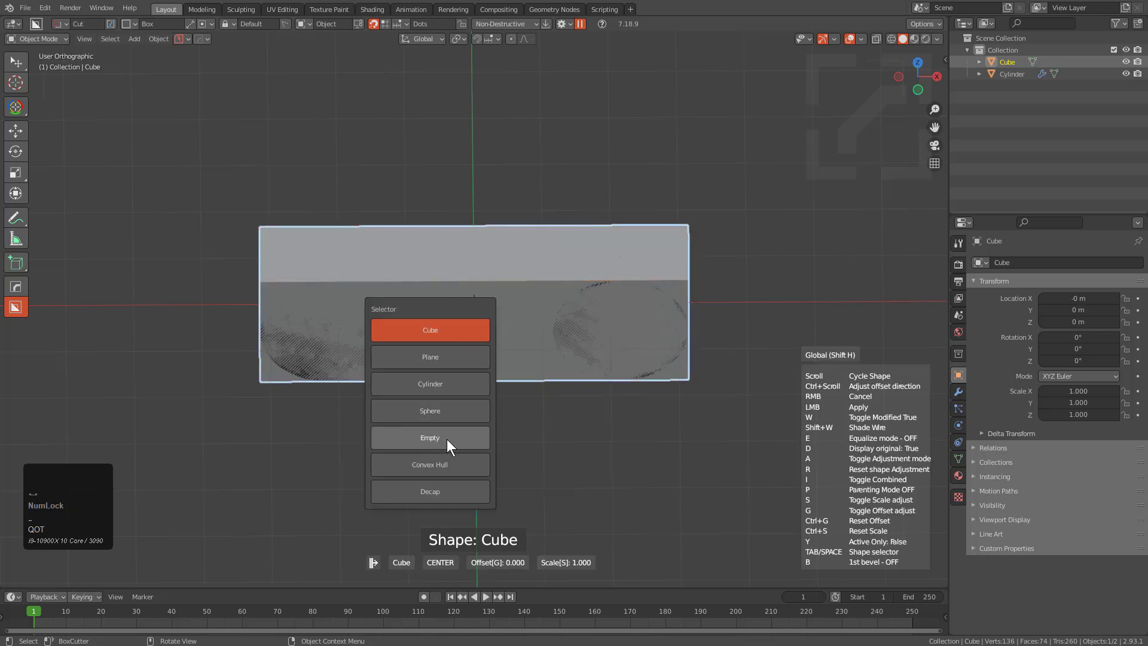
click(441, 465)
click(436, 461)
scroll(439, 297, up, 2)
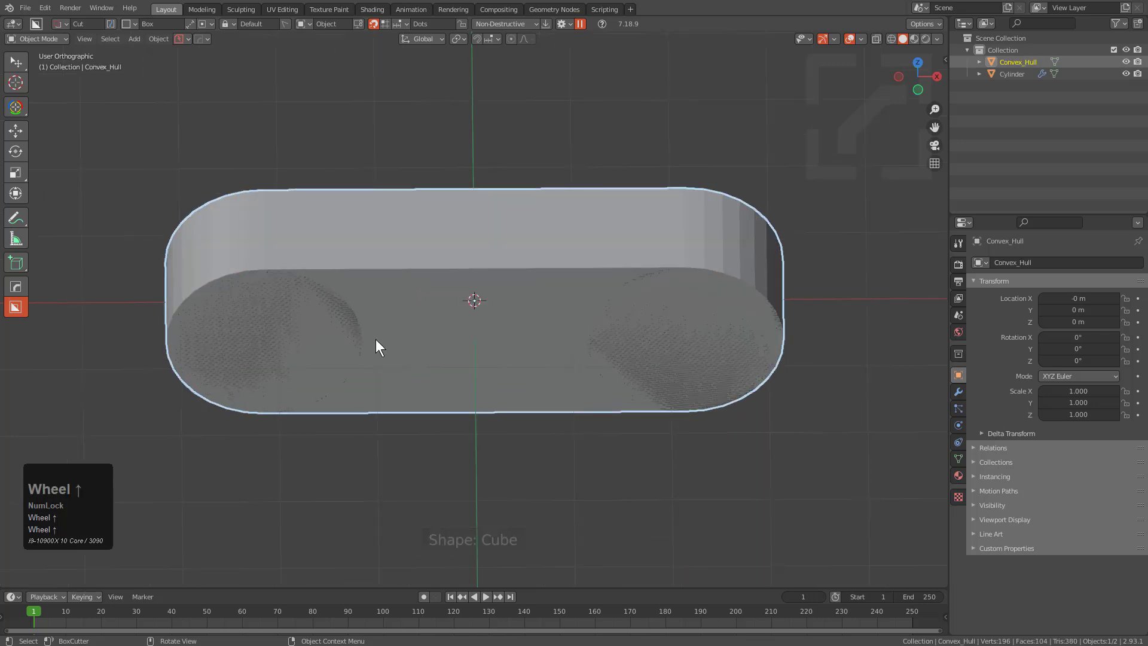
Step: Delete the original mirrored cylinder, then select the convex hull and check its mesh in Edit Mode
click(312, 331)
key(x)
click(328, 323)
click(446, 307)
key(Tab)
key(Tab)
Step: Symmetrize the convex hull along X using the Symmetry mode of the mirror gizmo
key(alt+x)
alt+scroll(471, 321, down, 1)
middle_drag(375, 302, 389, 323)
click(374, 322)
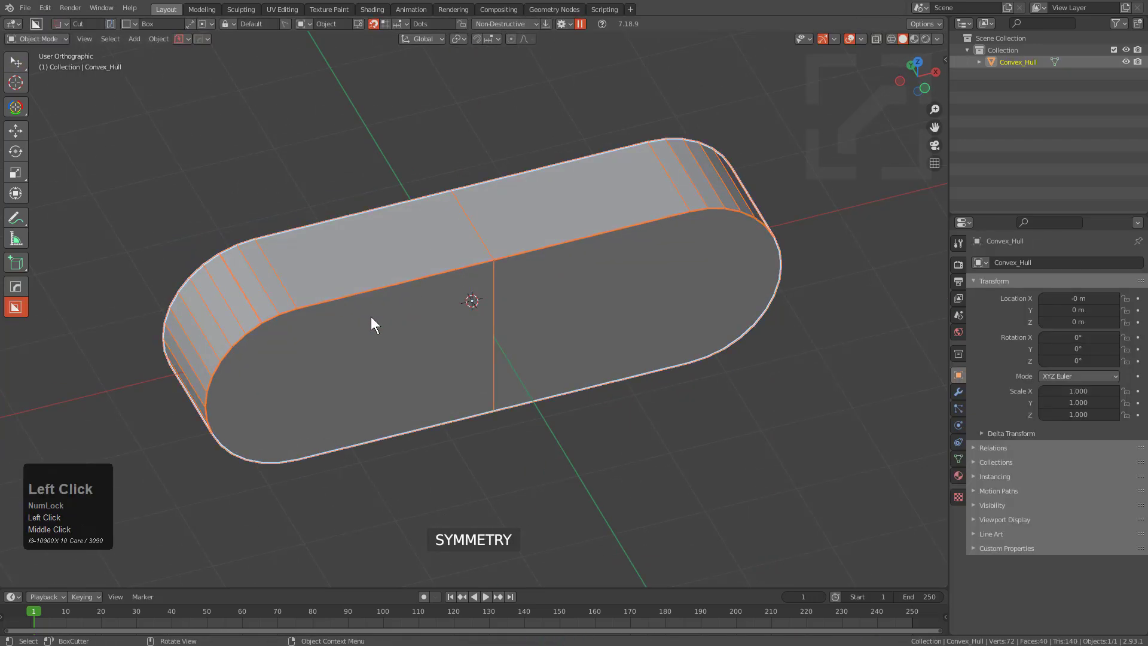
Step: Bevel the hull's centre edge loop with one segment to form a wide flat band across its middle
key(Tab)
key(2)
alt+click(495, 338)
key(ctrl+b)
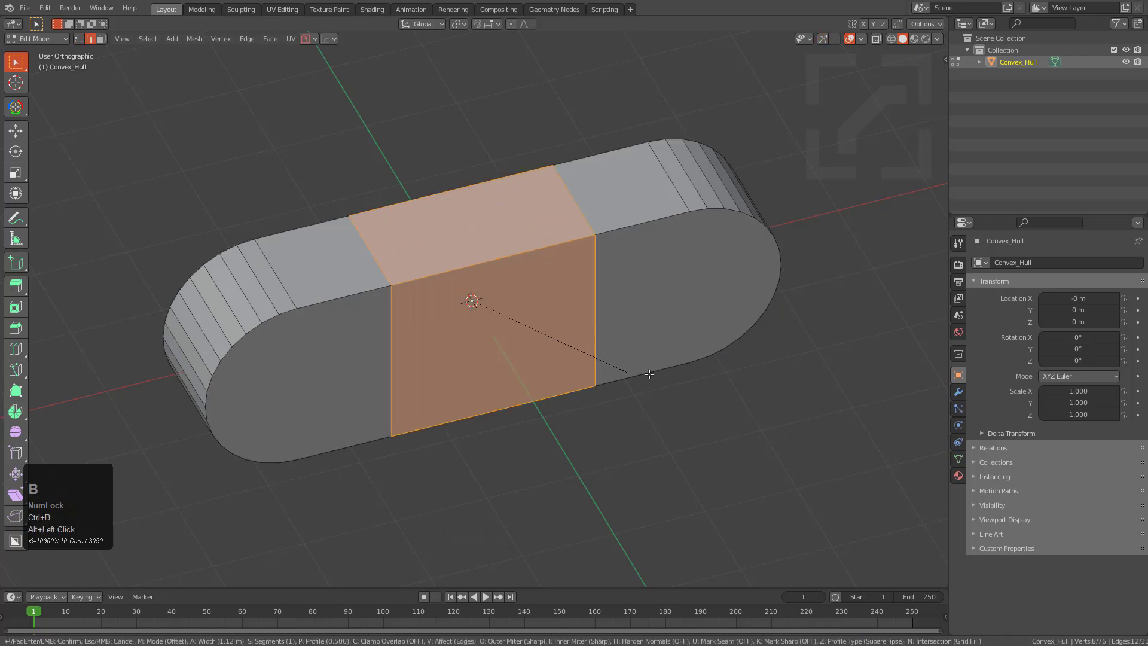
click(602, 359)
Step: Extrude the band's front face outward from the hull
key(3)
click(534, 342)
key(e)
click(561, 366)
middle_drag(561, 366, 555, 359)
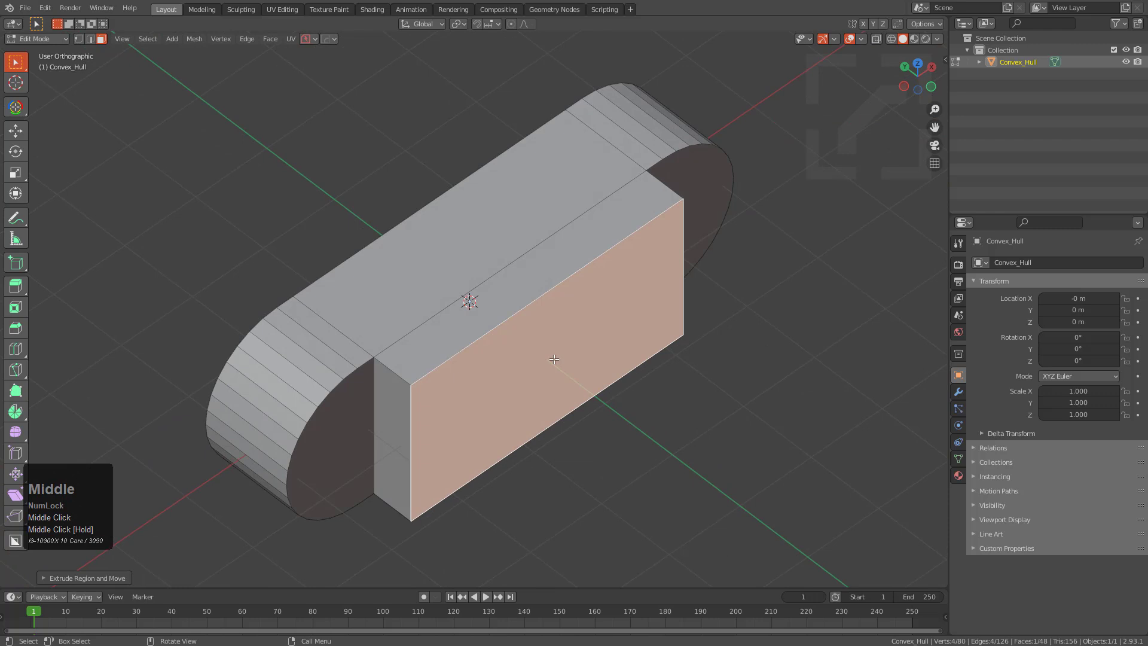
Step: Run MESHmachine Fuse on the extruded front face using the Bridge method with Reverse off, rounding it lengthwise
key(y)
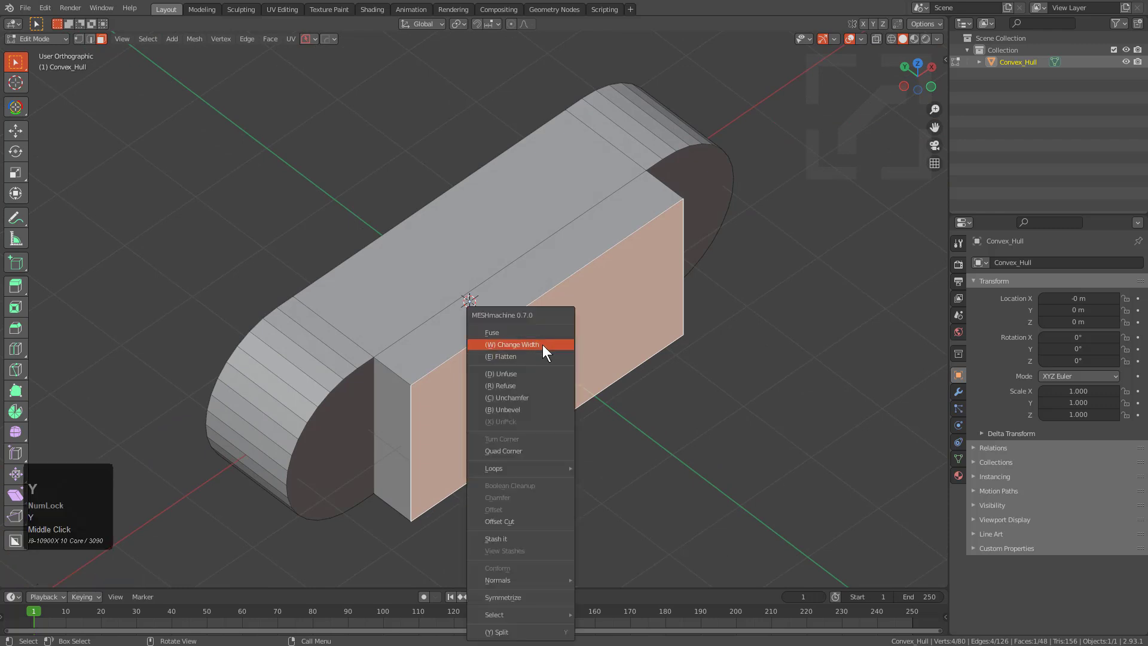
click(536, 335)
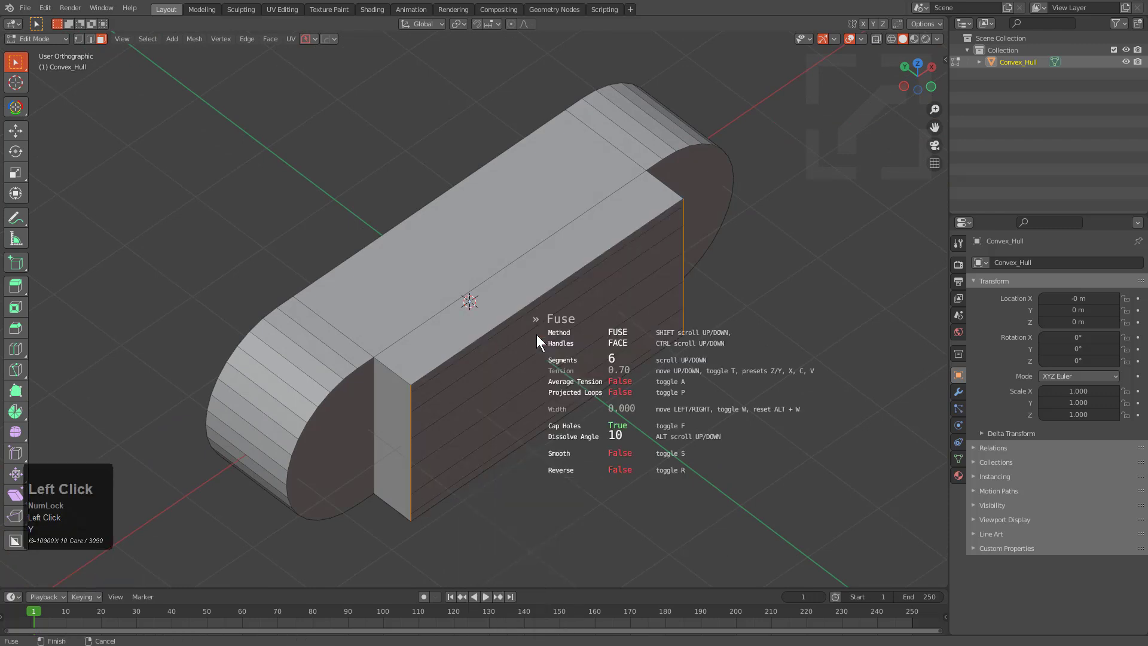
key(r)
key(r)
key(r)
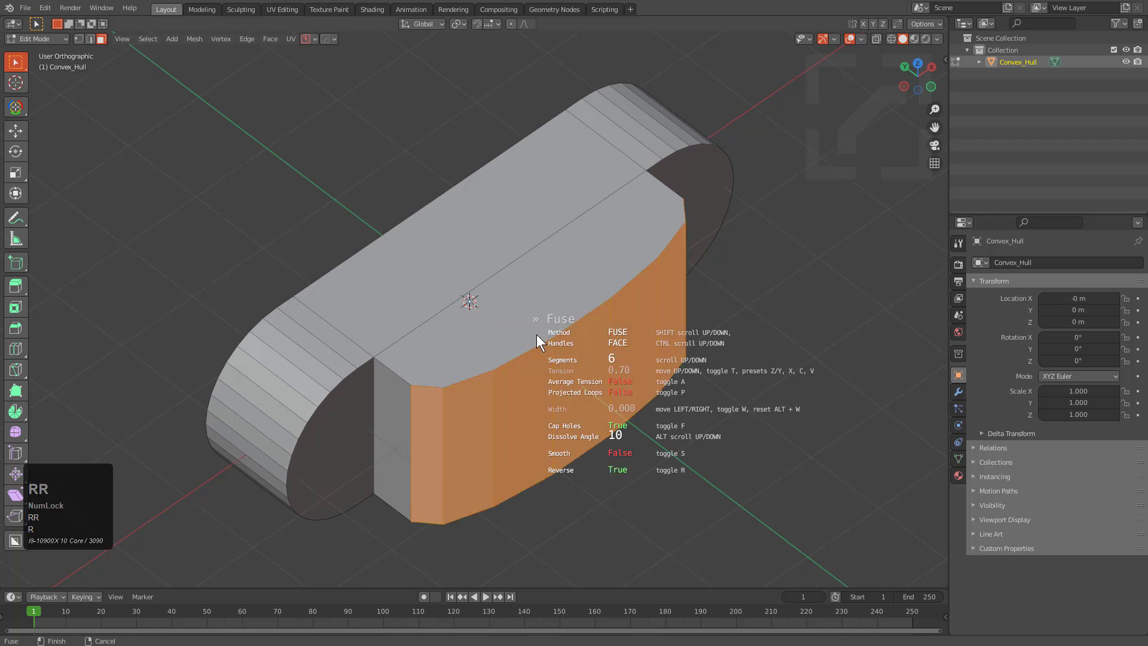
shift+scroll(537, 335, up, 1)
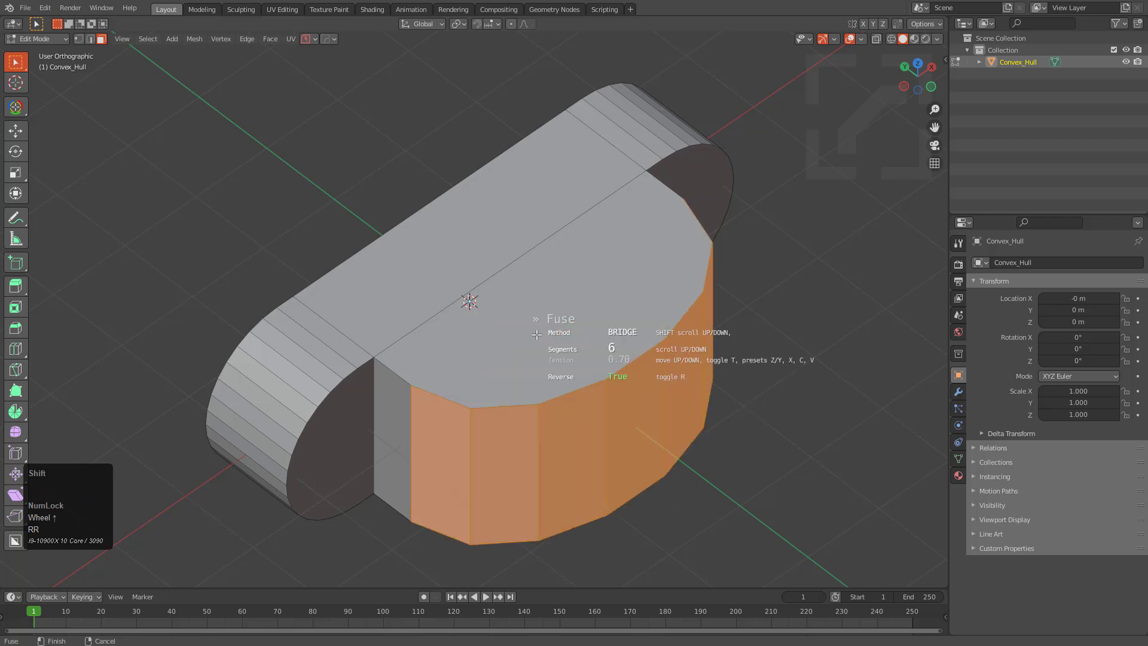
key(r)
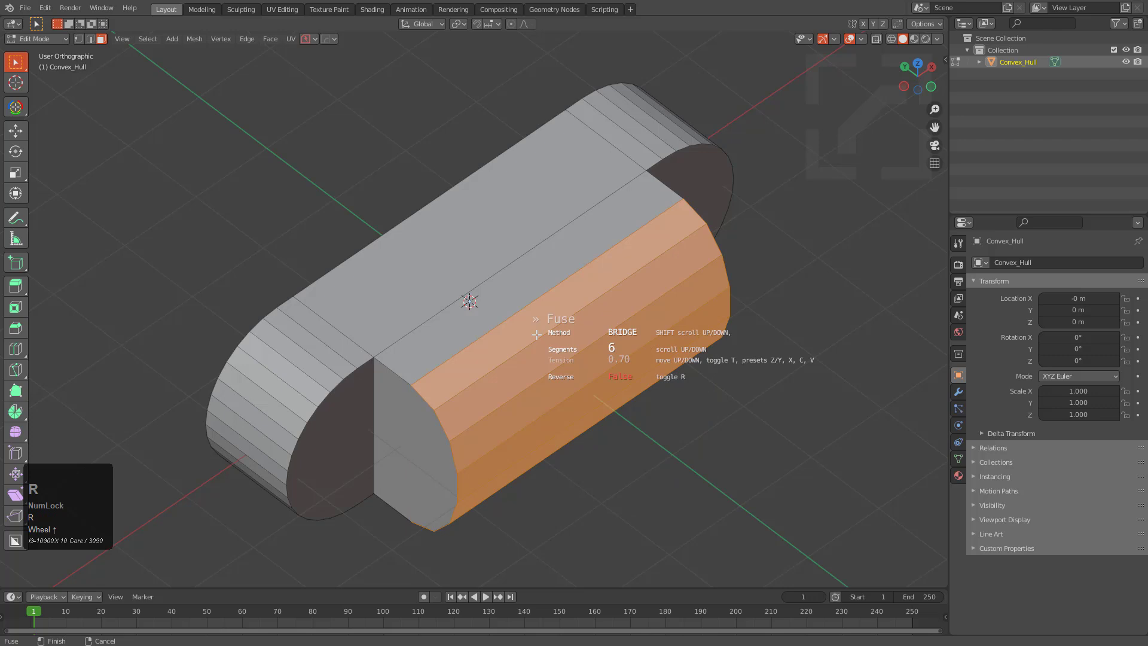
Step: Try the Fuse tension presets, then set the segments to 9 and finish the fuse
key(z)
key(x)
key(c)
key(v)
key(z)
key(x)
key(c)
key(z)
key(x)
key(c)
key(v)
key(c)
key(x)
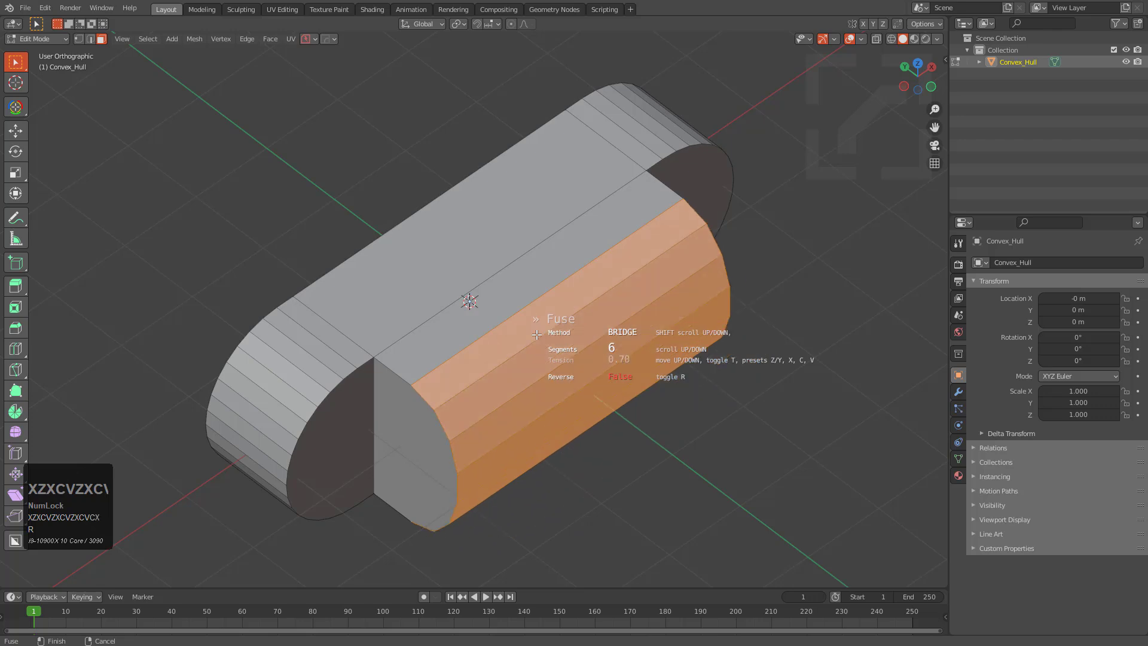
key(x)
key(c)
key(x)
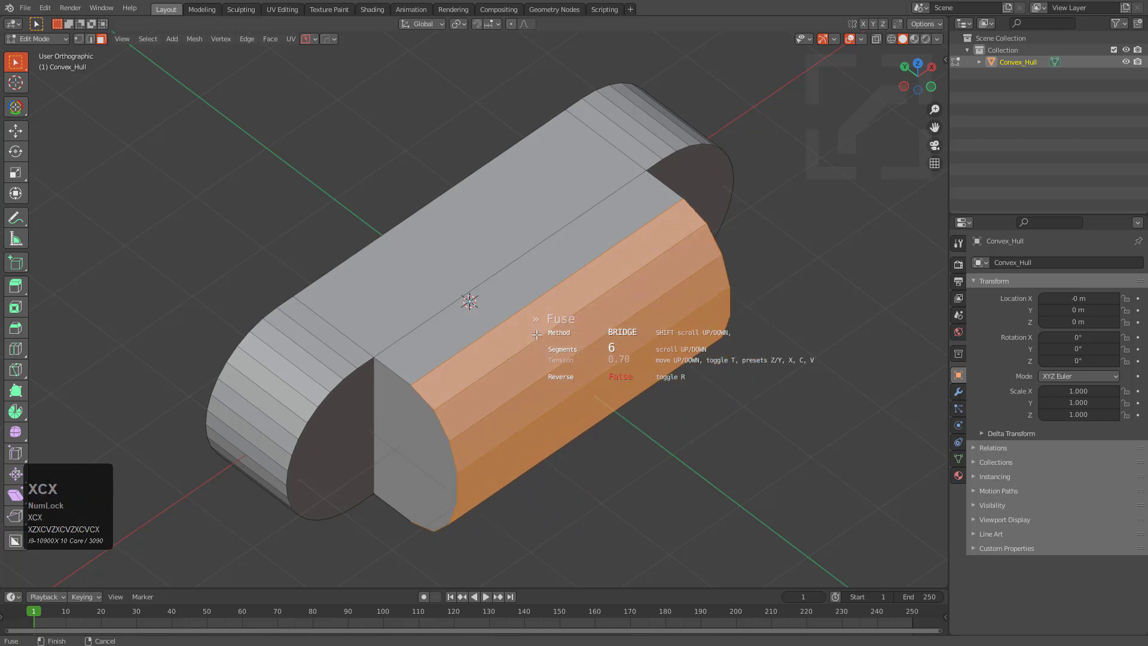
scroll(536, 335, up, 2)
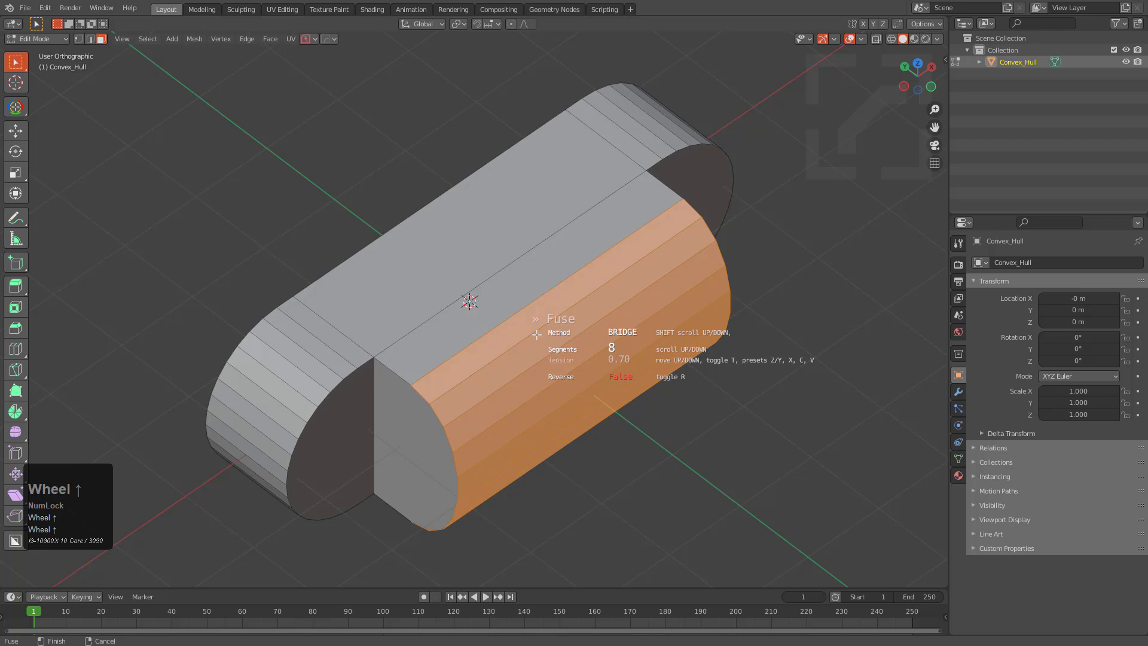
scroll(536, 335, up, 1)
click(537, 335)
Step: Move the rounded front section along the Y axis in Edit Mode
key(Tab)
middle_drag(537, 335, 464, 391)
key(Tab)
key(g)
key(b)
key(y)
key(h)
click(573, 369)
Step: Symmetrize the hull along Y with the mirror gizmo and sharpen it with HOps
key(Tab)
key(alt+x)
click(529, 371)
key(q)
click(437, 333)
Step: Connect the upper and lower vertices where the end cap's curve begins with a vertical edge, working in front view
middle_drag(331, 342, 404, 272)
key(Tab)
scroll(405, 272, up, 1)
key(1)
click(466, 208)
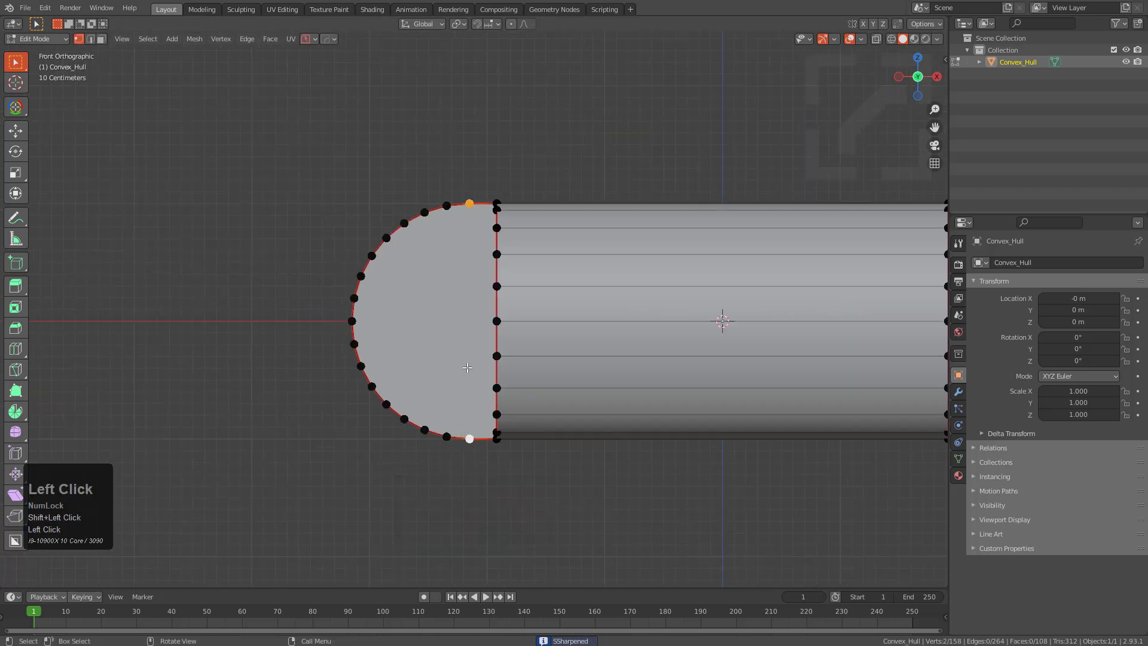
key(j)
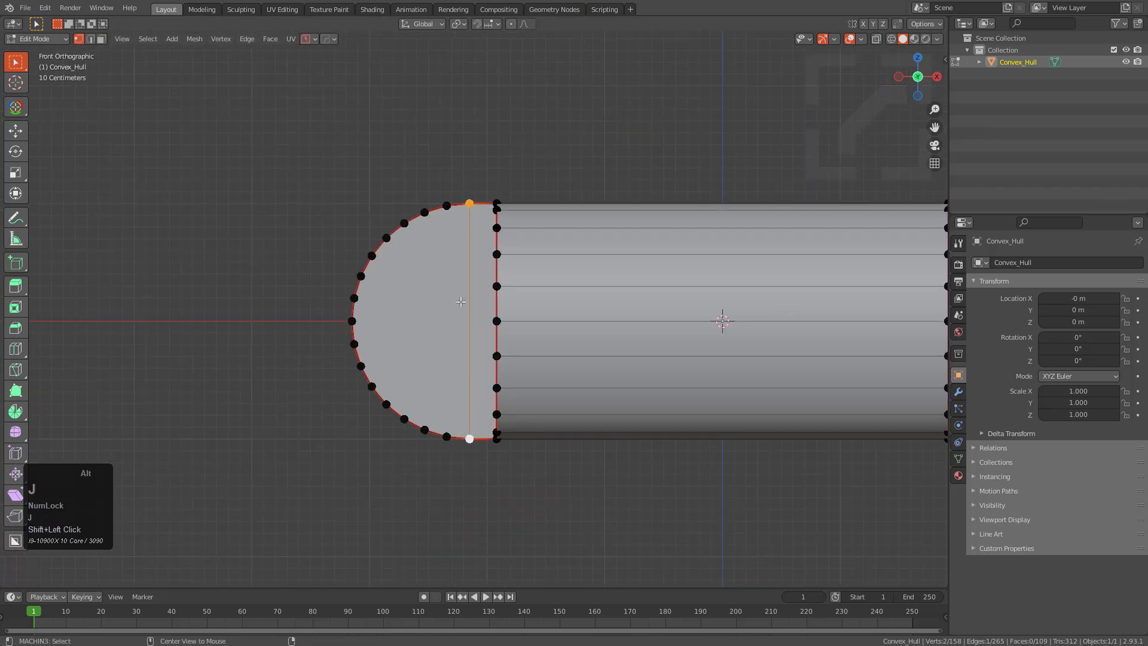
Step: Select the whole rounded end cap in X-ray and move it outward along X to lengthen that end
key(alt+z)
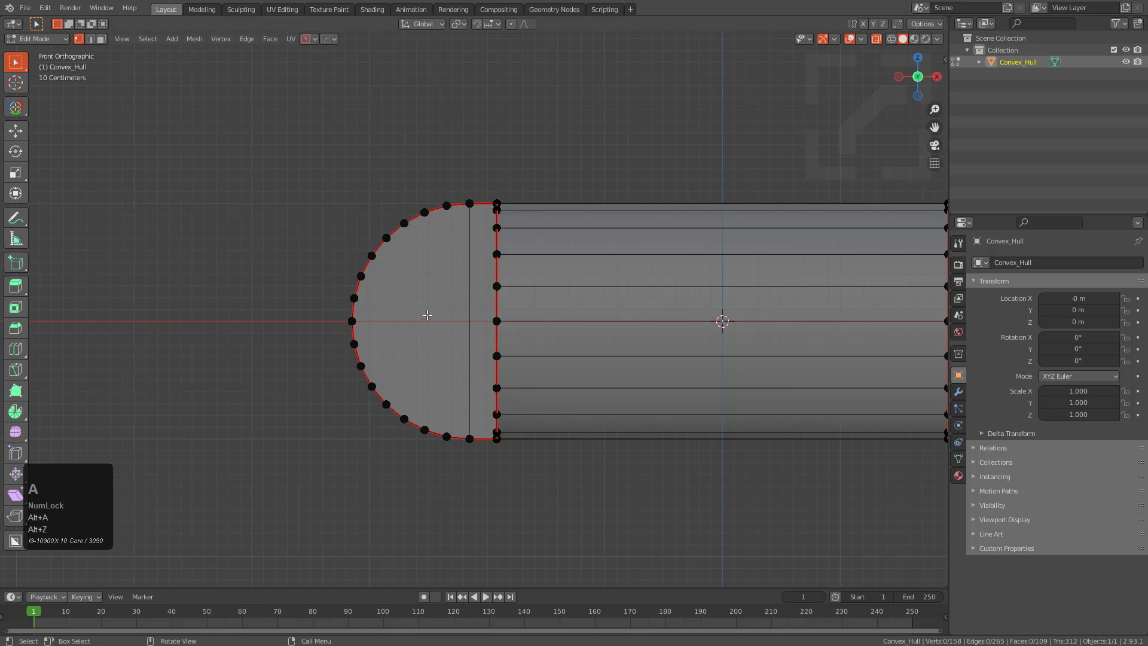
drag(309, 144, 492, 531)
key(g)
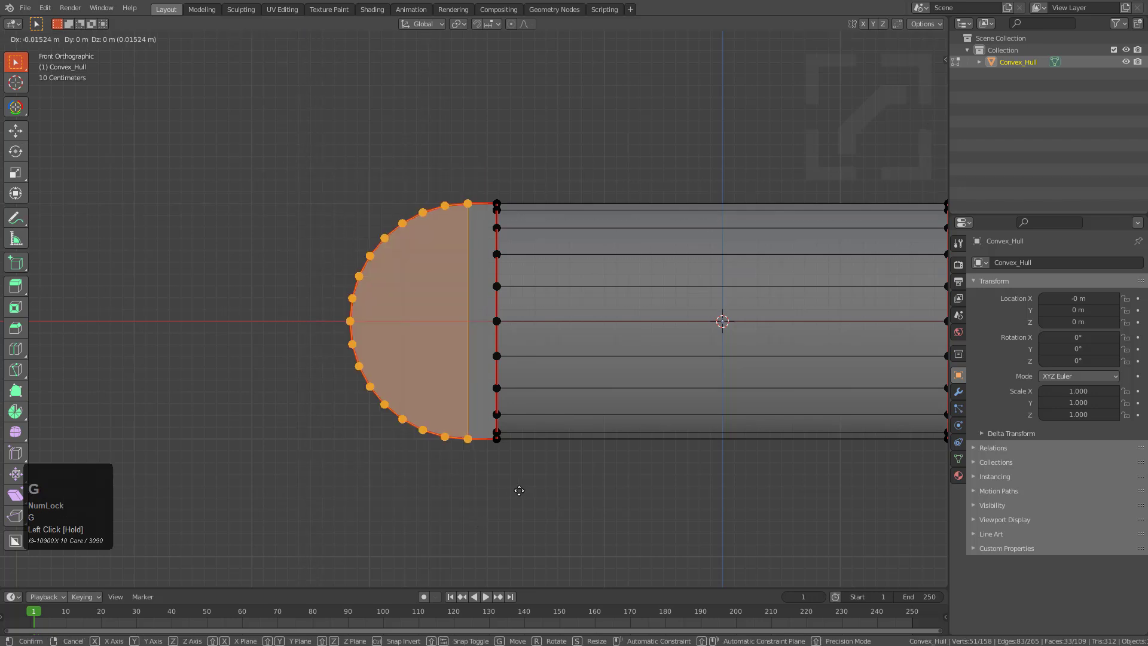
key(x)
click(464, 482)
key(Tab)
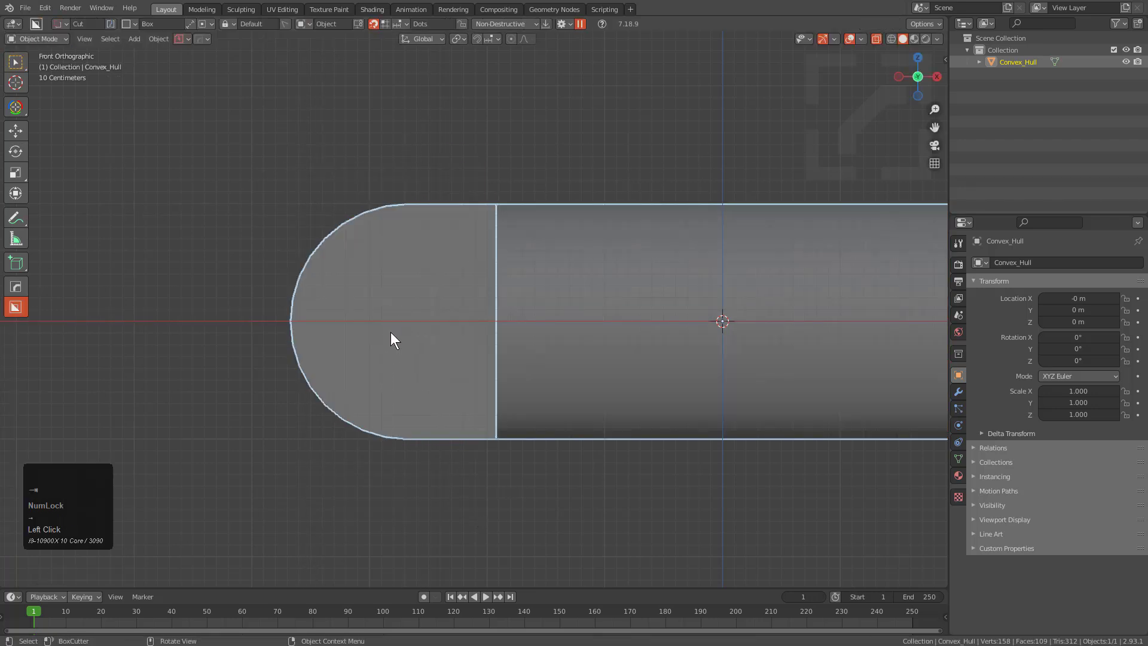
key(Tab)
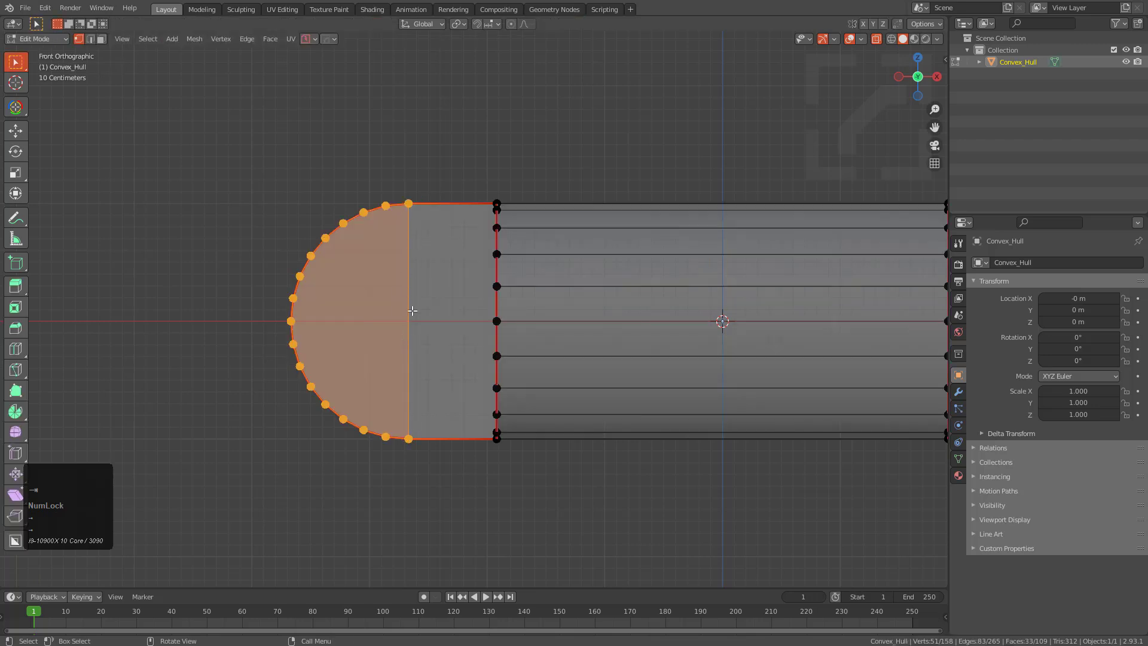
key(Tab)
Step: Draw a 64-vertex circle BoxCutter cut from the centre of the rounded end's arc and extrude it about 1.2 through the body
key(d)
click(425, 295)
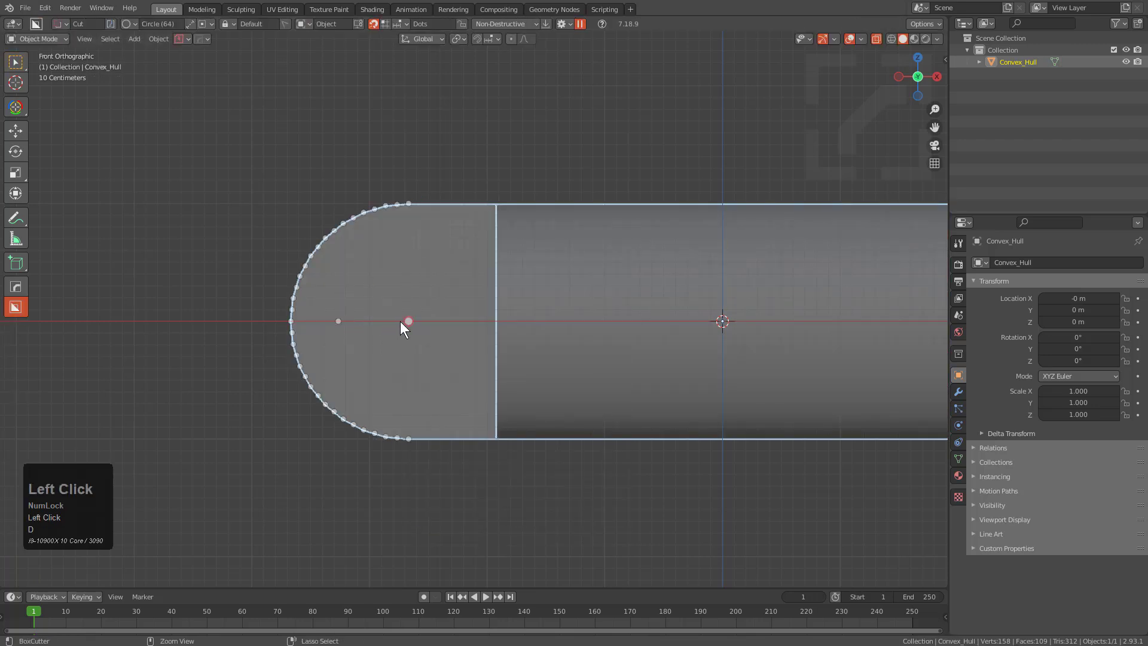
ctrl+drag(406, 321, 470, 345)
mouse_move(470, 346)
middle_down()
mouse_move(472, 364)
mouse_move(410, 313)
middle_up()
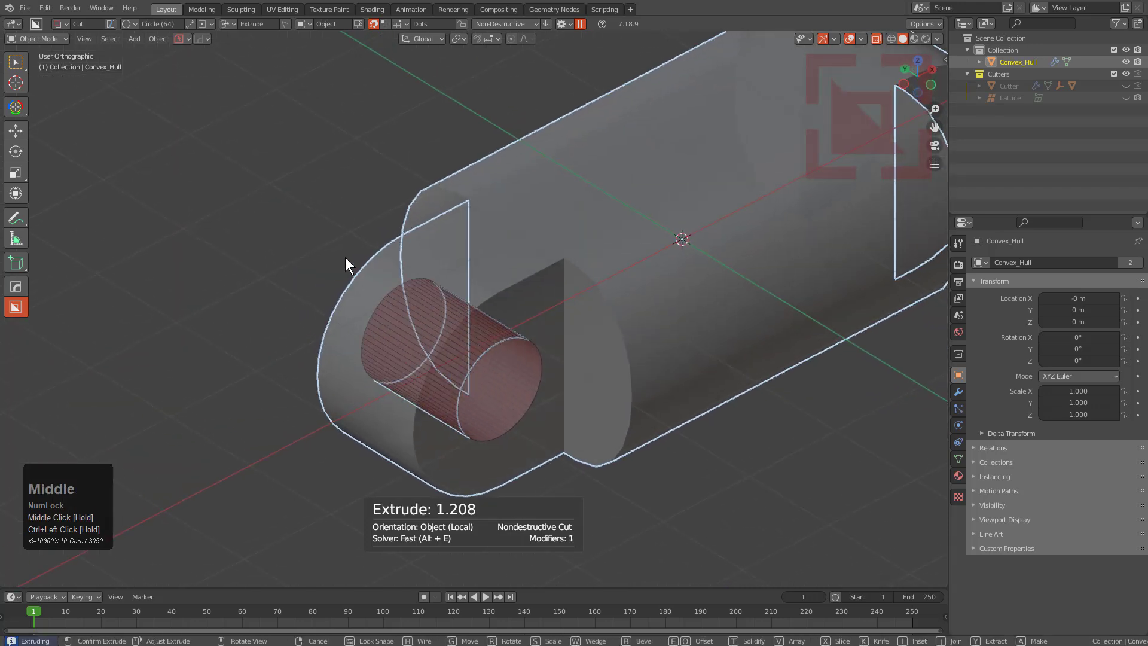
Step: Bevel the locked circle cutter, flip it on Z so the flare faces the front, and apply the cut
key(Tab)
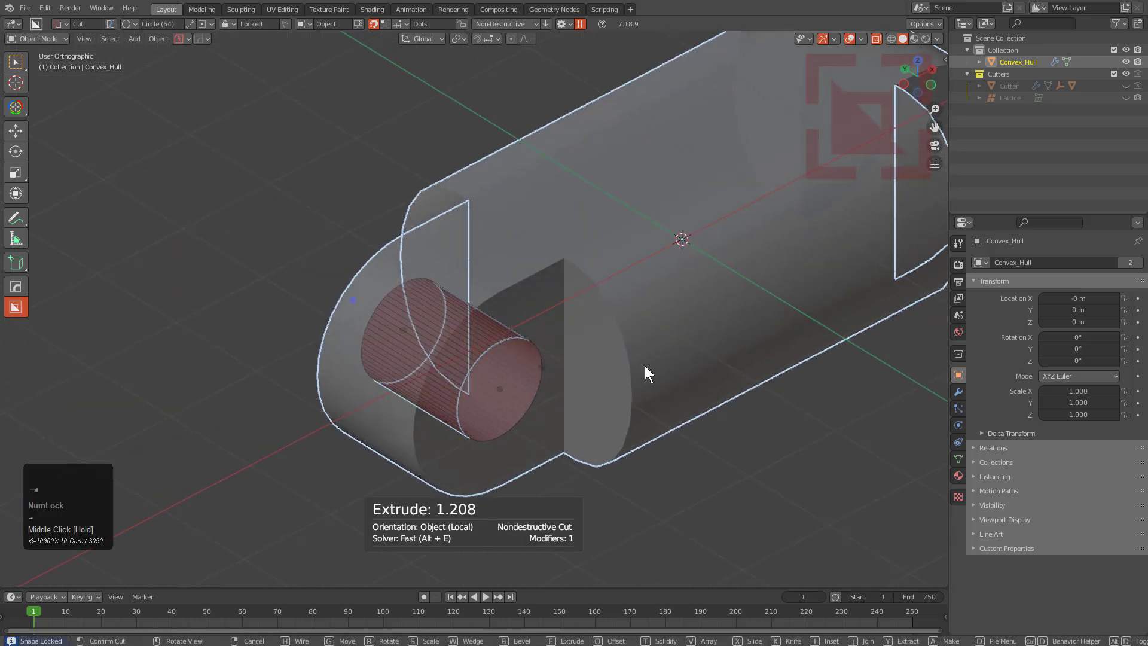
key(d)
click(640, 437)
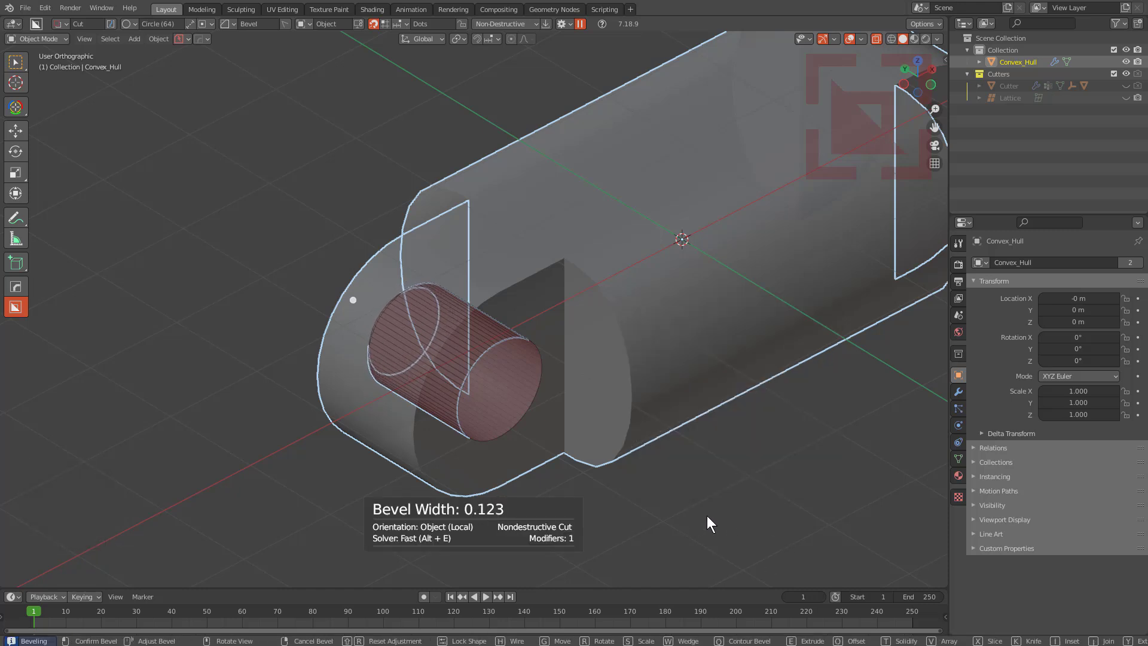
key(Tab)
key(d)
click(711, 470)
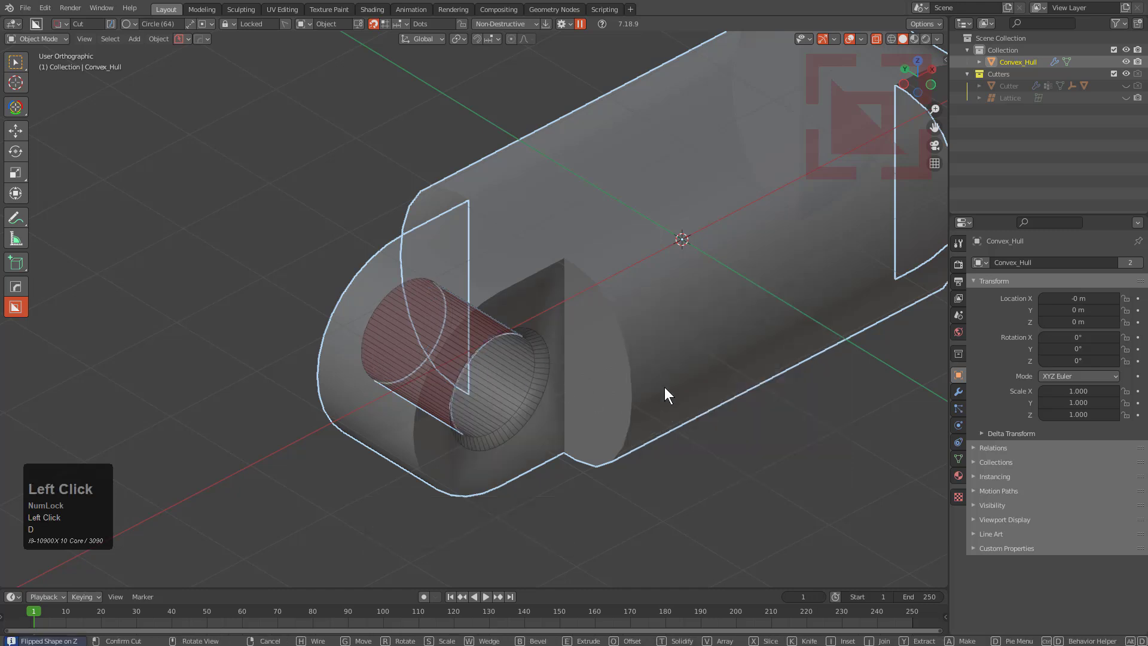
key(d)
shift+drag(756, 505, 786, 504)
click(539, 344)
Step: Turn off X-ray and sharpen the cut hull with HOps
middle_drag(577, 383, 544, 351)
key(alt+z)
key(shift+q)
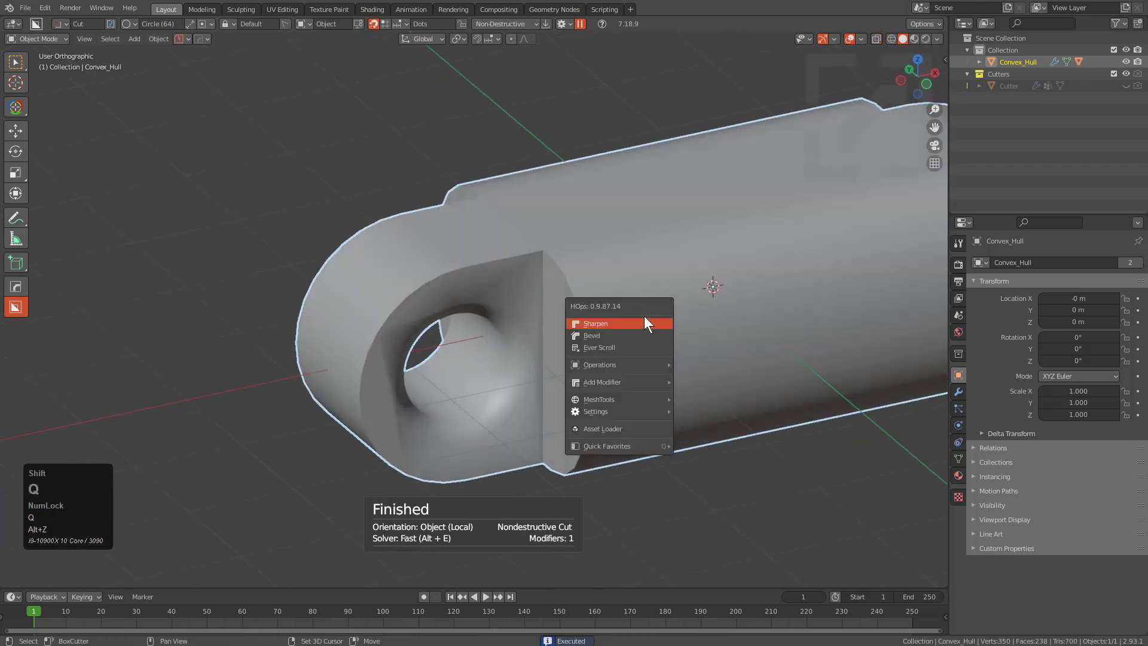
click(647, 322)
Step: Mirror the hull across Y and X with a single mirror modifier, using the gizmo's default options
scroll(644, 325, down, 3)
shift+middle_drag(643, 324, 558, 328)
key(alt+x)
key(x)
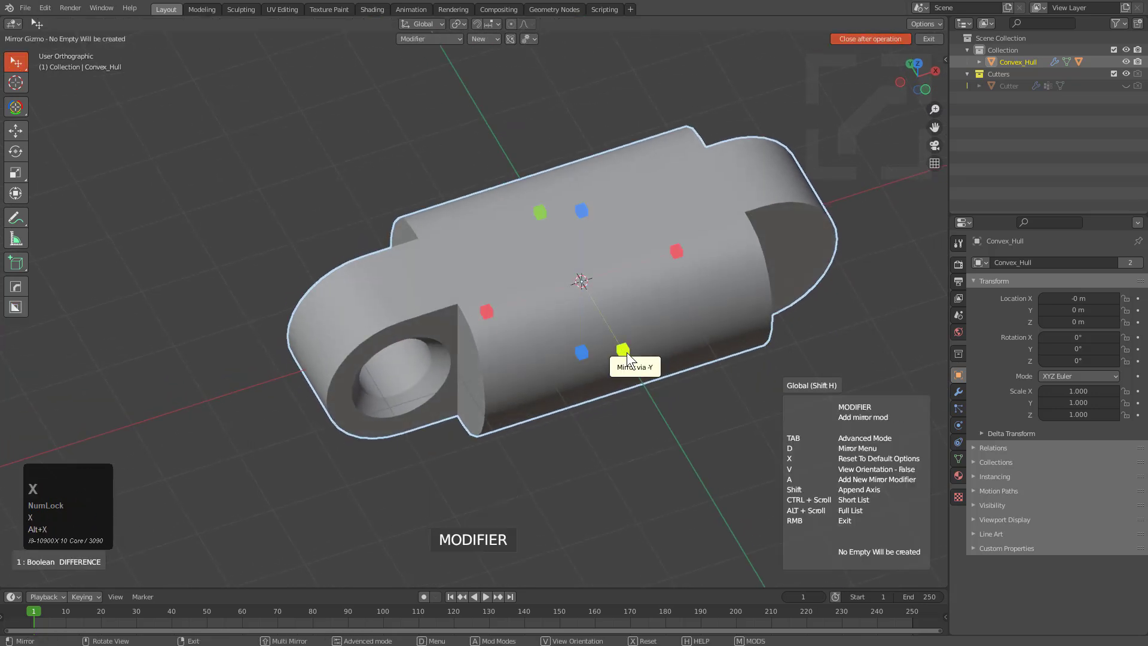
shift+click(623, 350)
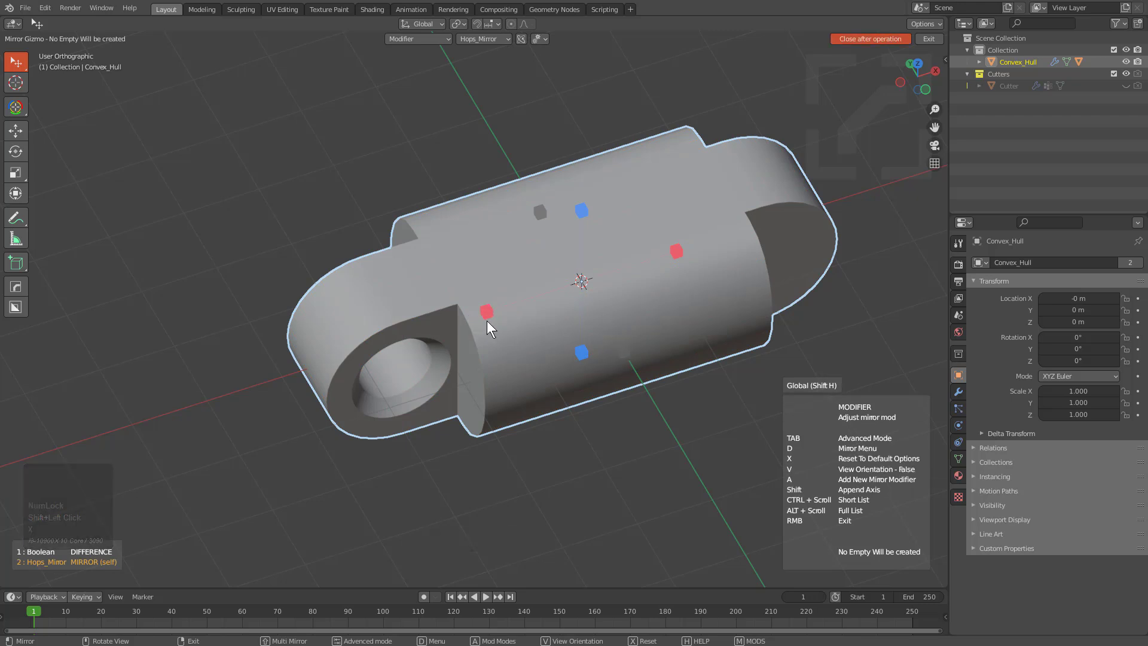
click(486, 311)
Step: Draw a box cutter about 5.1 by 0.9 along the hull's flat upper face and extrude it into the body
middle_drag(546, 326, 462, 301)
key(d)
click(459, 302)
mouse_move(343, 256)
mouse_down()
mouse_move(619, 283)
mouse_move(767, 241)
mouse_up()
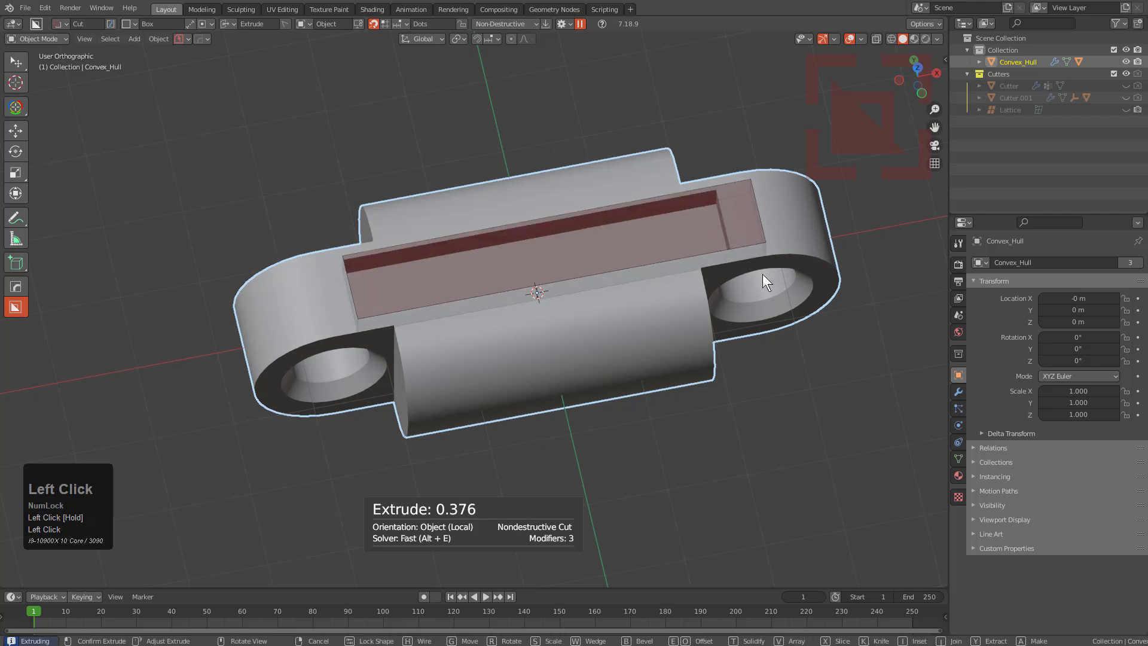
Step: Bevel the box cutter about 0.184 wide and disable its Q Bevel
key(b)
drag(781, 285, 762, 285)
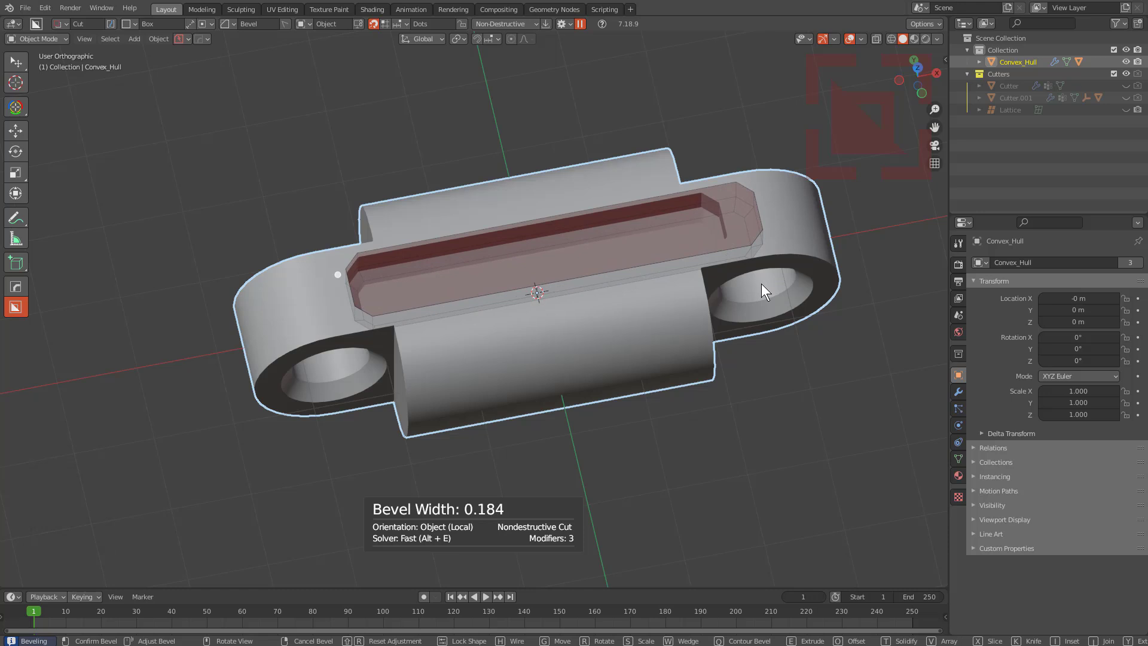
key(d)
click(857, 407)
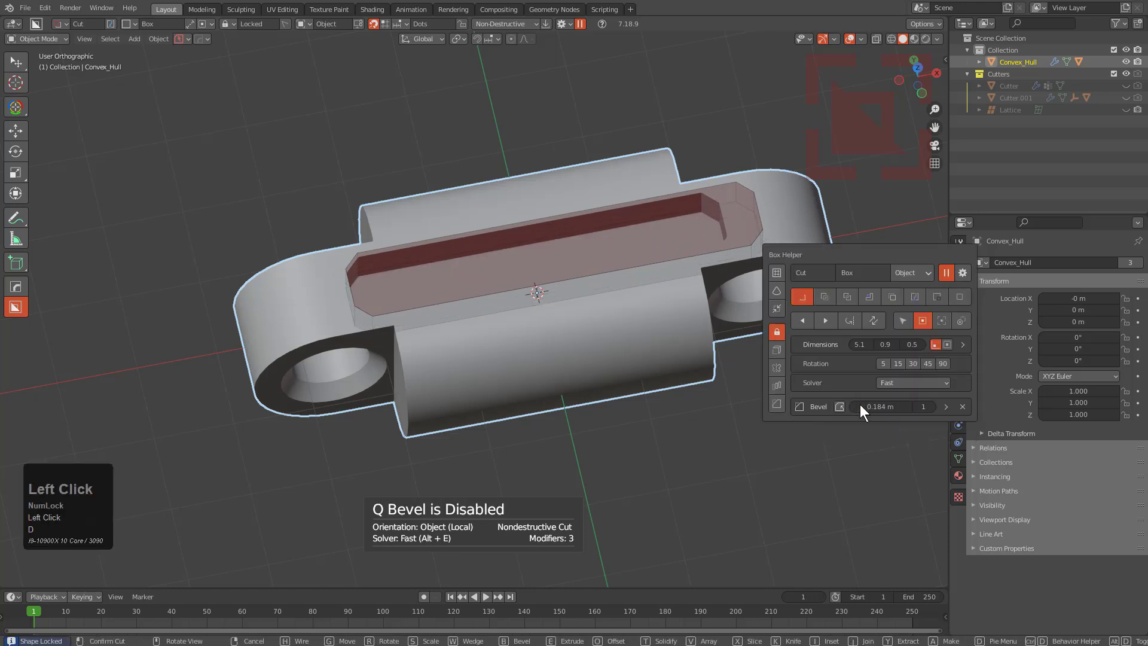
Step: Reposition the bevelled box cutter and switch it to Slice to separate the insert from the body
scroll(538, 306, up, 4)
mouse_move(488, 300)
middle_down()
mouse_move(482, 317)
mouse_move(482, 301)
mouse_move(510, 306)
middle_up()
key(g)
click(472, 313)
key(x)
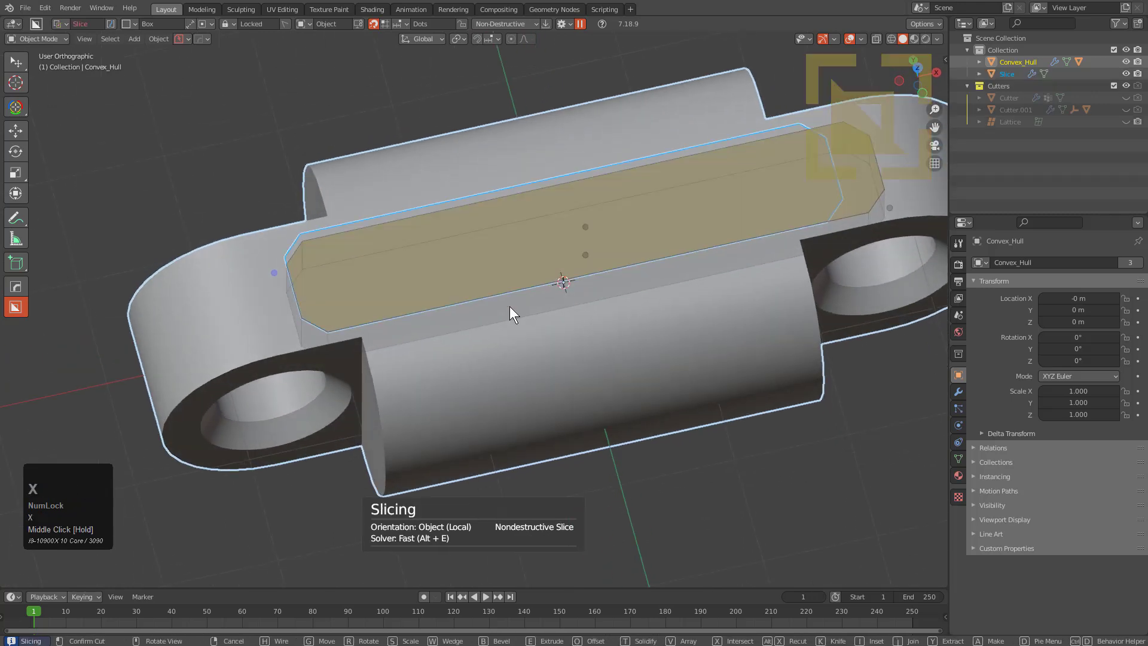
Step: Cut an Ngon notch with slanted sides, about 1.9 by 0.38, into the sliced piece's upper edge in front view
key(alt+a)
click(498, 263)
middle_drag(496, 263, 518, 275)
key(d)
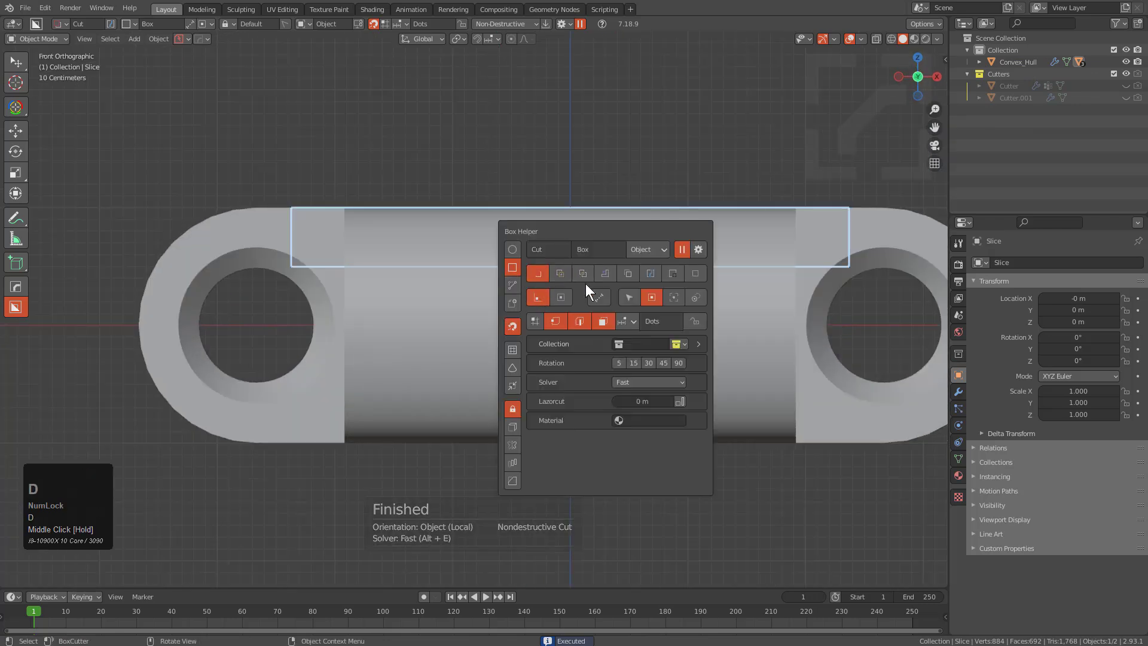
click(508, 283)
drag(345, 189, 363, 241)
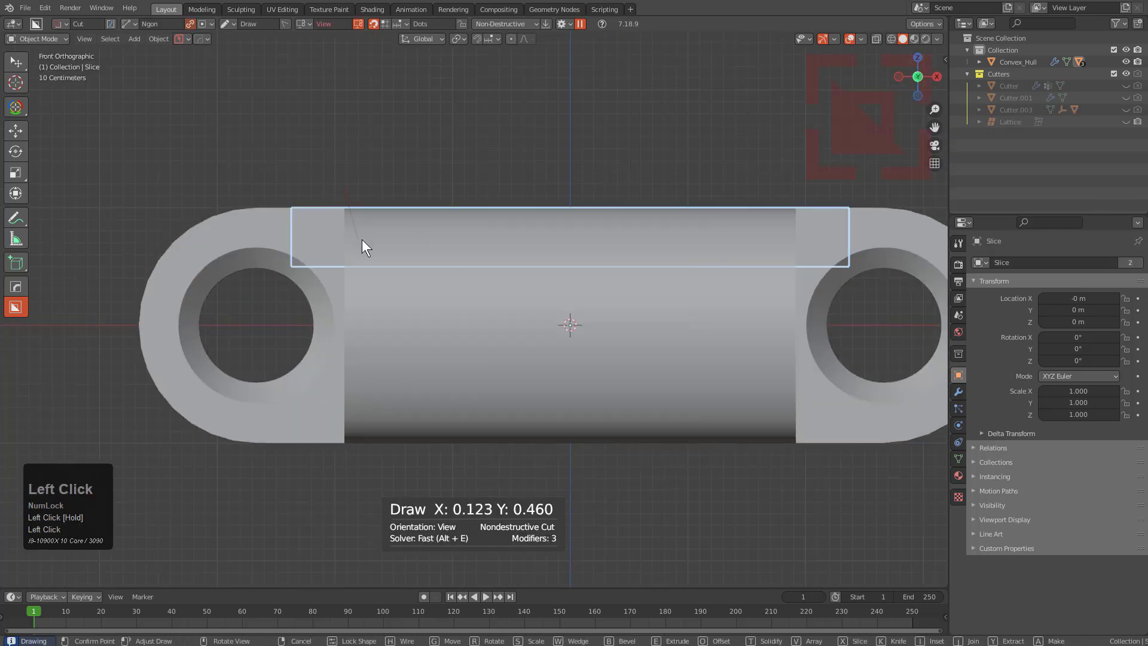
click(368, 232)
click(547, 238)
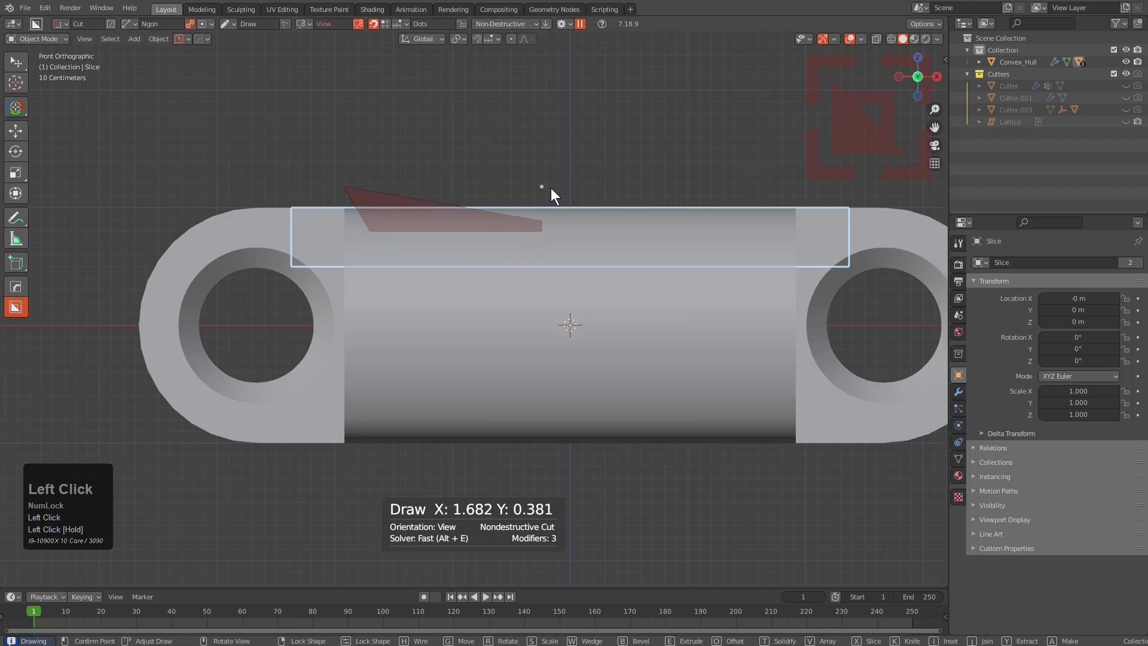
key(space)
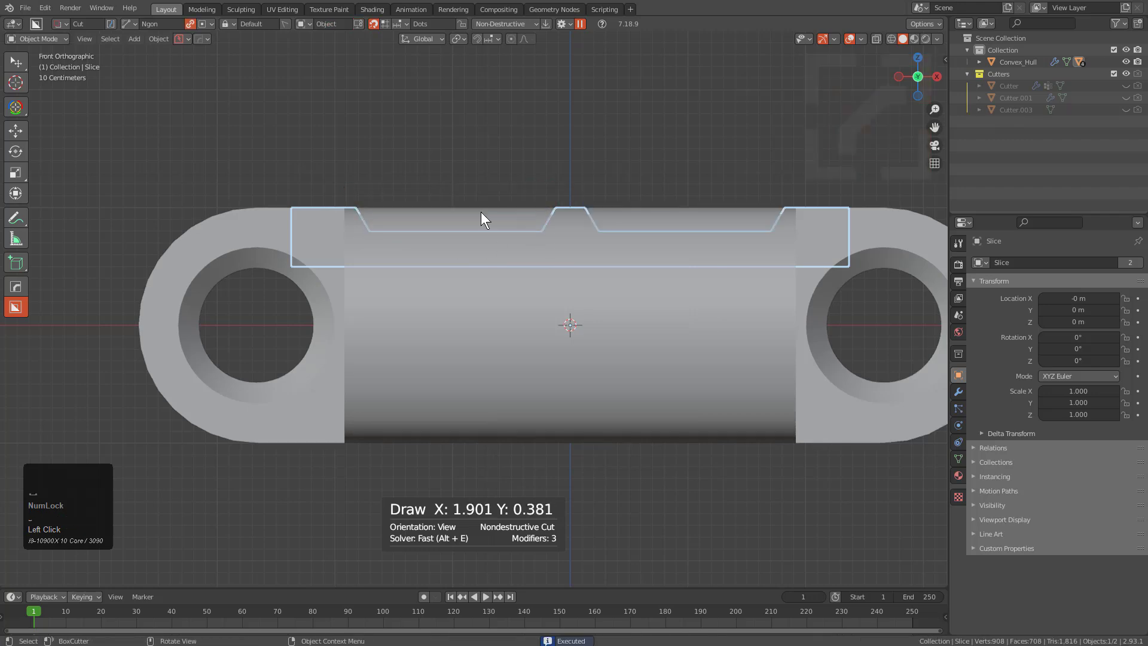
Step: Cut a second Ngon notch with a slanted side into the outer end of the slice's upper edge
click(331, 195)
click(317, 221)
click(256, 224)
click(235, 162)
key(space)
Step: Add the Z axis to the hull's existing mirror modifier with the mirror gizmo
middle_drag(427, 231, 568, 335)
scroll(490, 325, down, 1)
click(569, 335)
key(alt+x)
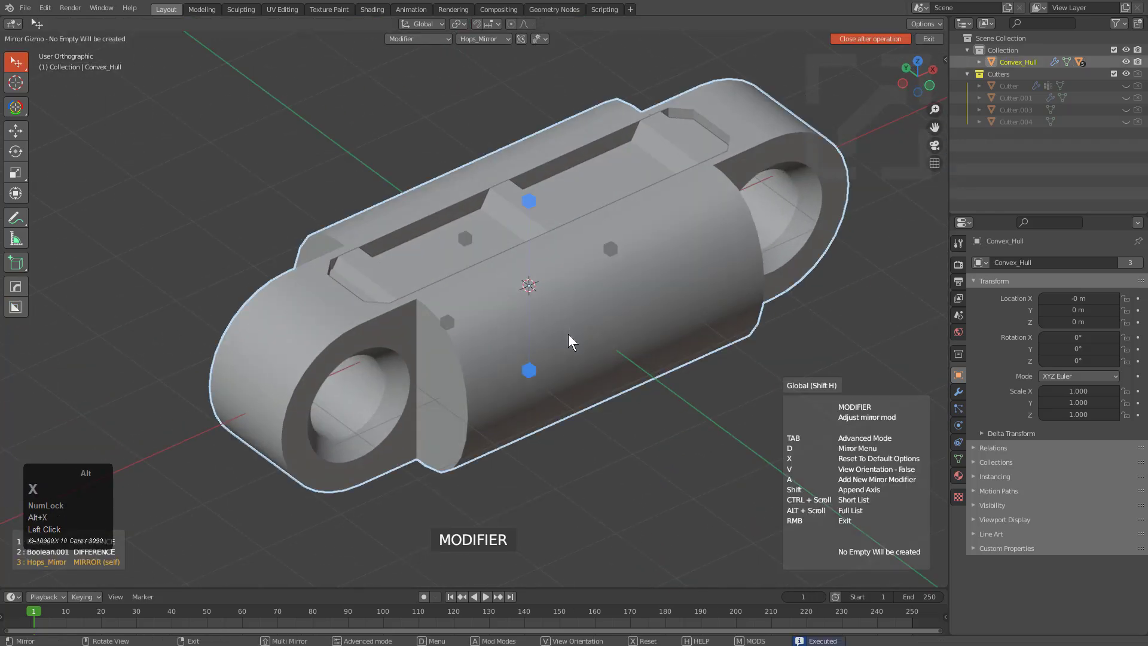
click(527, 204)
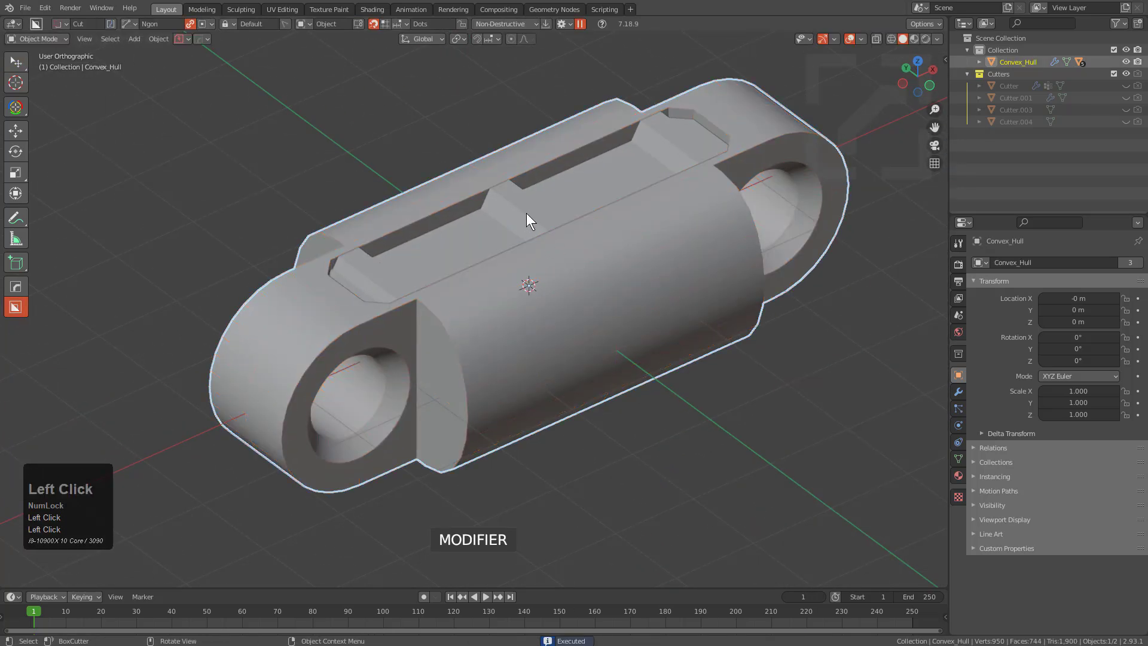
Step: Mirror the slice piece across Z with the mirror gizmo and leave the slice selected
click(527, 214)
key(alt+x)
click(538, 207)
scroll(557, 270, down, 2)
key(alt+a)
middle_drag(565, 299, 483, 253)
click(505, 246)
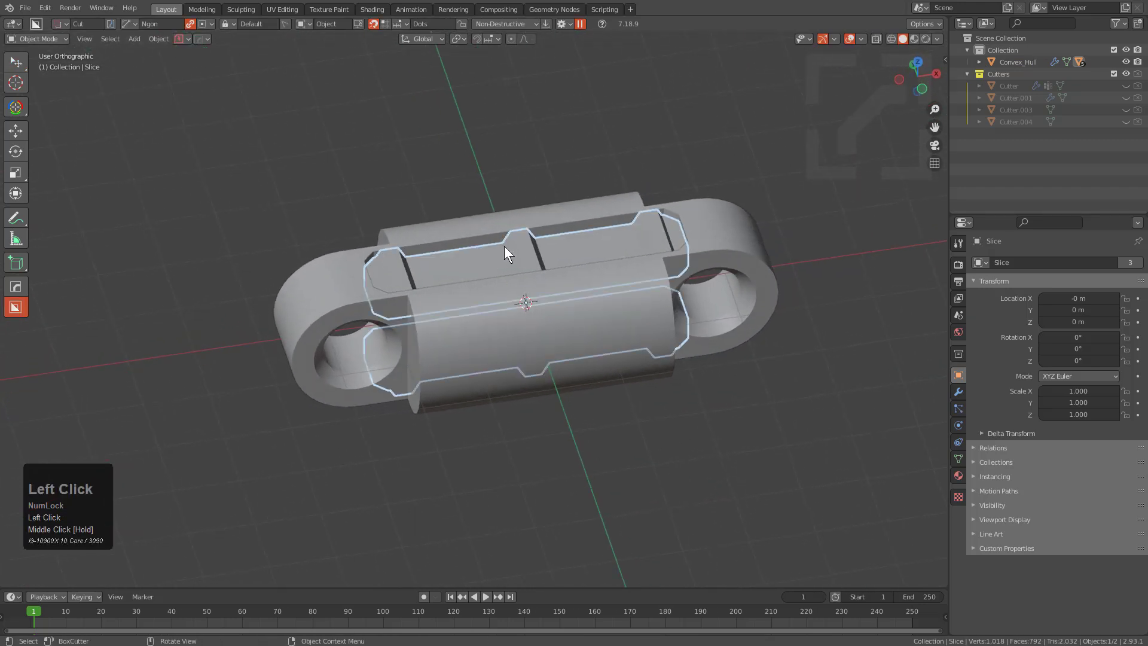
Step: Dice the hull and the slice piece with the Knife method at a count of 15, using Smart Apply on their modifiers
shift+click(539, 305)
key(q)
mouse_move(544, 391)
click(631, 425)
scroll(631, 426, up, 2)
scroll(631, 424, up, 4)
key(s)
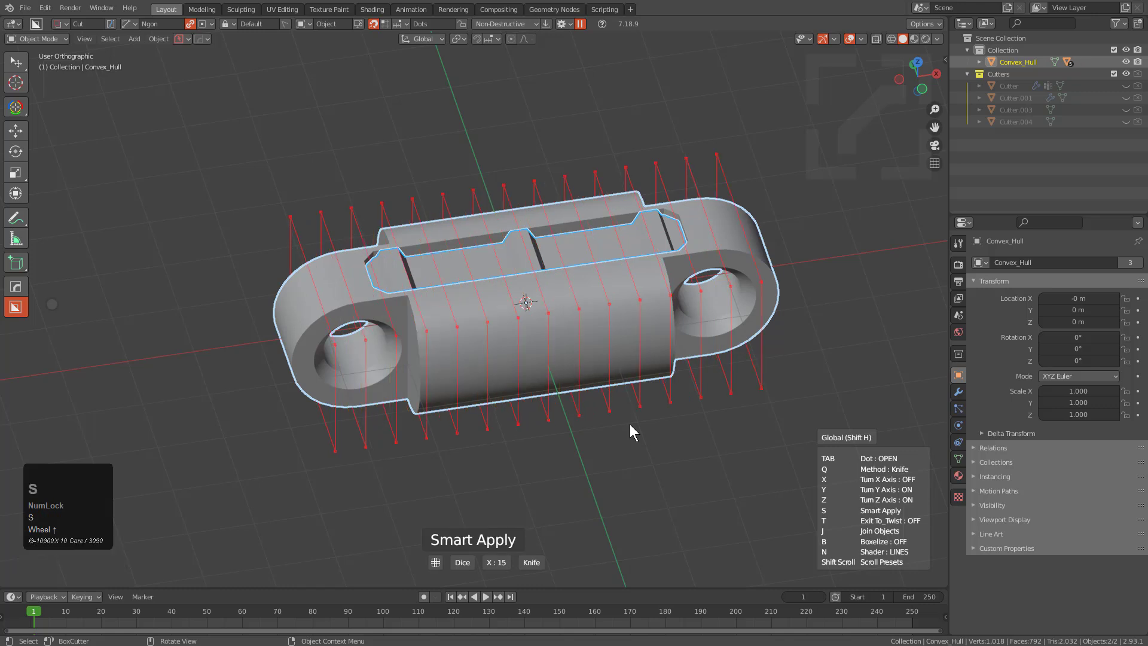
scroll(631, 426, down, 2)
click(630, 425)
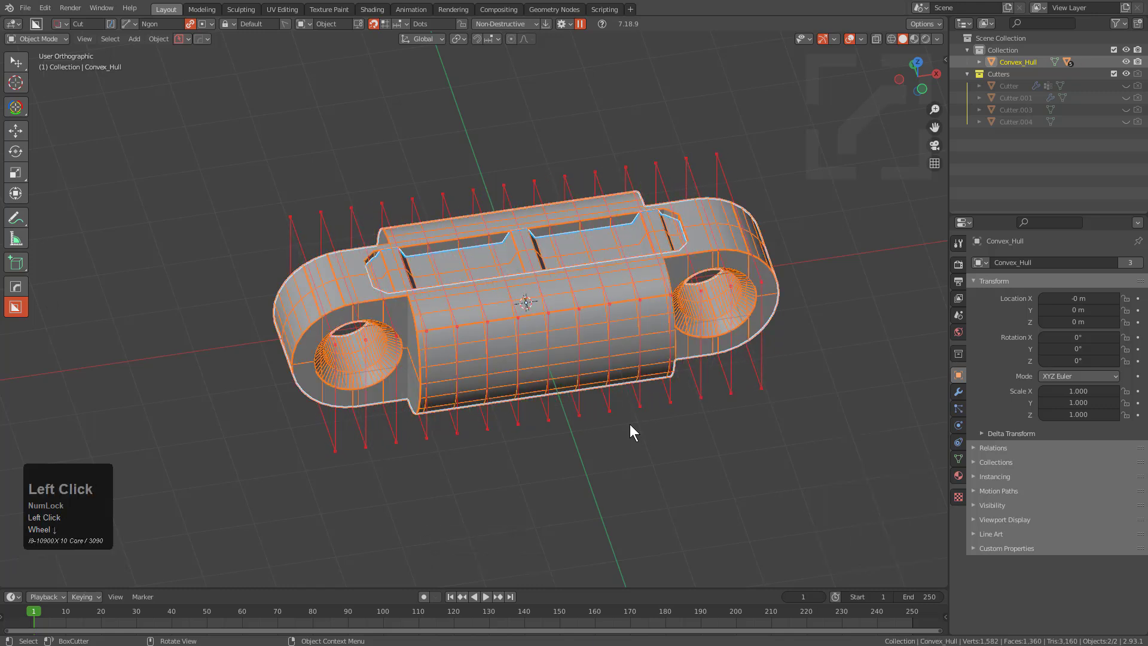
middle_drag(584, 381, 555, 324)
key(alt+a)
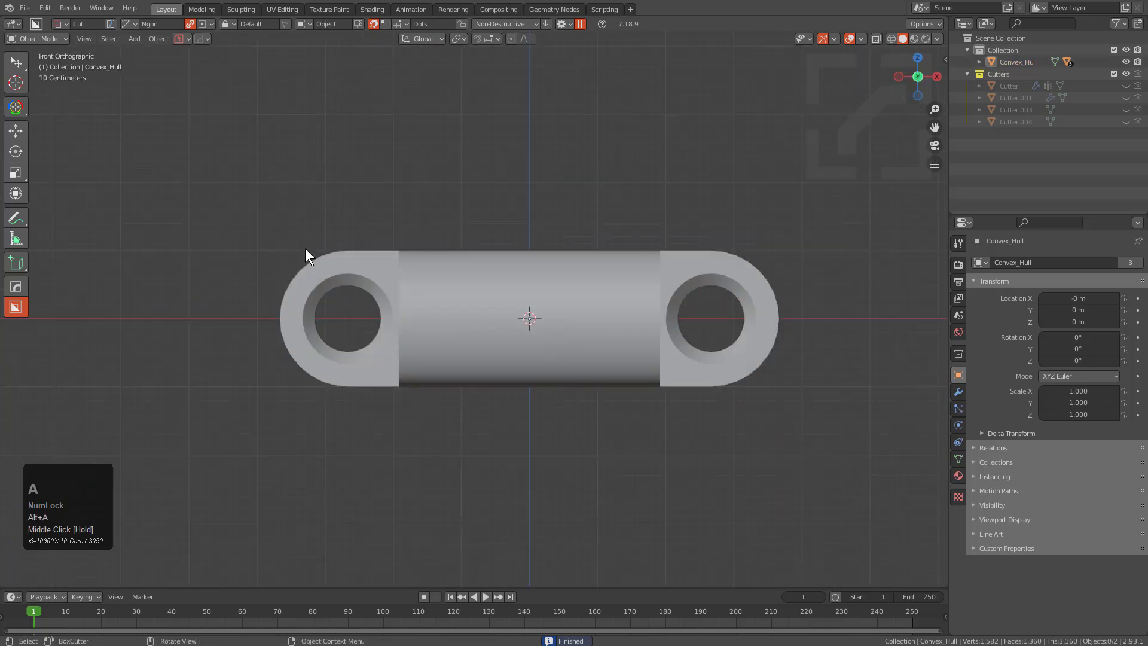
Step: Add a Bezier curve at the world origin, aligned to the front view with a 90° X rotation
key(shift+a)
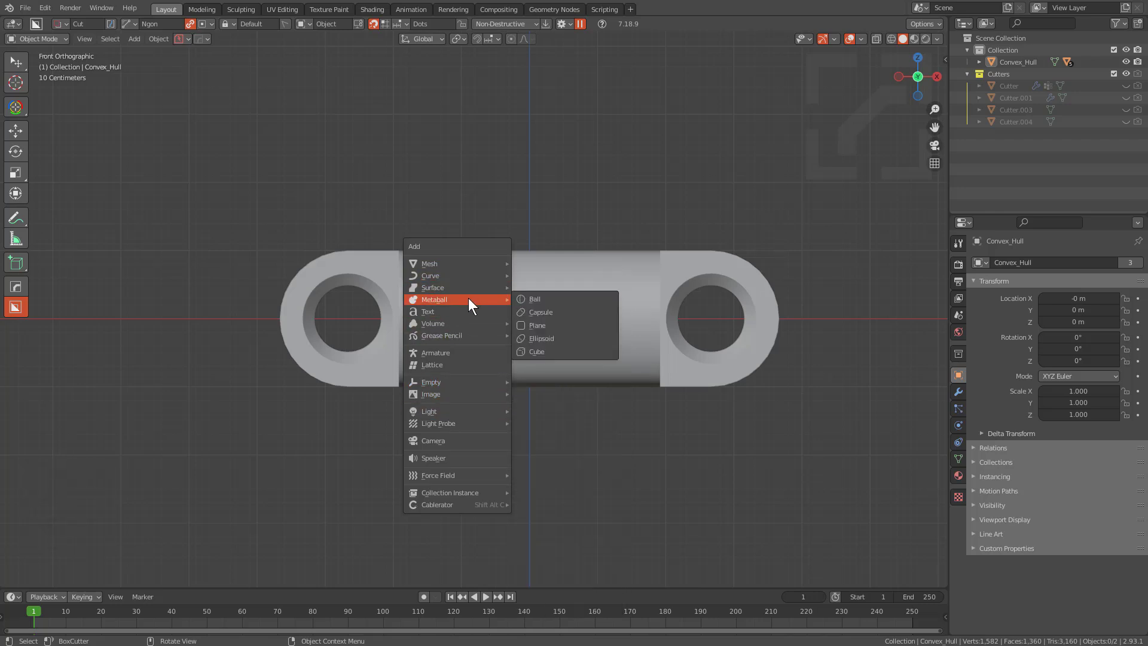
mouse_move(468, 386)
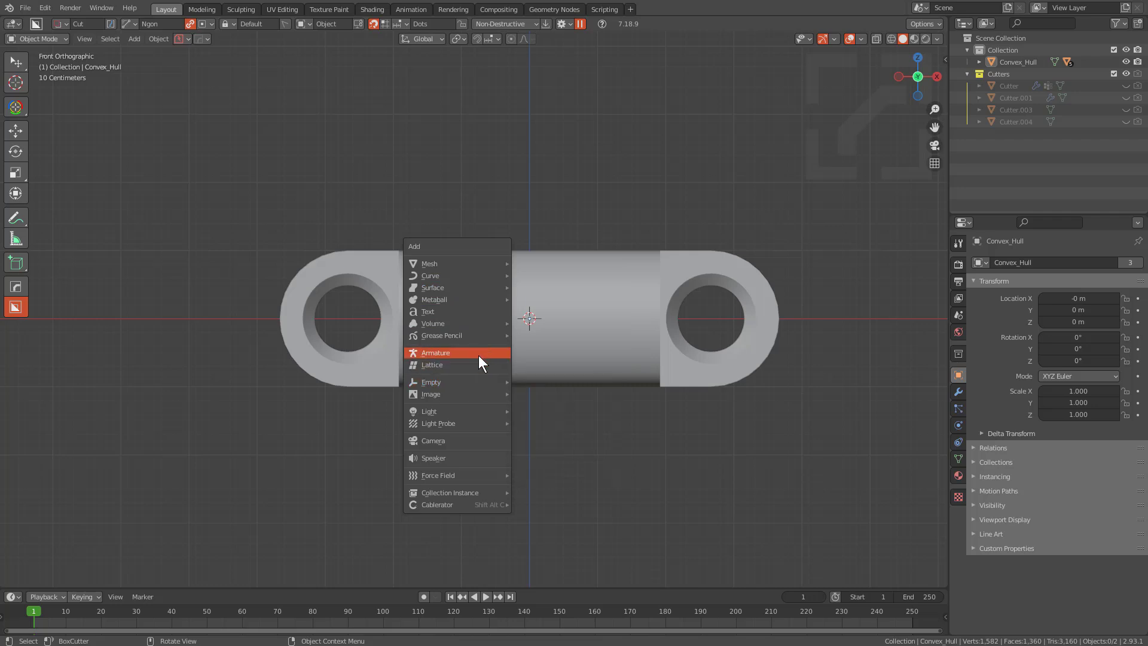
click(458, 279)
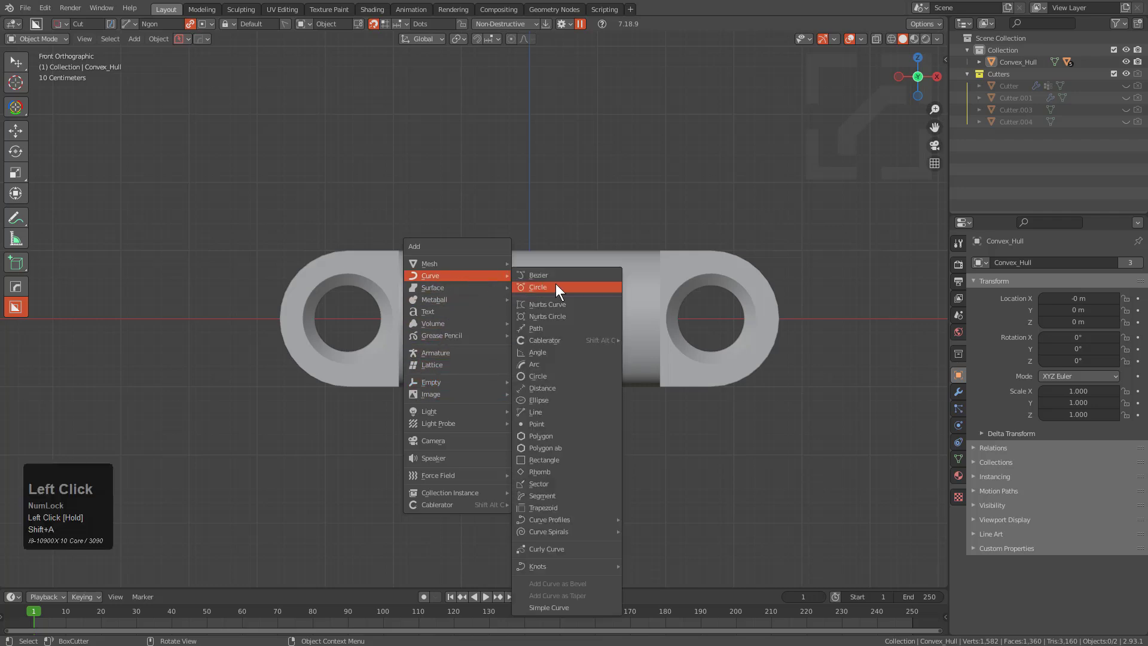
click(558, 276)
key(F9)
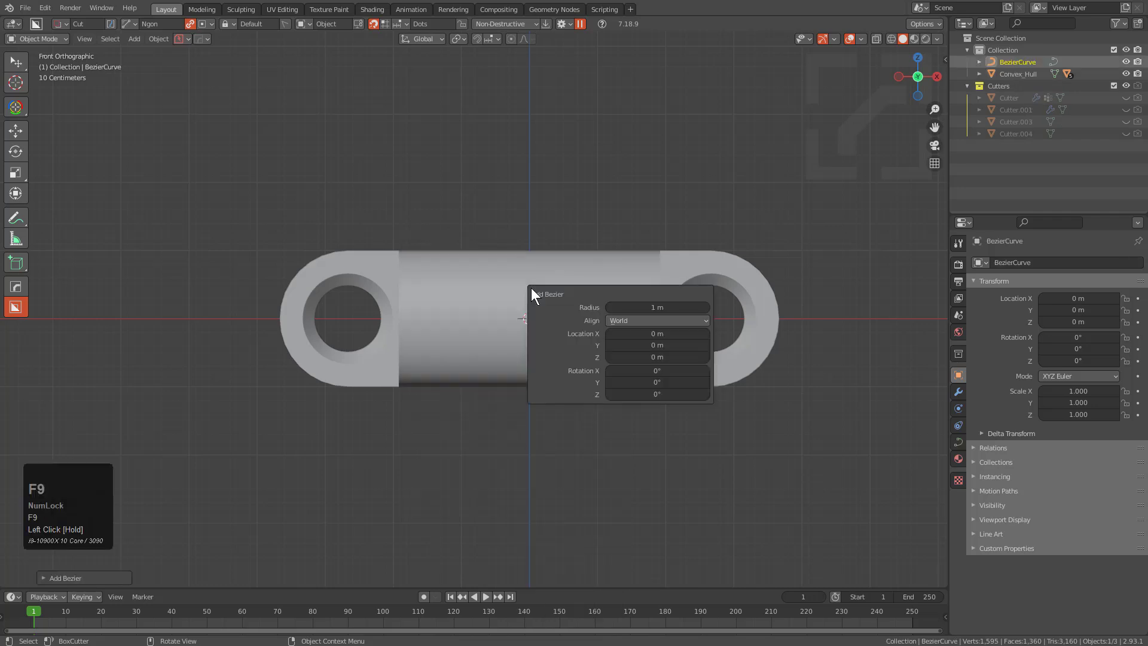
click(630, 322)
click(633, 346)
Step: In Edit Mode with X-ray on, move the curve's start point below the link's left eye and aim its handle upward
key(Tab)
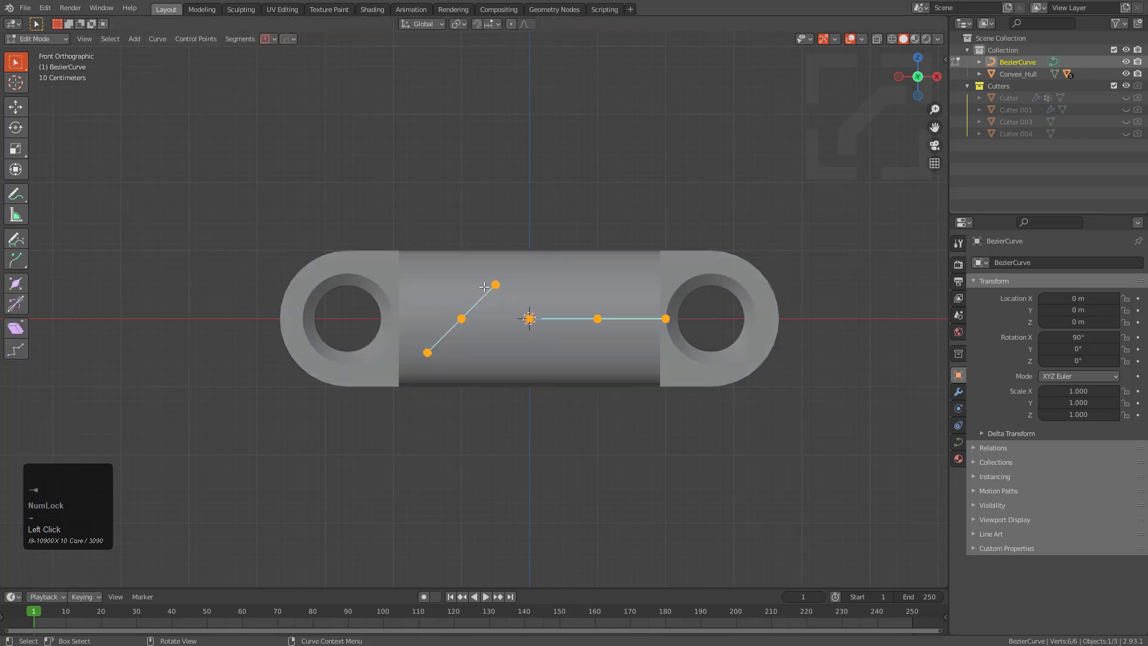
key(alt+z)
click(466, 318)
key(g)
click(337, 477)
click(366, 446)
key(g)
click(358, 235)
Step: Move the curve's end point high above the link's right eye and scale up its handles to form a wide arc
click(601, 316)
key(g)
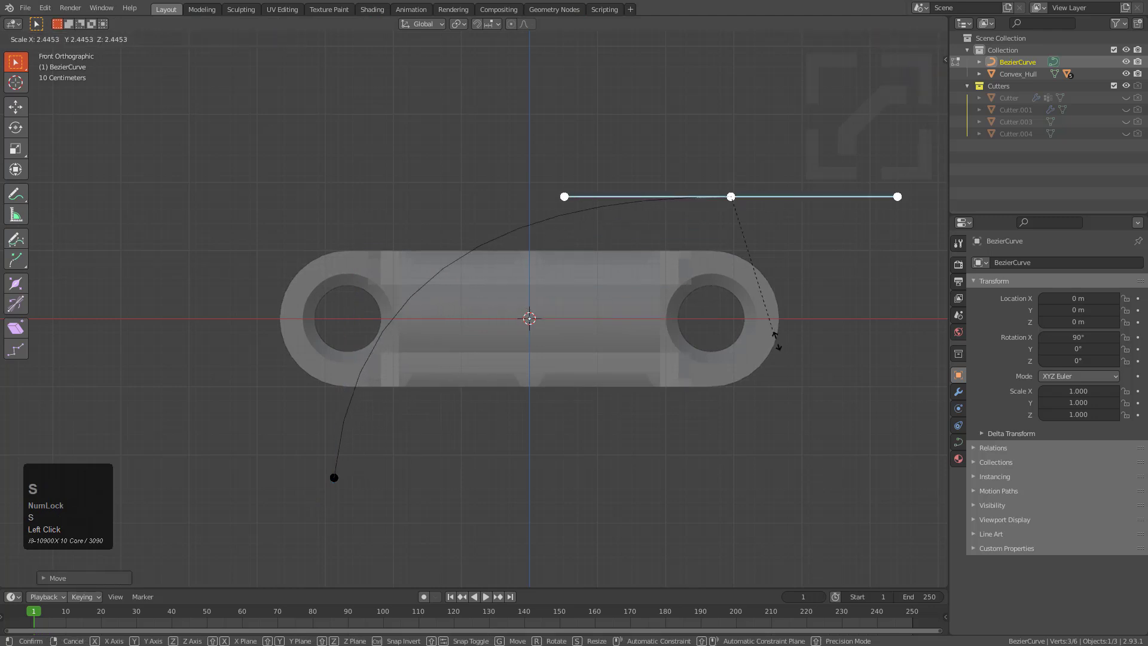
click(733, 193)
click(474, 85)
key(ctrl+z)
key(g)
click(559, 119)
key(g)
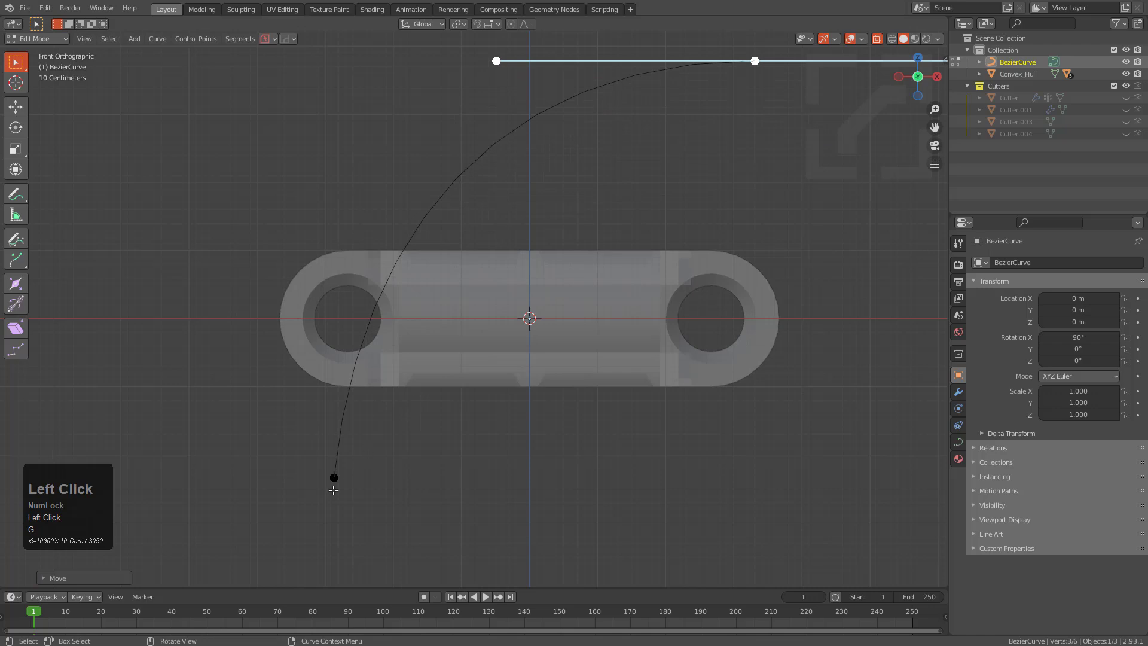
Step: Move the curve's start point farther down and outward to lengthen the arc, then leave Edit Mode and turn X-ray off
click(333, 489)
key(g)
click(285, 552)
key(Tab)
scroll(442, 317, down, 2)
key(alt+z)
middle_drag(451, 248, 482, 282)
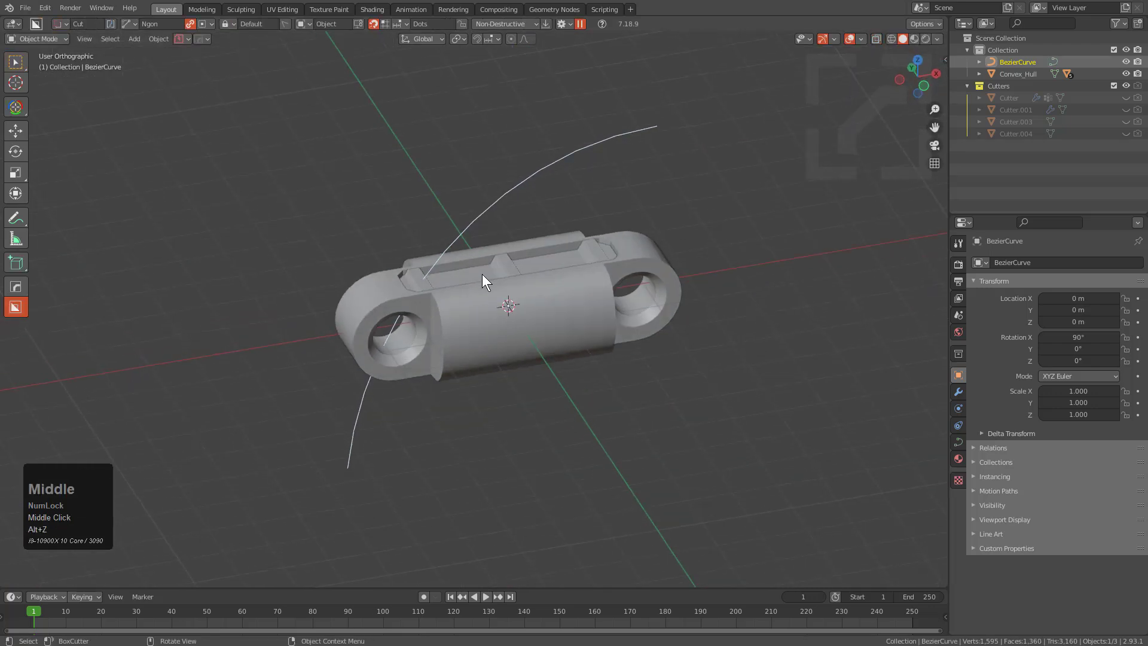
Step: Join the slice piece into the hull as one object
click(482, 271)
shift+click(500, 305)
key(ctrl)
key(ctrl+j)
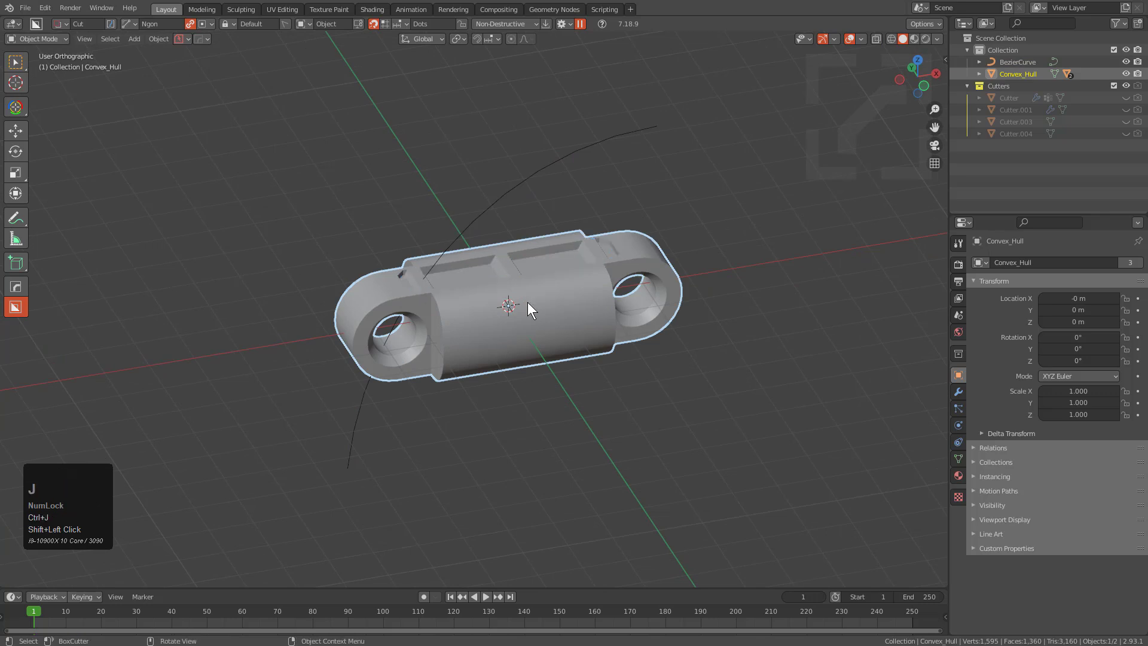
Step: Add an HOps Curve modifier to the hull using the Bezier curve, changing its mode so the link's length follows the curve
key(shift)
shift+click(515, 182)
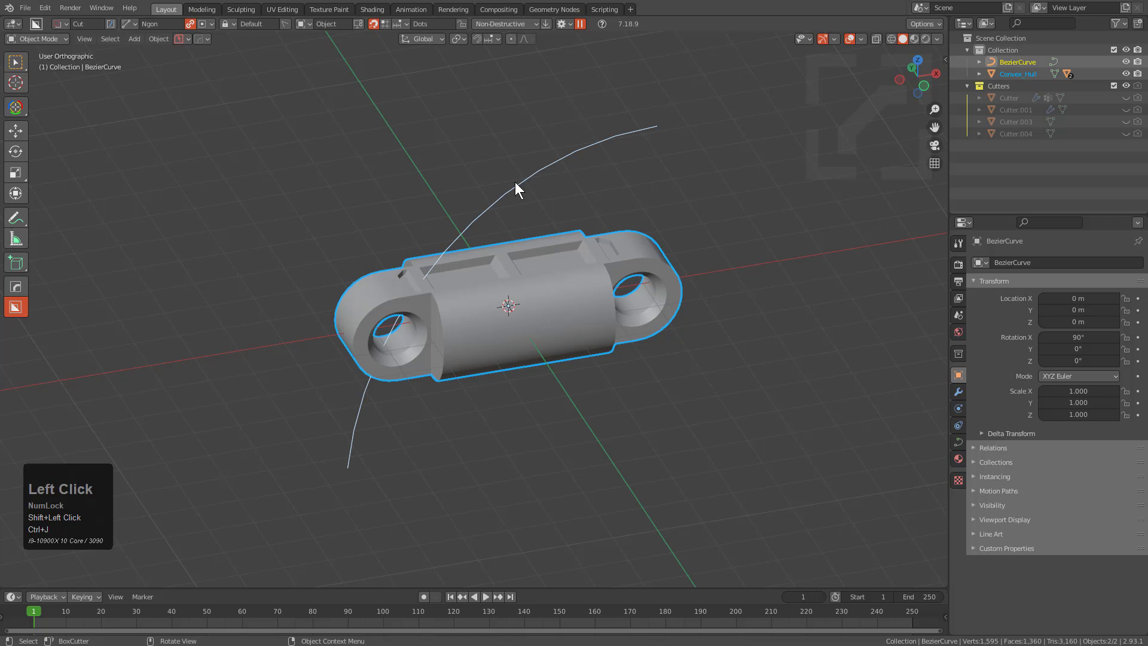
key(q)
click(494, 214)
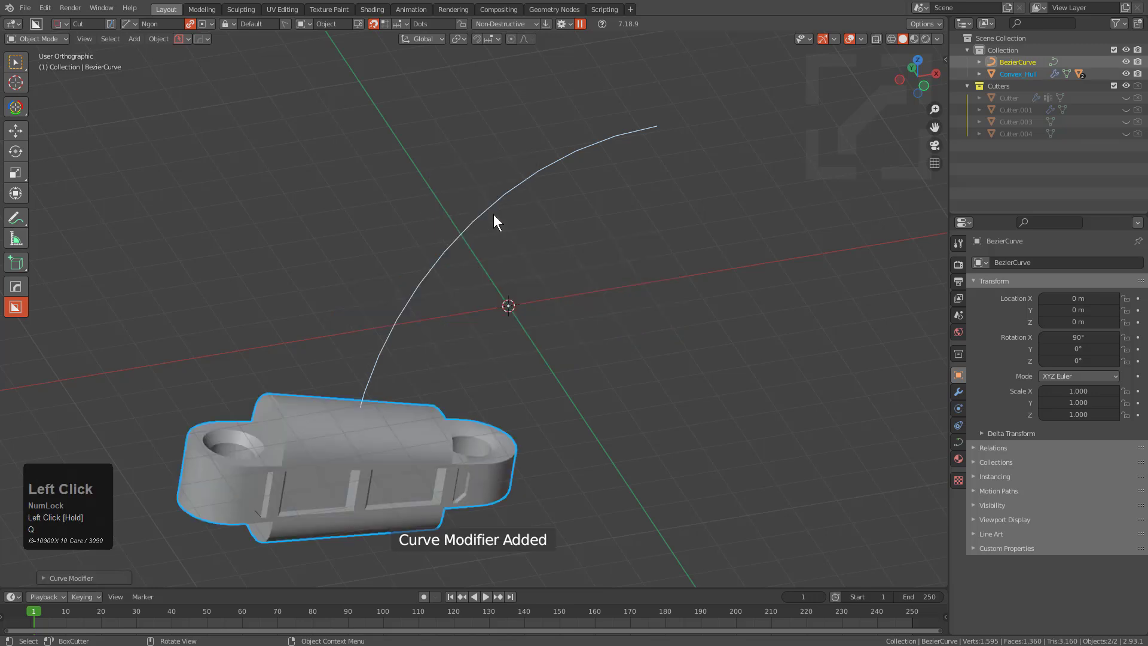
key(F9)
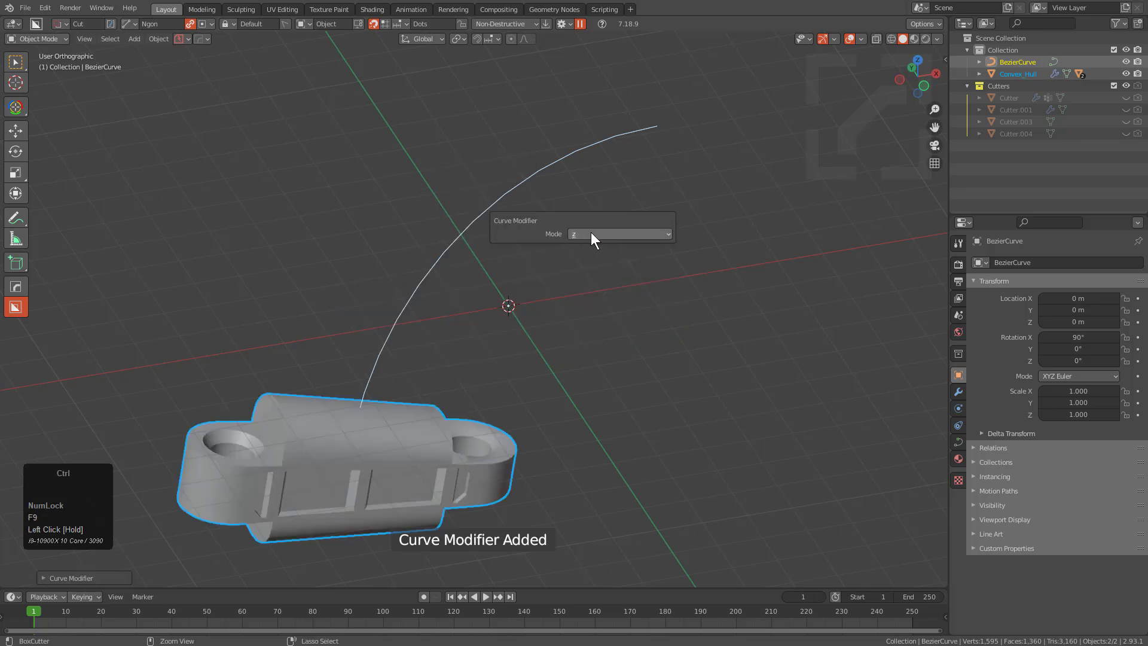
ctrl+scroll(598, 232, down, 1)
Step: Move the hull about -5.4 m along the global X axis to slide it up the curve
middle_drag(491, 281, 435, 401)
key(alt+a)
click(433, 403)
key(g)
key(z)
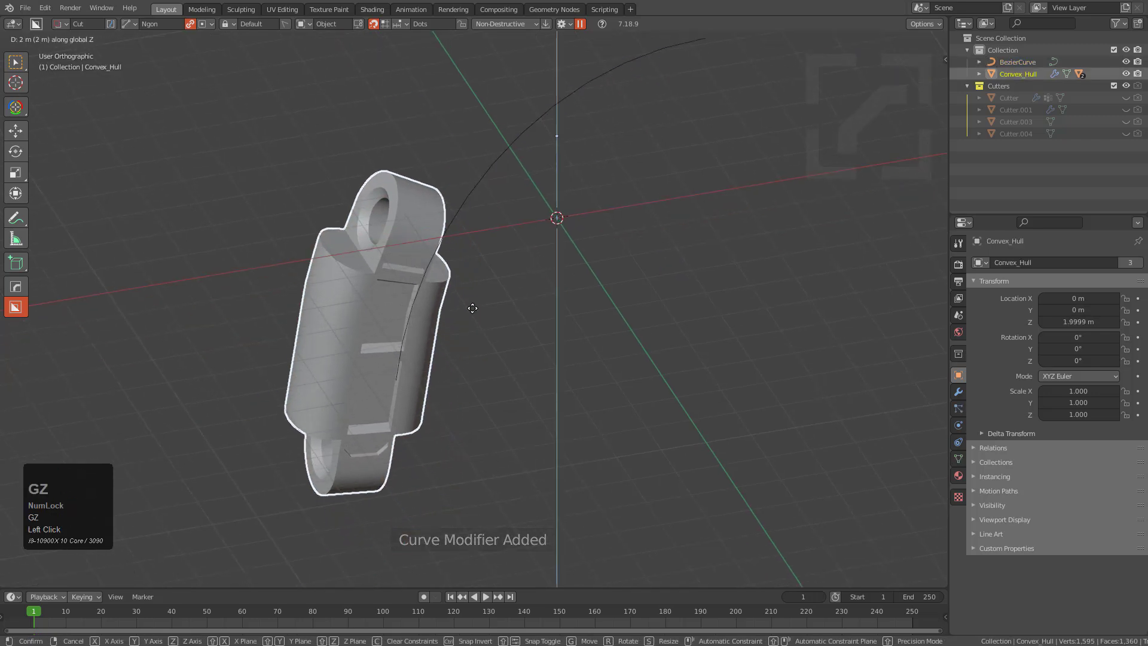
key(x)
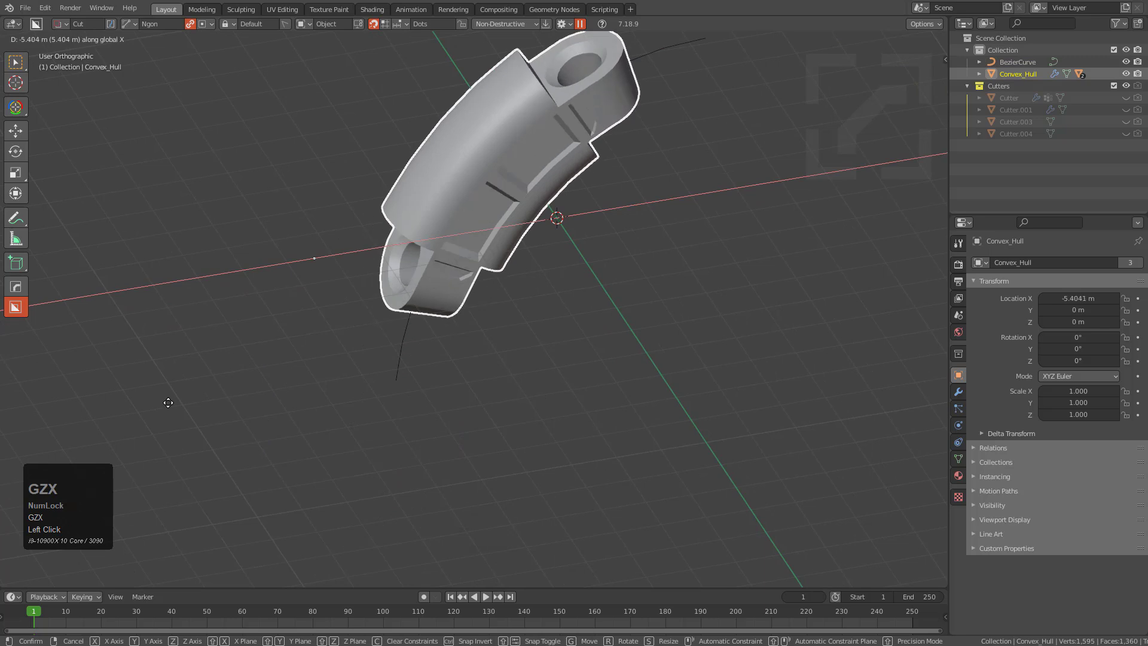
click(189, 333)
shift+scroll(452, 324, down, 2)
scroll(452, 324, down, 1)
Step: Tilt all of the curve's control points so the link's eyes face front and its notched side faces outward
click(436, 351)
key(Tab)
key(a)
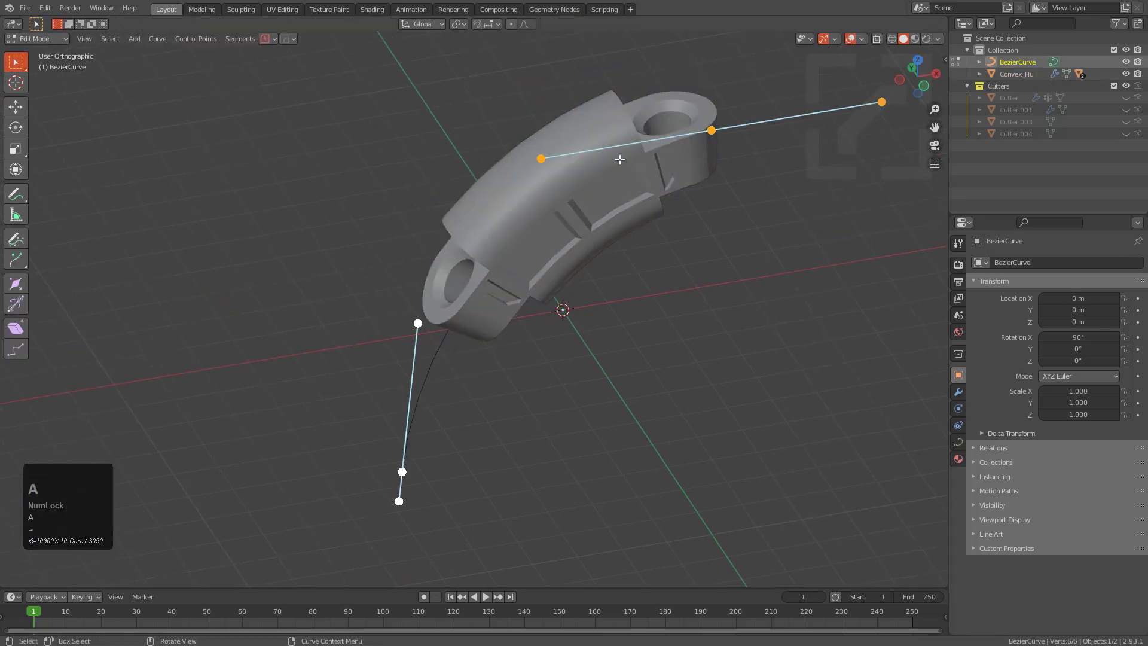
key(ctrl)
middle_drag(676, 215, 605, 193)
key(Tab)
key(alt+a)
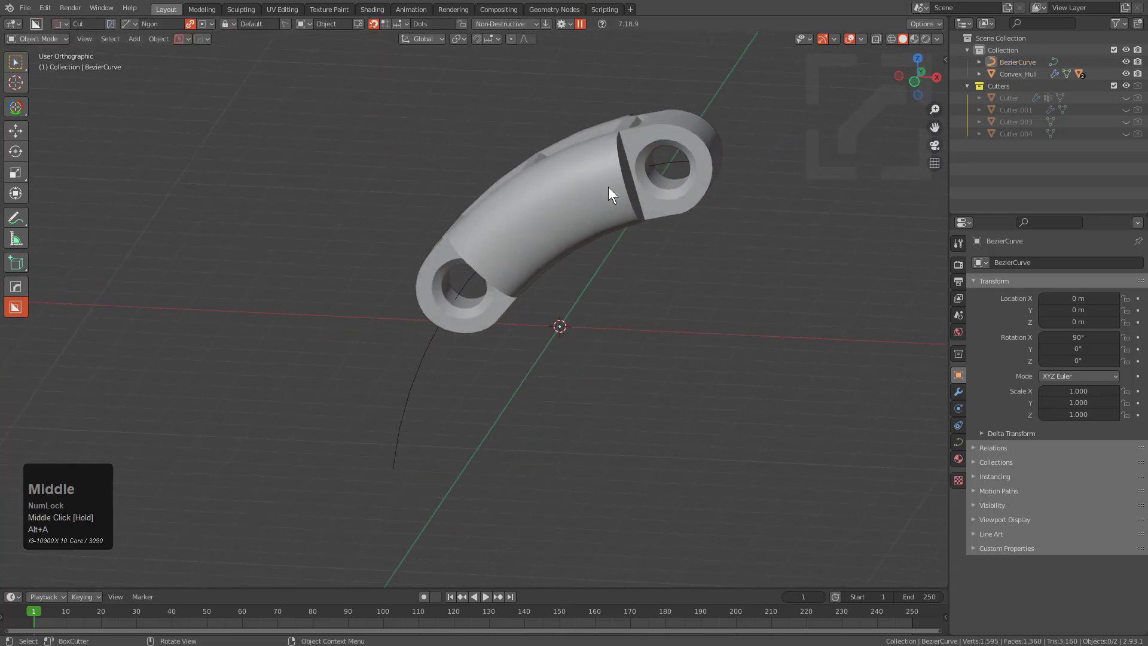
Step: Set the Bezier curve's Resolution U to 21 and hide the curve
scroll(574, 257, up, 2)
middle_drag(574, 257, 597, 245)
click(691, 173)
key(q)
mouse_move(577, 278)
mouse_down()
mouse_move(539, 278)
mouse_move(616, 278)
mouse_move(538, 278)
mouse_move(610, 278)
mouse_move(538, 278)
mouse_move(610, 278)
mouse_move(538, 278)
mouse_move(589, 278)
mouse_up()
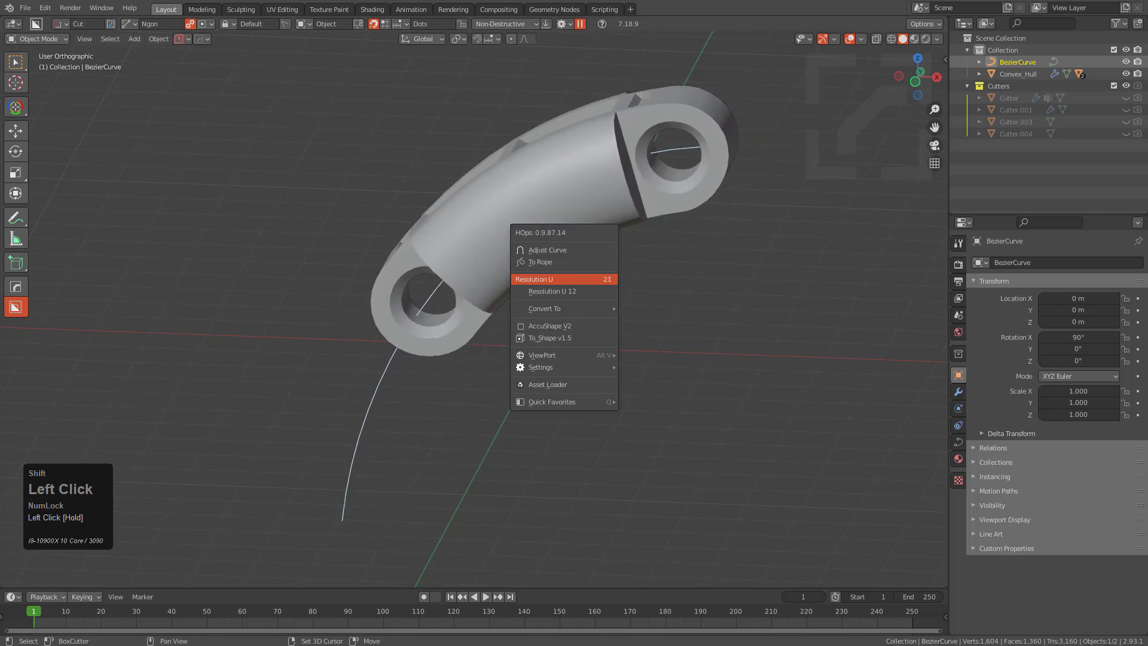
click(686, 192)
middle_drag(612, 205, 649, 207)
key(h)
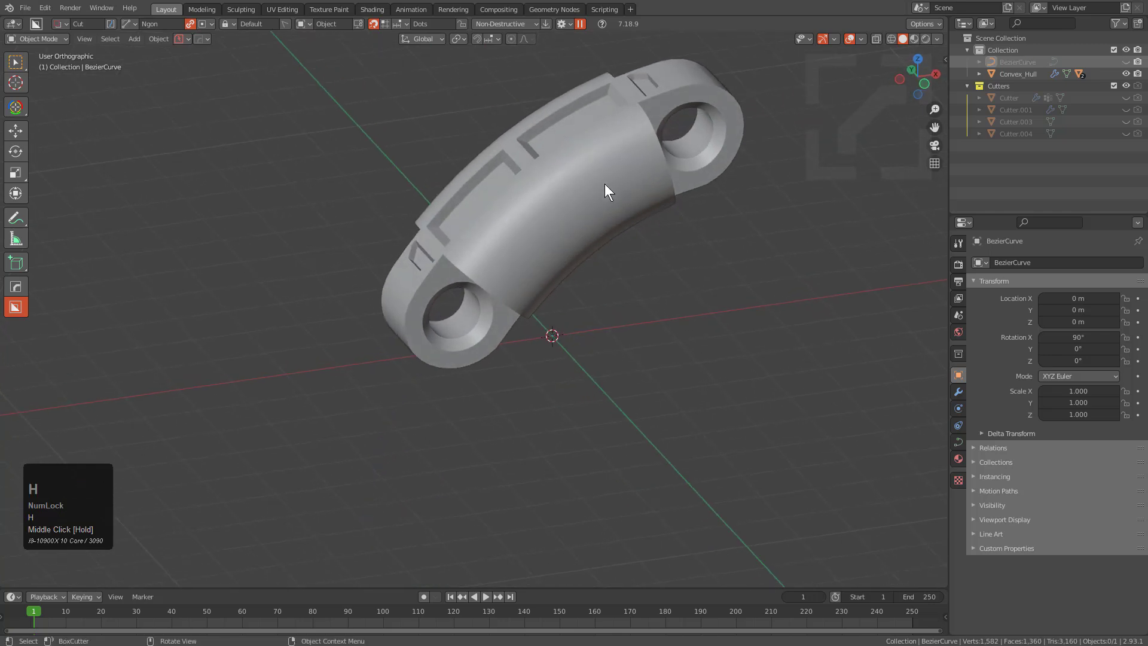